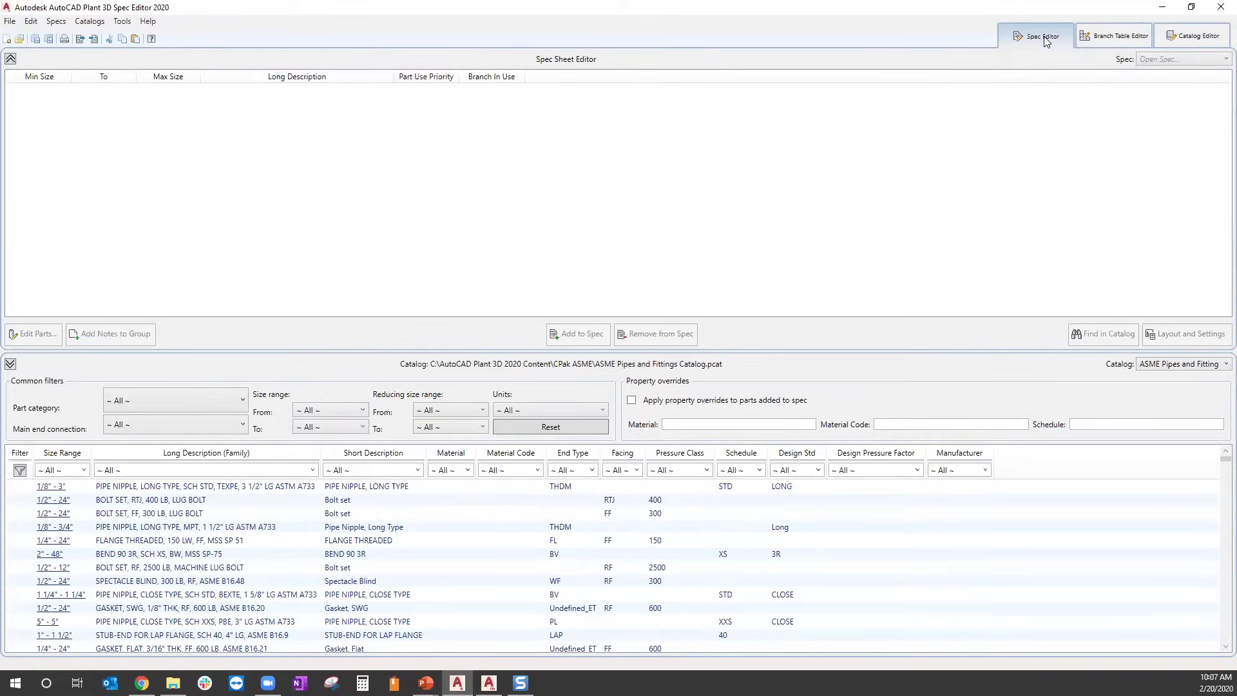
View the Branch Table Editor and Catalog Editor workspaces, and return to the Spec Editor.
left_click(1105, 38)
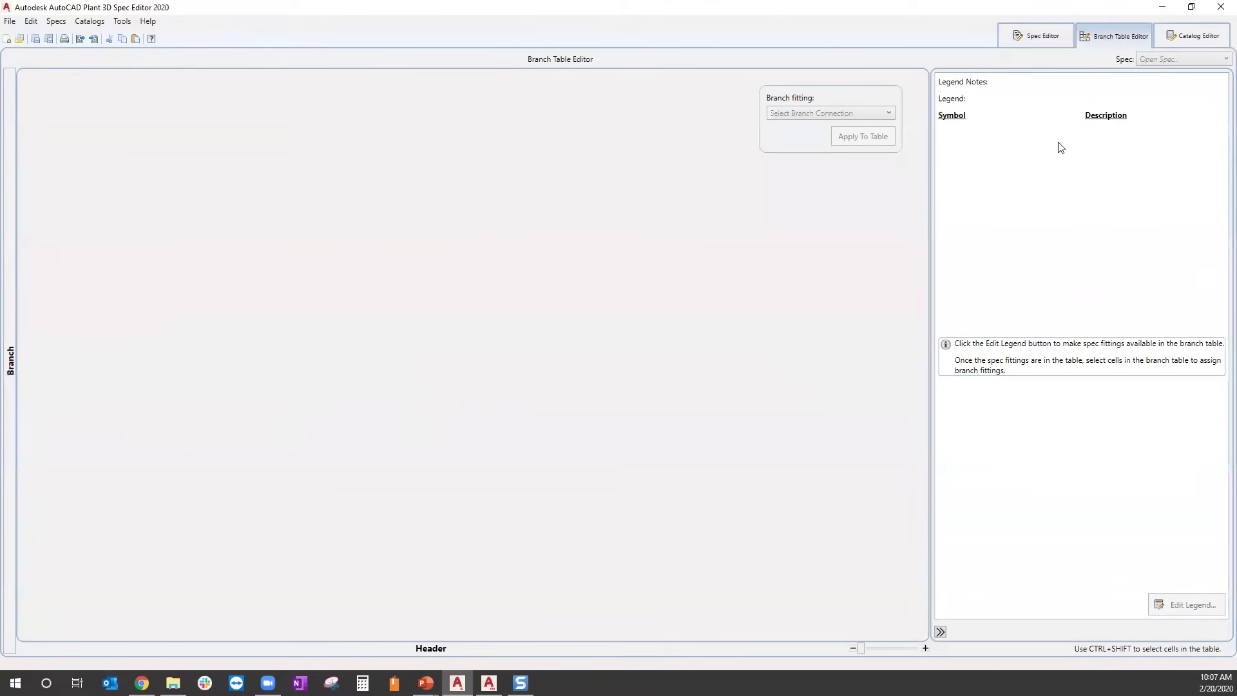
left_click(1178, 38)
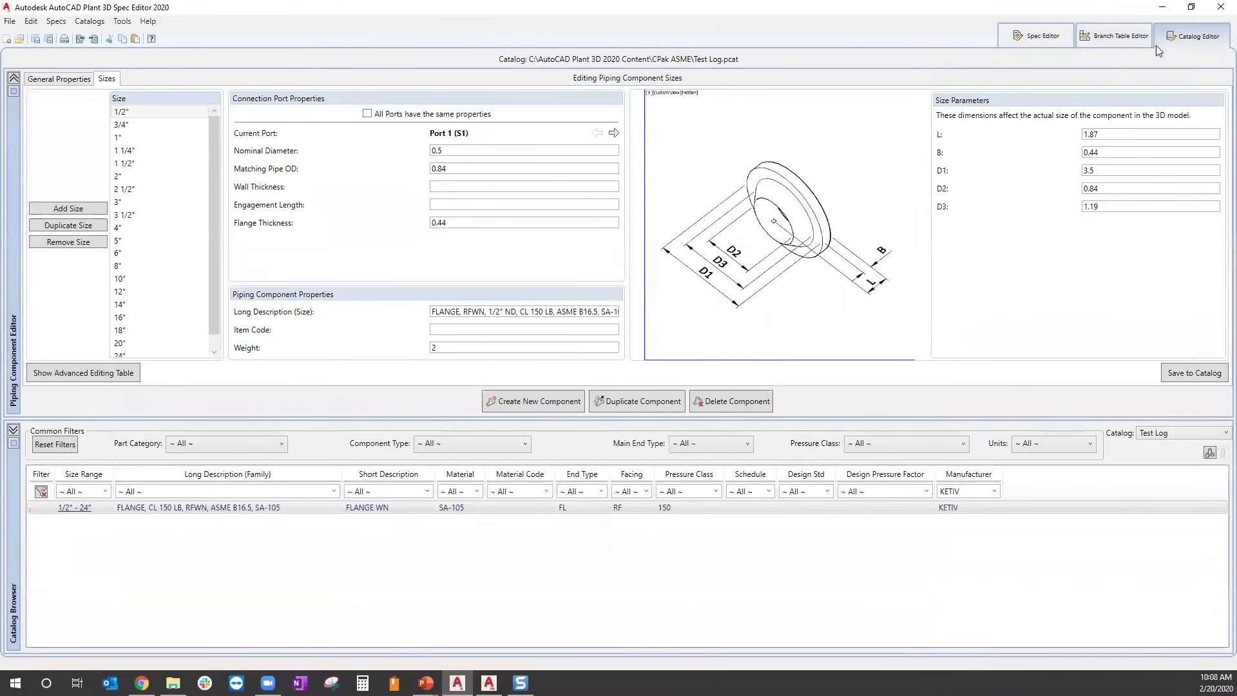
left_click(1047, 38)
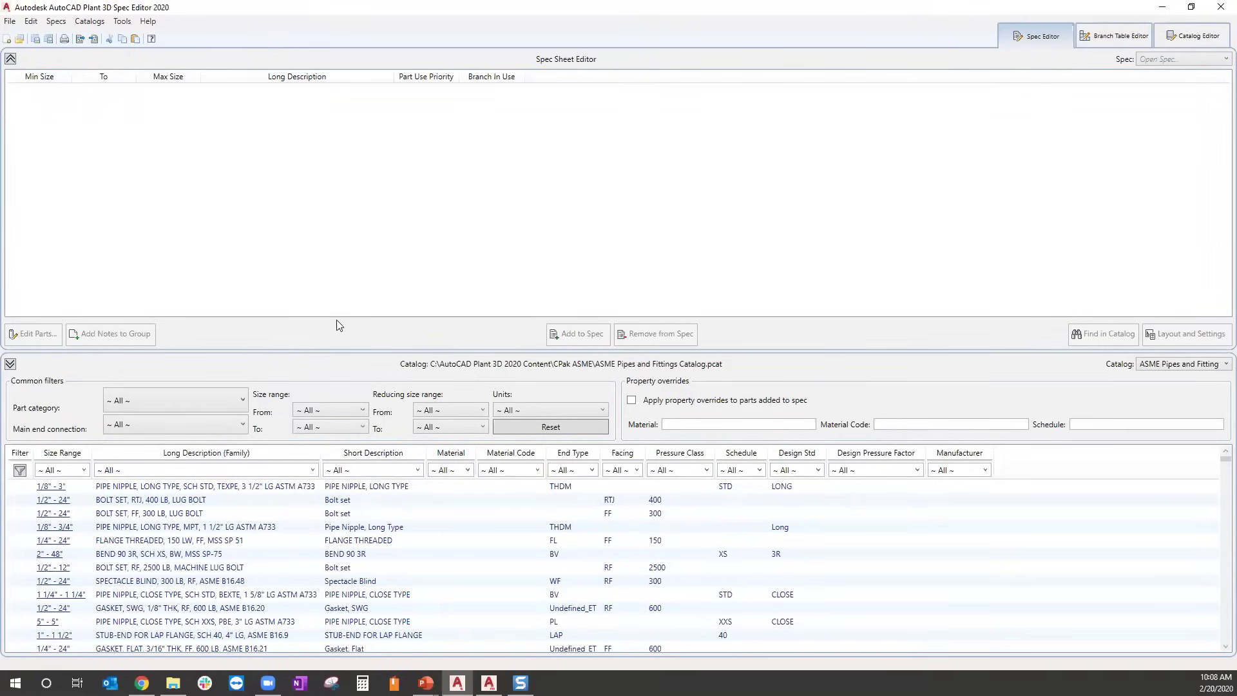
Start a new spec and name it "KETIV - CS 300".
left_click(9, 24)
mouse_move(81, 37)
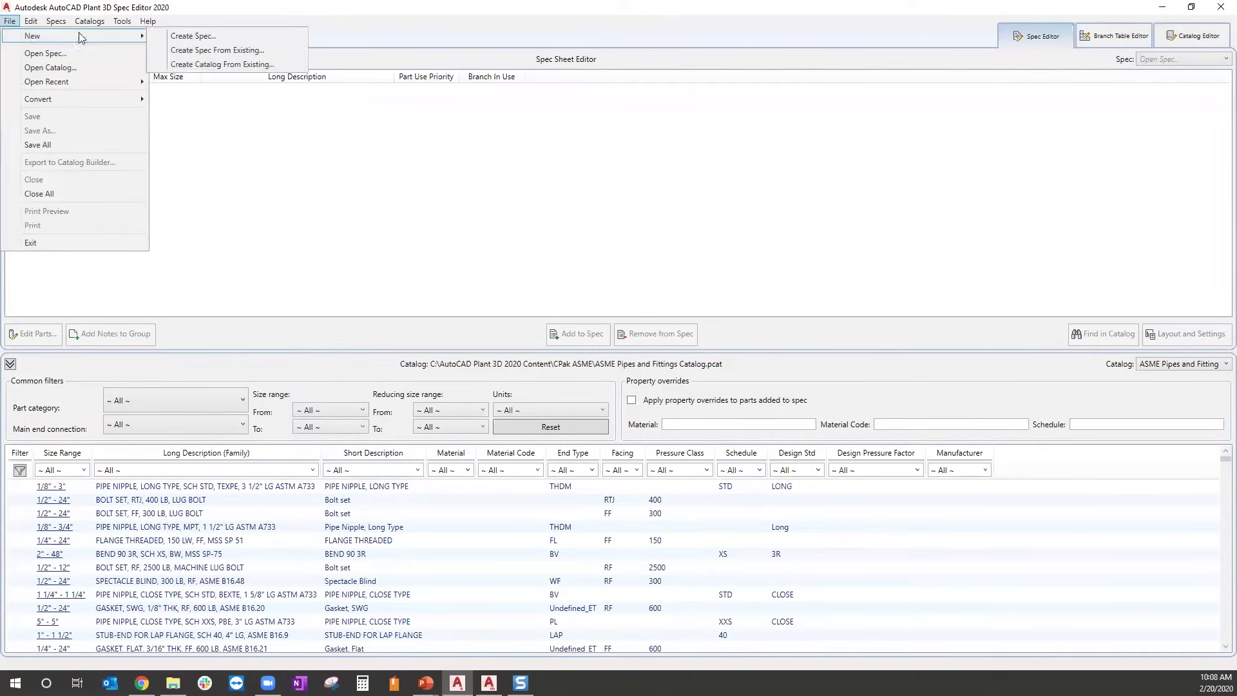
left_click(264, 36)
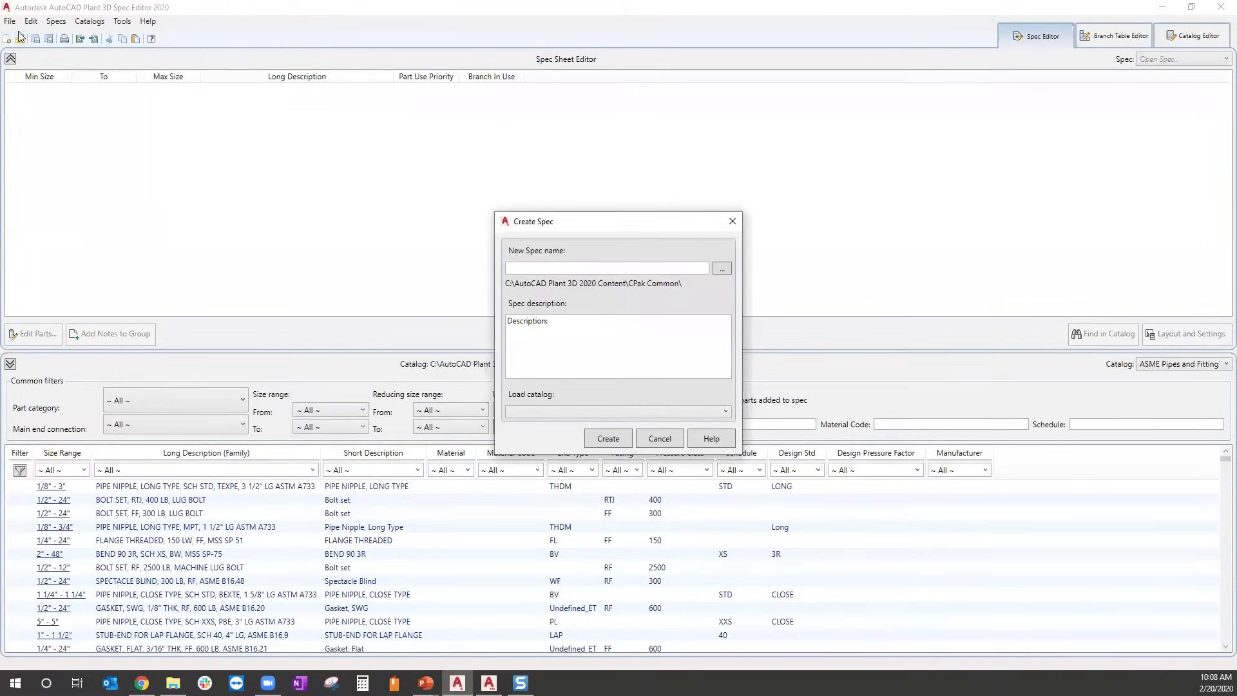
left_click(555, 269)
type("KETIV")
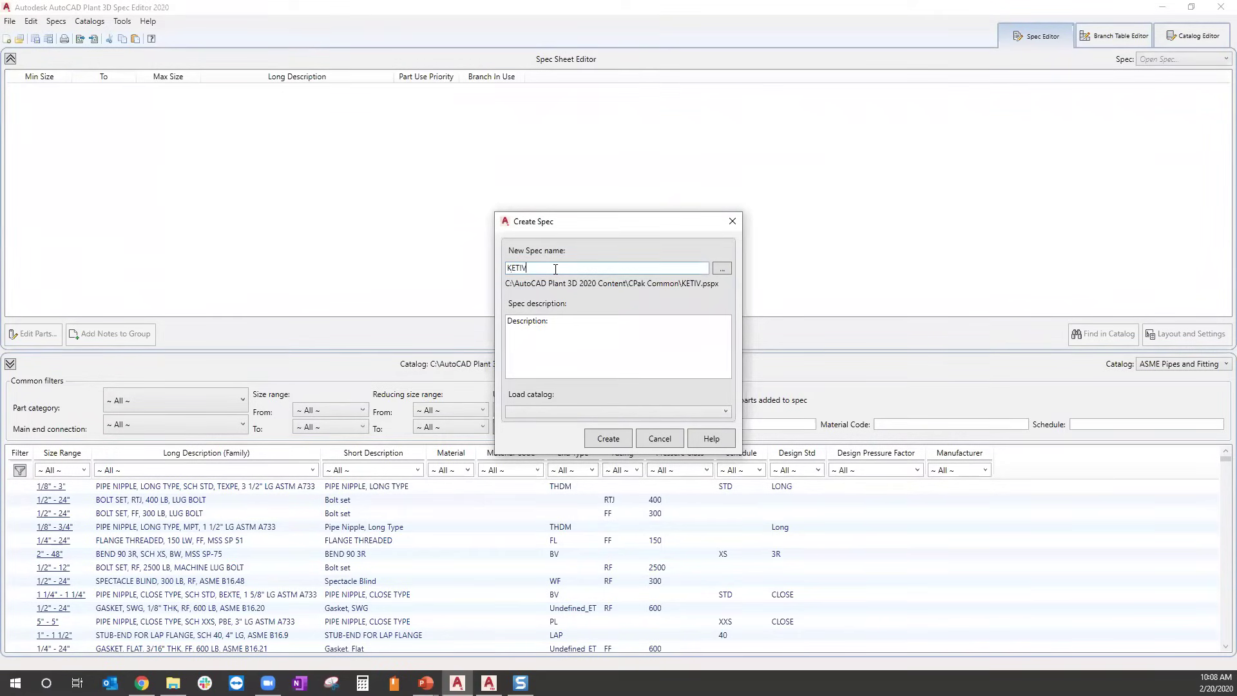
type(" - CS 200")
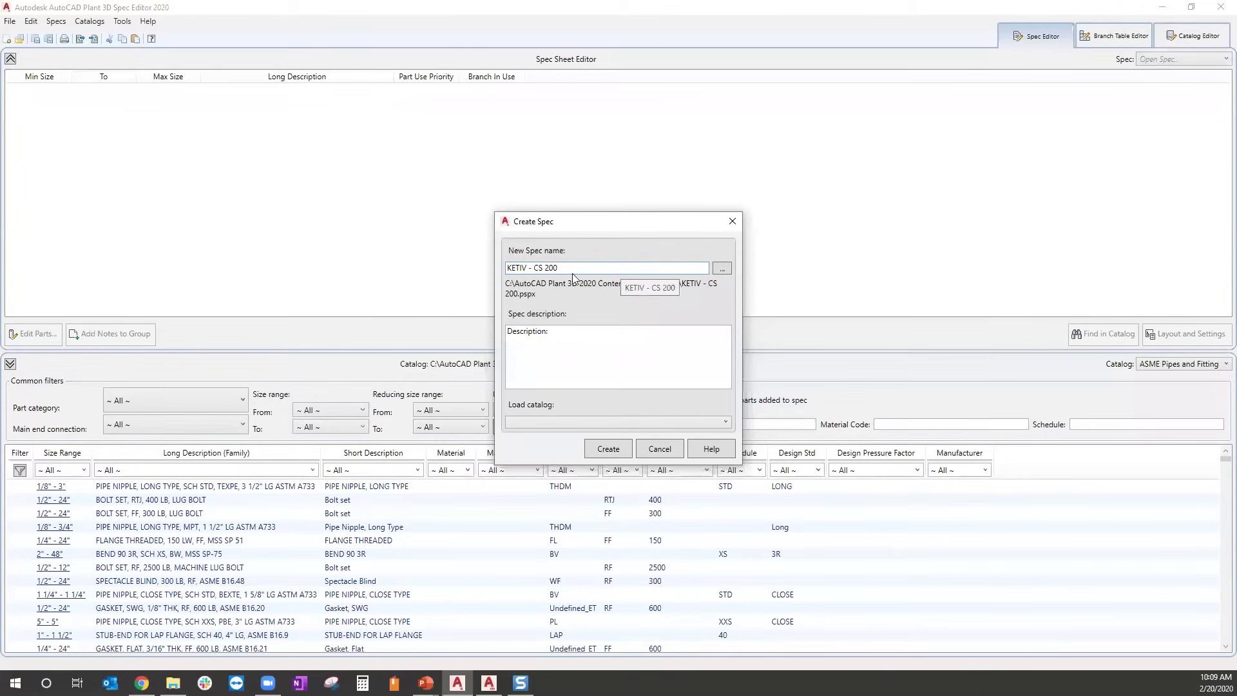
key("Left")
key("Left")
key("BackSpace")
type("3")
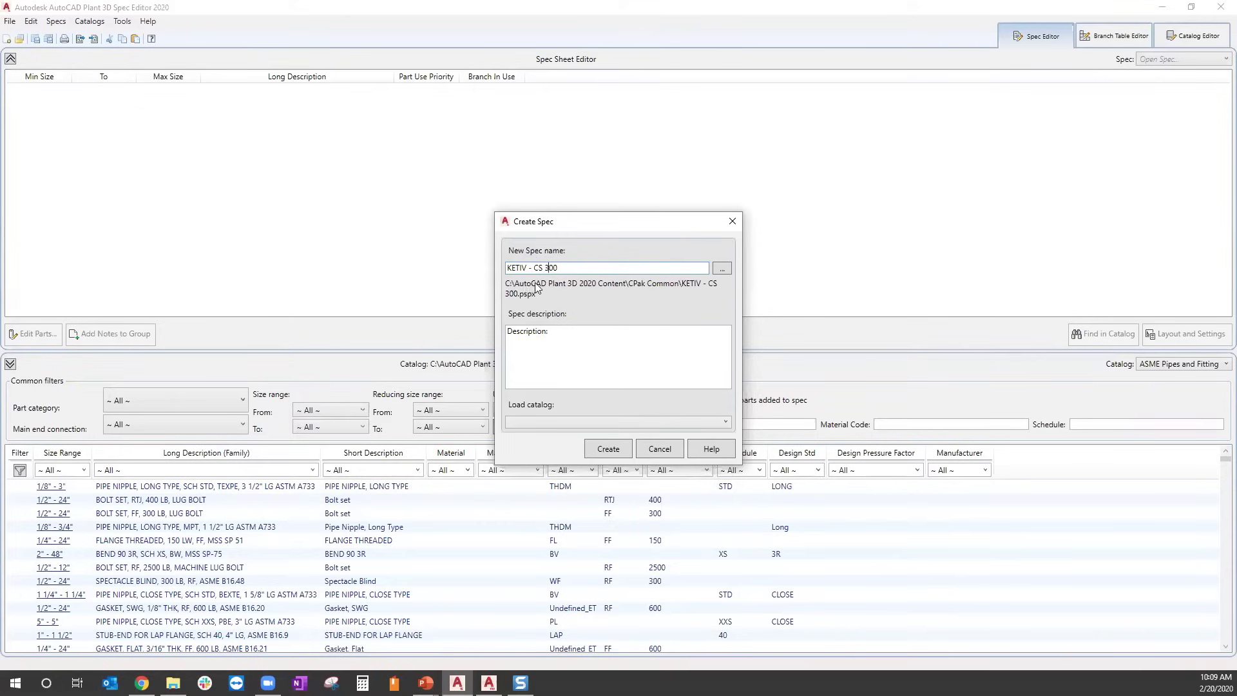
In File Explorer, examine the content pack folders inside AutoCAD Plant 3D 2020 Content on the C: drive, and return to the spec setup.
key("super+e")
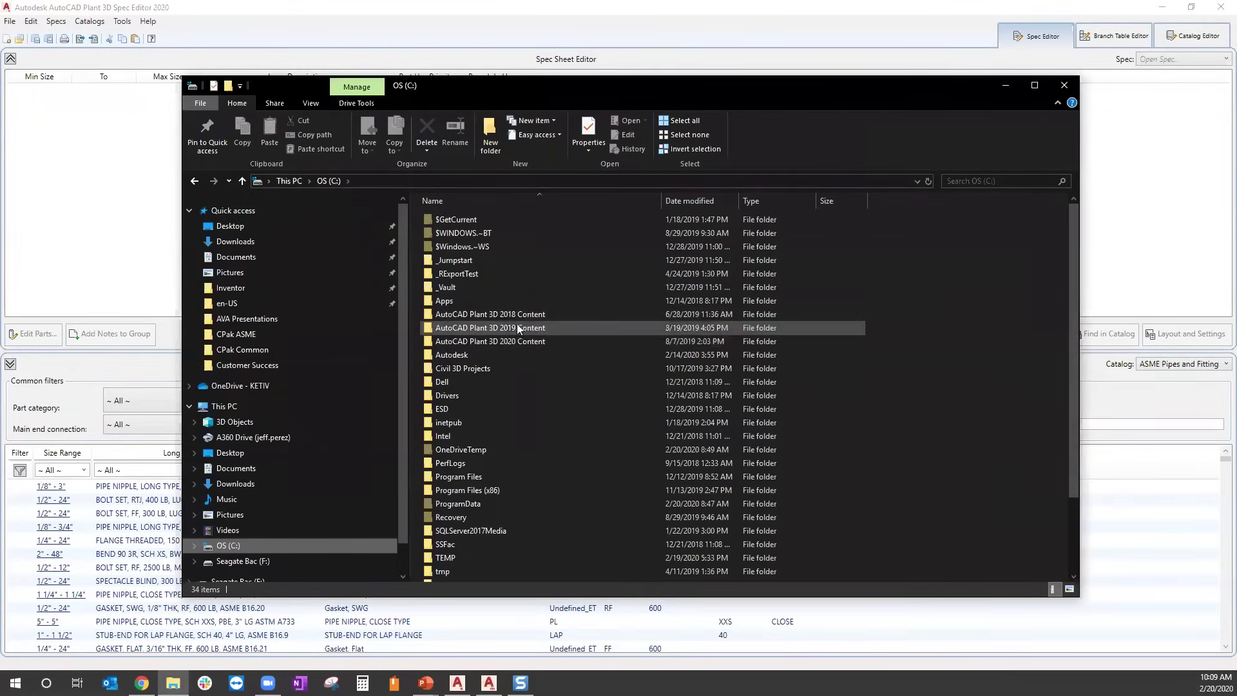
mouse_move(520, 344)
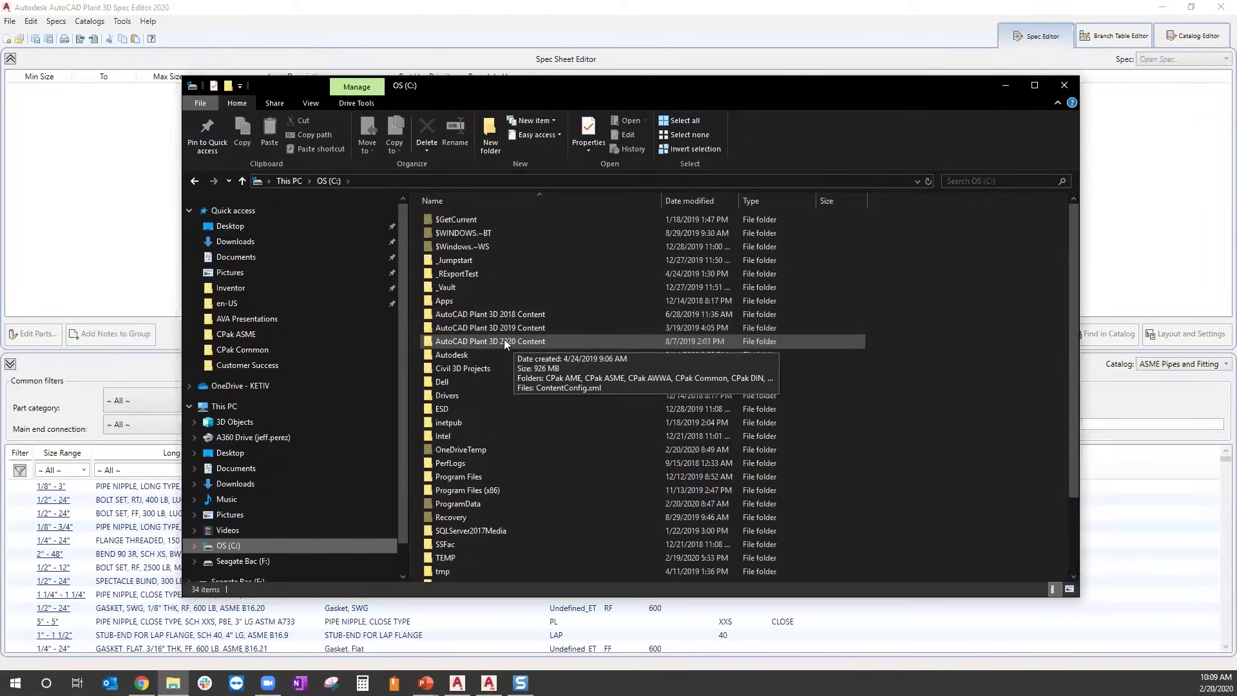
double_click(504, 340)
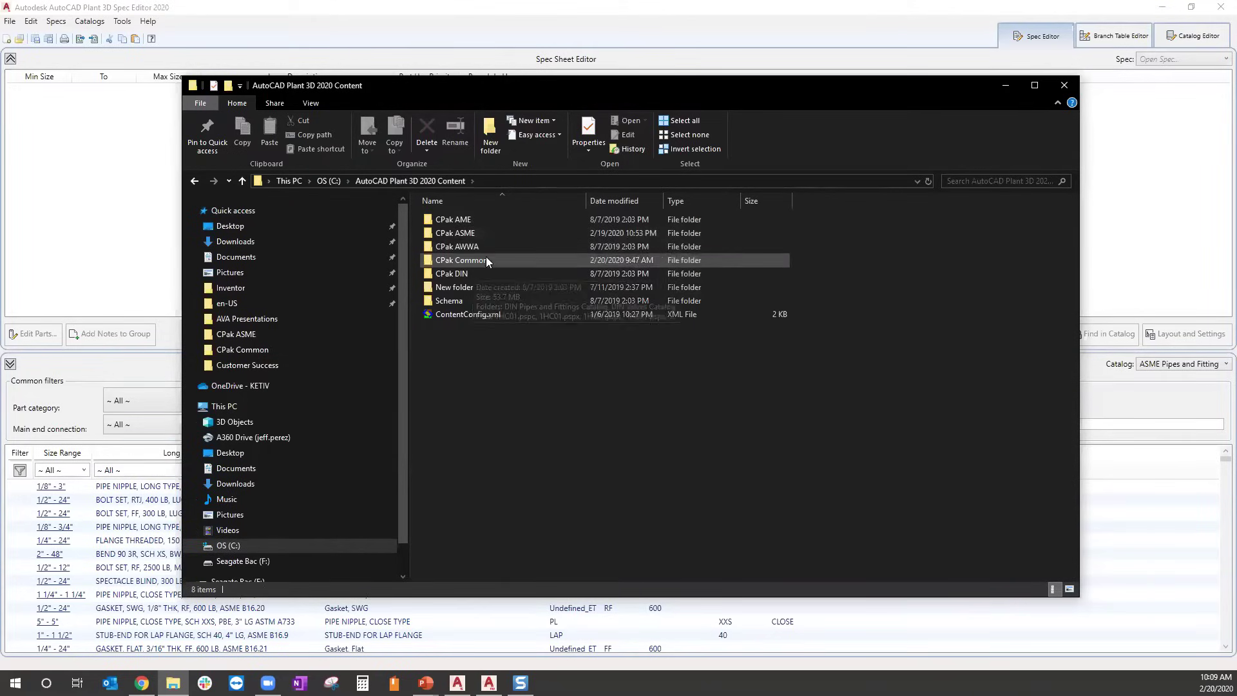
left_click(1007, 85)
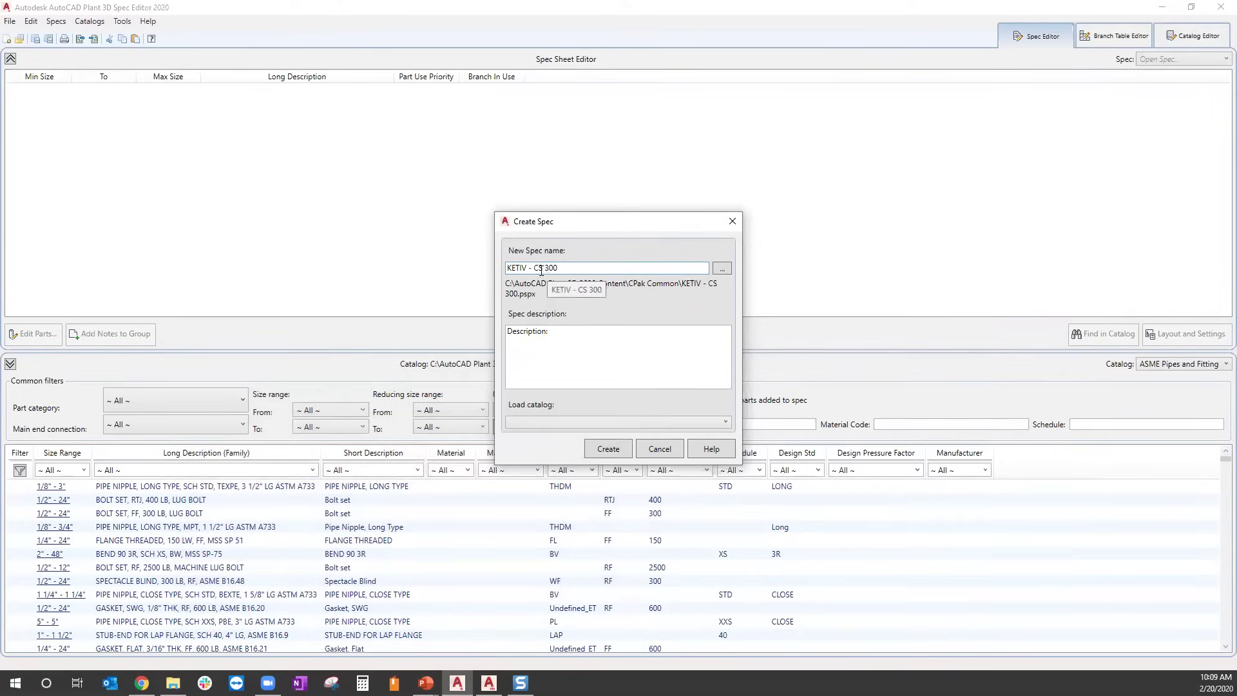
Enter "KETIV - CS 300 - Spec" as the new spec's description.
left_click(566, 333)
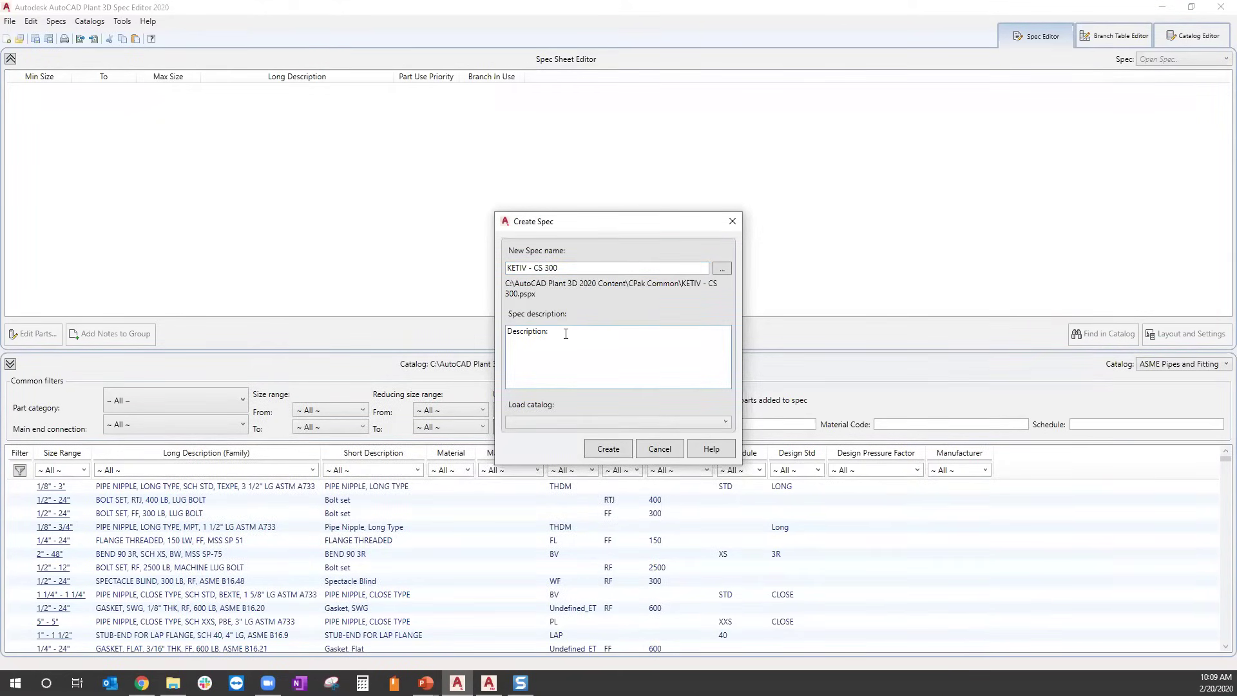
type("KETIV - CS 300")
key("BackSpace")
key("BackSpace")
key("BackSpace")
type("2")
key("BackSpace")
type("300 - Spec")
Check the spec's save folder, choose the ASME Pipes and Fittings Catalog to load, and create the spec.
left_click(722, 269)
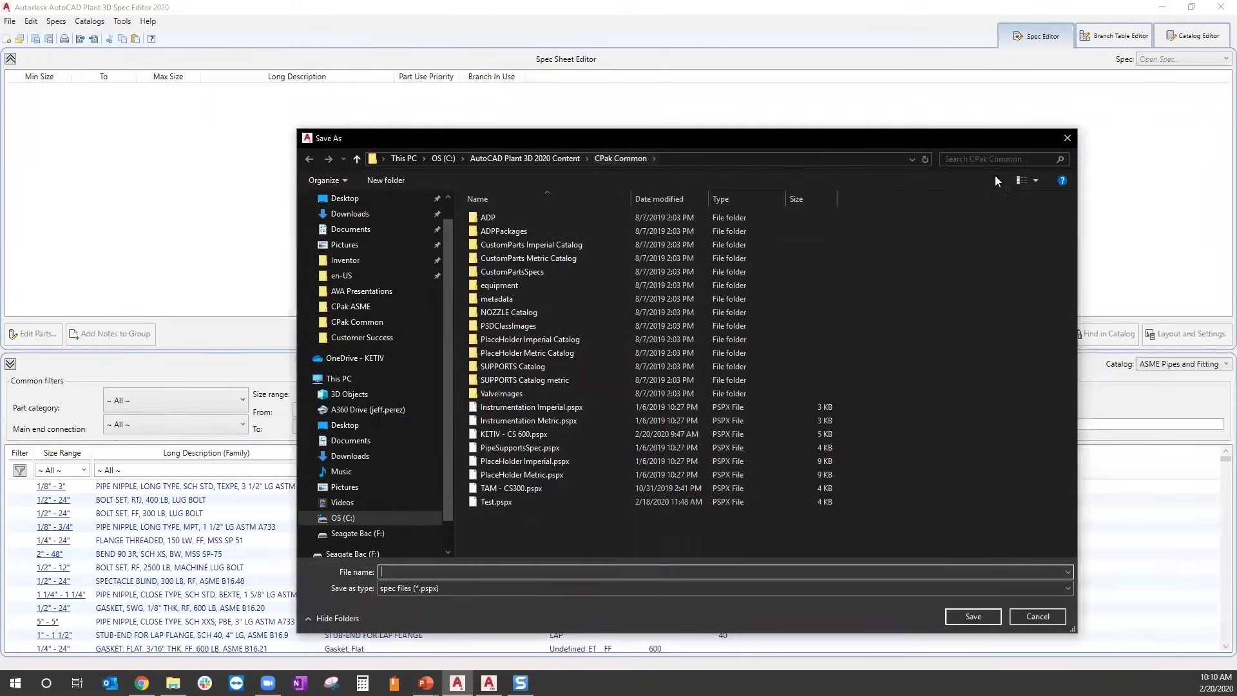
left_click(1064, 139)
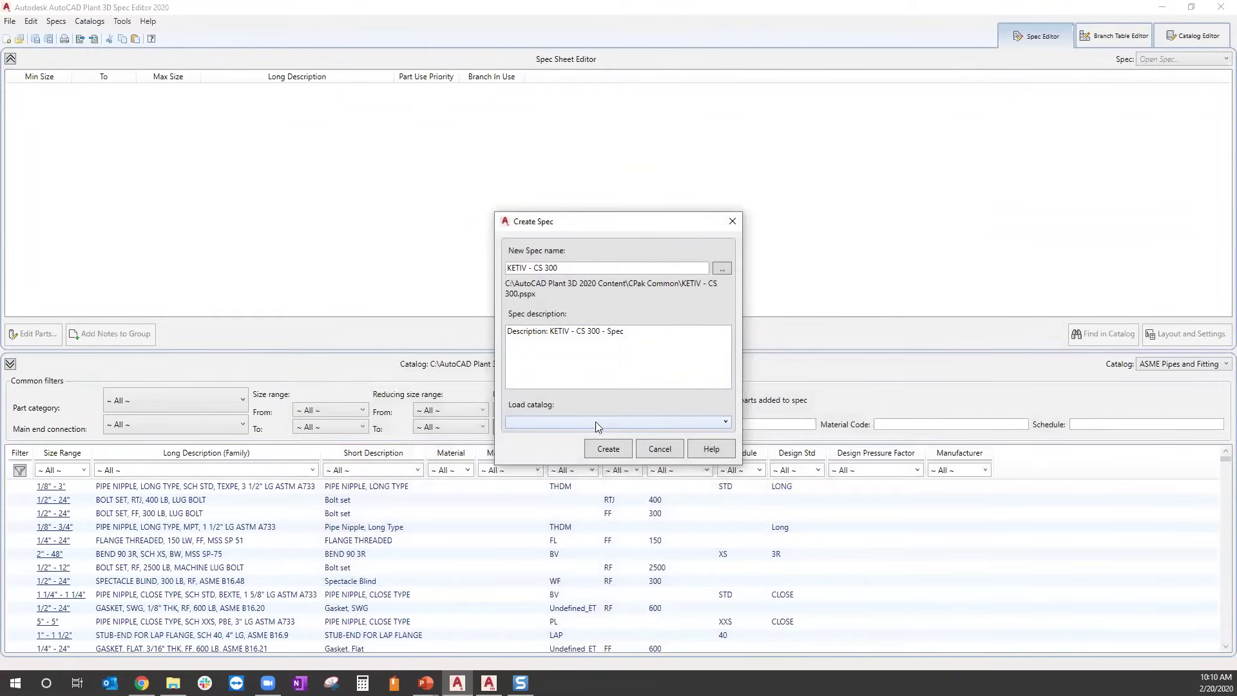
left_click(558, 421)
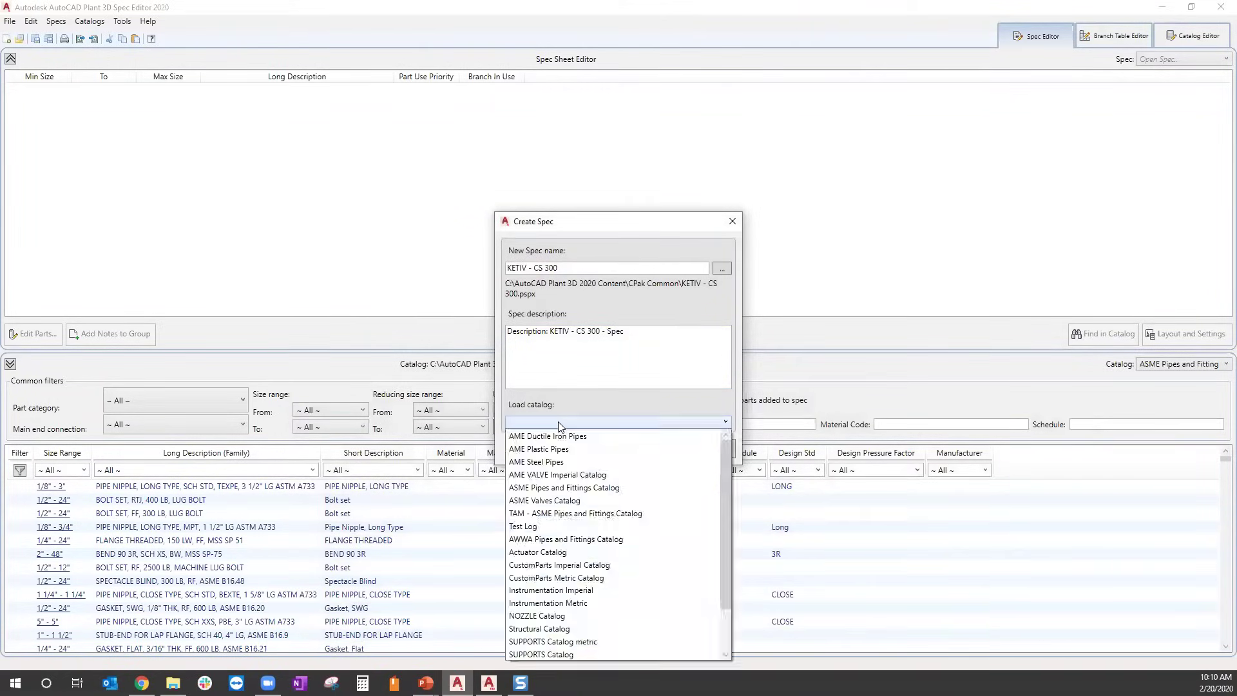
left_click(574, 490)
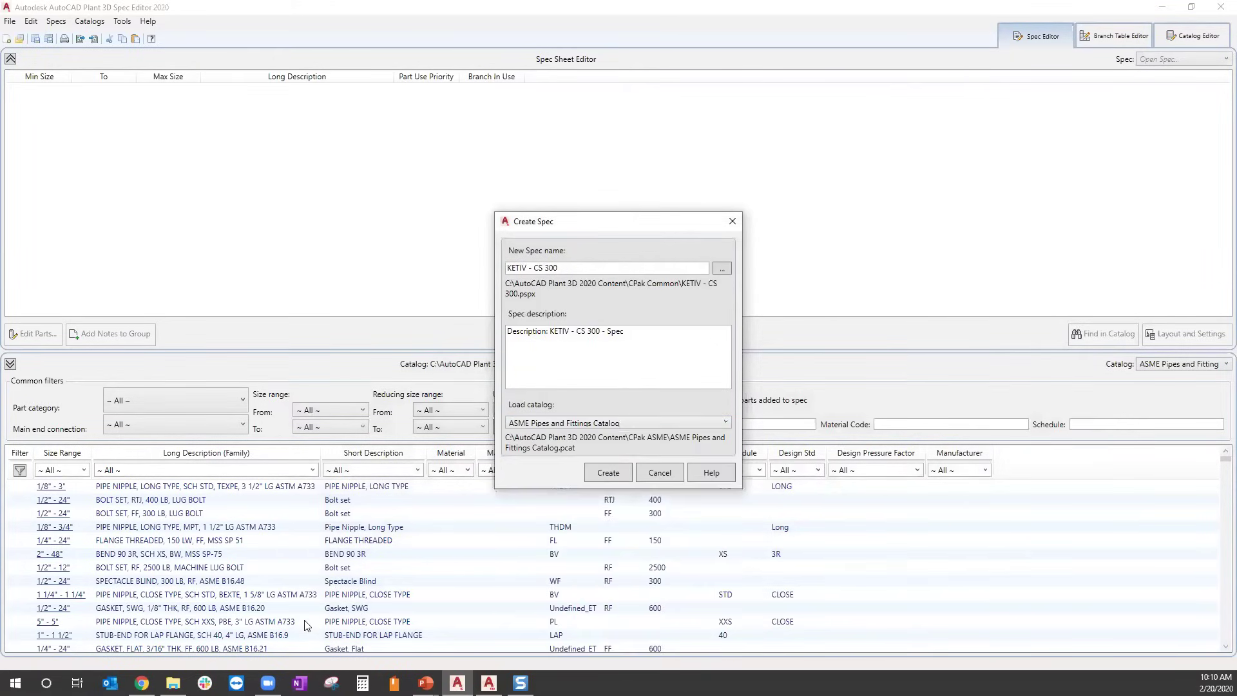
left_click(609, 473)
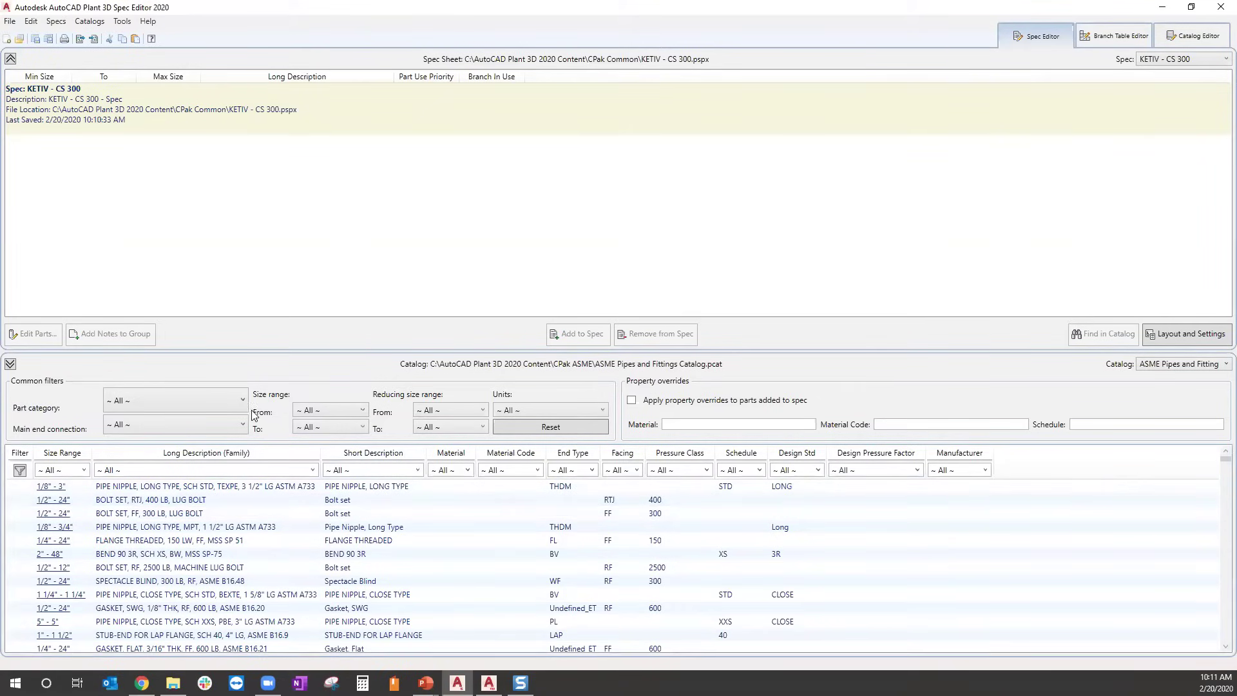
Filter the catalog parts by the short description ELBOW 90 LR.
left_click(208, 393)
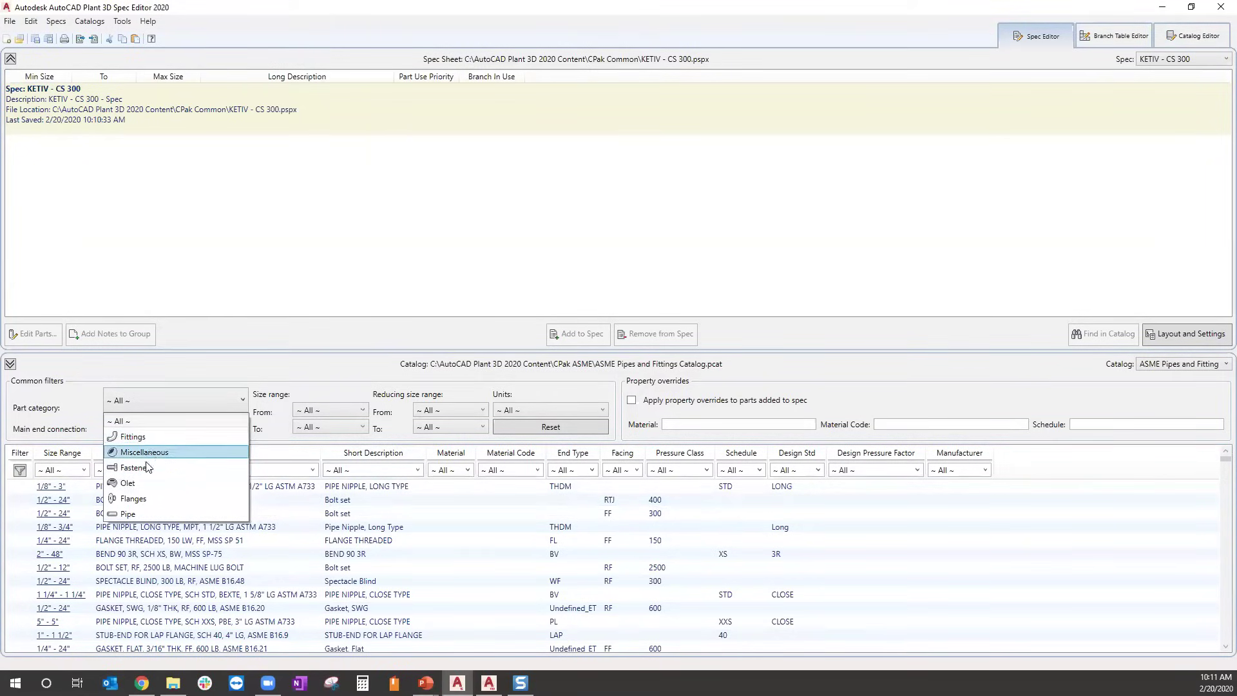
left_click(319, 385)
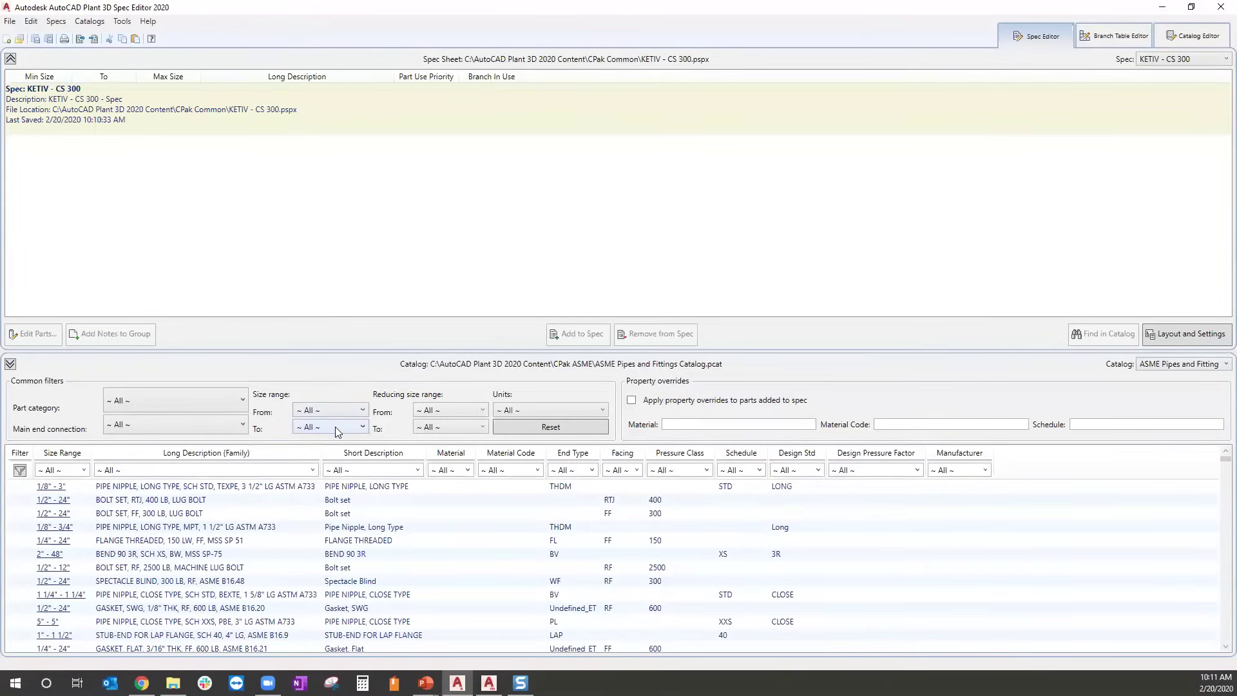
left_click(416, 470)
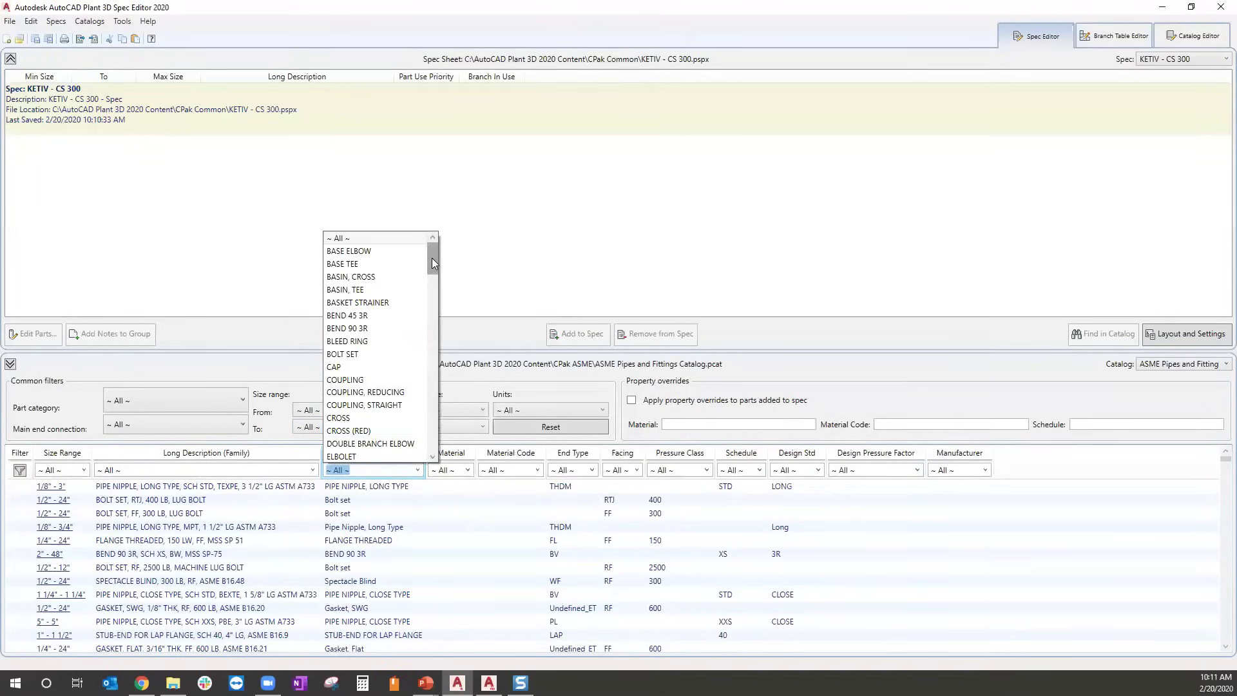
left_click_drag(430, 272, 425, 302)
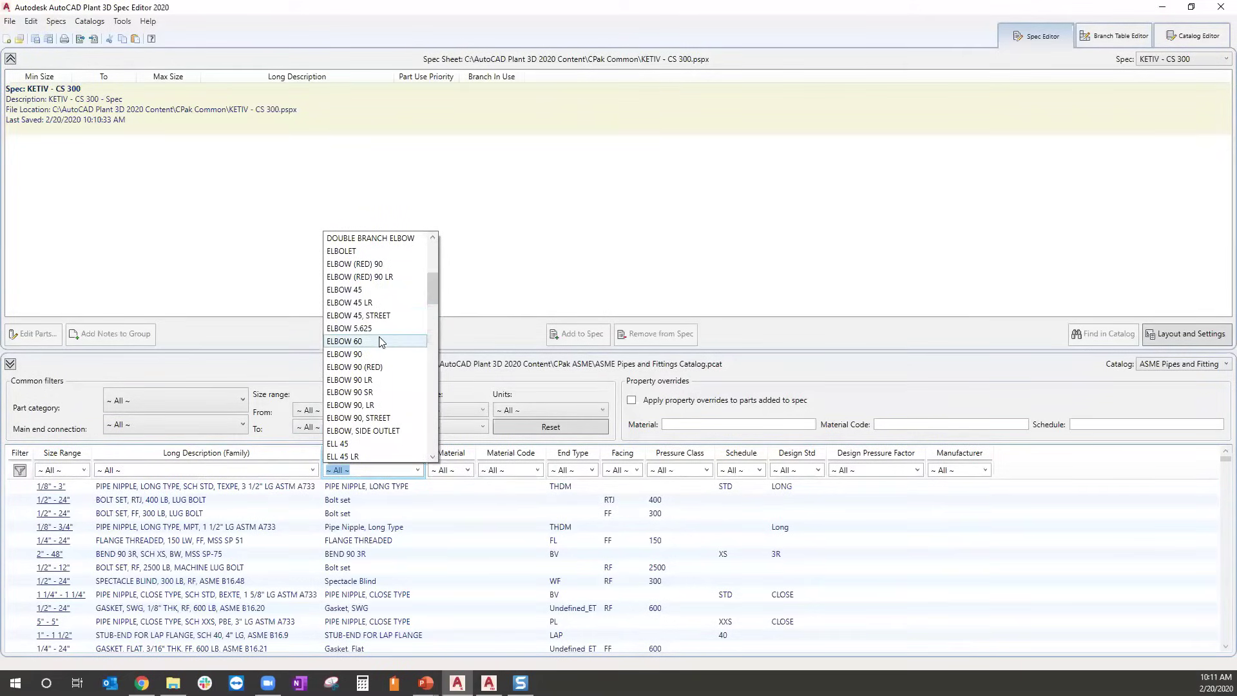
left_click(379, 380)
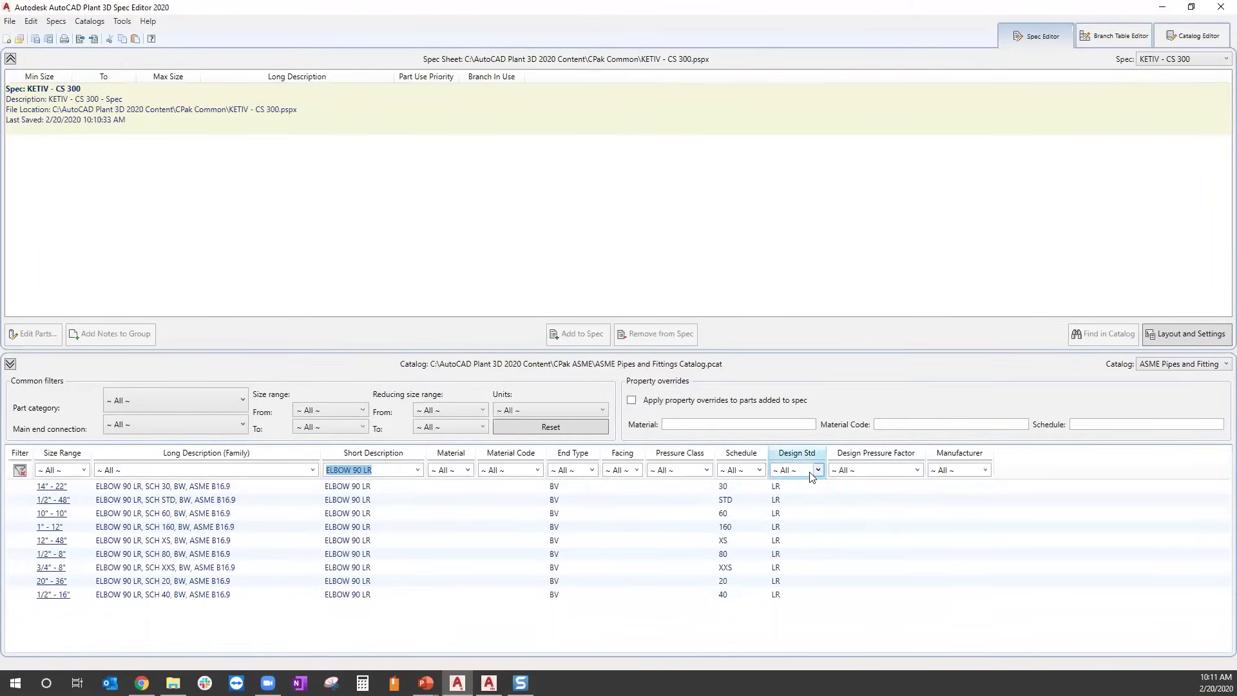
Narrow the 90-degree long-radius elbows to schedule STD and add the 1/2" to 48" family to the spec.
left_click(760, 471)
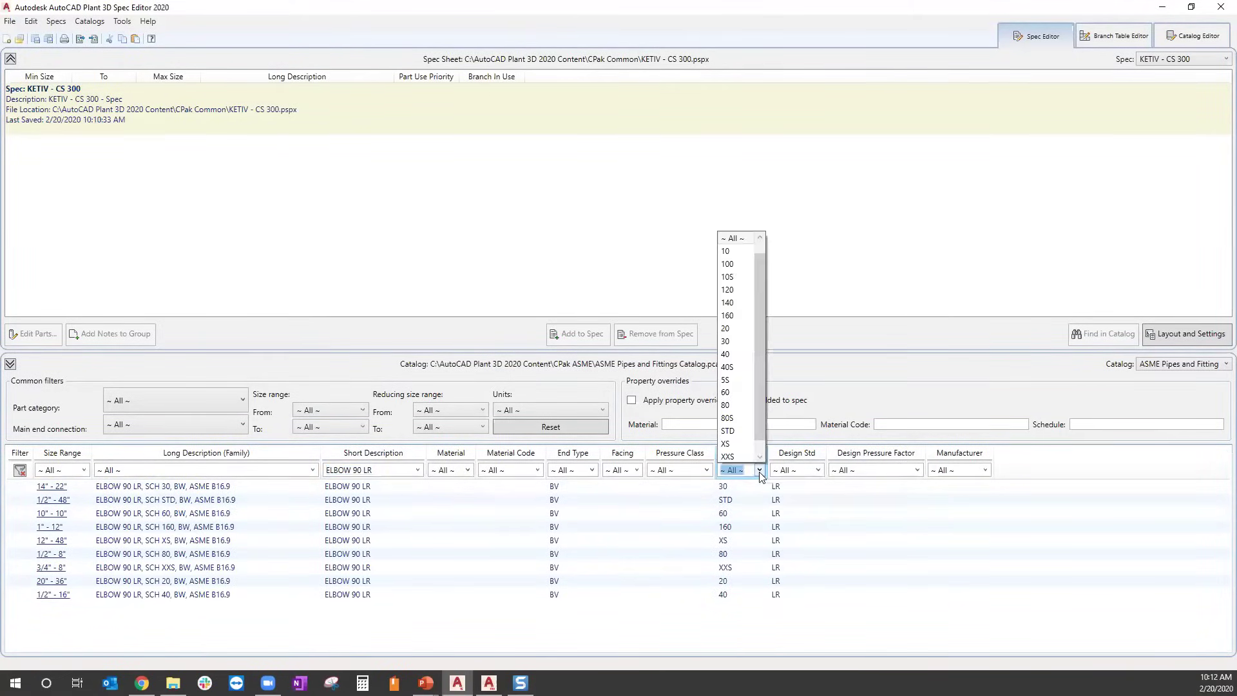
left_click(741, 432)
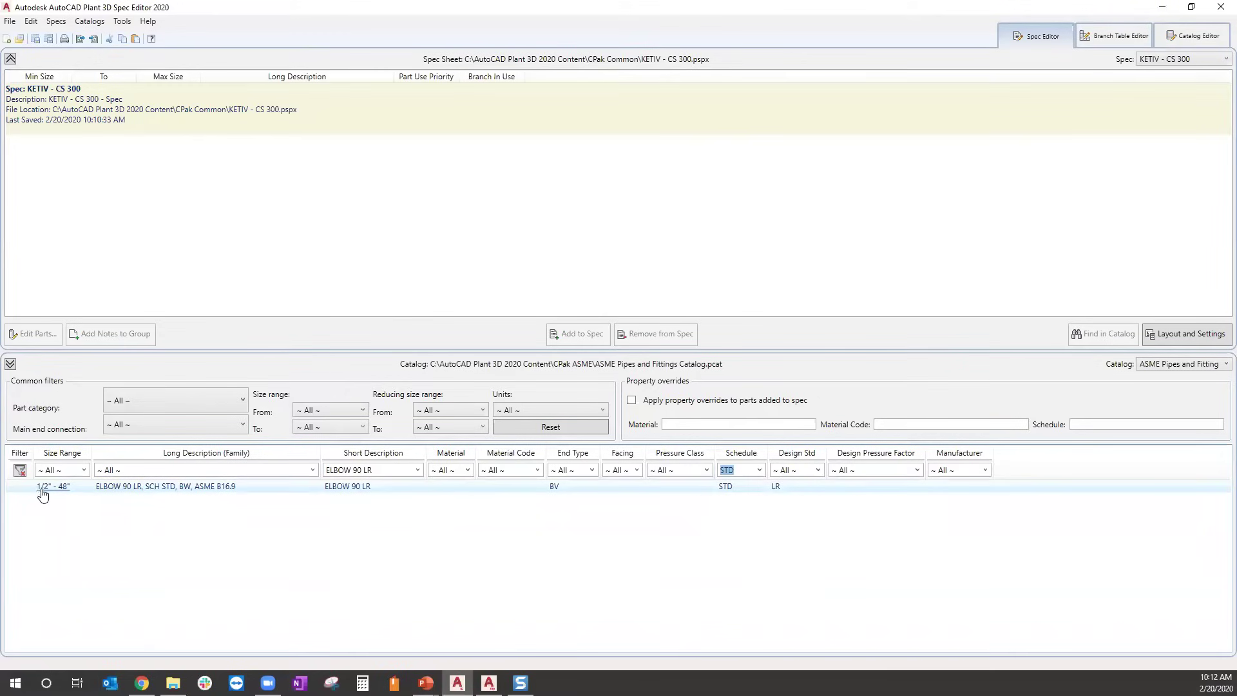
left_click(231, 488)
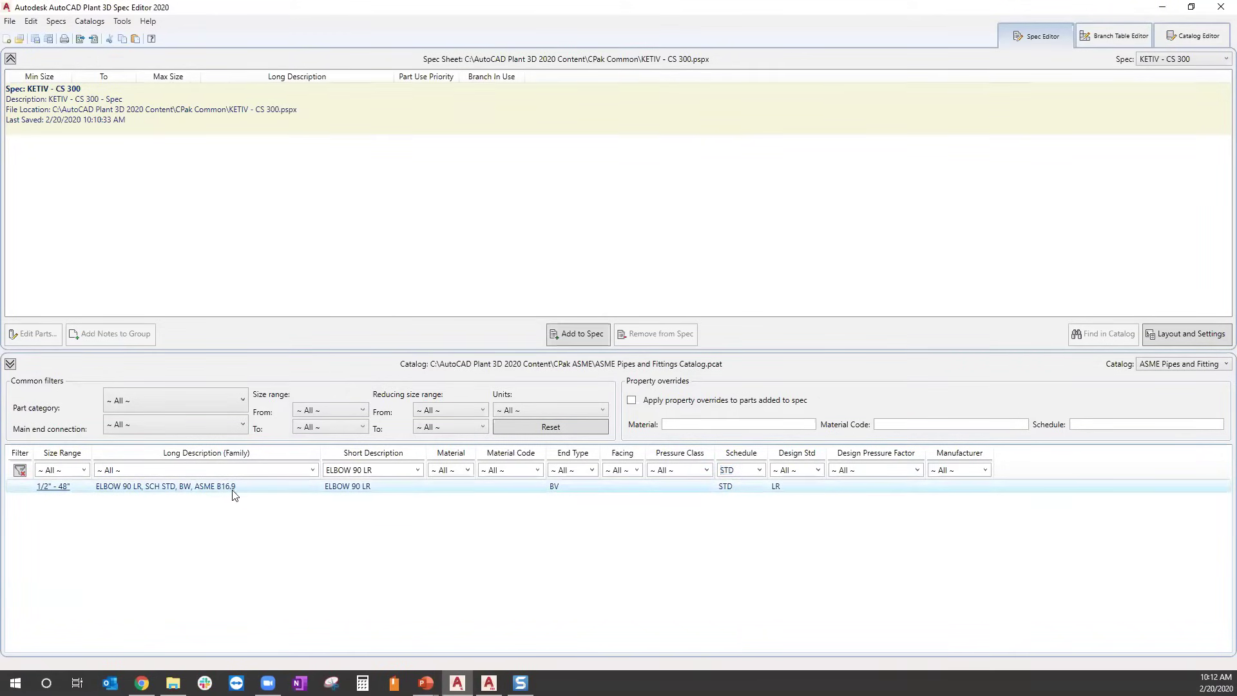
left_click(580, 331)
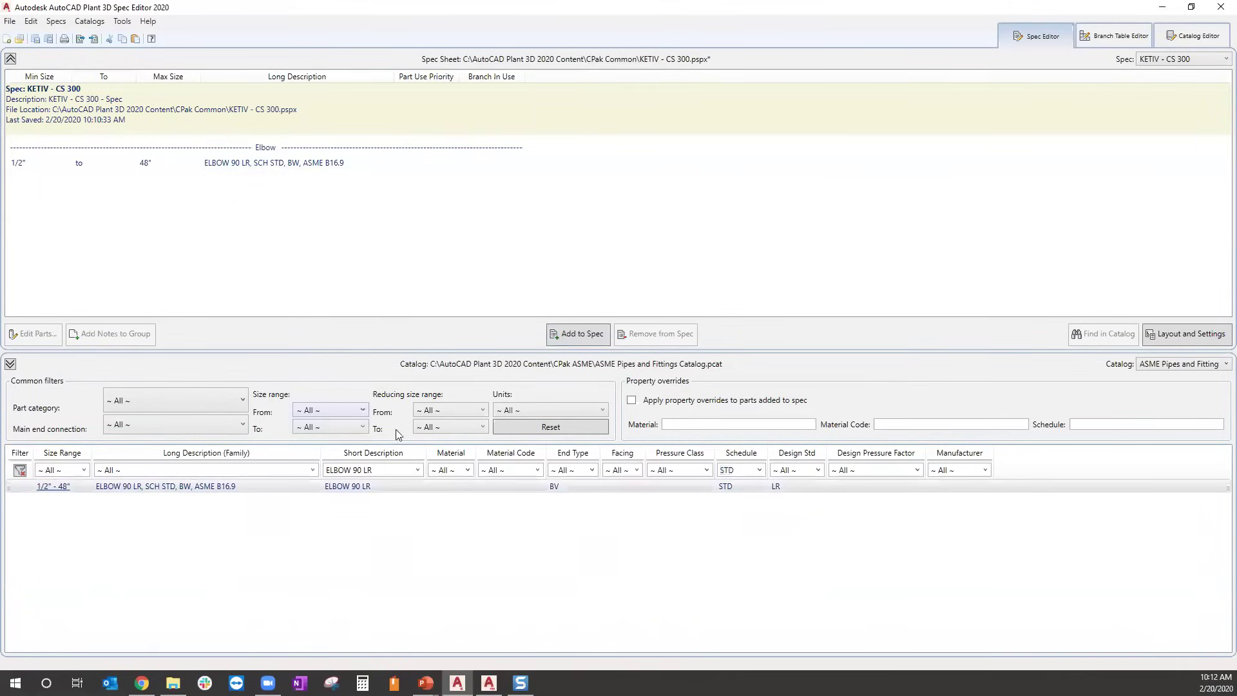
Filter the catalog by the short description ELBOW 45 LR and add the schedule STD elbow family to the spec.
left_click(418, 473)
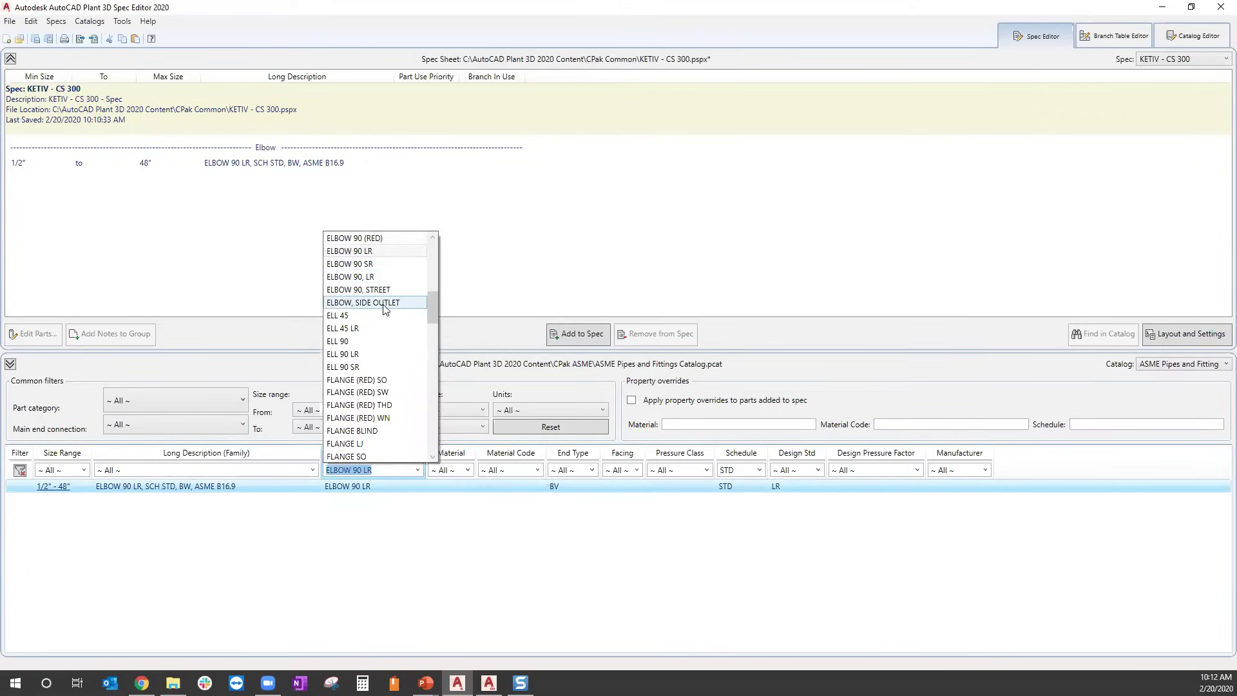
scroll(373, 307, "up", 1)
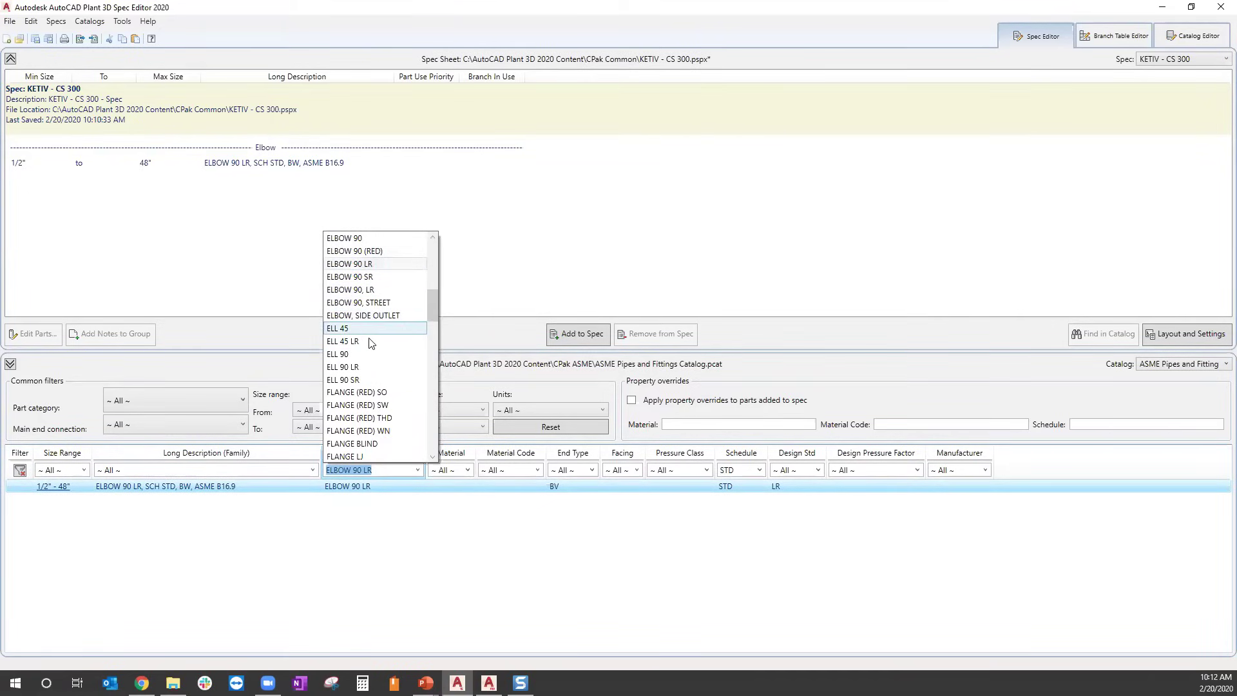
scroll(391, 260, "up", 1)
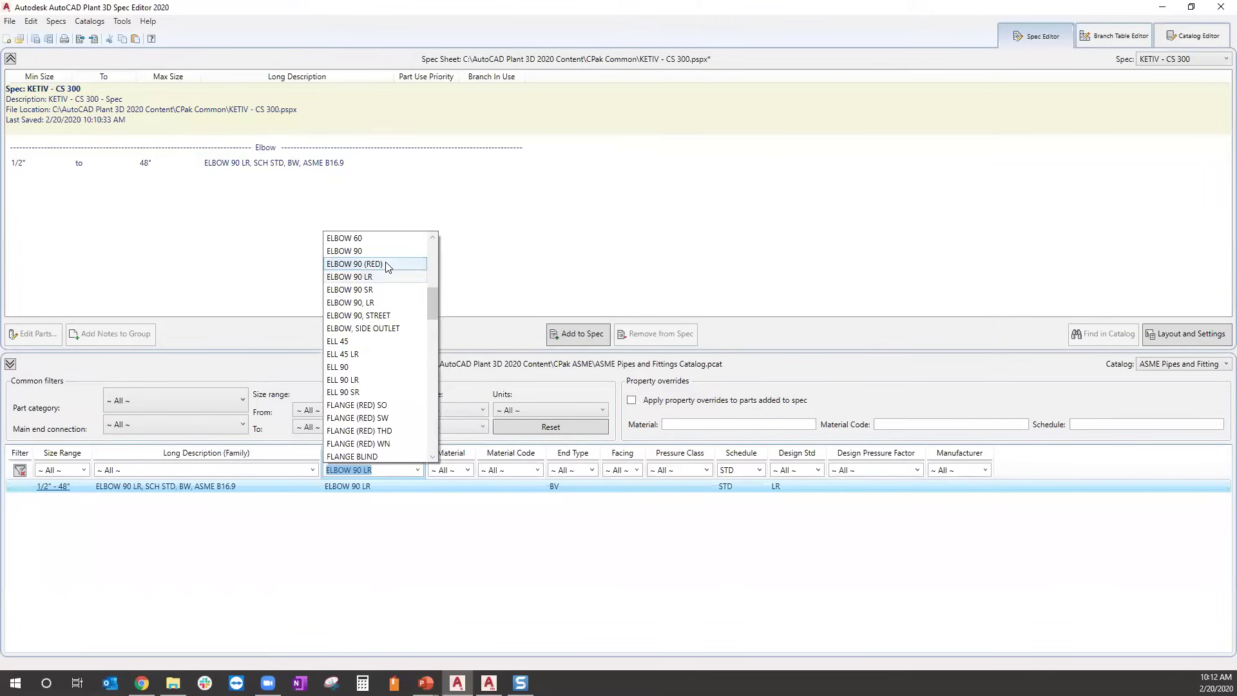
scroll(364, 268, "up", 5)
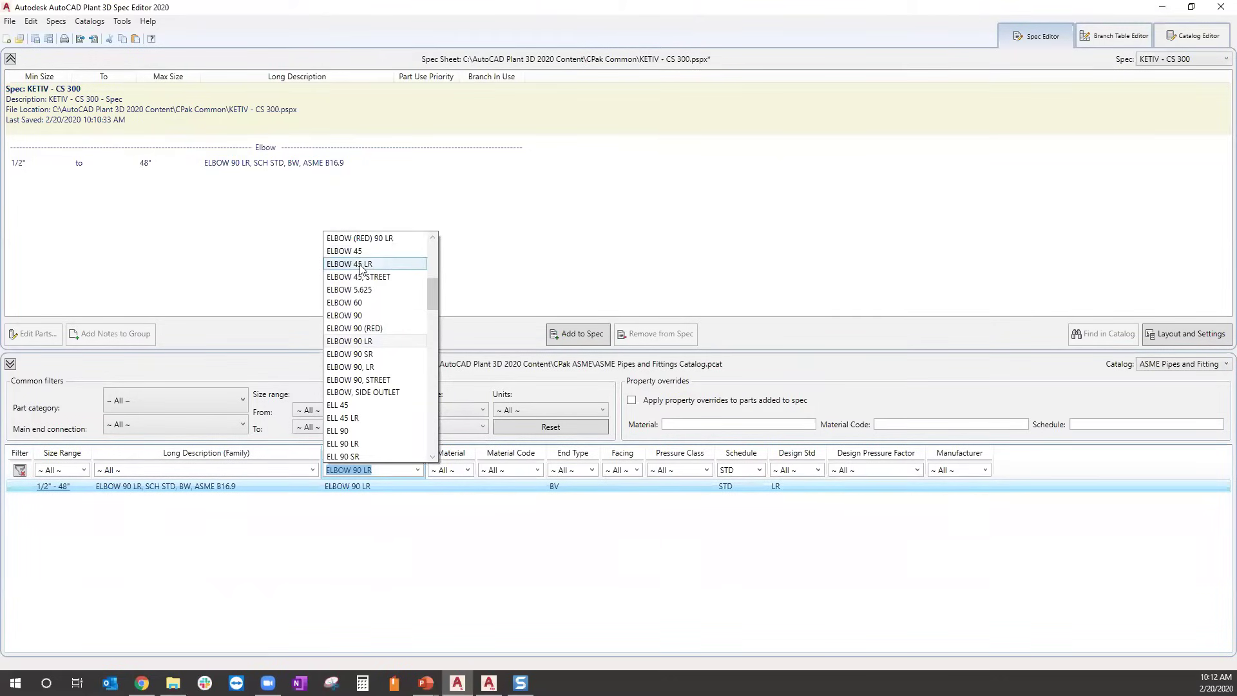
left_click(361, 264)
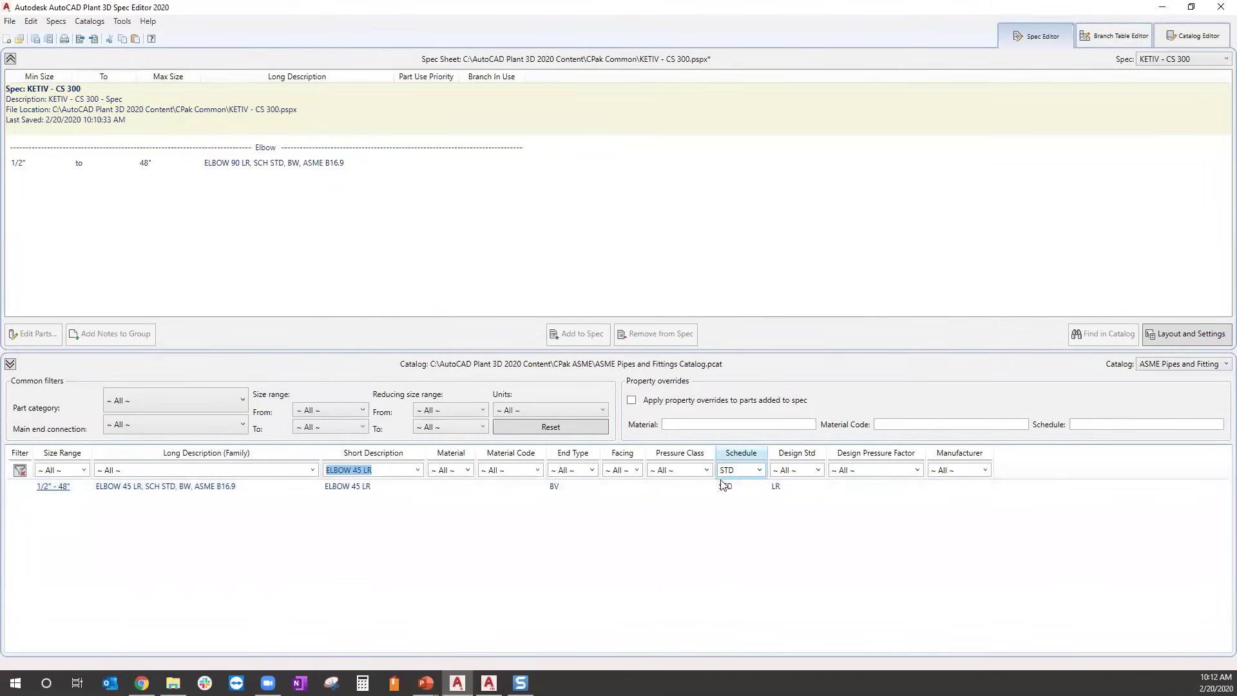
left_click(177, 487)
left_click(587, 335)
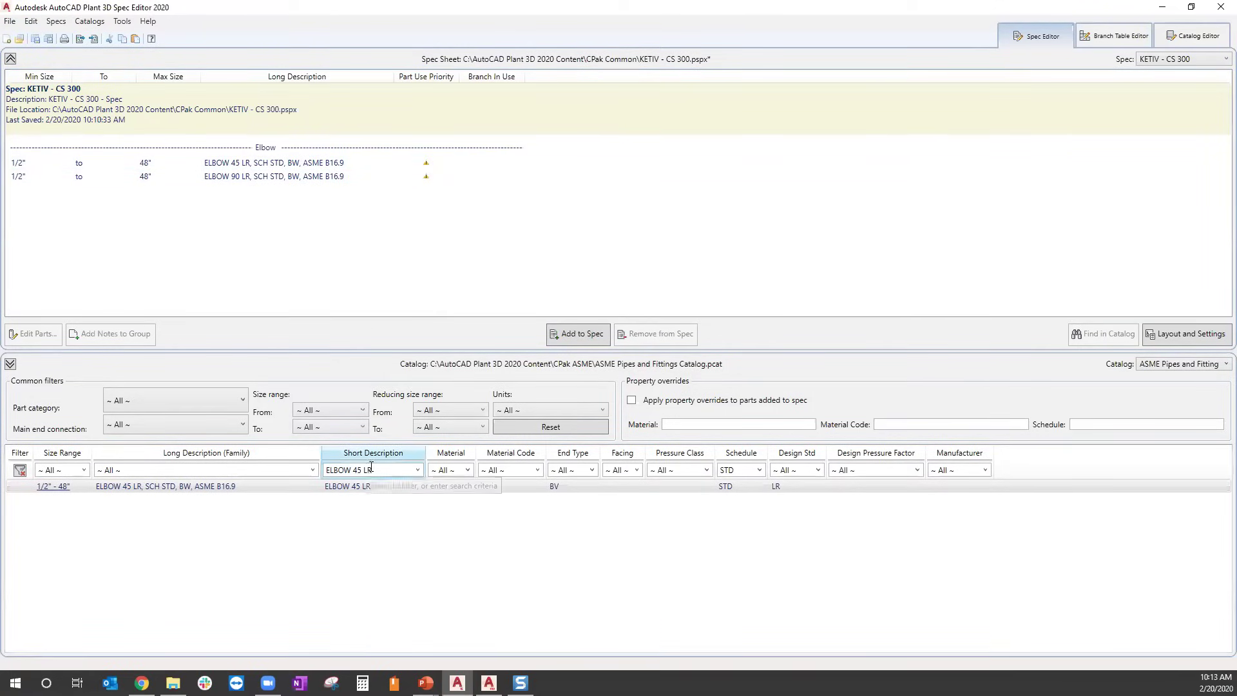
Filter the catalog by the short description FLANGE SW with the schedule filter cleared to All.
left_click(419, 469)
scroll(378, 413, "down", 3)
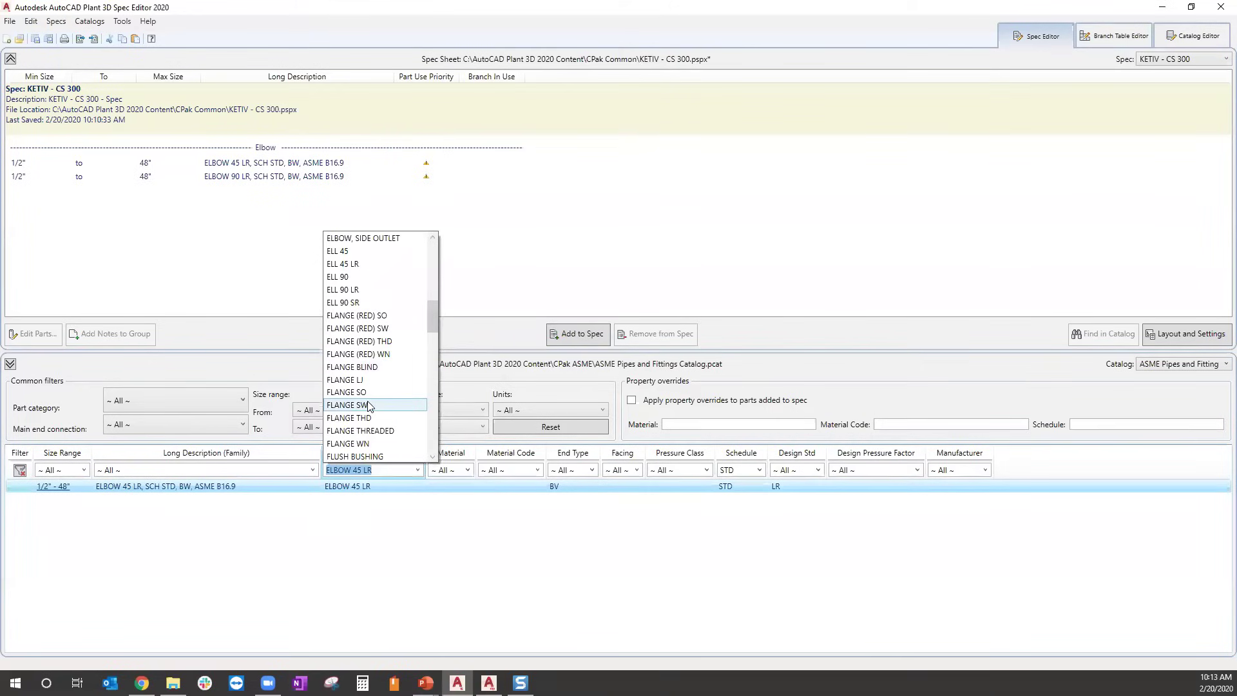
left_click(372, 405)
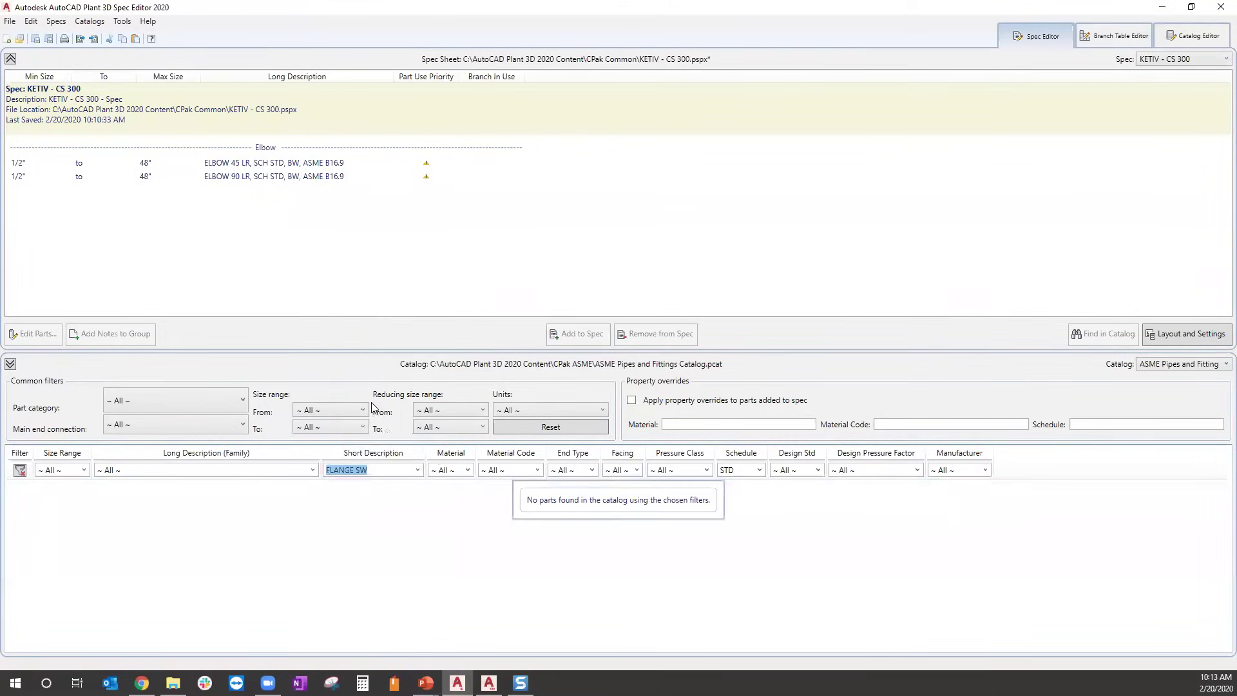
left_click(759, 470)
left_click(726, 392)
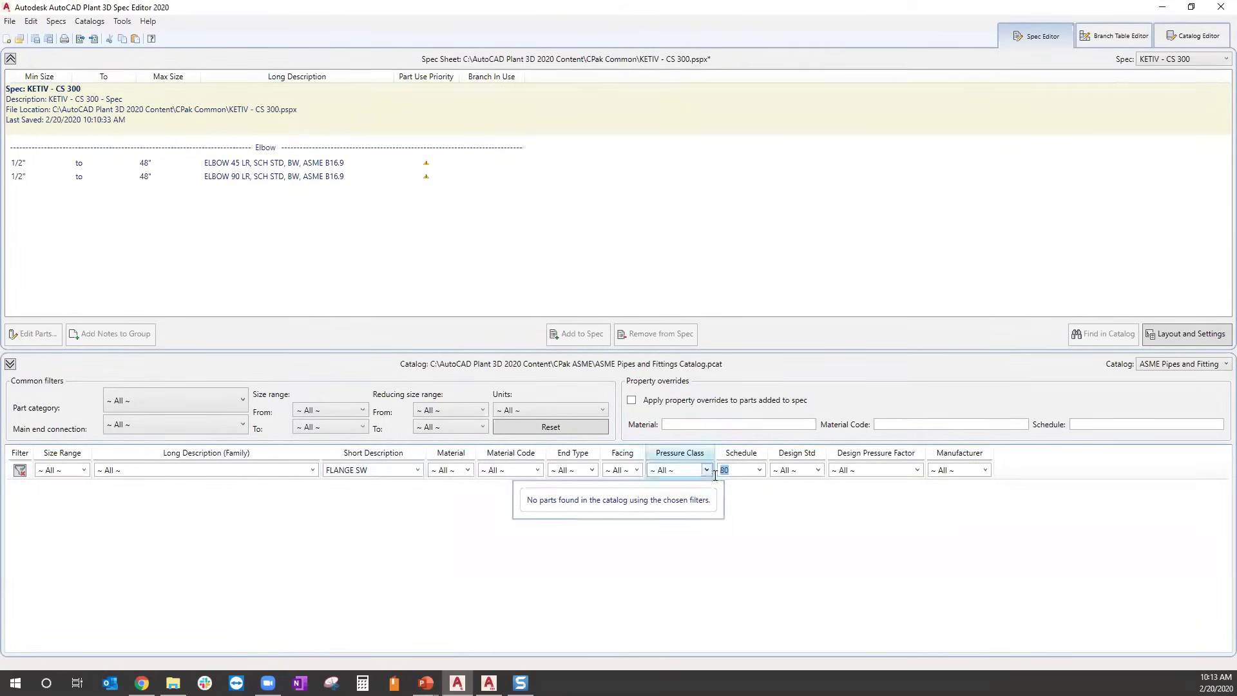
left_click(749, 469)
scroll(734, 271, "up", 2)
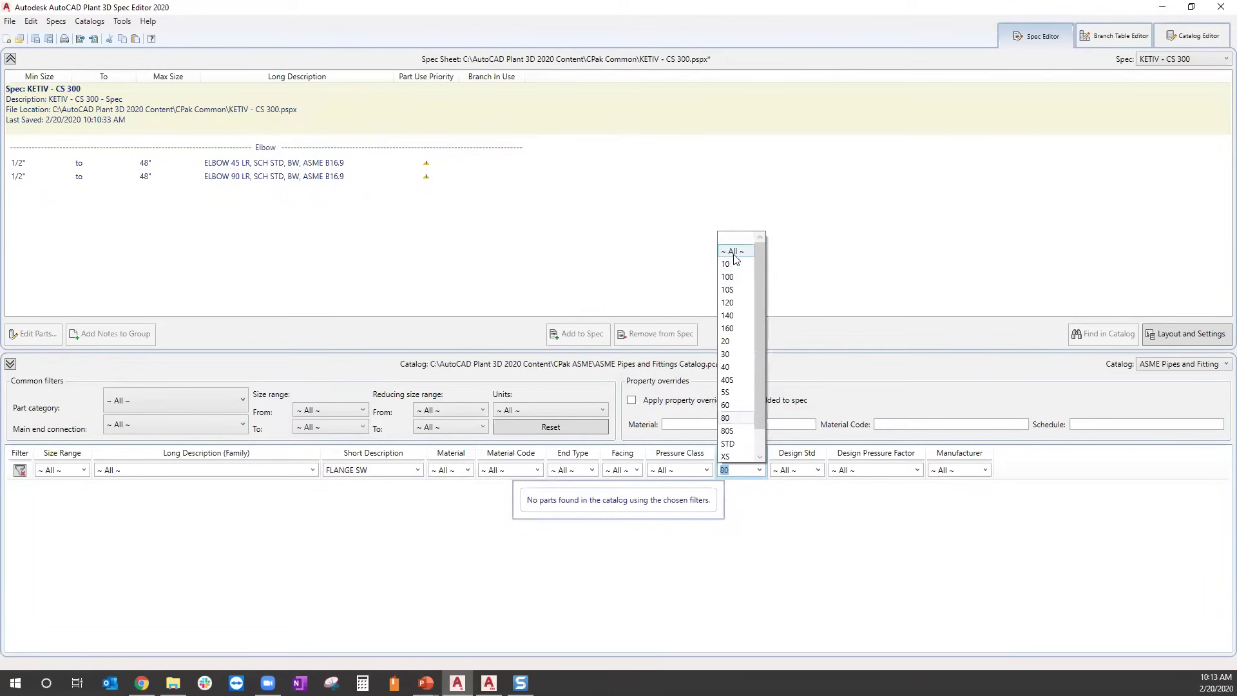
left_click(735, 238)
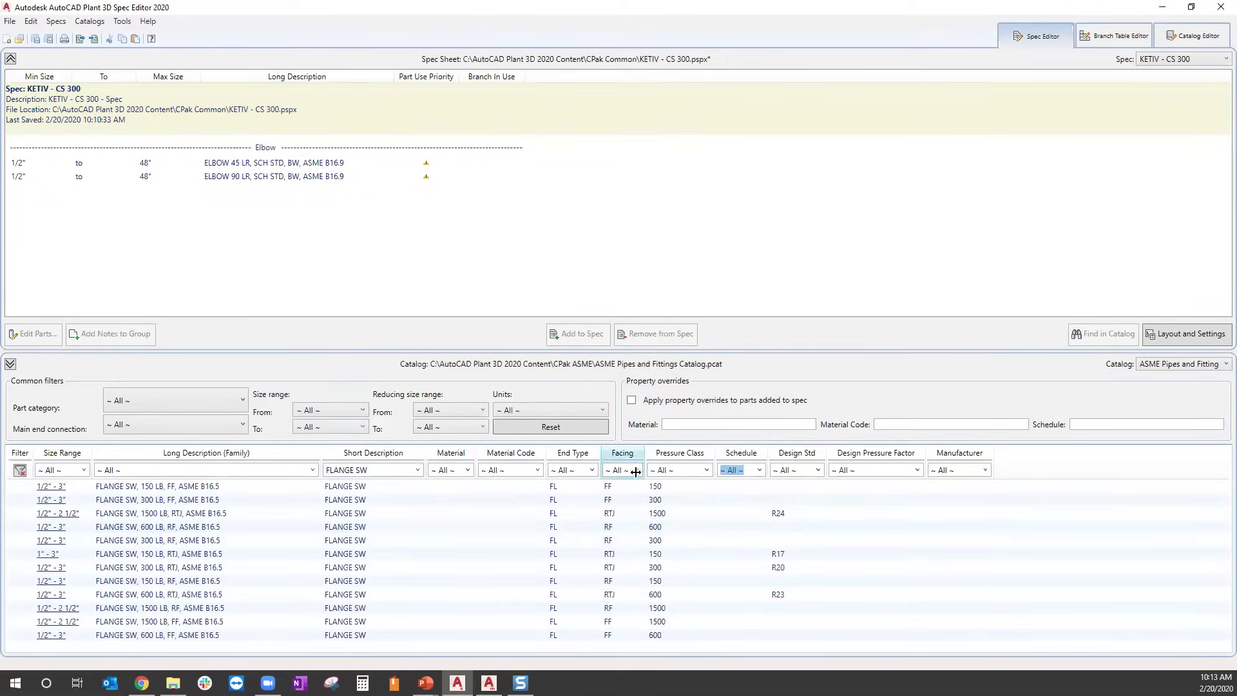
Narrow the socket-weld flanges to pressure class 300 and add the 1/2" to 3" RF, ASME B16.5 family to the spec.
left_click(706, 465)
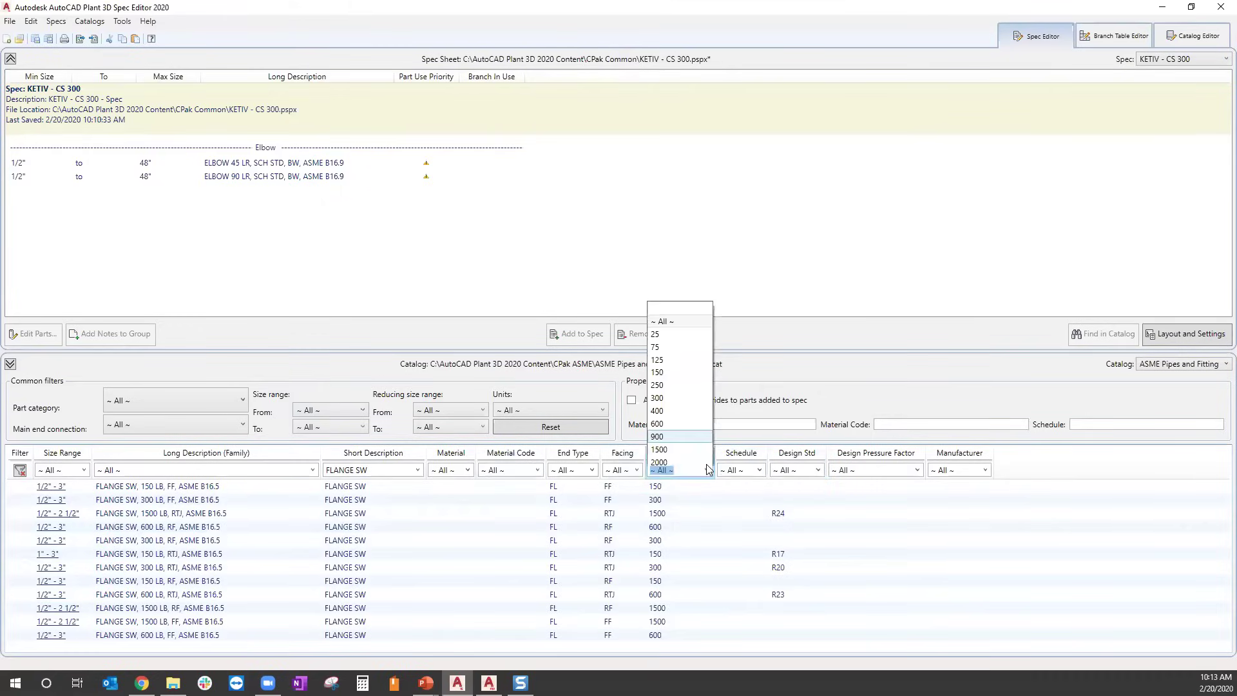
left_click(706, 464)
left_click(707, 465)
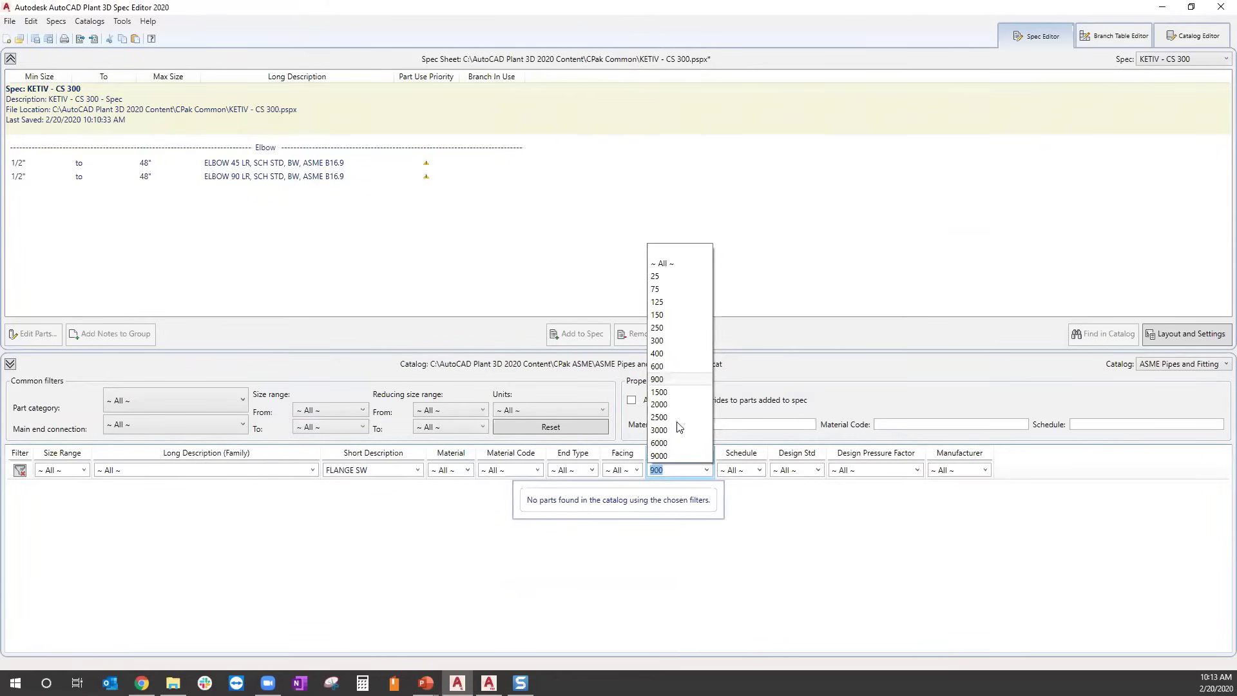
left_click(661, 344)
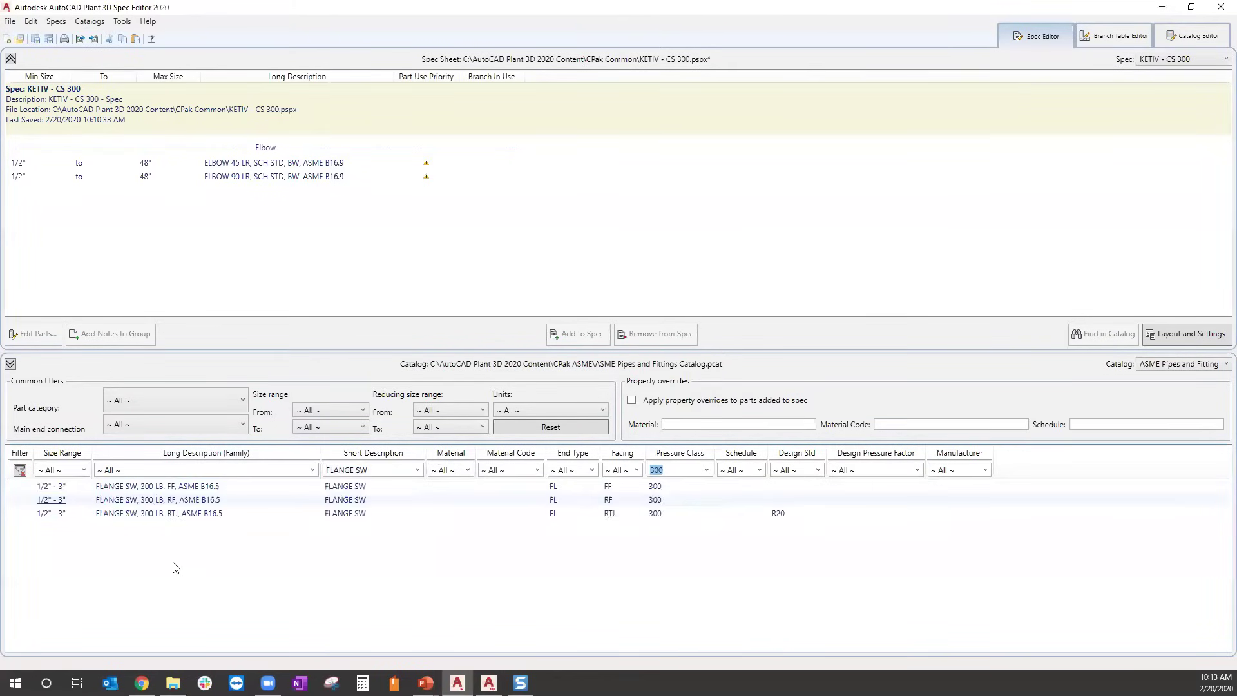
left_click(161, 504)
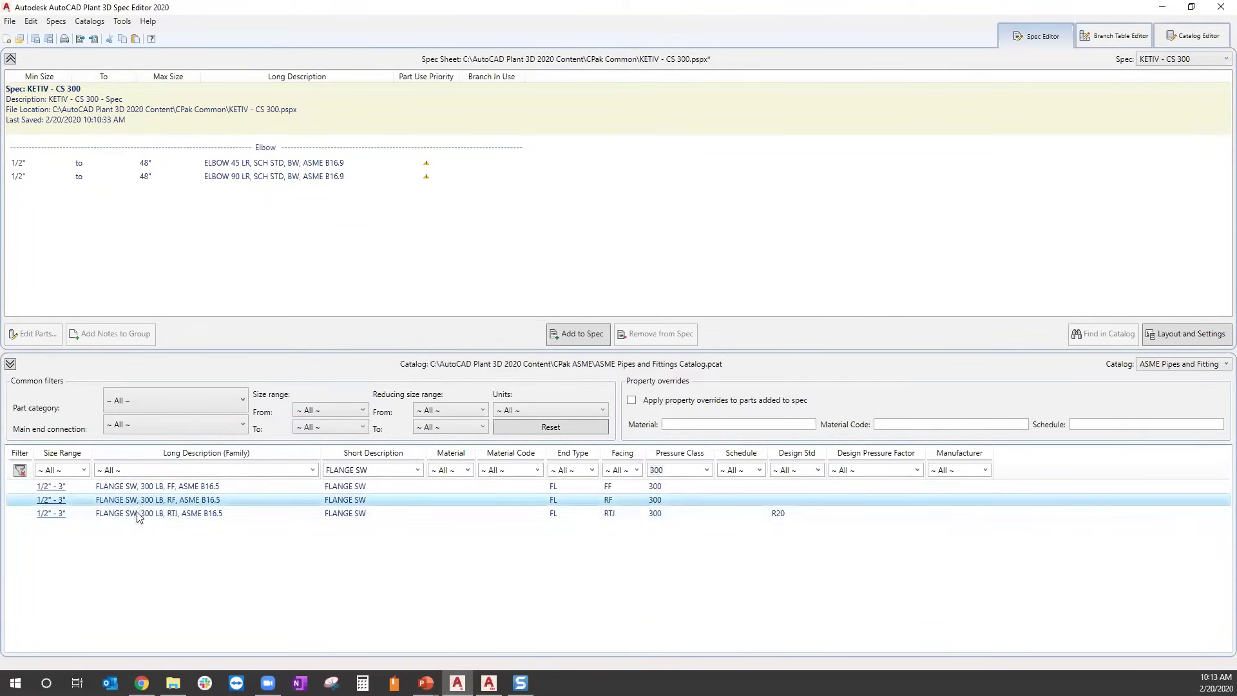
left_click(599, 335)
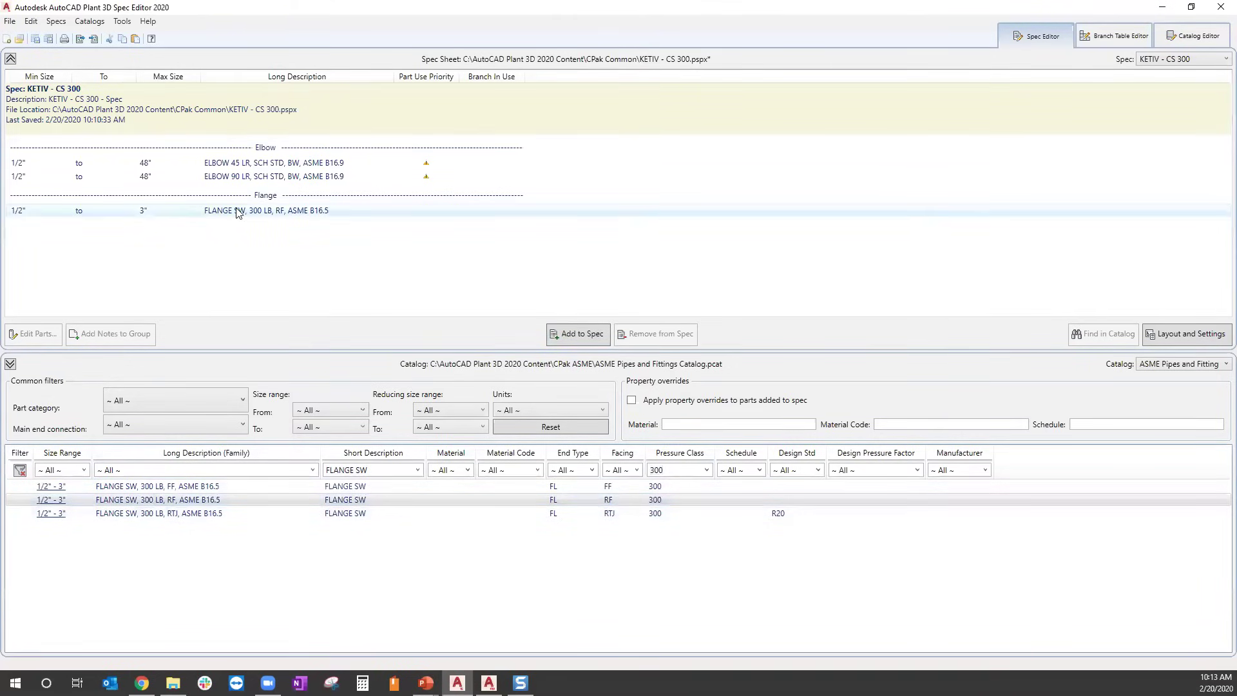
Try filtering the FLANGE WN parts by schedule 80 and by schedule STD, with the pressure class filter cleared to All.
left_click(418, 471)
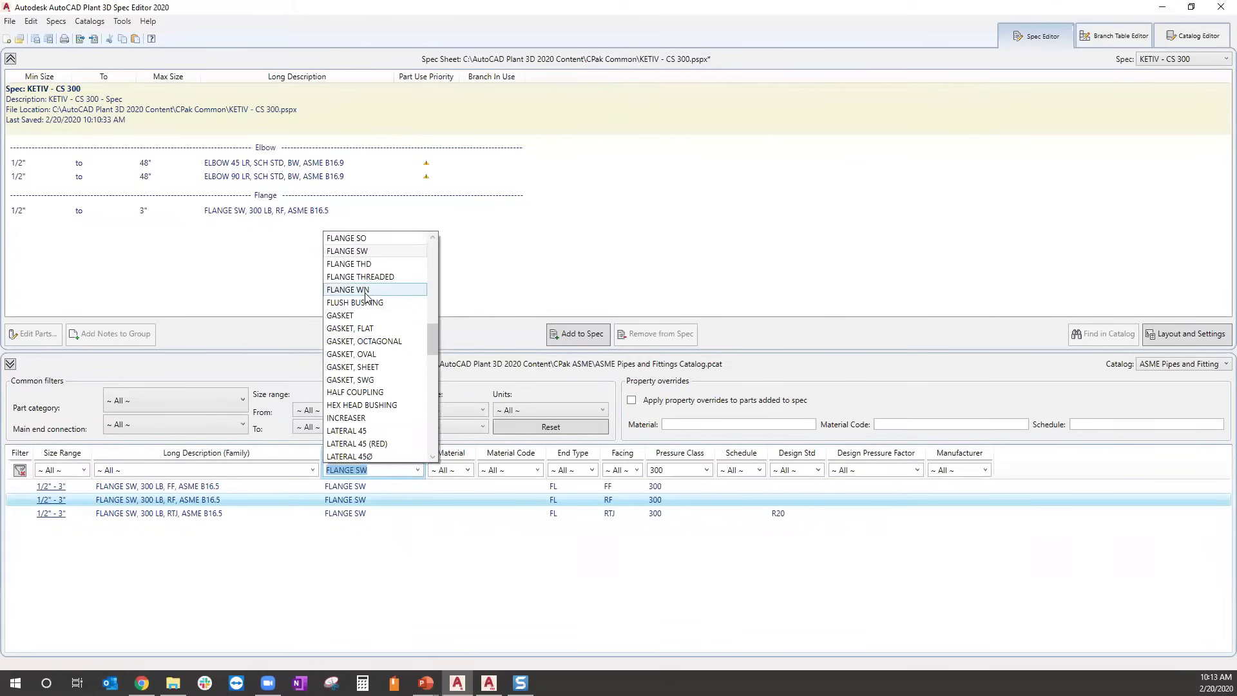
left_click(366, 290)
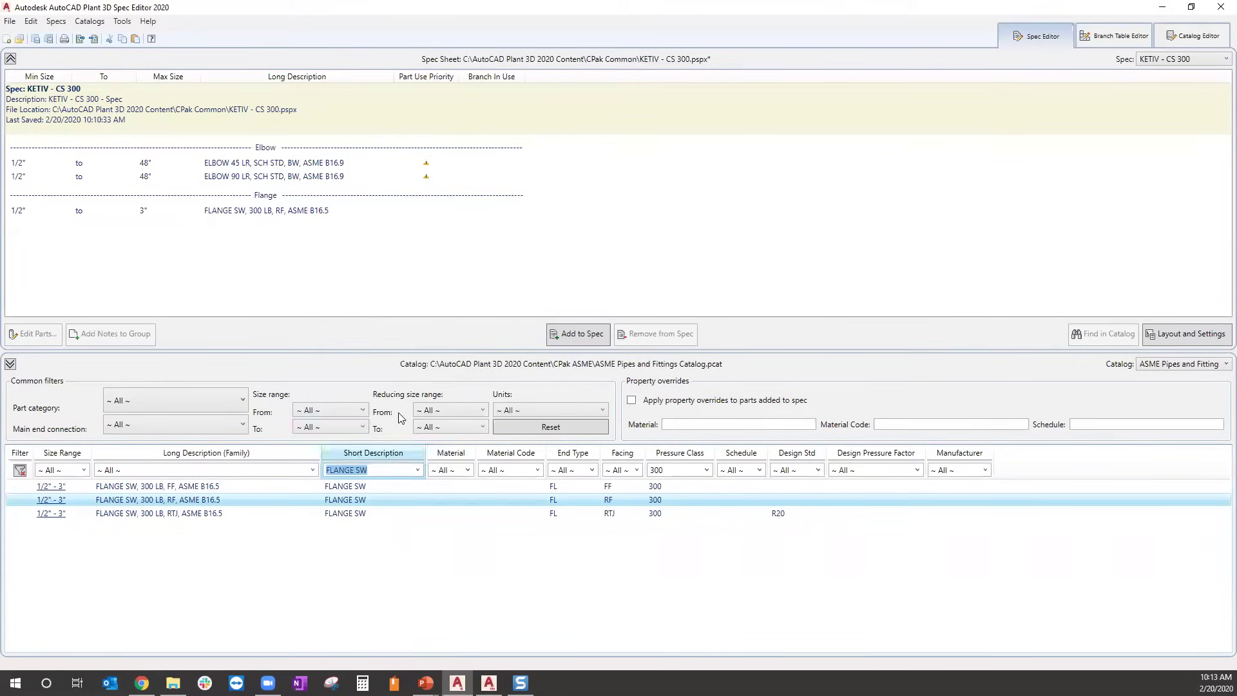
left_click(760, 470)
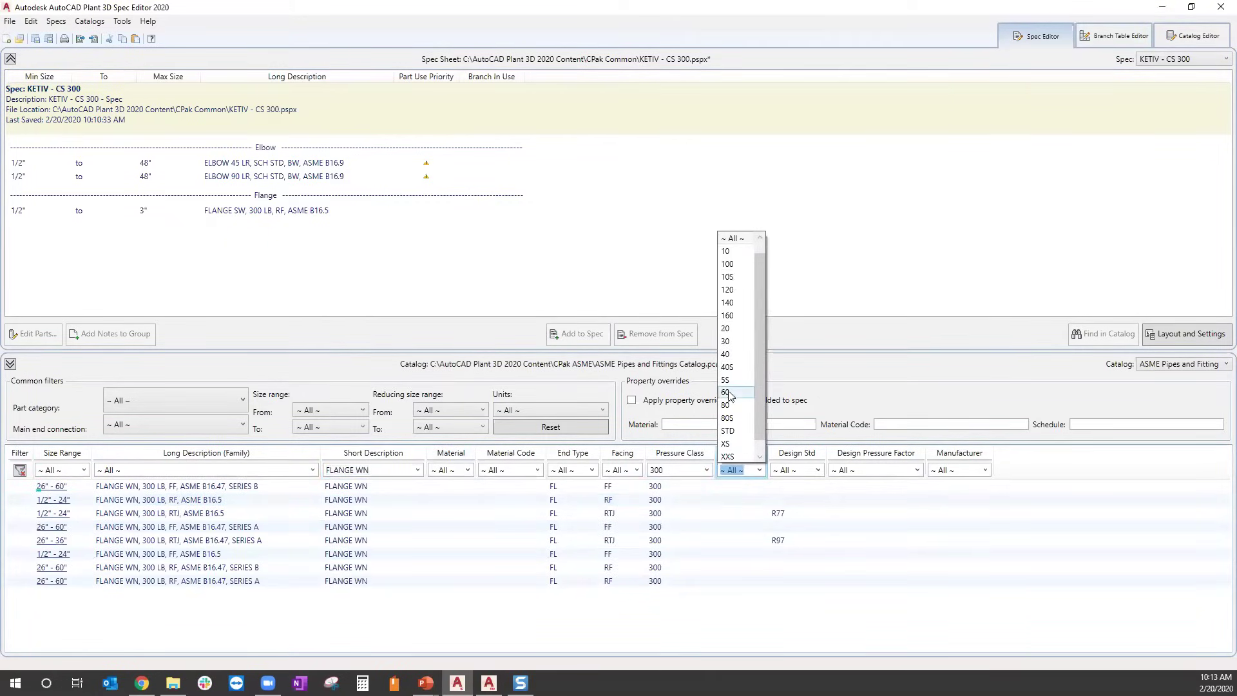
left_click(727, 404)
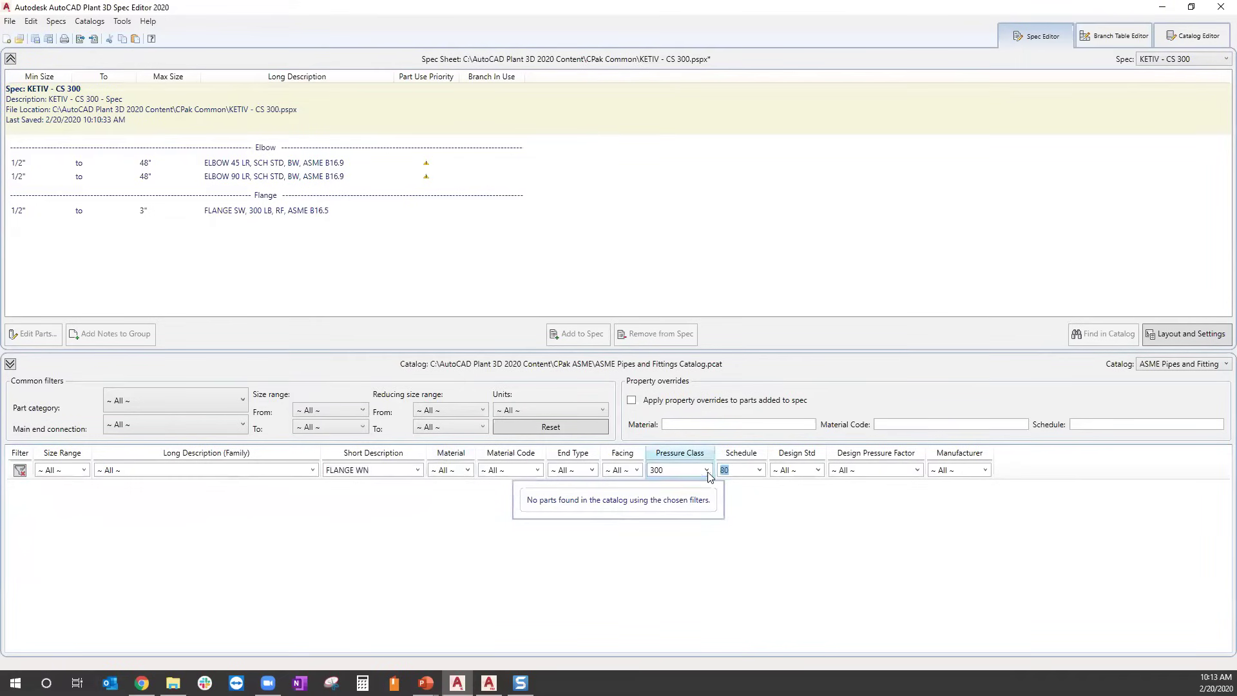
left_click(707, 470)
left_click(707, 471)
left_click(707, 470)
left_click(662, 264)
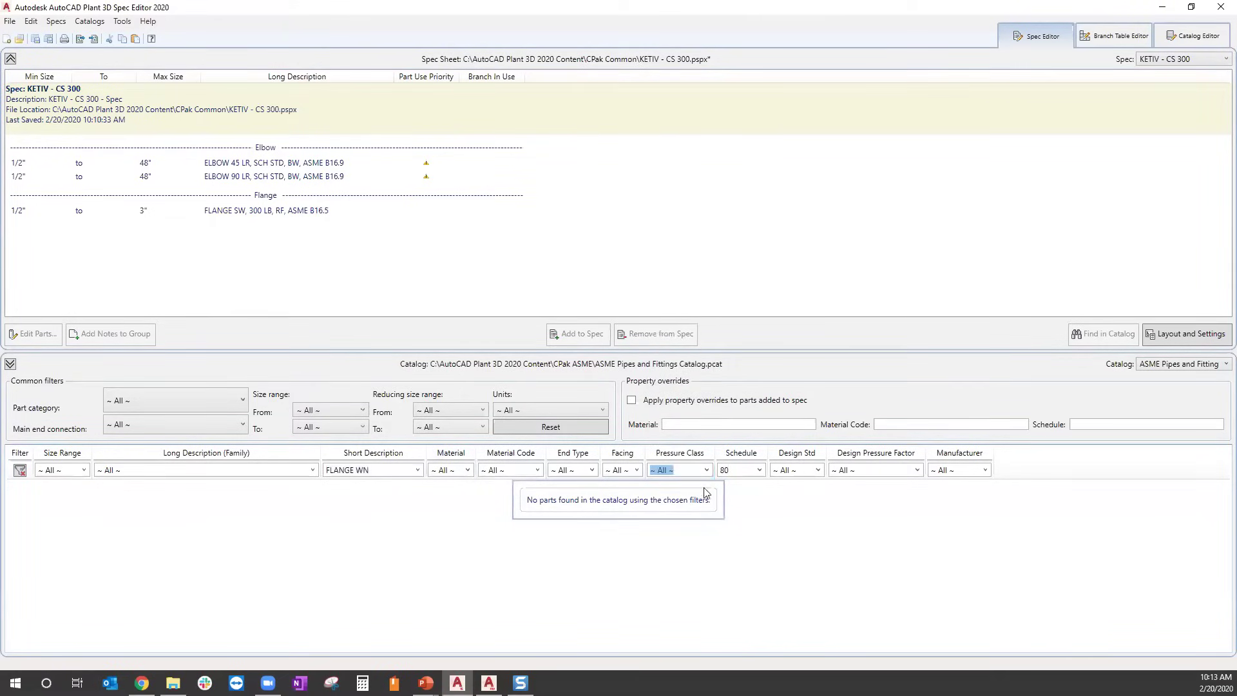
left_click(759, 470)
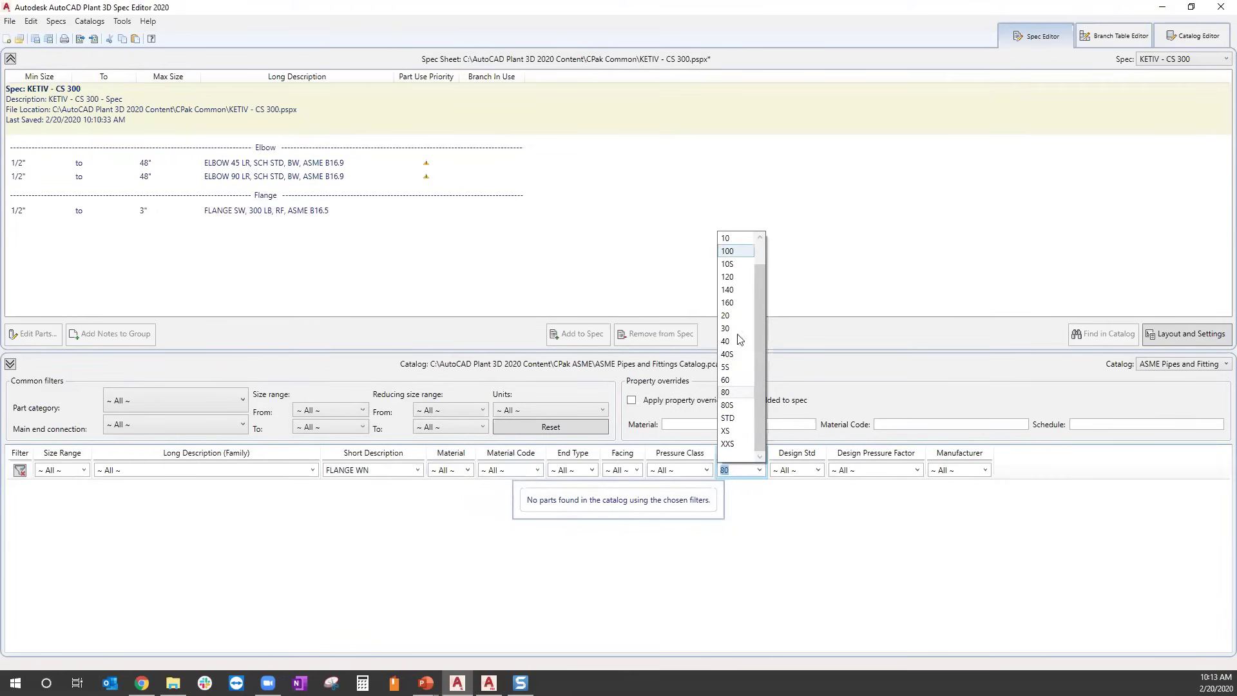
left_click(728, 417)
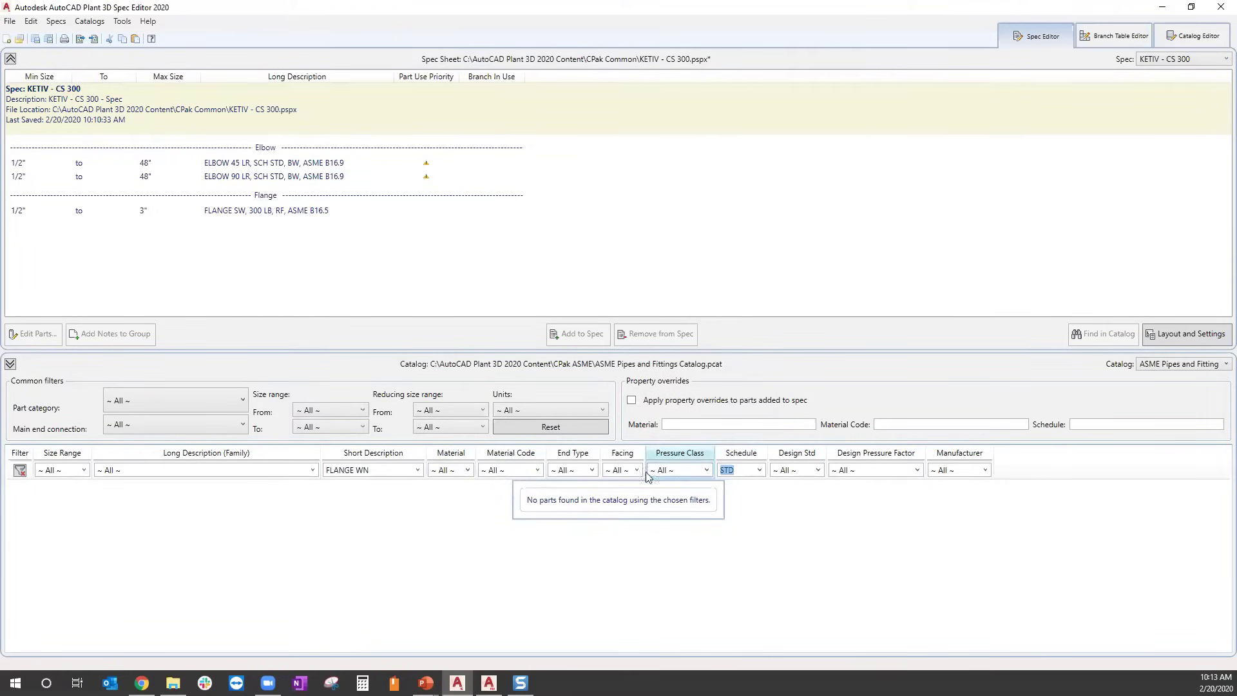
Set the short description filter to INCREASER and clear the schedule filter to All.
left_click(417, 470)
left_click(383, 419)
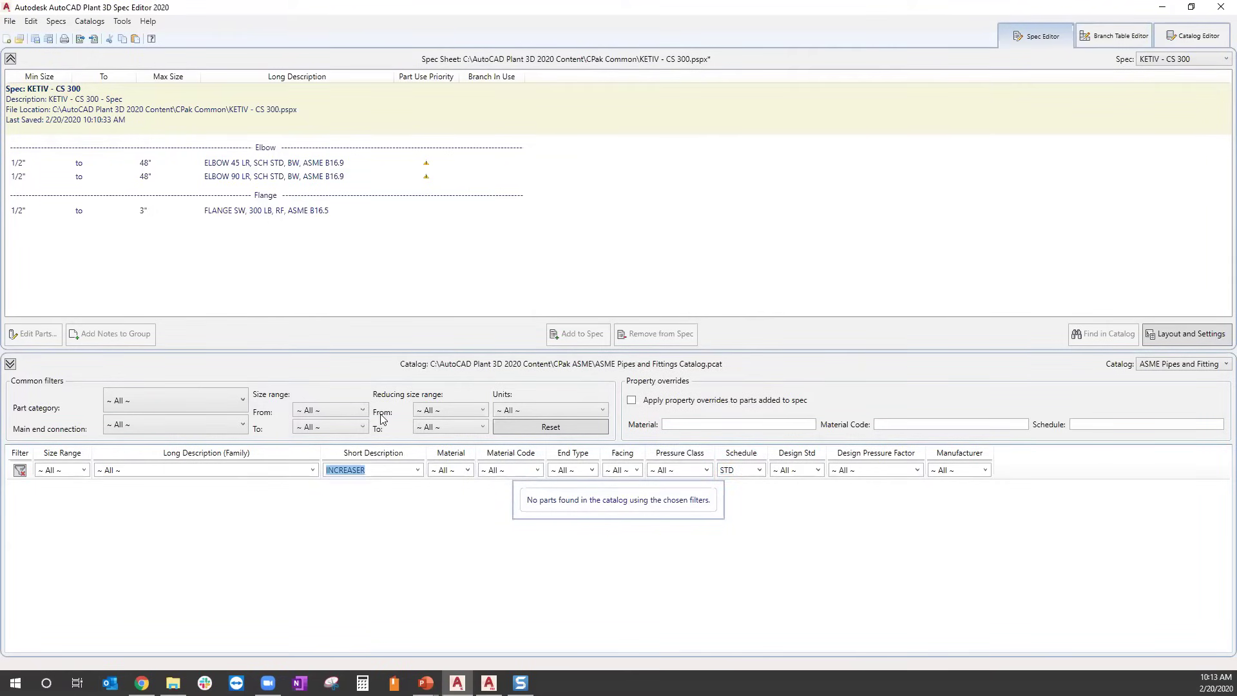
left_click(759, 469)
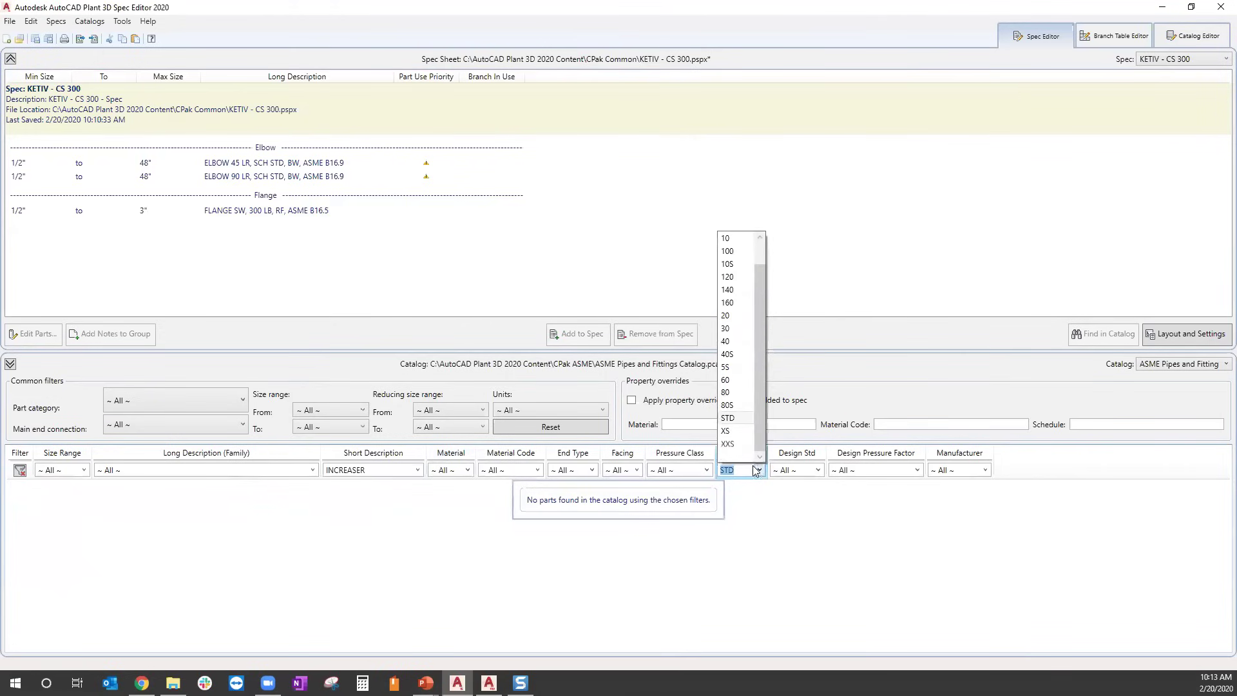
left_click(733, 251)
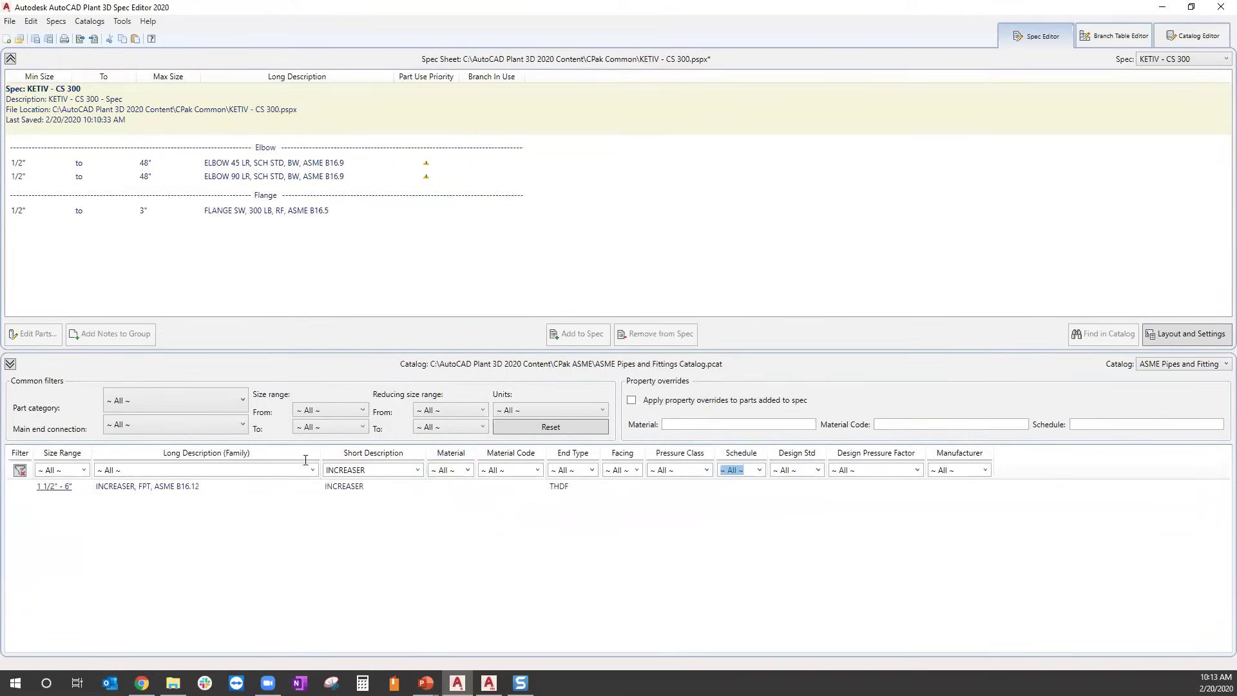
Filter the catalog by the short description FLANGE WN.
left_click(417, 470)
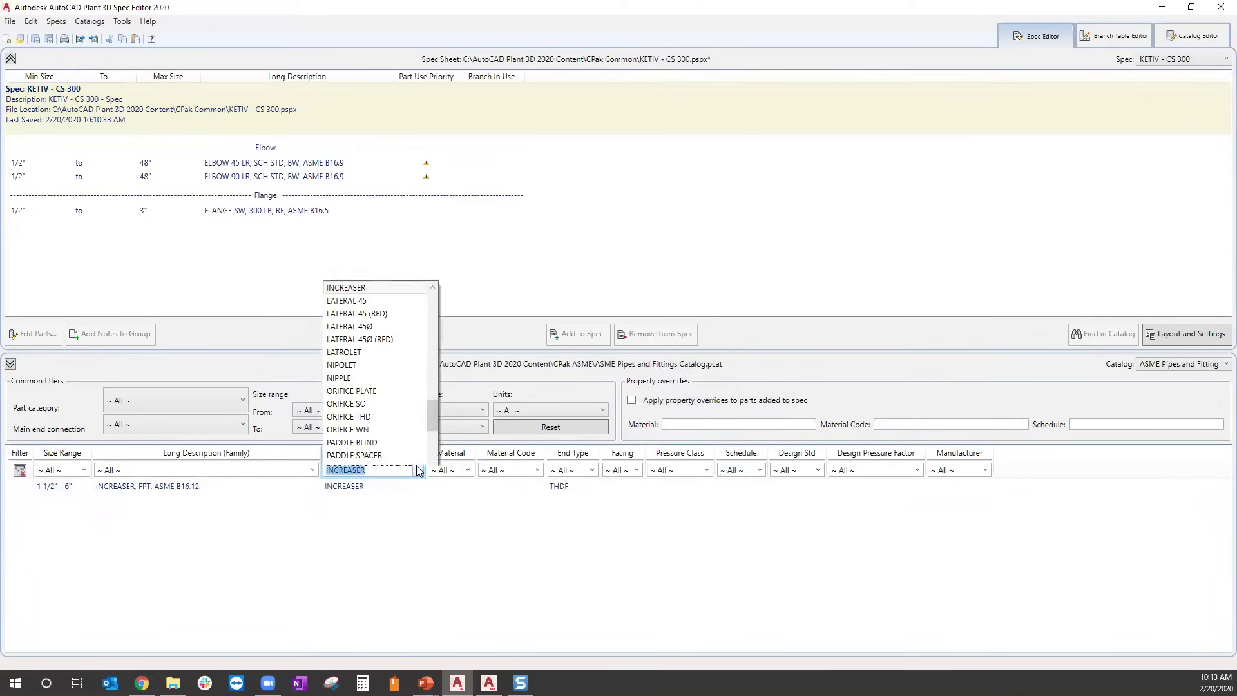
scroll(386, 412, "down", 2)
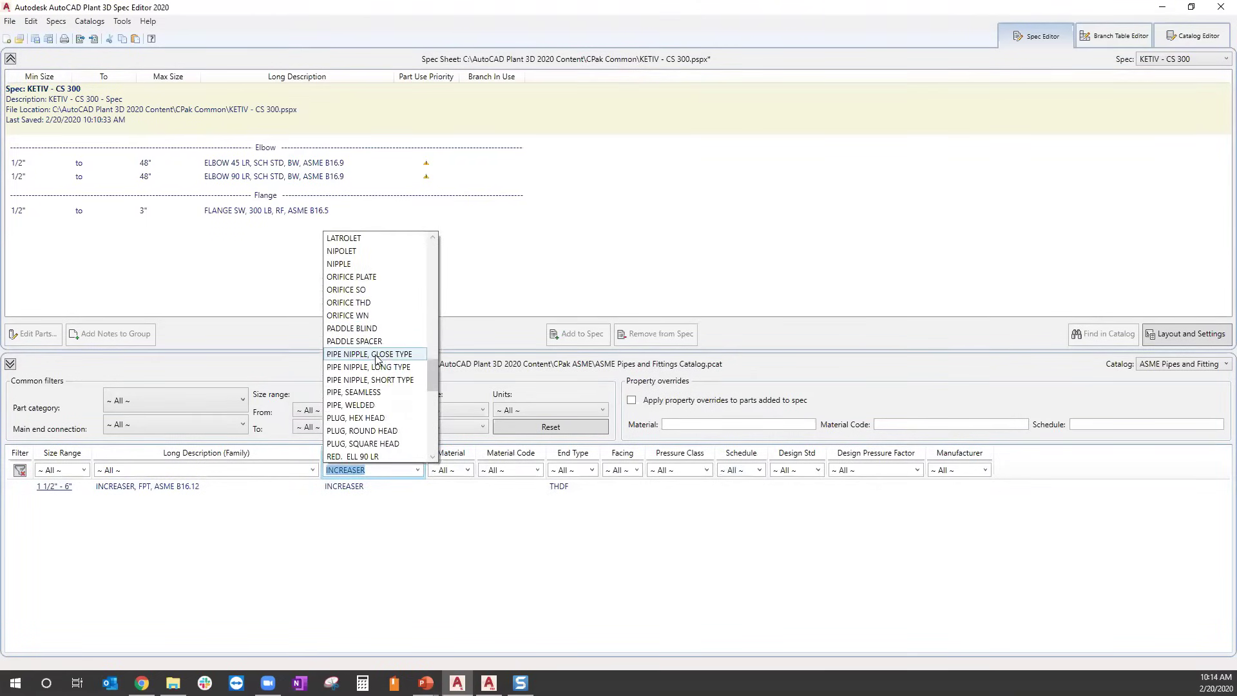
scroll(380, 386, "up", 5)
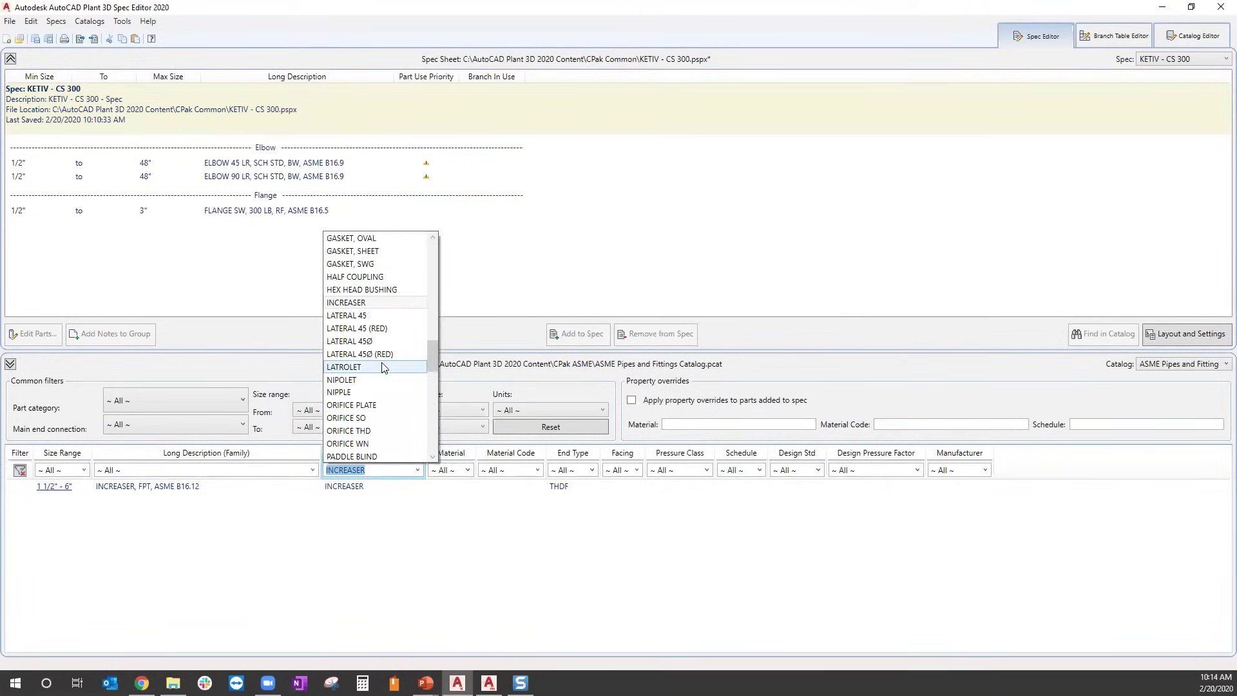
scroll(382, 365, "up", 3)
left_click(377, 300)
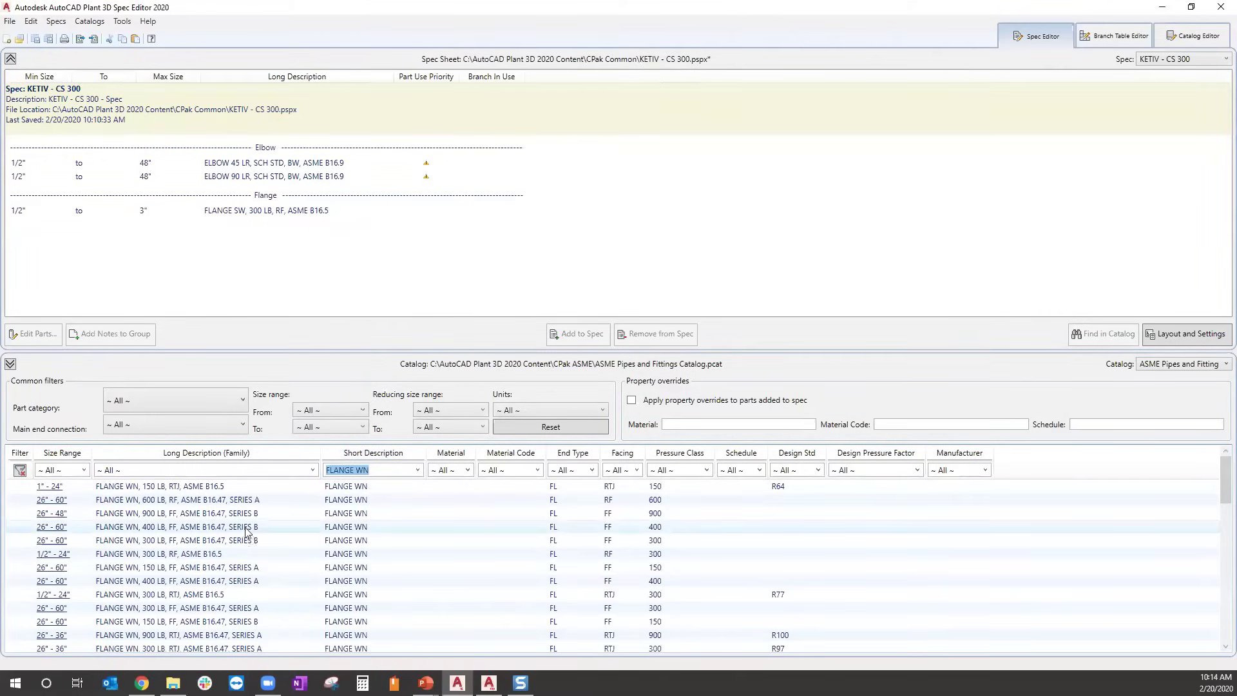
Narrow the weld-neck flanges to pressure class 300 and add the 1/2" to 24" RF, ASME B16.5 family to the spec.
left_click(707, 471)
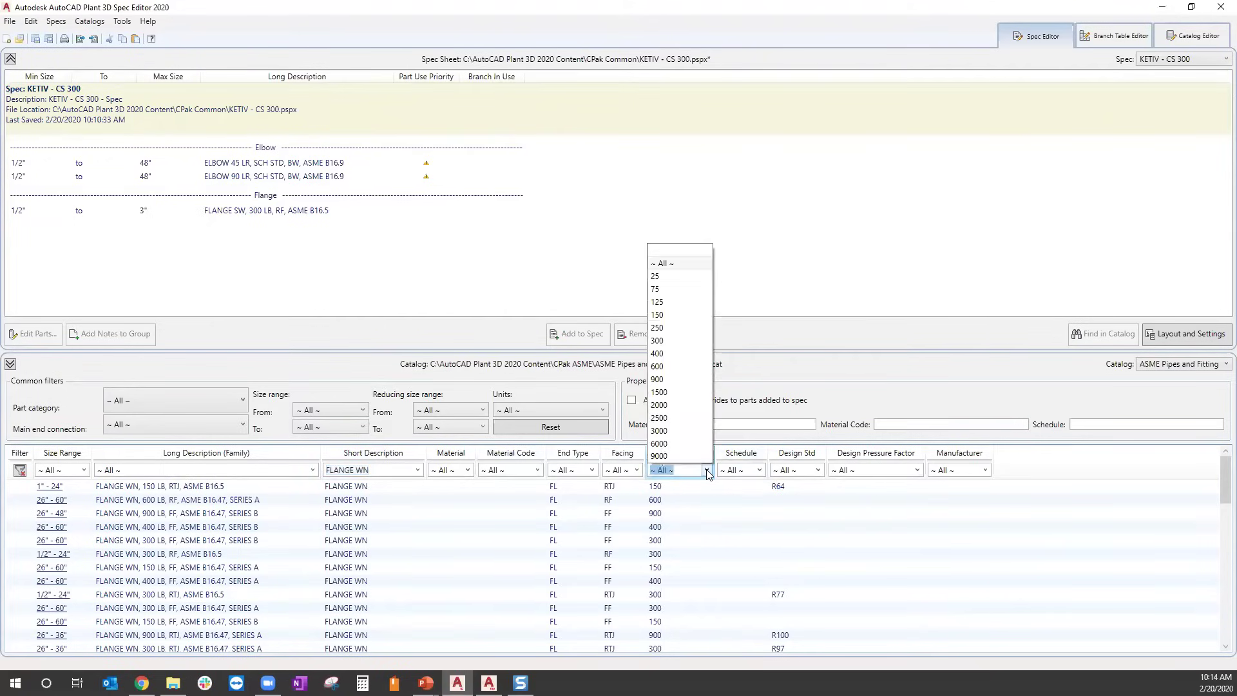
left_click(664, 340)
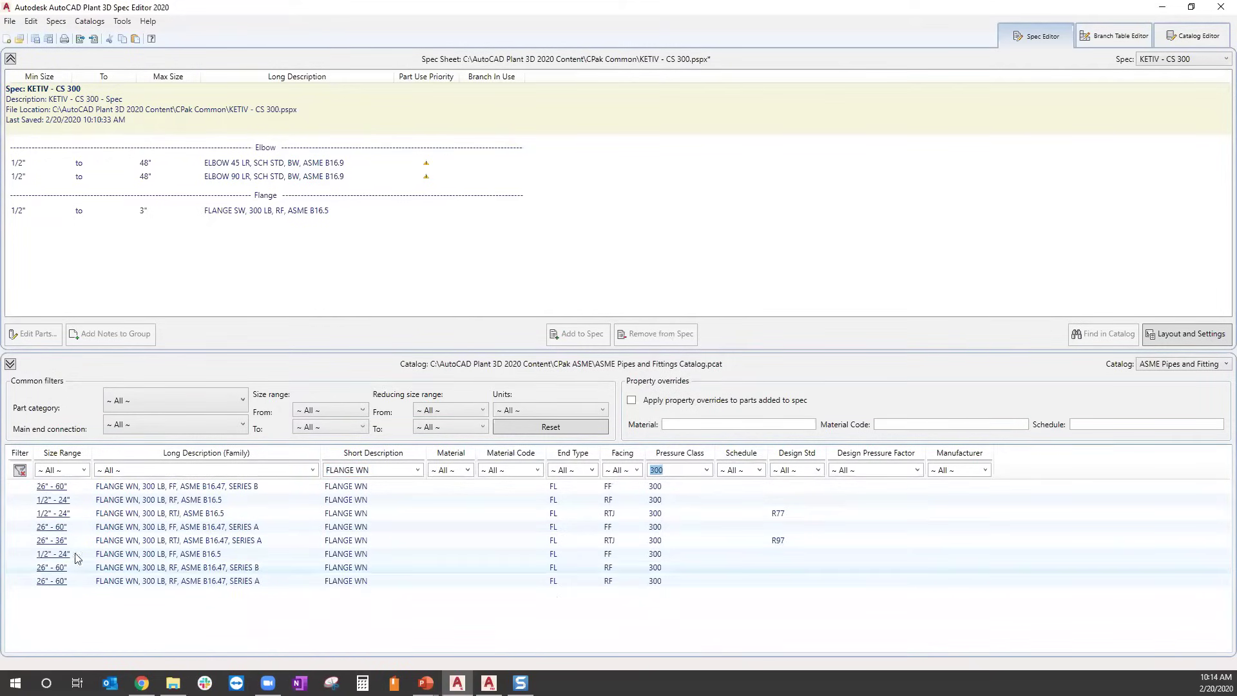
left_click(106, 501)
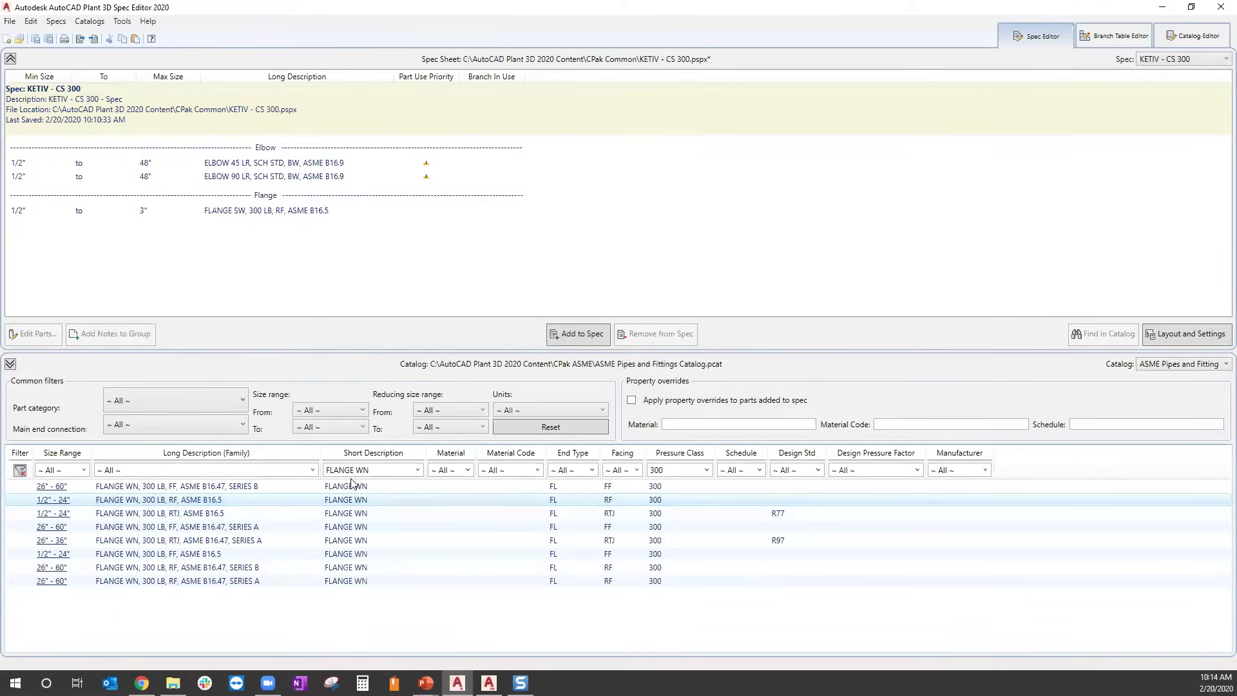
left_click(588, 332)
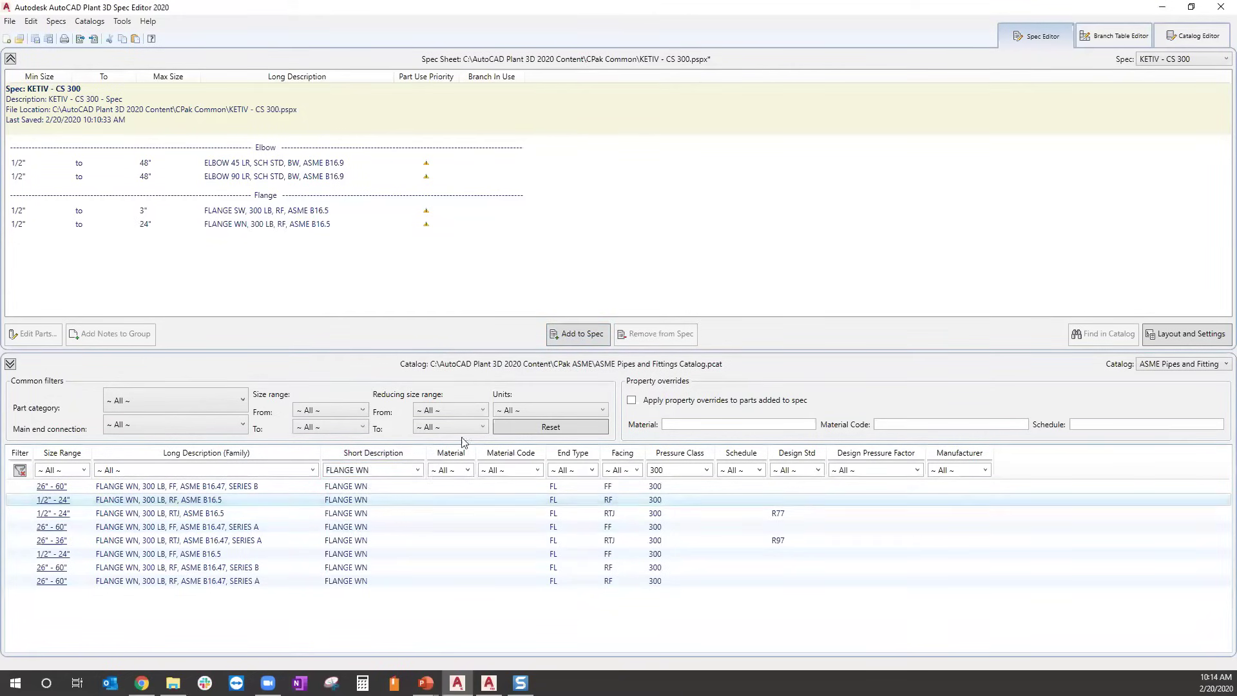
Filter the catalog by the short description GASKET, FLAT and add the 1/8" THK, RF, 300 LB gasket family to the spec.
left_click(419, 468)
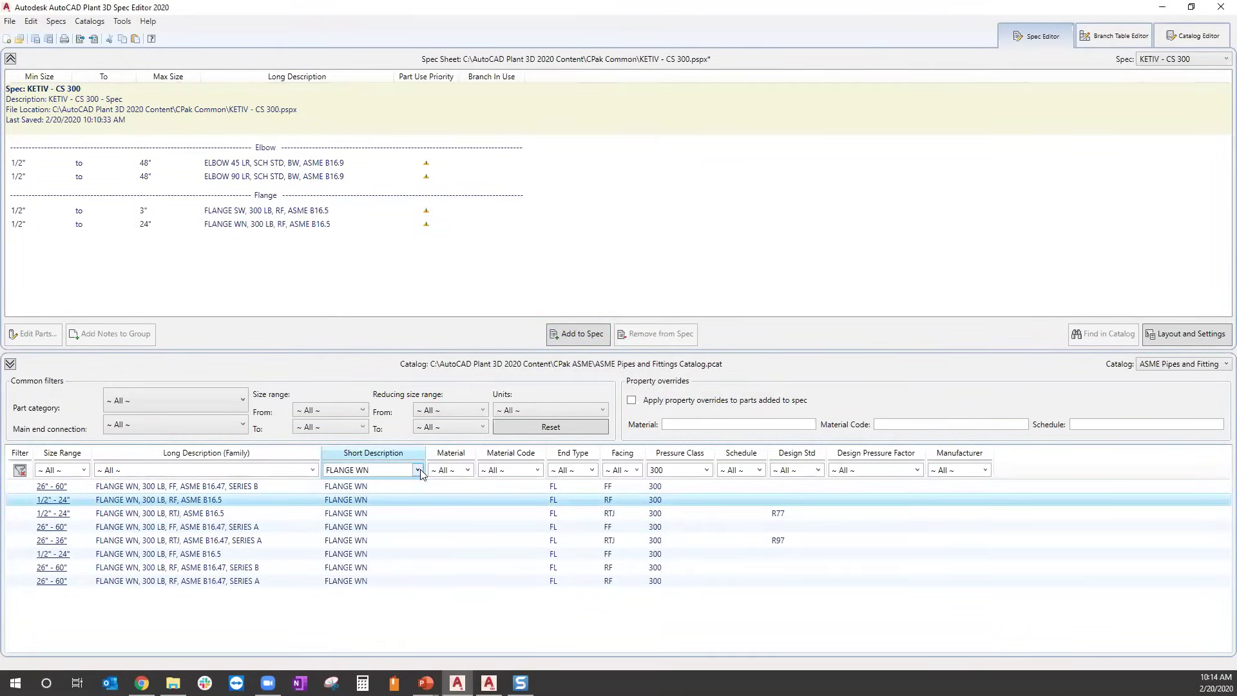
left_click(418, 469)
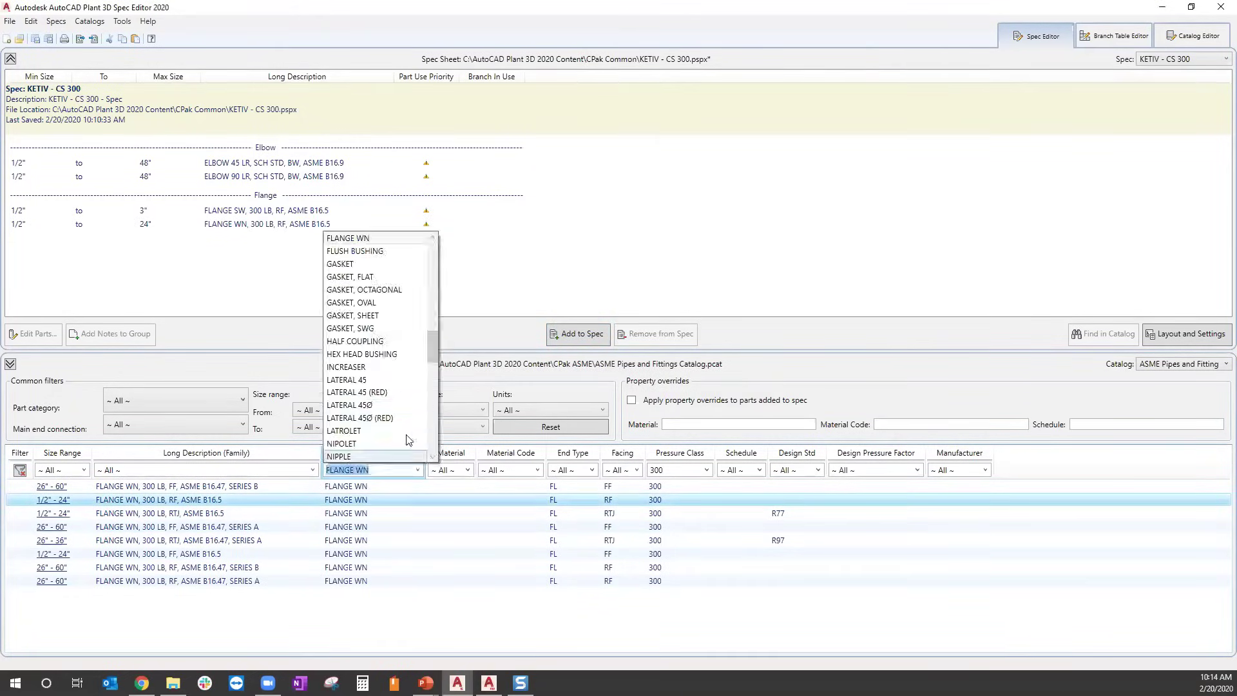
left_click(386, 277)
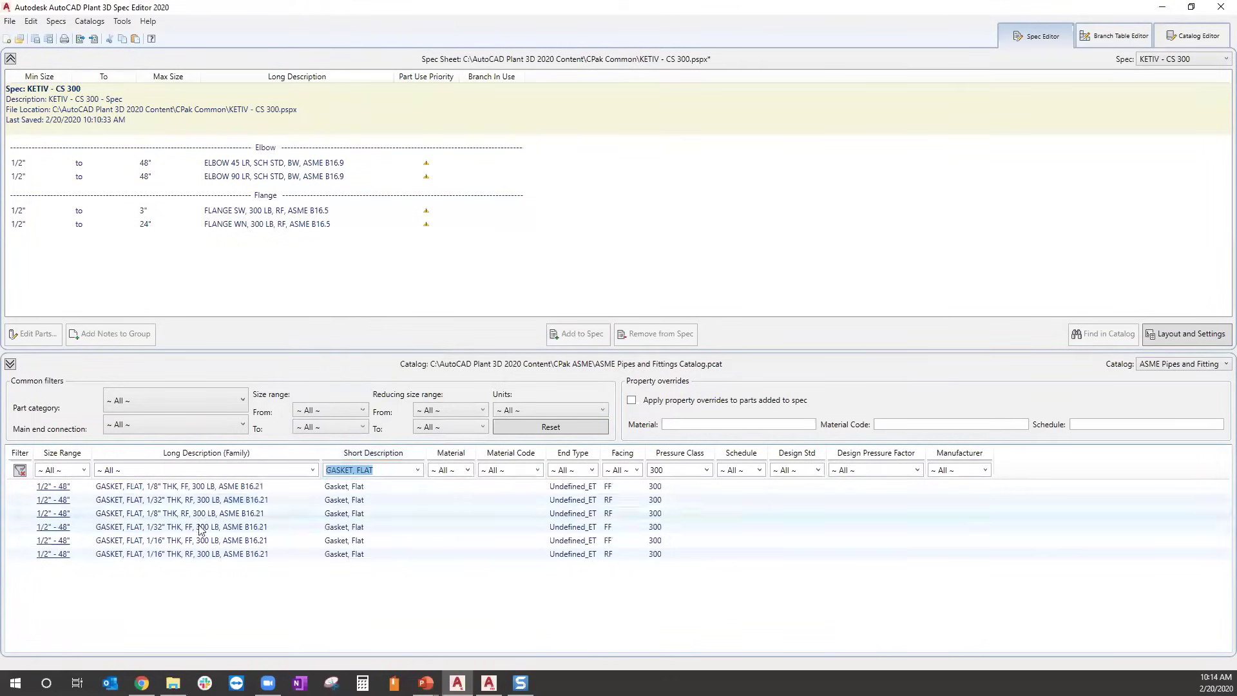
left_click(109, 488)
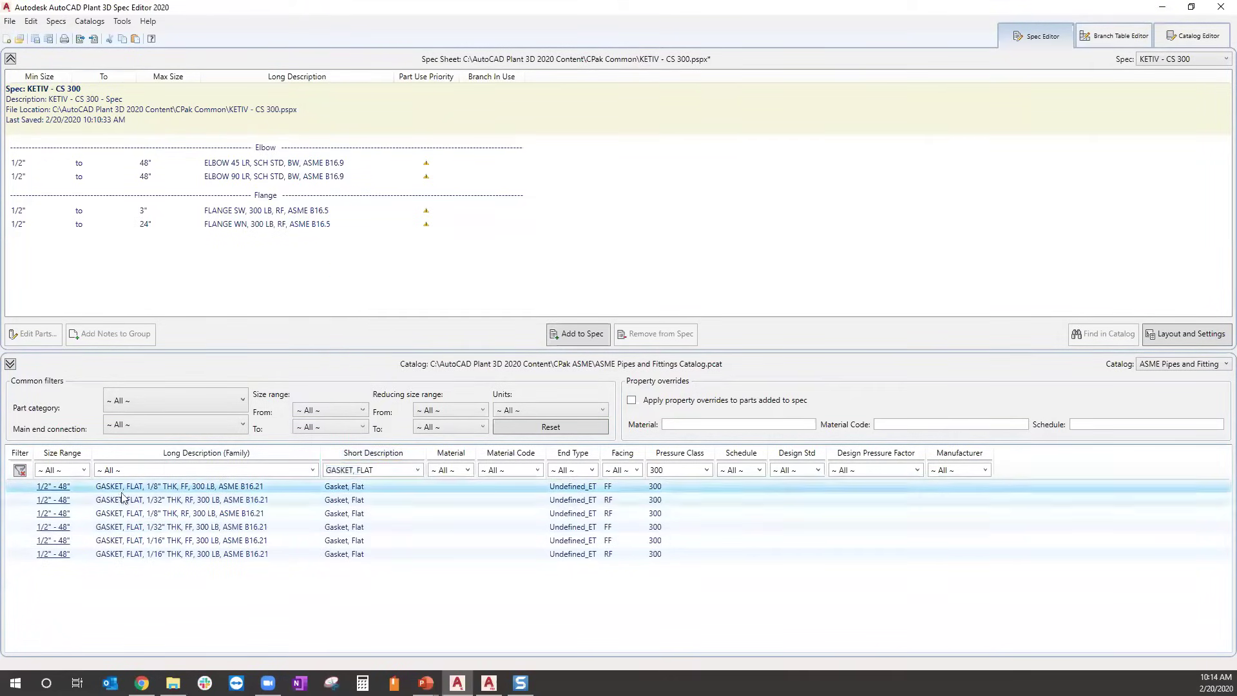
left_click(182, 514)
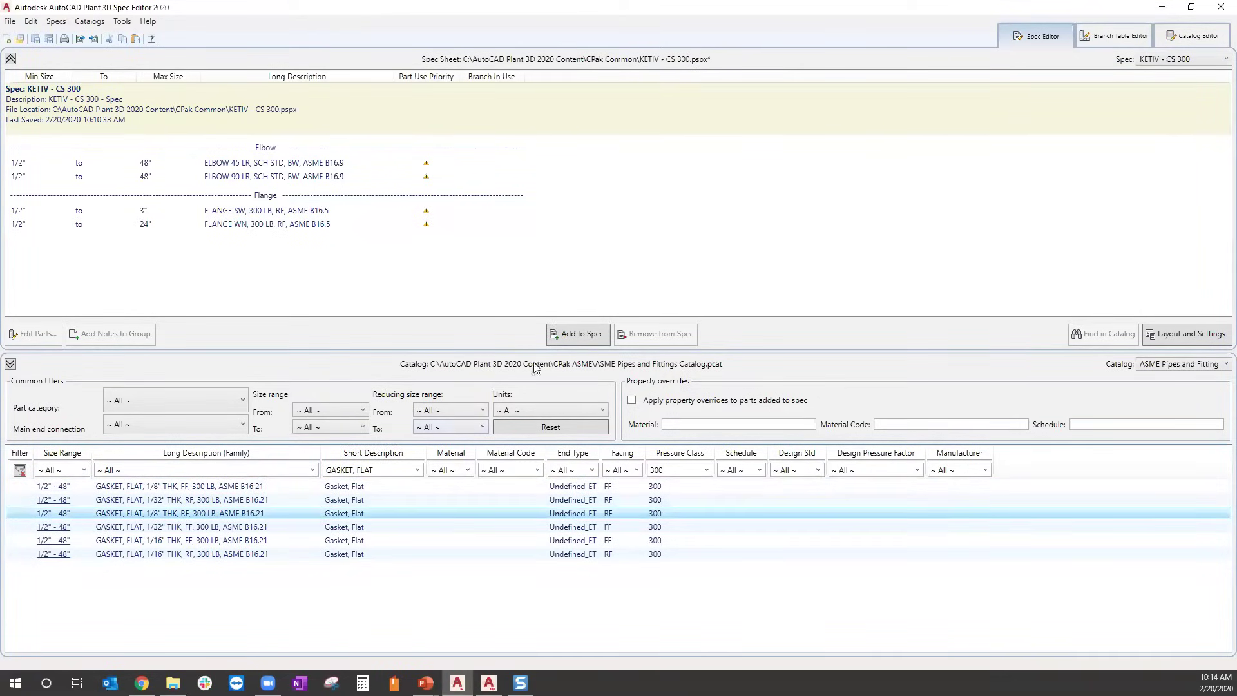
left_click(568, 335)
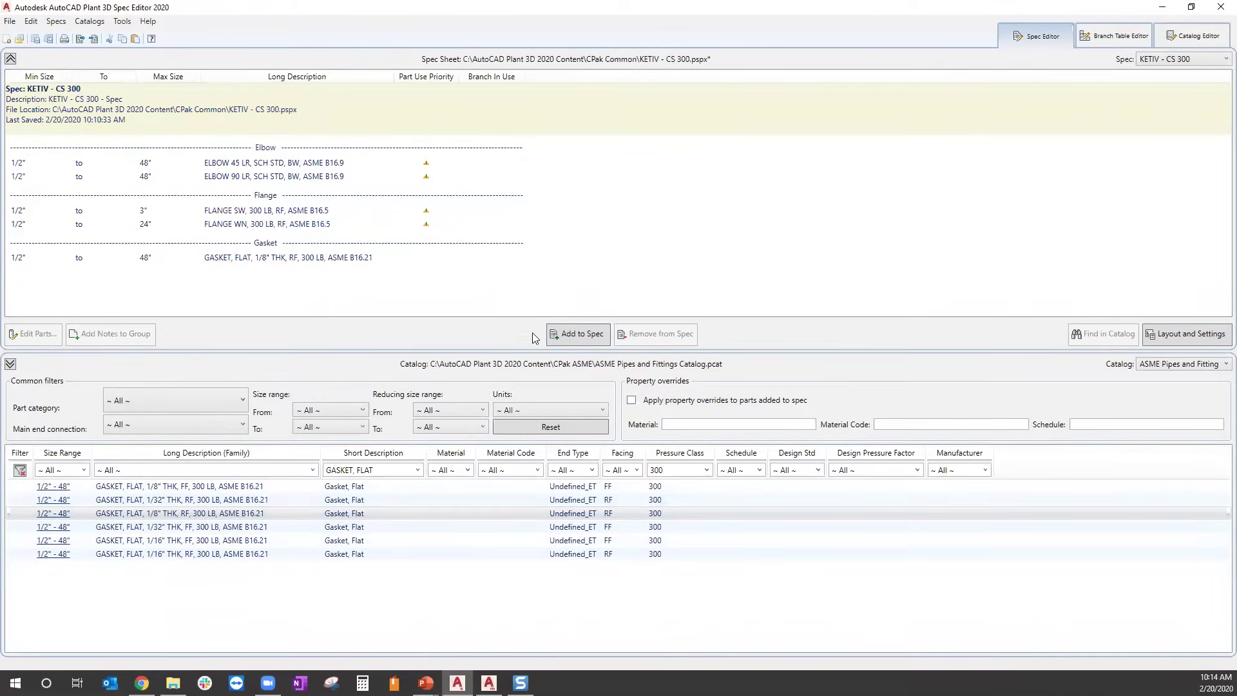
Filter the catalog by the short description TEE.
left_click(418, 470)
scroll(410, 367, "down", 5)
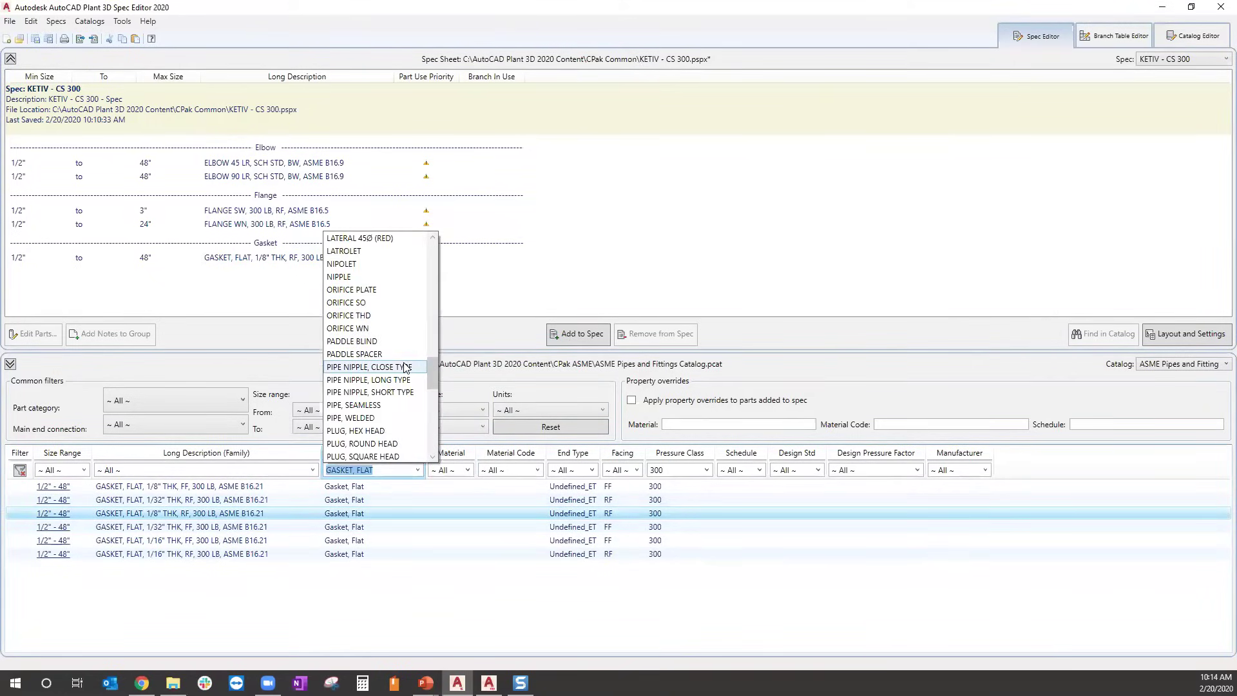
scroll(355, 379, "down", 5)
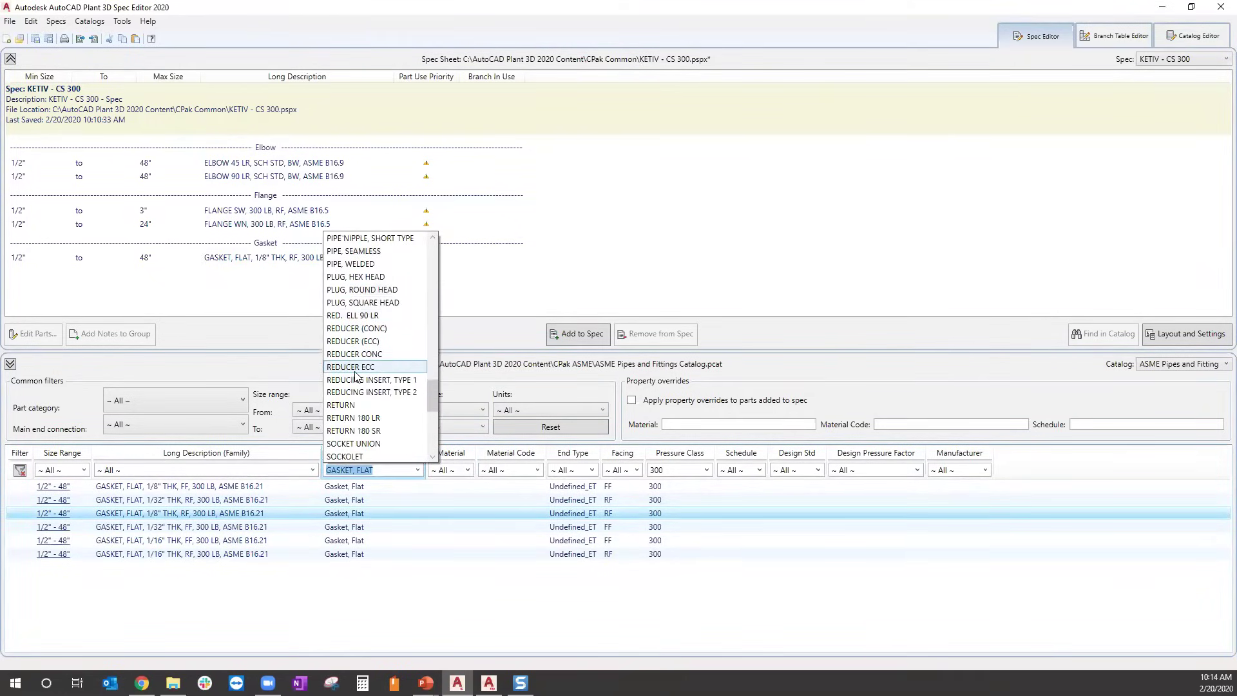
scroll(354, 378, "down", 3)
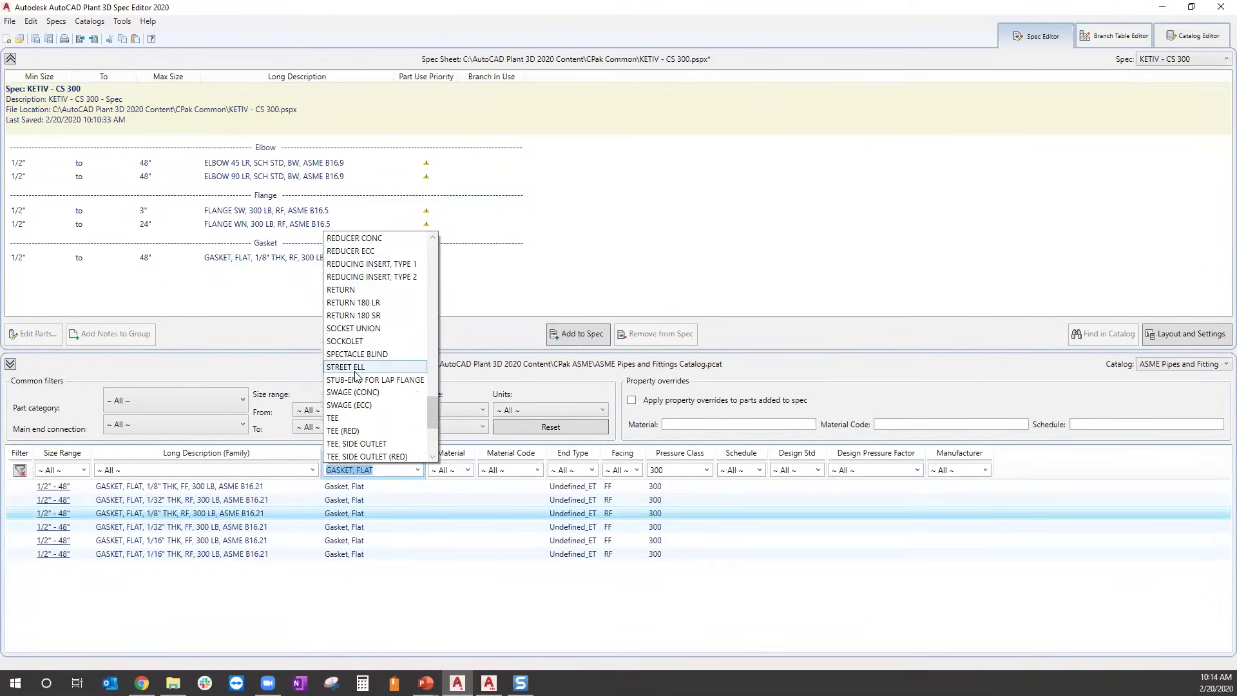
left_click(354, 430)
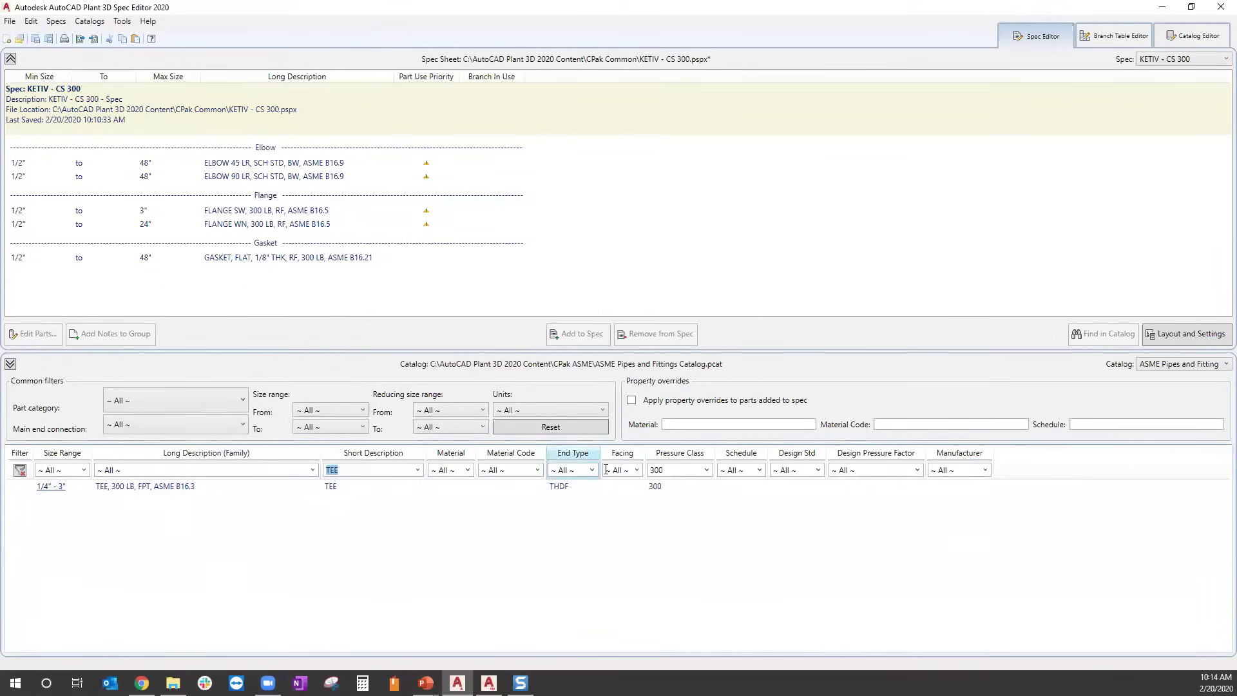
Clear the pressure class filter to All, set the schedule filter to STD, and add the TEE, SCH STD, BW, ASME B16.9 family to the spec.
left_click(706, 470)
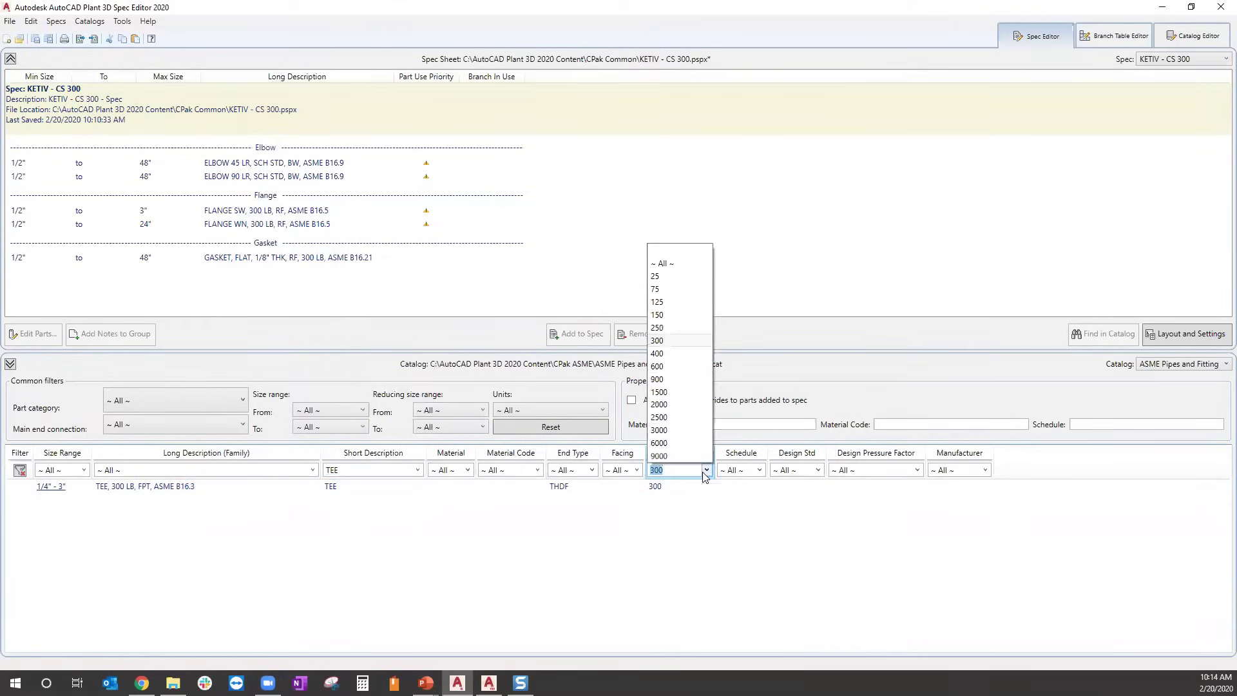
left_click(670, 264)
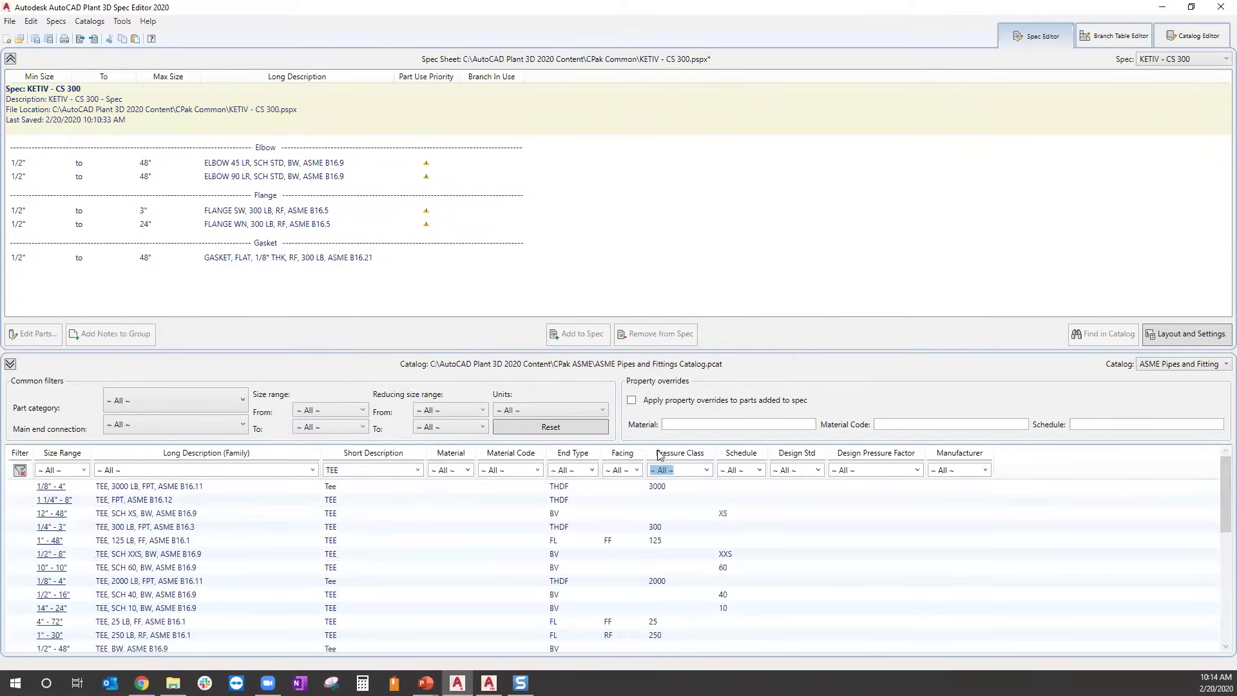
left_click(757, 469)
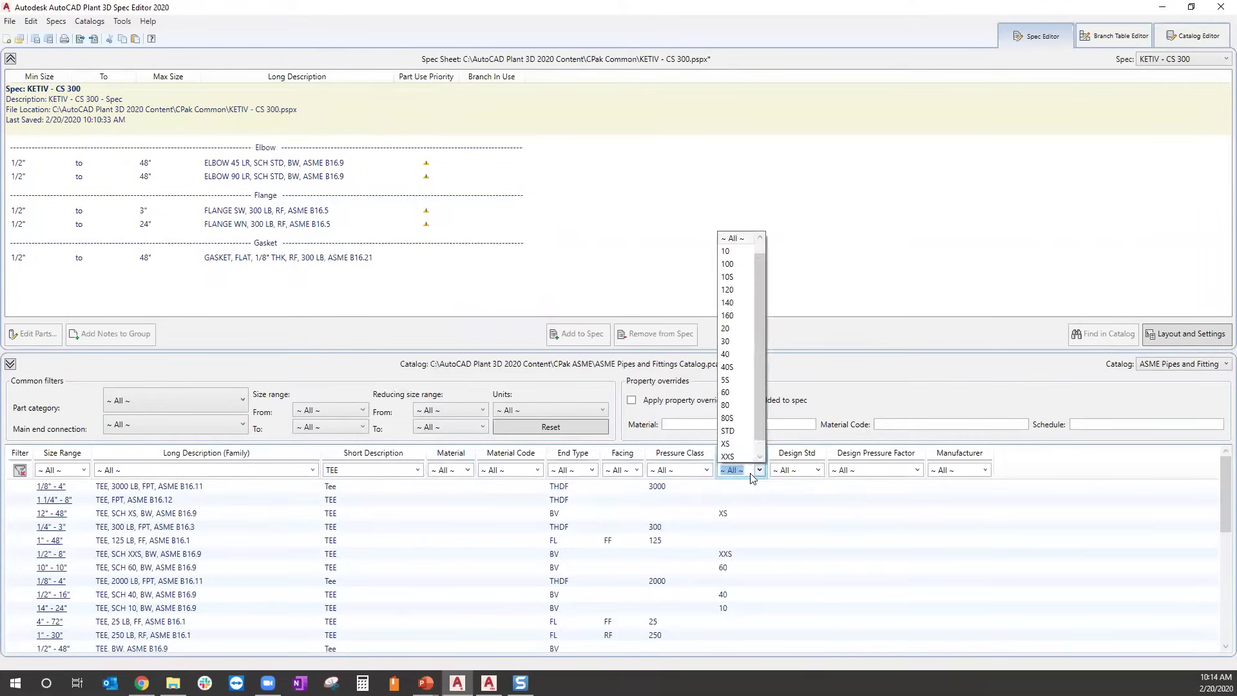
left_click(728, 431)
left_click(158, 487)
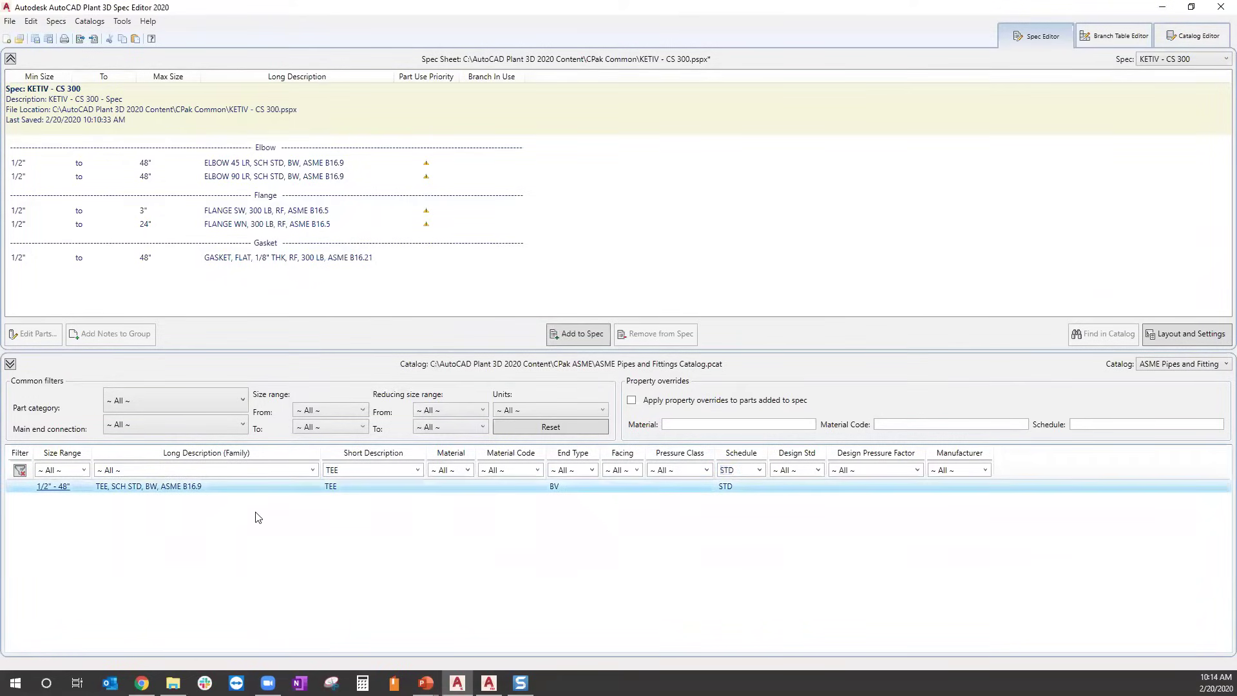
left_click(564, 336)
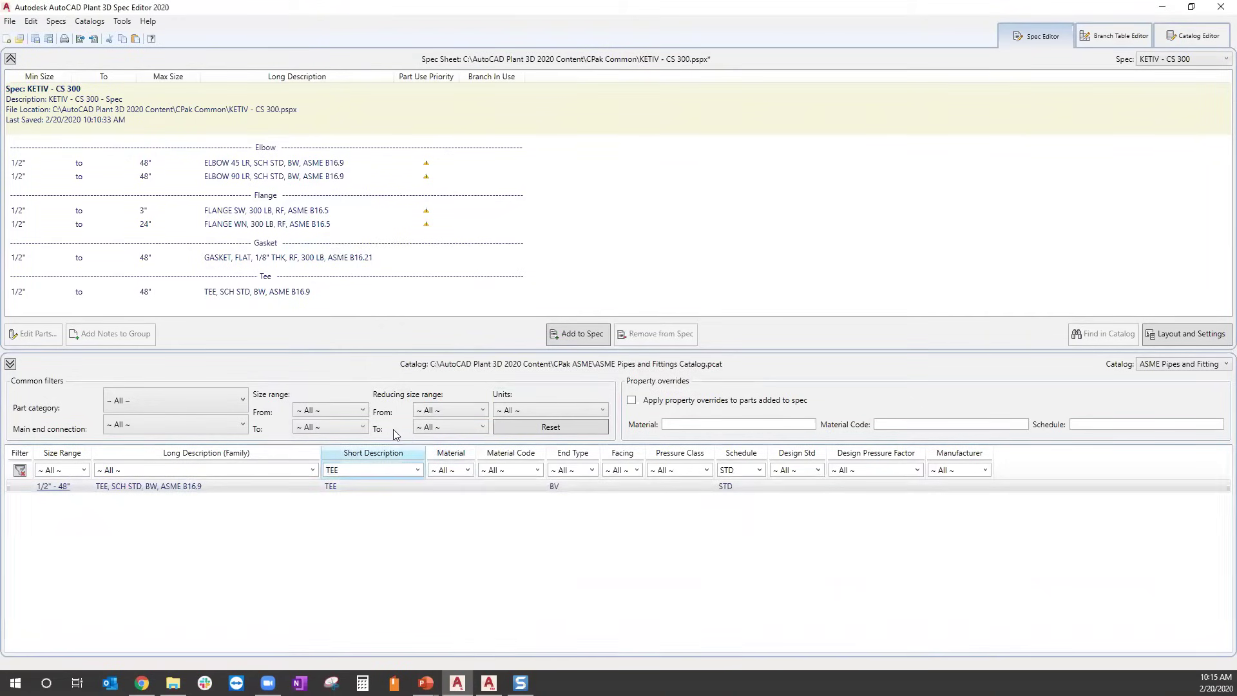
Filter the catalog by the short description TEE (RED) and add the SCH STD, BW, ASME B16.9 reducing tee family to the spec.
left_click(416, 470)
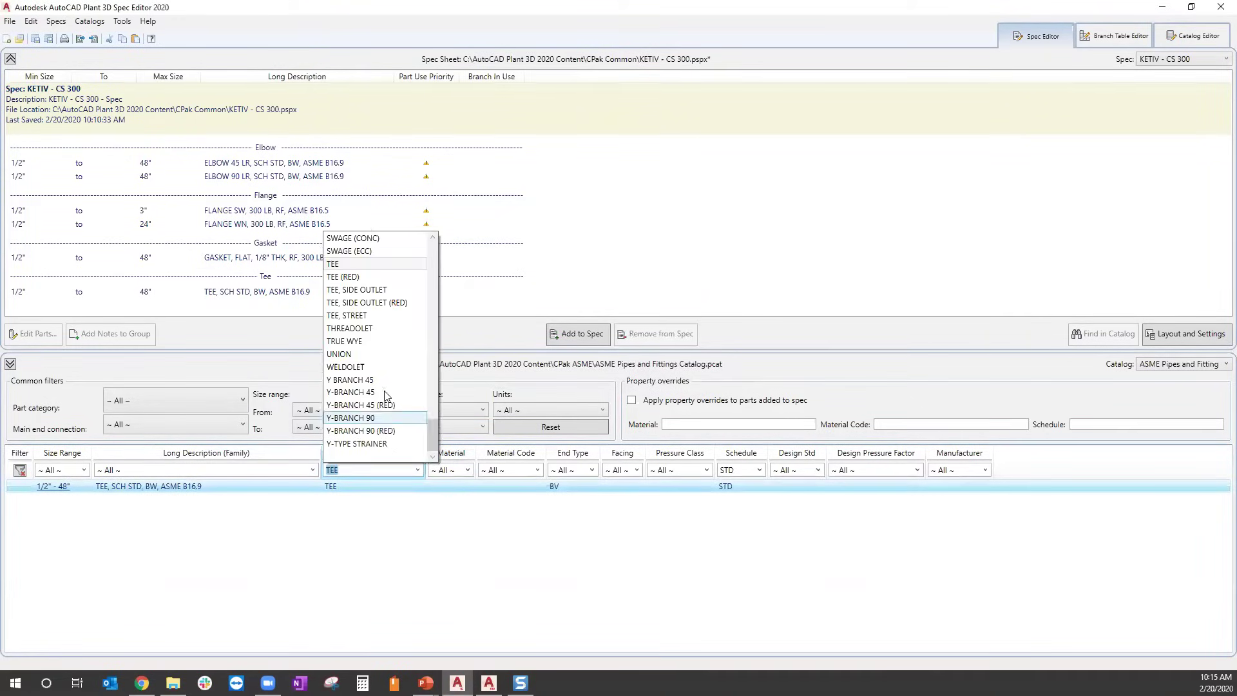
left_click(354, 278)
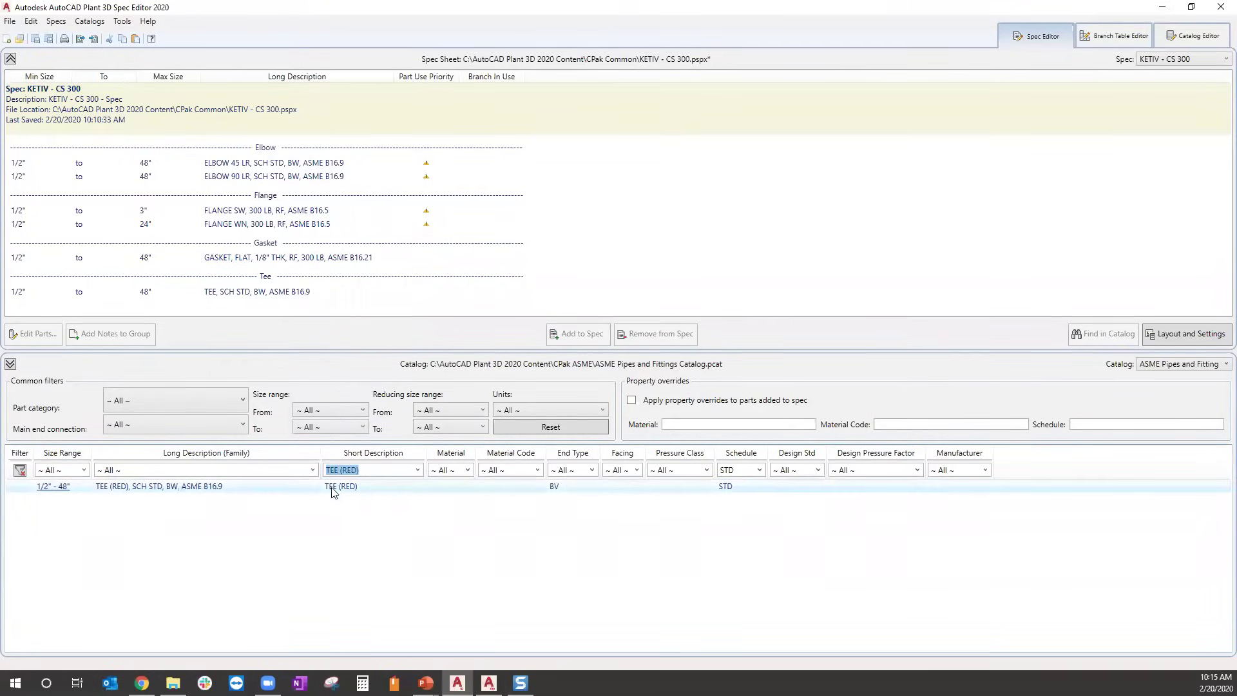
left_click(242, 486)
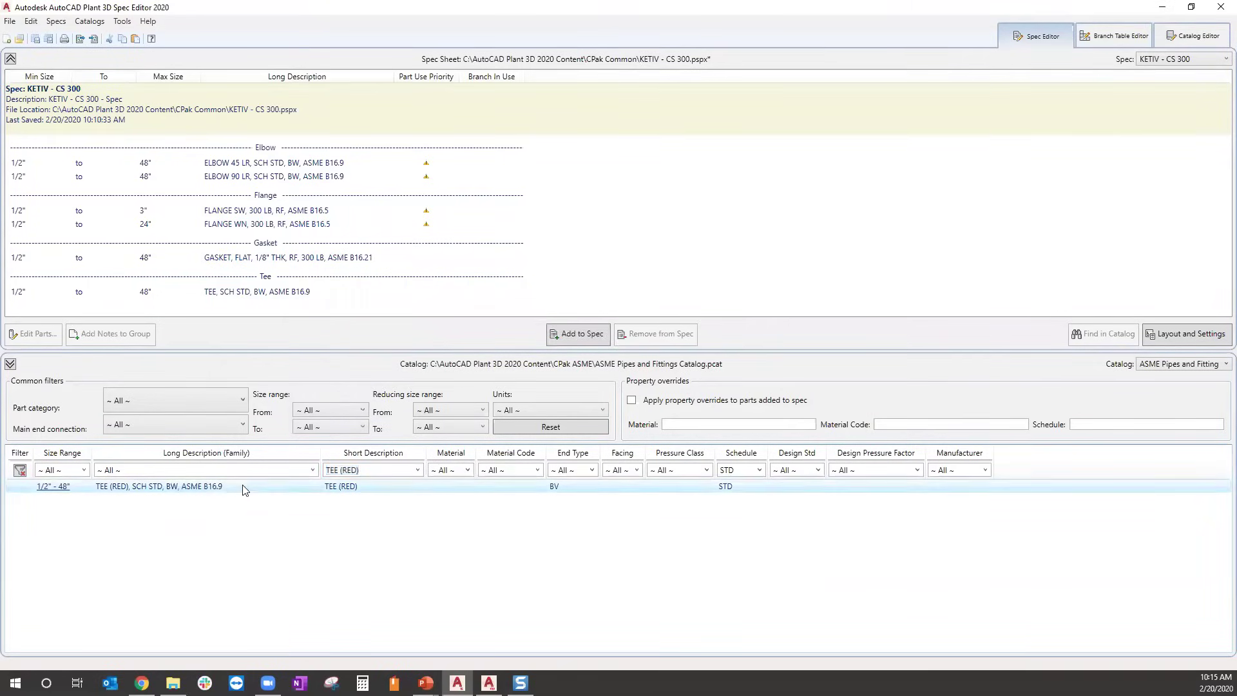
left_click(569, 340)
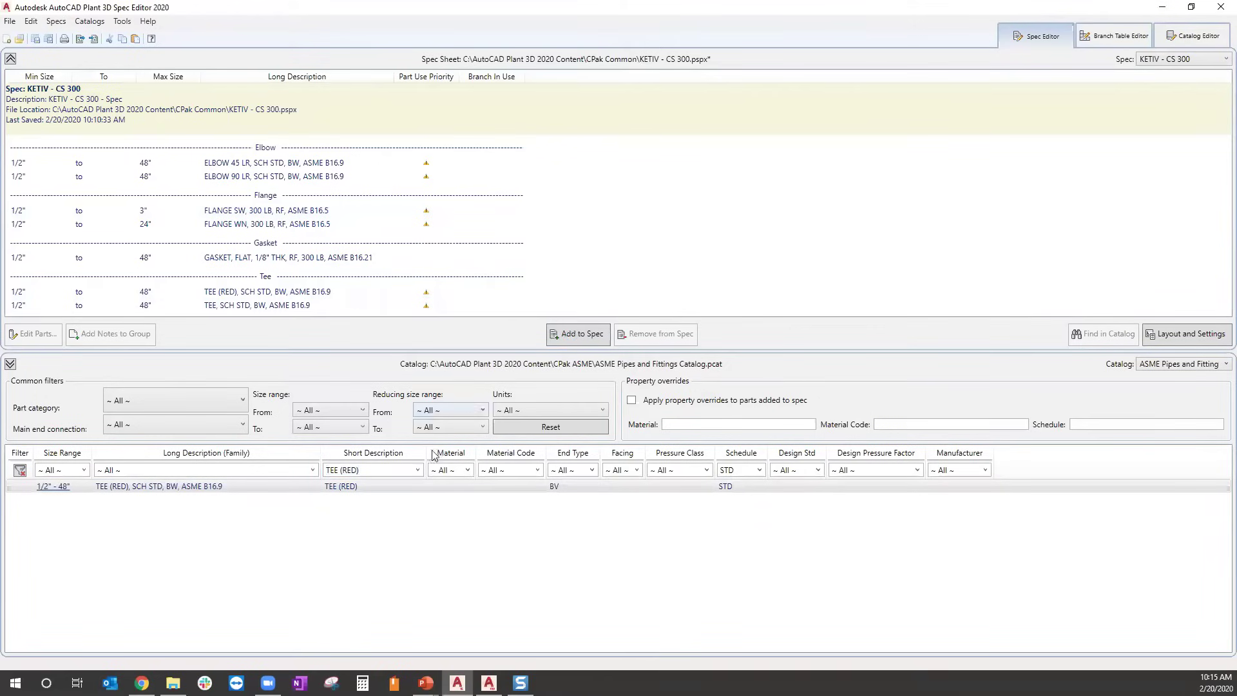
Set the short description filter to SOCKOLET and clear the schedule filter to All.
left_click(418, 471)
scroll(406, 432, "down", 3)
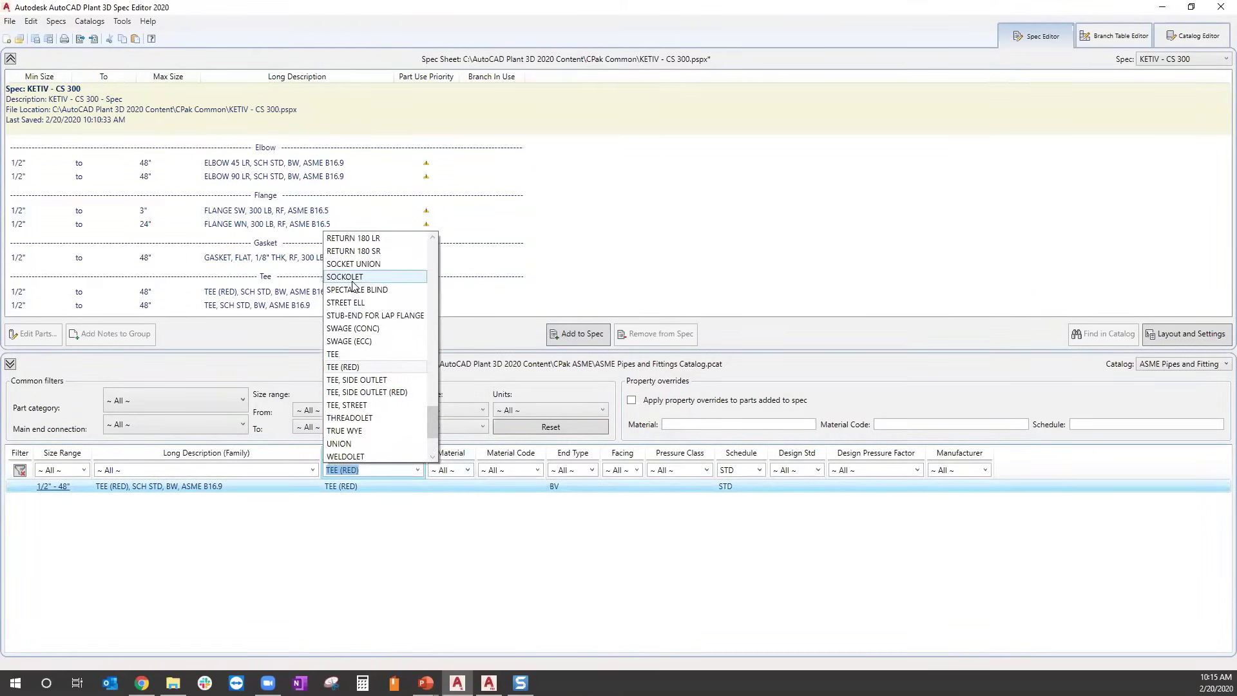
left_click(356, 278)
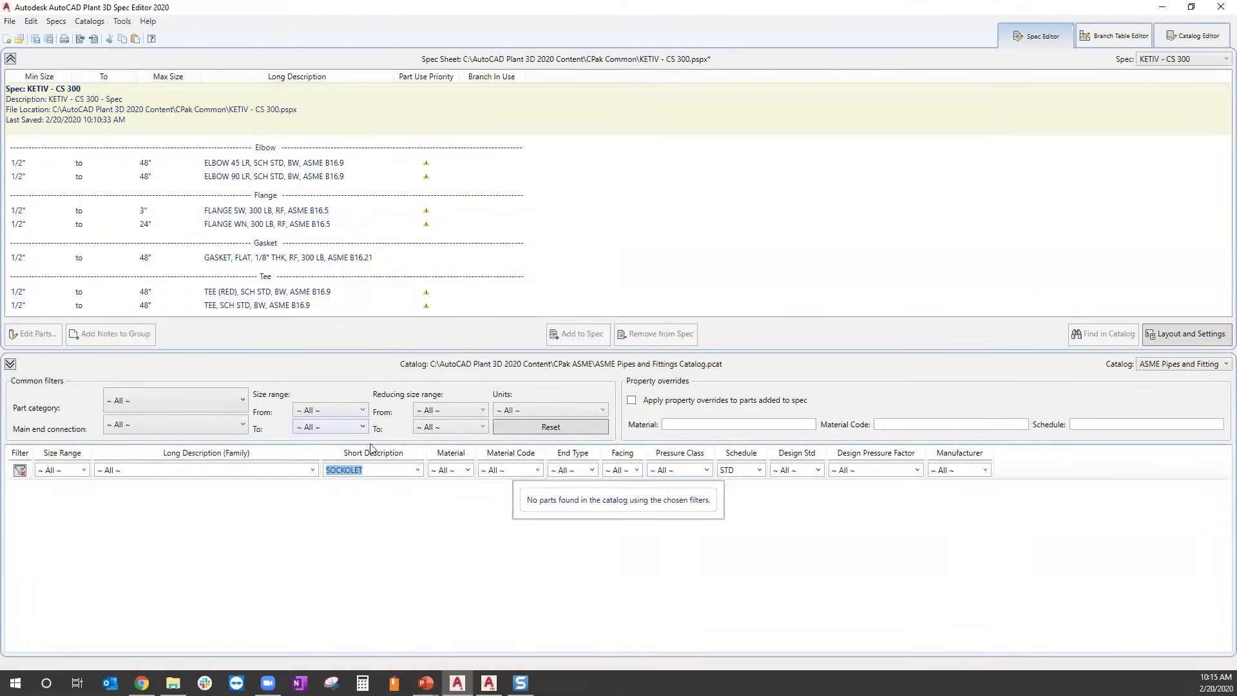
left_click(761, 471)
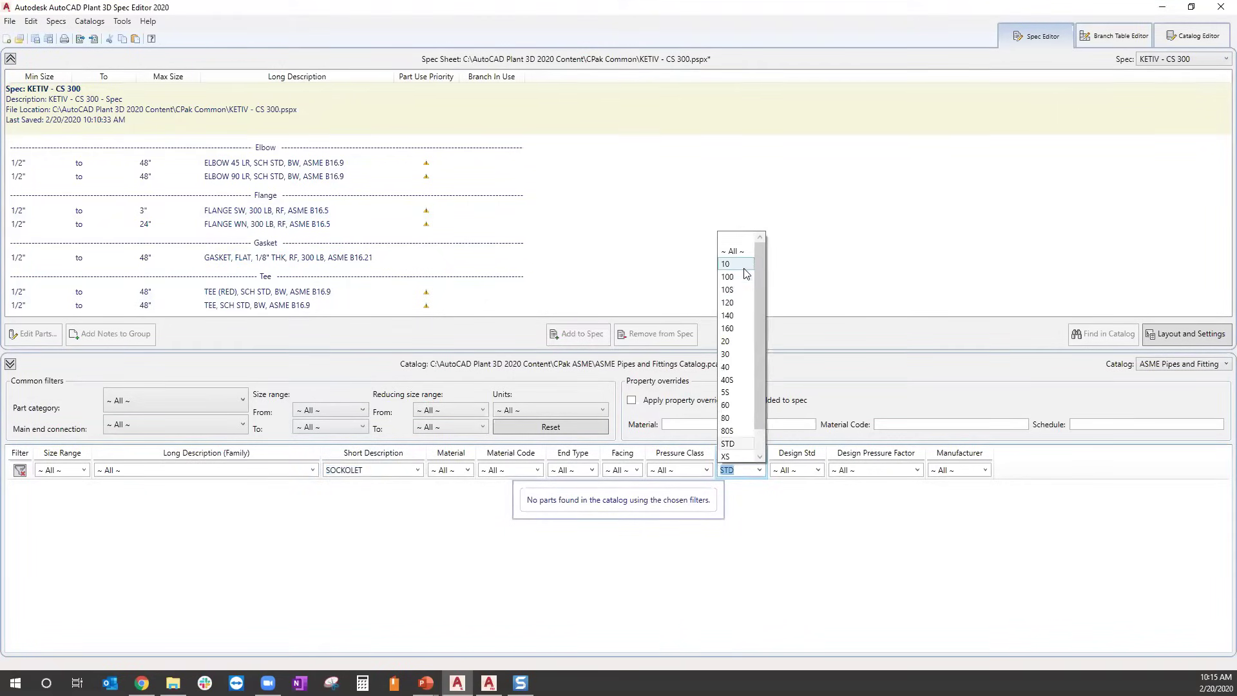
left_click(732, 250)
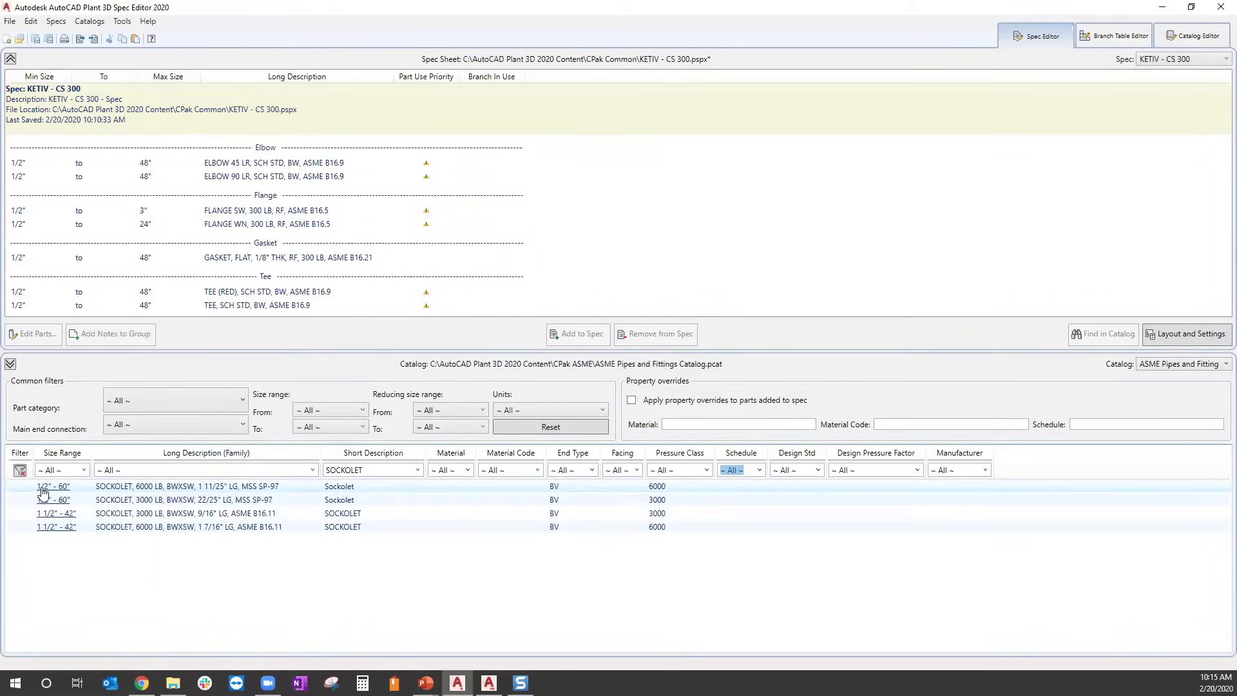
Add the 1/2" to 60" SOCKOLET, 3000 LB, BWXSW, MSS SP-97 family to the spec.
left_click(259, 488)
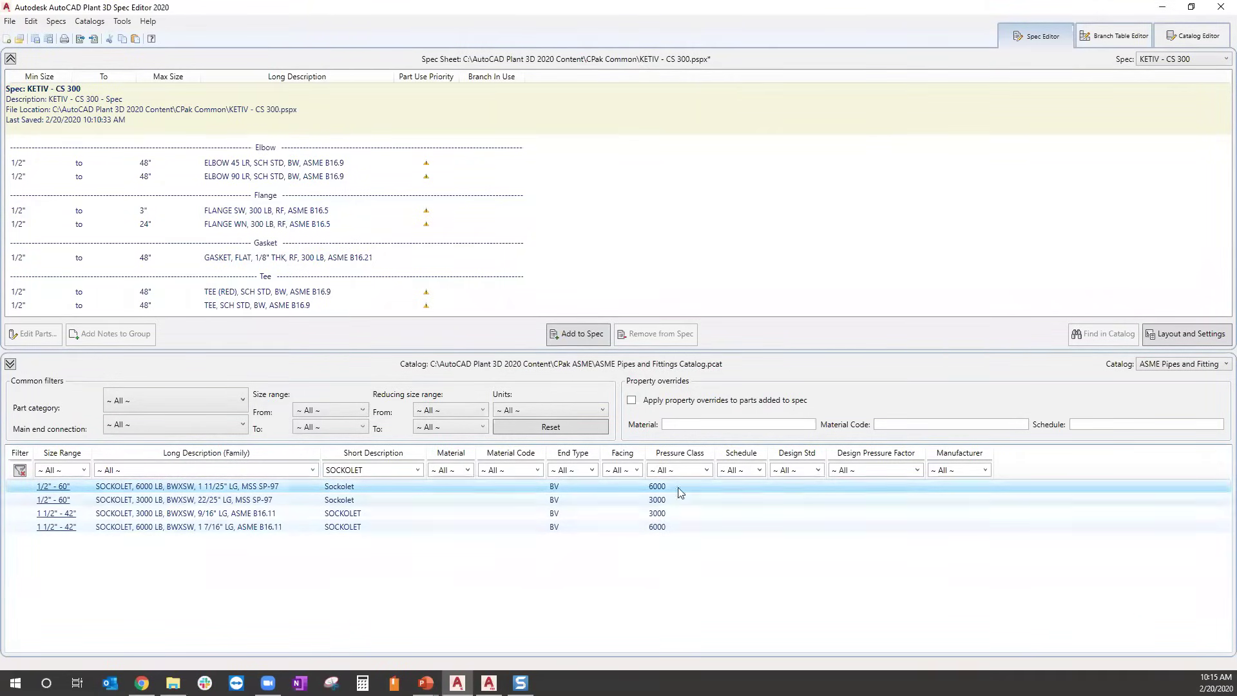
left_click(628, 500)
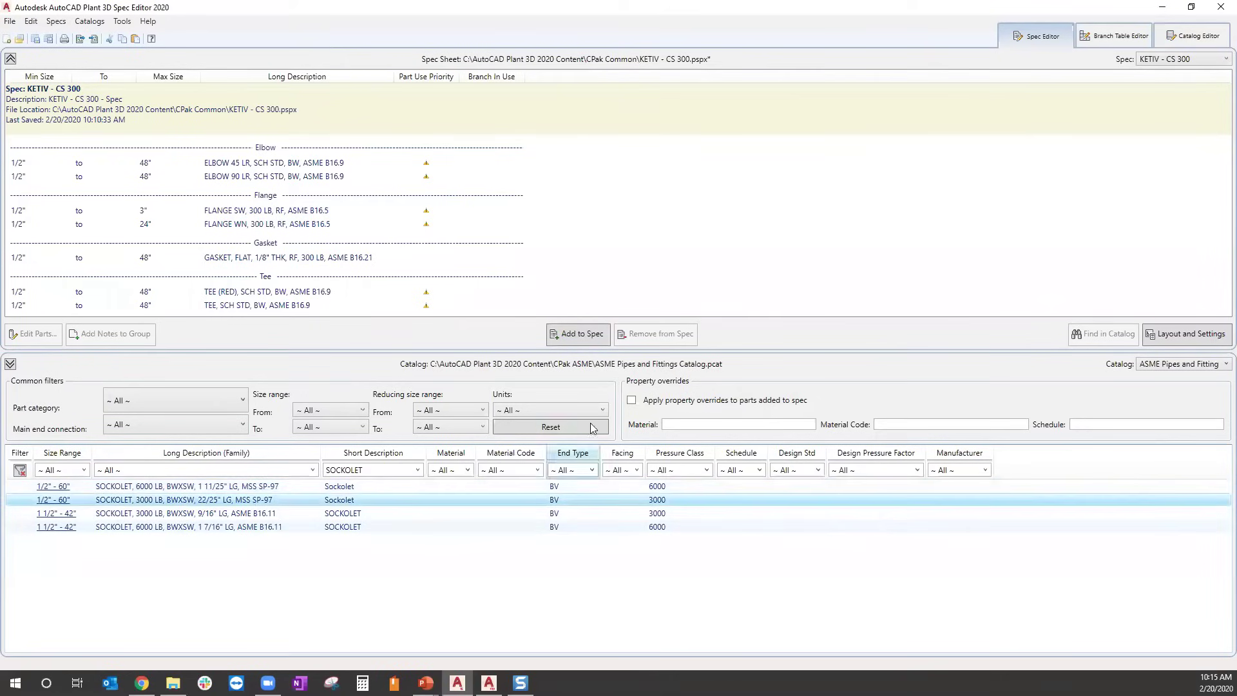
left_click(574, 335)
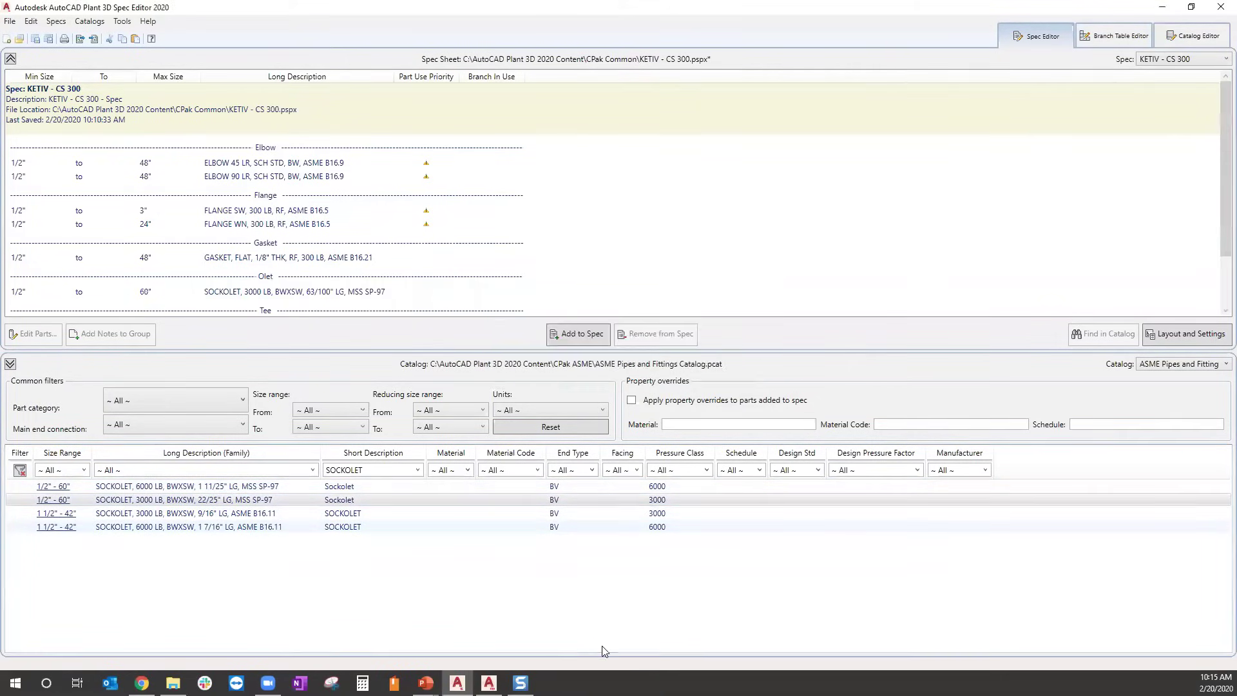
Filter the catalog by the short description FLANGE BLIND and pressure class 300.
left_click(417, 470)
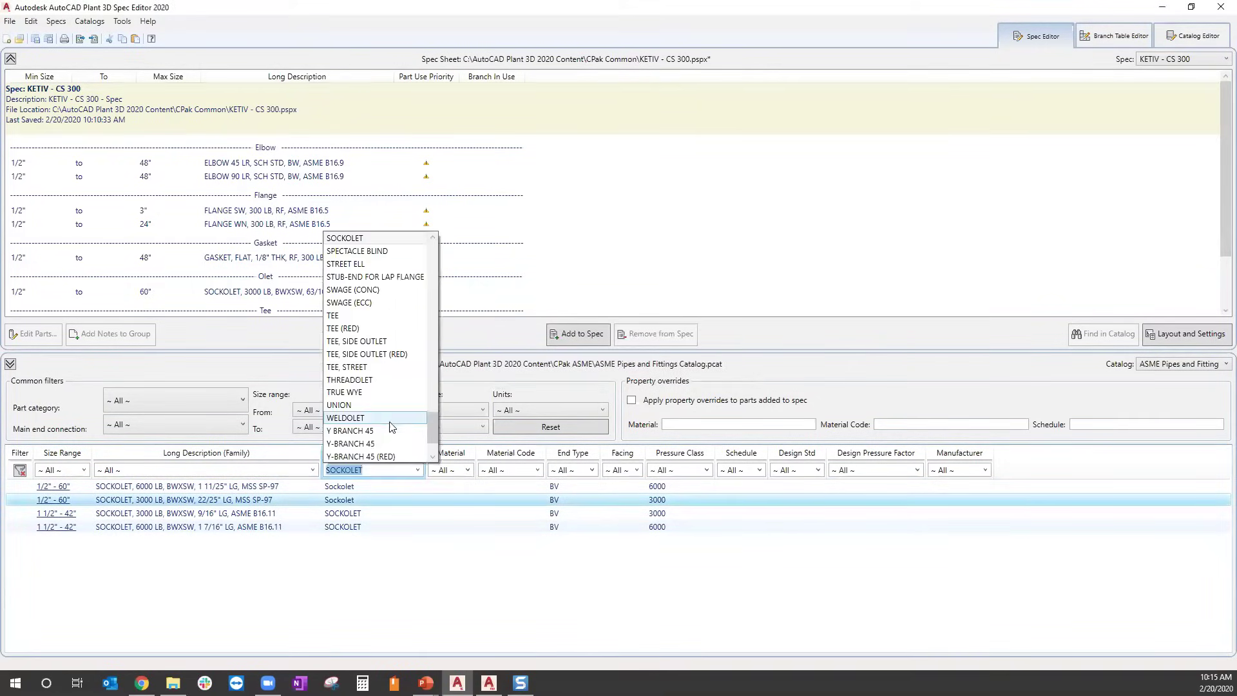
left_click_drag(429, 418, 430, 322)
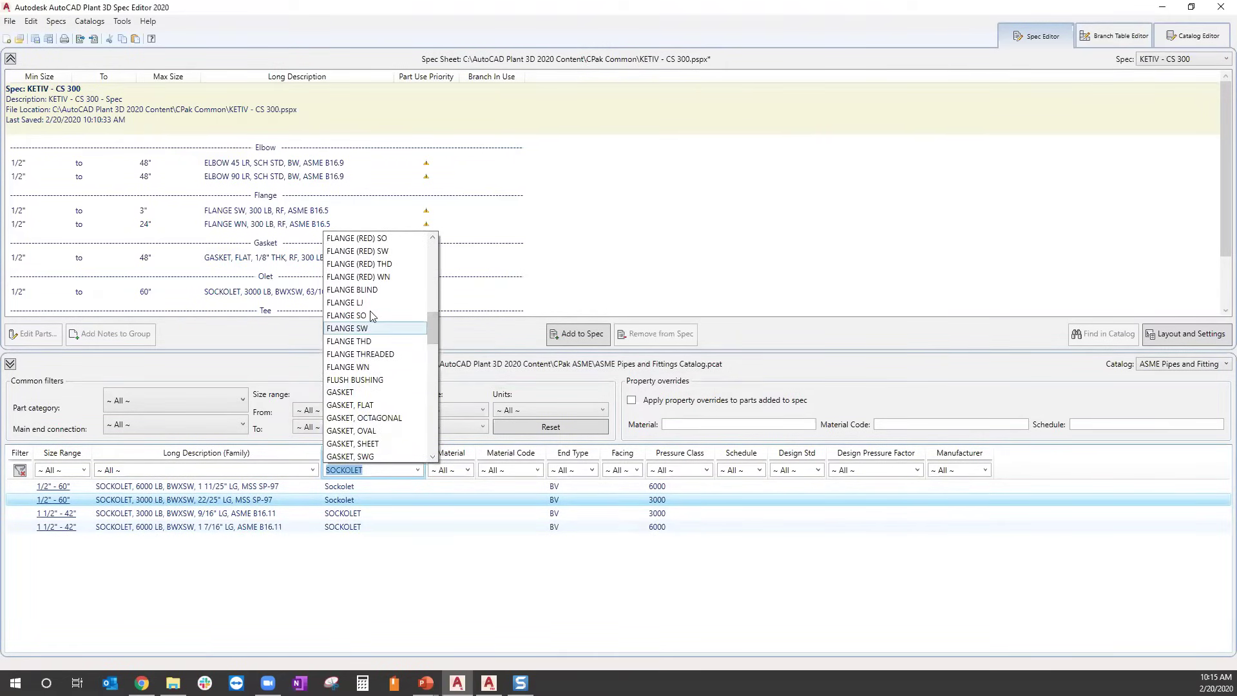
left_click(352, 289)
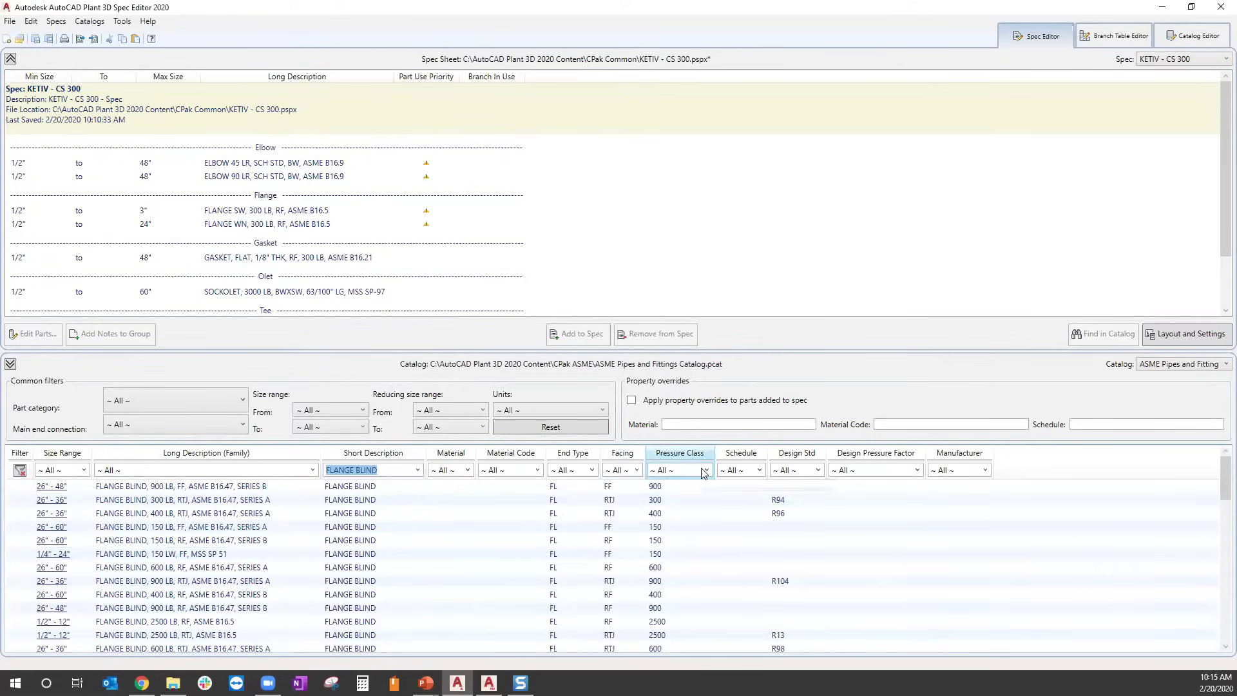
left_click(704, 472)
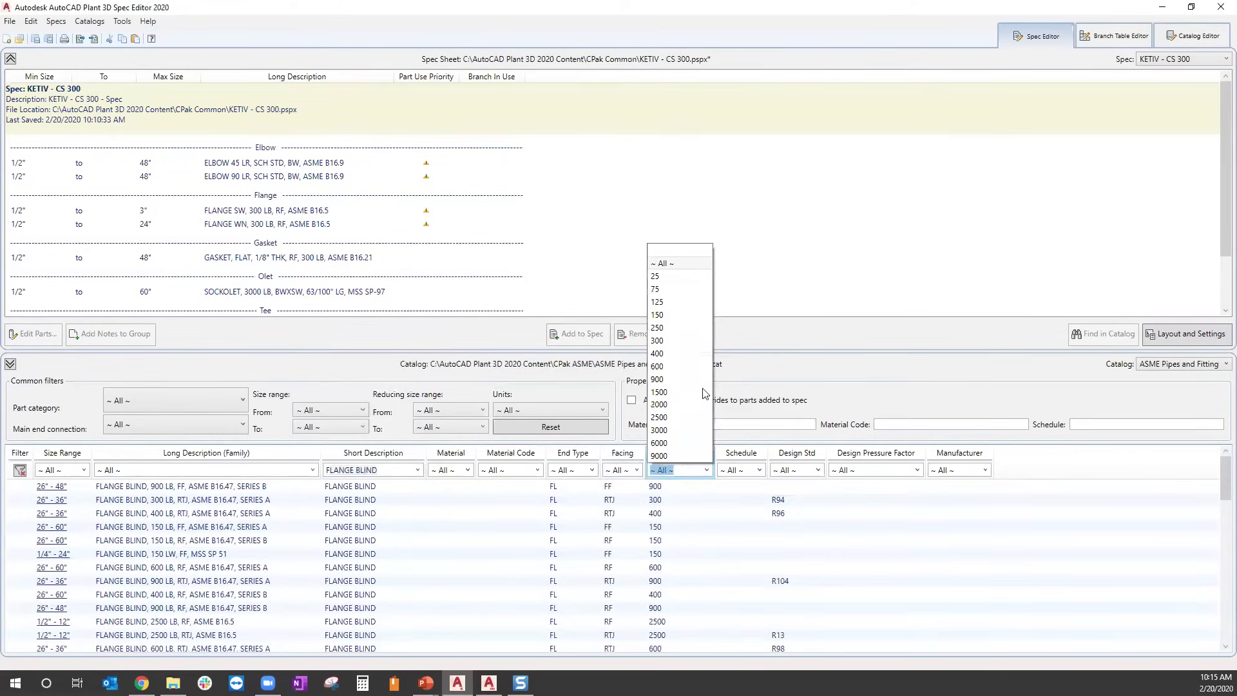
left_click(687, 340)
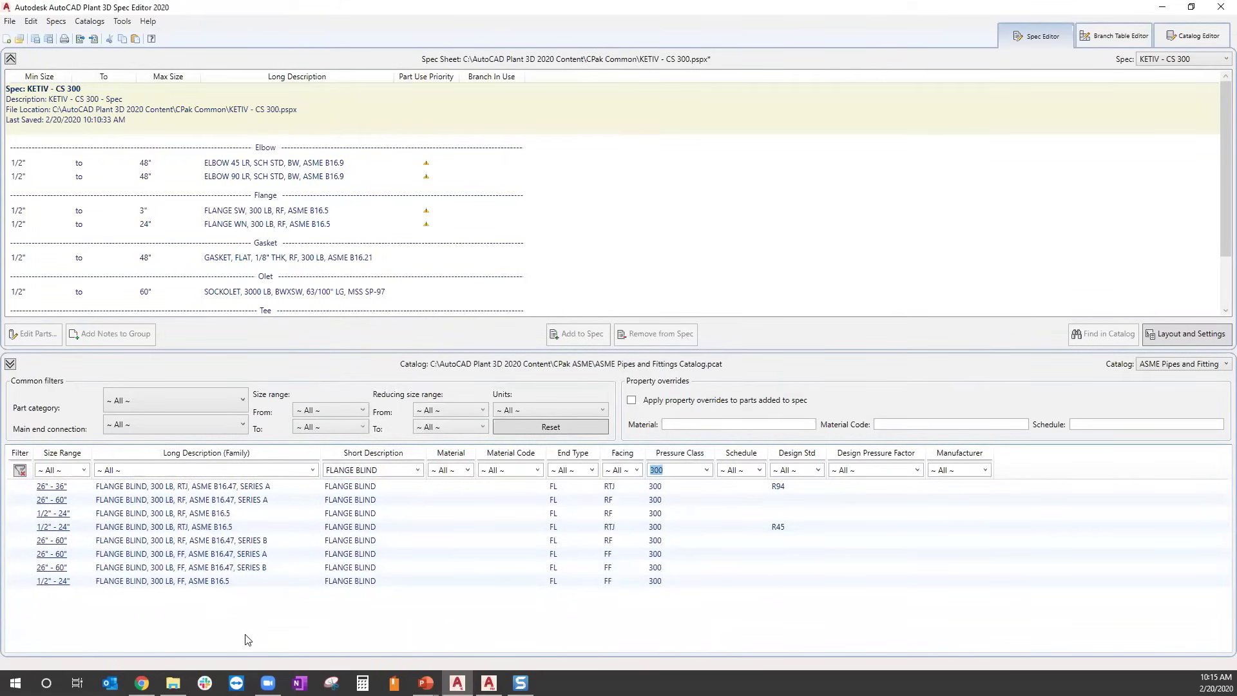
Add the 1/2" to 24" FLANGE BLIND, 300 LB, RF, ASME B16.5 family to the spec and review the spec sheet's part list.
left_click(277, 514)
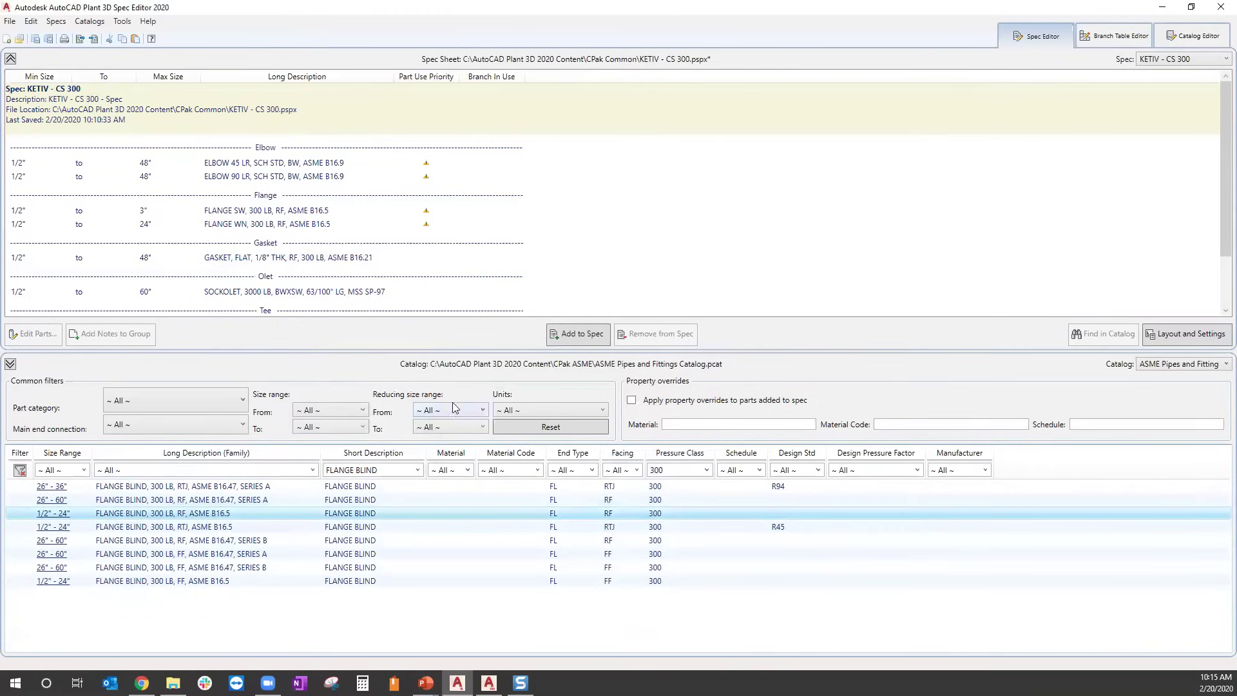
left_click(582, 334)
scroll(340, 296, "down", 2)
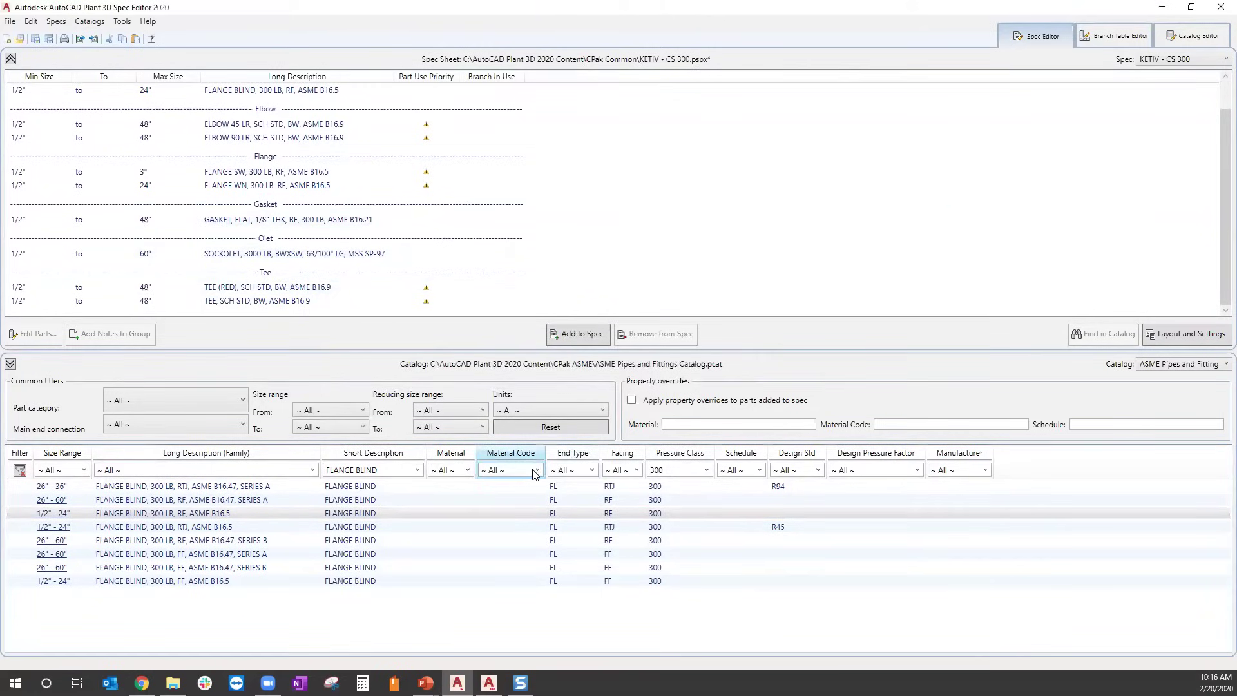
scroll(330, 127, "up", 2)
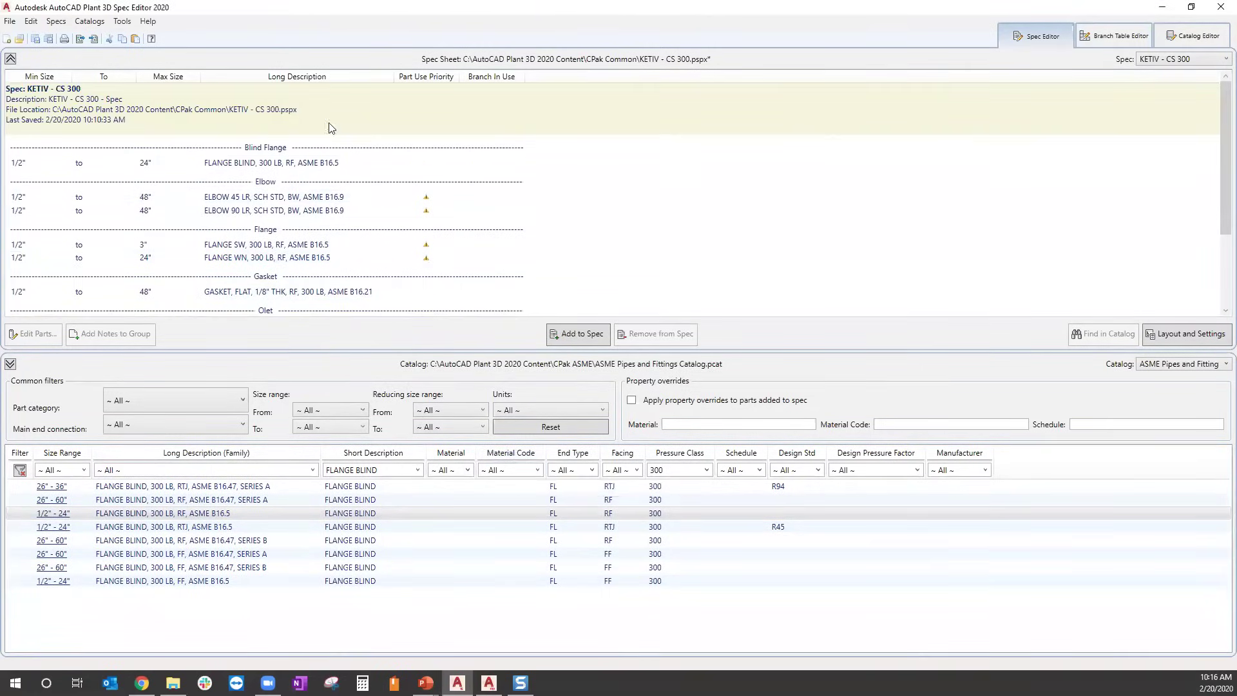
scroll(325, 184, "down", 2)
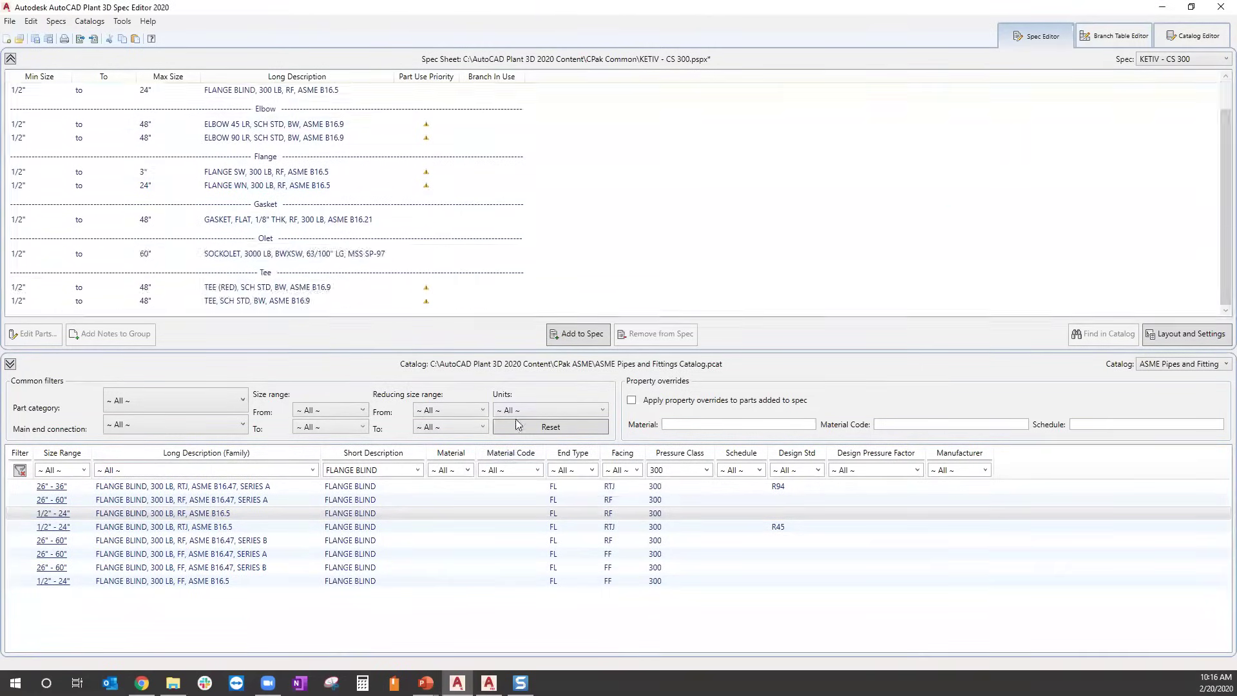
Filter the catalog by the short description BOLT SET.
left_click(417, 469)
left_click_drag(432, 327, 433, 269)
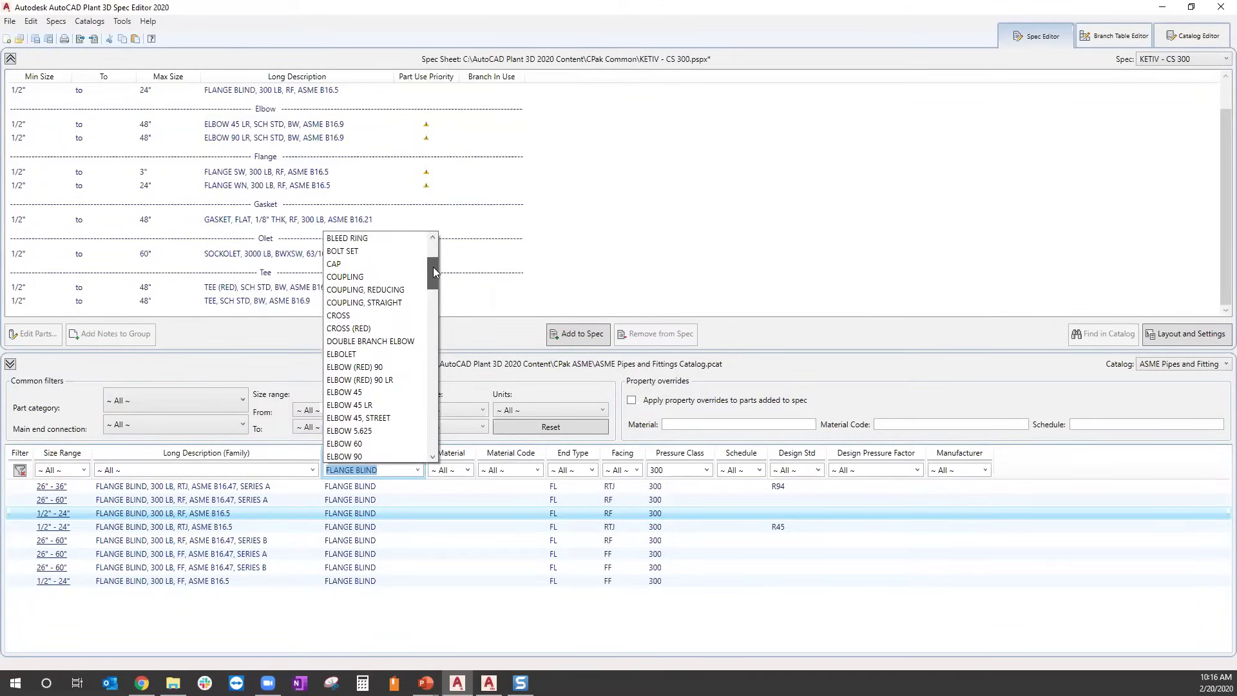
left_click(377, 252)
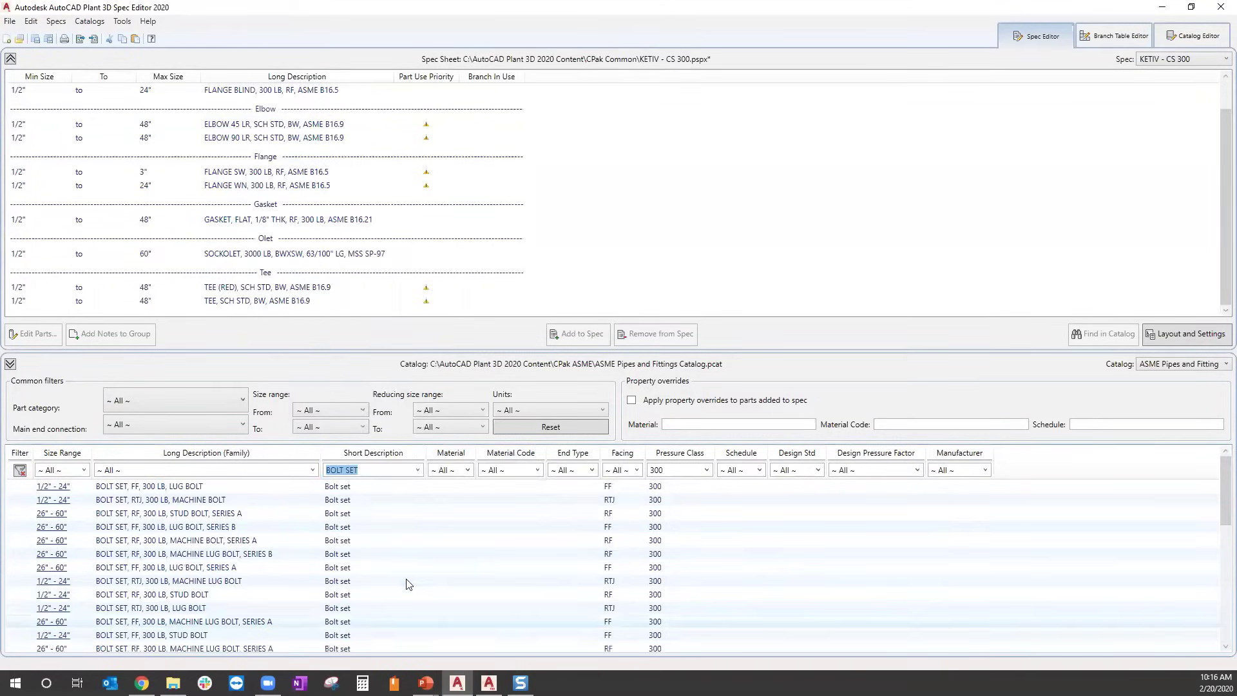
Narrow the bolt sets to RF facing and add the 1/2" to 24" RF, 300 LB, STUD BOLT family to the spec.
left_click(637, 470)
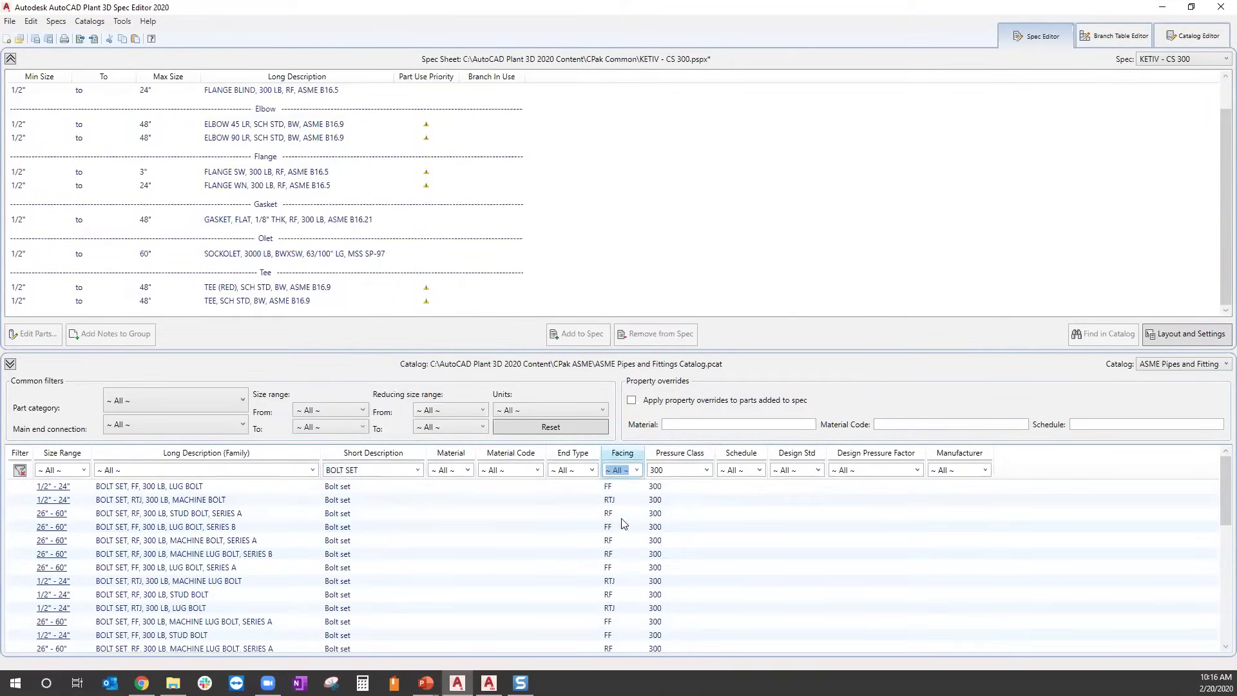
left_click(619, 512)
left_click(69, 530)
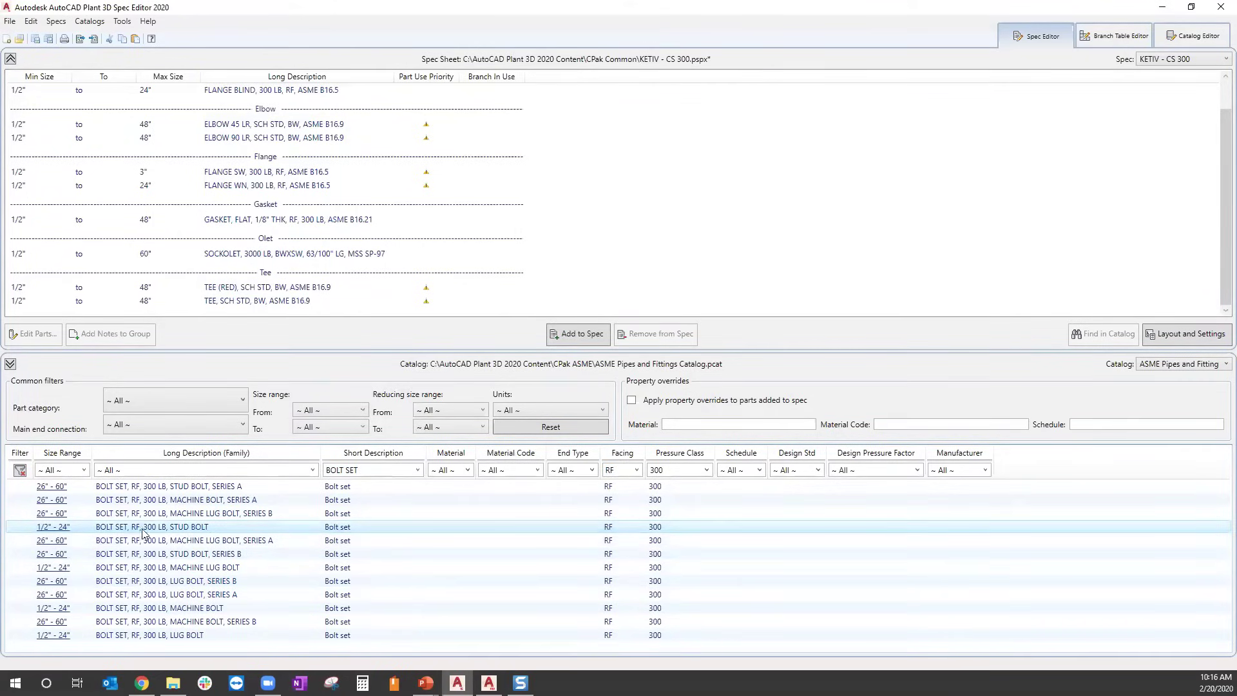
left_click(567, 335)
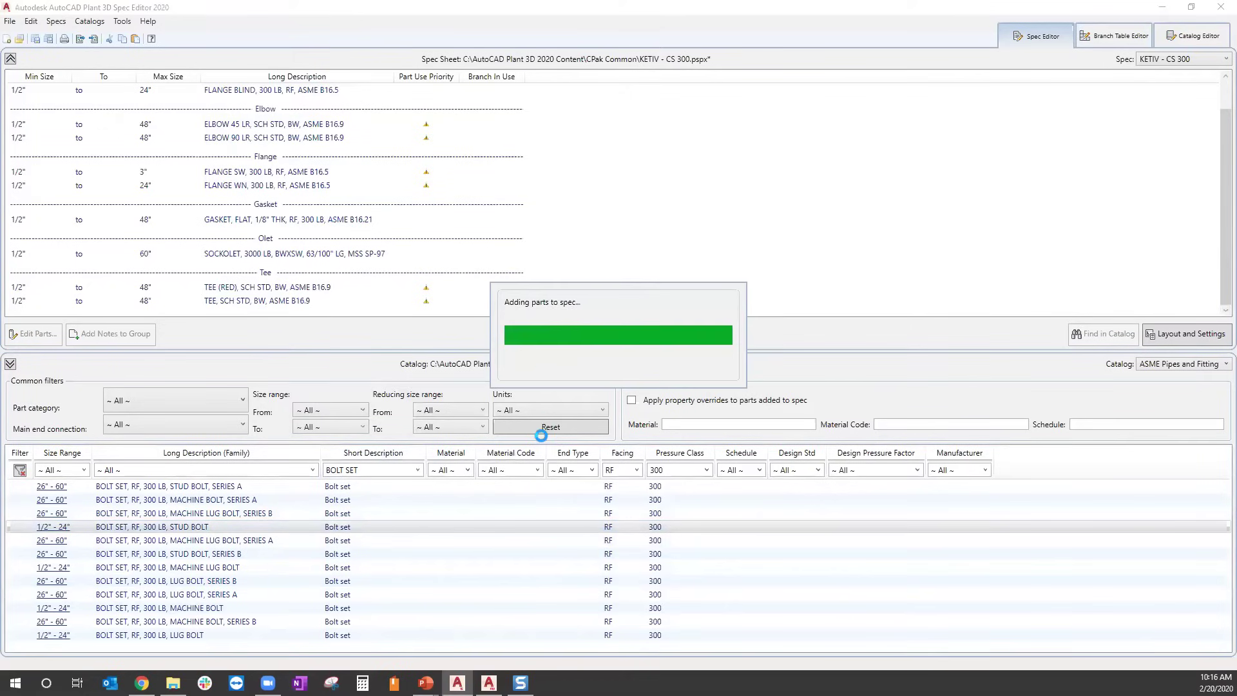
scroll(451, 271, "down", 3)
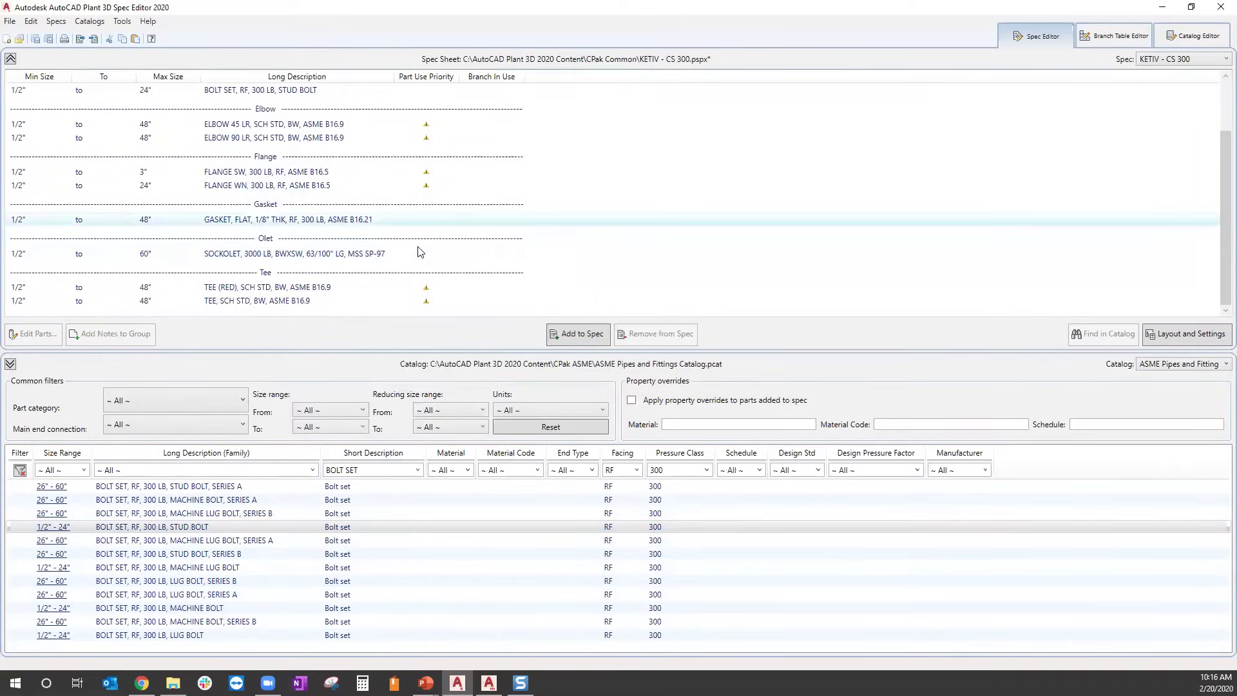
scroll(387, 213, "up", 5)
scroll(272, 164, "down", 2)
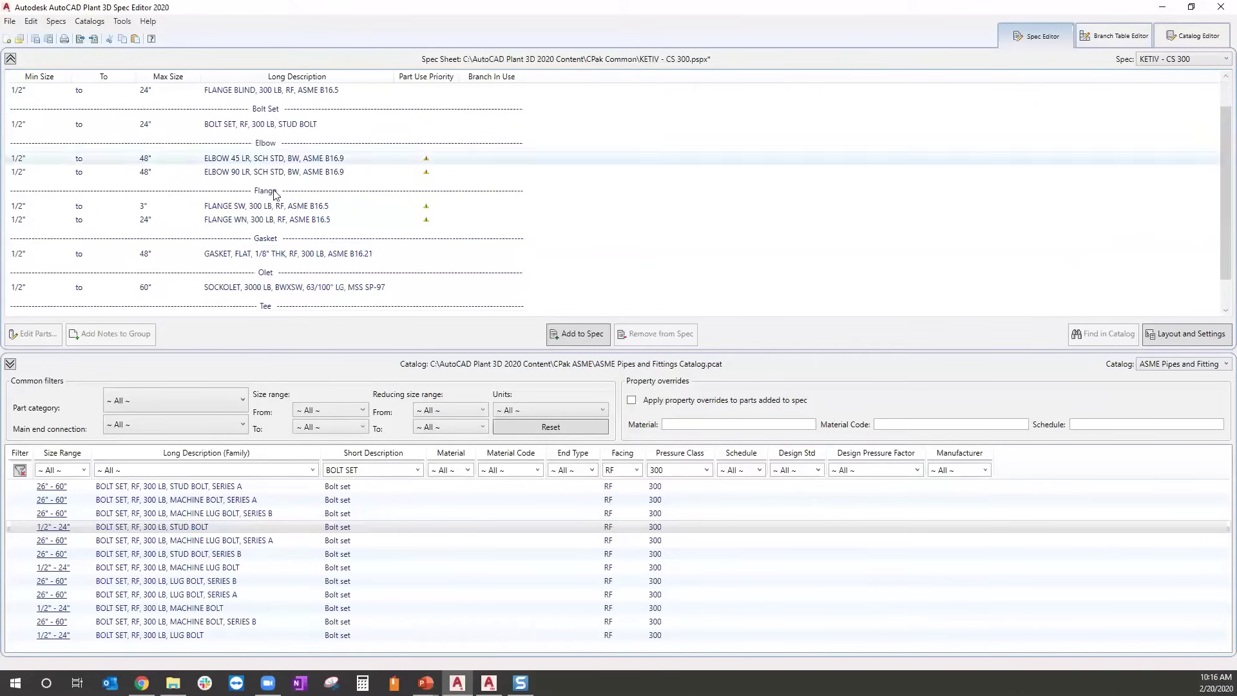
scroll(296, 161, "up", 2)
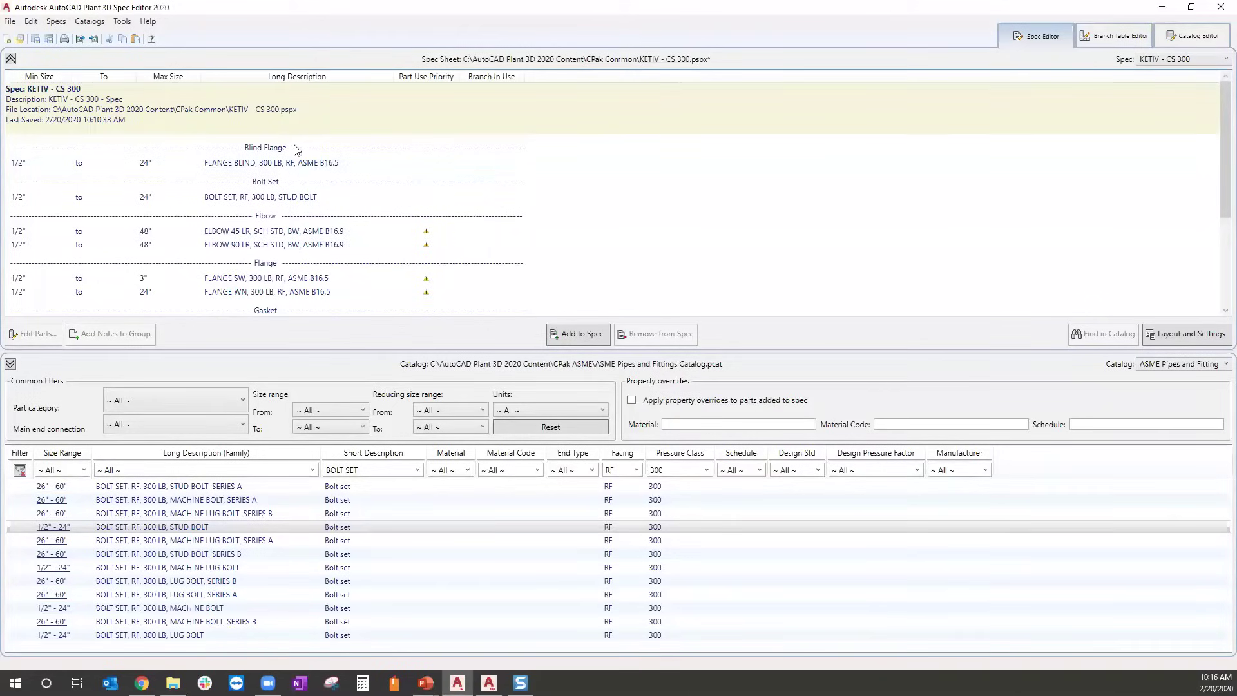
scroll(257, 161, "down", 3)
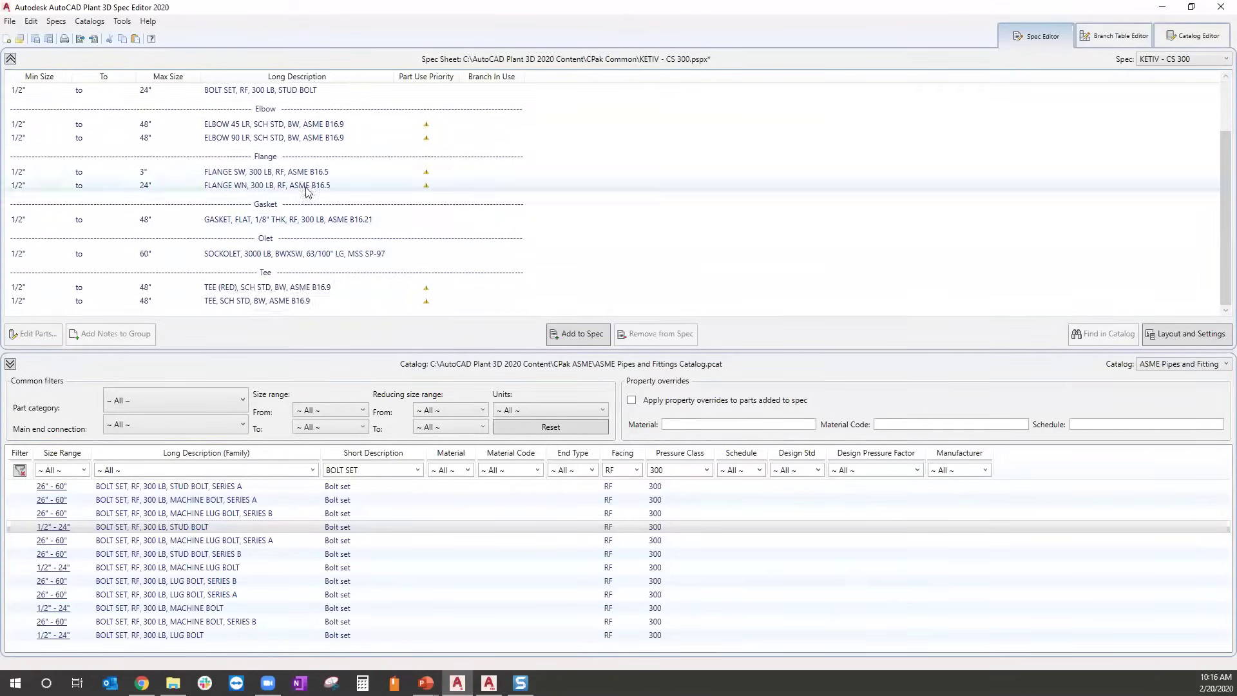
Filter the catalog by the short description PIPE, SEAMLESS and reset the pressure class and facing filters to All.
left_click(417, 470)
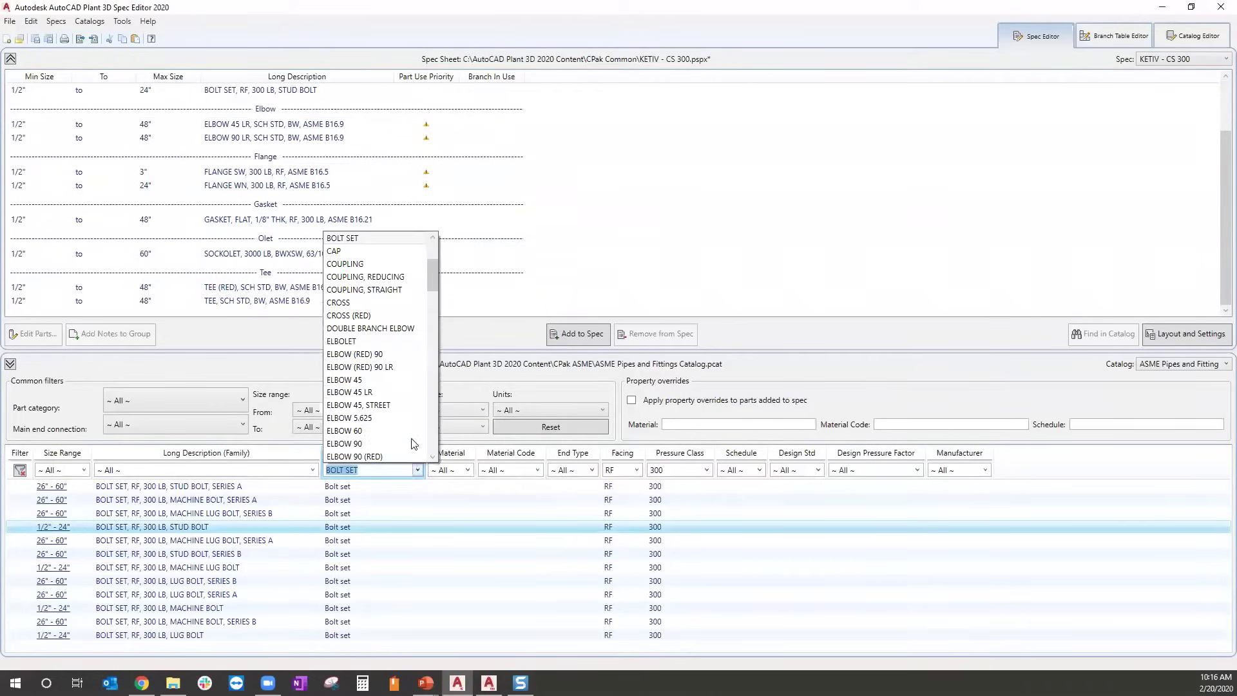
left_click_drag(432, 270, 421, 381)
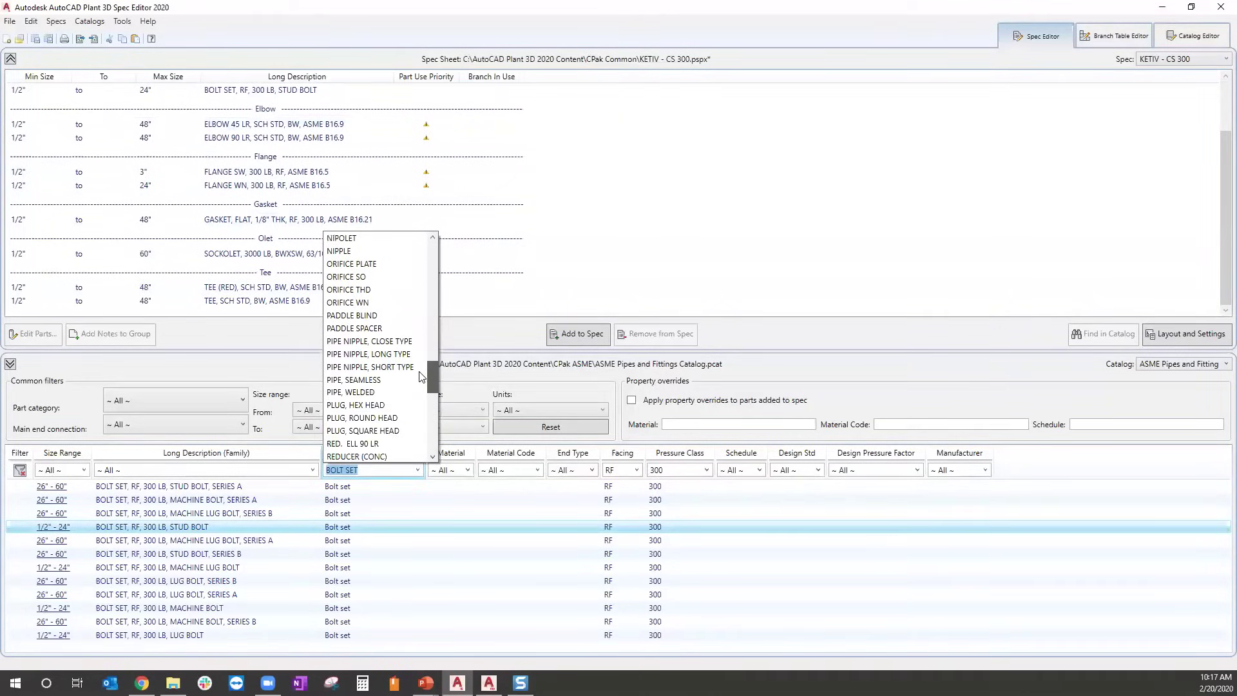
left_click(361, 380)
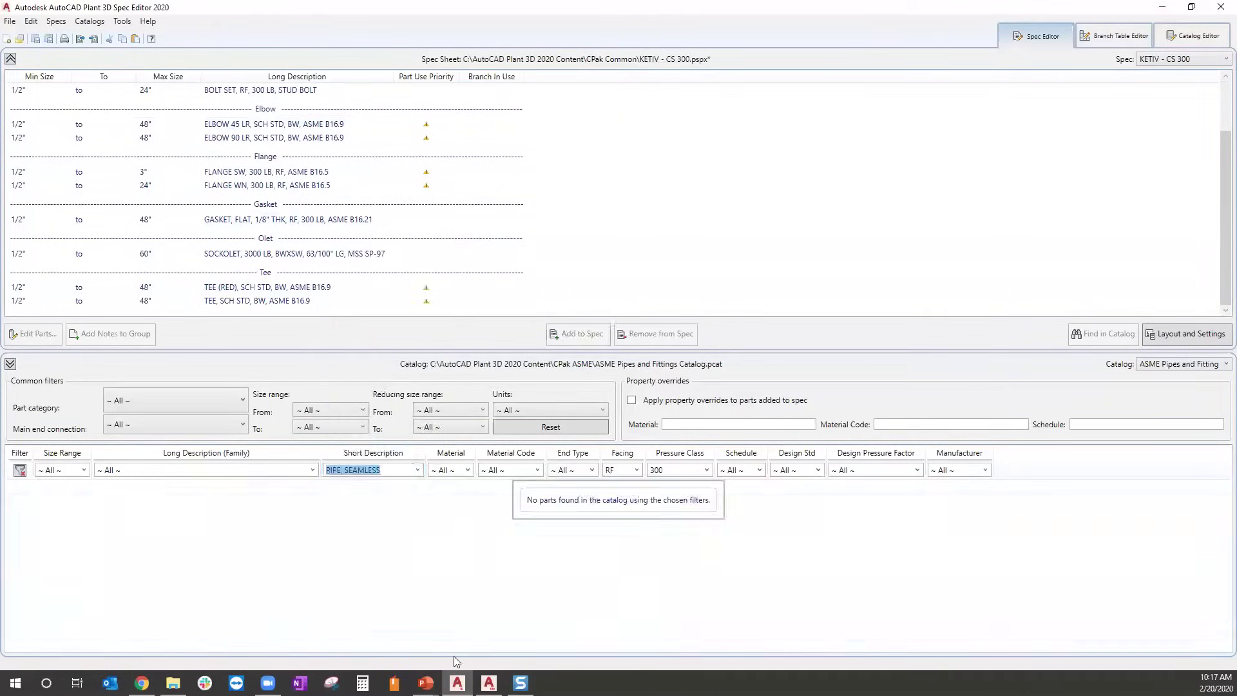
left_click(706, 470)
left_click(676, 261)
left_click(635, 469)
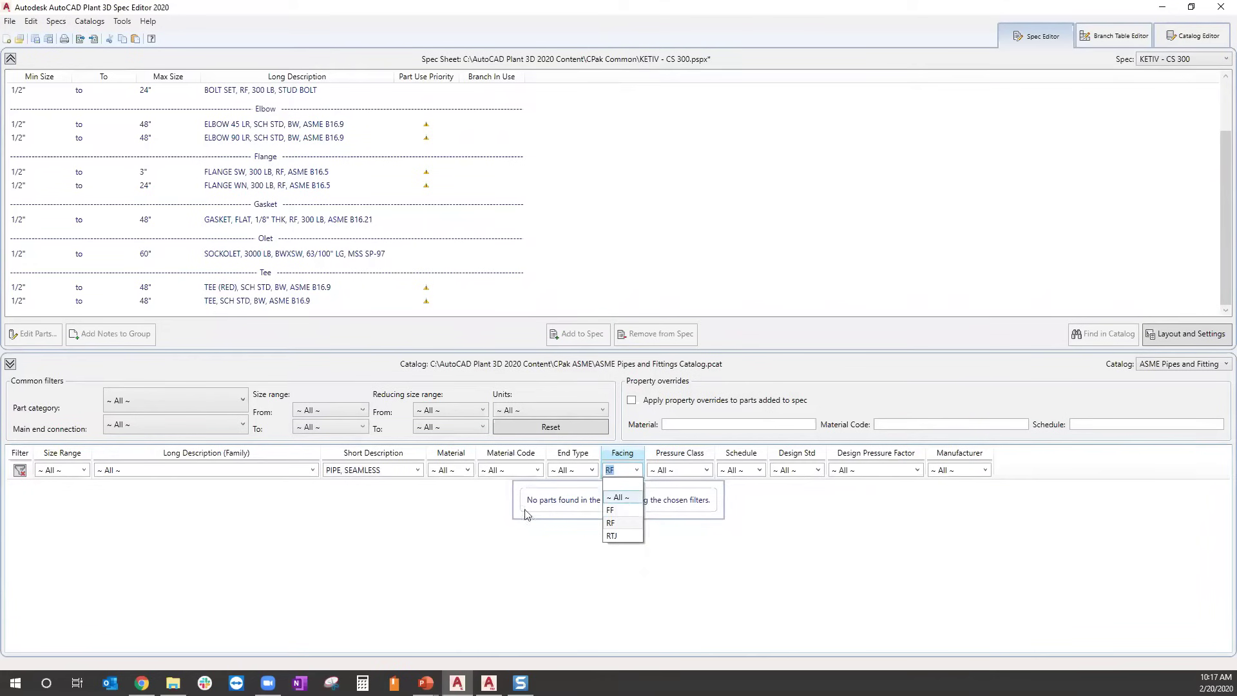
left_click(628, 498)
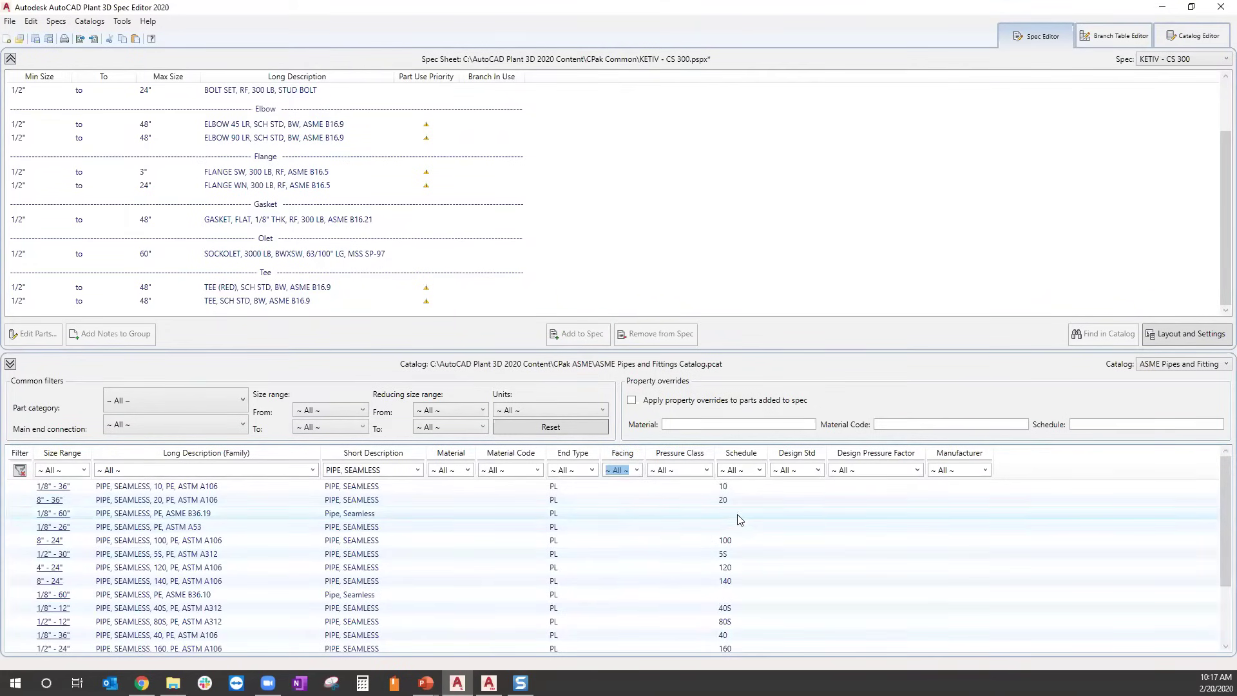
Try to narrow the seamless pipes to schedule STD, and reset the schedule filter to All.
left_click(761, 470)
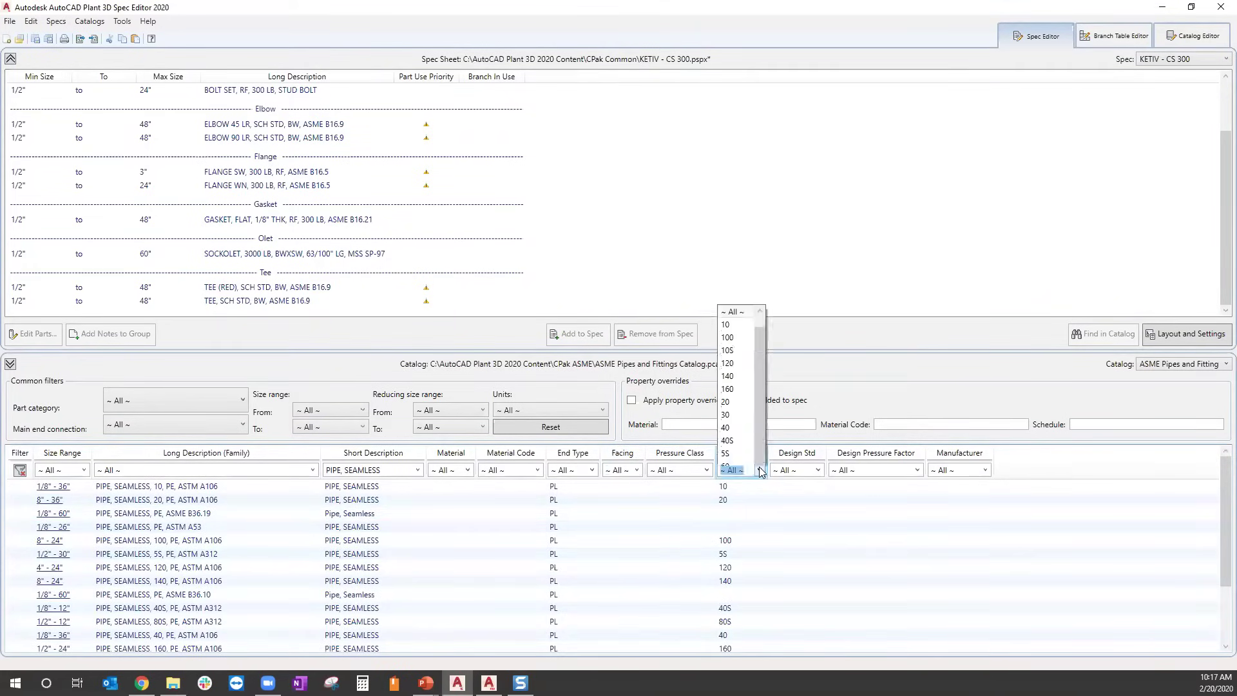
left_click(734, 444)
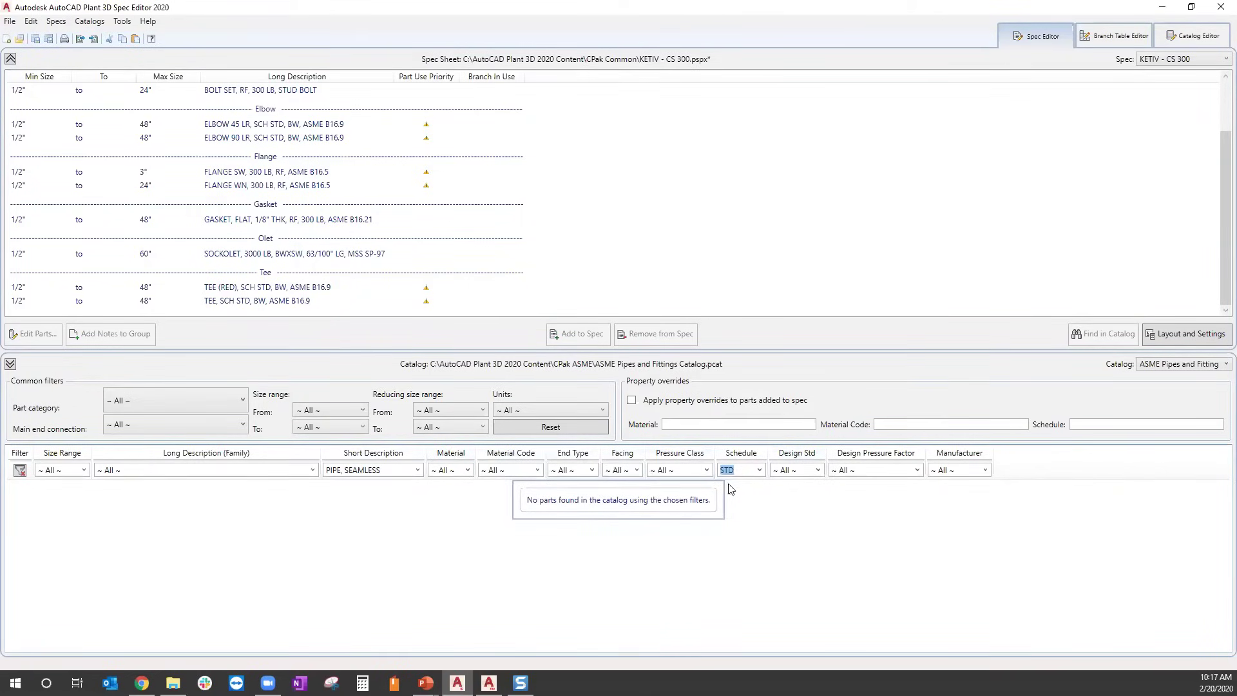
left_click(759, 470)
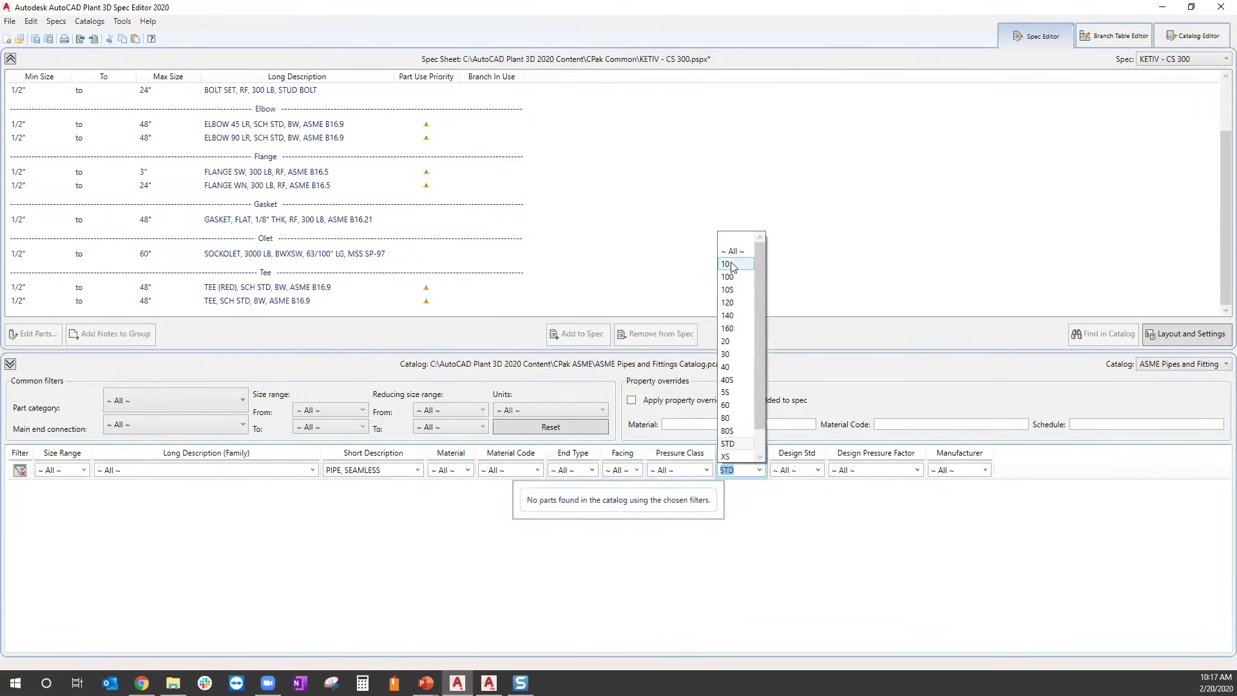
left_click(731, 251)
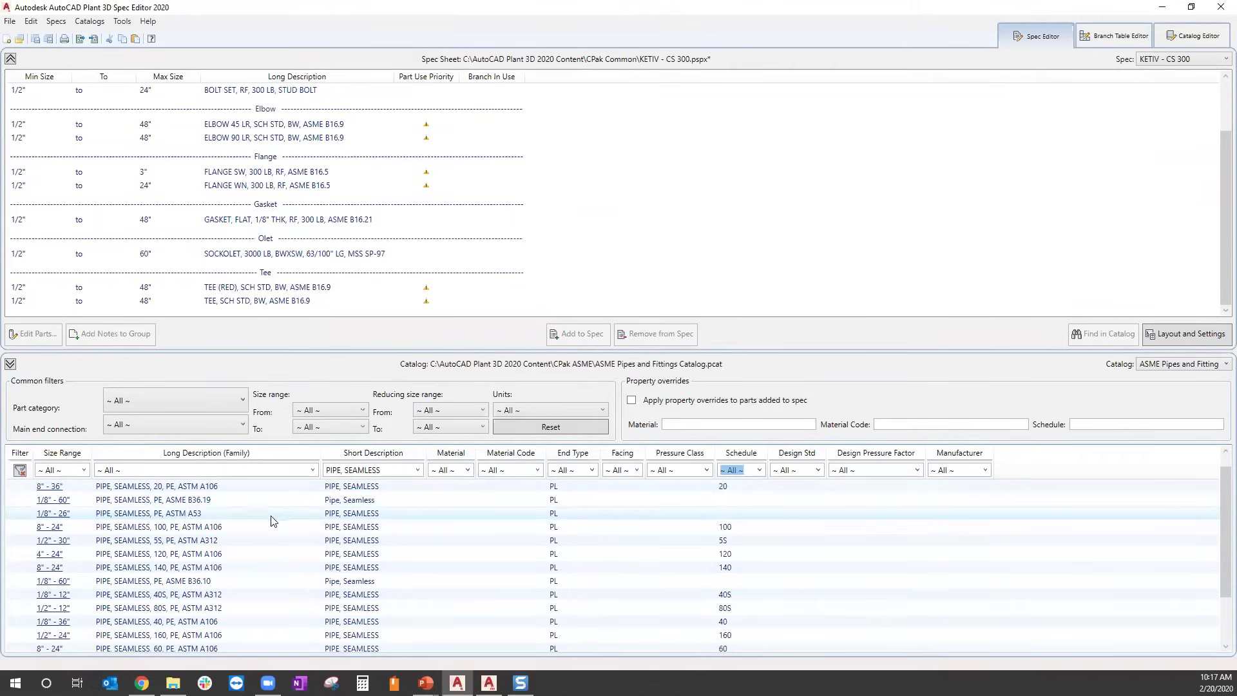
Narrow the seamless pipes to schedule 40 and add the 1/8" to 36" PIPE, SEAMLESS, 40, PE, ASTM A106 family to the spec.
left_click(761, 471)
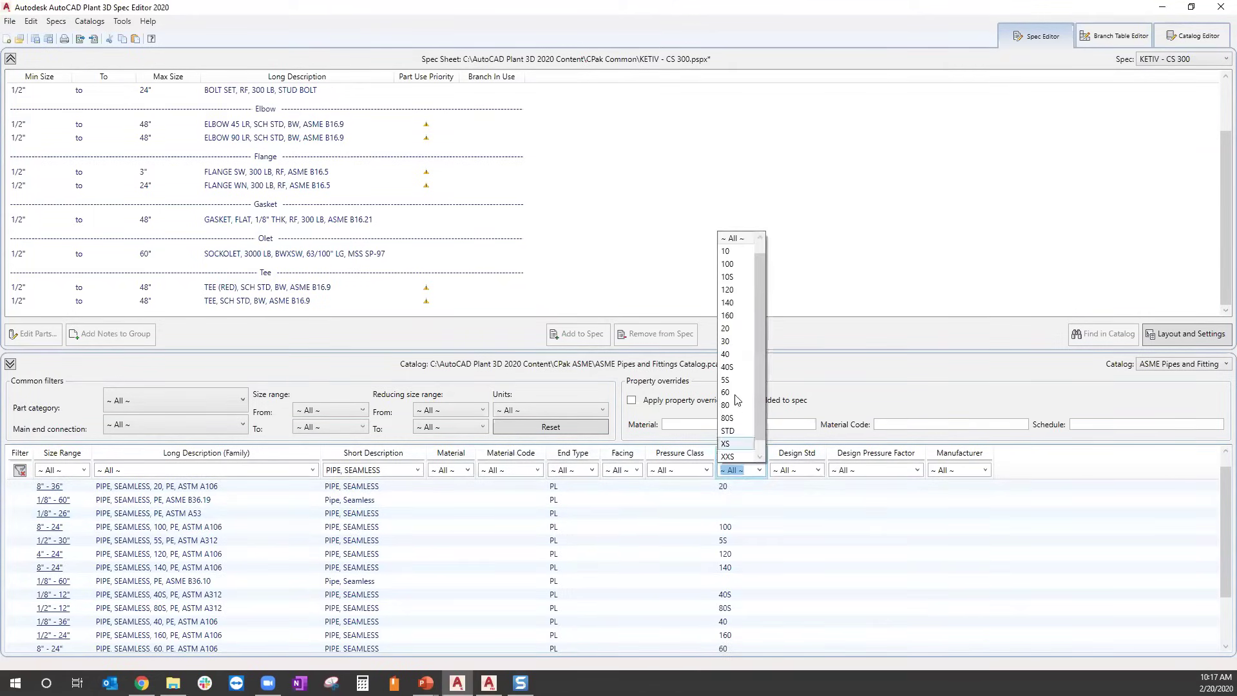
left_click(735, 361)
left_click(205, 487)
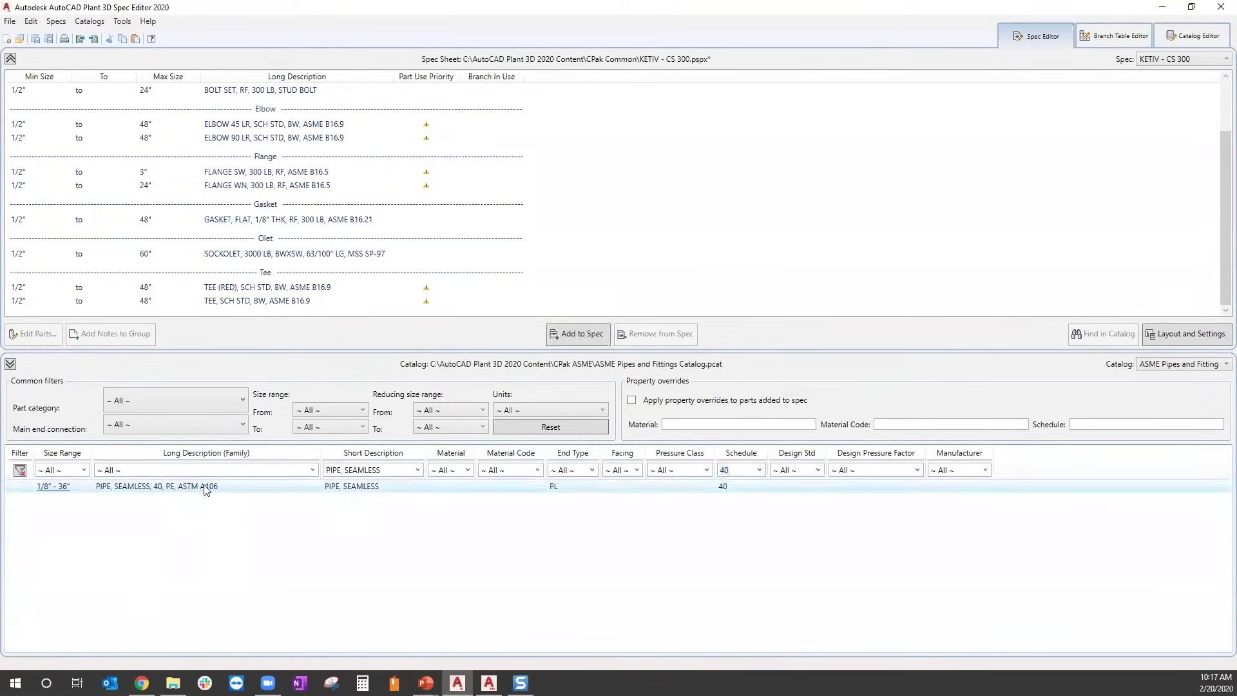
left_click(580, 335)
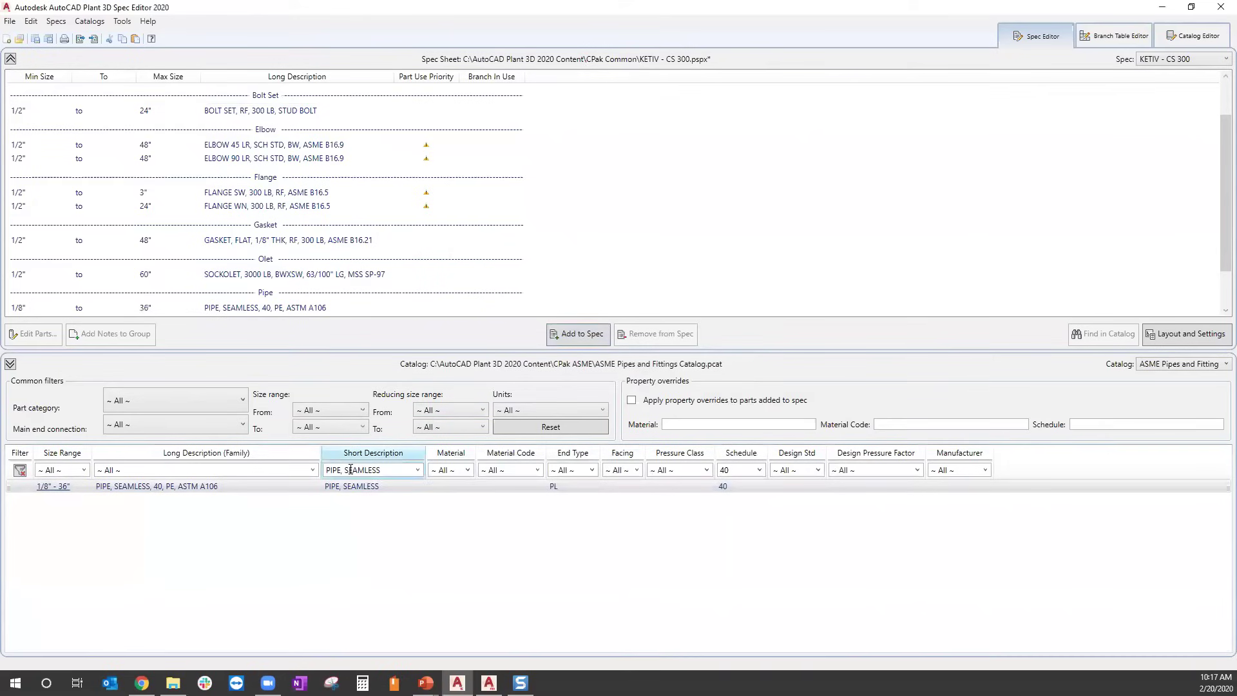
Switch the schedule filter to 80 and add the 1/8" to 24" PIPE, SEAMLESS, 80, PE, ASTM A106 family to the spec.
left_click(758, 468)
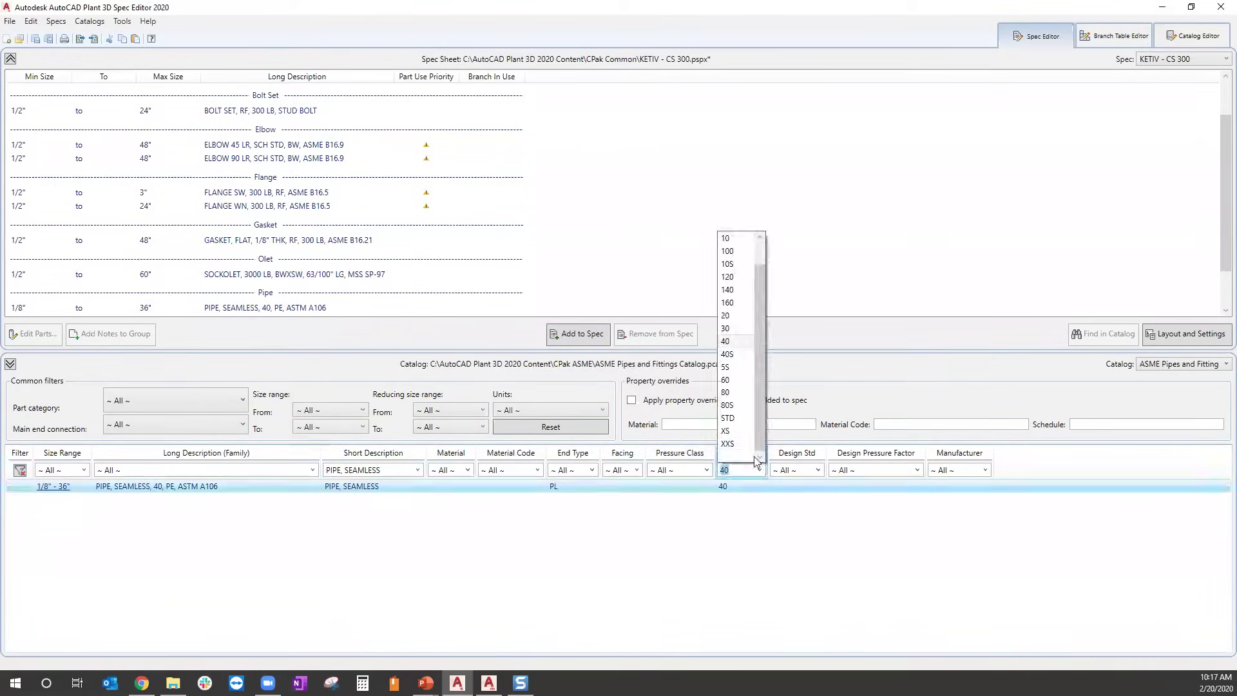
left_click(727, 392)
left_click(233, 487)
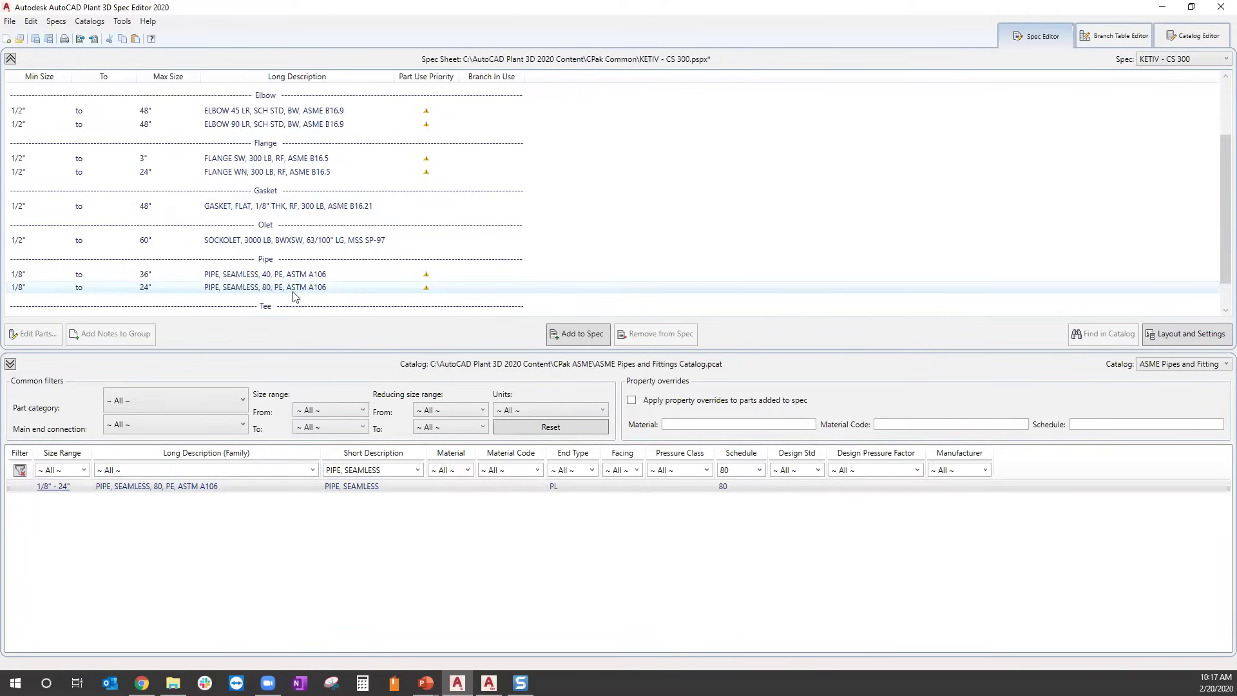
Remove every size except 3/4", 1" and 1 1/2" from the spec's PIPE, SEAMLESS, 80, PE, ASTM A106 family.
double_click(152, 290)
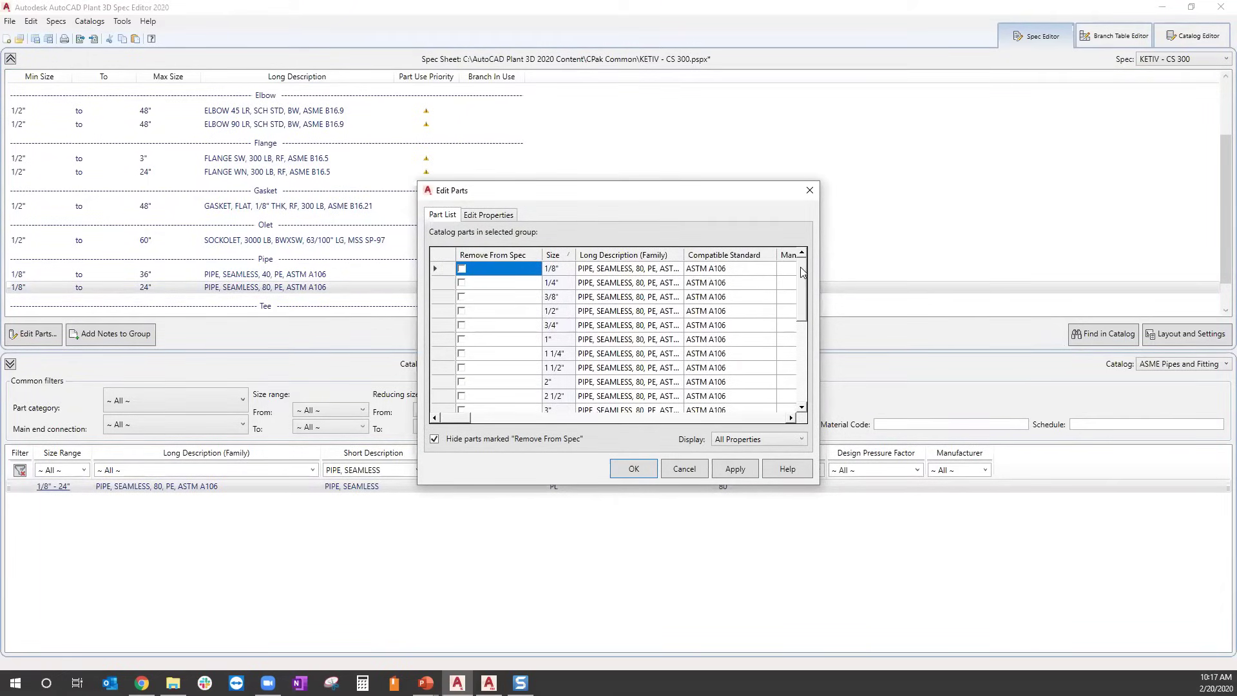
left_click(461, 283)
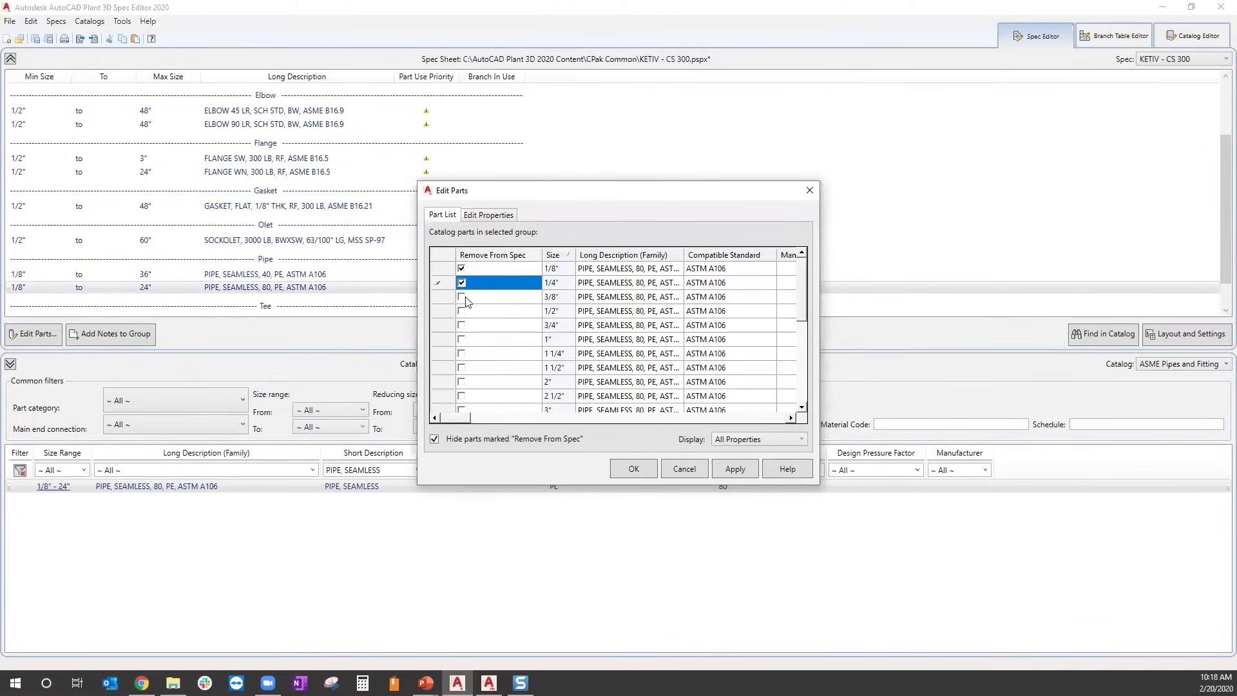
left_click(461, 298)
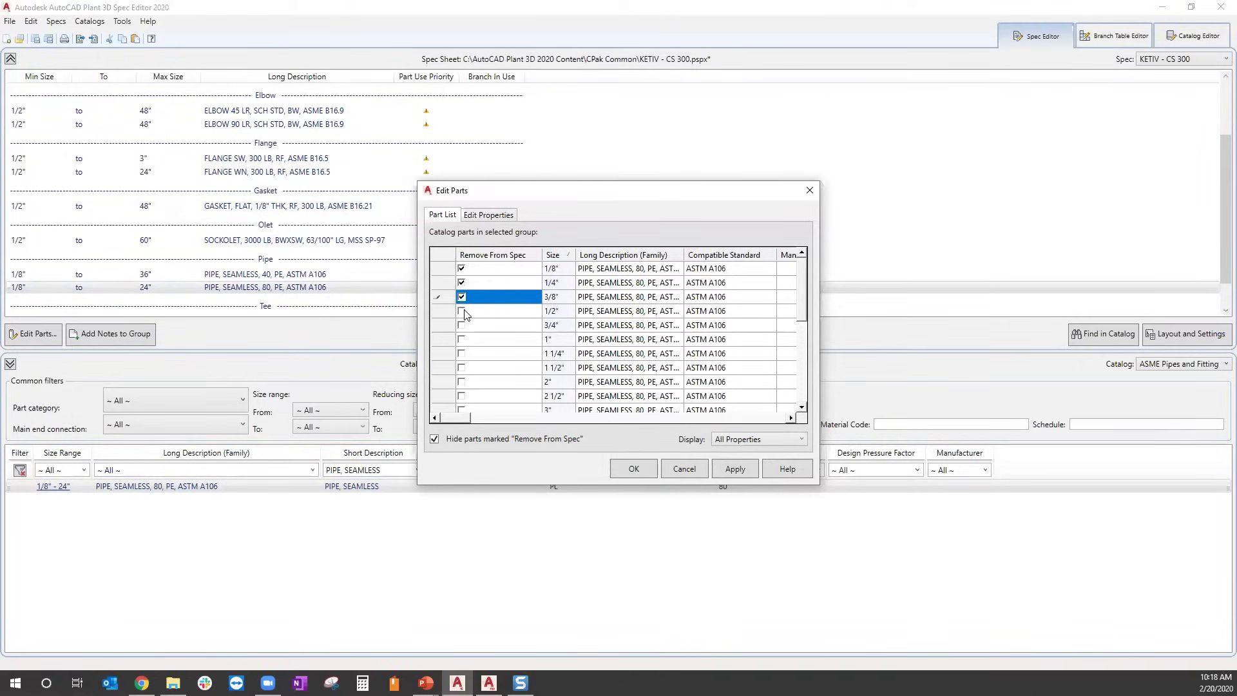
left_click(461, 312)
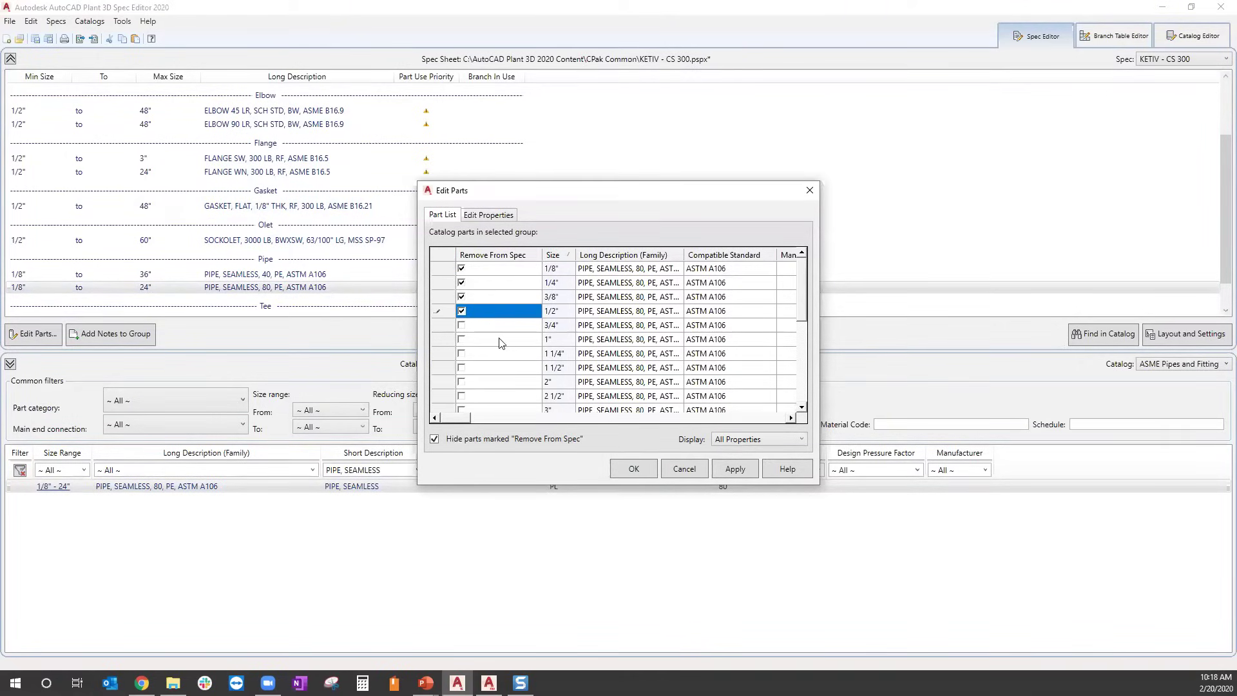
left_click(461, 354)
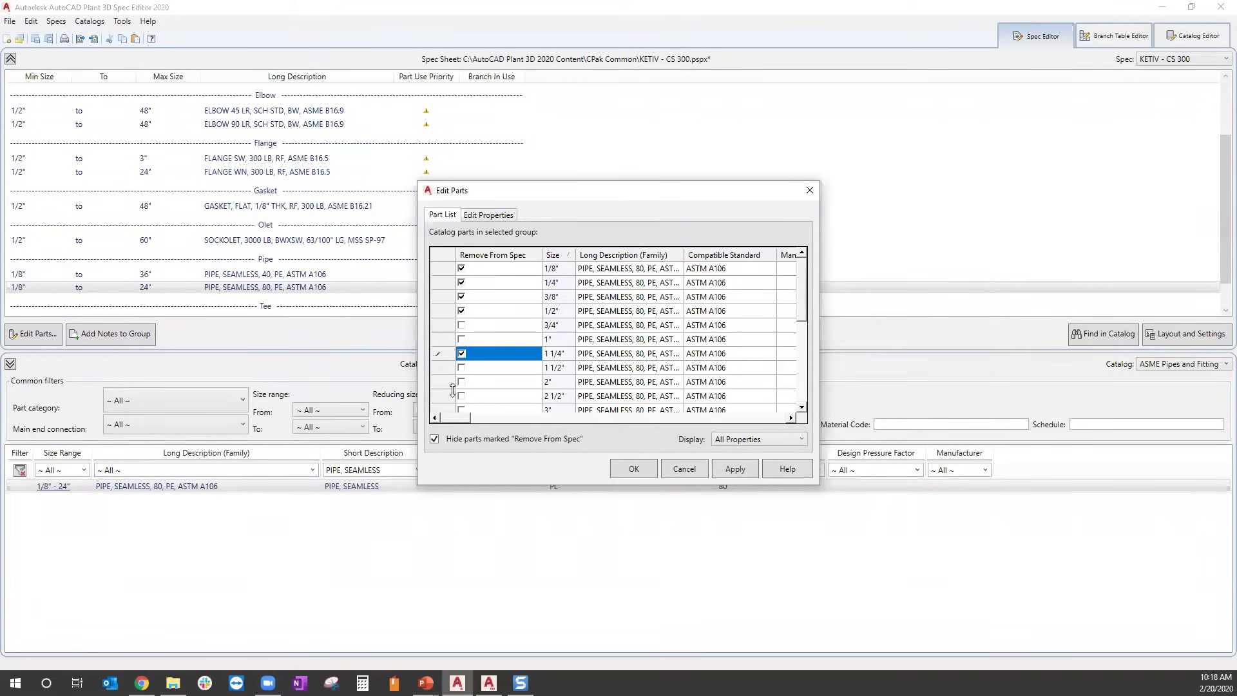
left_click(461, 381)
scroll(476, 369, "down", 2)
left_click(461, 340)
left_click(461, 353)
left_click(462, 368)
left_click(462, 382)
left_click(462, 396)
scroll(464, 405, "down", 1)
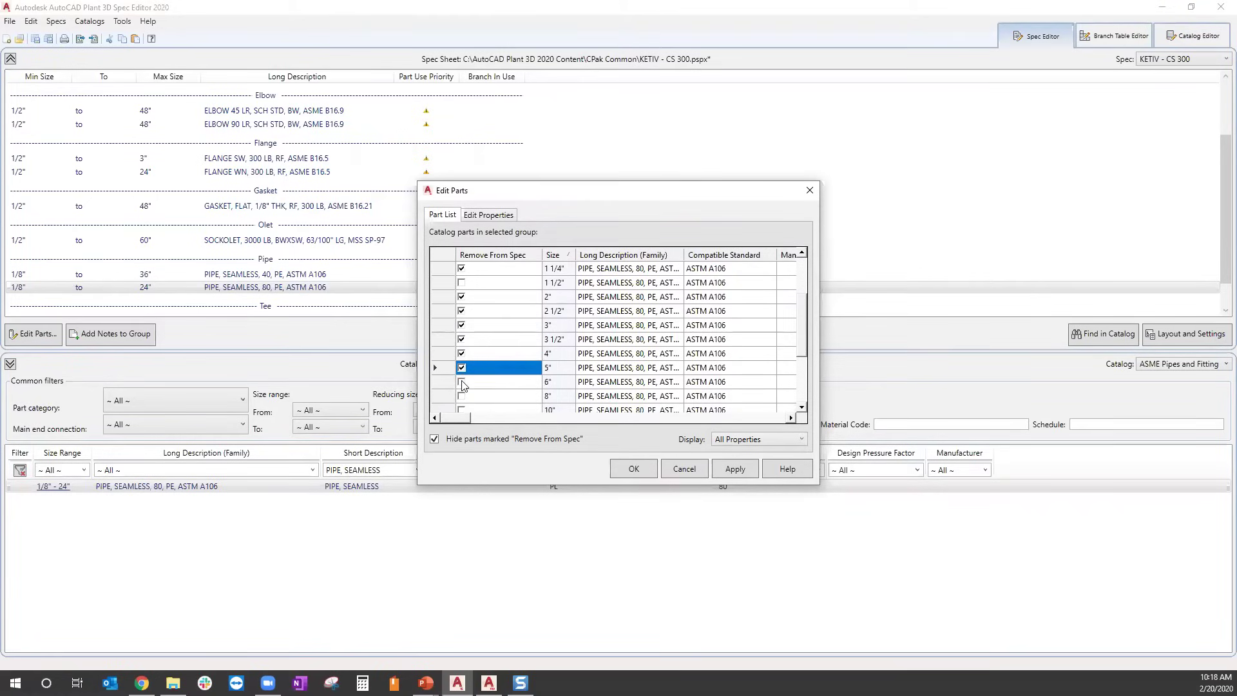
left_click(461, 382)
left_click(461, 395)
scroll(461, 390, "down", 1)
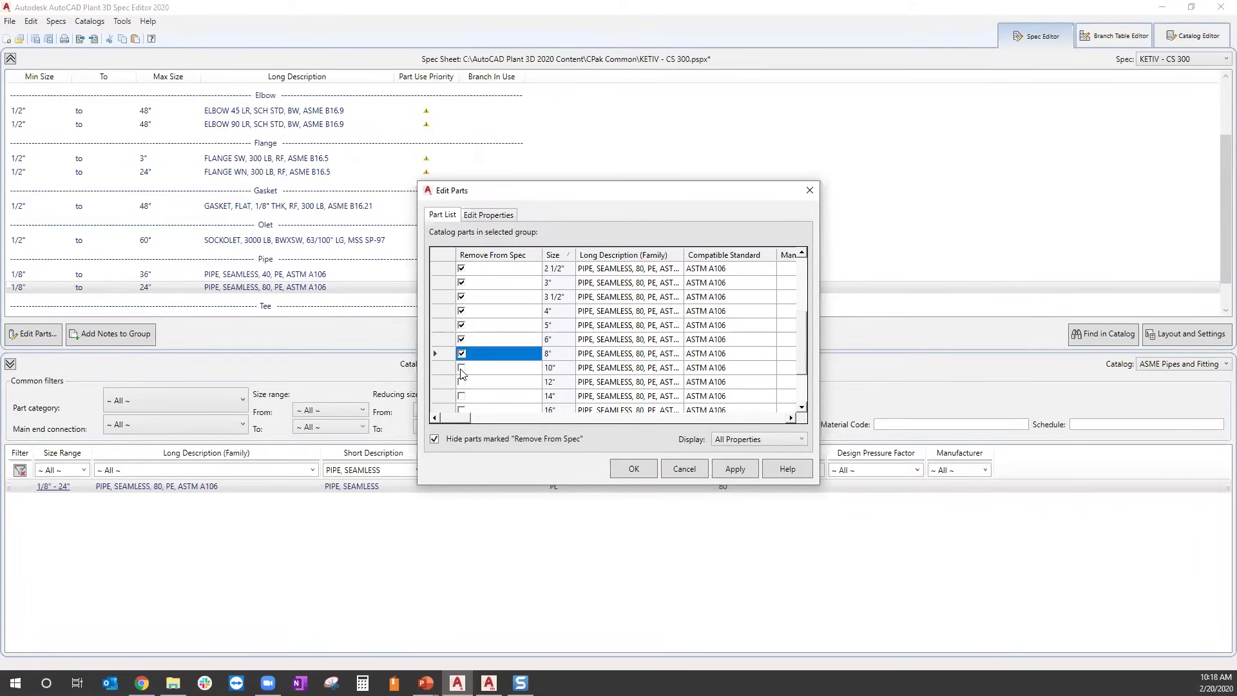
left_click(462, 368)
left_click(462, 382)
scroll(458, 382, "down", 1)
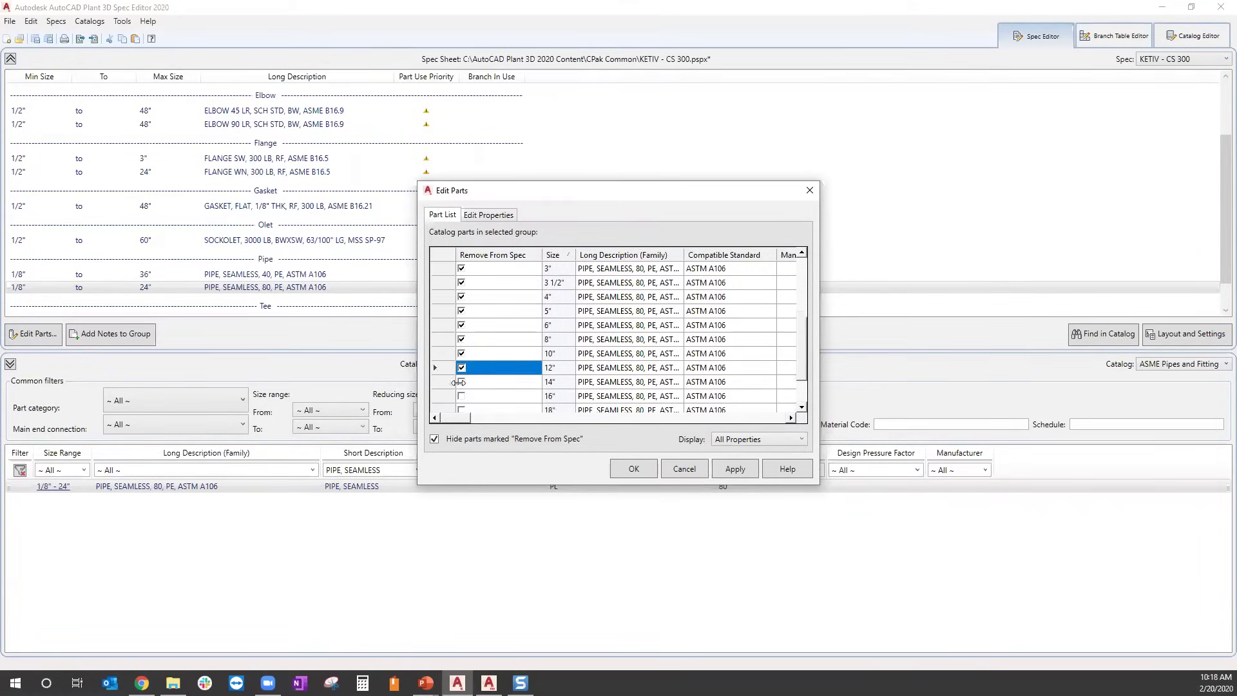
left_click(462, 383)
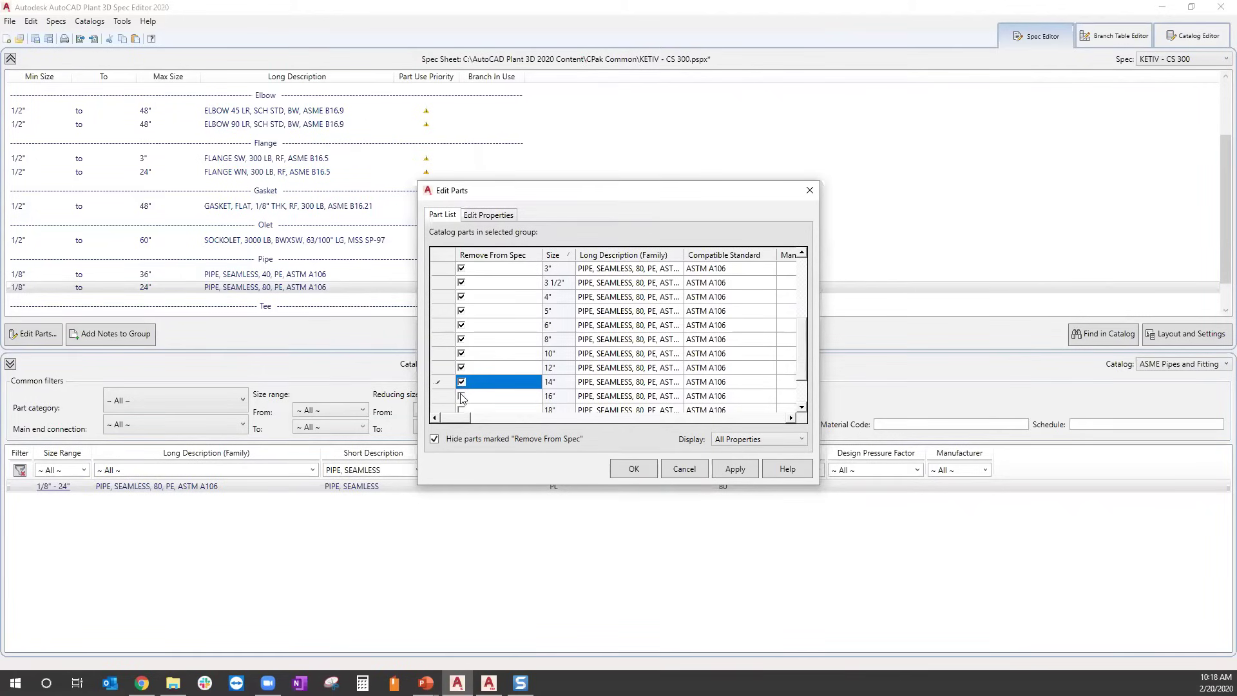
left_click(461, 396)
scroll(499, 383, "down", 2)
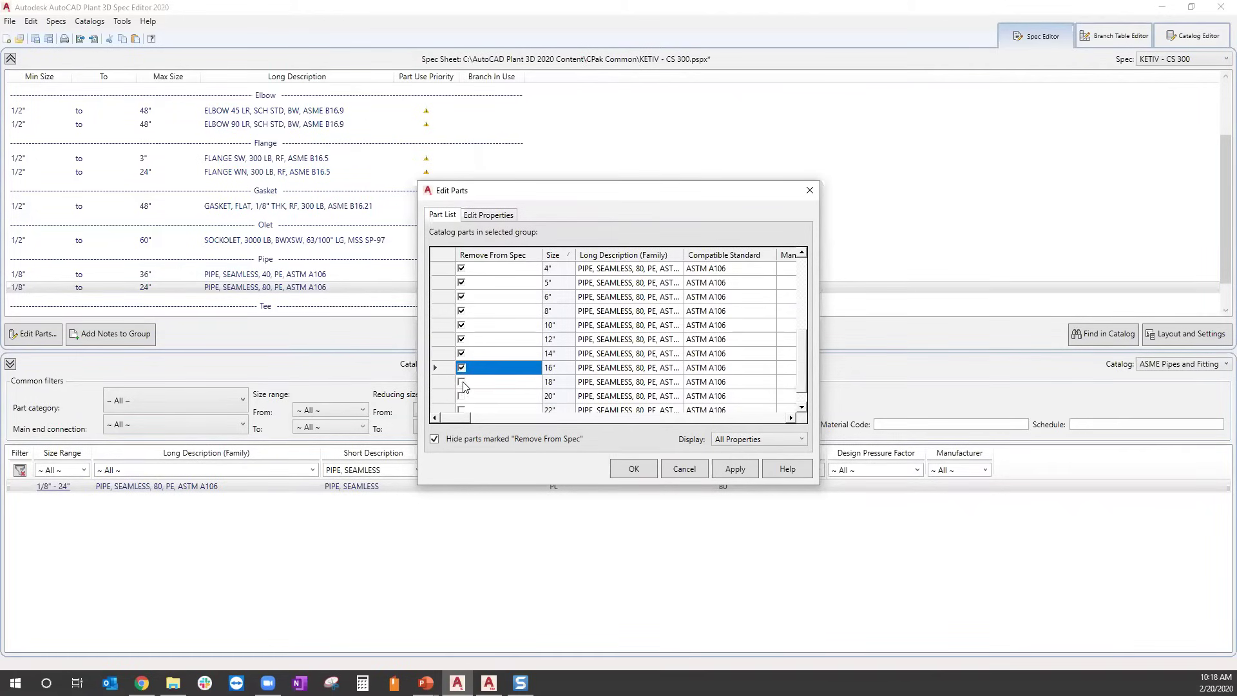
left_click(462, 382)
scroll(463, 393, "down", 2)
left_click(461, 367)
left_click(461, 382)
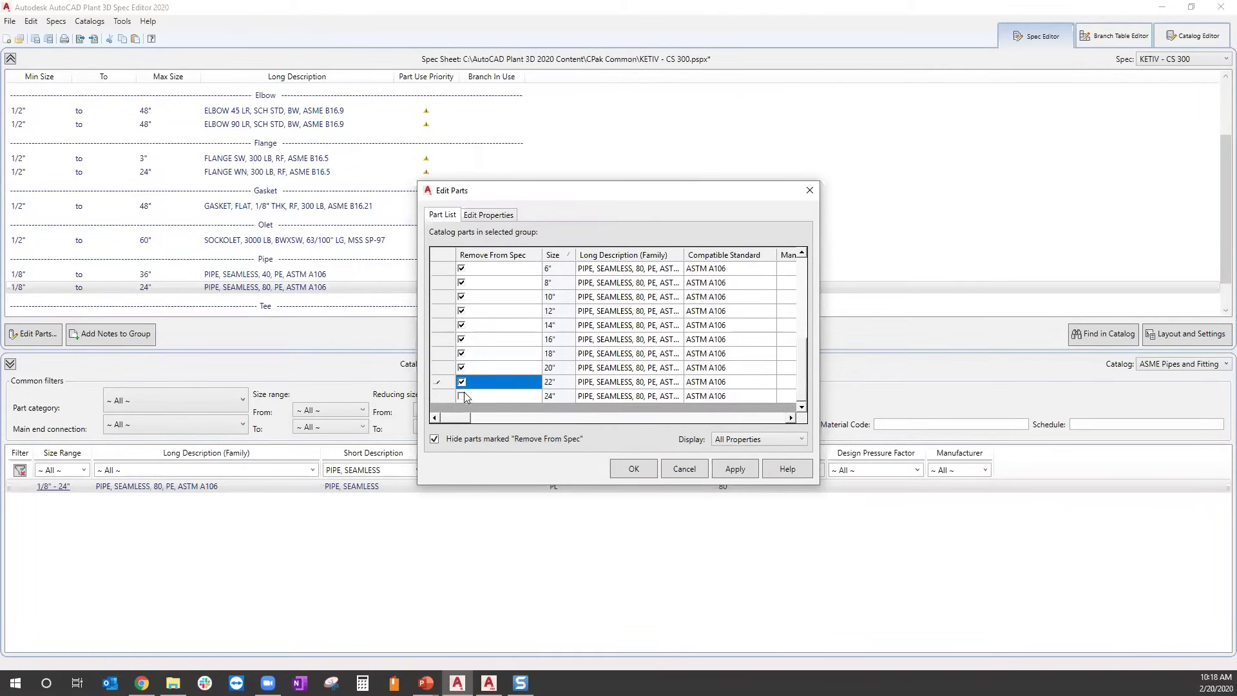
left_click(461, 396)
scroll(567, 310, "up", 7)
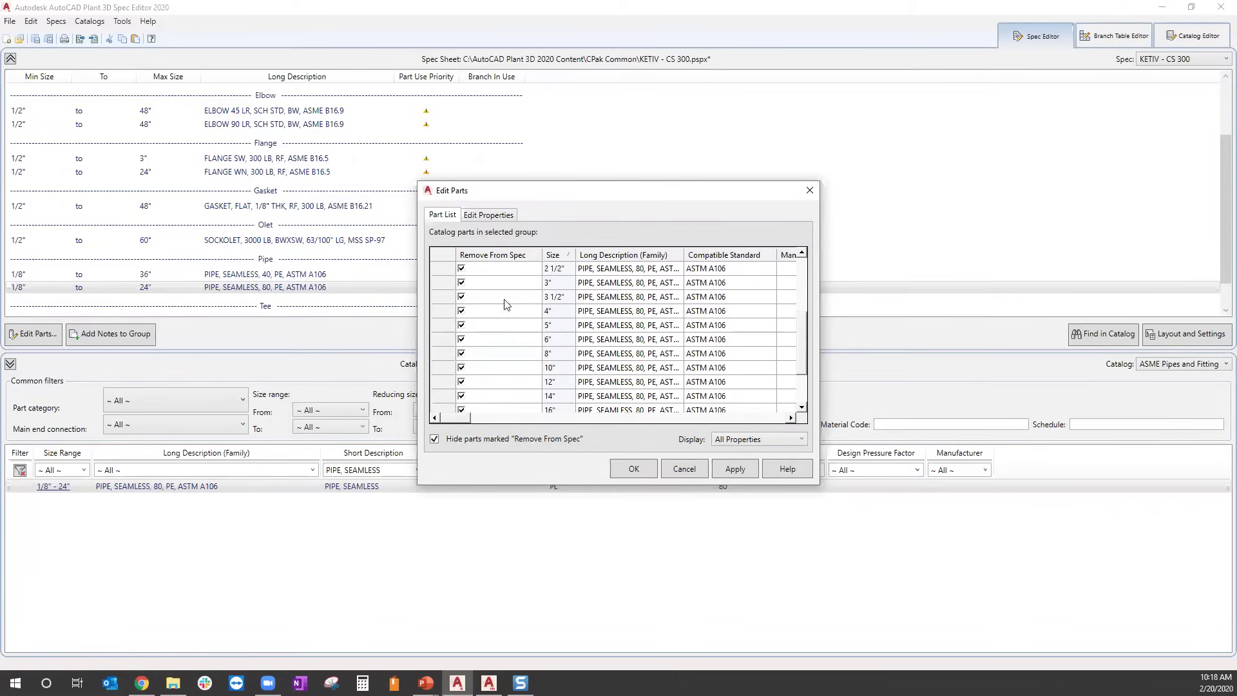
scroll(569, 367, "up", 5)
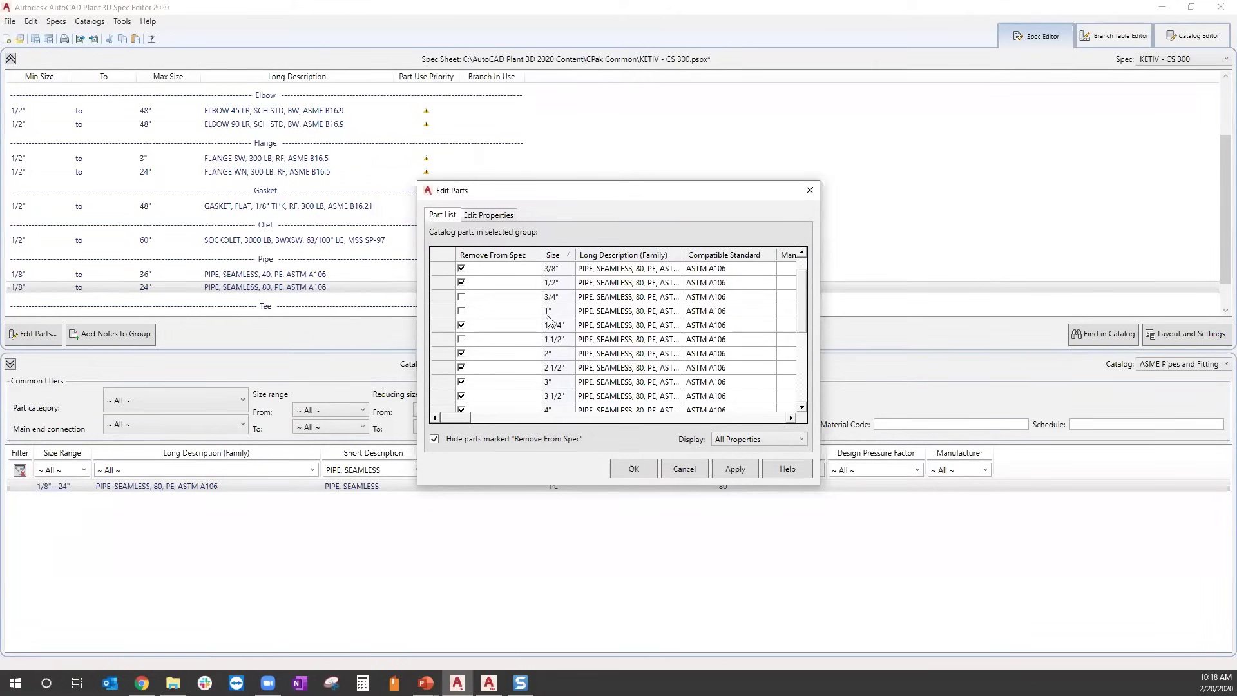
left_click(637, 469)
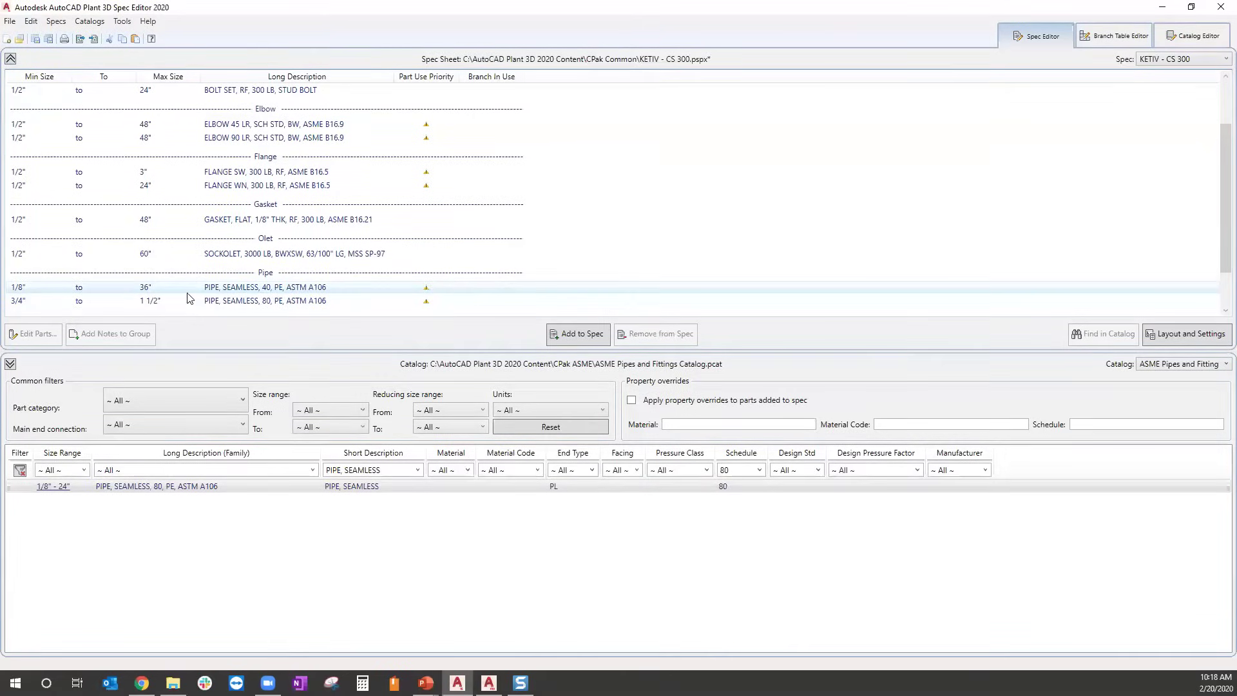
Mark the 1/8" to 1 1/2" sizes of the spec's PIPE, SEAMLESS, 40, PE, ASTM A106 family for removal.
double_click(305, 289)
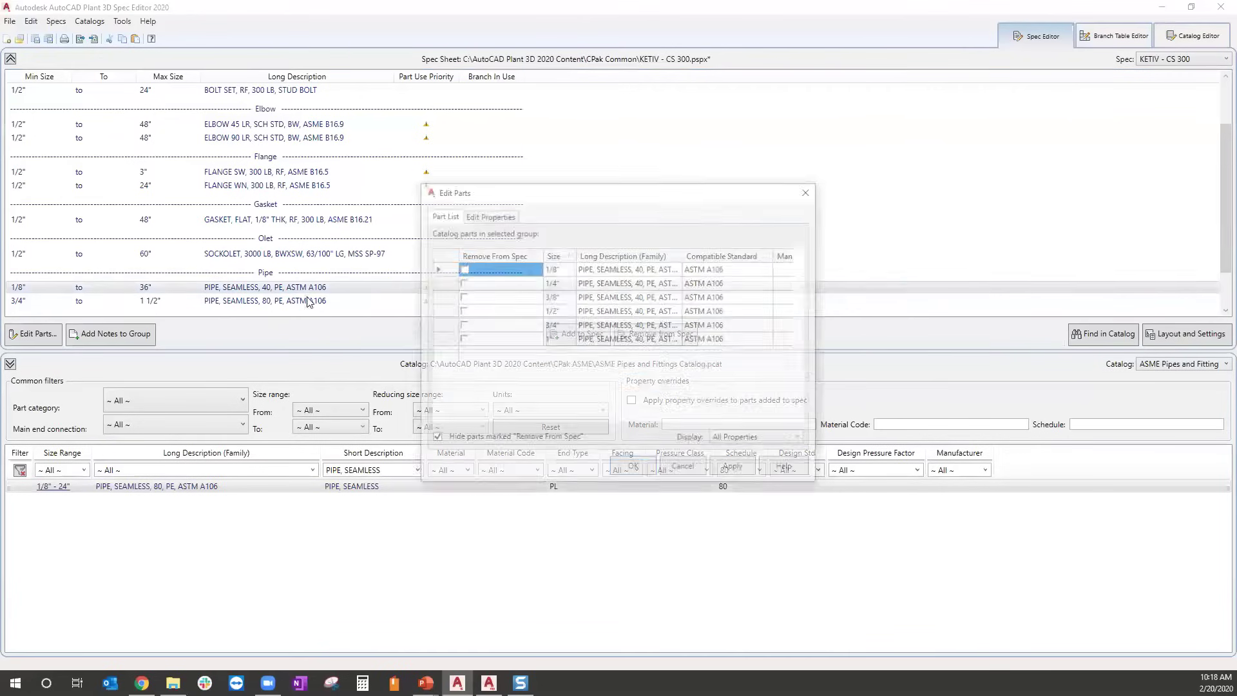
left_click(461, 269)
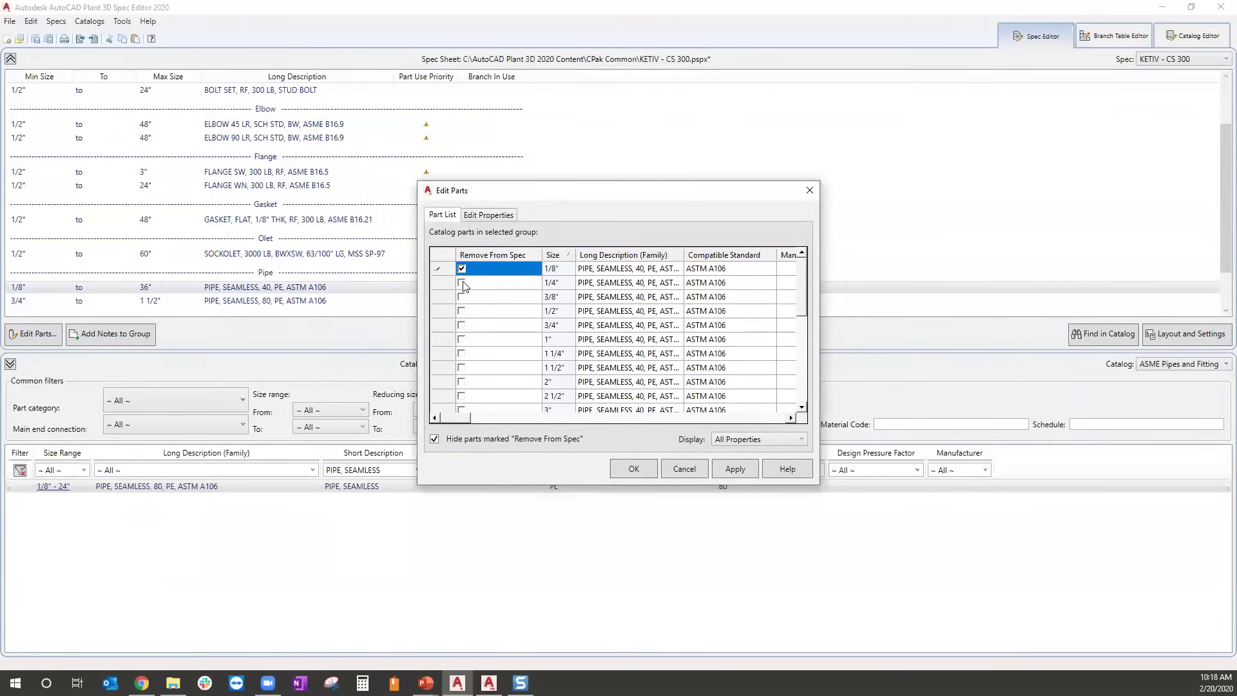
left_click(461, 283)
left_click(461, 297)
left_click(462, 311)
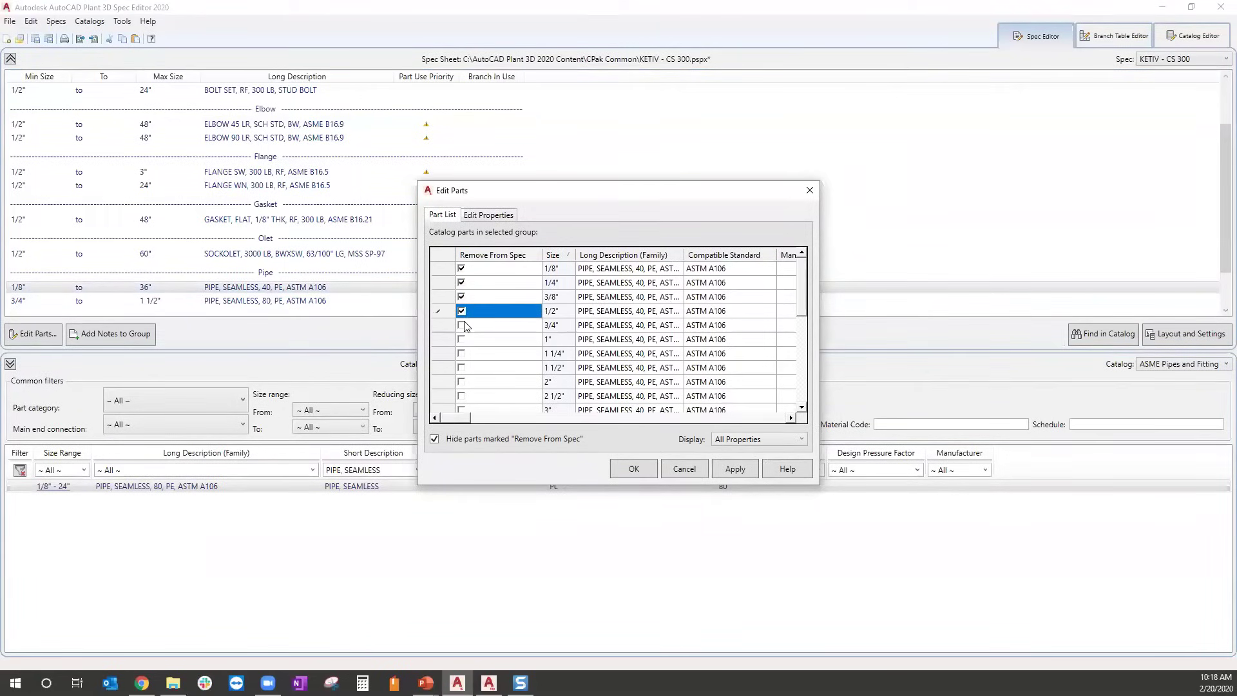
left_click(461, 324)
left_click(461, 338)
left_click(461, 353)
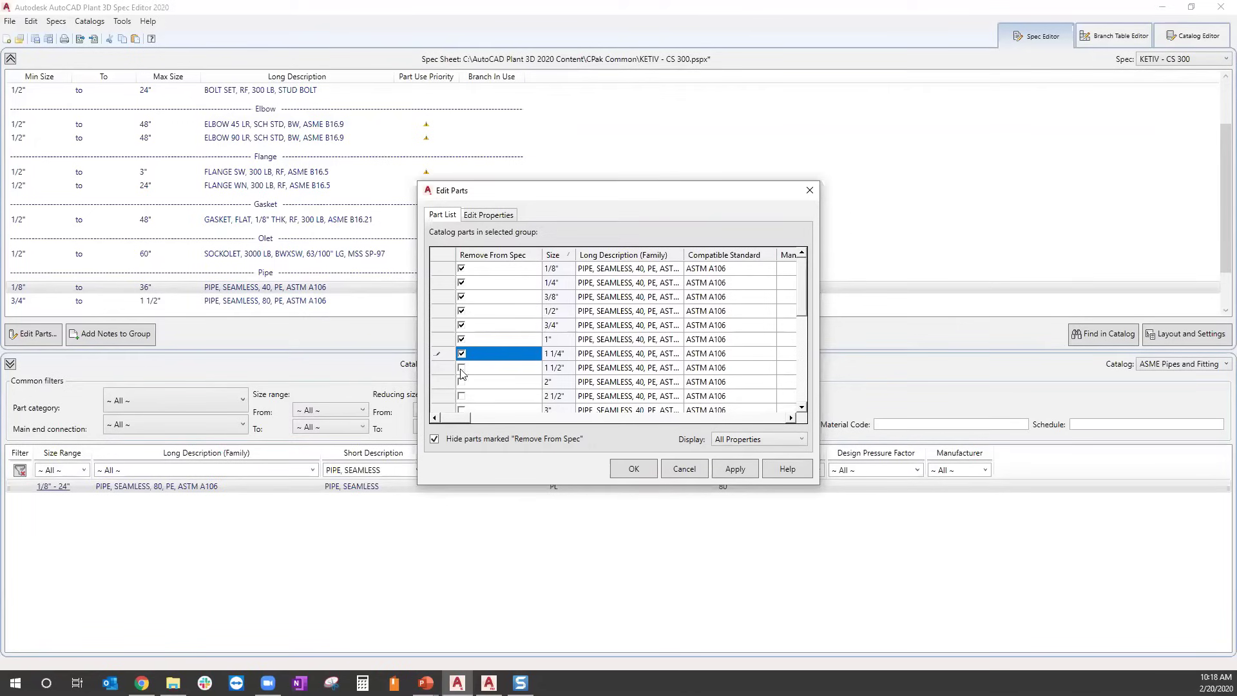
left_click(461, 368)
Mark the 2 1/2", 3 1/2" and 5" sizes of the schedule 40 seamless pipe for removal from the spec.
scroll(504, 341, "down", 2)
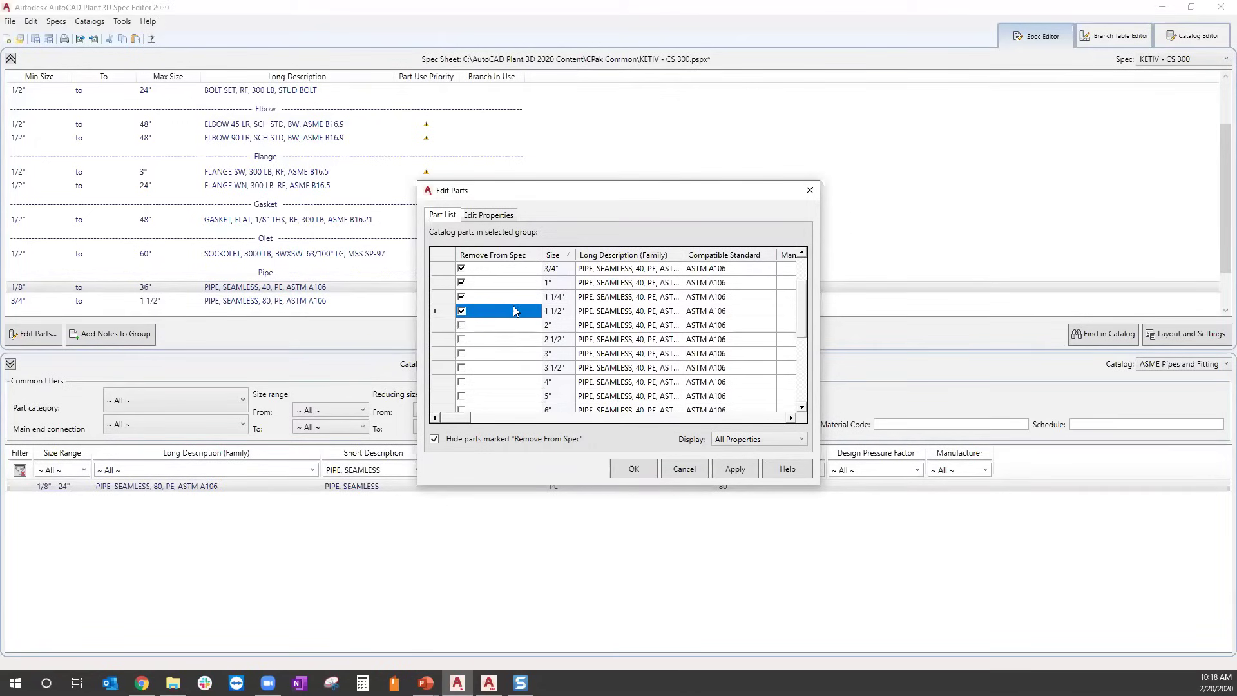
scroll(512, 311, "down", 1)
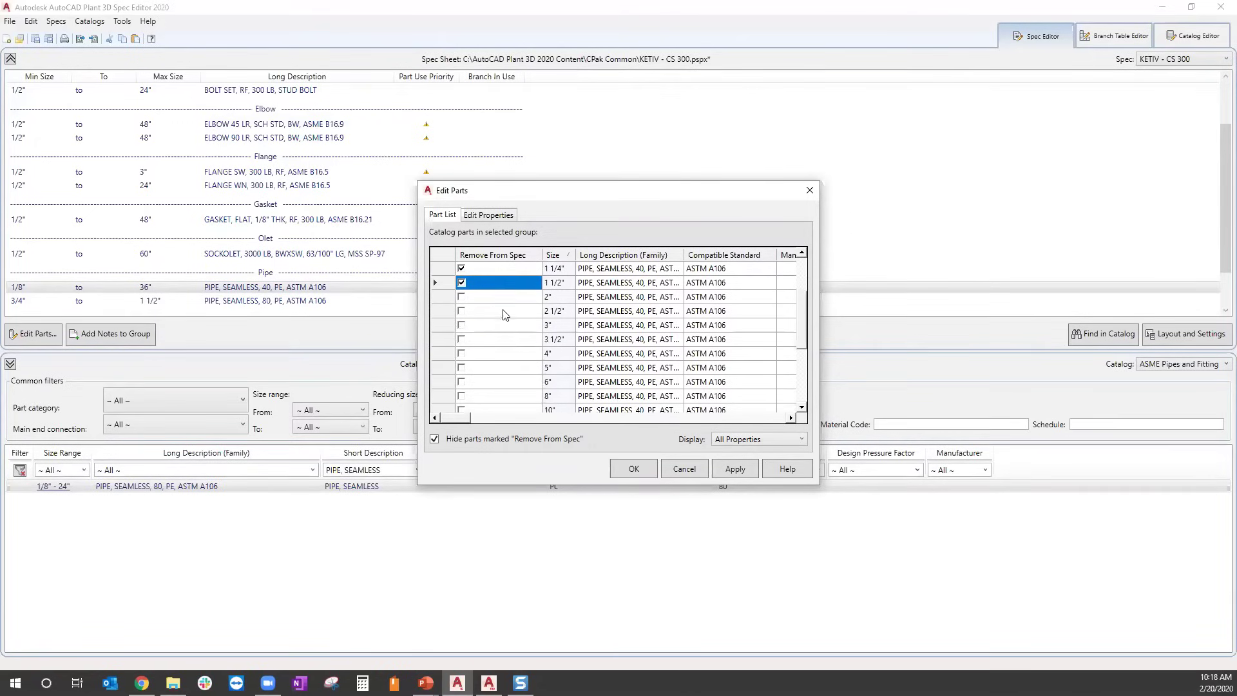
left_click(462, 310)
left_click(461, 338)
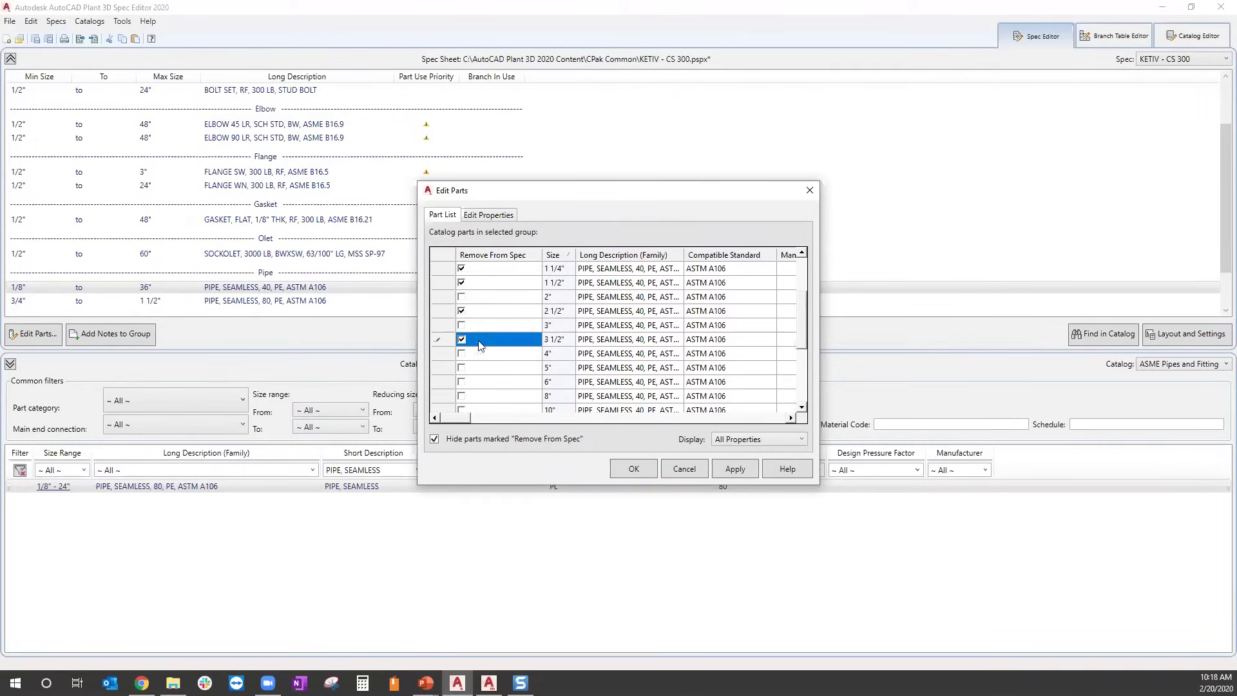
left_click(461, 367)
Mark the 14" to 36" sizes of the schedule 40 seamless pipe for removal and apply the marked removals to the spec.
scroll(478, 366, "down", 1)
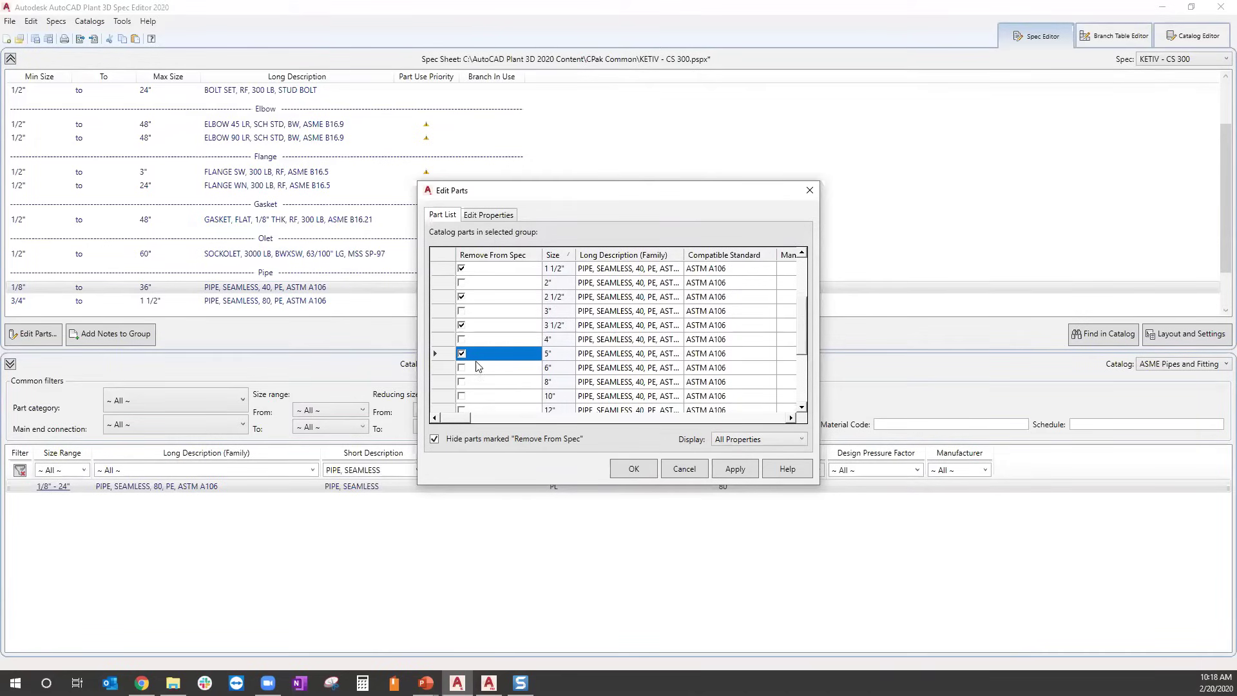
scroll(490, 322, "down", 5)
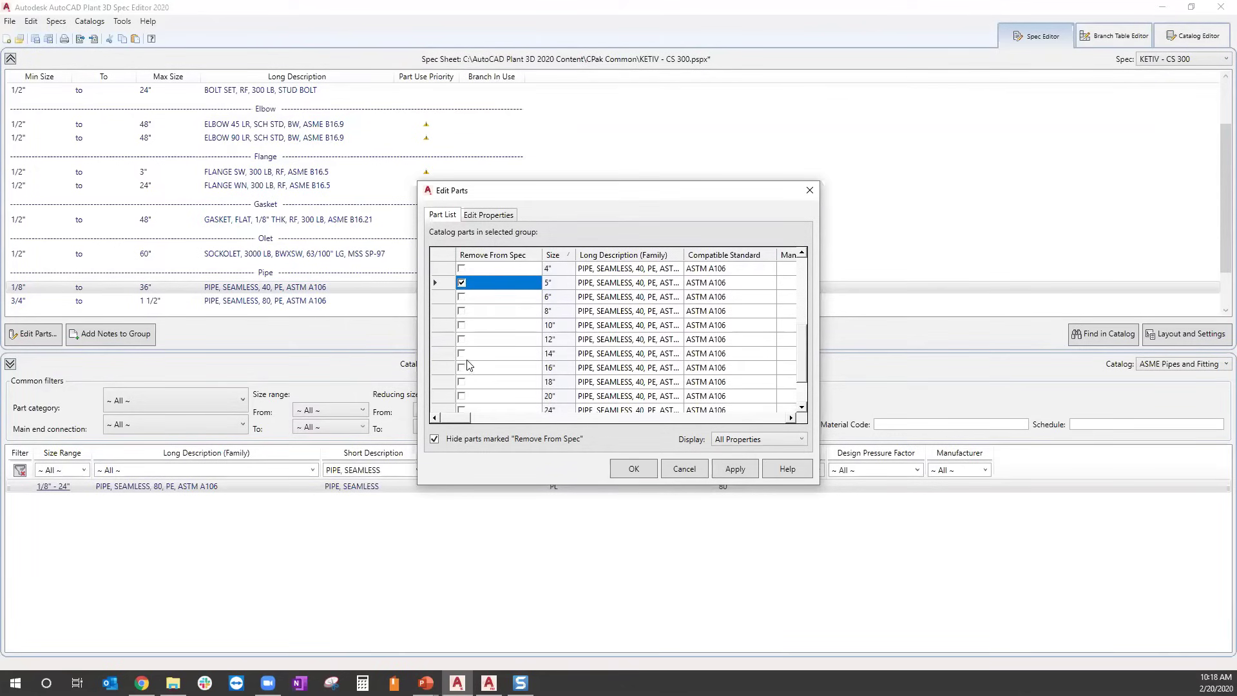
left_click(461, 354)
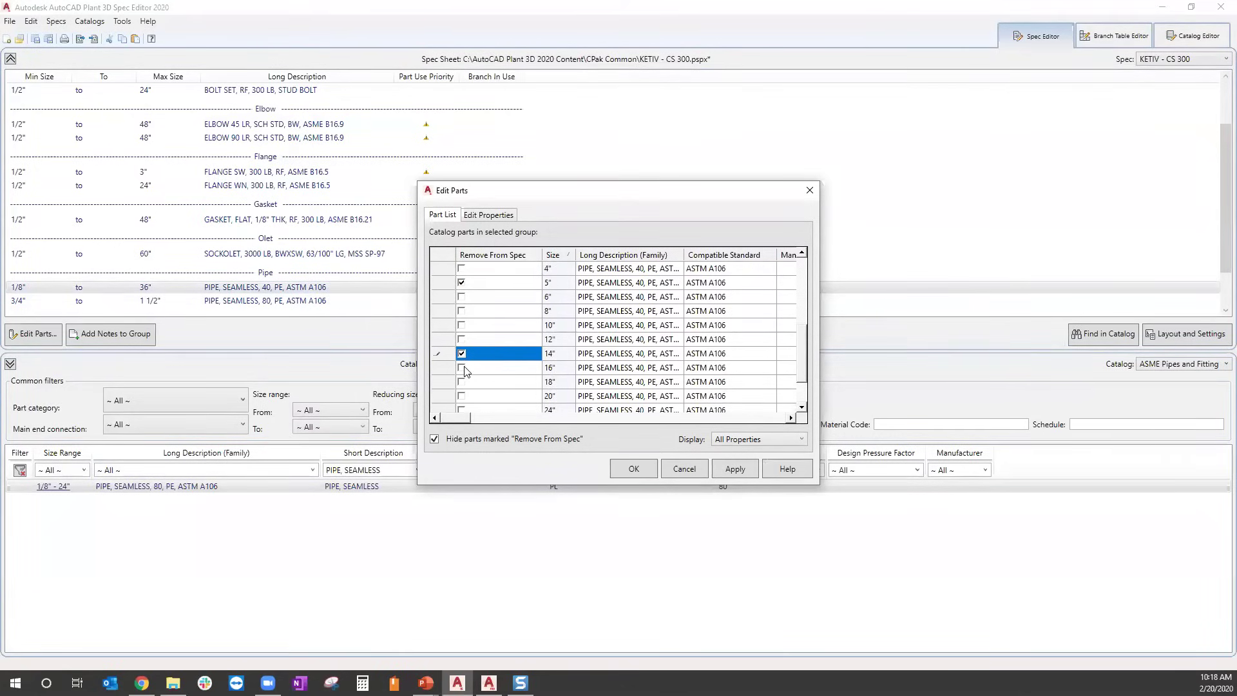
left_click(464, 368)
left_click(462, 382)
scroll(463, 382, "down", 2)
left_click(462, 370)
left_click(462, 368)
left_click(462, 382)
left_click(462, 396)
scroll(462, 396, "down", 2)
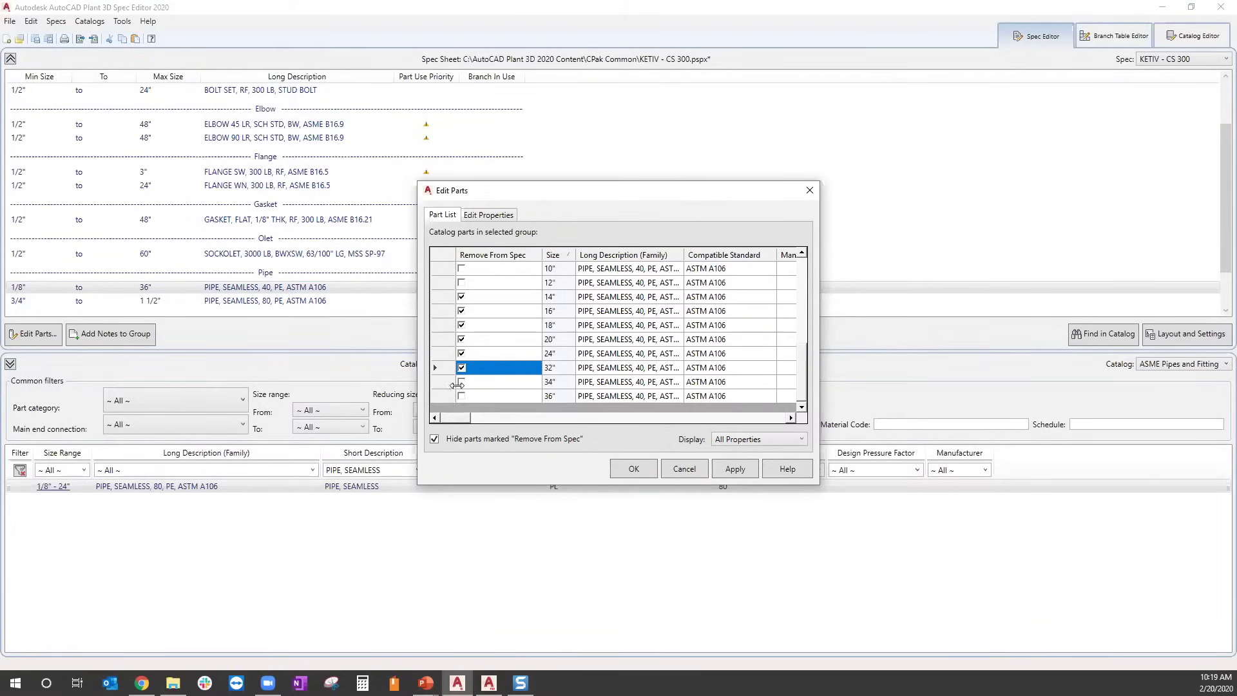
left_click(461, 381)
left_click(461, 396)
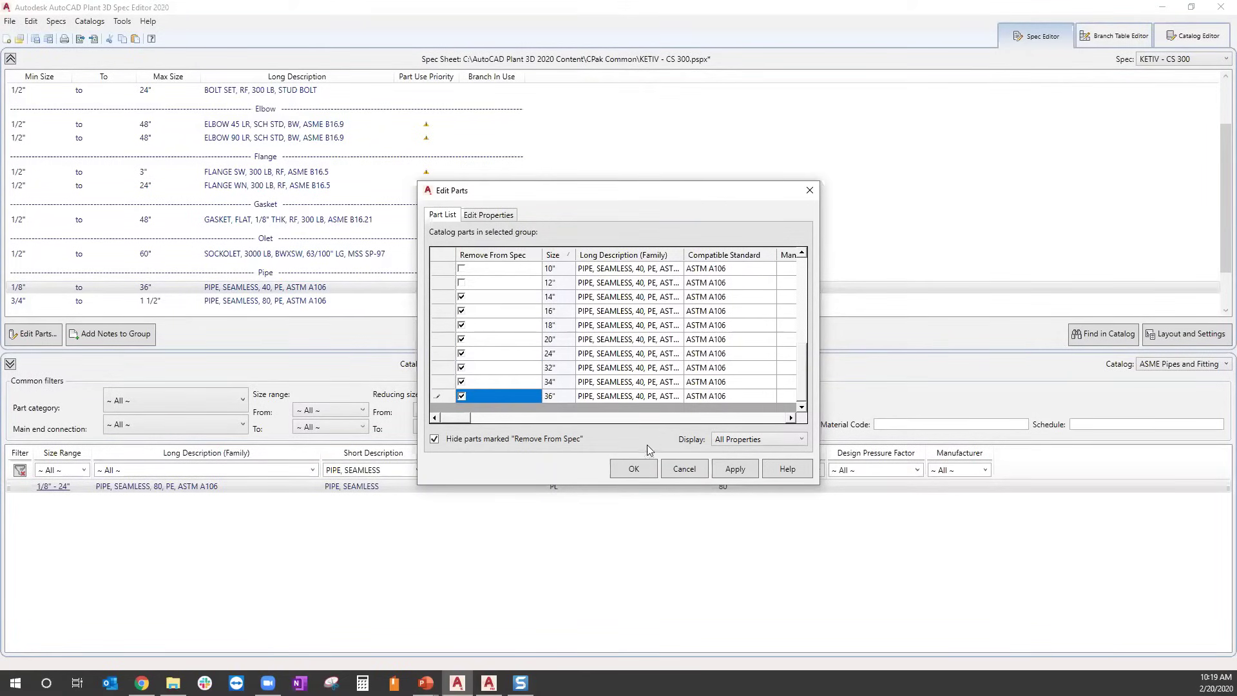
left_click(634, 469)
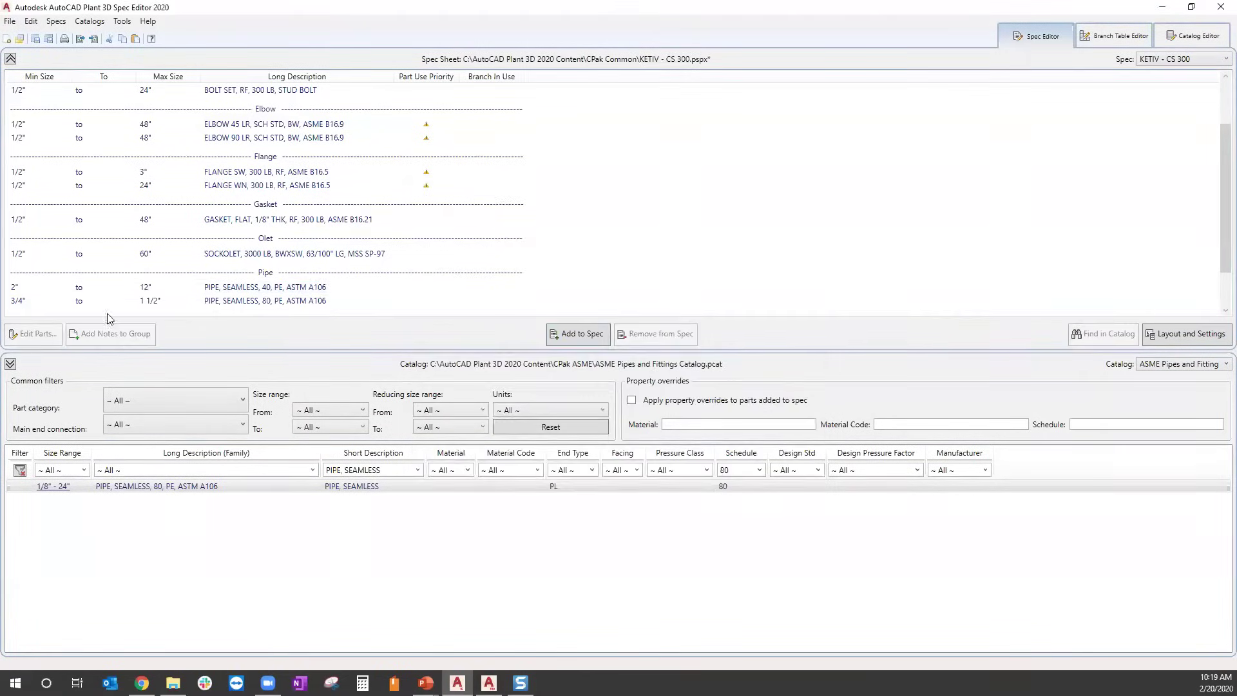
Remove the 1 1/4", 2", 2 1/2" and 3" sizes from the spec's FLANGE SW, 300 LB, RF, ASME B16.5 family.
scroll(299, 300, "down", 1)
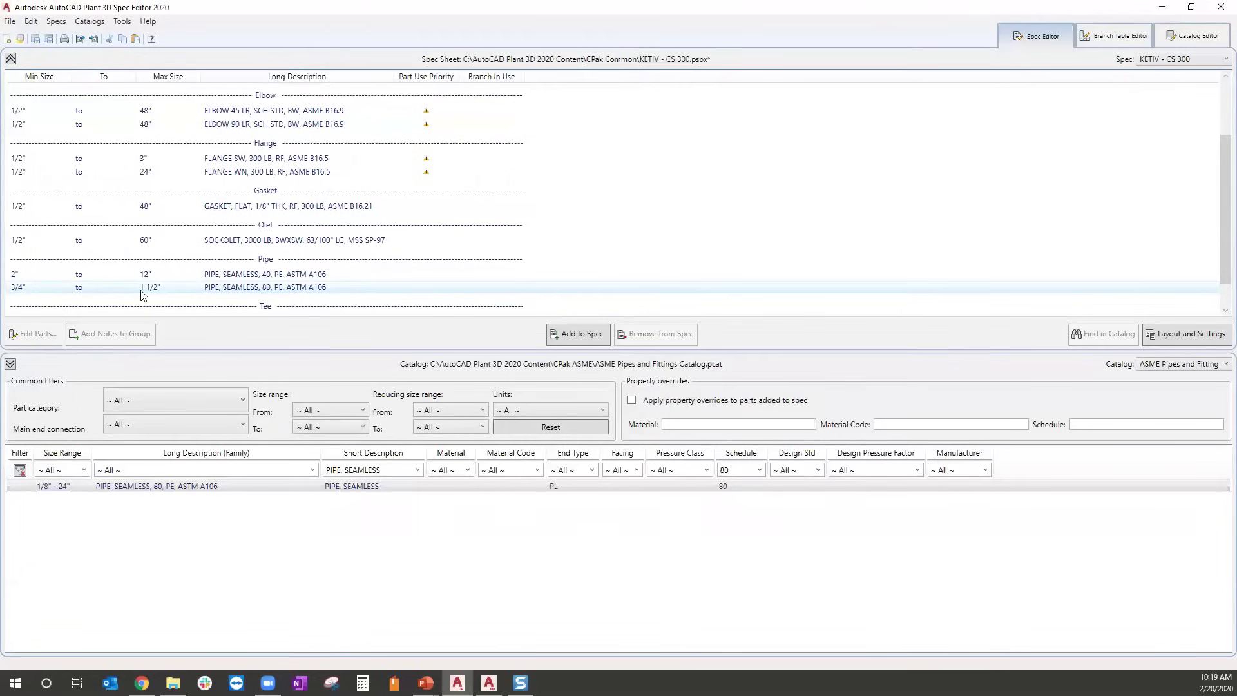
scroll(270, 291, "down", 2)
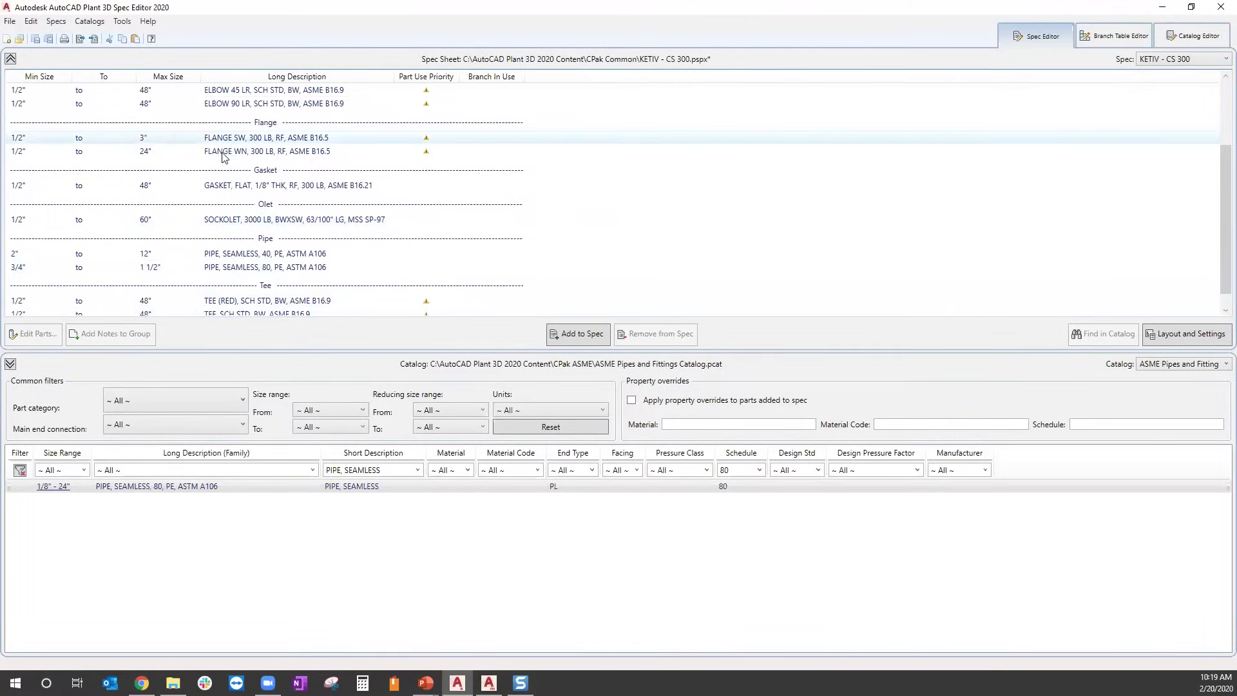
scroll(316, 170, "up", 2)
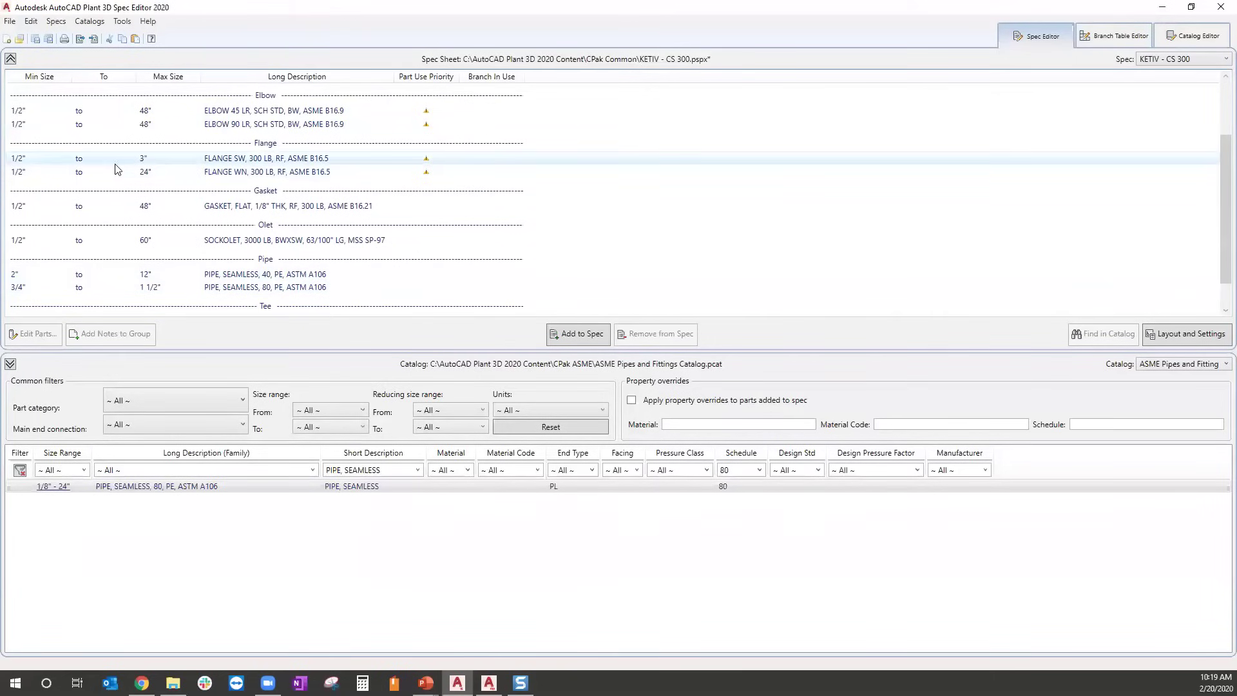
double_click(144, 161)
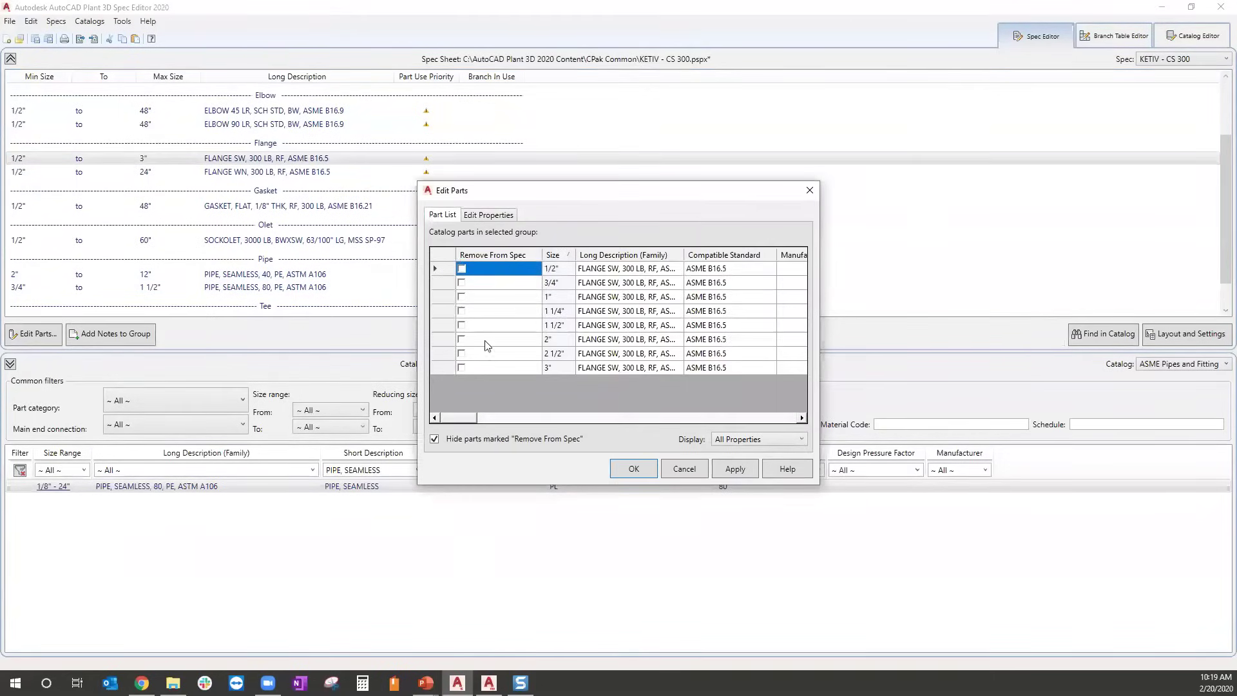
left_click(463, 313)
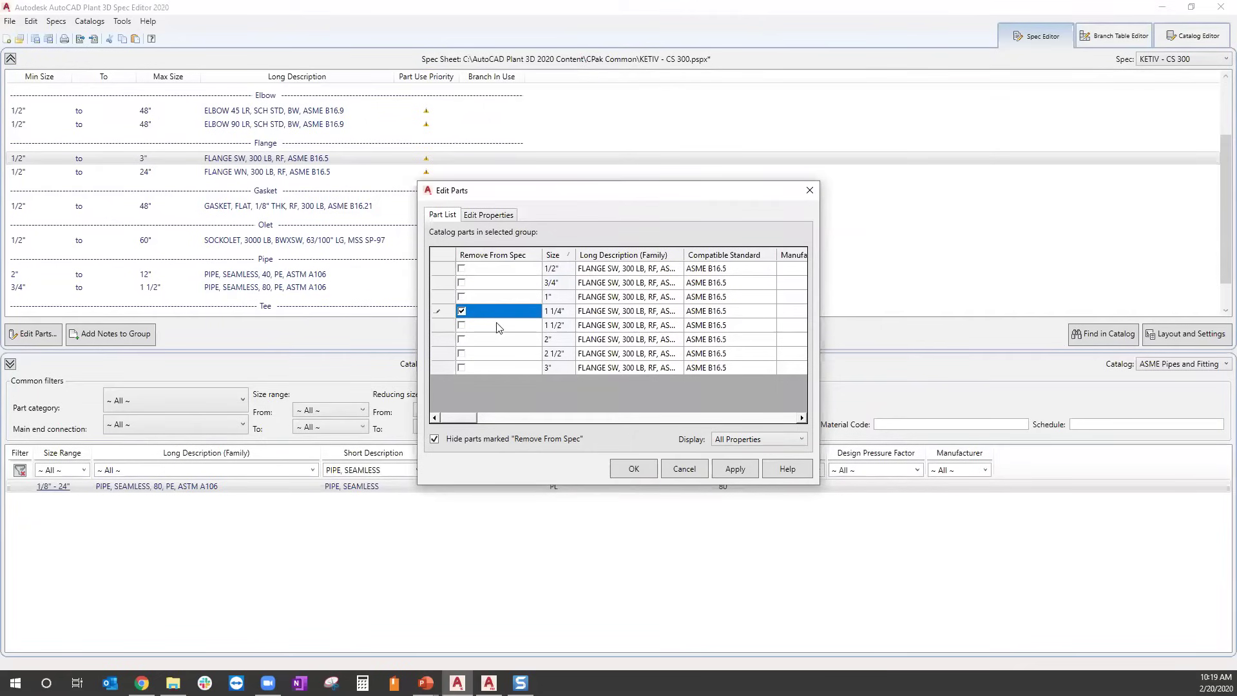
left_click(461, 339)
left_click(461, 354)
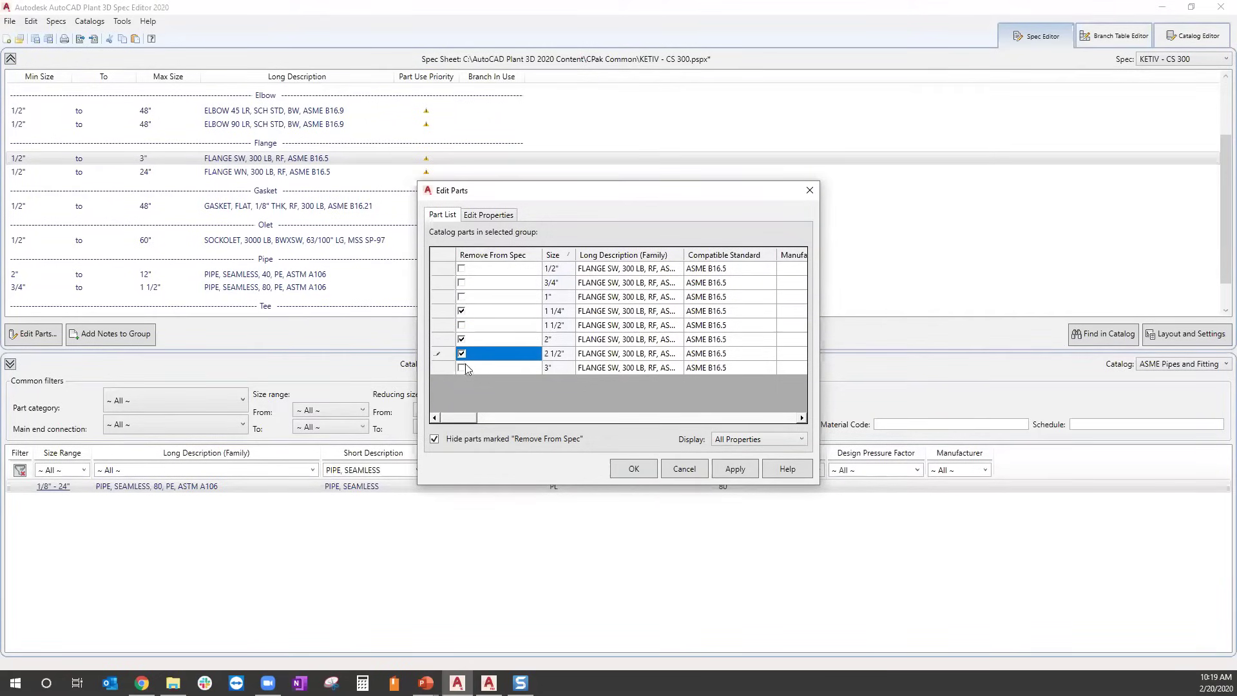
left_click(462, 366)
left_click(462, 368)
left_click(628, 469)
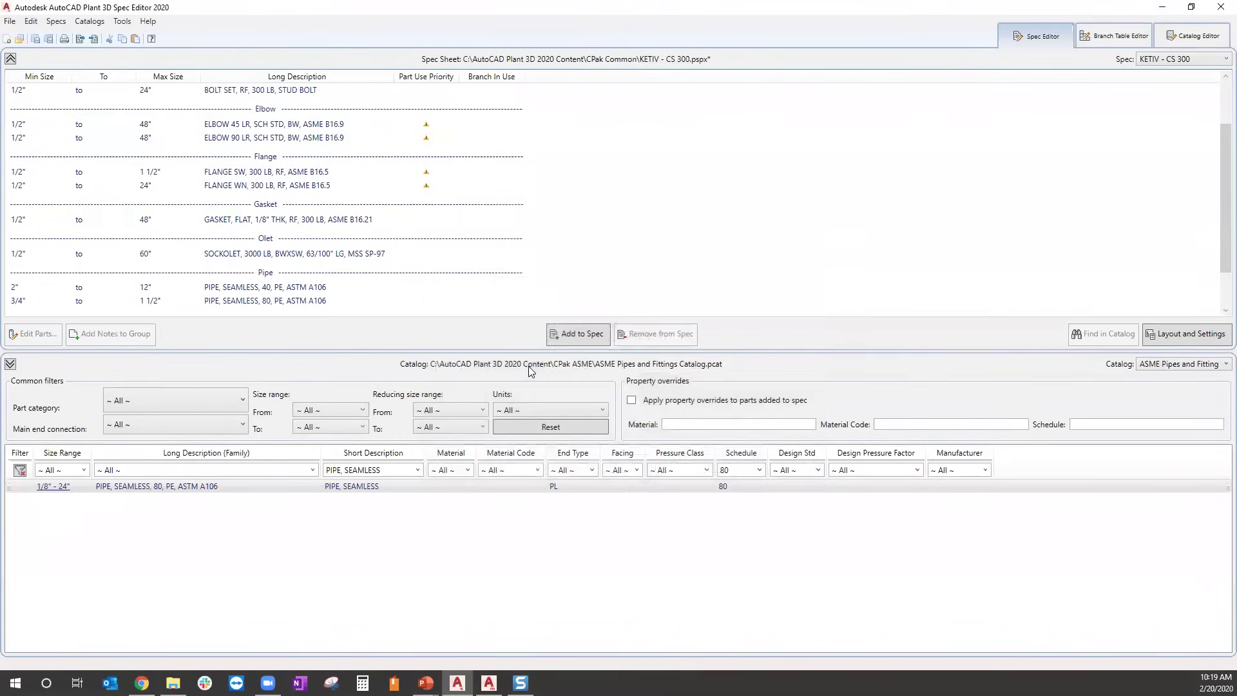
Mark the 1/2" to 1 1/2" sizes of the spec's FLANGE WN, 300 LB, RF, ASME B16.5 family for removal.
double_click(239, 185)
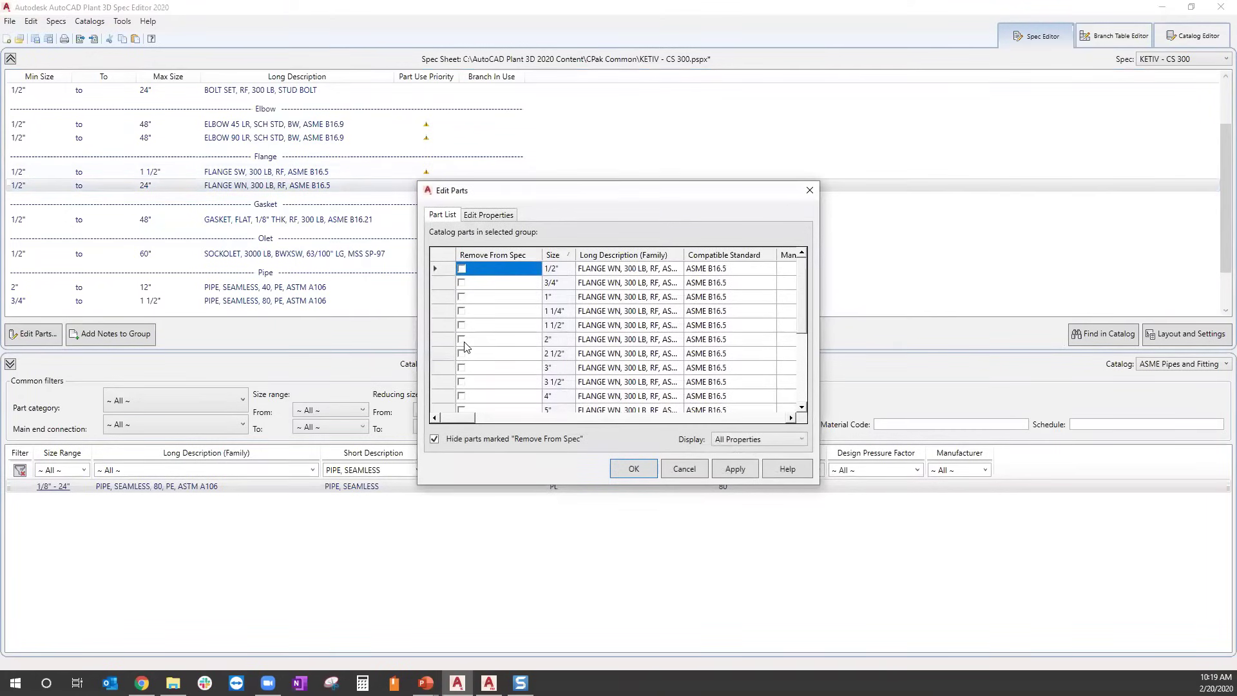
left_click(462, 326)
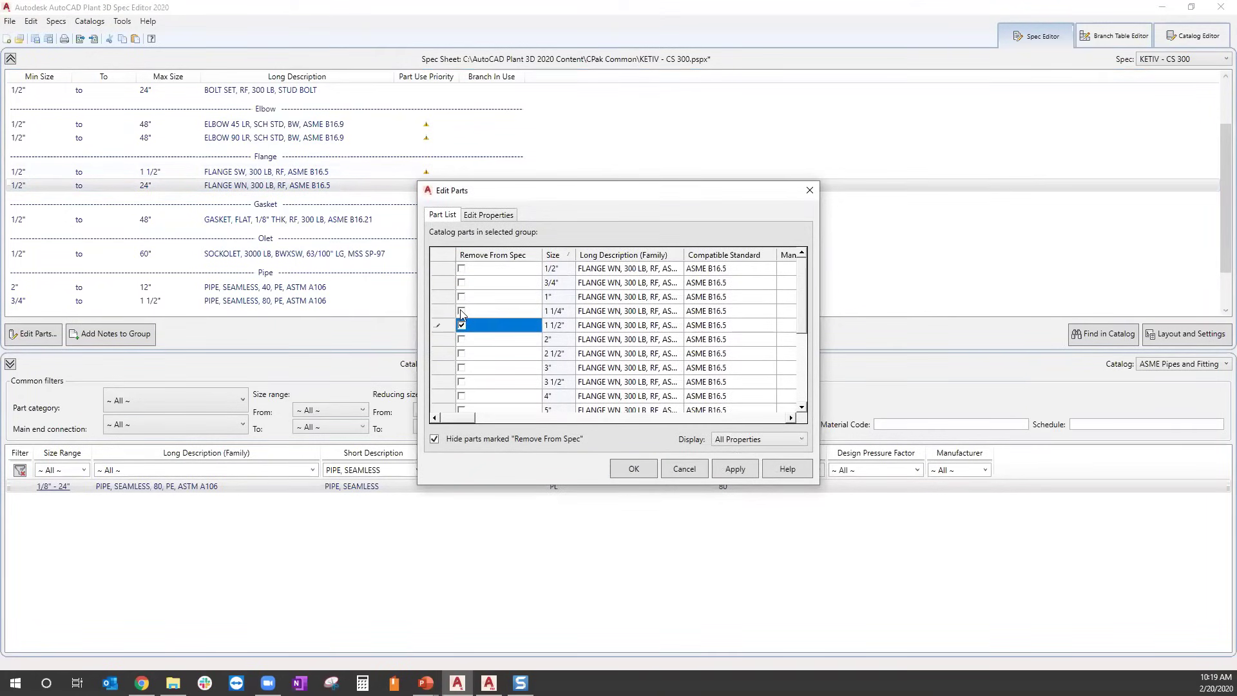
left_click(461, 311)
left_click(462, 297)
left_click(461, 283)
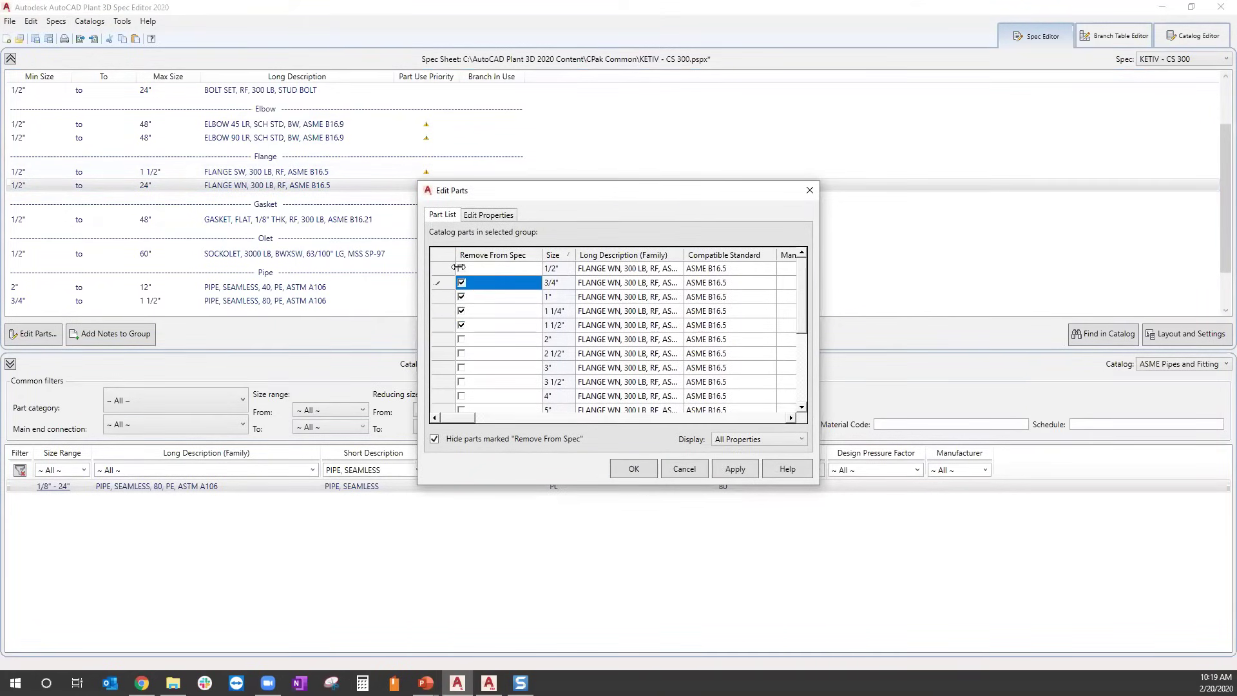
left_click(461, 268)
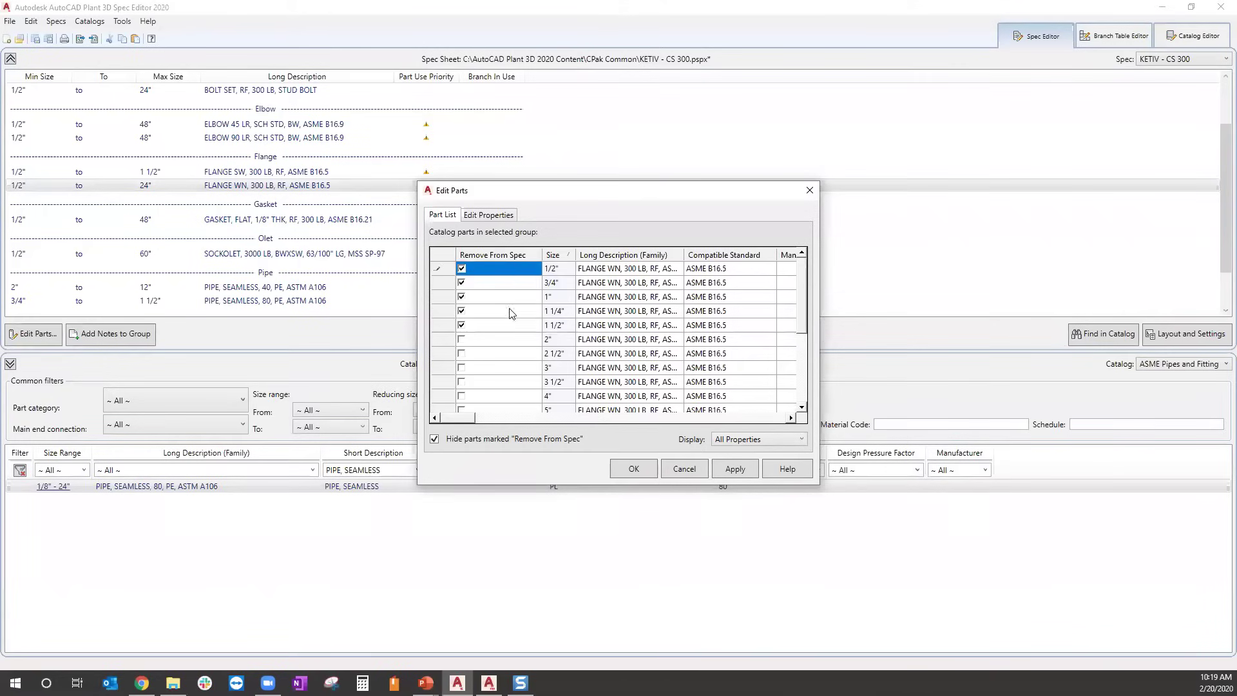
Mark the 2 1/2", 3 1/2" and 5" sizes of the weld neck flange for removal from the spec.
left_click(462, 340)
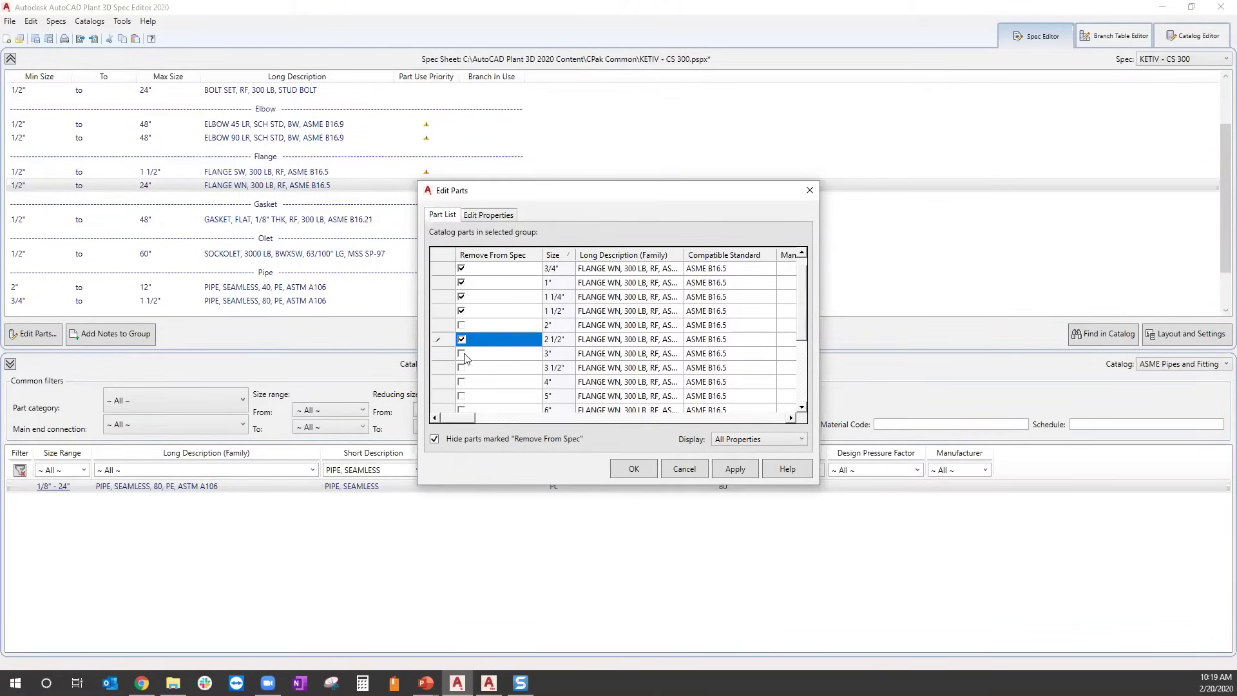
left_click(461, 368)
left_click(461, 395)
Mark the 14" to 24" sizes of the weld neck flange for removal and apply the marked removals to the spec.
scroll(466, 372, "down", 3)
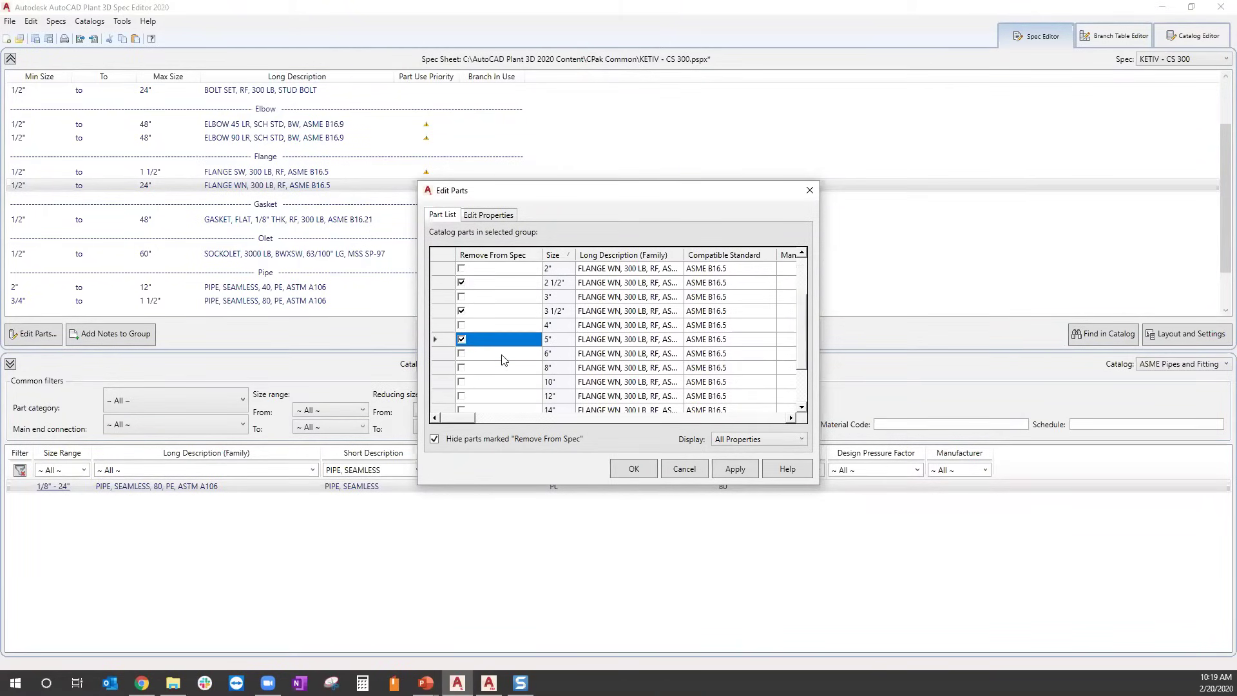
left_click(461, 368)
left_click(461, 381)
left_click(462, 395)
left_click(462, 410)
left_click(462, 410)
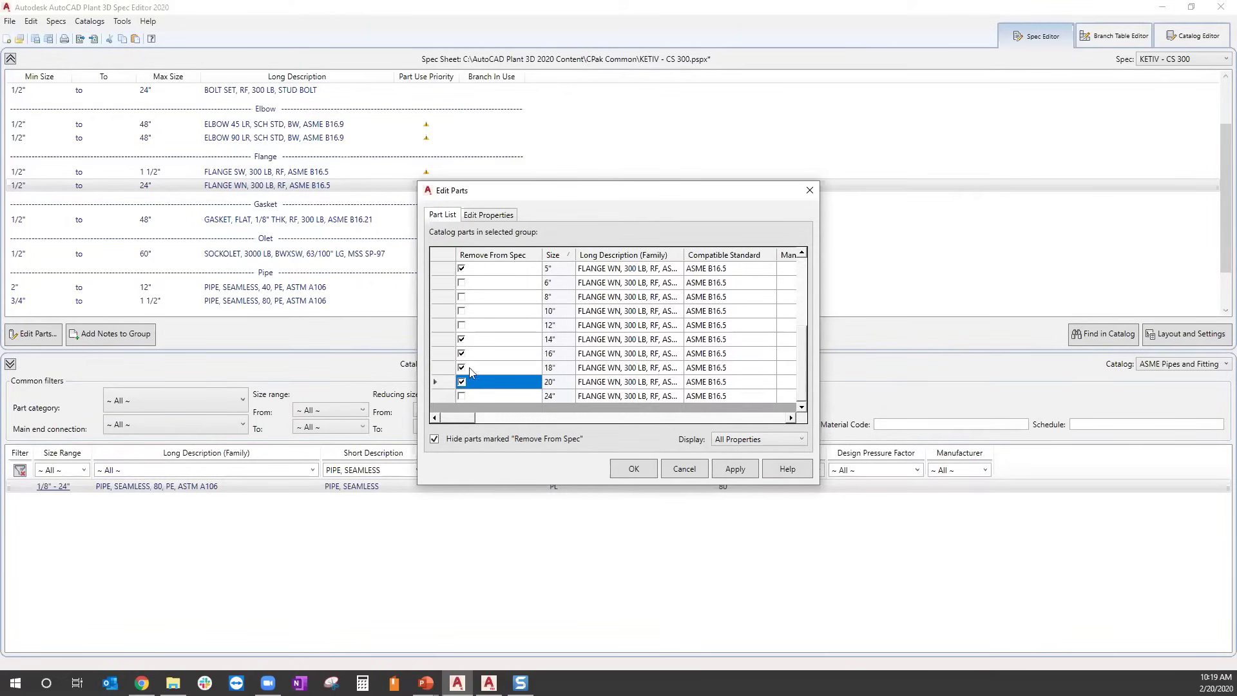
left_click(630, 466)
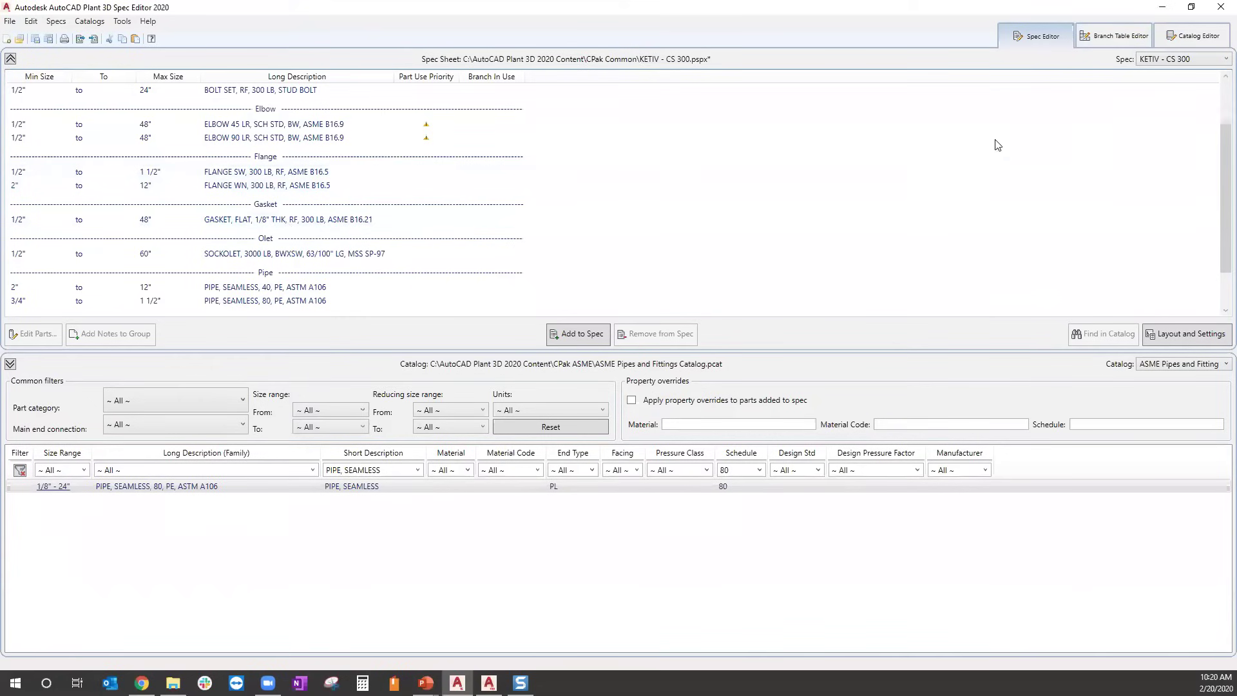
Review which sizes remain in the spec's schedule 40 seamless pipe family.
left_click(147, 287)
double_click(146, 287)
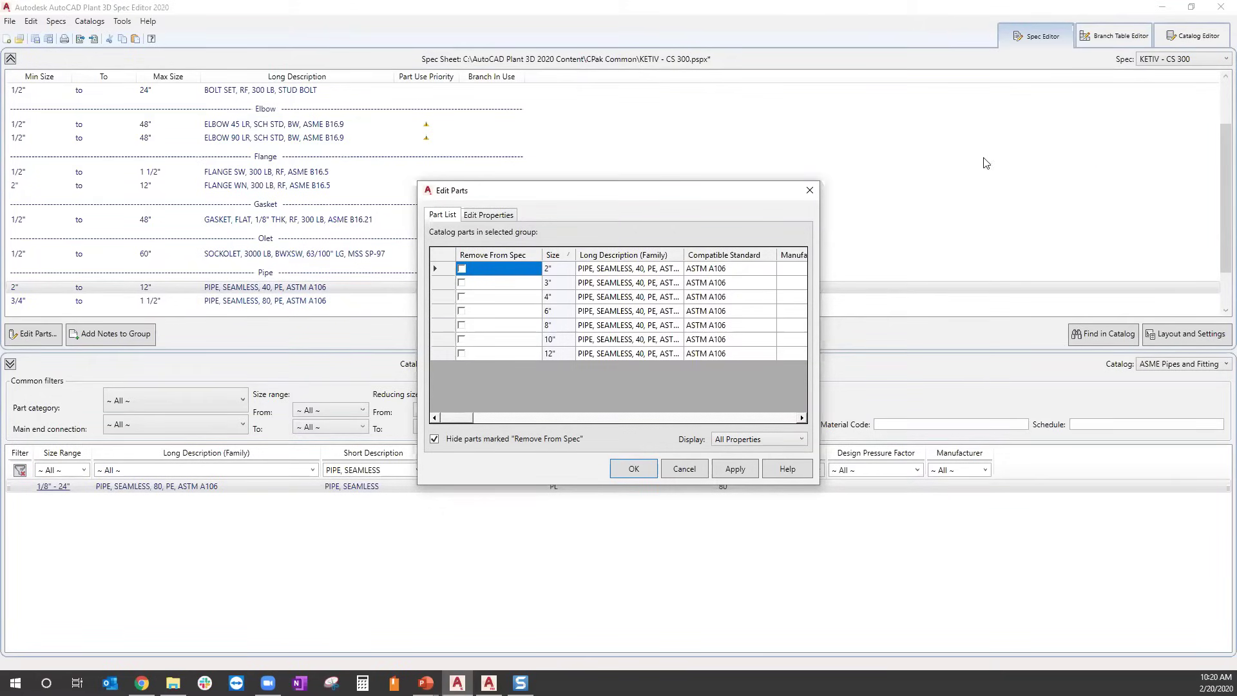
left_click(634, 469)
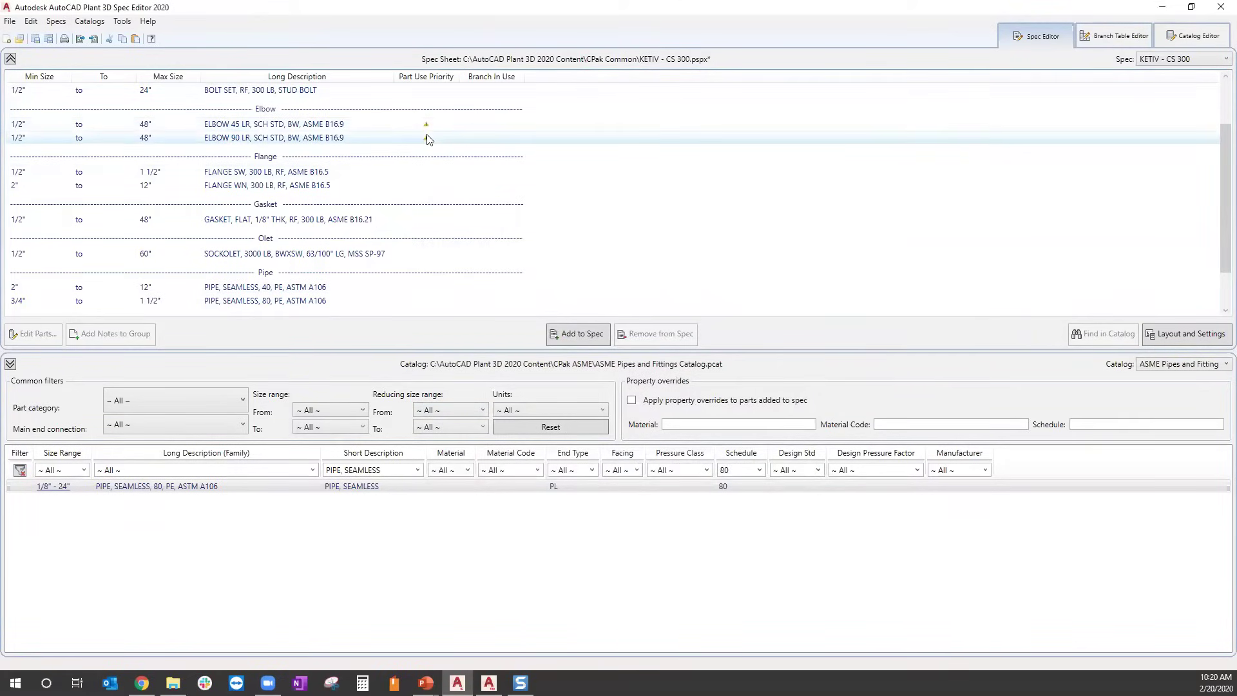
Mark the 30" to 38" and 42" to 48" sizes of the spec's ELBOW 90 LR, SCH STD, BW, ASME B16.9 family for removal.
double_click(150, 139)
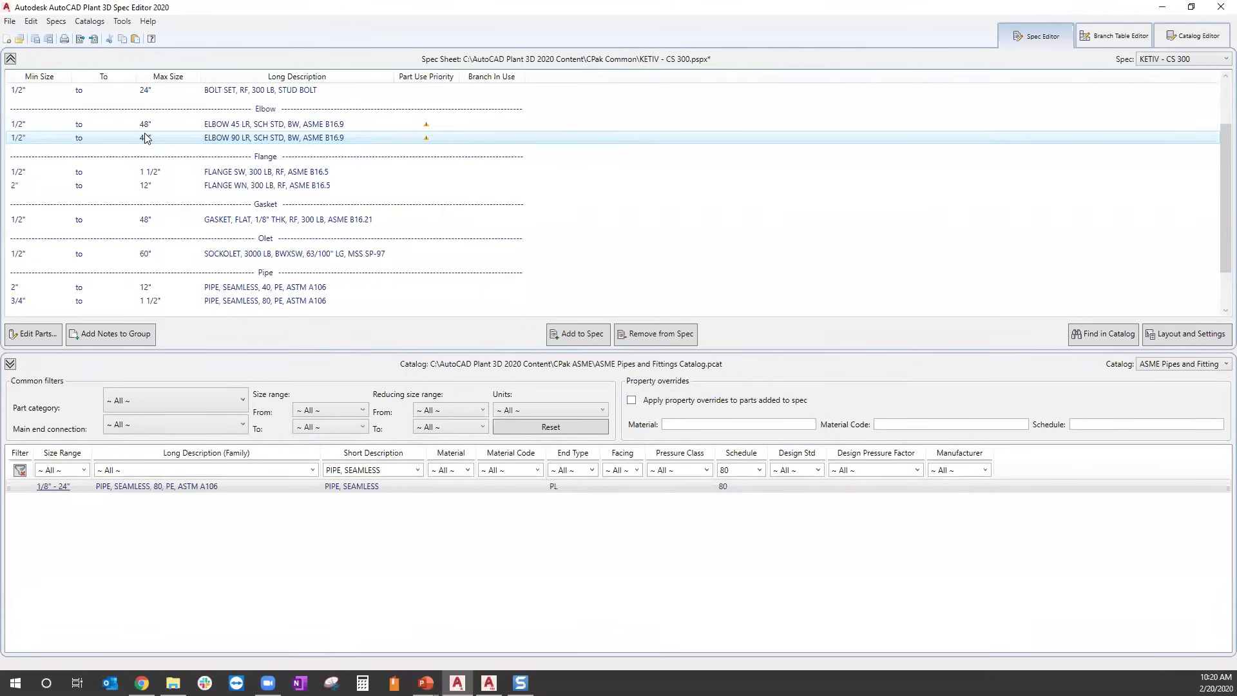
scroll(599, 345, "down", 4)
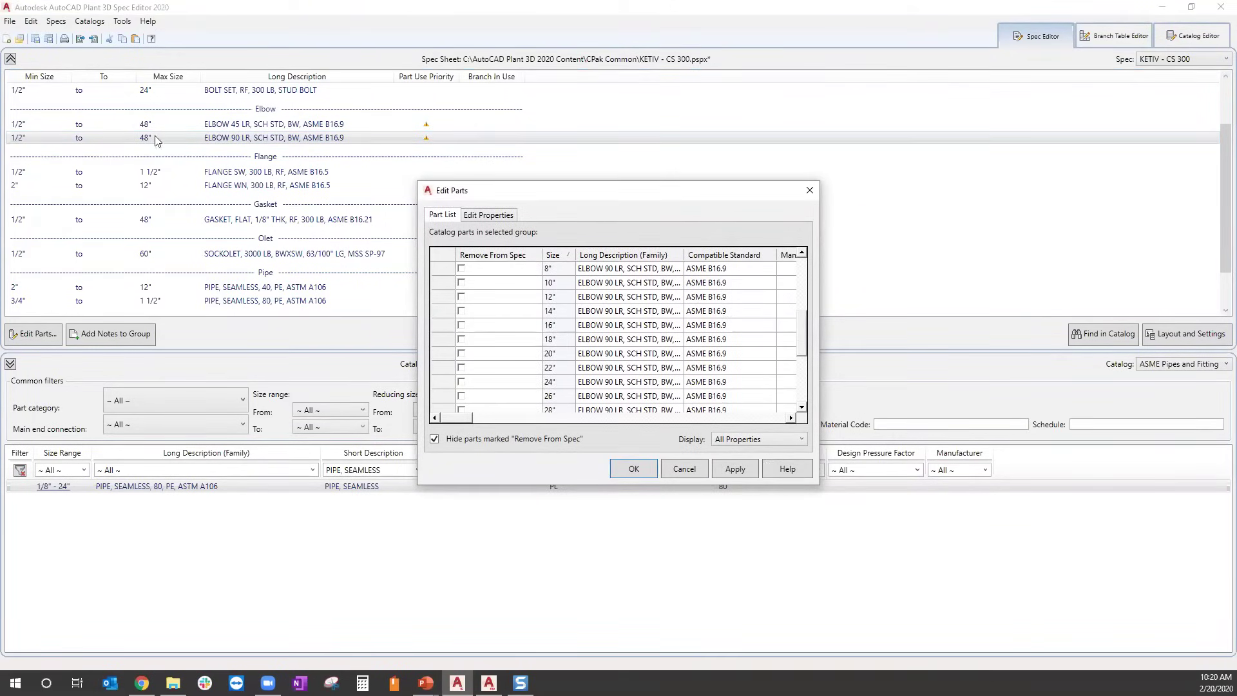
scroll(521, 335, "down", 4)
left_click(462, 410)
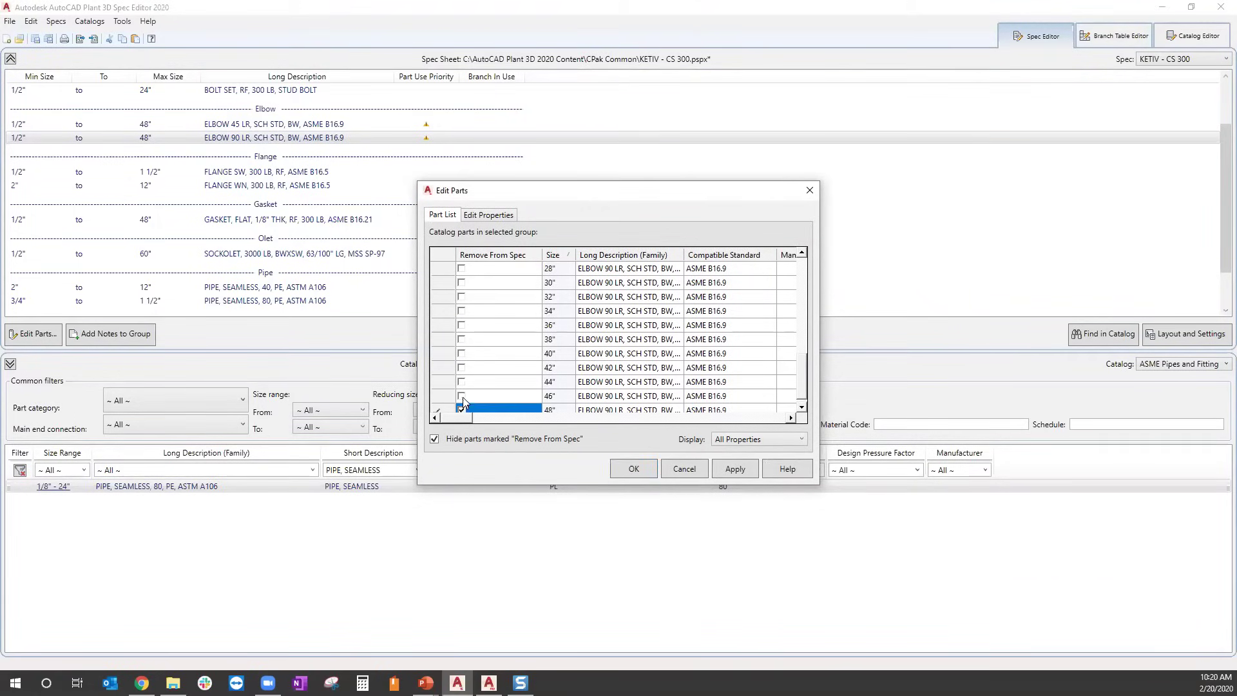
left_click(461, 396)
left_click(462, 382)
left_click(461, 367)
left_click(461, 353)
left_click(461, 339)
left_click(461, 324)
left_click(461, 311)
left_click(462, 297)
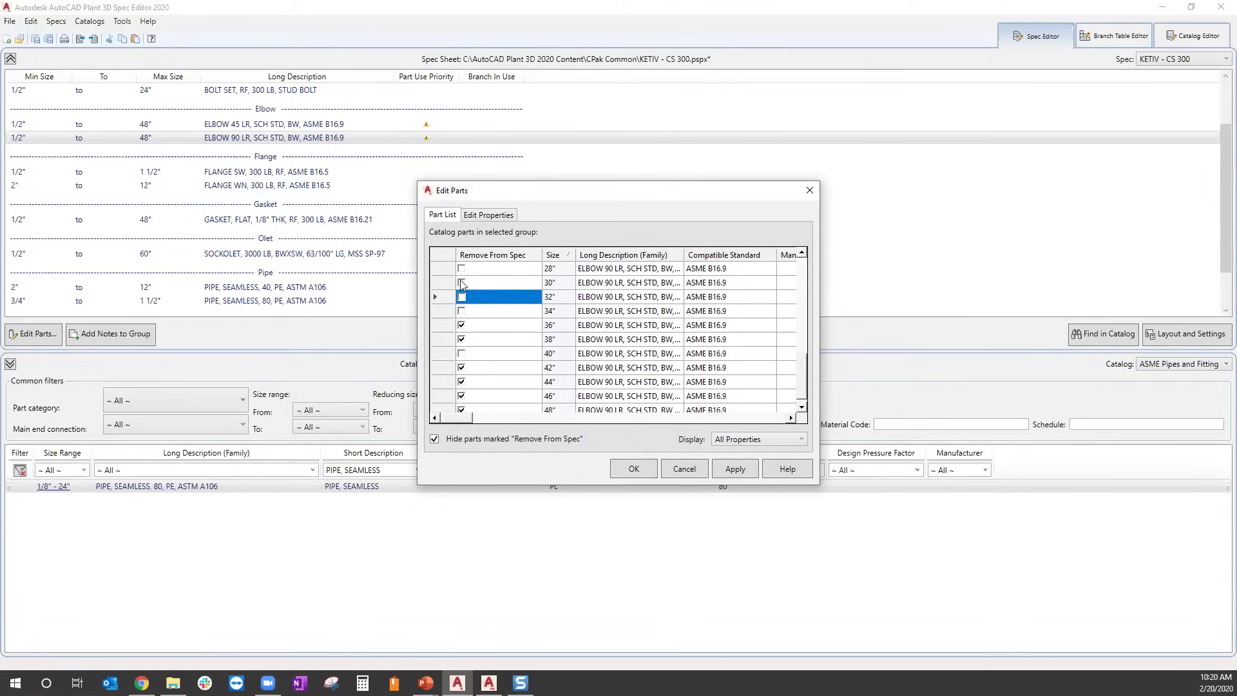
left_click(462, 282)
left_click(461, 296)
left_click(461, 310)
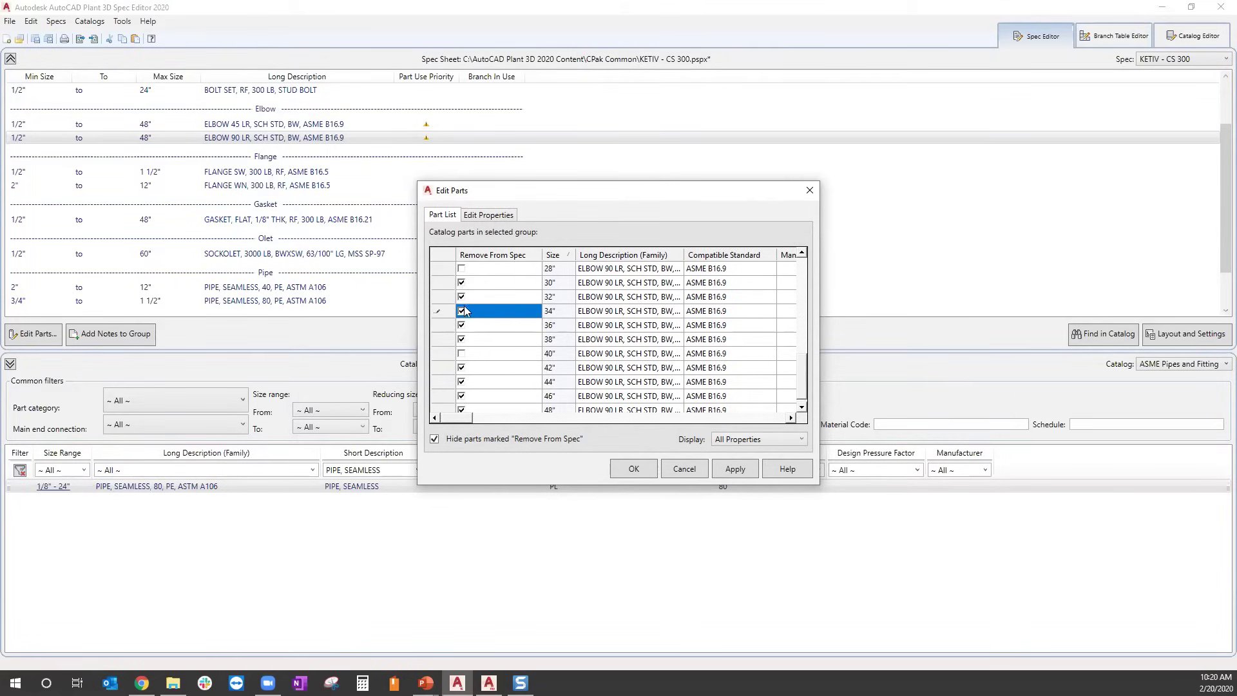
Mark the 14" to 28" sizes of the 90-degree long-radius elbow for removal from the spec.
scroll(465, 304, "up", 1)
left_click(461, 282)
left_click(462, 268)
scroll(477, 297, "up", 3)
left_click(461, 296)
left_click(461, 282)
left_click(461, 268)
scroll(470, 284, "up", 2)
left_click(461, 282)
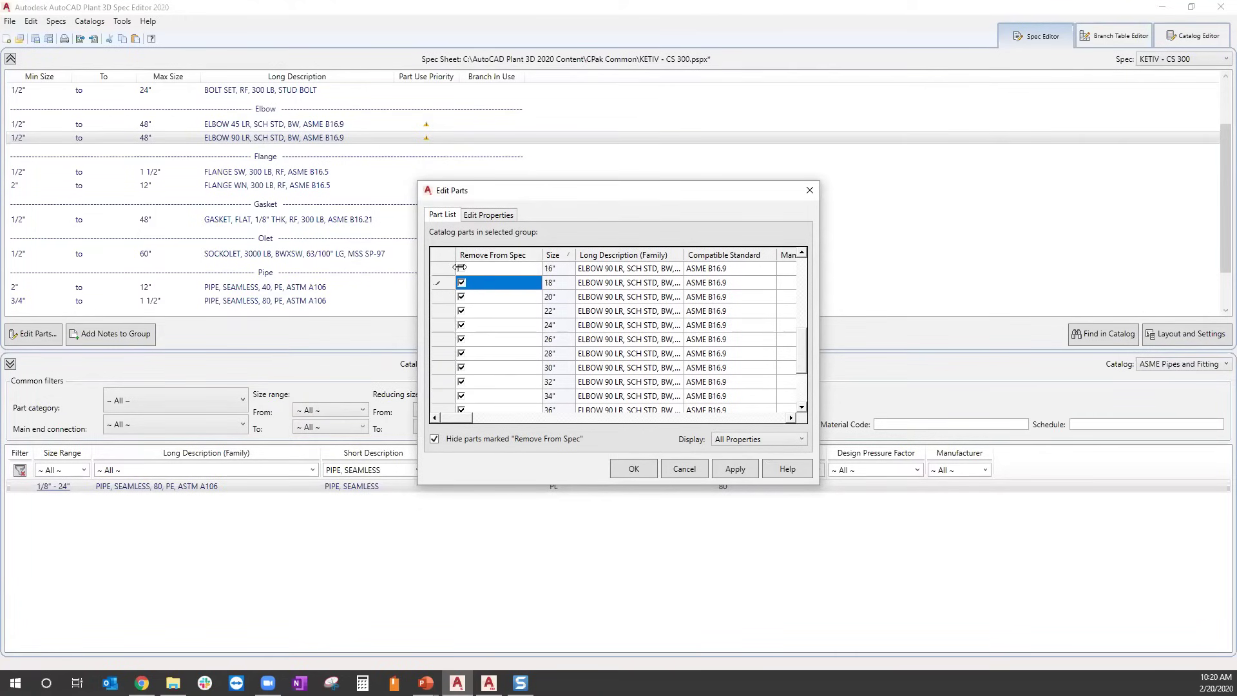
left_click(462, 268)
scroll(478, 307, "up", 4)
left_click(460, 311)
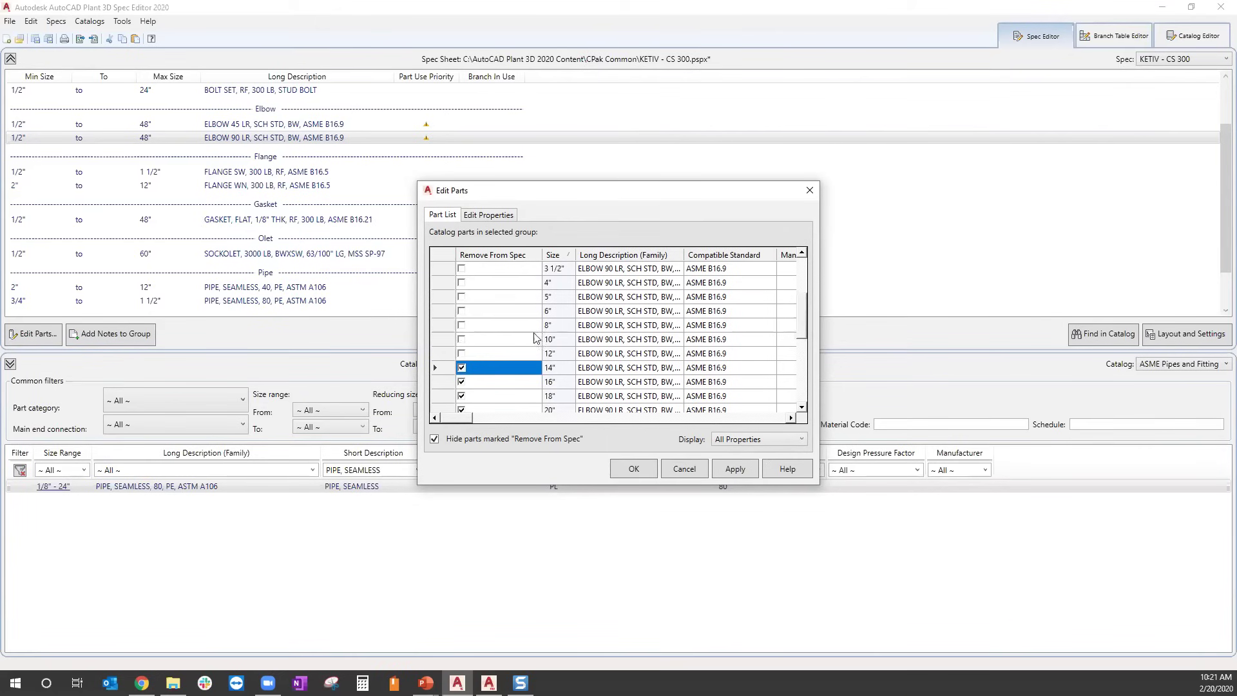
Mark the 5", 3 1/2", 2 1/2" and 1 1/4" sizes of the 90-degree elbow for removal.
left_click(461, 296)
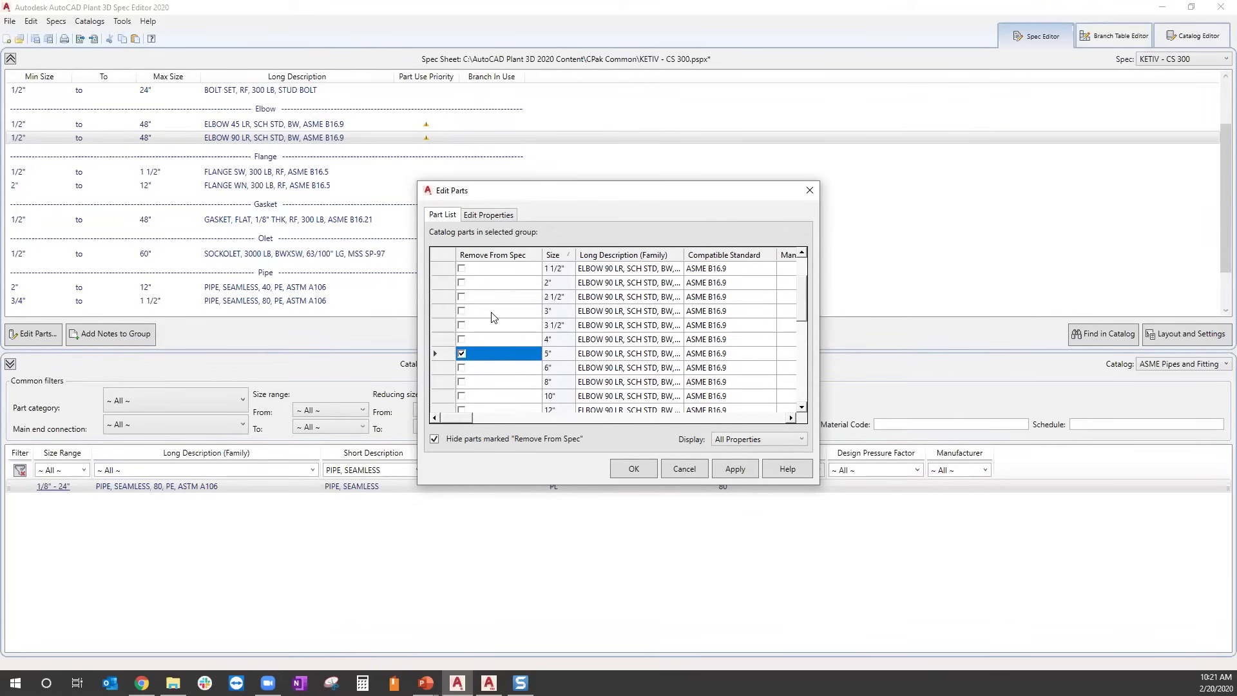
left_click(461, 325)
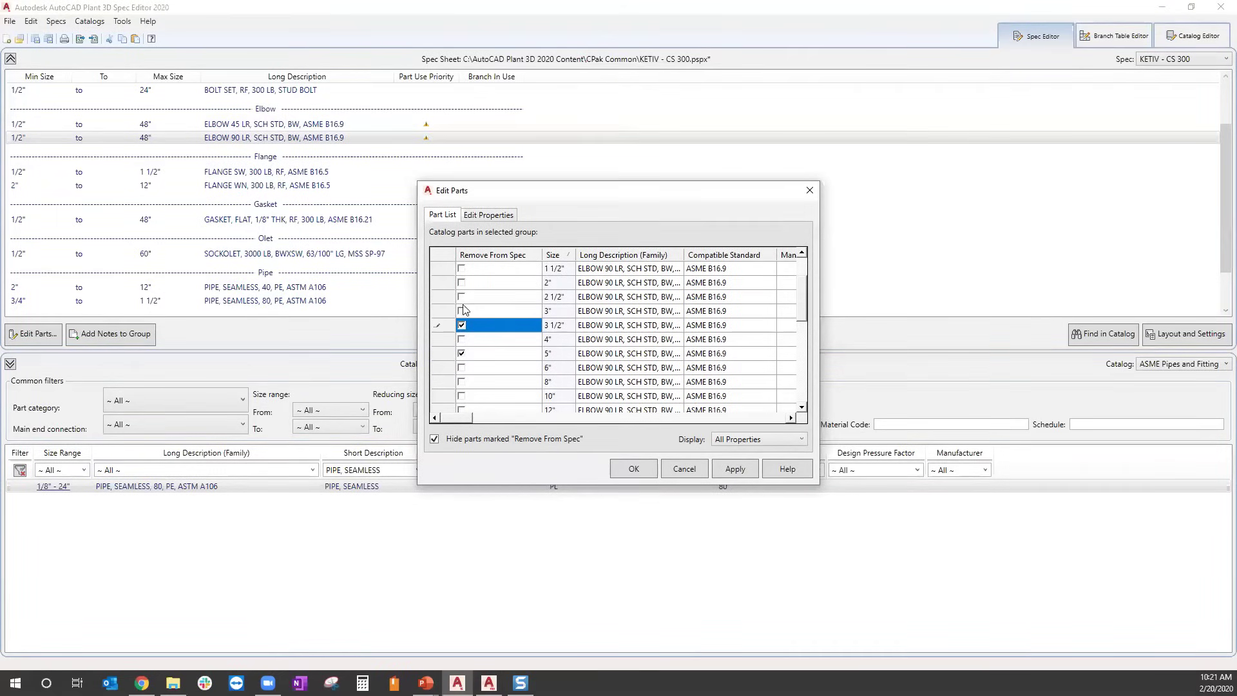
left_click(462, 296)
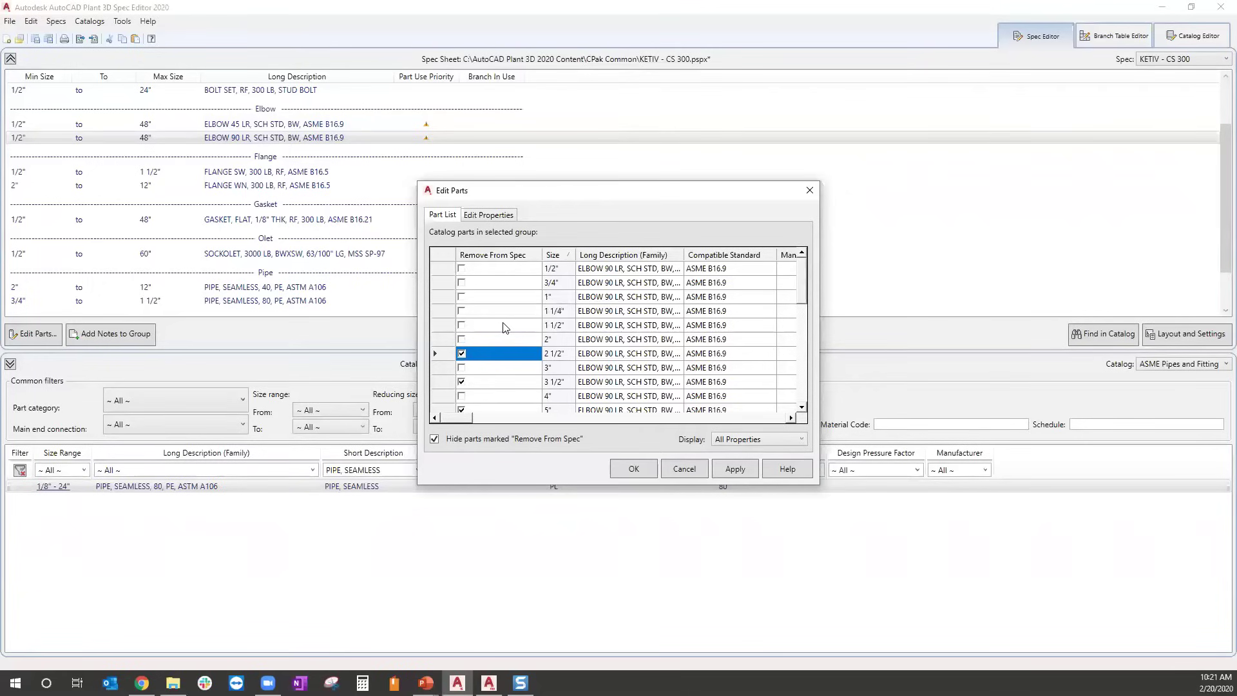
left_click(461, 311)
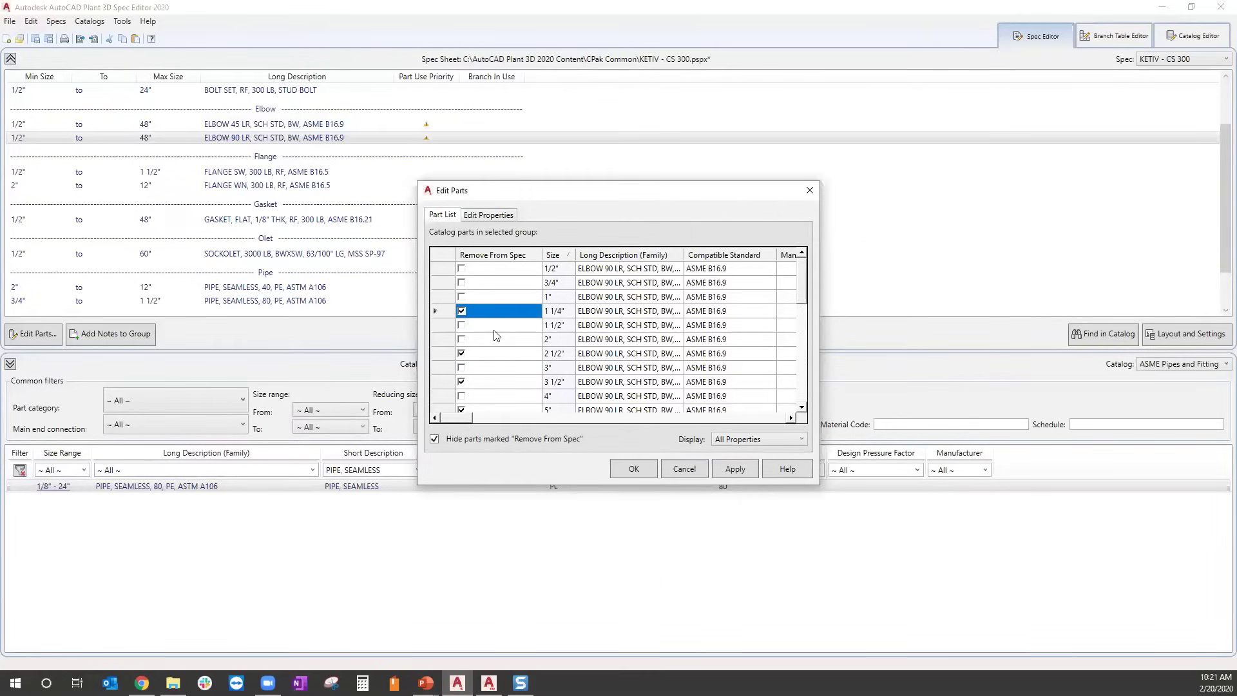
left_click(462, 282)
left_click(461, 268)
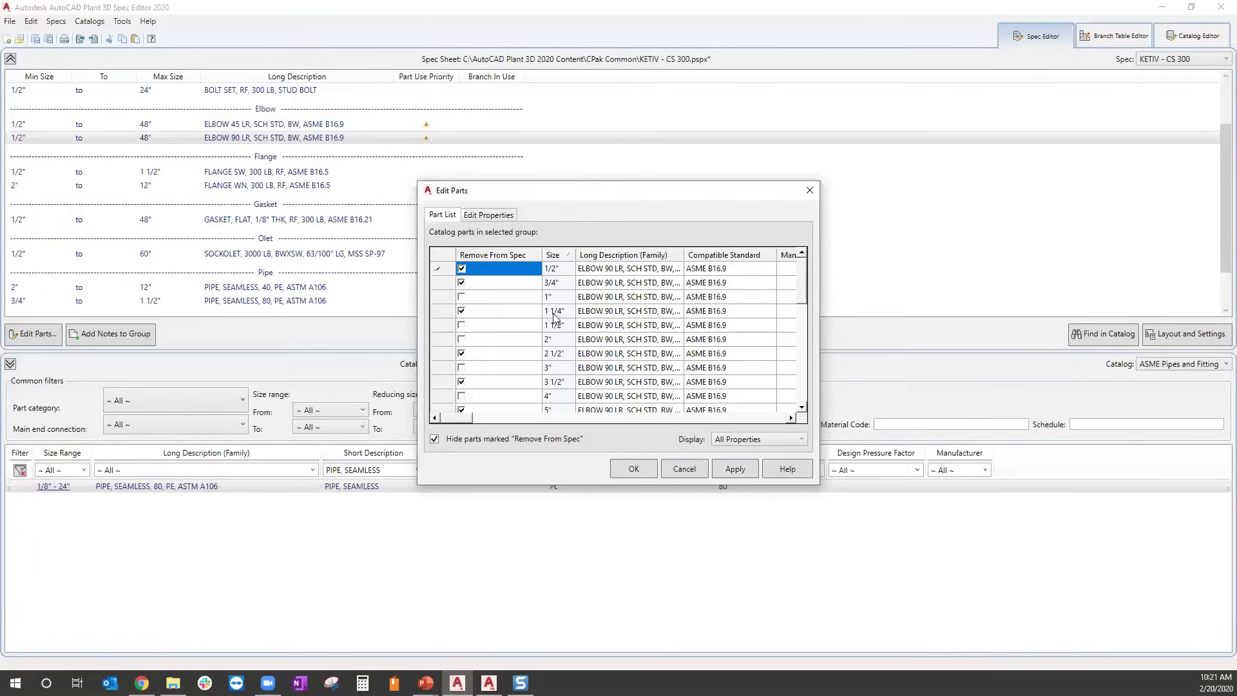
left_click(461, 282)
left_click(461, 268)
Apply the marked removals to the 90-degree elbow, and also remove its 40" size from the spec.
left_click(463, 311)
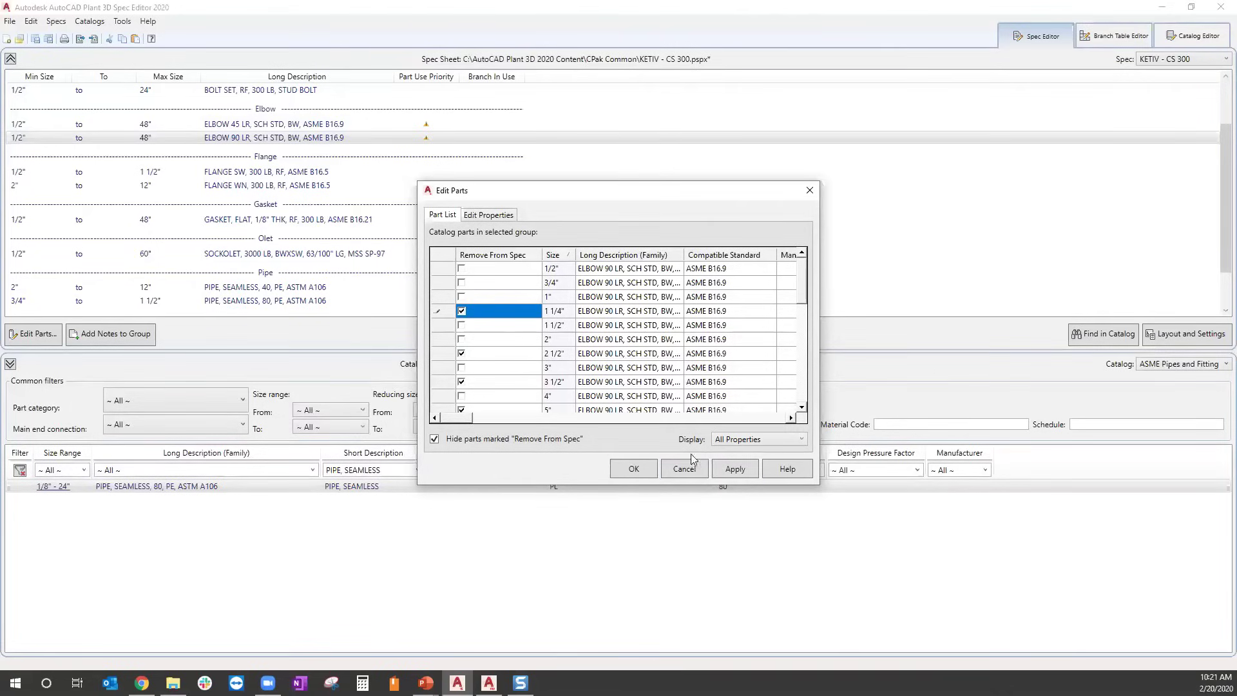
left_click(632, 471)
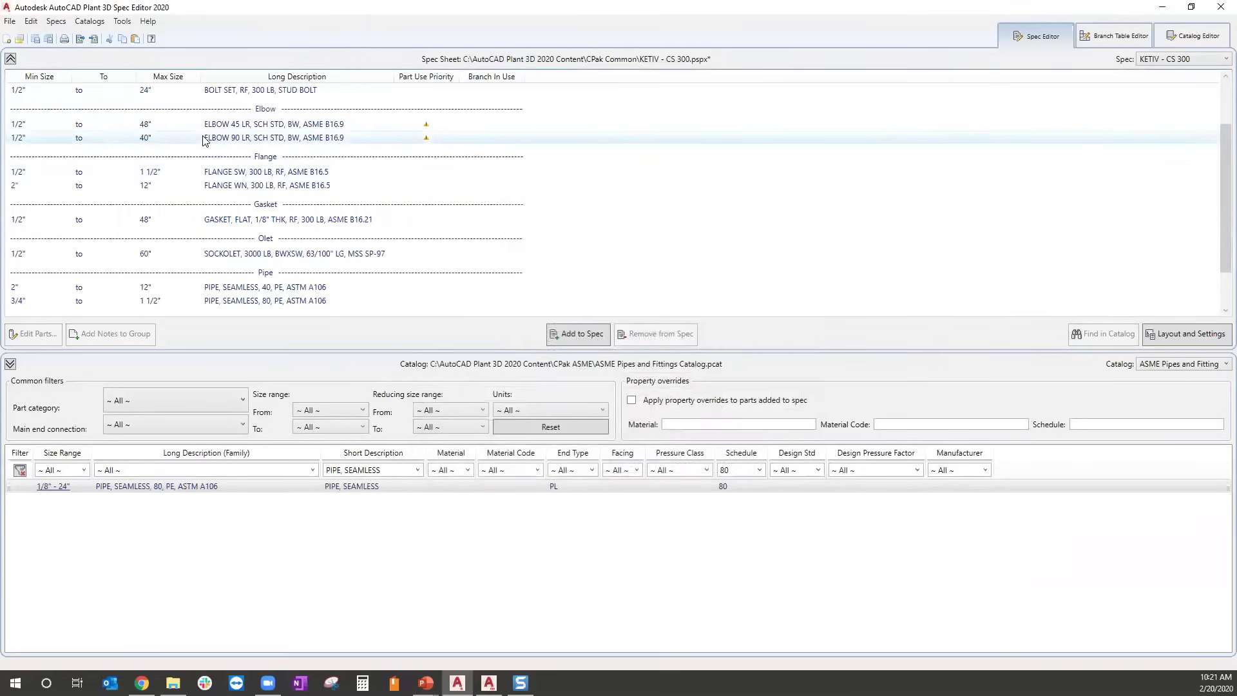
double_click(176, 137)
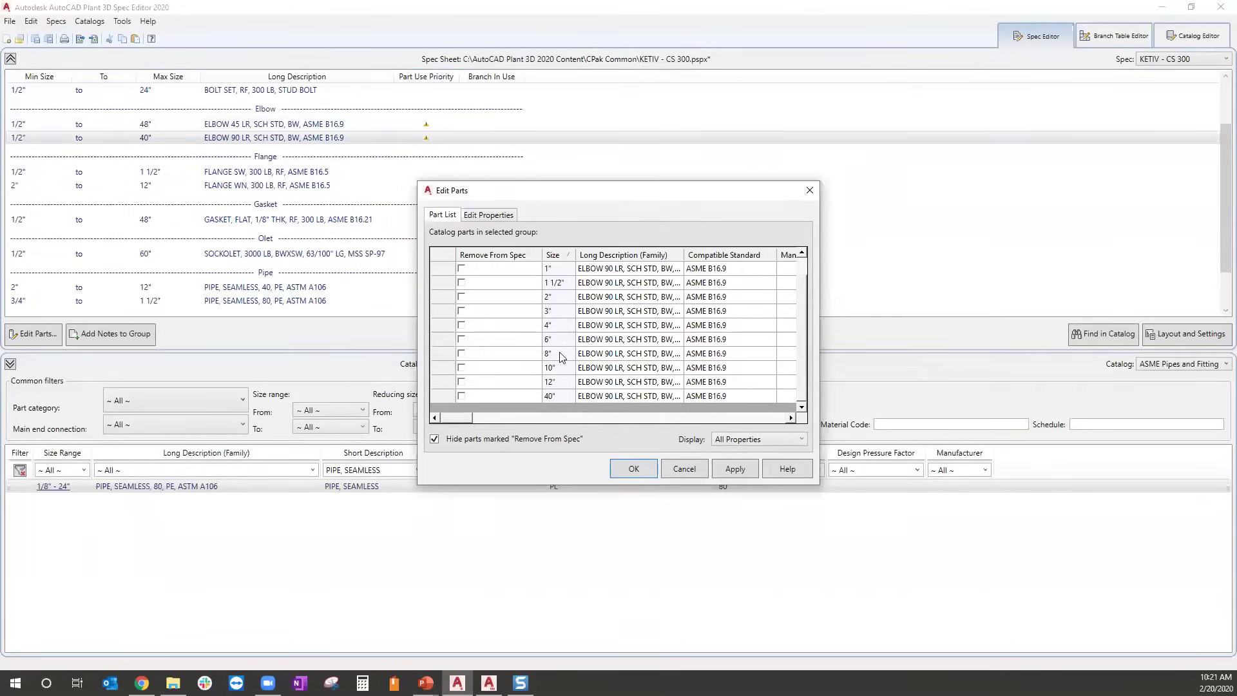
left_click(461, 396)
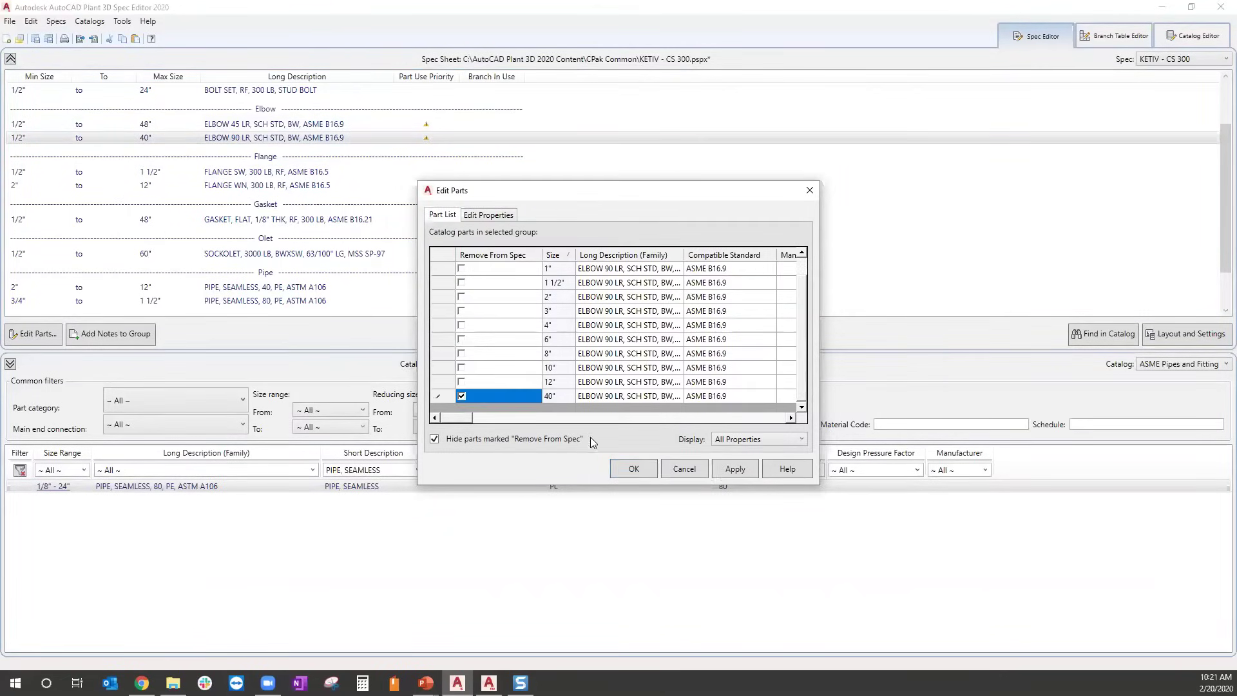
left_click(628, 468)
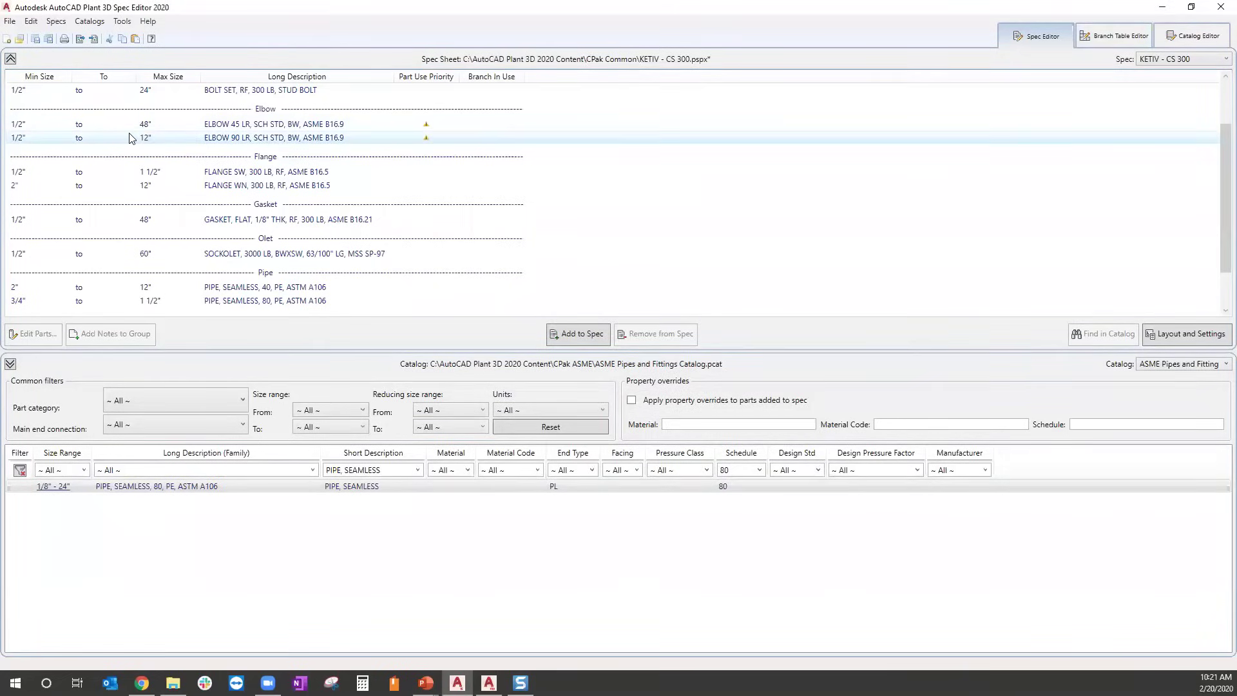
Mark the 1 1/4", 2 1/2", 3 1/2" and 5" sizes of the spec's ELBOW 45 LR, SCH STD, BW, ASME B16.9 family for removal.
left_click(144, 125)
double_click(143, 125)
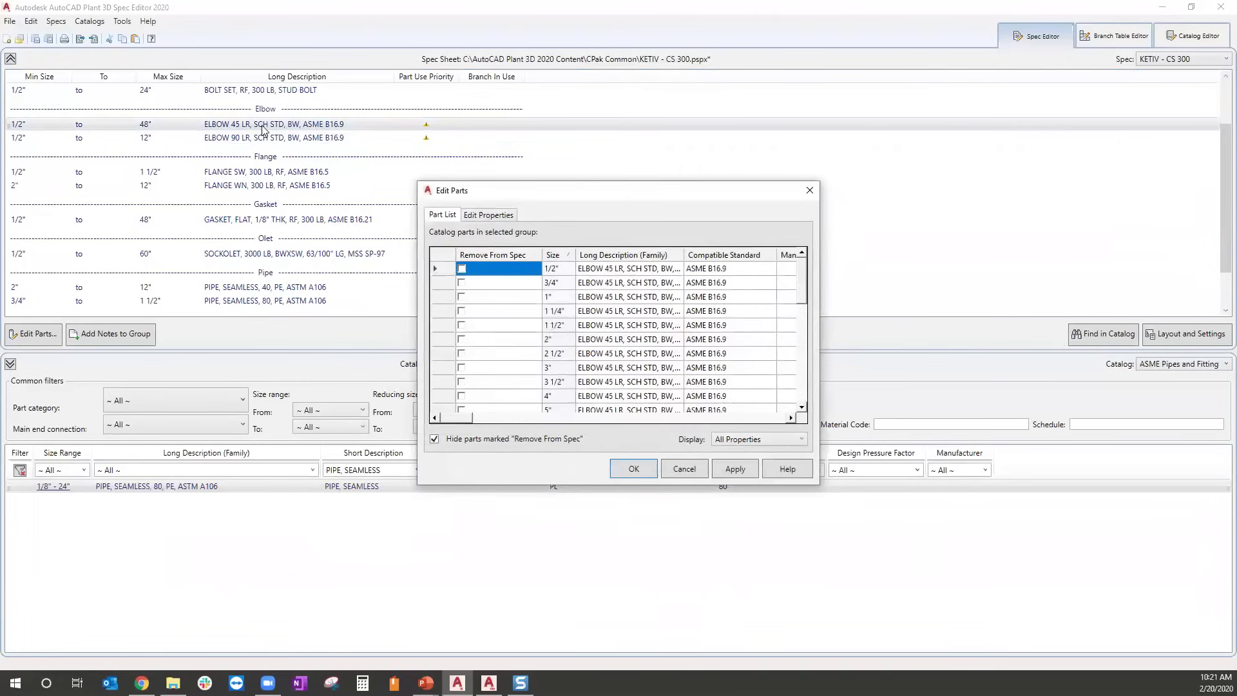
left_click(462, 311)
left_click(461, 353)
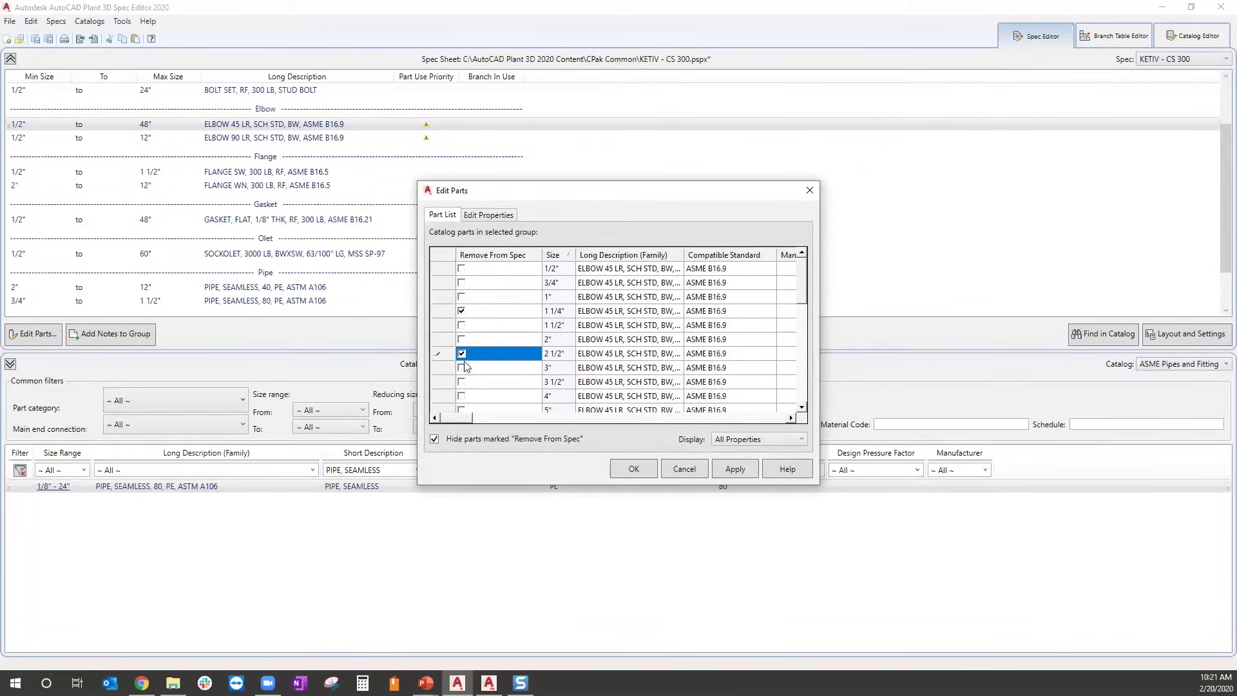
left_click(463, 382)
scroll(475, 338, "down", 2)
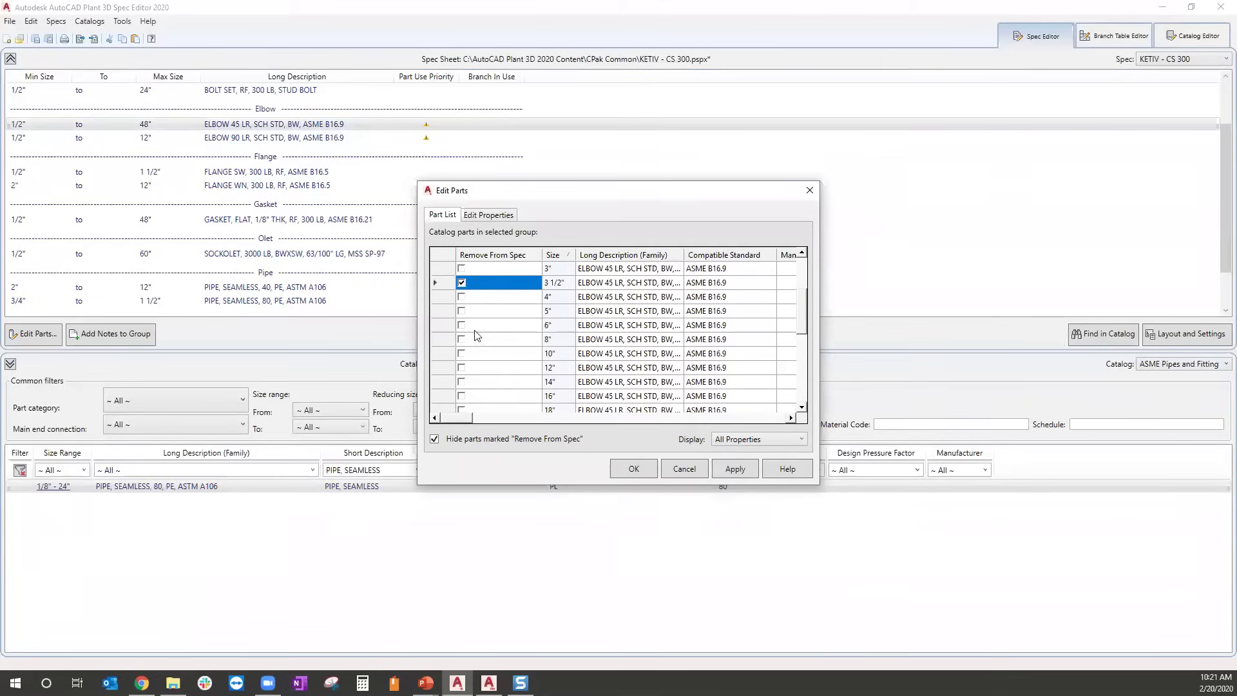
left_click(462, 311)
Mark the 14" to 22" sizes of the 45-degree long-radius elbow for removal from the spec.
left_click(461, 353)
left_click(462, 368)
left_click(461, 382)
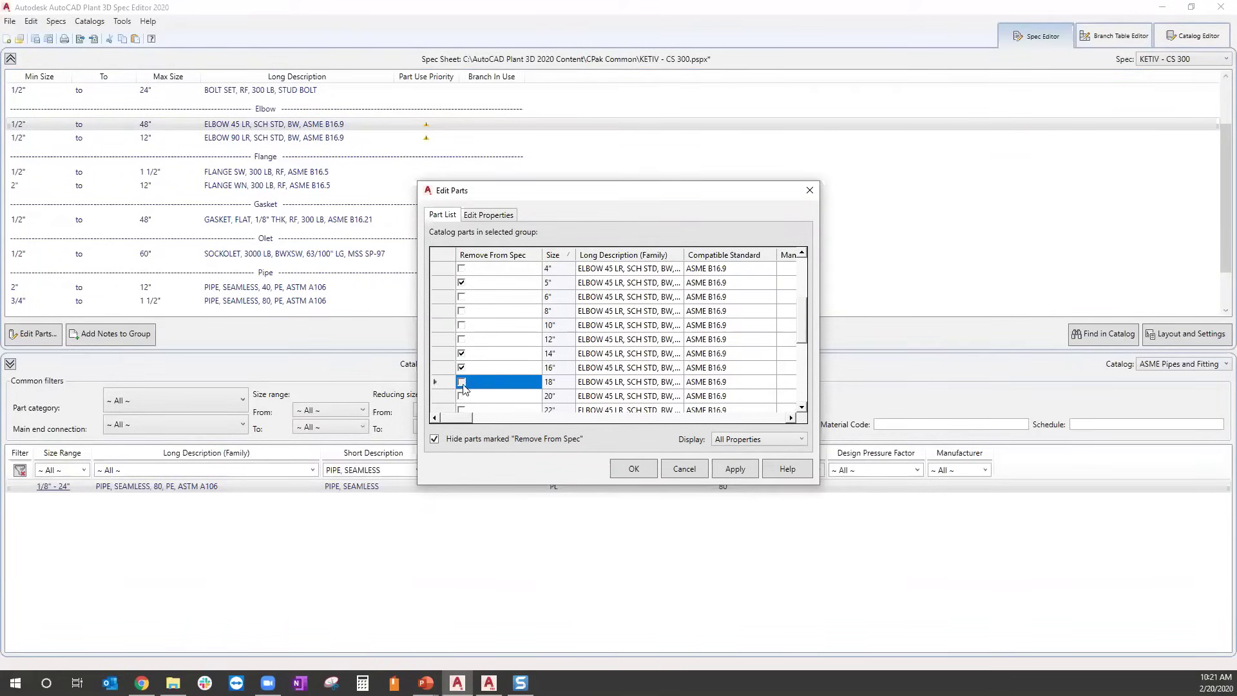
left_click(461, 396)
left_click(462, 410)
scroll(474, 339, "down", 1)
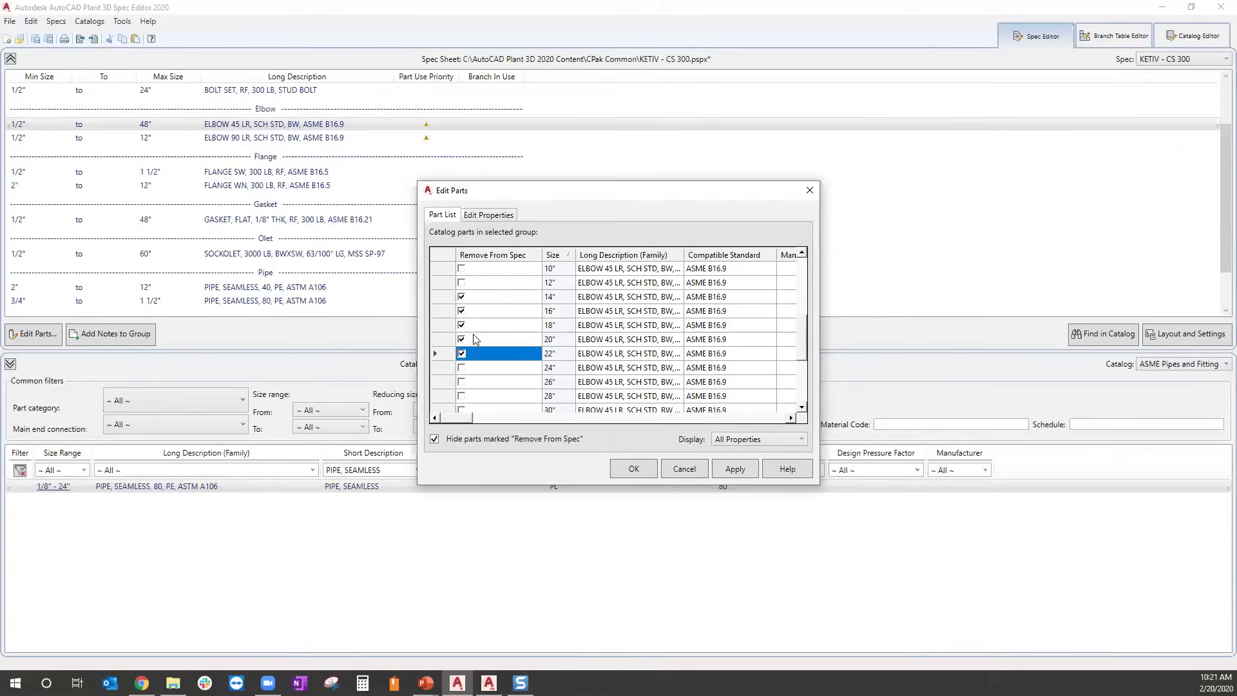
Mark the 24" to 40" sizes of the 45-degree long-radius elbow for removal from the spec.
left_click(462, 367)
left_click(461, 382)
left_click(461, 397)
left_click(462, 409)
scroll(472, 367, "down", 2)
left_click(461, 339)
left_click(462, 353)
left_click(461, 367)
left_click(462, 382)
left_click(462, 396)
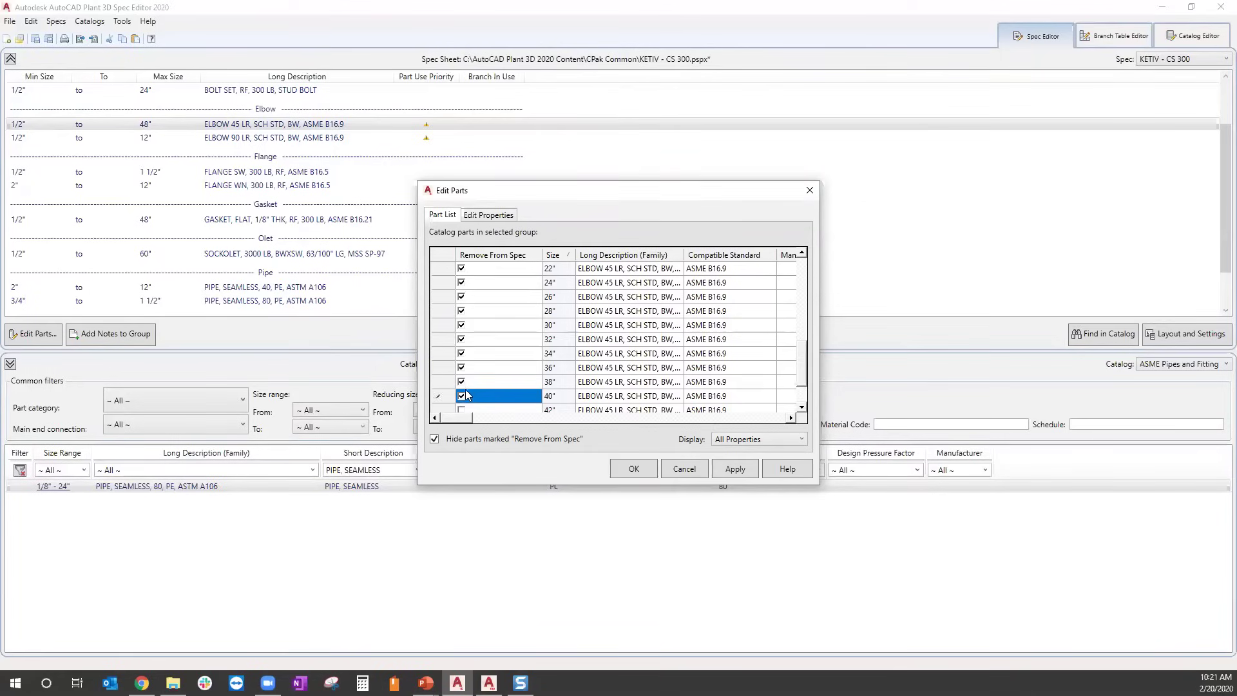
Mark the 42" to 48" sizes of the 45-degree elbow for removal and apply the marked removals to the spec.
scroll(462, 381, "down", 1)
left_click(461, 368)
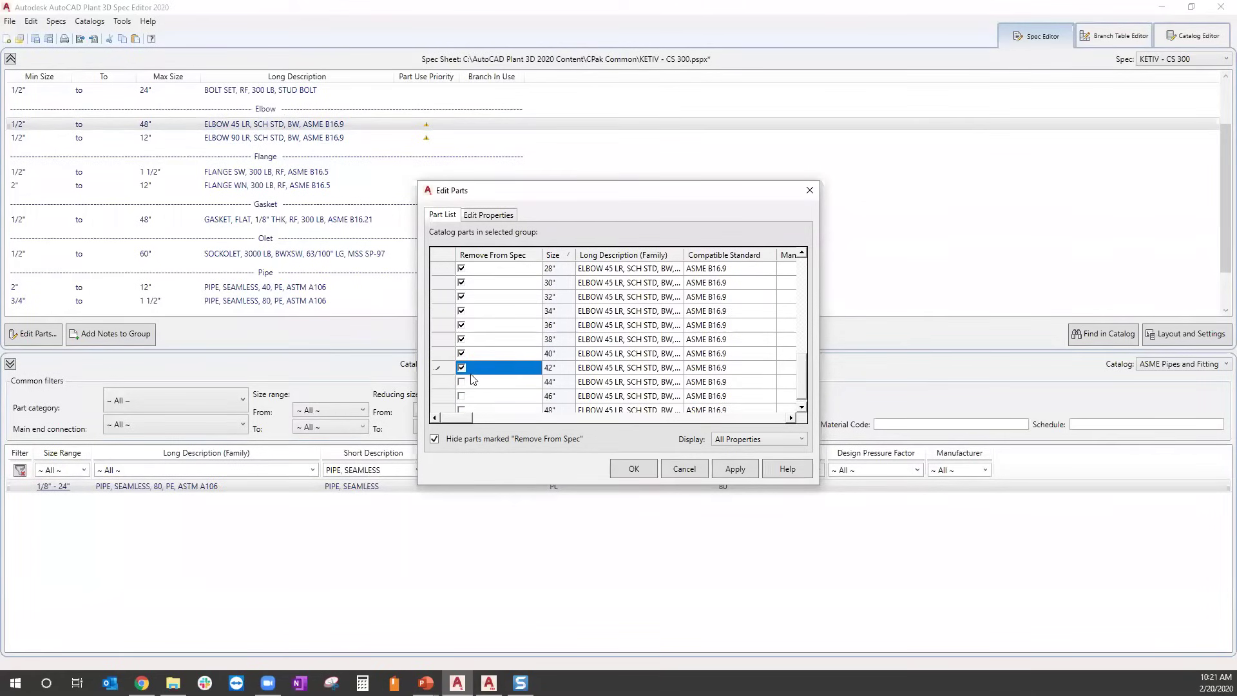
scroll(461, 370, "down", 1)
left_click(465, 371)
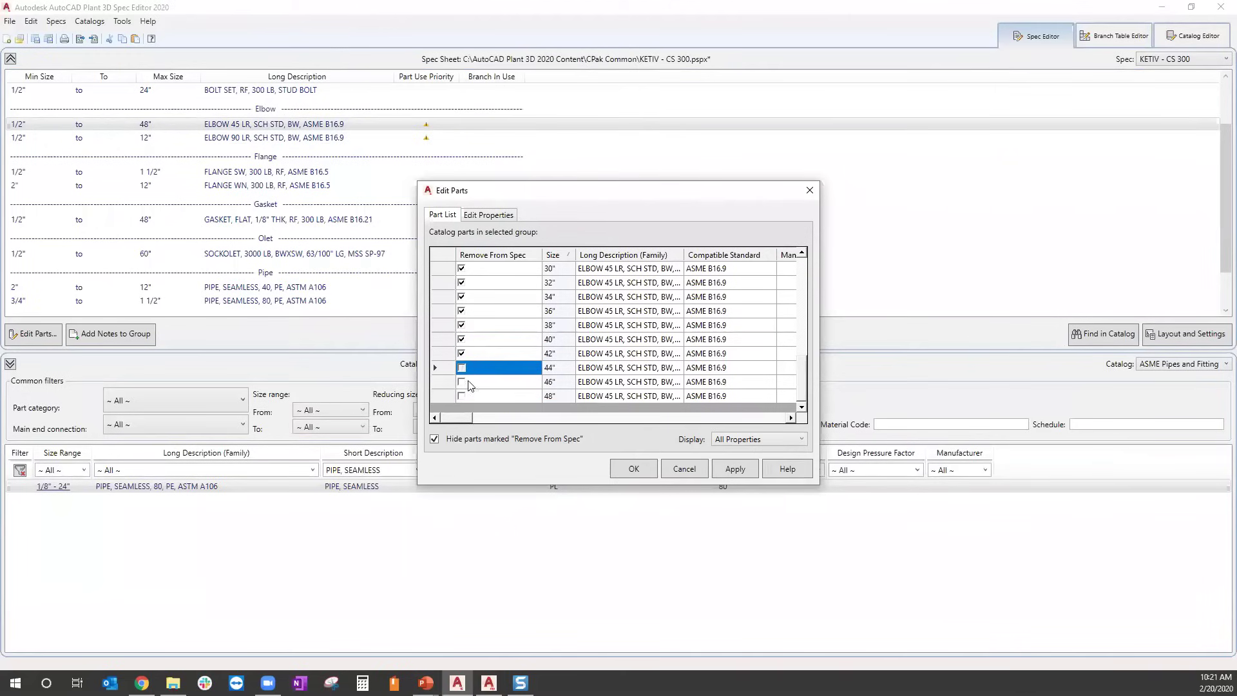
left_click(462, 382)
left_click(462, 395)
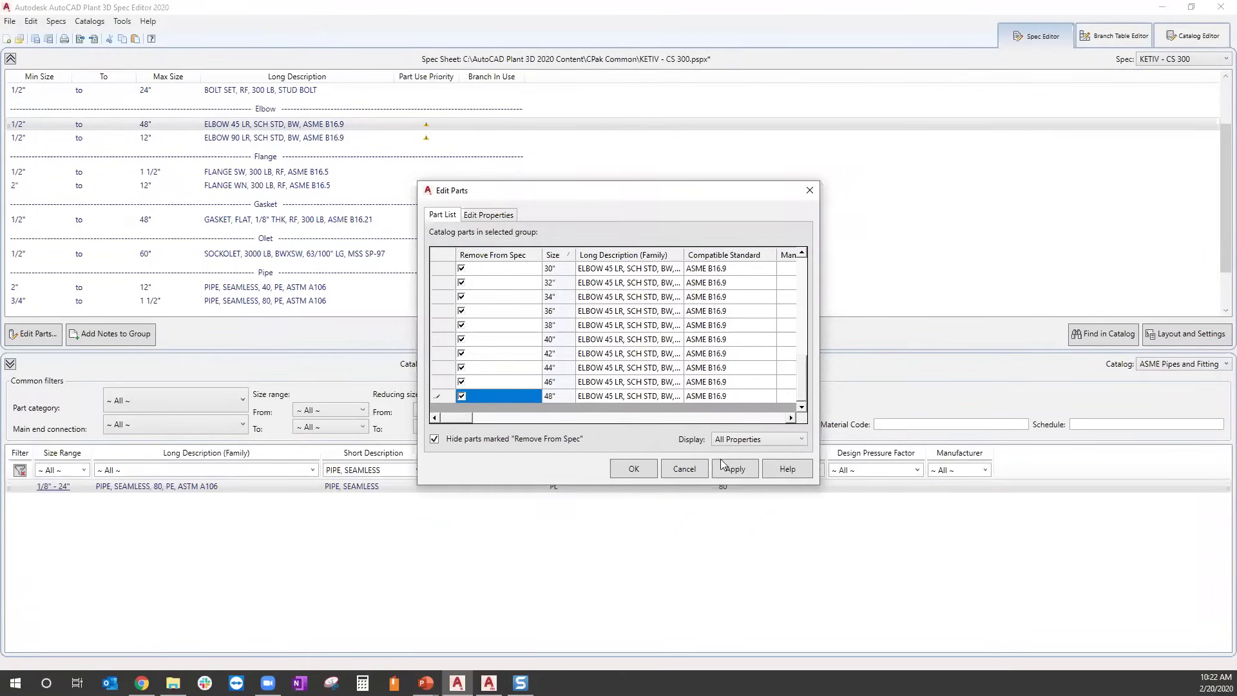
left_click(734, 469)
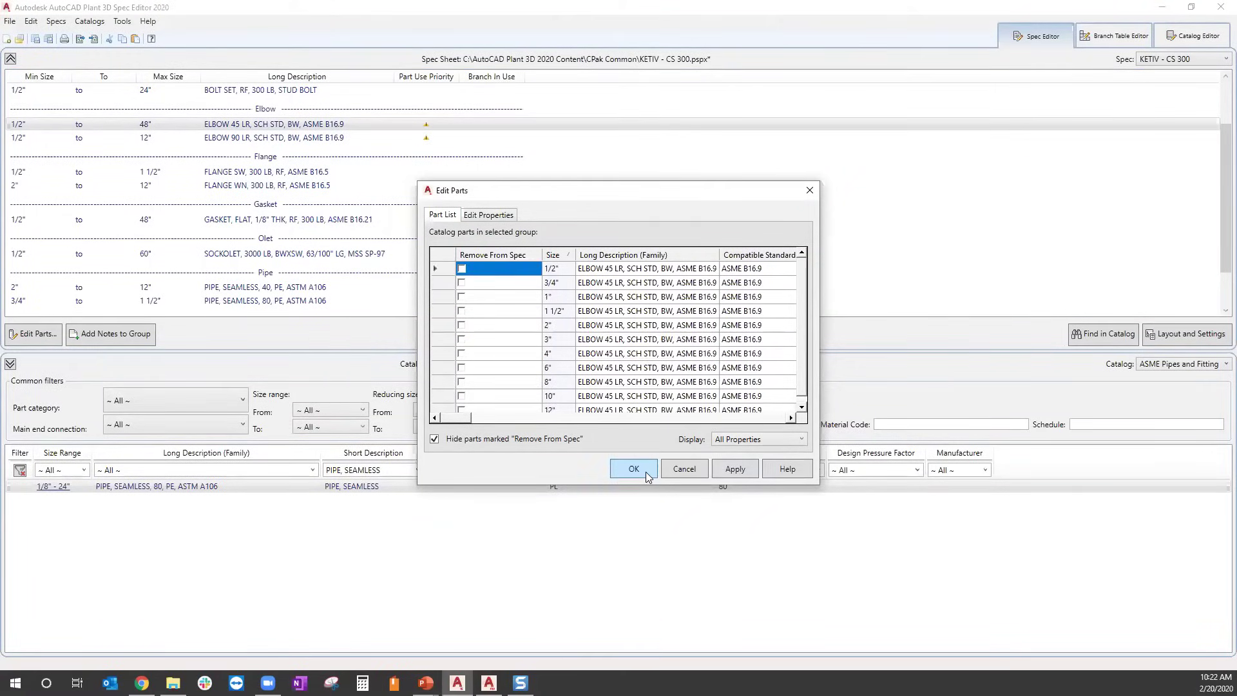
left_click(633, 468)
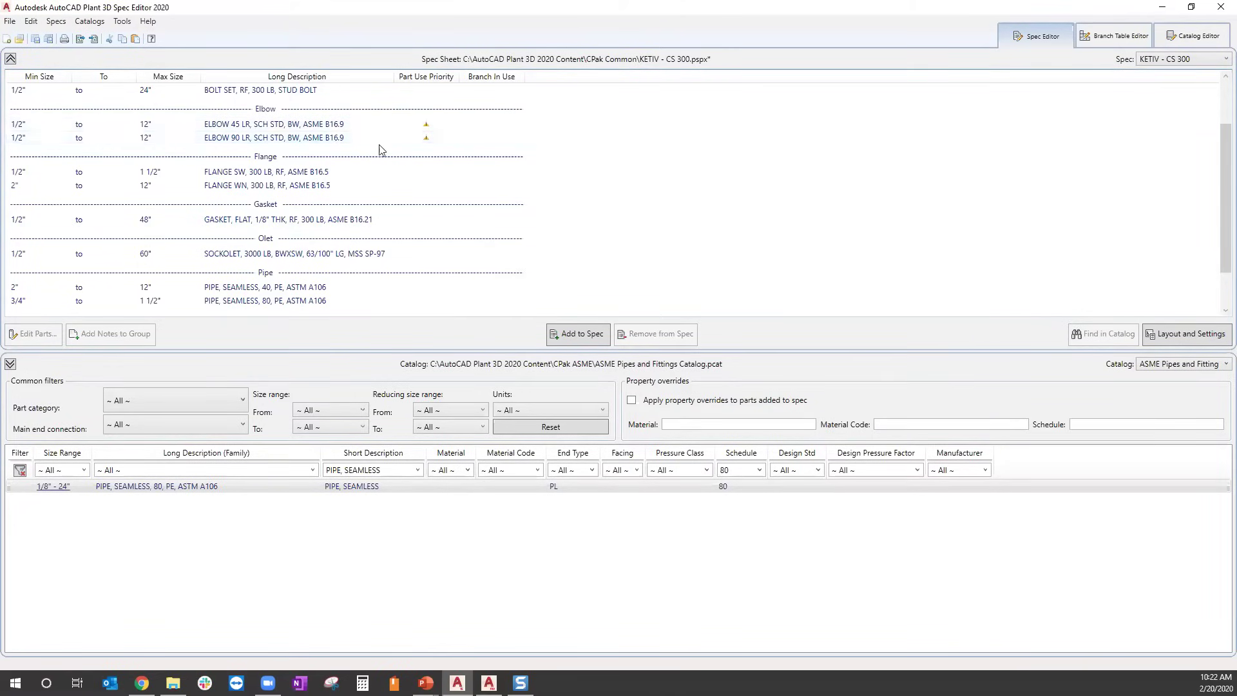
In the elbow group's part use priority, rank ELBOW 90 LR above ELBOW 45 LR for the 1/2" size.
left_click(427, 124)
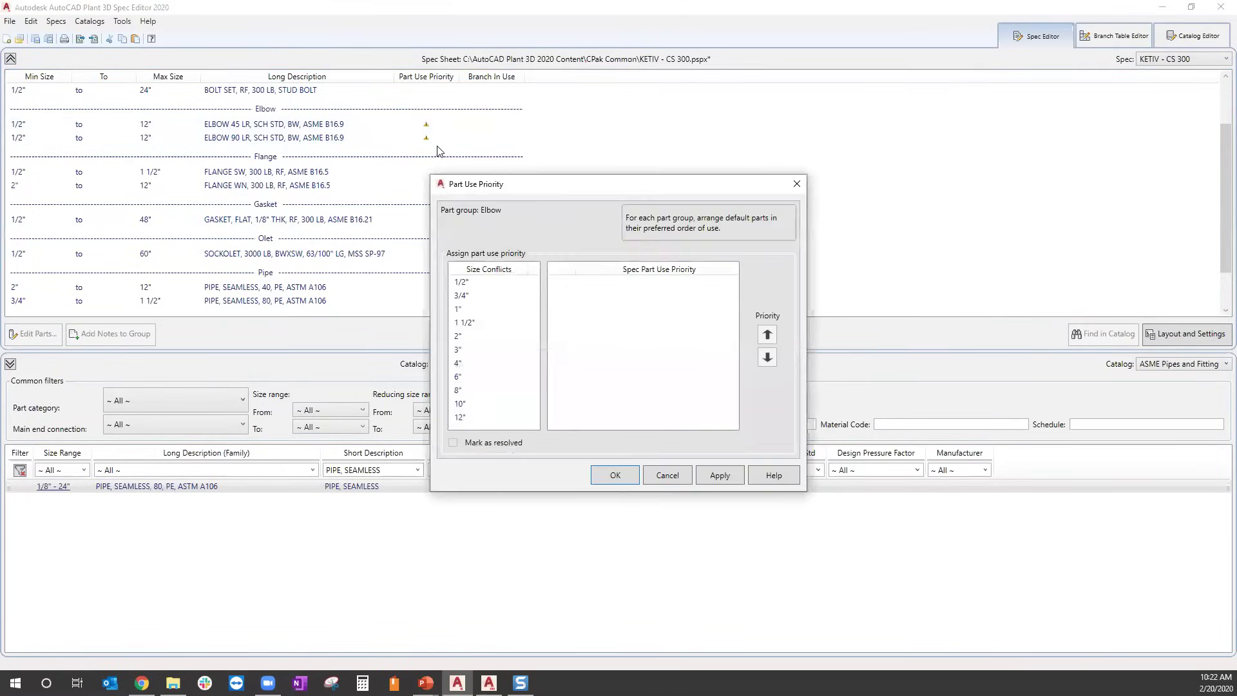
left_click(483, 282)
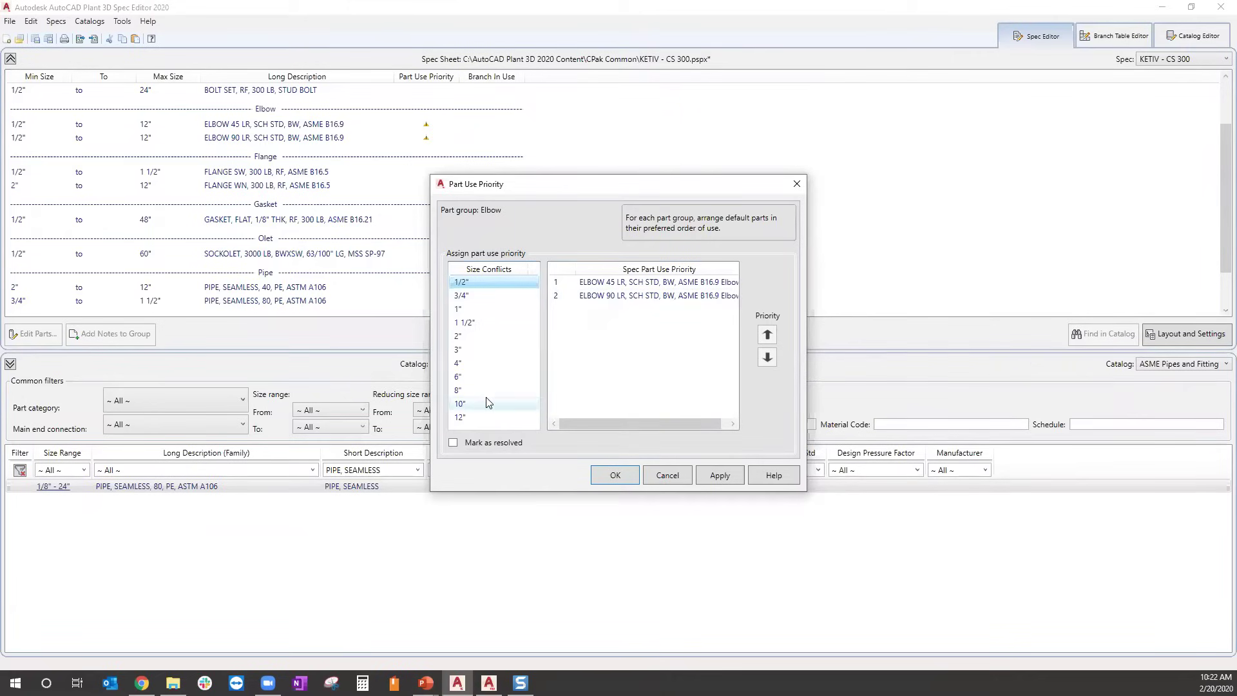
left_click(632, 297)
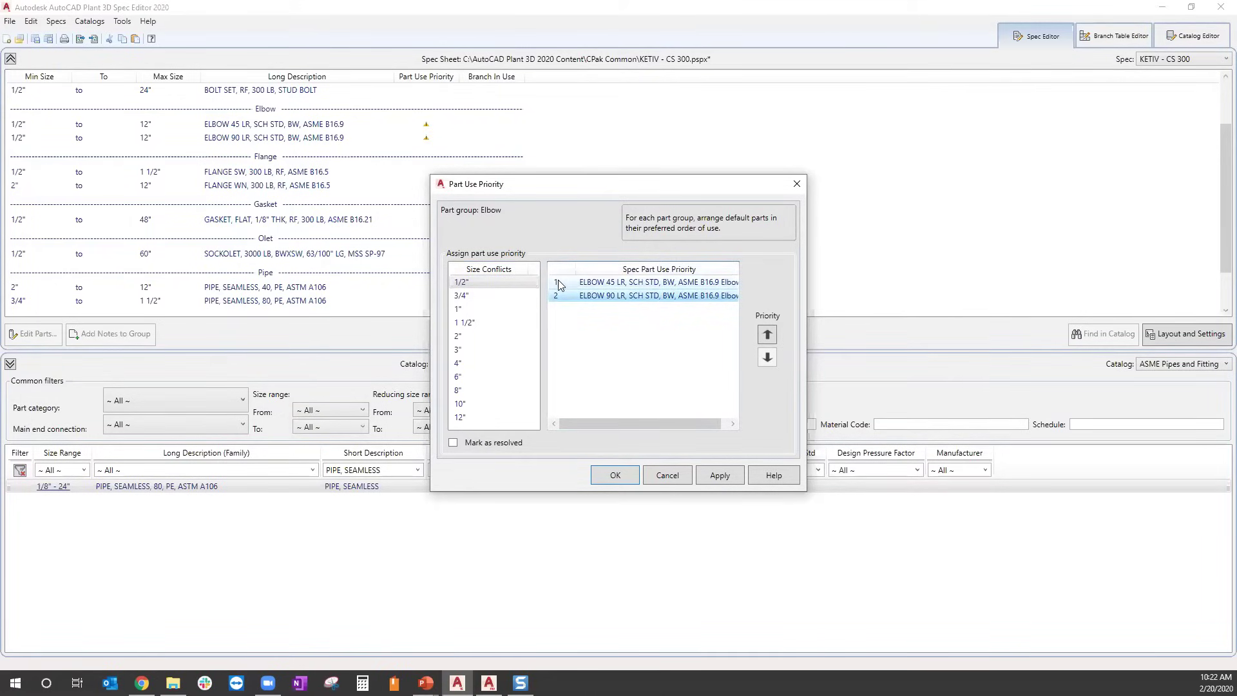
left_click(768, 335)
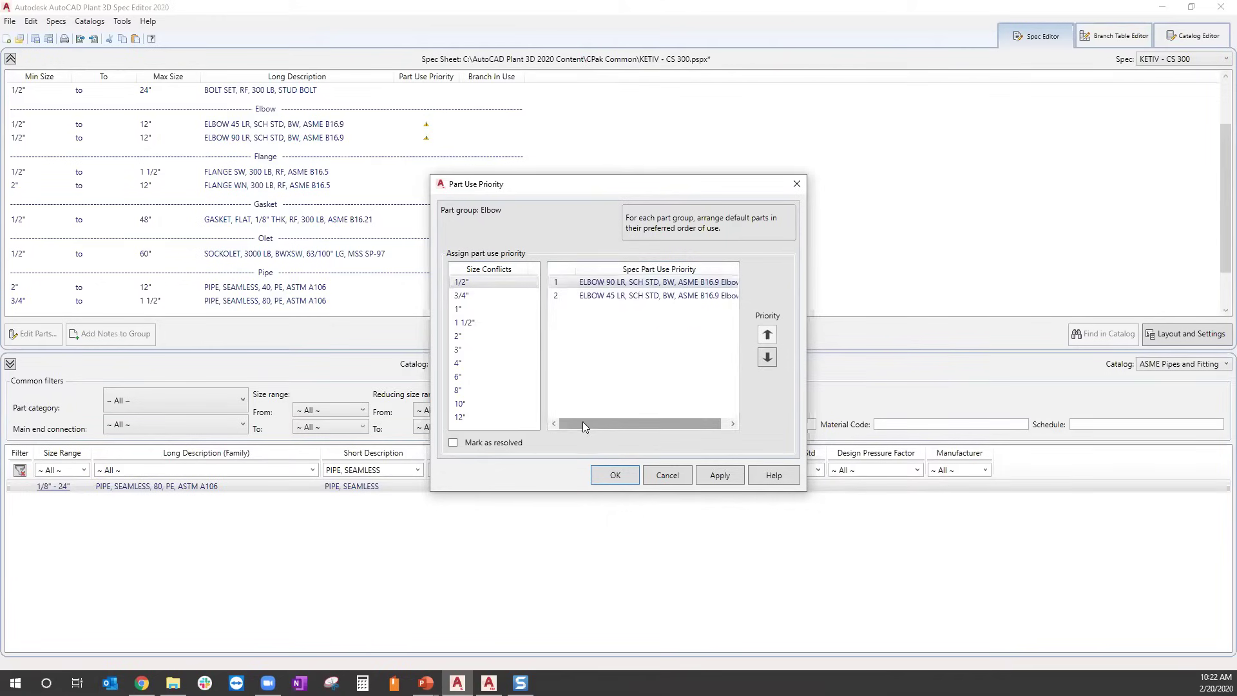
Rank ELBOW 90 LR above ELBOW 45 LR for the 3/4" and 1" sizes.
left_click(461, 295)
left_click(621, 296)
left_click(767, 334)
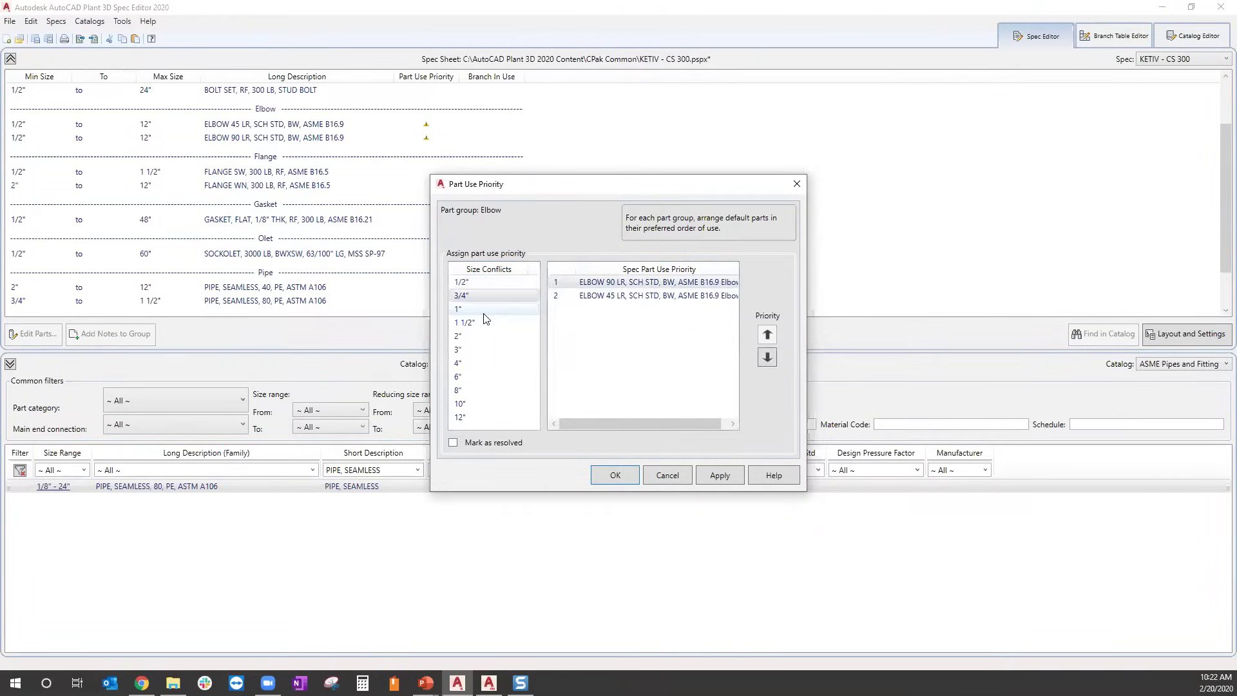
left_click(471, 309)
left_click(616, 297)
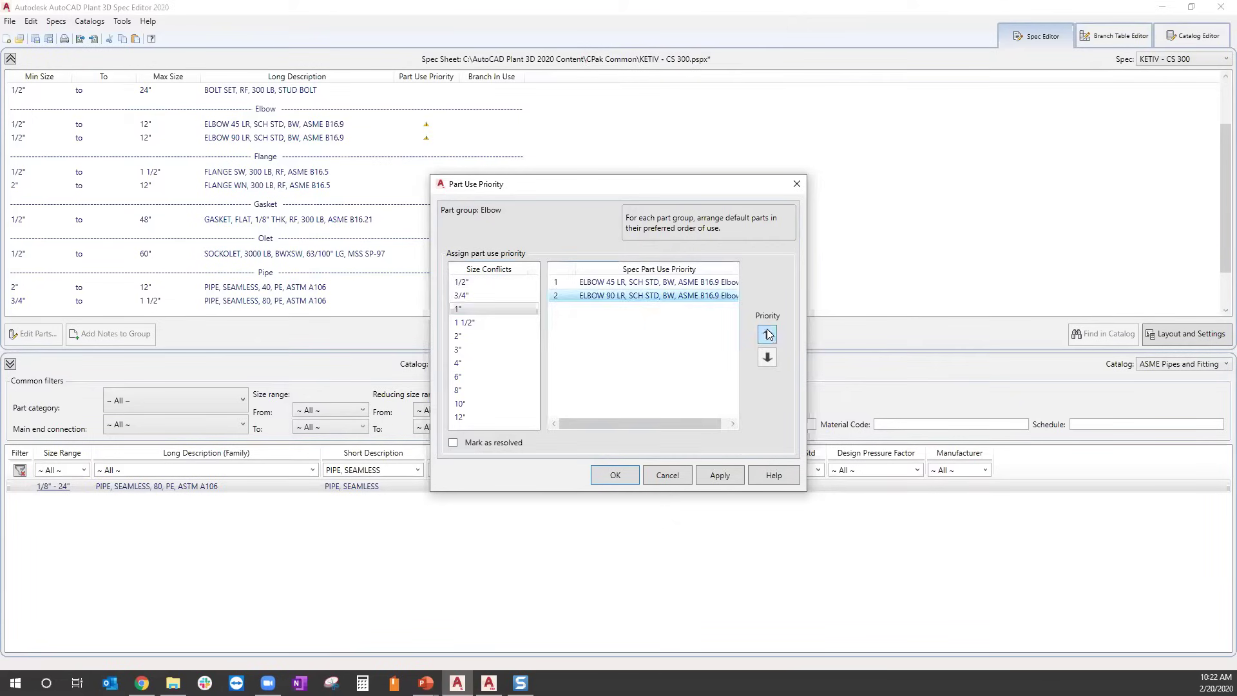
left_click(767, 334)
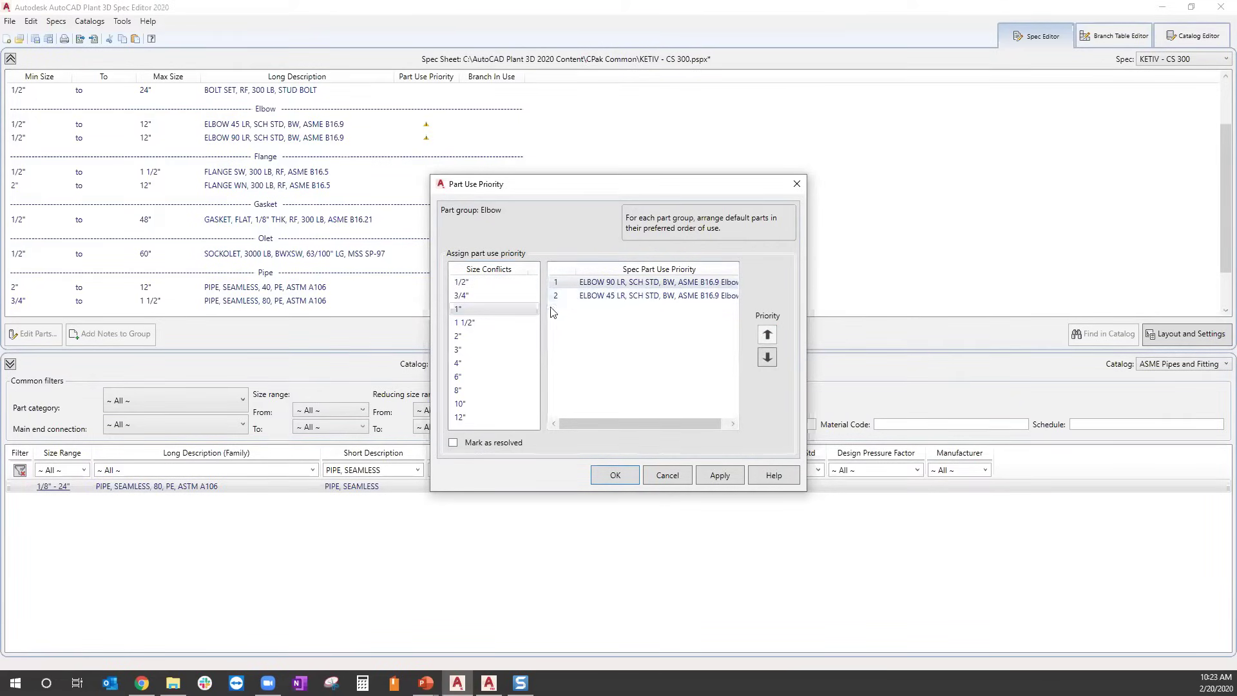
Rank ELBOW 90 LR above ELBOW 45 LR for the 1 1/2" and 2" sizes.
left_click(477, 323)
left_click(644, 295)
left_click(477, 336)
left_click(645, 296)
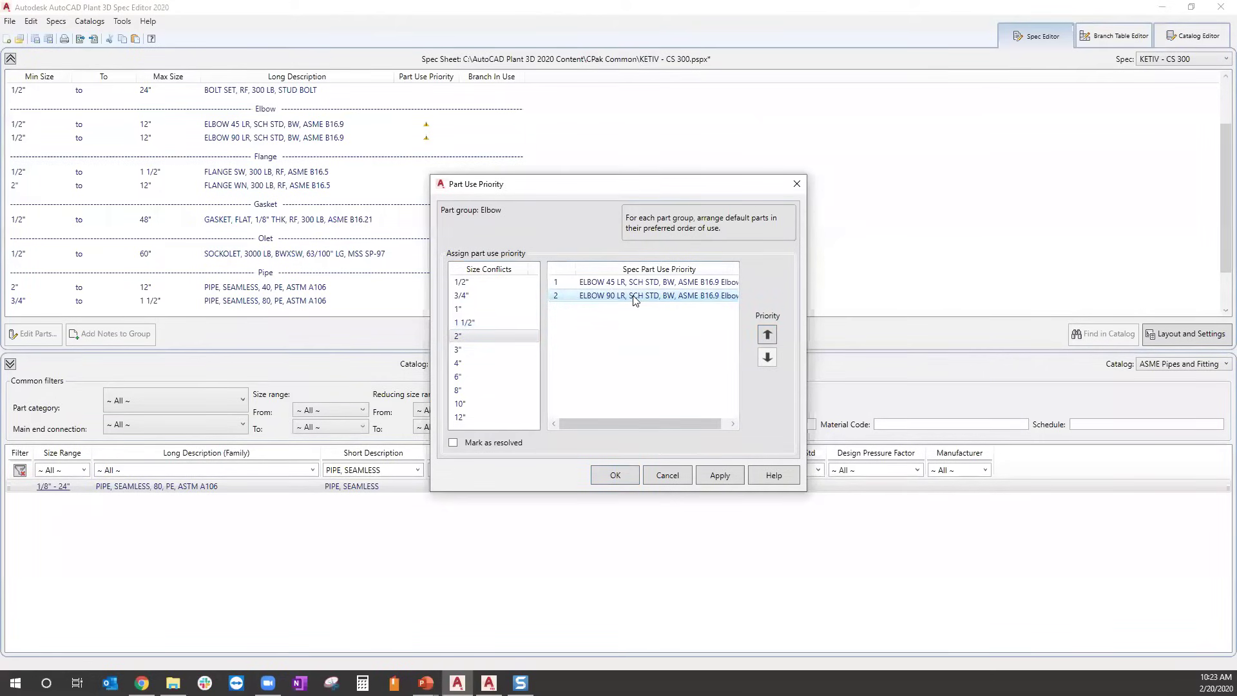
left_click(766, 334)
Rank ELBOW 90 LR above ELBOW 45 LR for the 3" and 4" sizes.
left_click(460, 350)
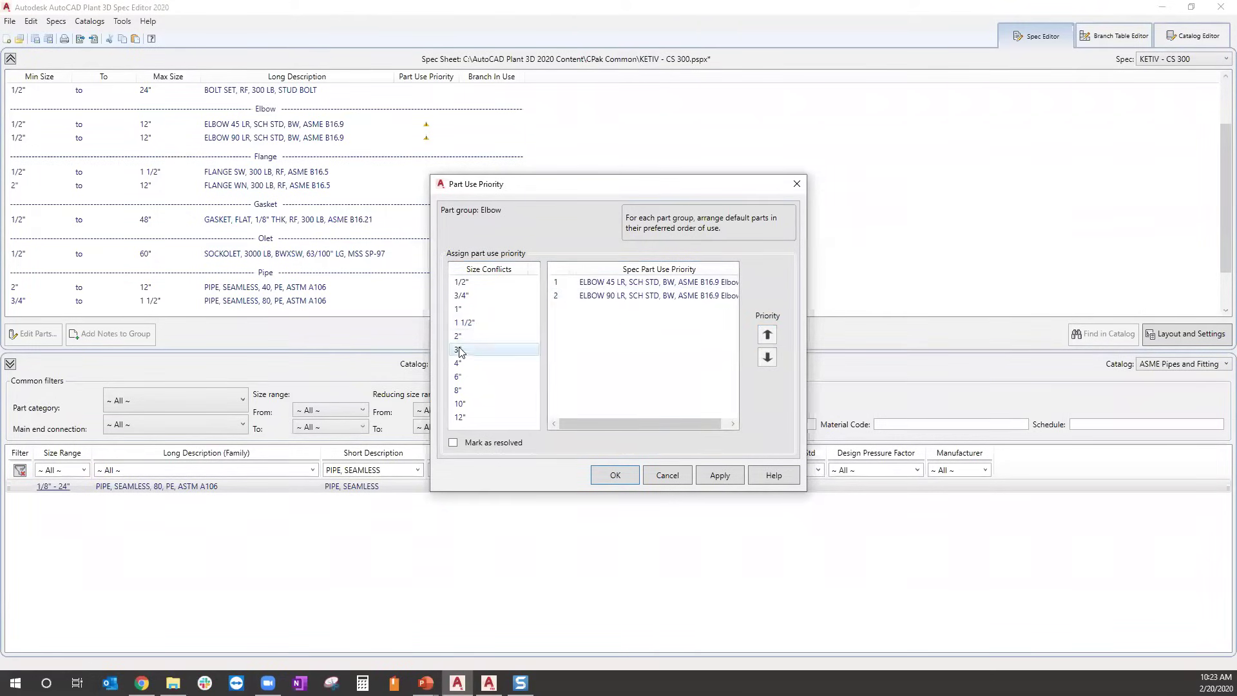
left_click(644, 296)
left_click(768, 335)
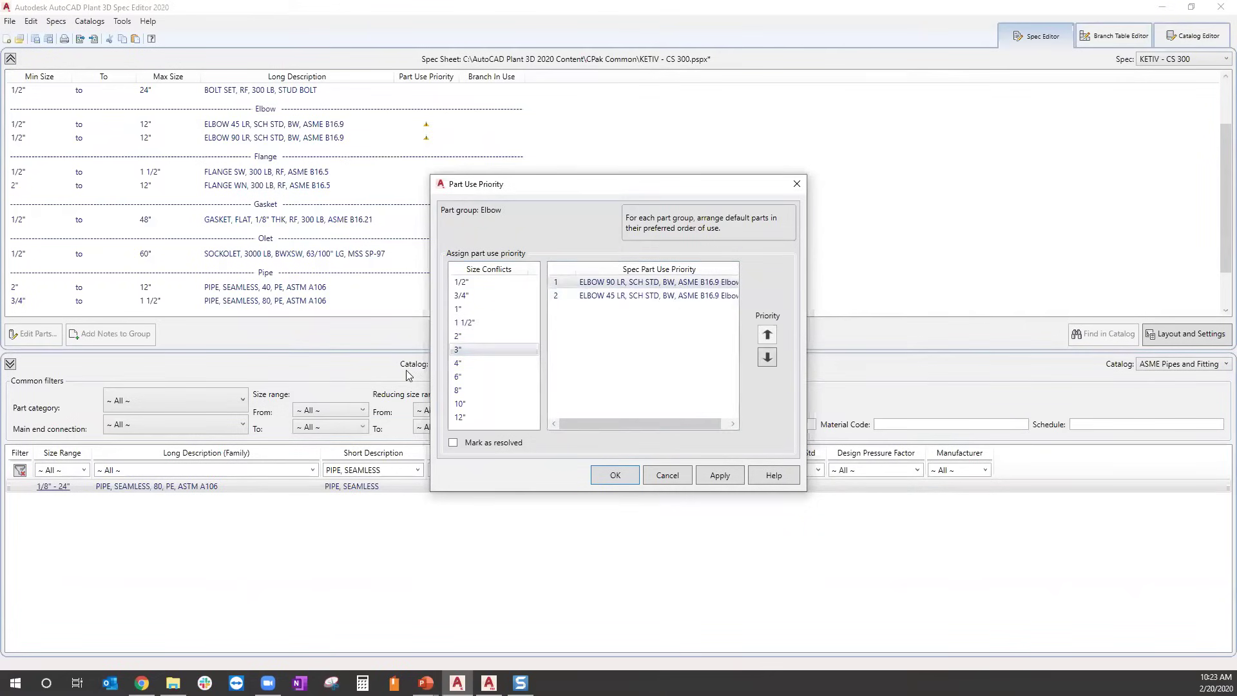
left_click(458, 364)
left_click(654, 295)
left_click(767, 334)
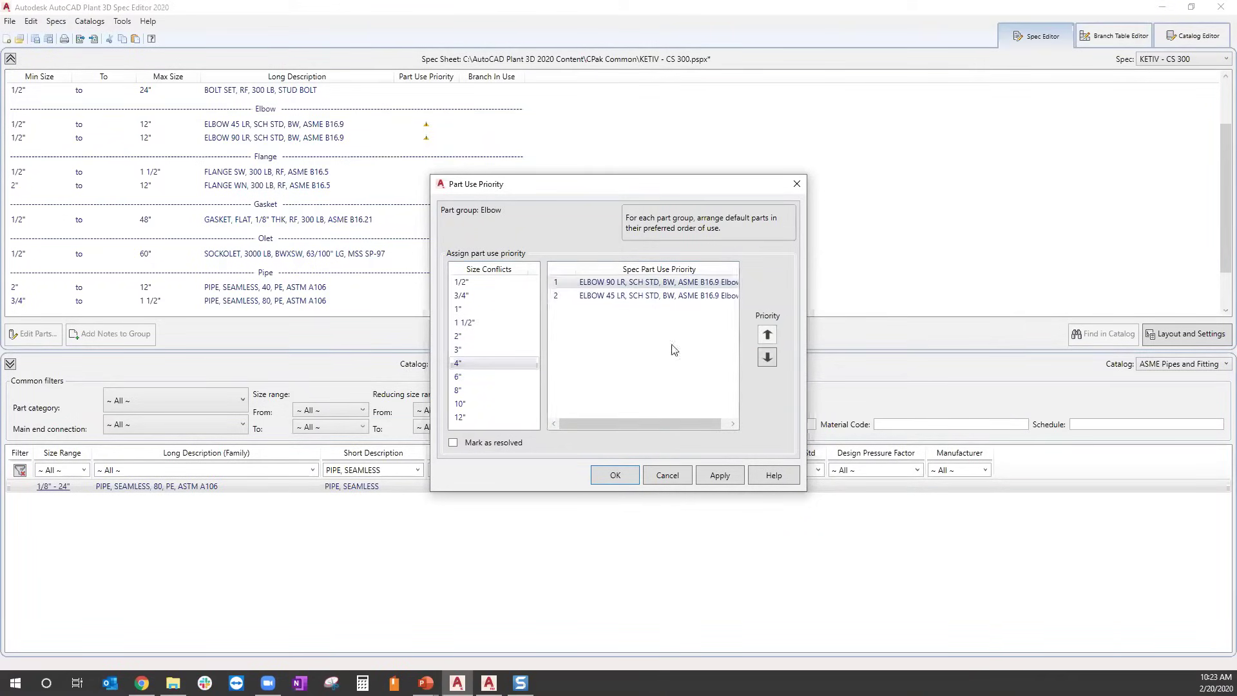
Rank ELBOW 90 LR above ELBOW 45 LR for the 6" and 8" sizes.
left_click(458, 377)
left_click(644, 296)
left_click(767, 334)
left_click(458, 391)
left_click(670, 295)
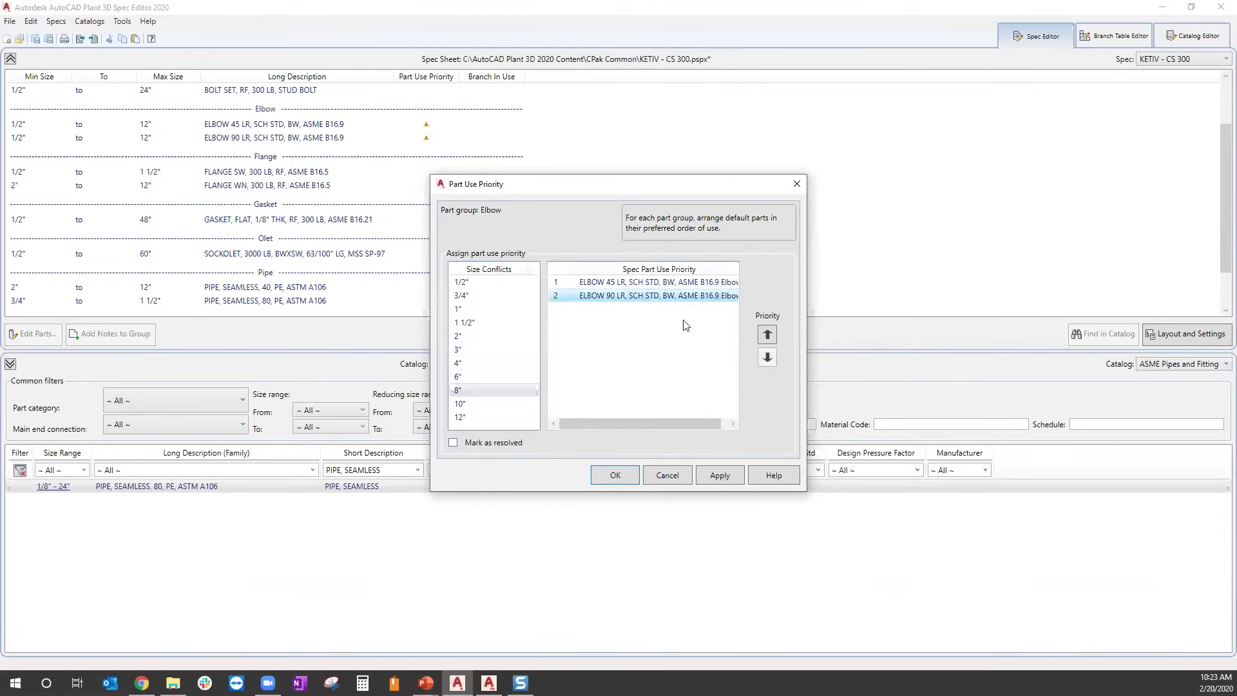
left_click(766, 334)
Rank ELBOW 90 LR above ELBOW 45 LR for the 10" and 12" sizes.
left_click(460, 404)
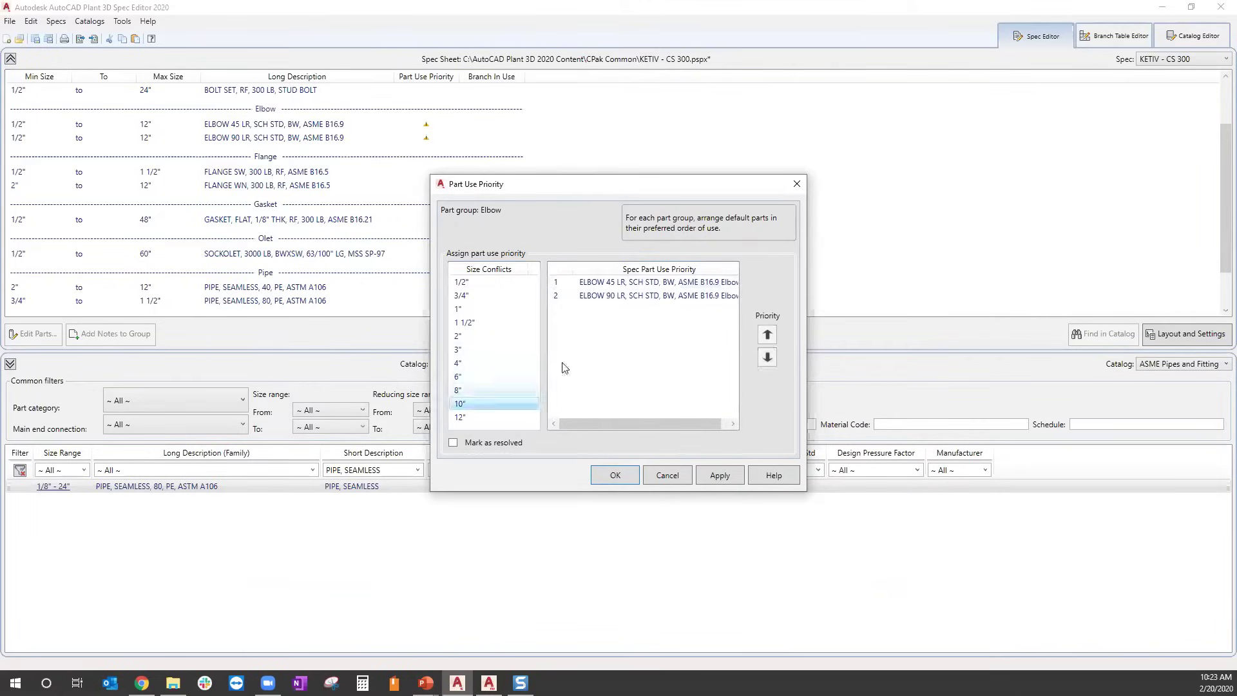
left_click(621, 296)
left_click(768, 334)
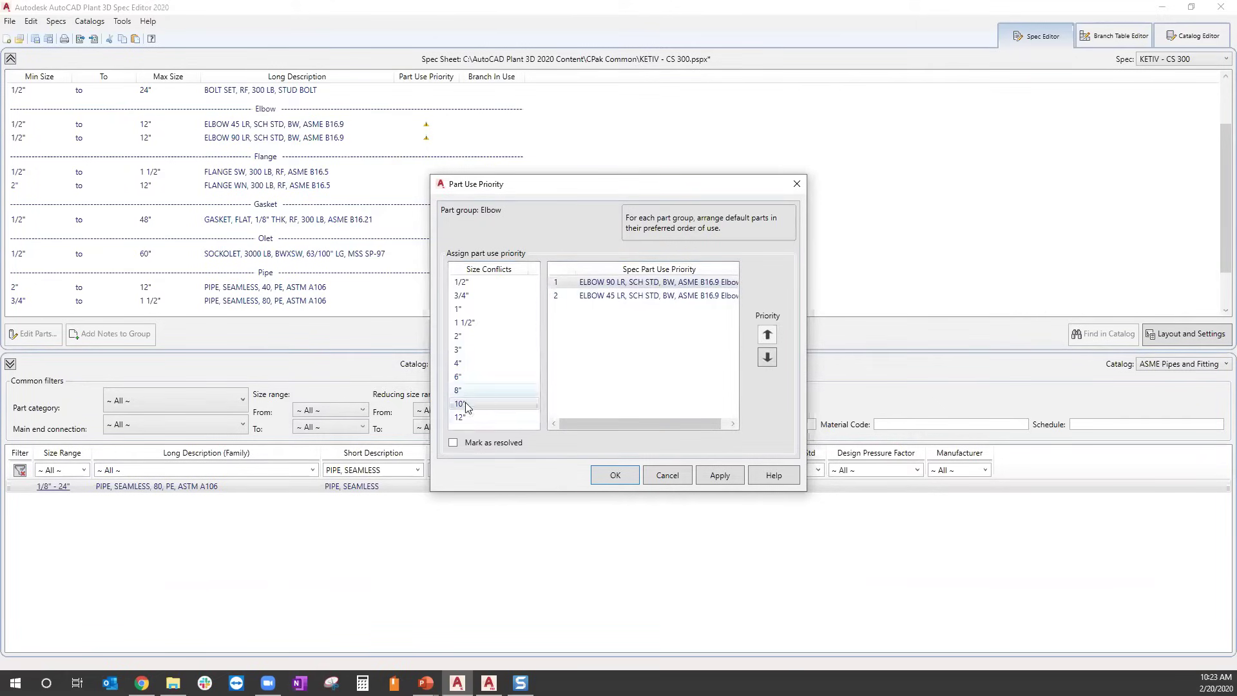
left_click(489, 416)
left_click(670, 296)
left_click(767, 335)
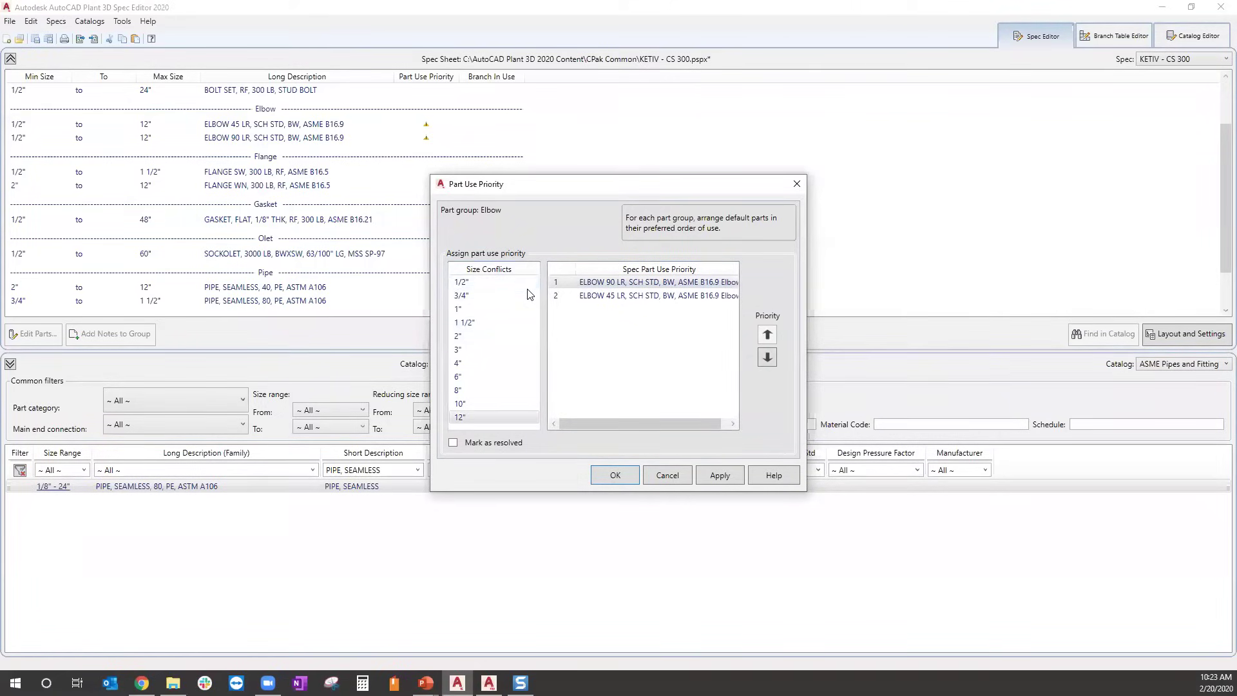
Mark the elbow size conflicts from 1/2" to 12" as resolved and accept the part use priorities.
left_click(465, 295)
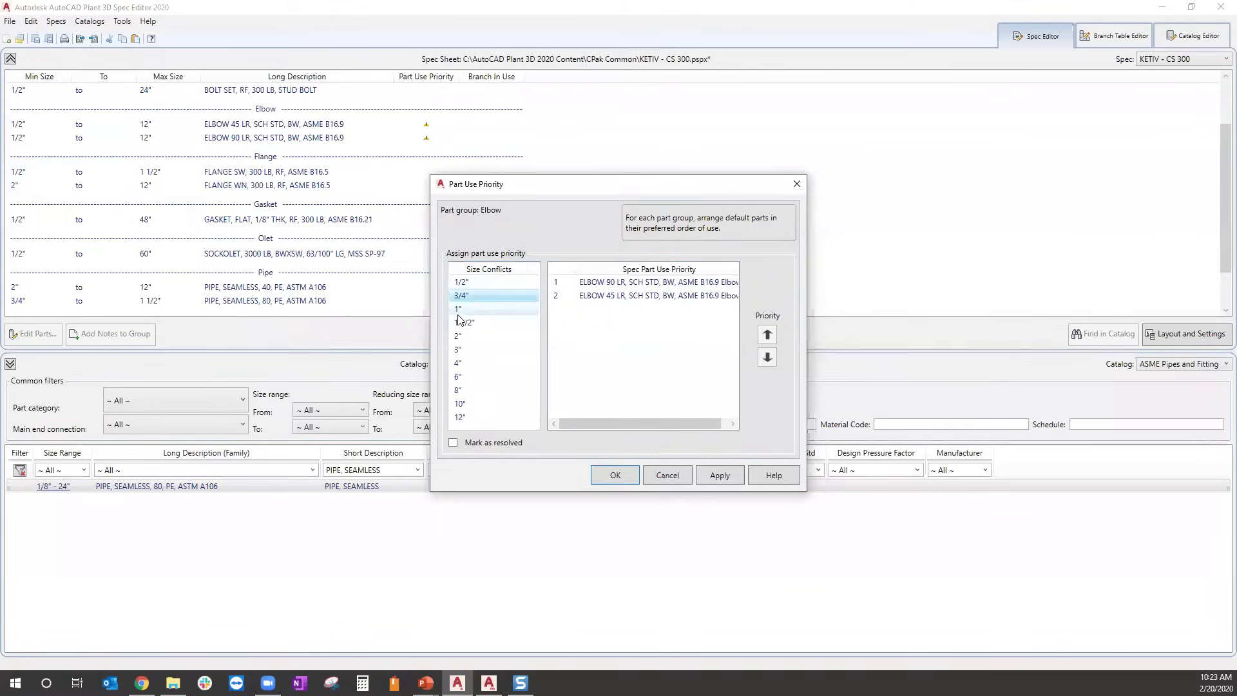
left_click(459, 336)
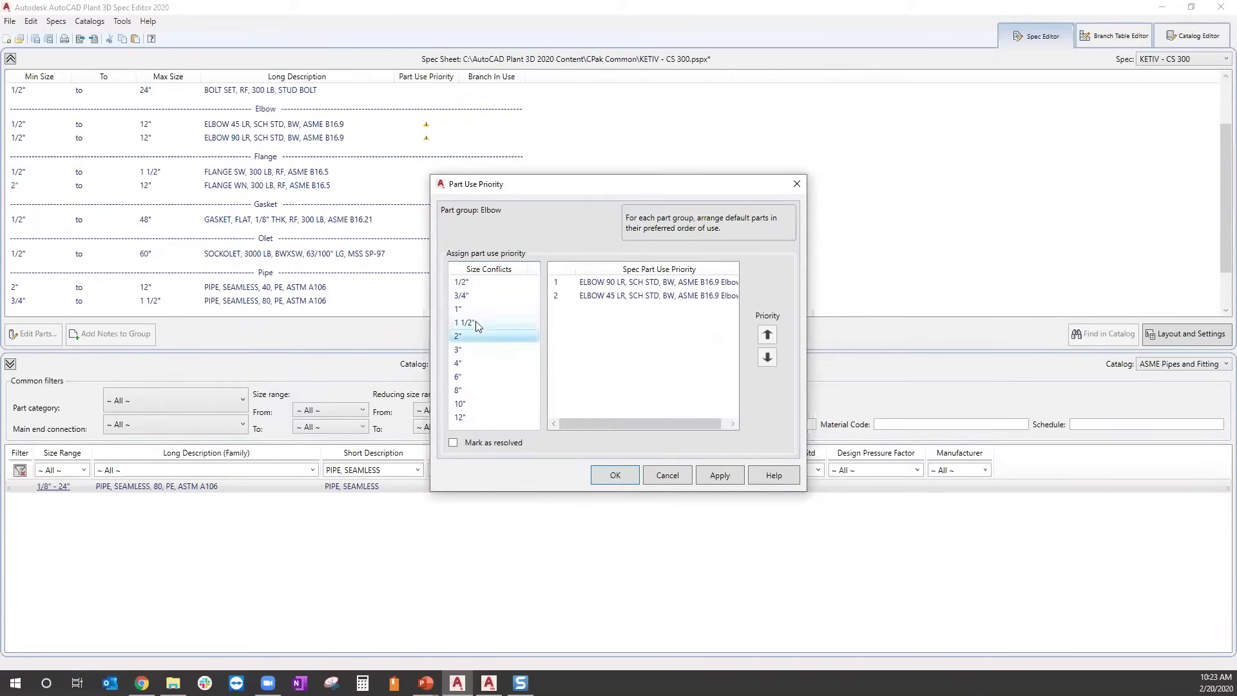
left_click(471, 282)
left_click(453, 443)
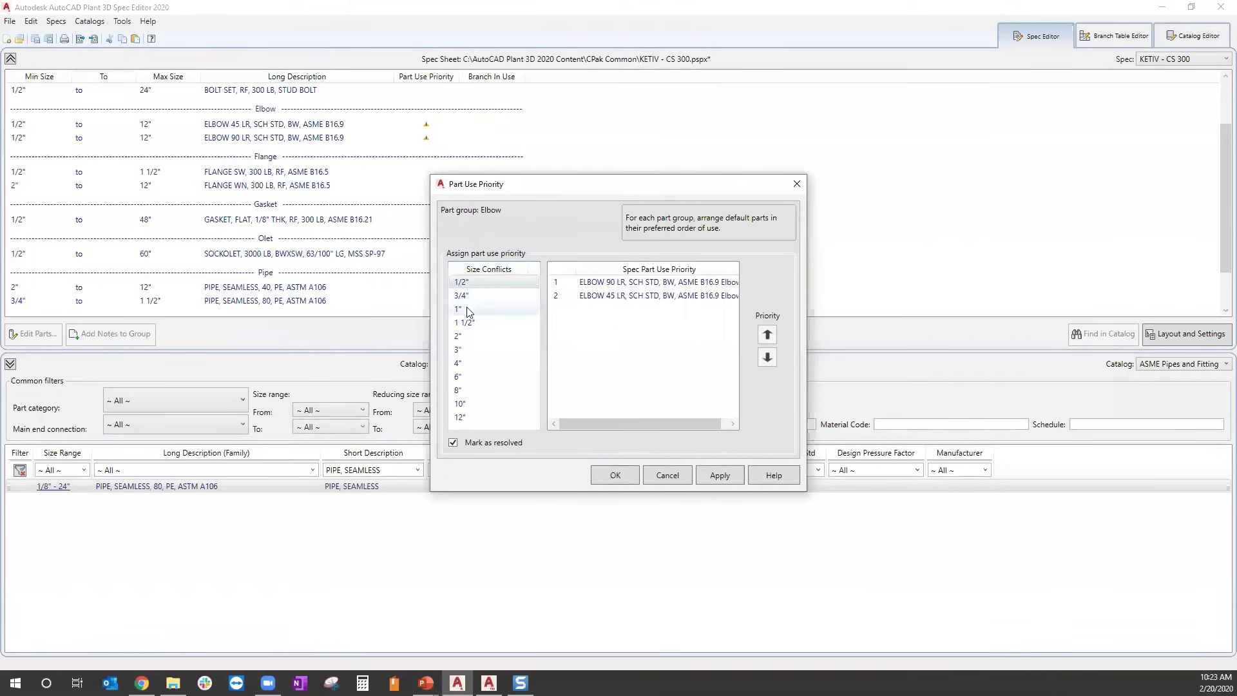
left_click(489, 417, "shift")
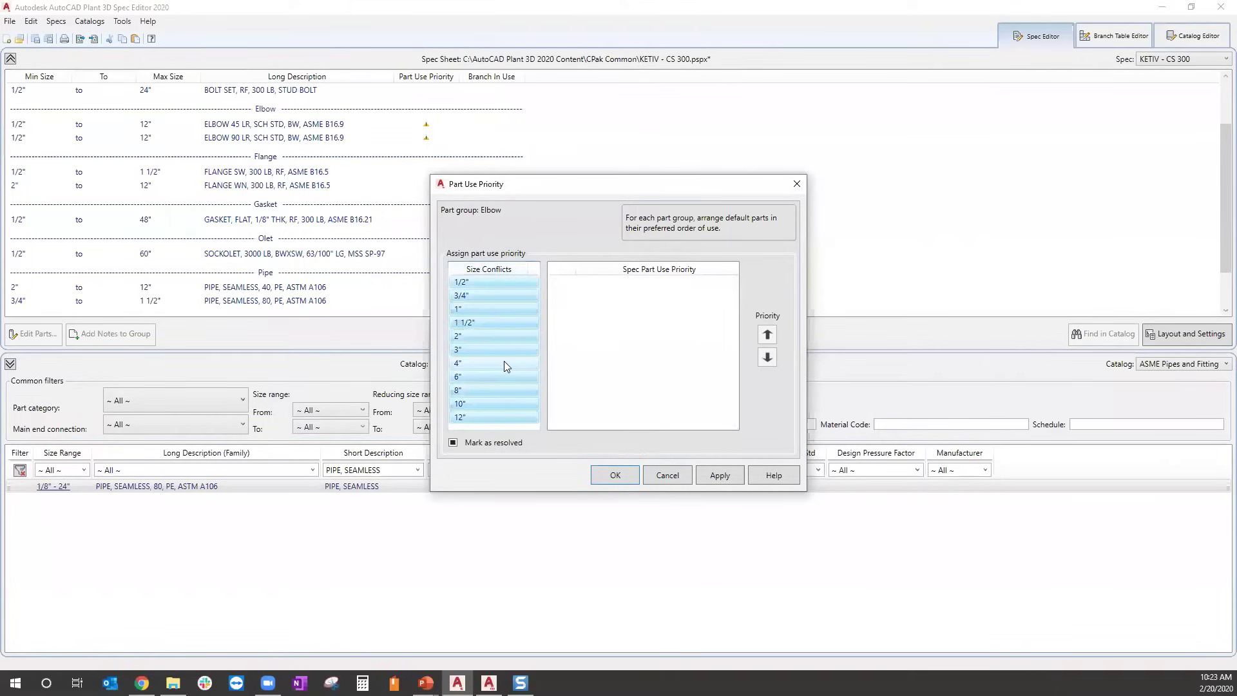
left_click(453, 444)
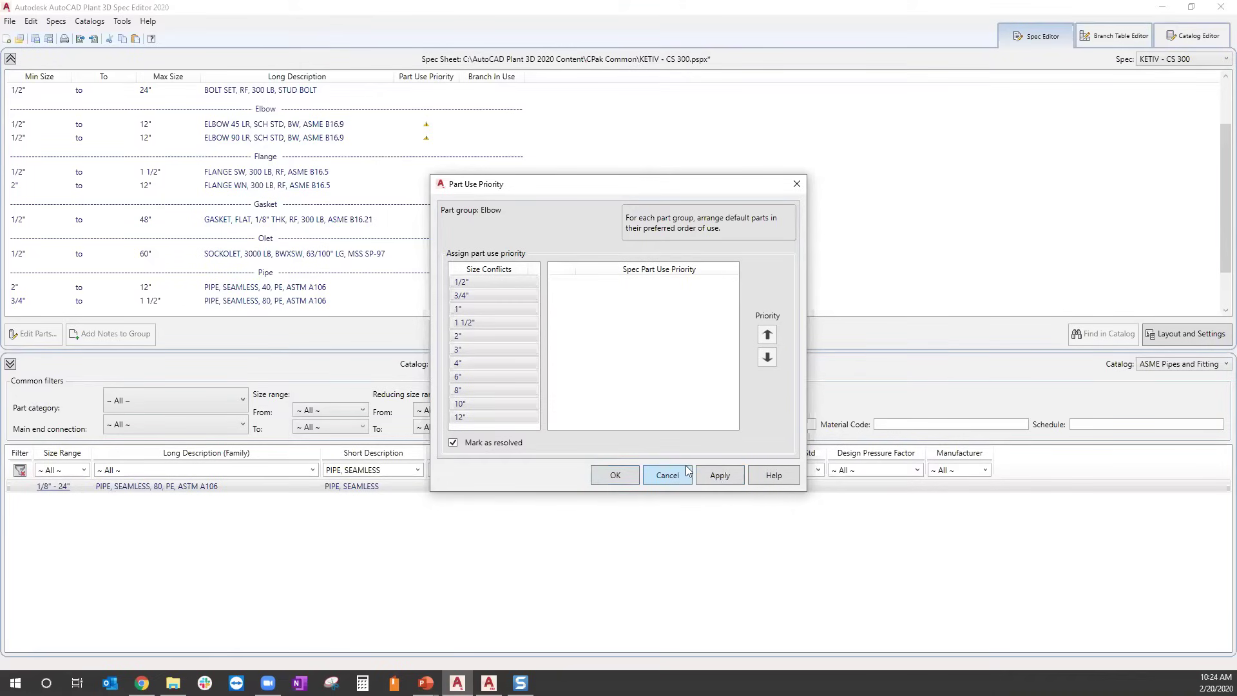
left_click(618, 476)
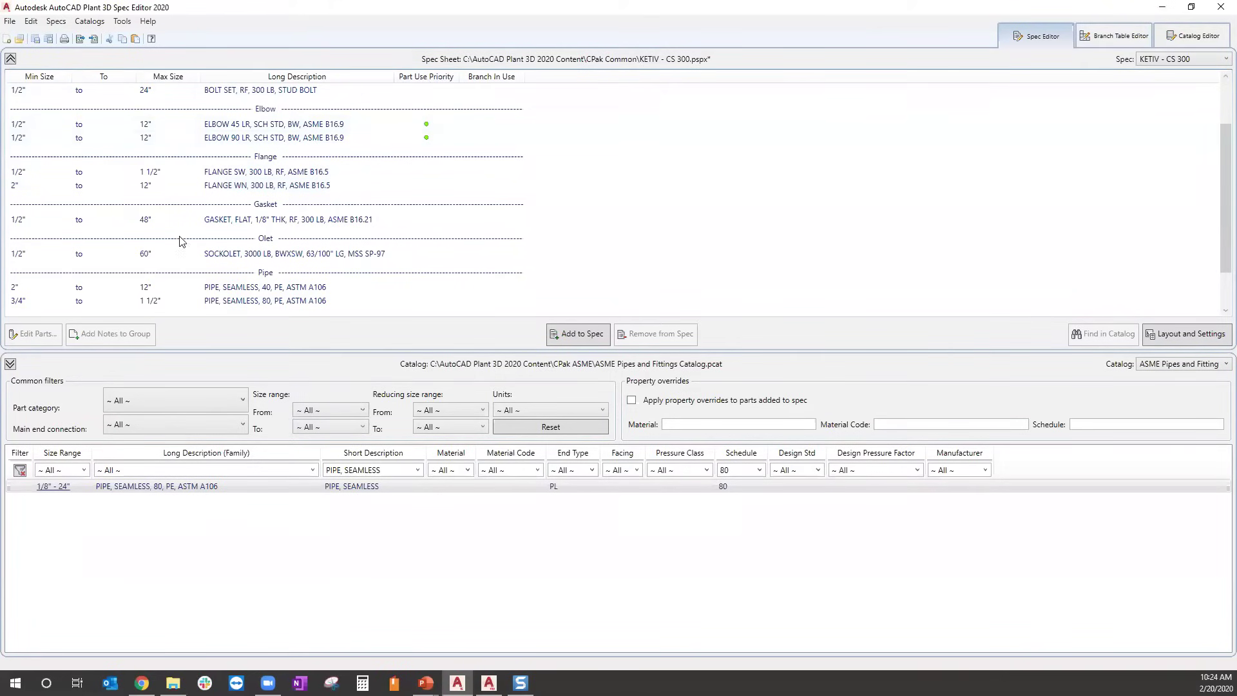
Open the part list of the 300 LB flat gasket for editing.
double_click(142, 223)
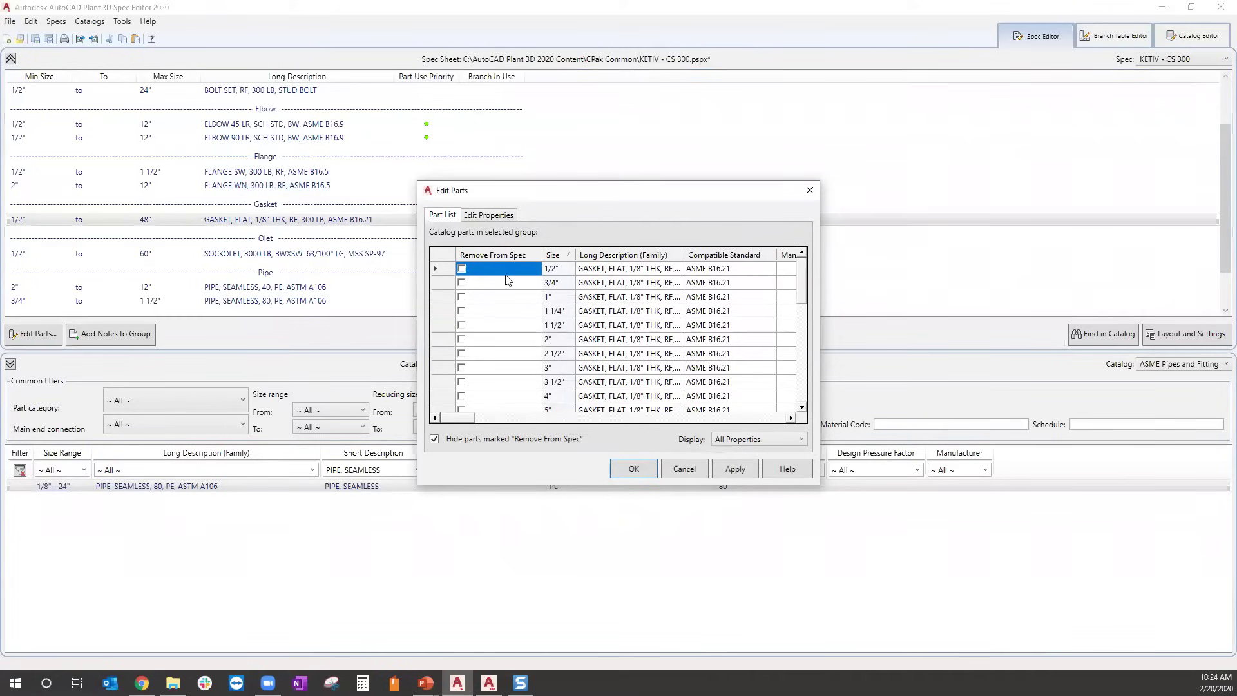
left_click(502, 371, "shift")
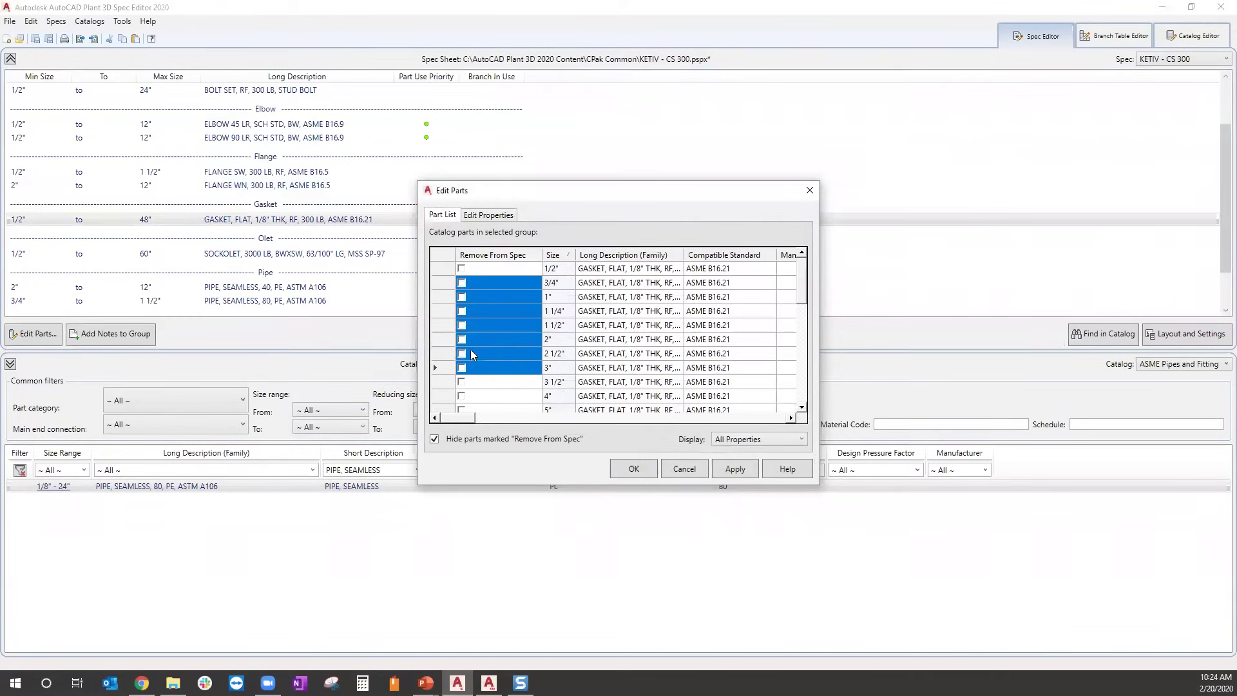
left_click(469, 368)
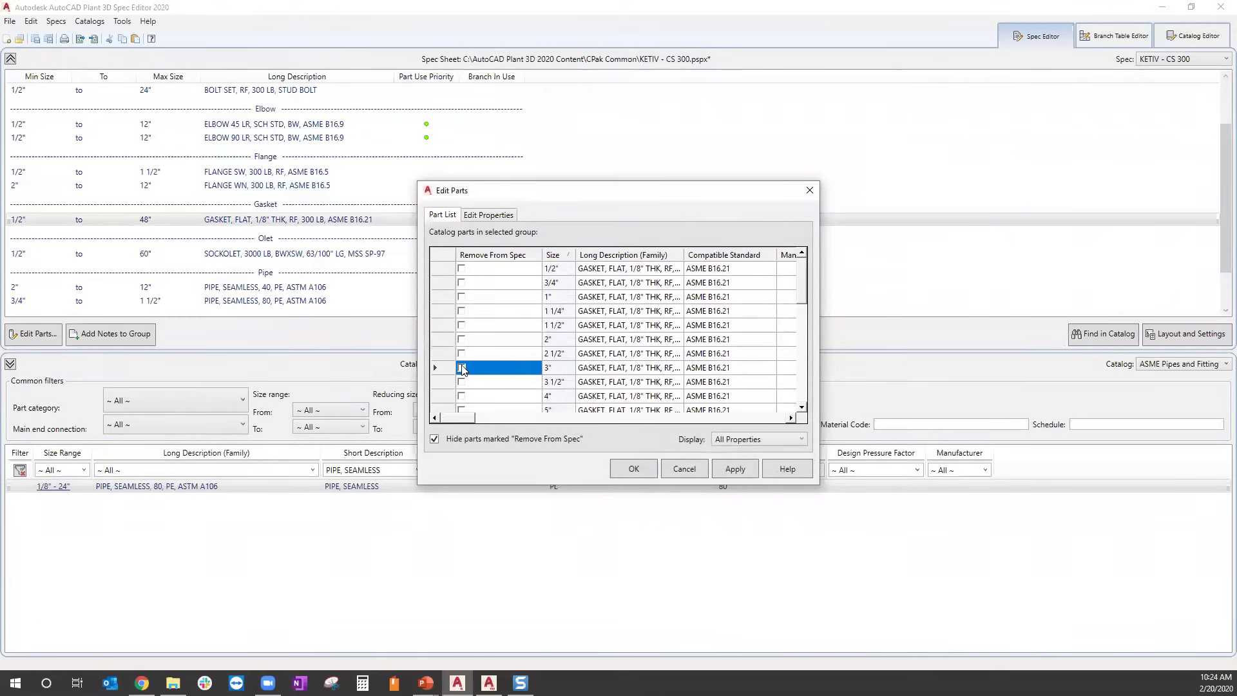
left_click(464, 268, "shift")
left_click(462, 268)
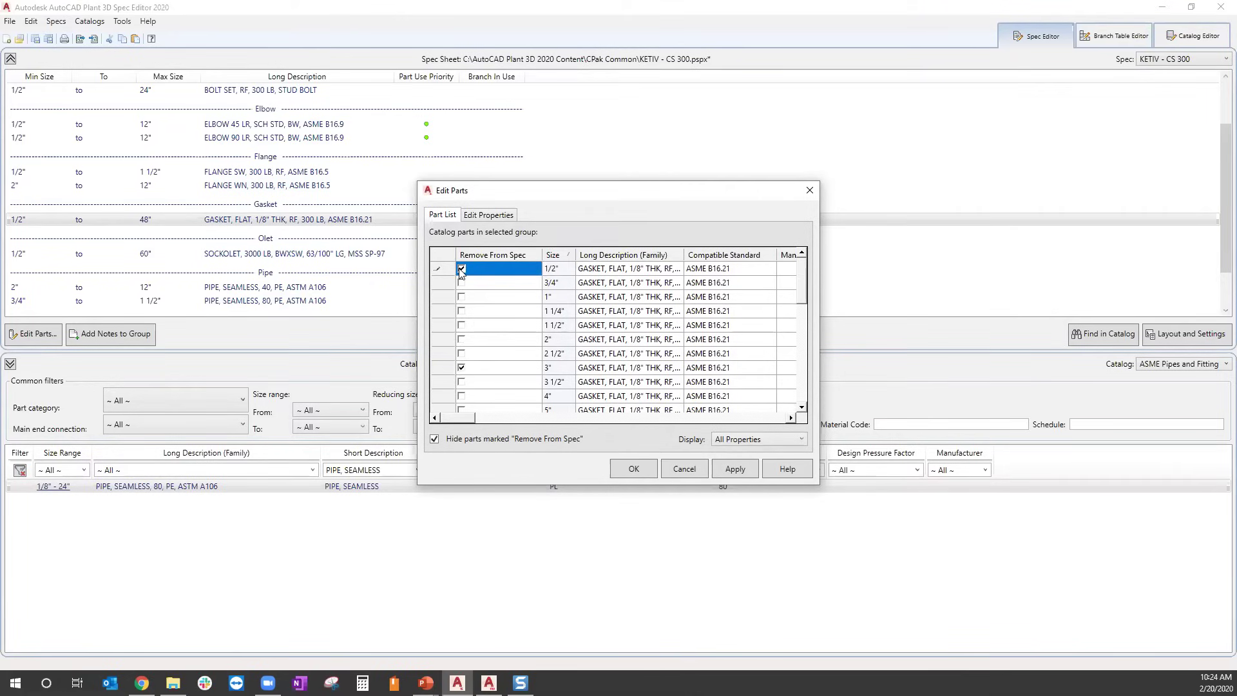
left_click(461, 368)
Mark the 36" to 48" sizes of the flat gasket for removal from the spec.
scroll(510, 339, "down", 7)
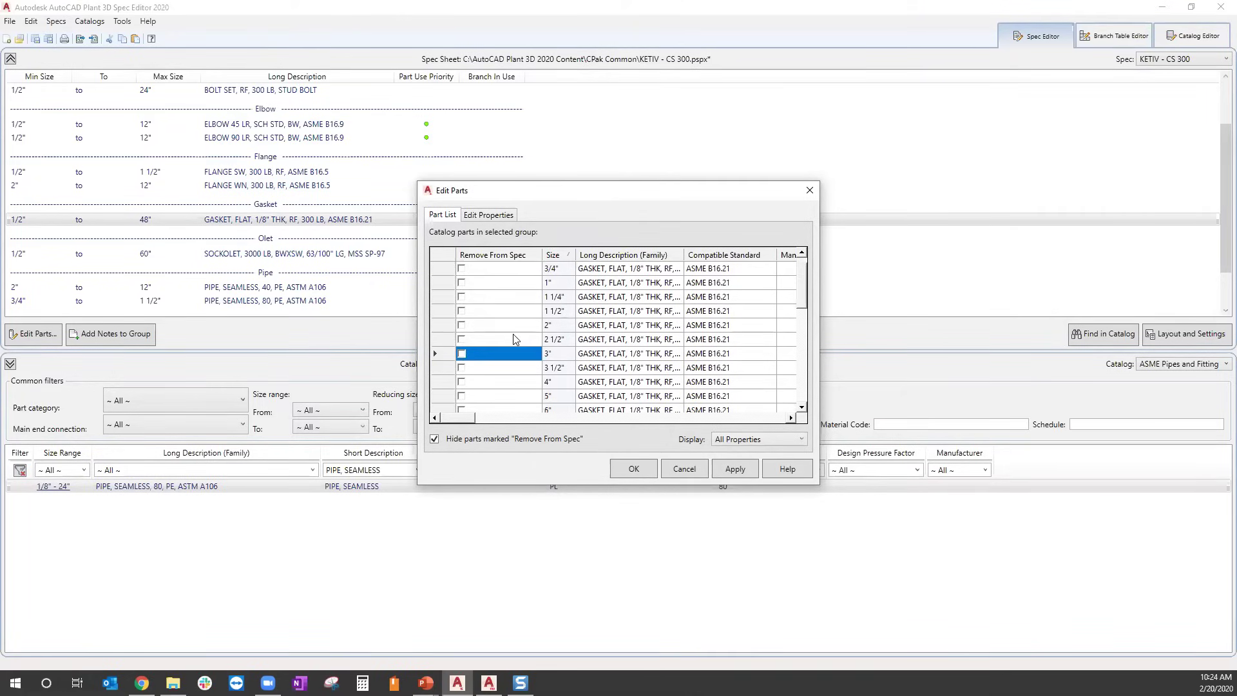
left_click(461, 396)
left_click(462, 382)
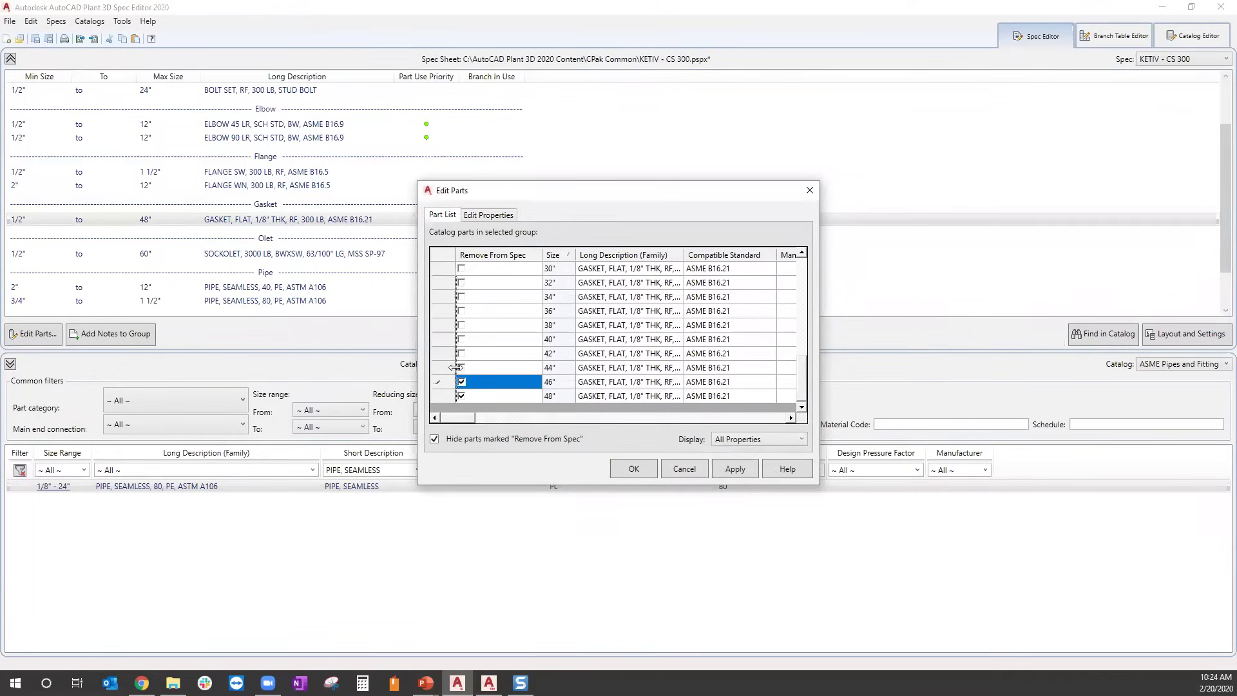
left_click(461, 368)
left_click(462, 354)
left_click(461, 340)
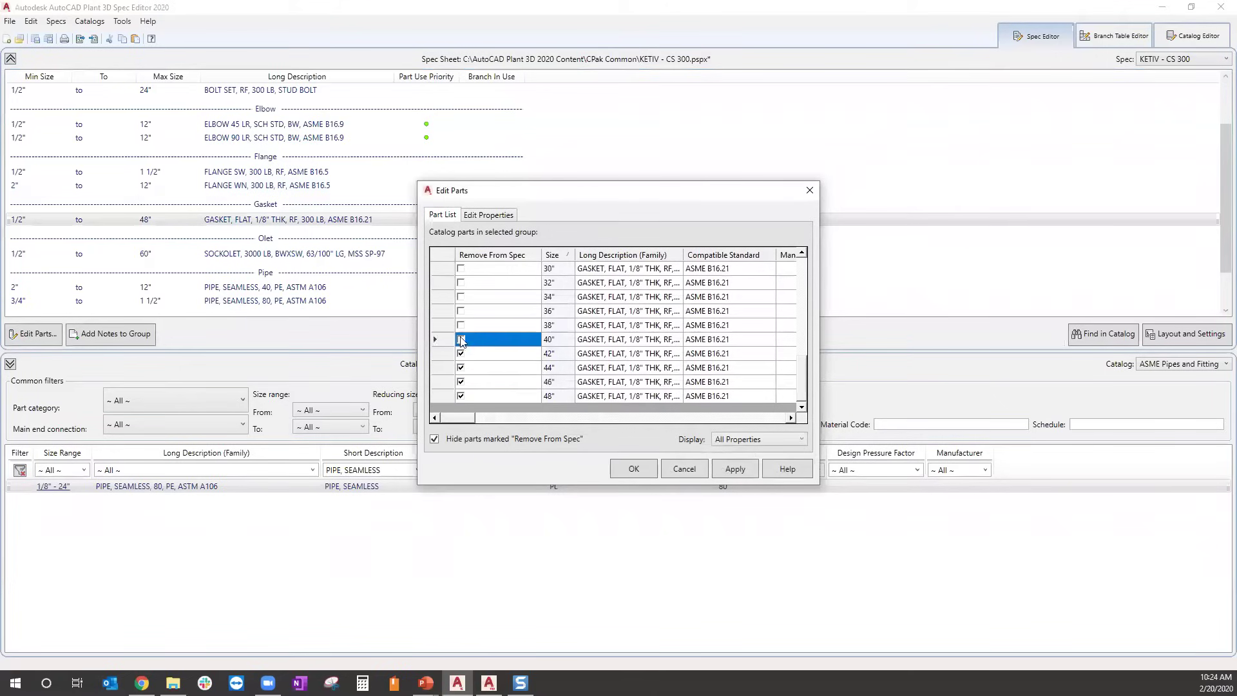
left_click(461, 325)
left_click(461, 311)
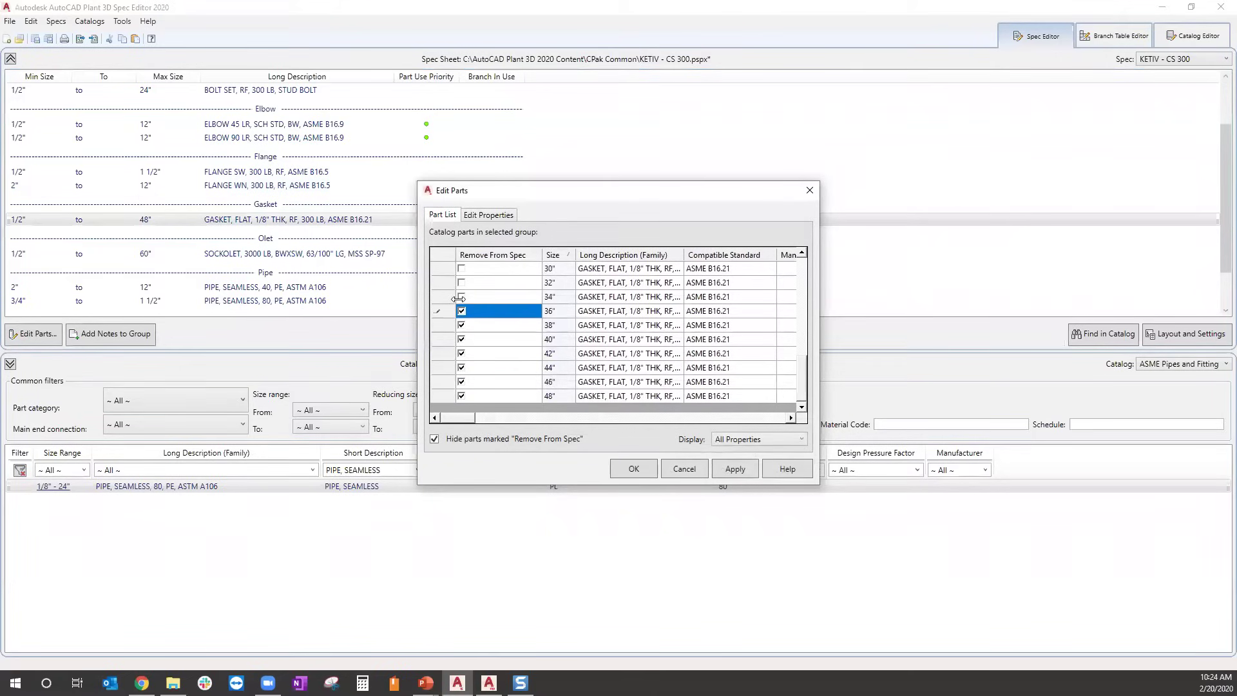
Mark the 22" to 34" sizes of the flat gasket for removal from the spec.
left_click(461, 297)
left_click(461, 282)
left_click(461, 268)
scroll(464, 300, "up", 1)
scroll(461, 304, "up", 1)
left_click(462, 311)
left_click(461, 296)
left_click(461, 282)
left_click(461, 268)
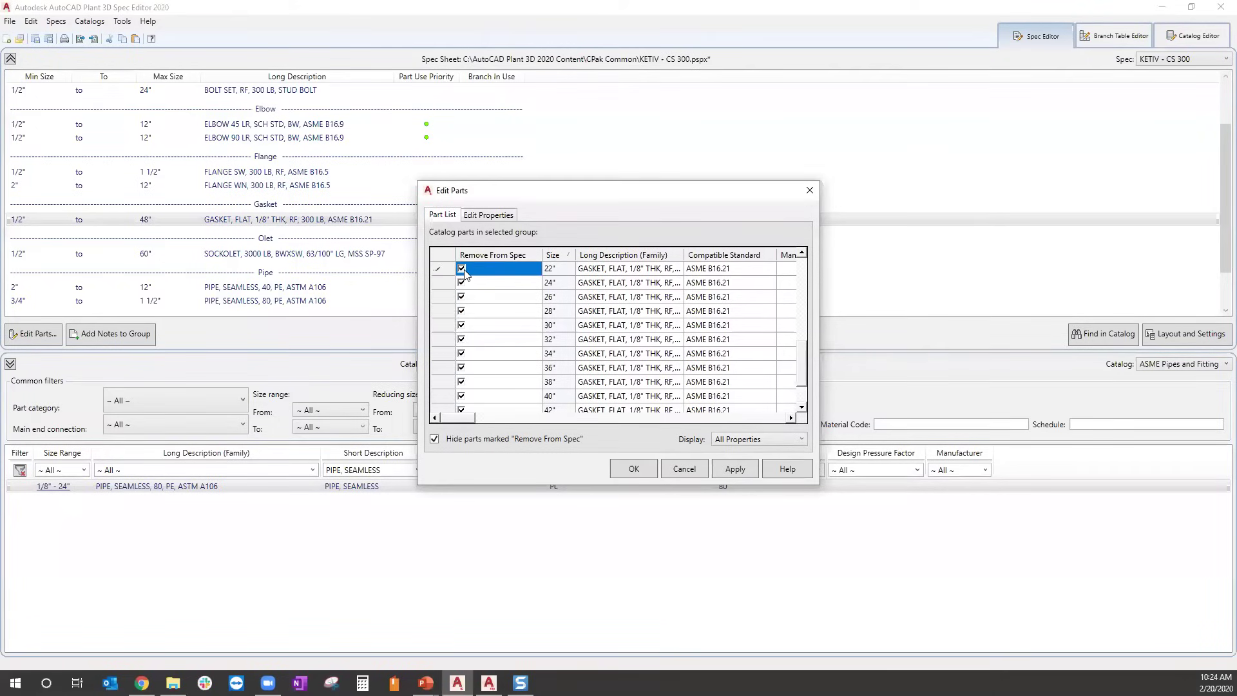
Mark the 14" to 20" sizes of the flat gasket for removal from the spec.
left_click(461, 268)
scroll(469, 284, "up", 3)
left_click(461, 297)
left_click(461, 311)
left_click(462, 325)
left_click(461, 339)
left_click(461, 352)
Mark the gasket's 5", 3 1/2", 2 1/2" and 1 1/4" sizes for removal and apply the marked removals to the spec.
scroll(488, 331, "up", 3)
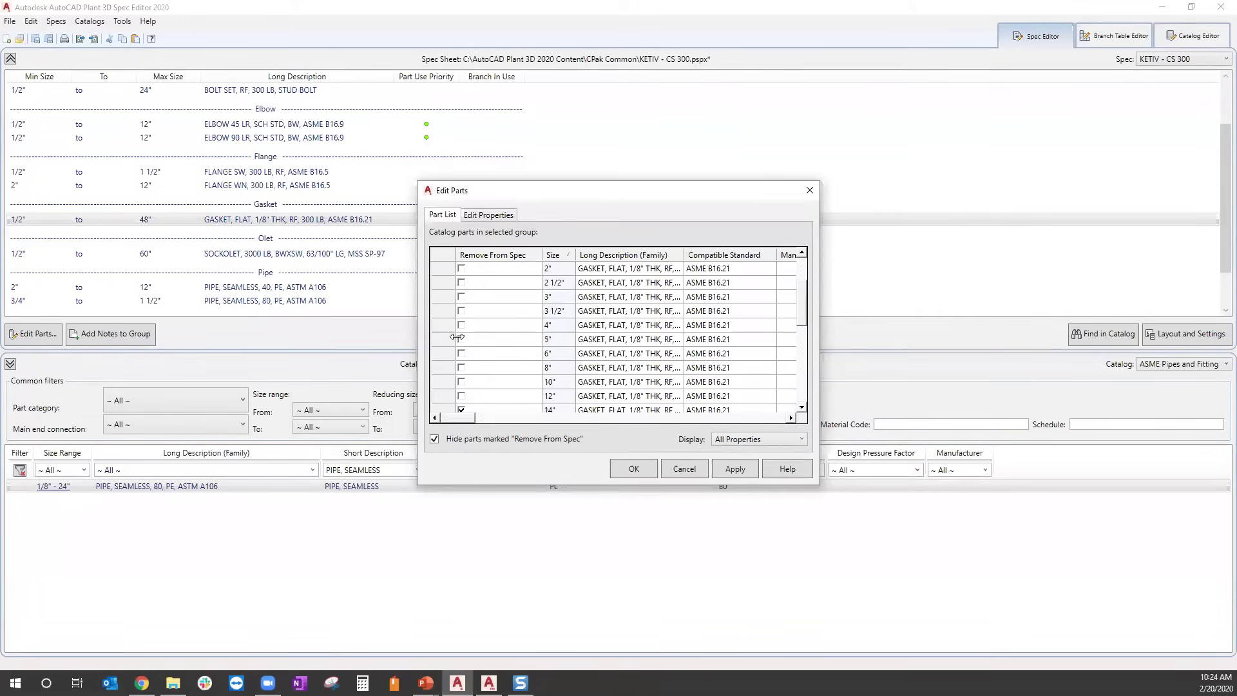
left_click(461, 339)
left_click(461, 311)
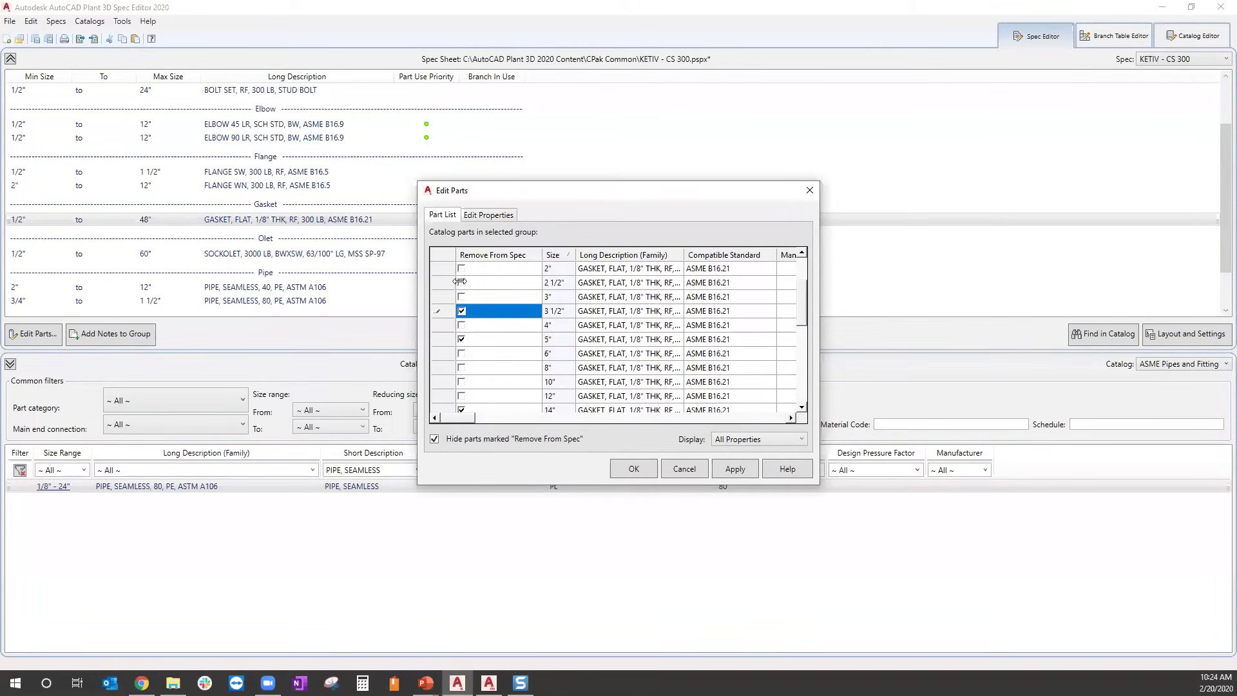
left_click(461, 282)
scroll(483, 302, "up", 1)
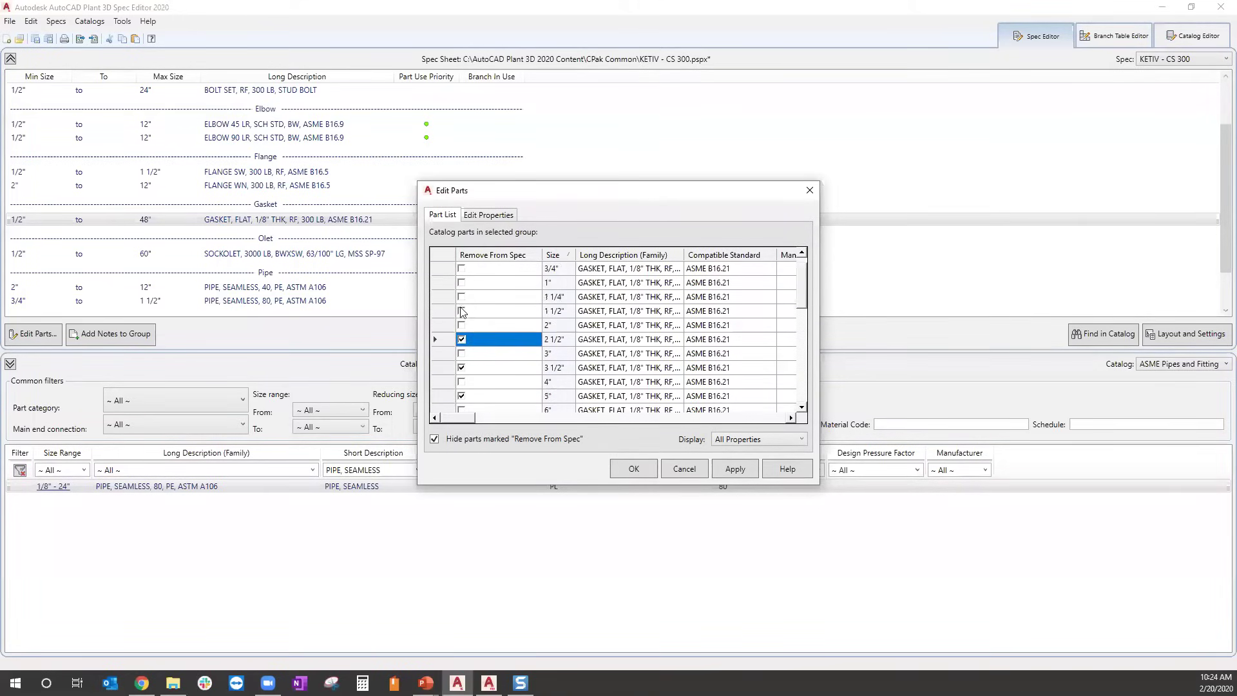
left_click(461, 297)
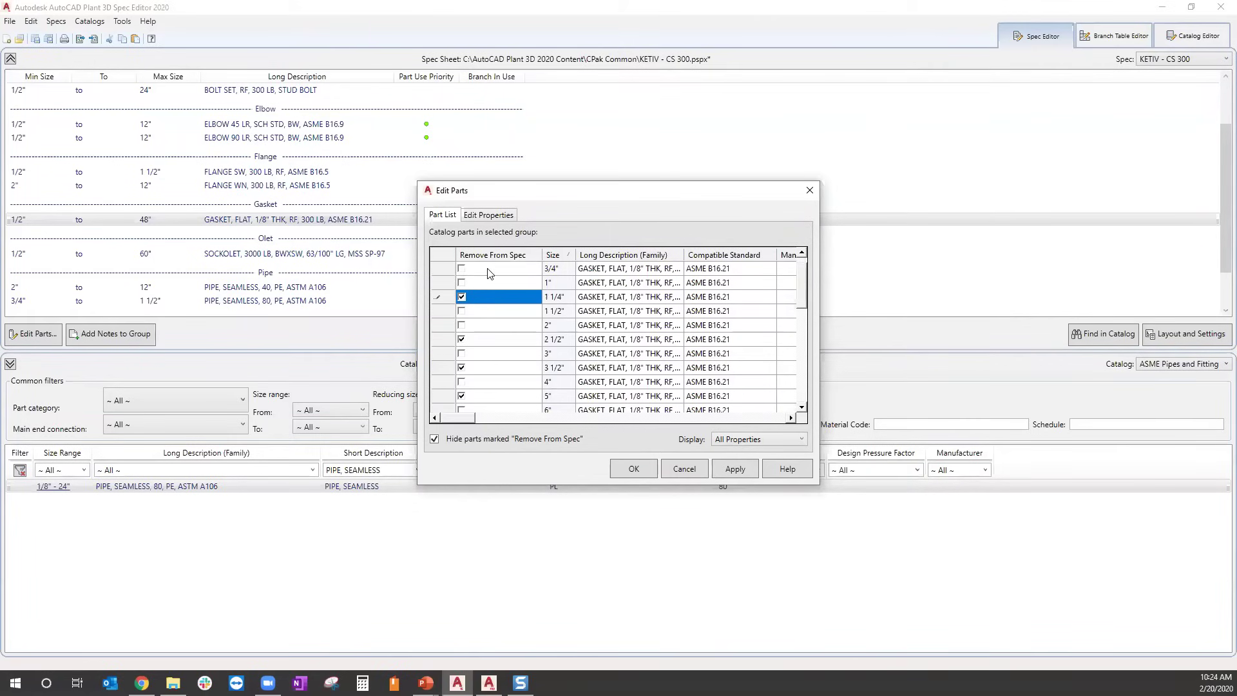
left_click(734, 469)
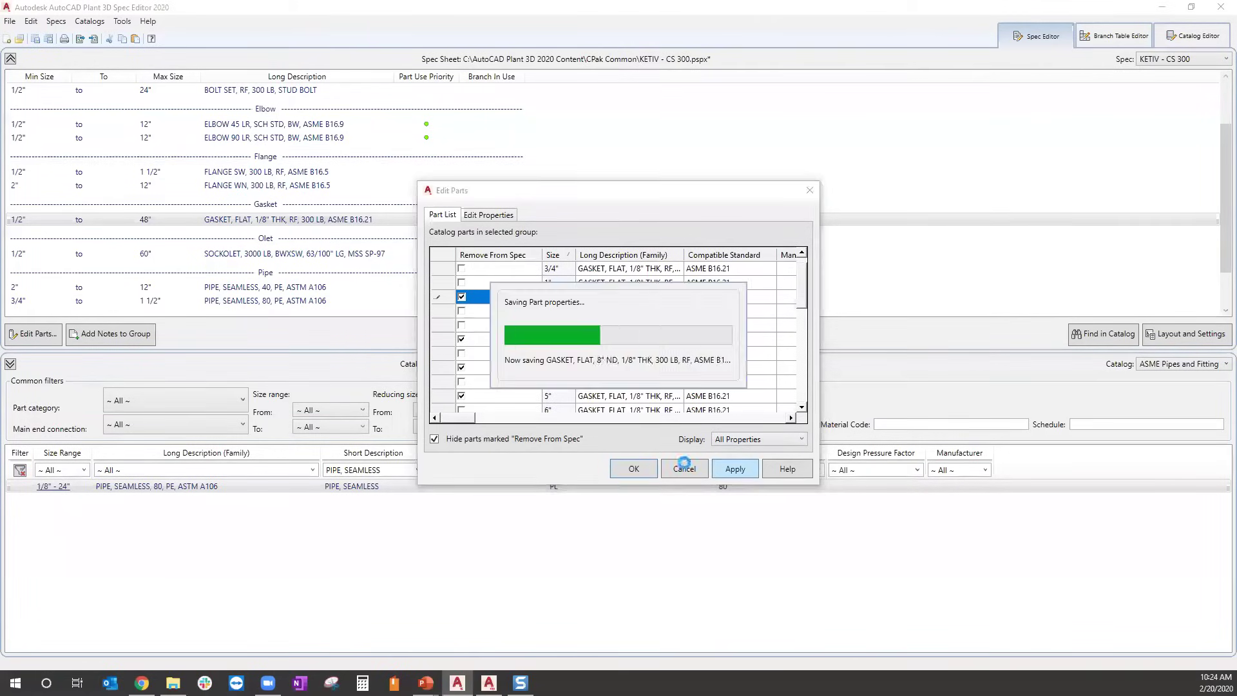
left_click(631, 469)
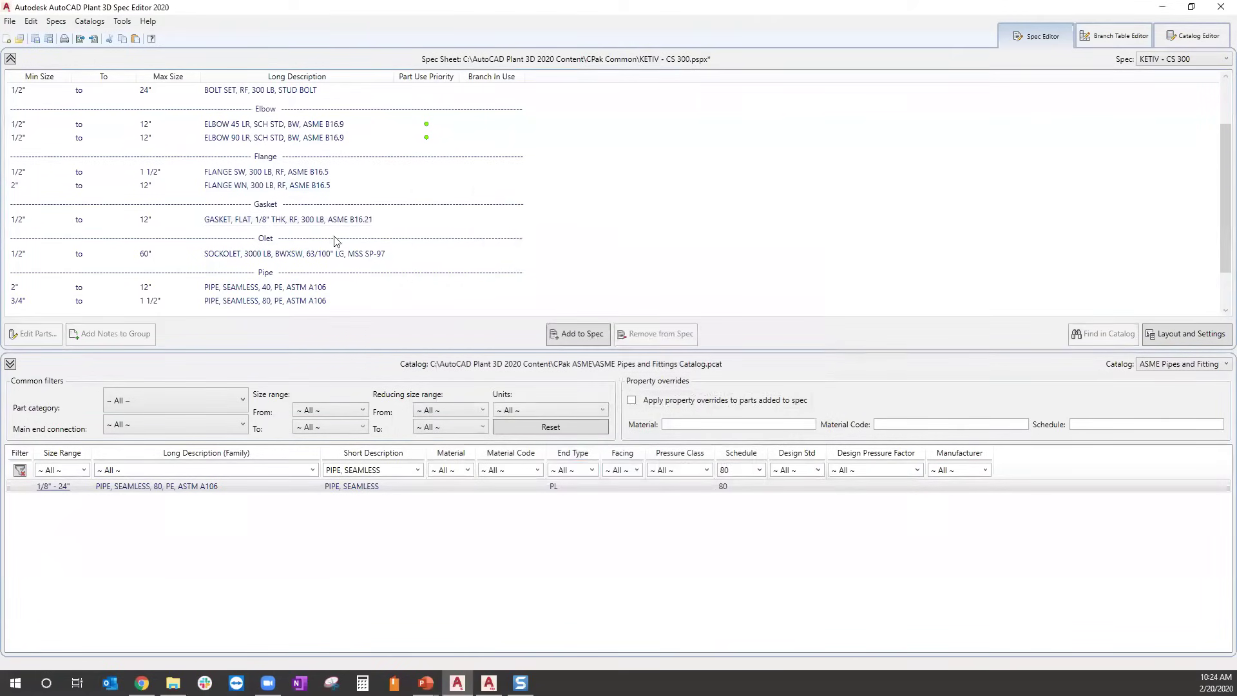
Remove the 14", 16", 18", 20" and 24" sizes of the 300 LB stud bolt set from the spec.
scroll(322, 242, "down", 1)
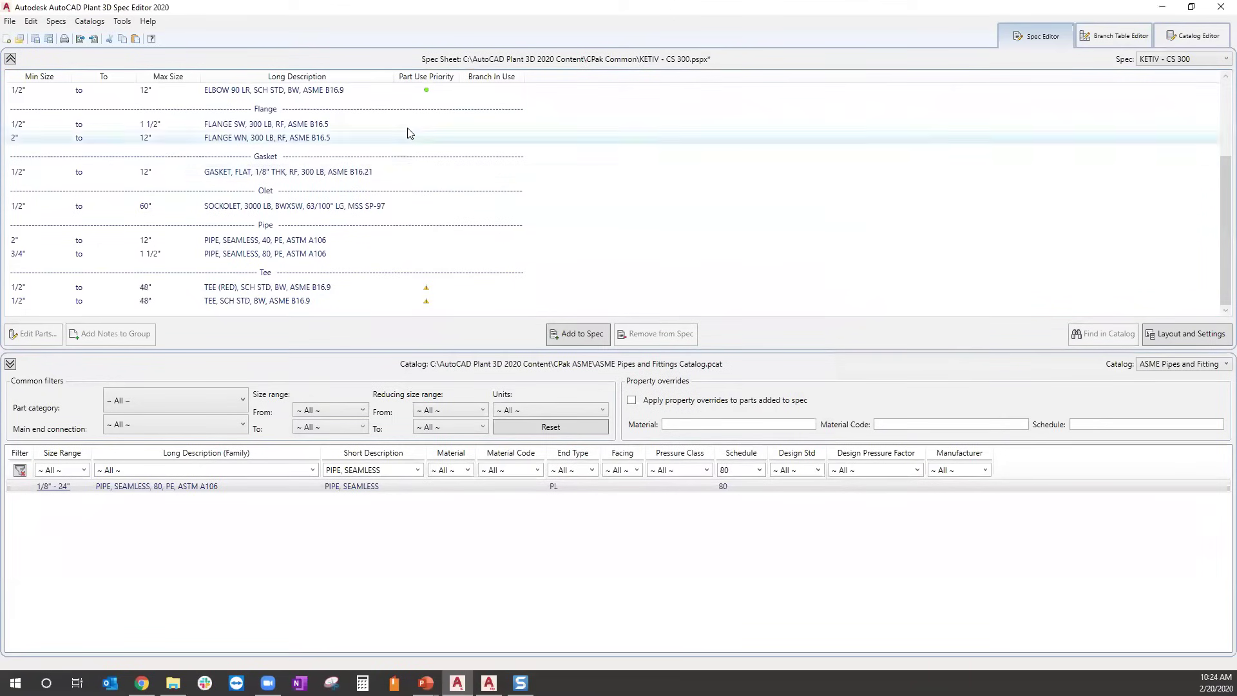
scroll(392, 164, "up", 1)
scroll(392, 169, "up", 1)
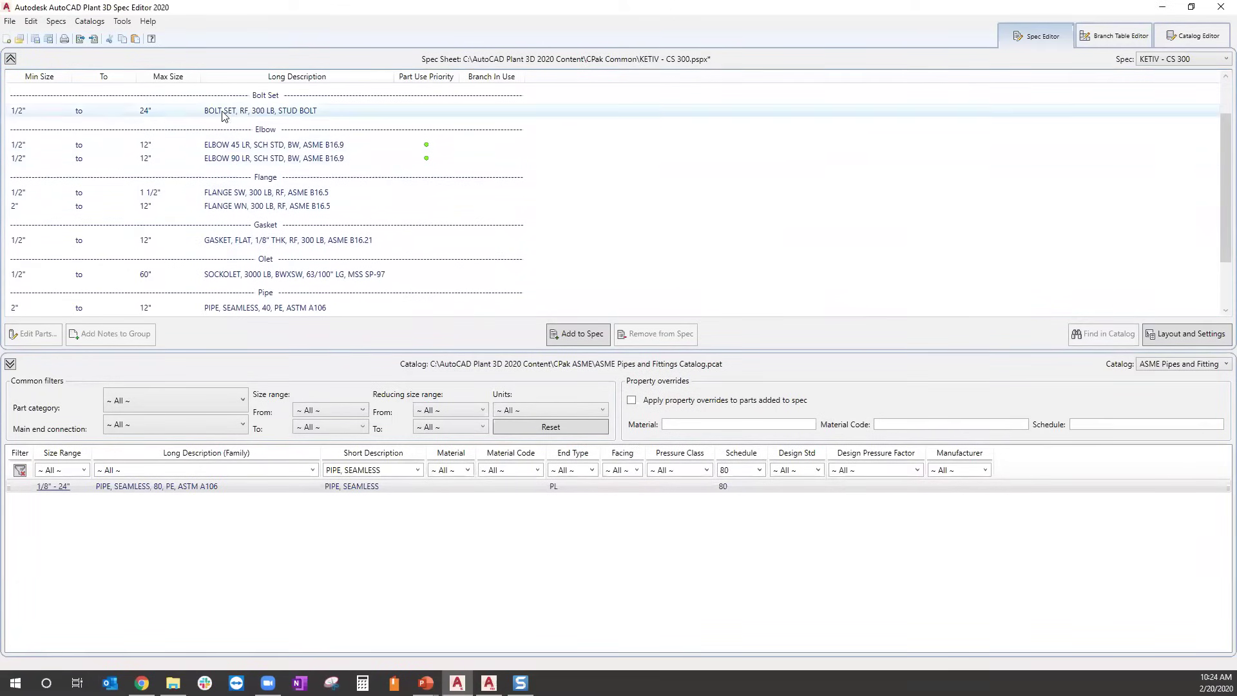
double_click(149, 114)
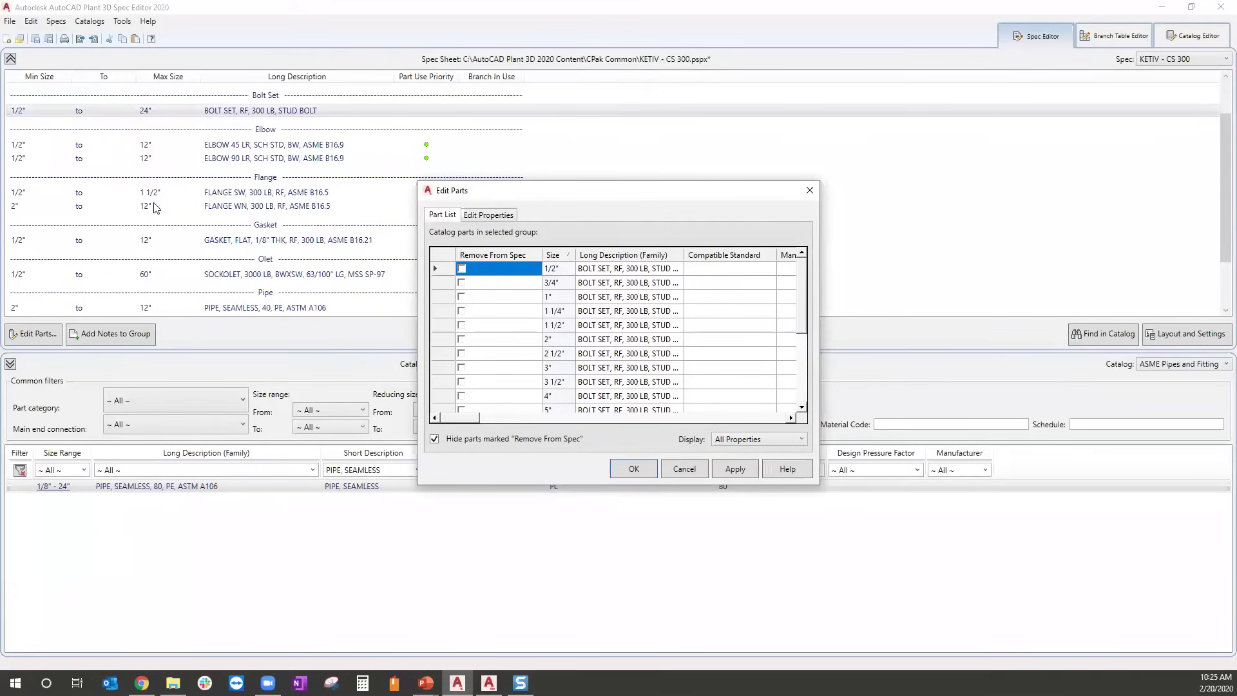
scroll(504, 298, "down", 4)
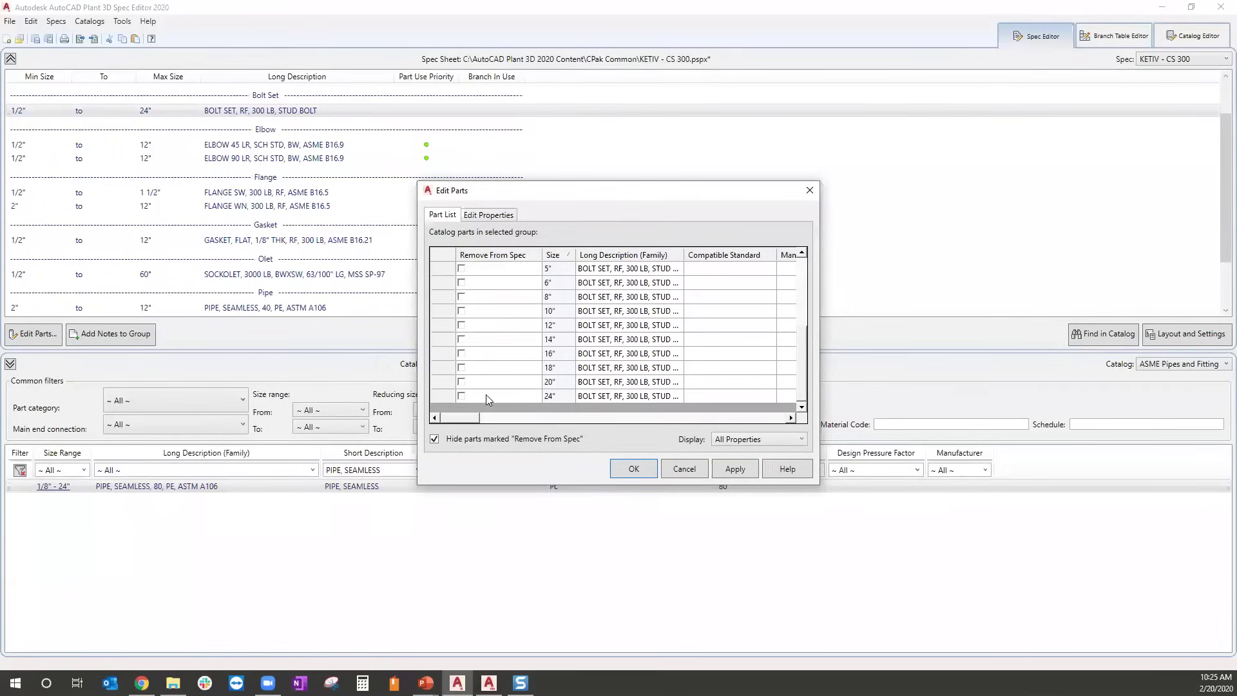
left_click(460, 396)
left_click(461, 381)
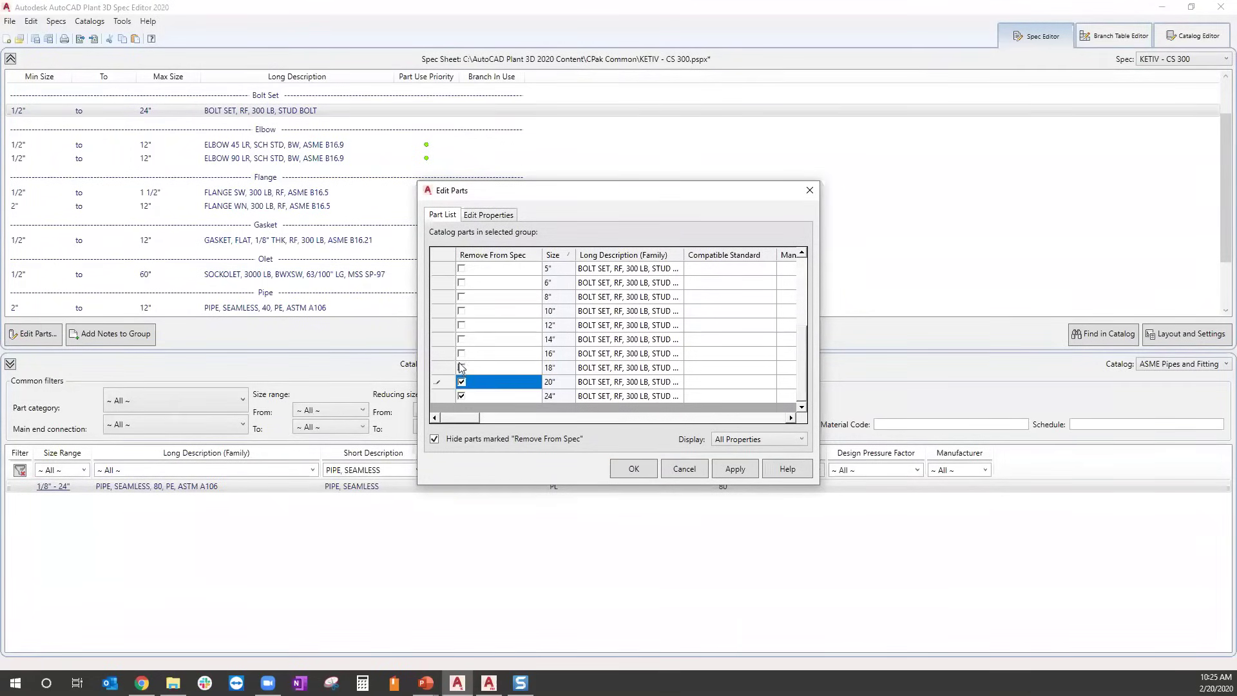
left_click(461, 368)
left_click(460, 353)
left_click(461, 339)
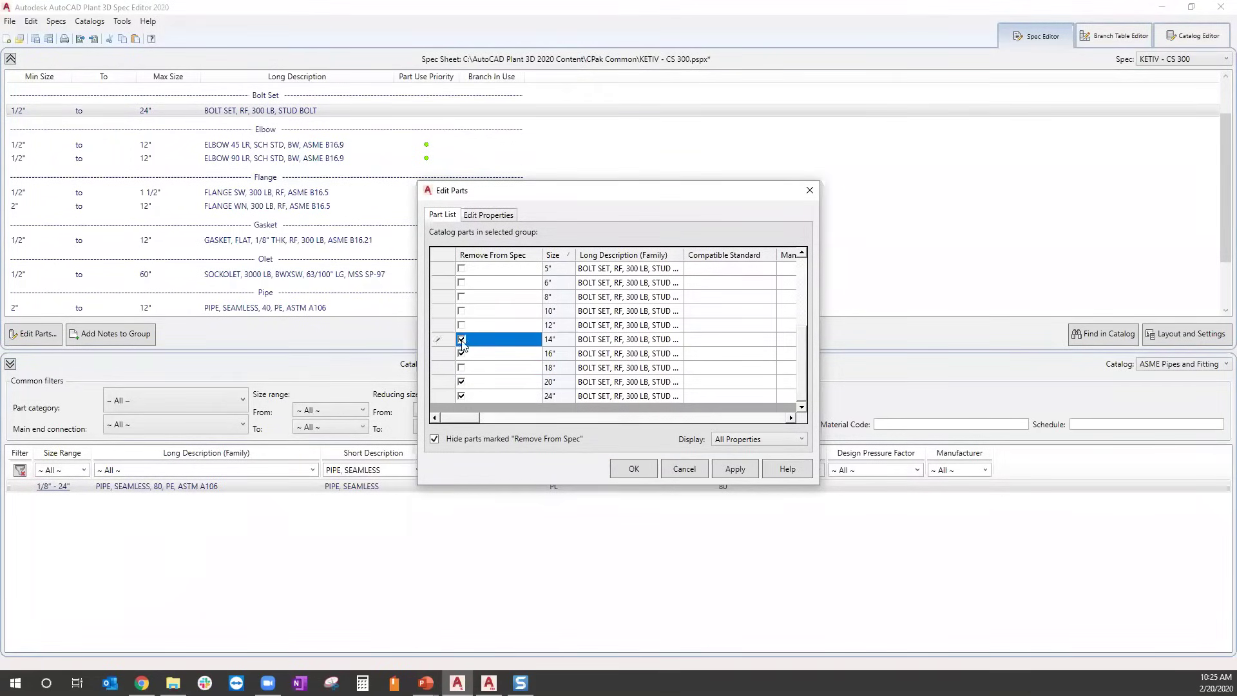
left_click(461, 368)
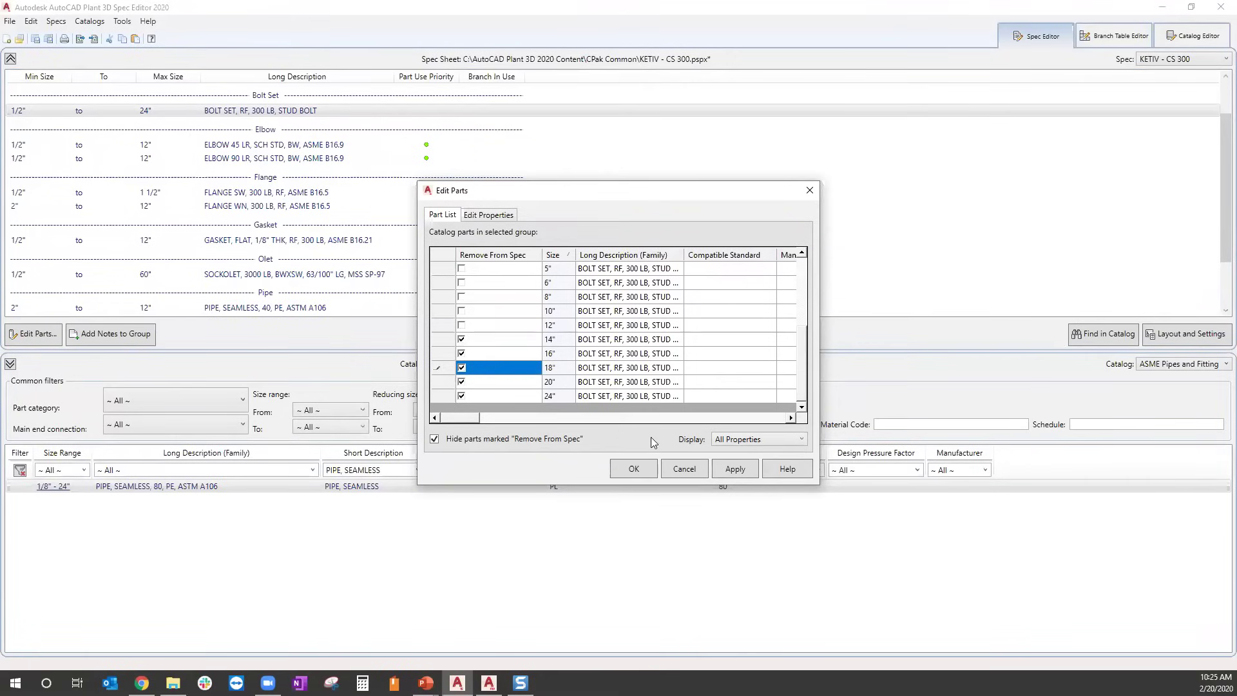
left_click(734, 468)
left_click(631, 468)
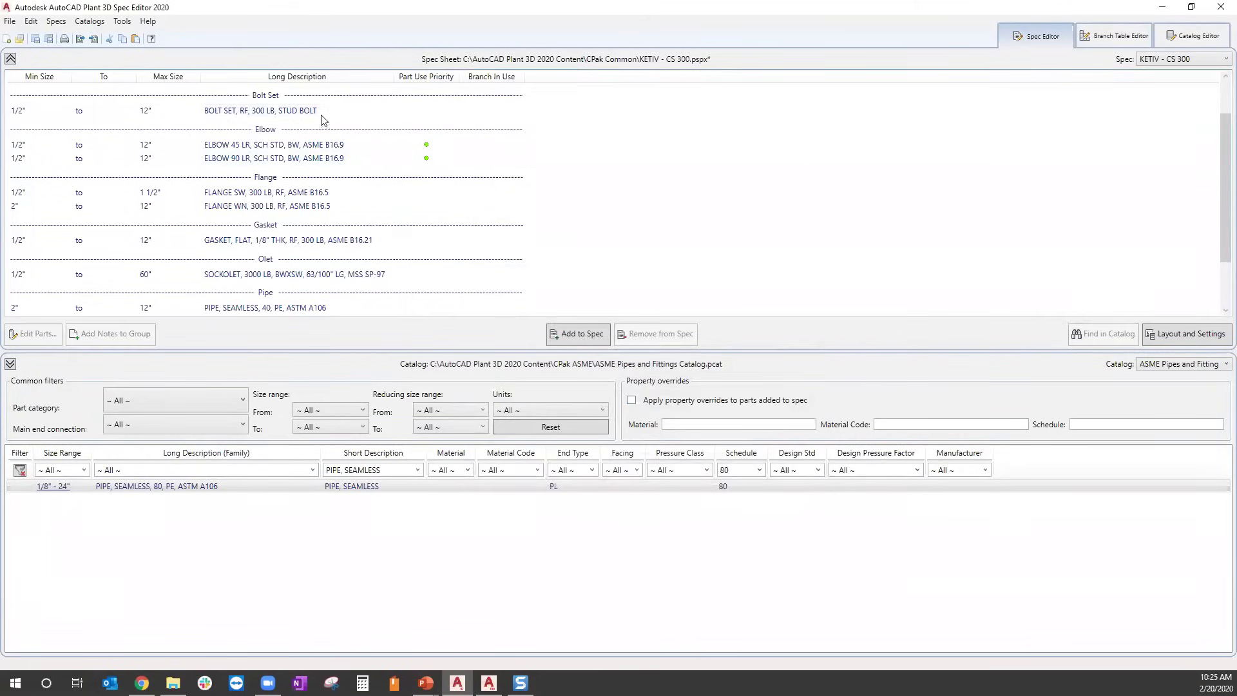
scroll(309, 149, "down", 4)
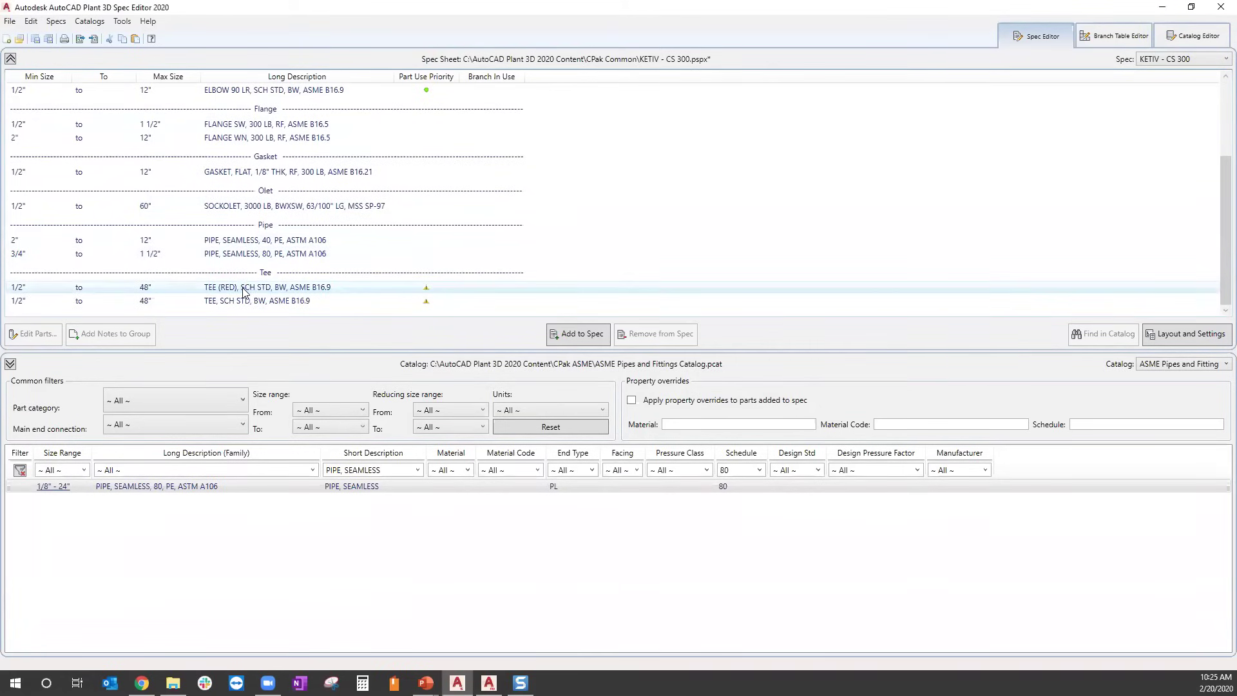
double_click(143, 289)
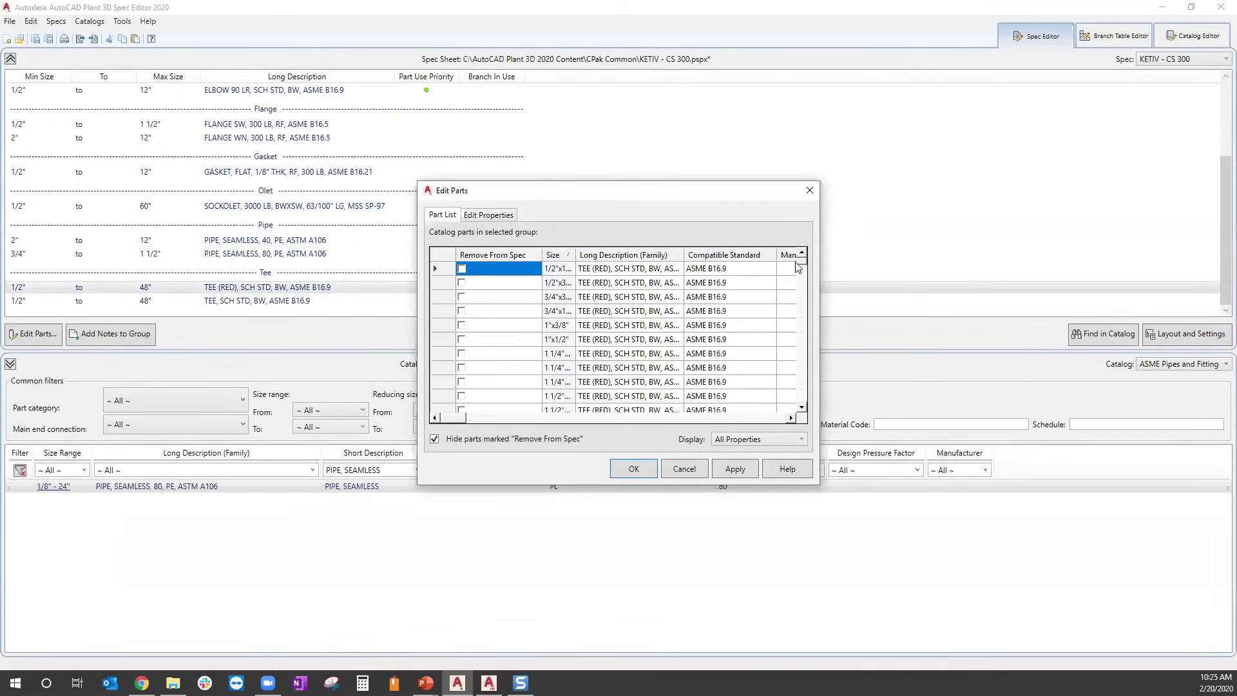
left_click_drag(805, 266, 799, 409)
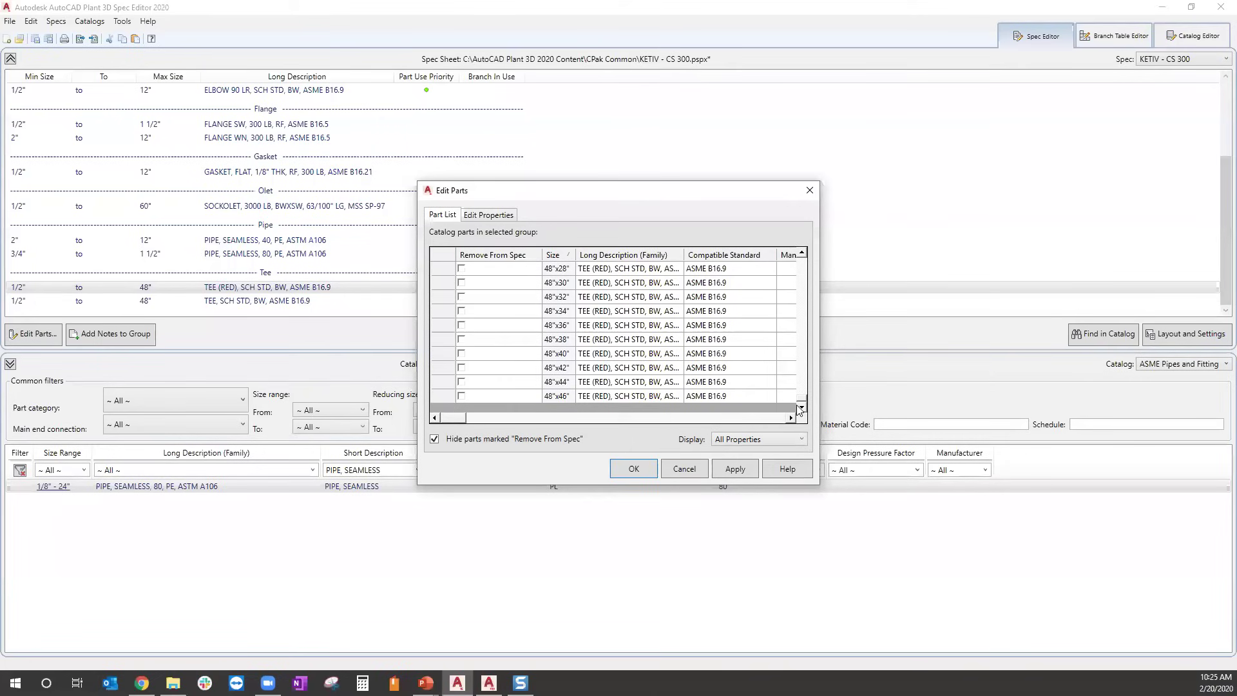
left_click(461, 397)
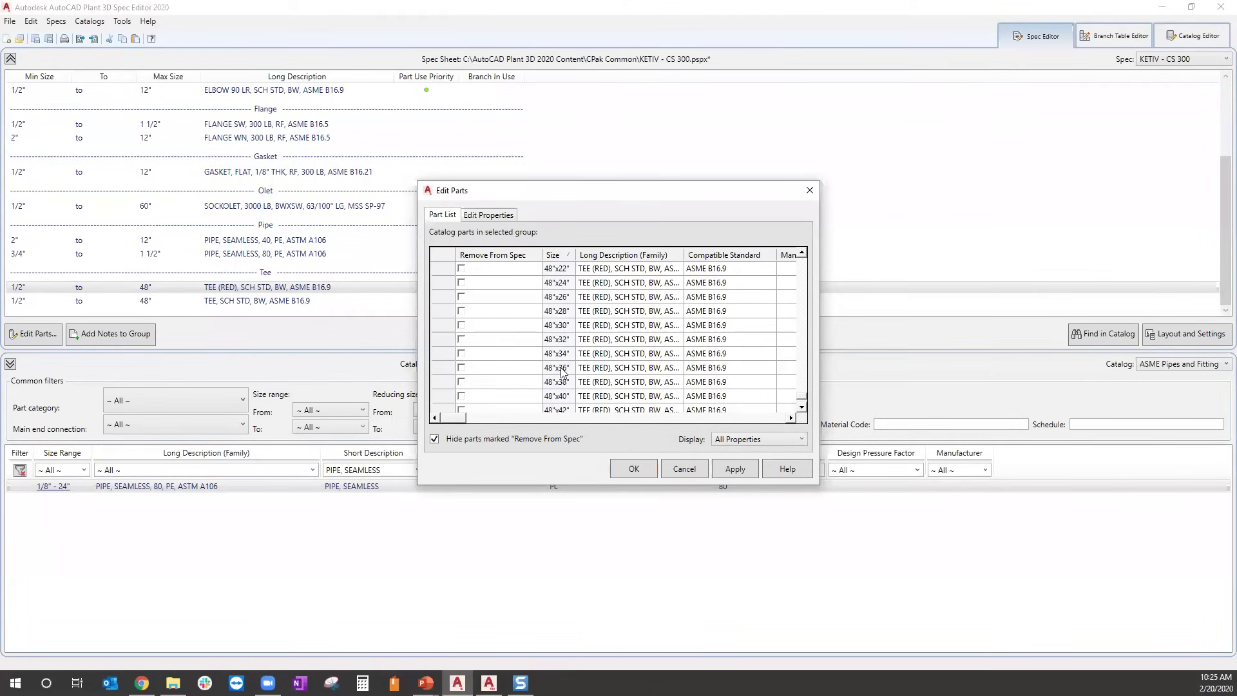
scroll(562, 297, "up", 8)
left_click_drag(802, 380, 791, 317)
left_click(684, 468)
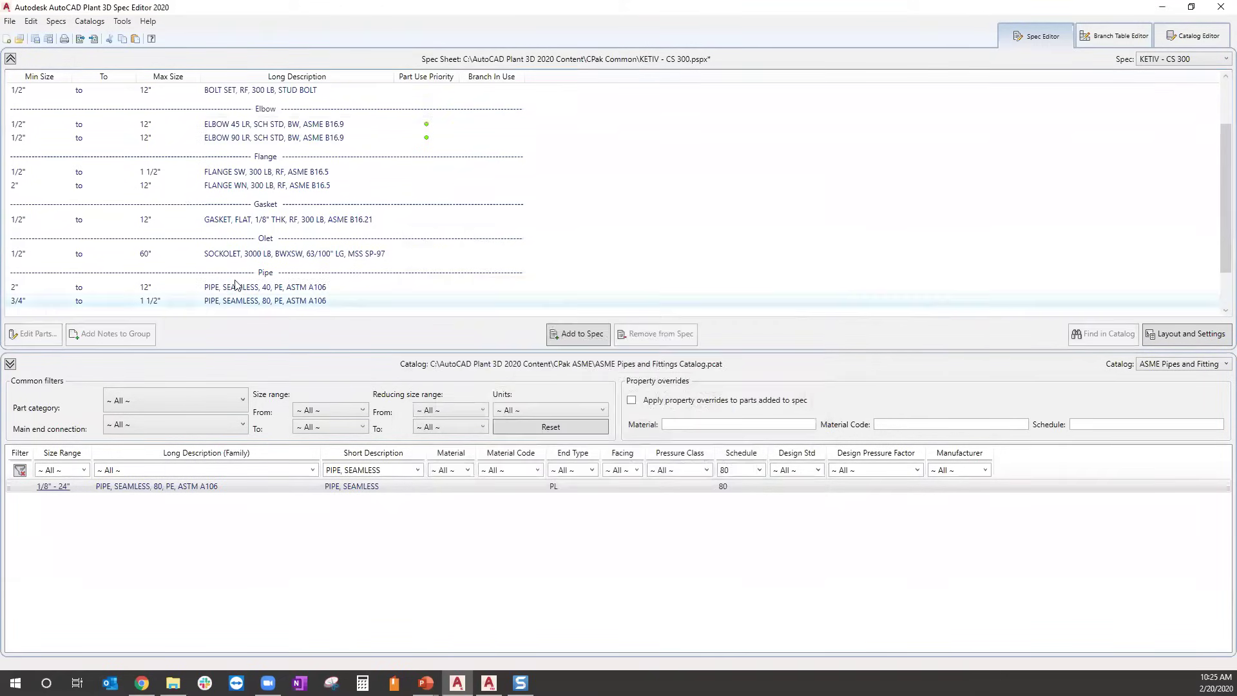
Filter the catalog to REDUCER (CONC) with schedule STD and add the concentric reducer family to the spec.
scroll(319, 293, "down", 1)
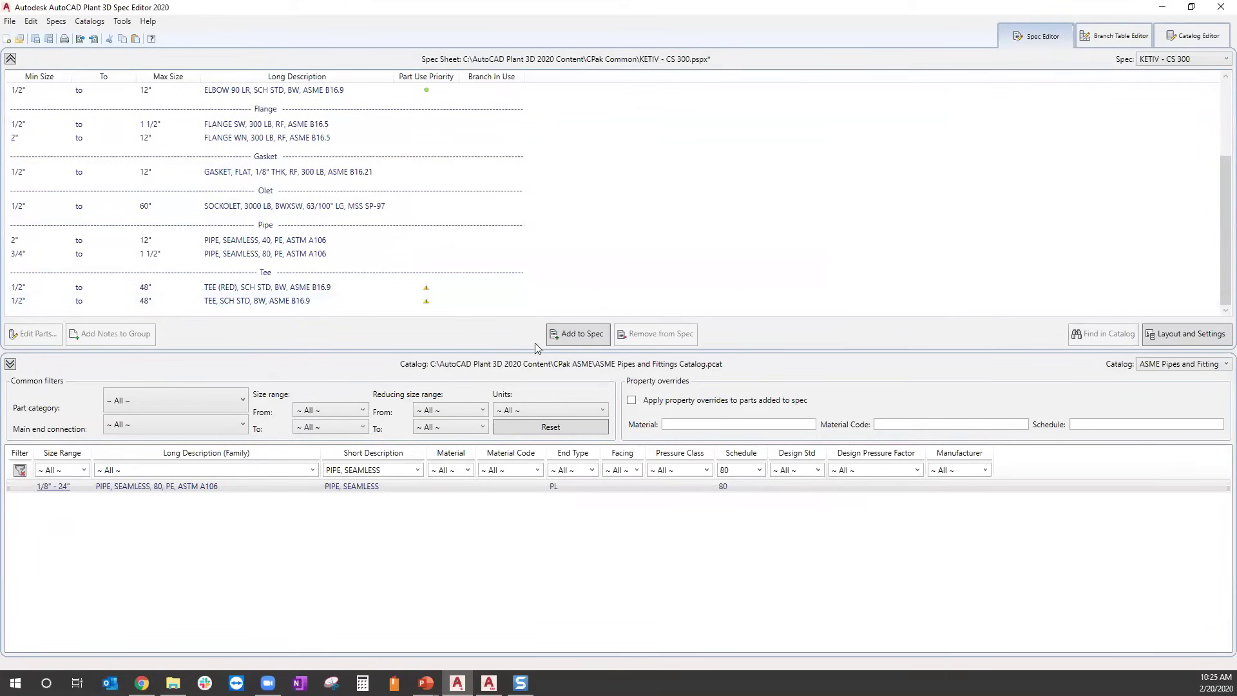
left_click(418, 470)
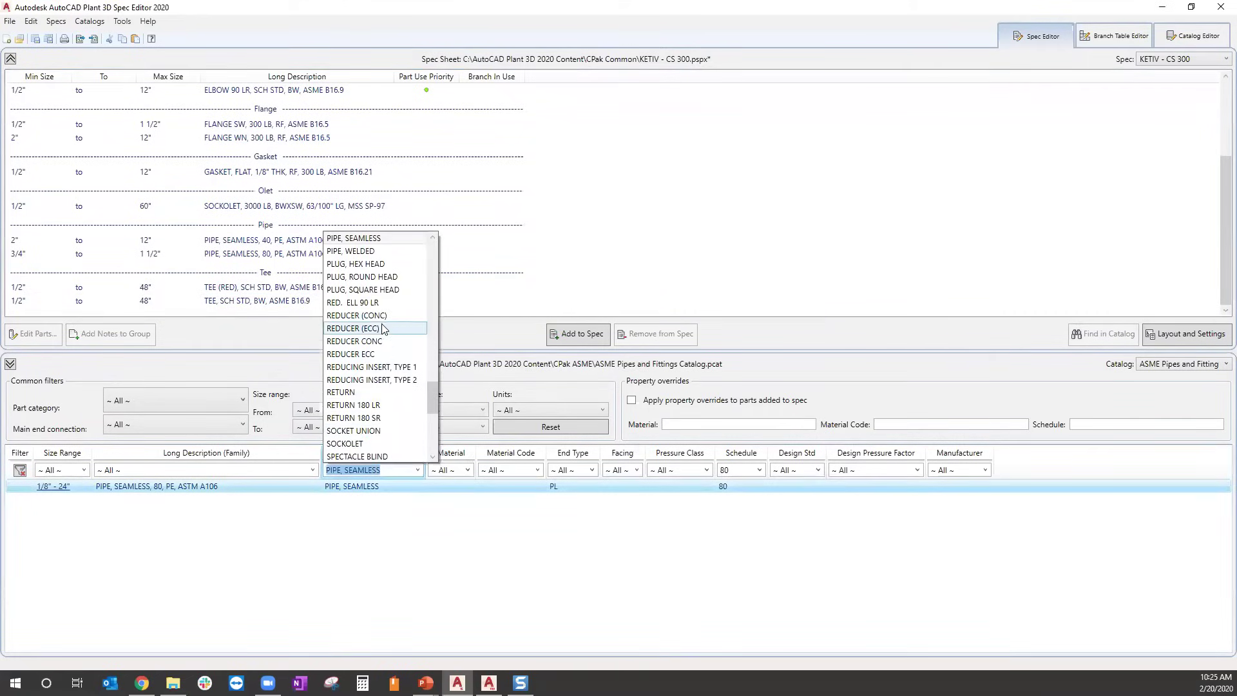
left_click(390, 316)
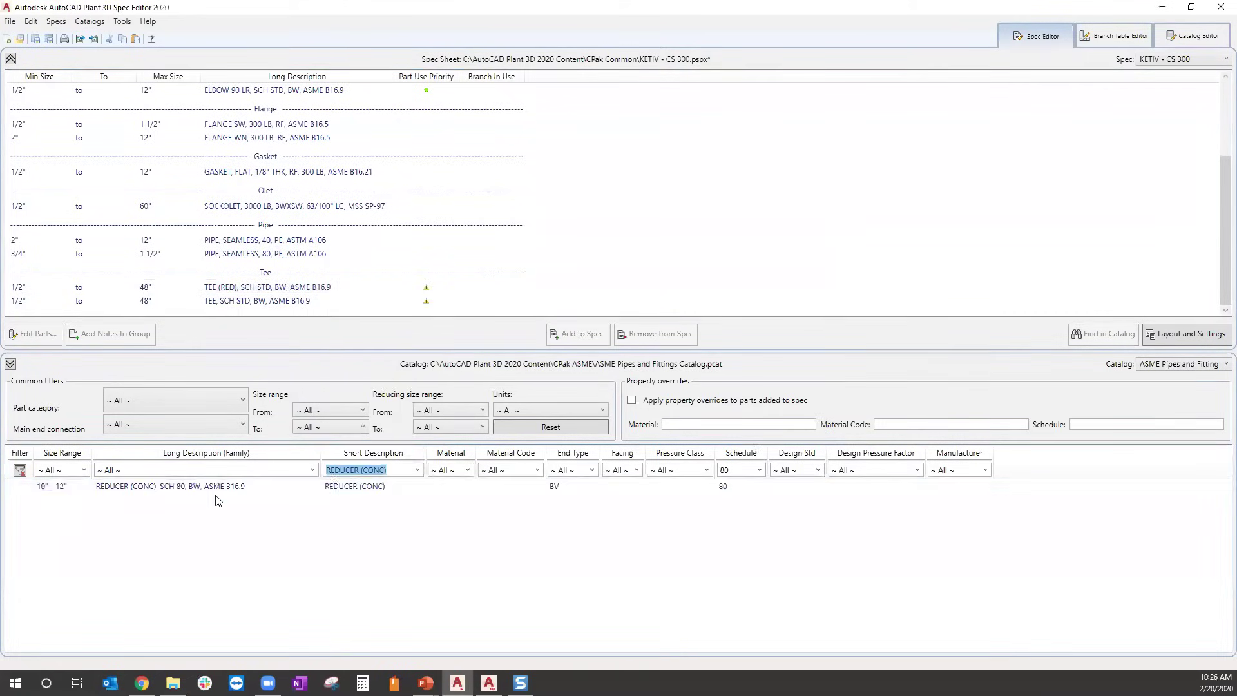
left_click(761, 471)
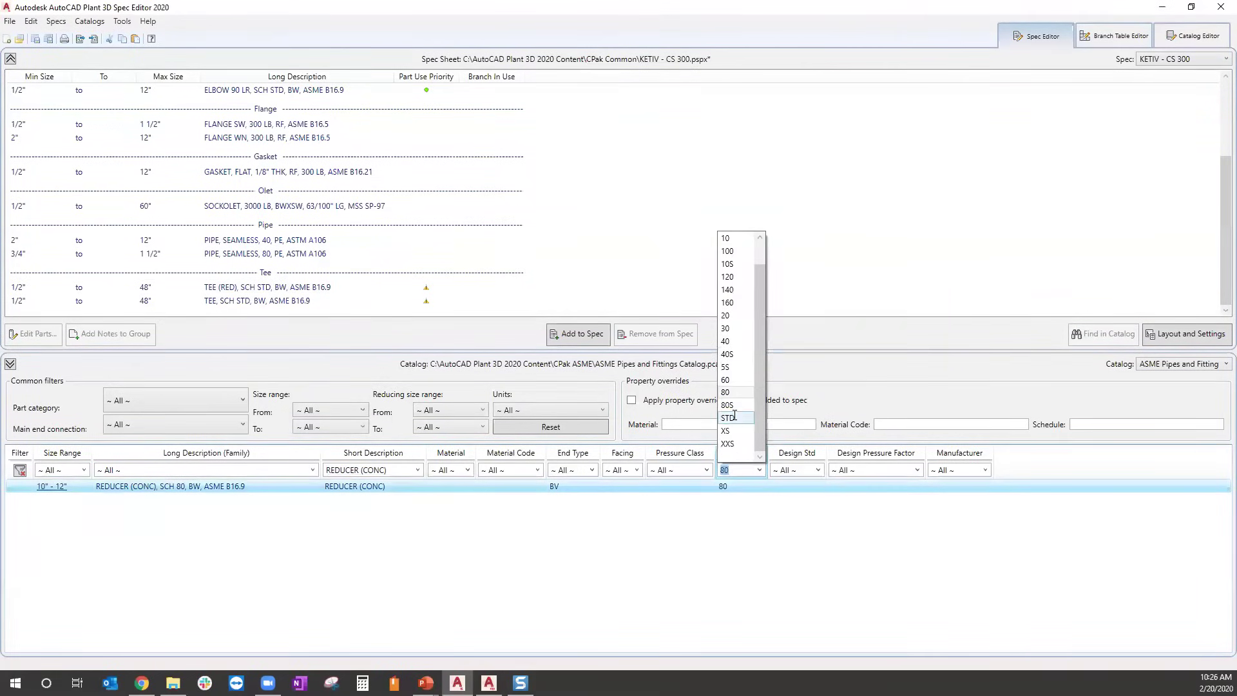
left_click(736, 416)
left_click(315, 487)
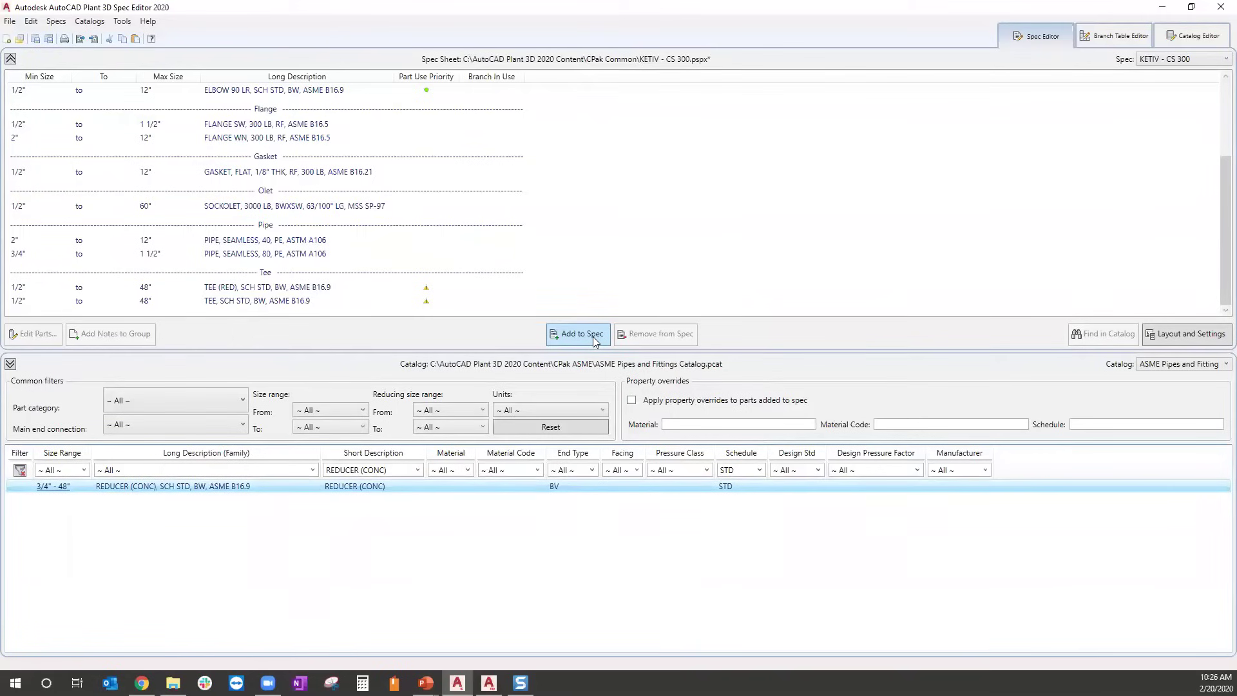
left_click(594, 338)
Filter the catalog to REDUCER (ECC) and add the schedule STD eccentric reducer family to the spec.
scroll(419, 469, "down", 3)
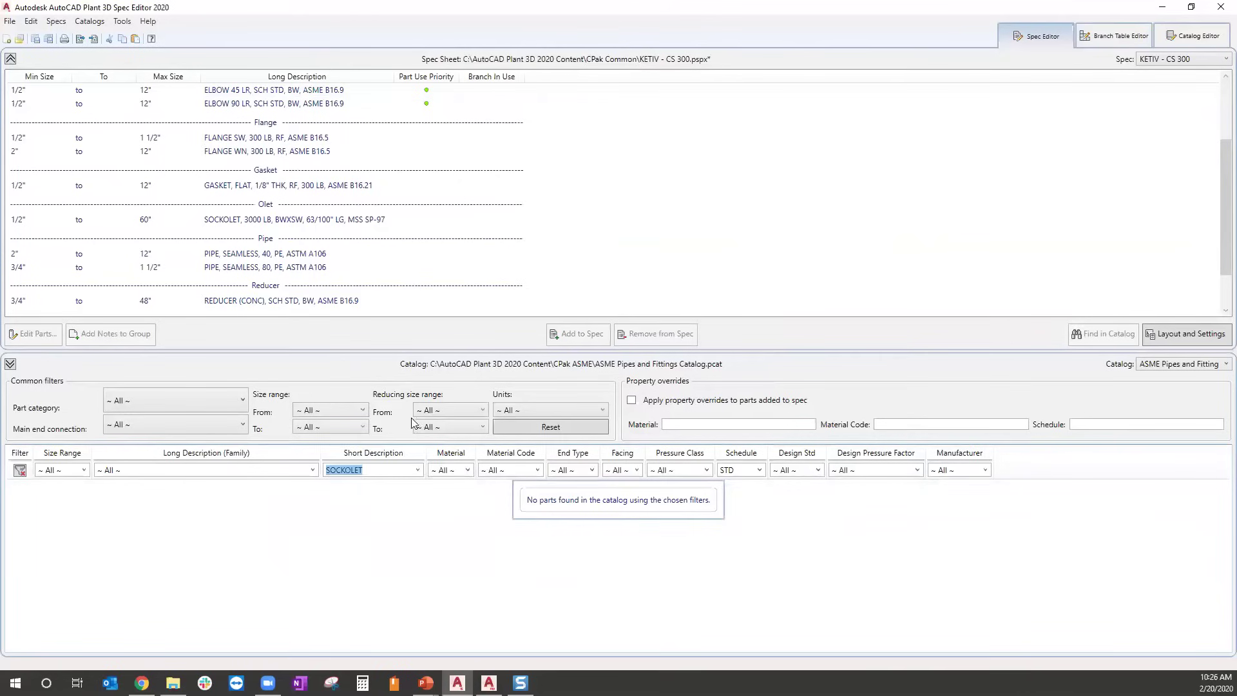
left_click(417, 470)
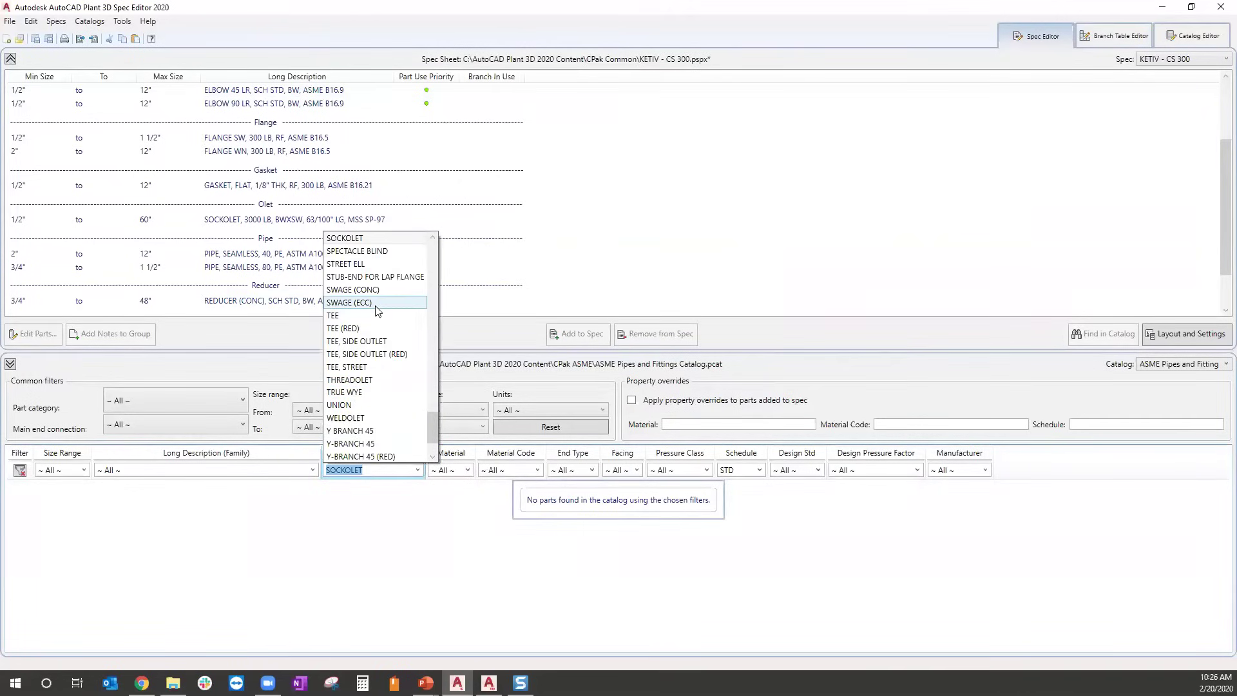
scroll(378, 311, "up", 1)
scroll(380, 303, "up", 3)
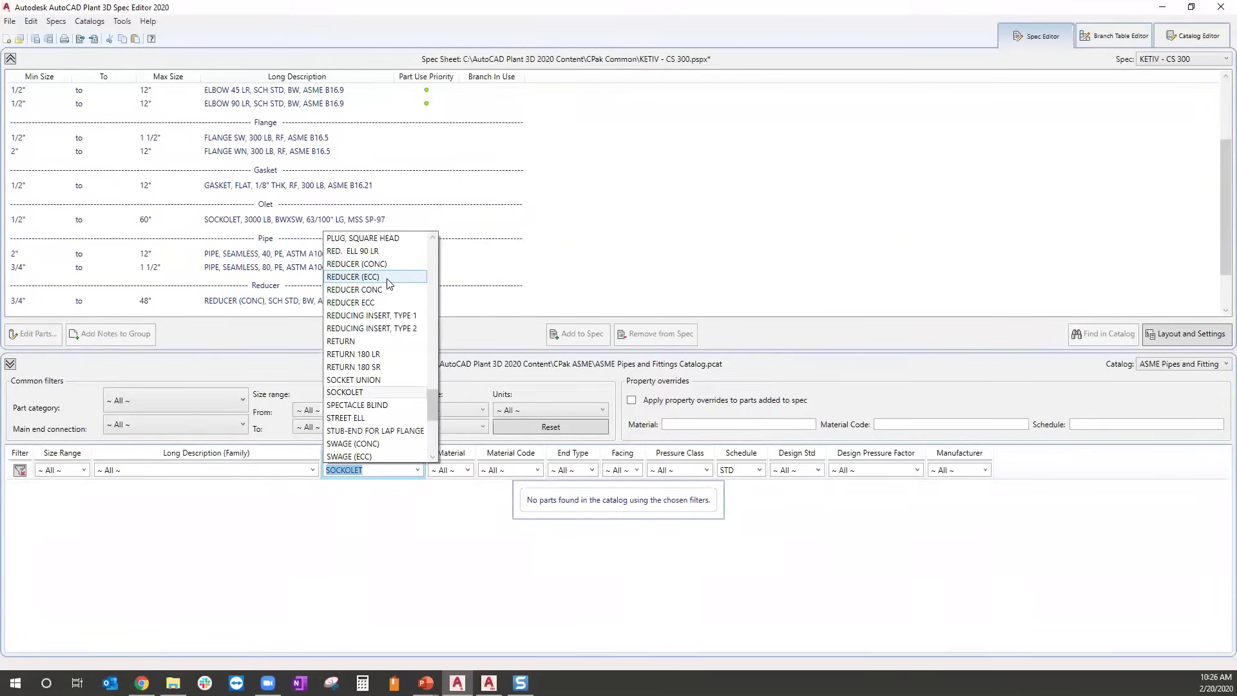
left_click(386, 276)
left_click(580, 333)
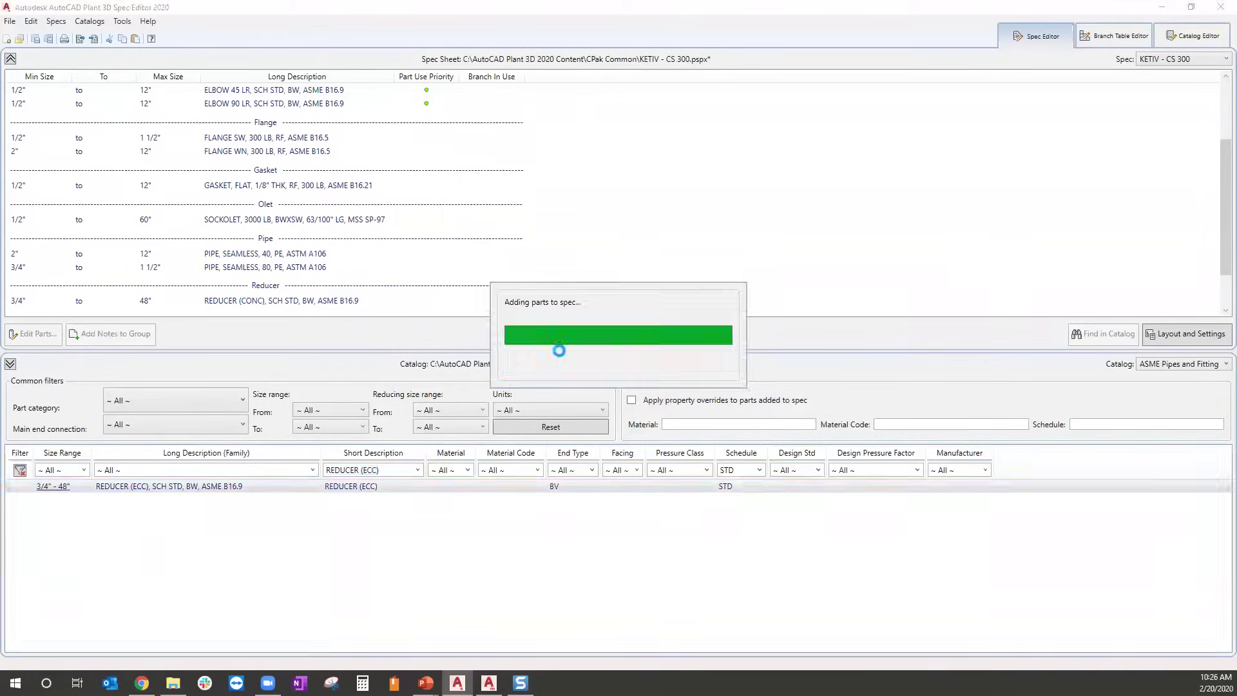
Give the concentric reducer priority over the eccentric reducer for the 3" size conflict.
scroll(348, 147, "down", 2)
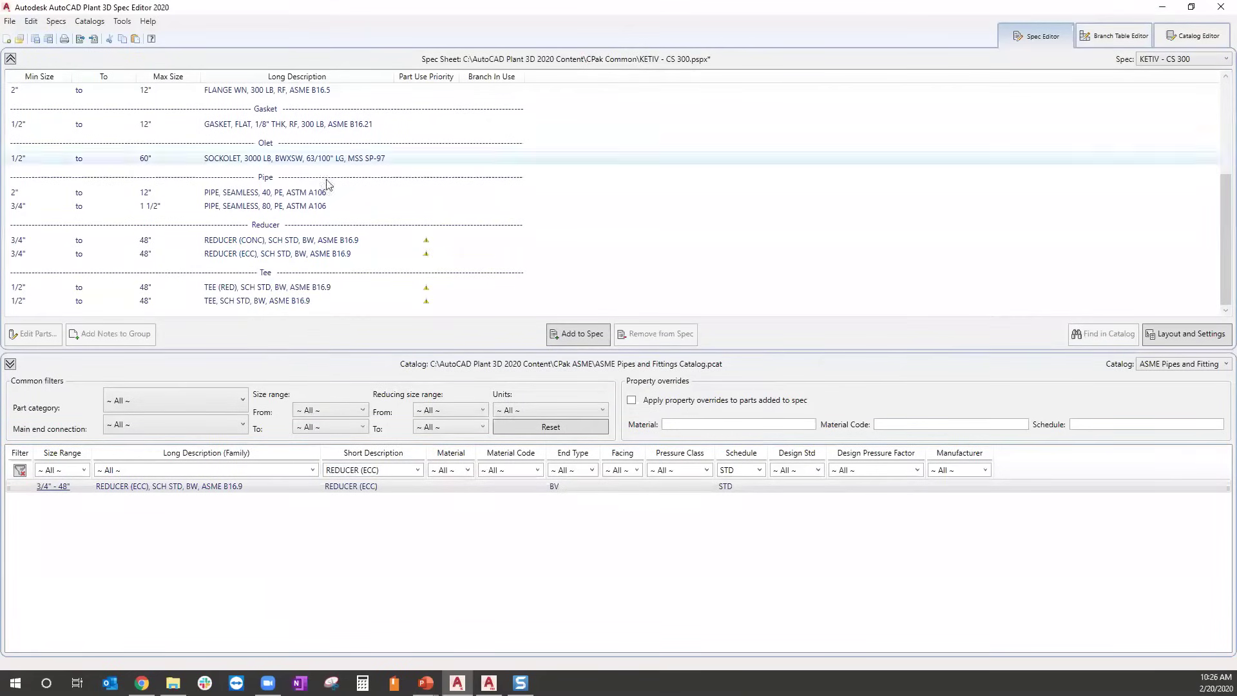
left_click(424, 244)
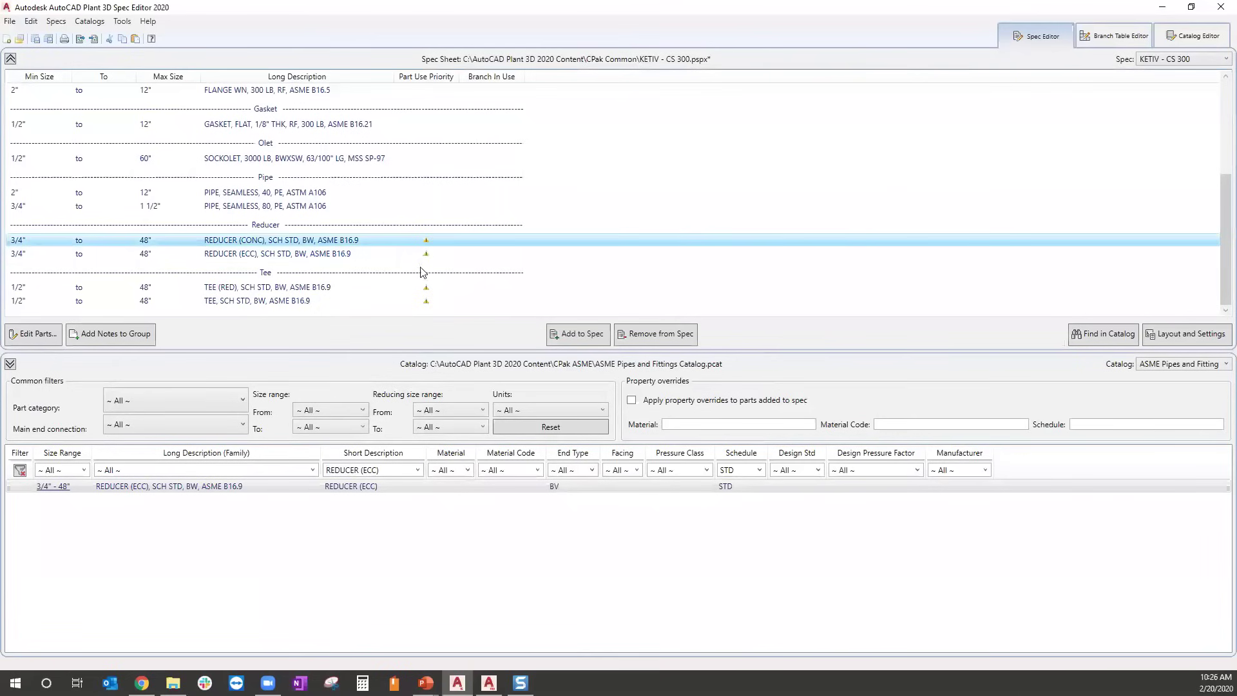
left_click(424, 239)
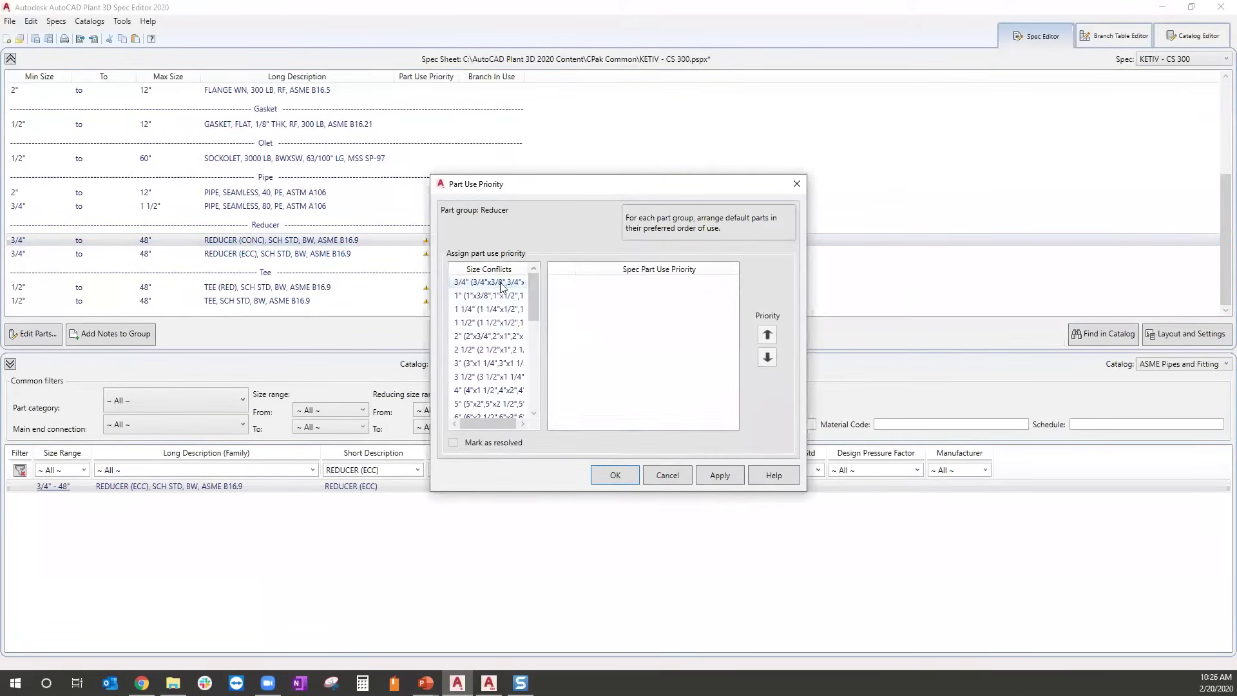
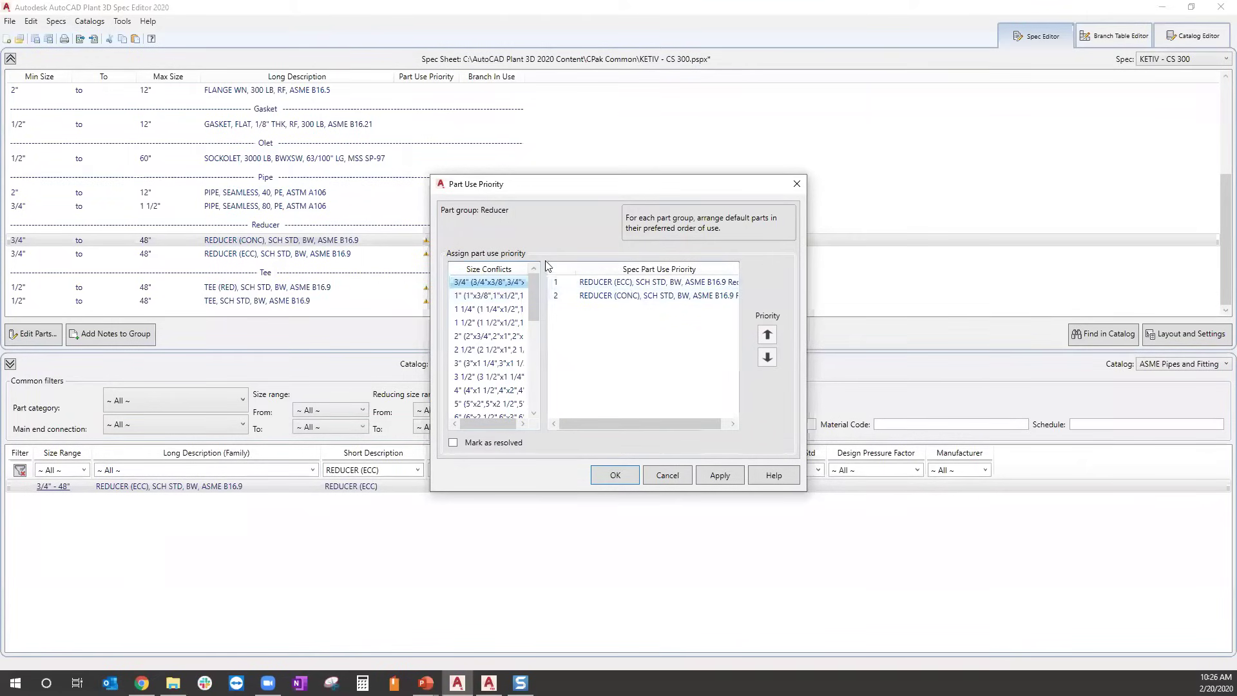
left_click(611, 284)
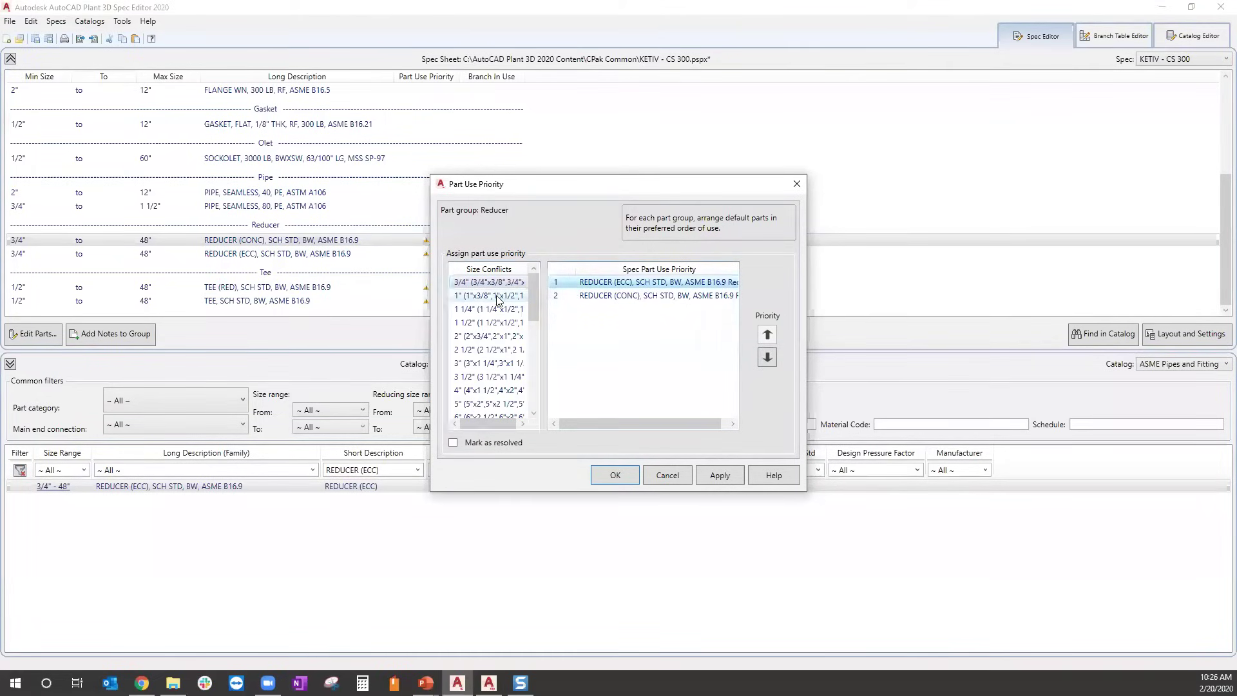
left_click(518, 296)
left_click(512, 309)
left_click(508, 322)
left_click(505, 349)
left_click(500, 363)
left_click(496, 376)
left_click(521, 363)
left_click(637, 296)
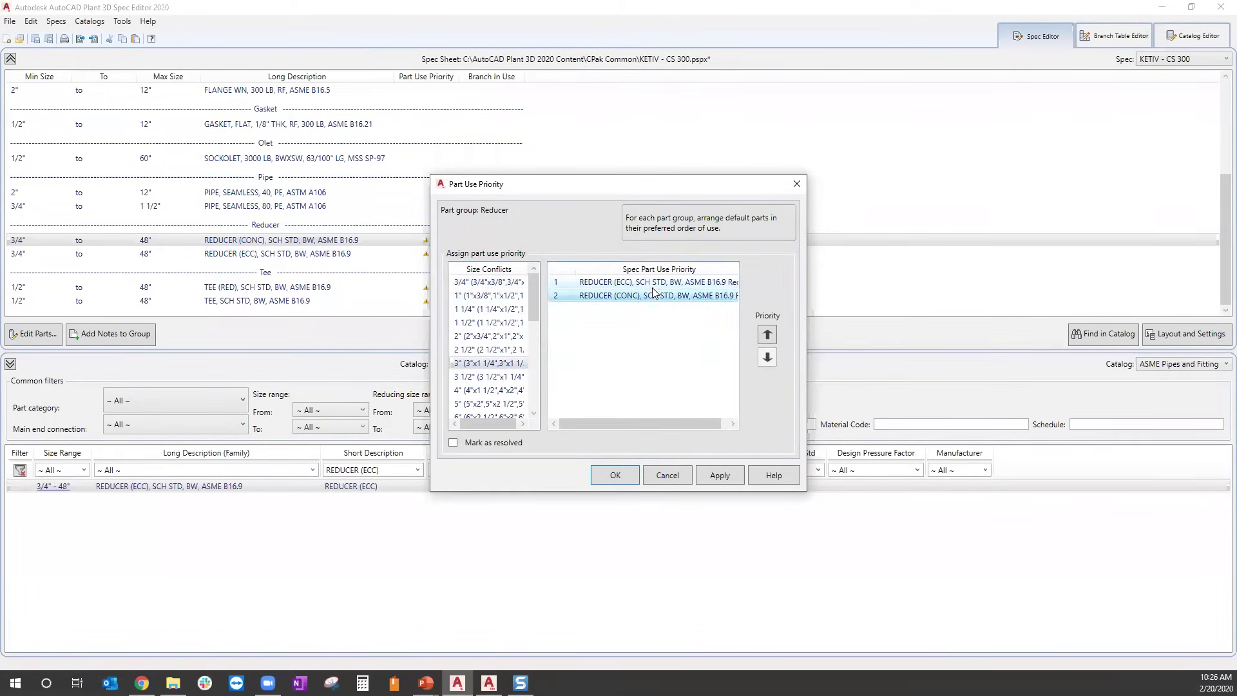
left_click(766, 334)
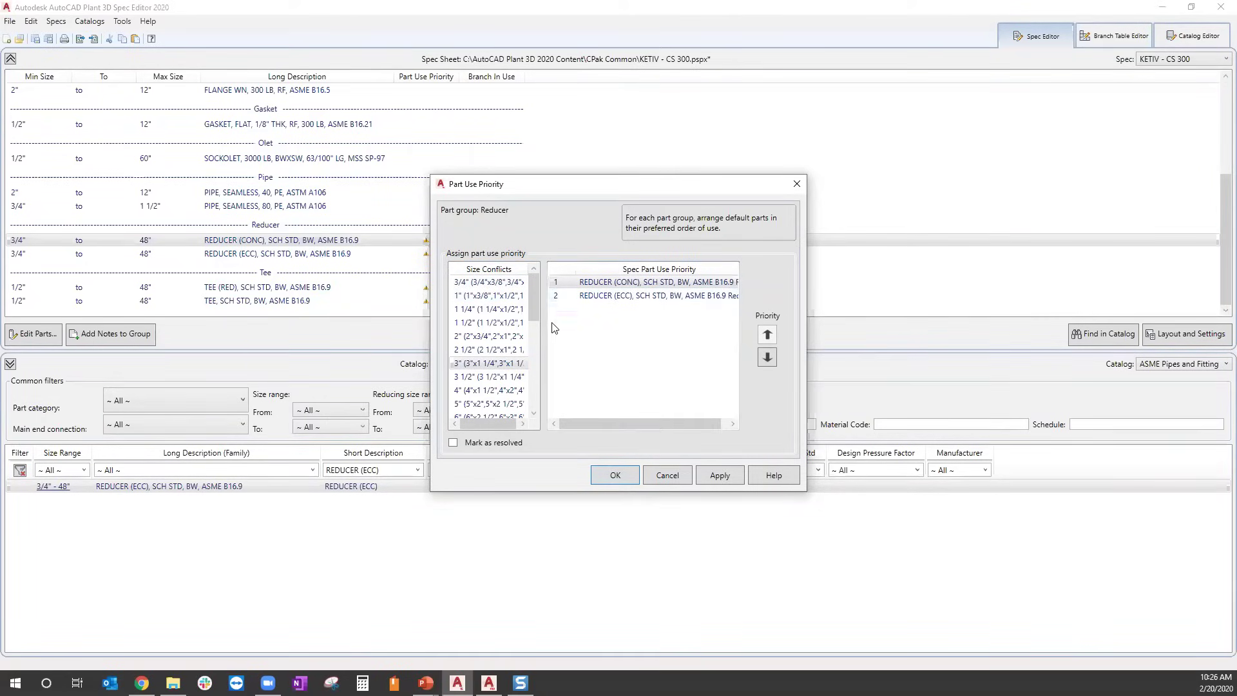
left_click(616, 475)
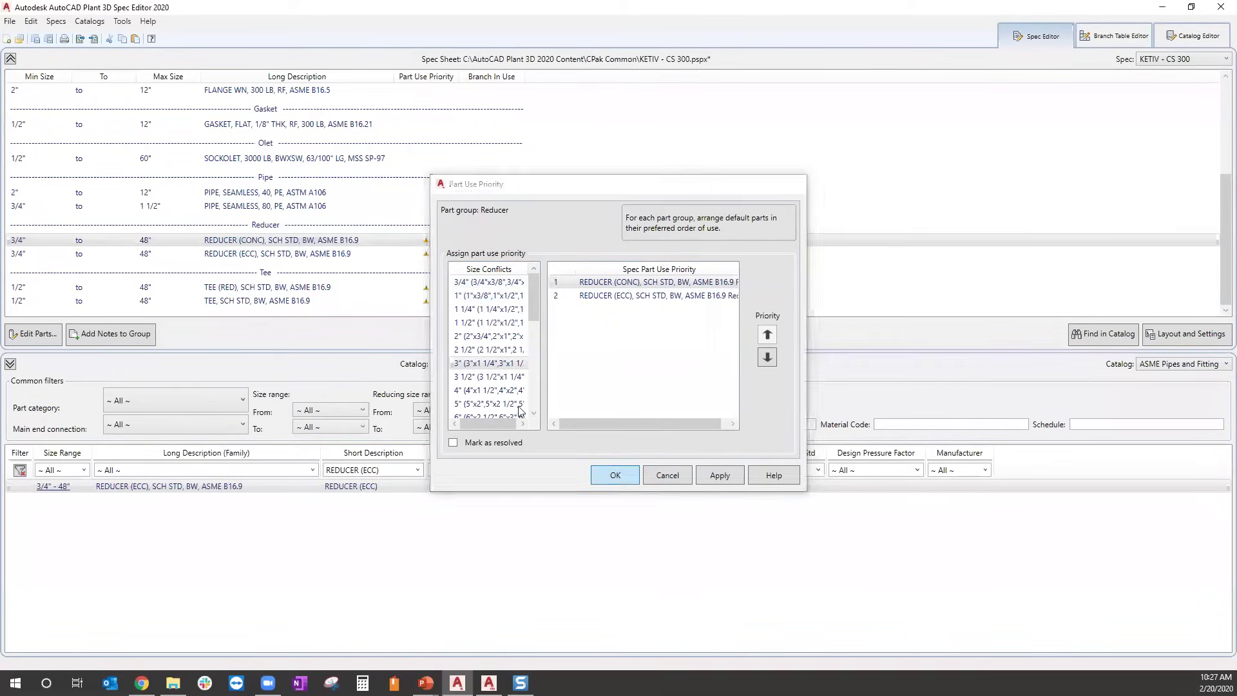
Remove both the eccentric and the concentric SCH STD reducer families from the spec.
left_click(313, 268)
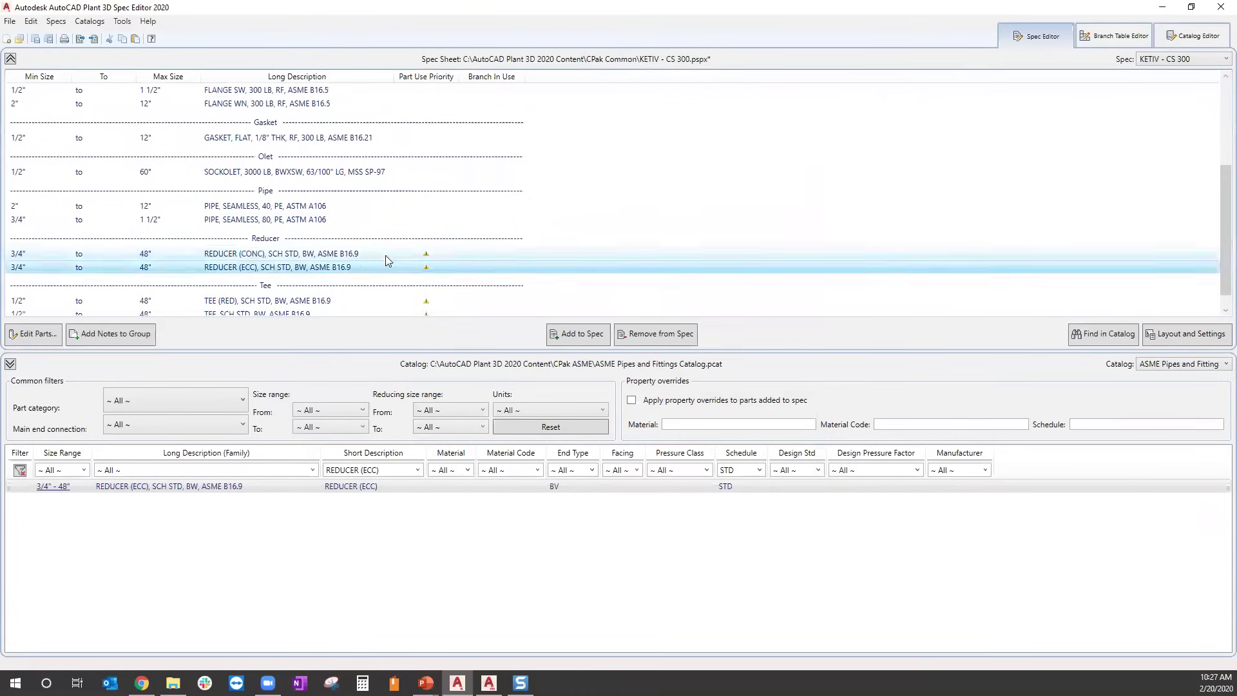
left_click(656, 334)
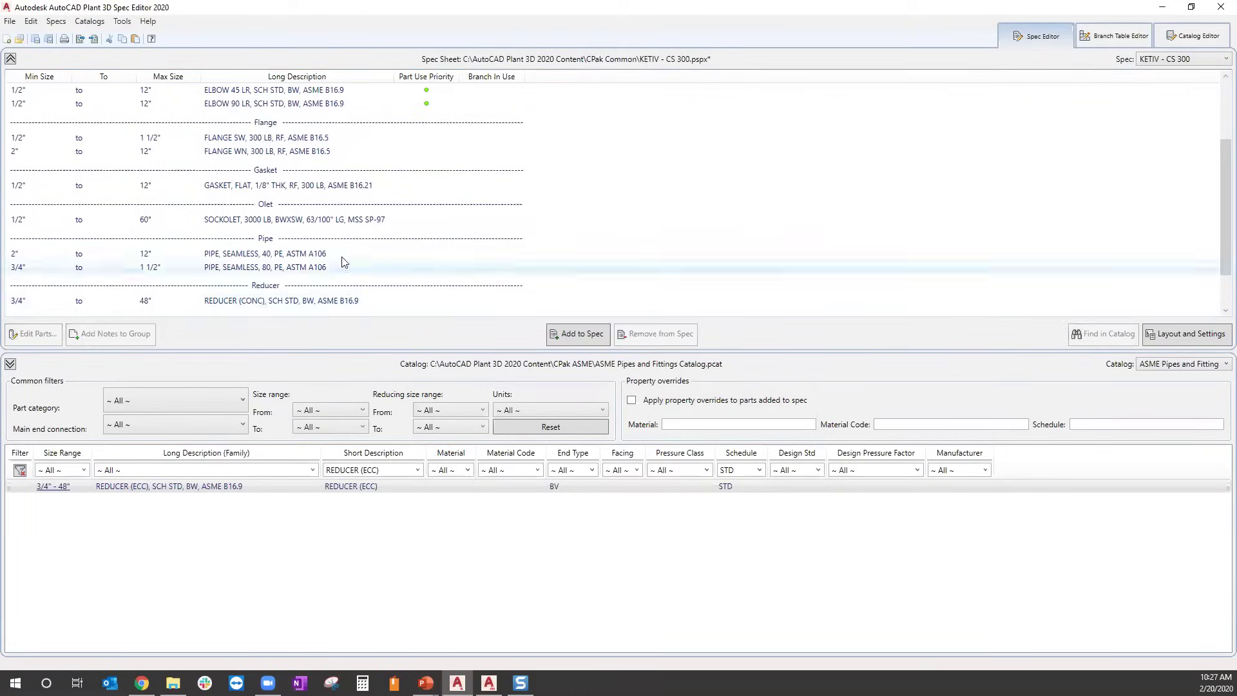
scroll(290, 261, "down", 1)
left_click(297, 287)
left_click(670, 334)
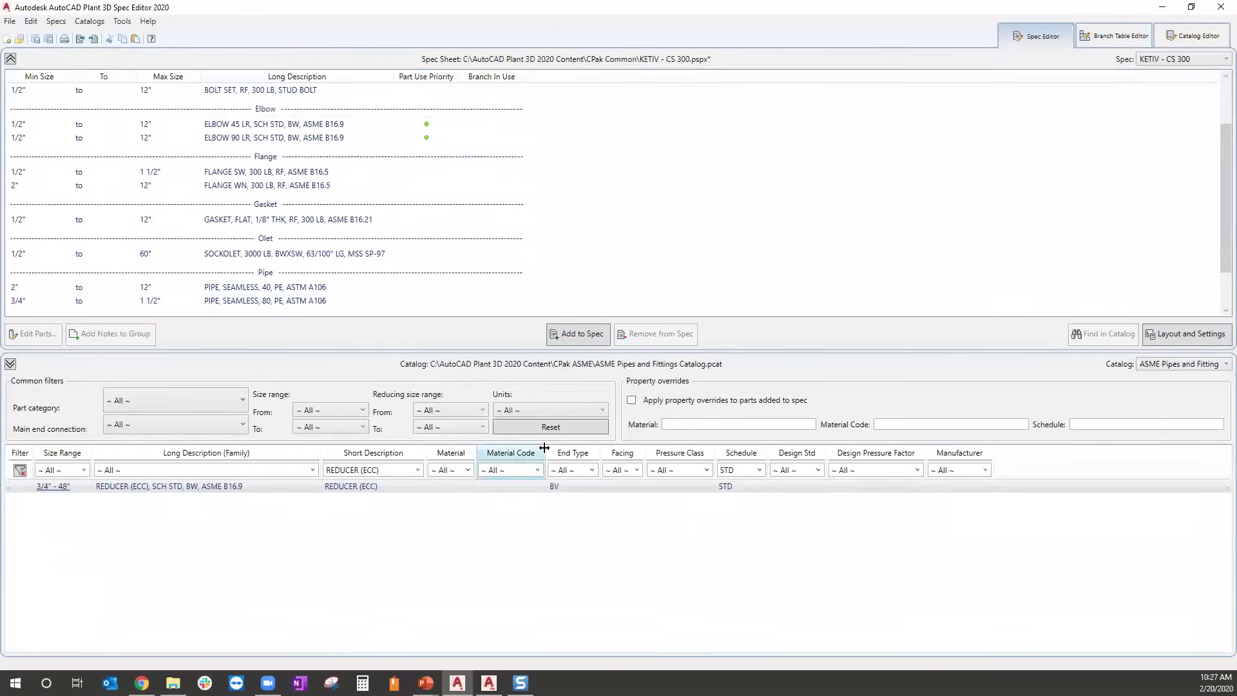
Add the eccentric reducer and the concentric reducer, both SCH STD, BW, ASME B16.9, to the spec.
left_click(577, 334)
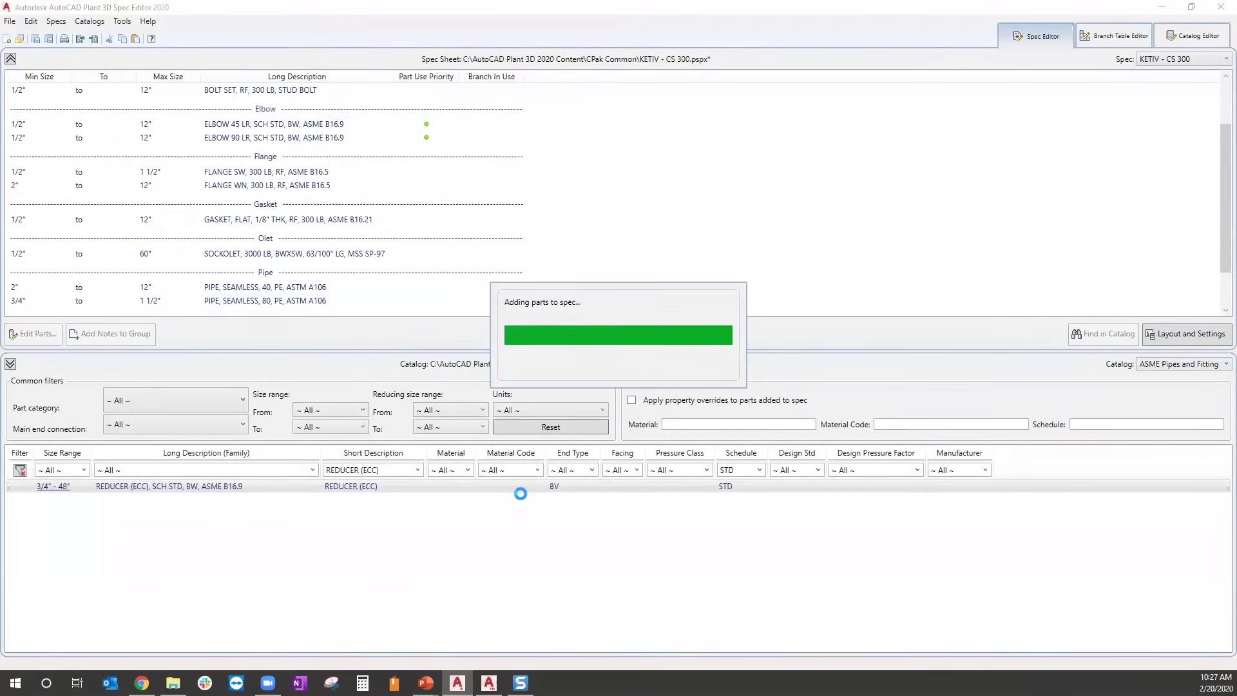
left_click(418, 469)
scroll(378, 245, "up", 2)
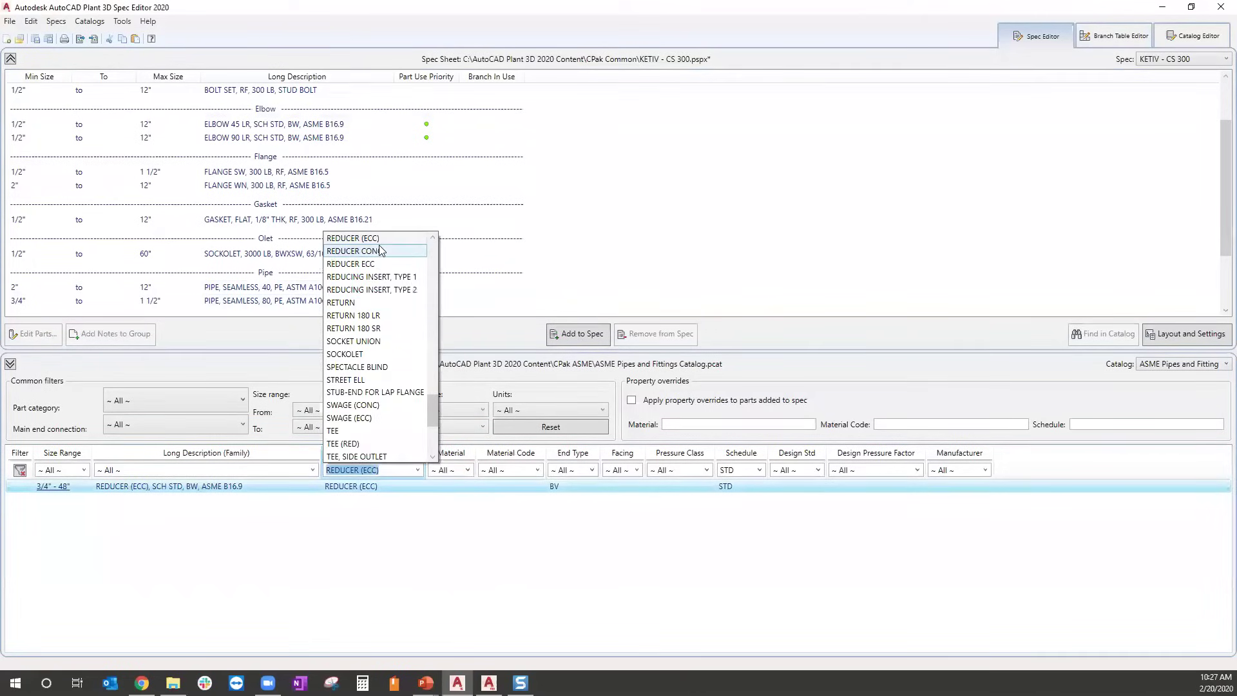
left_click(376, 255)
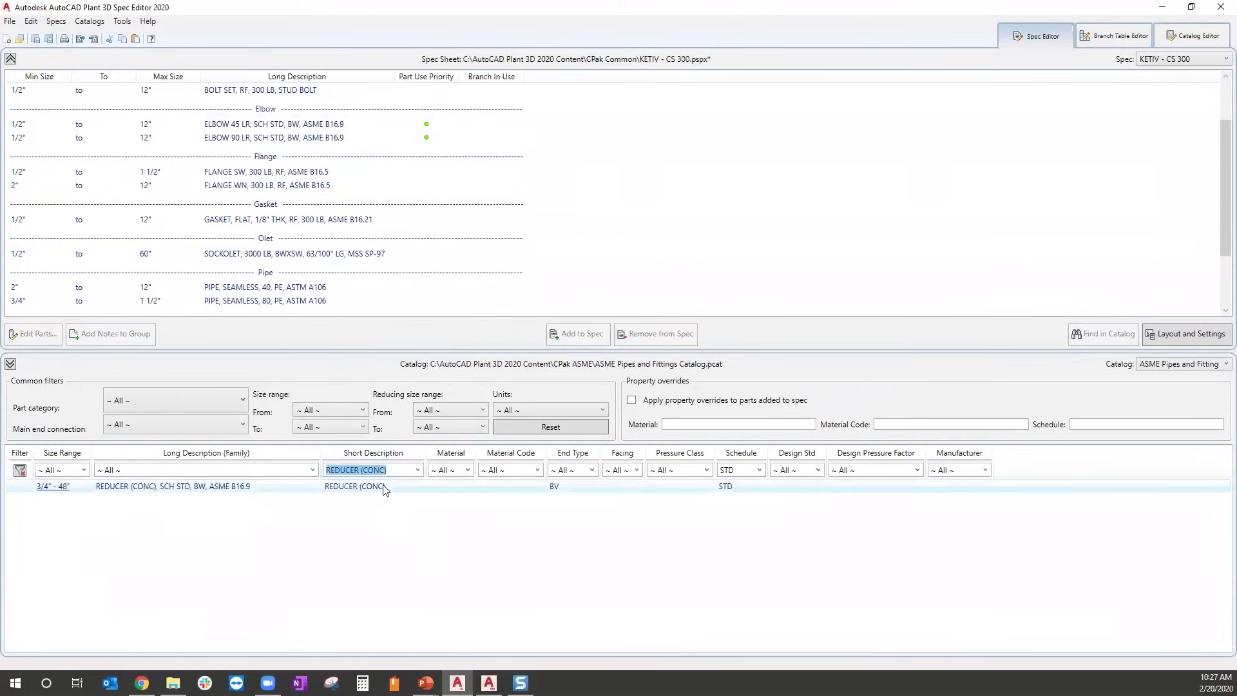
left_click(564, 335)
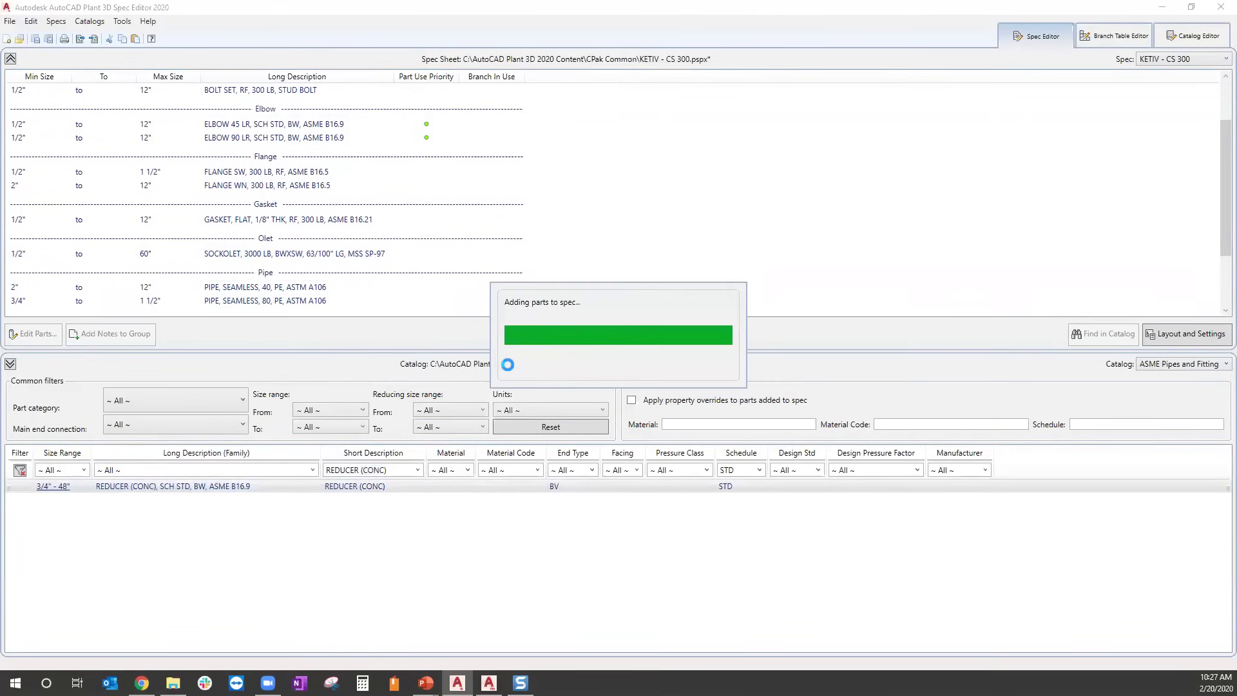
Mark all size conflicts of the Reducer part group, 3/4" through 48", as resolved in the part use priority.
left_click(426, 275)
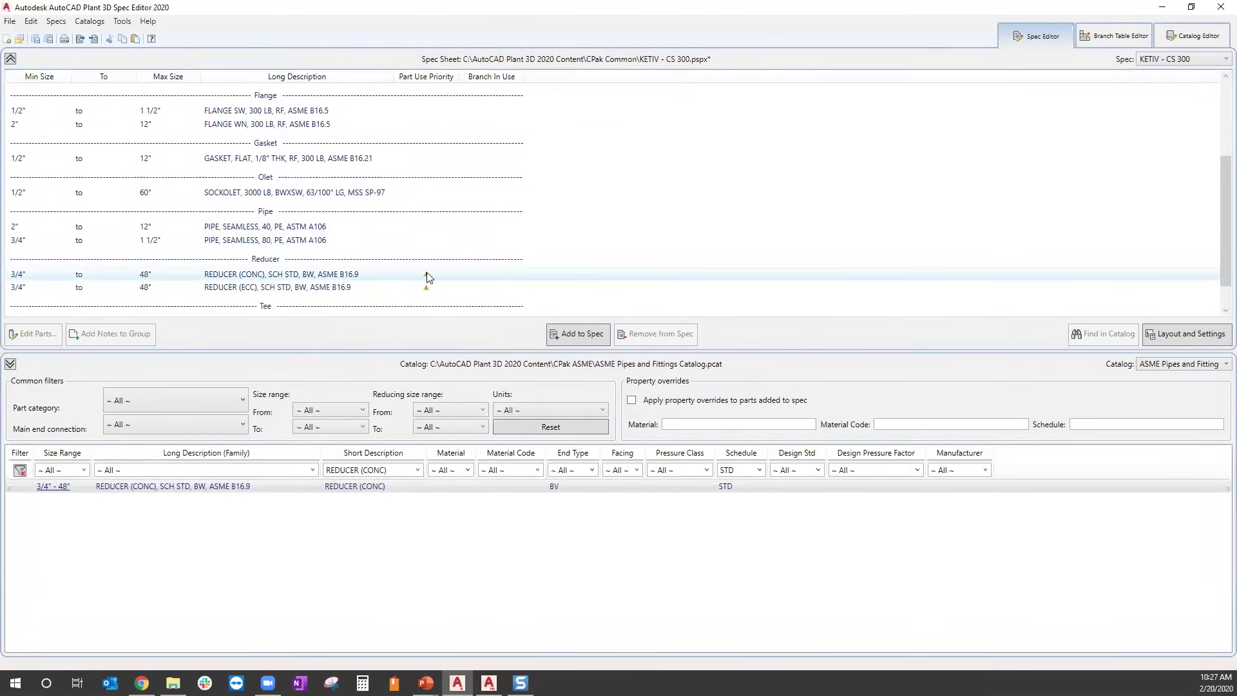
left_click(482, 284)
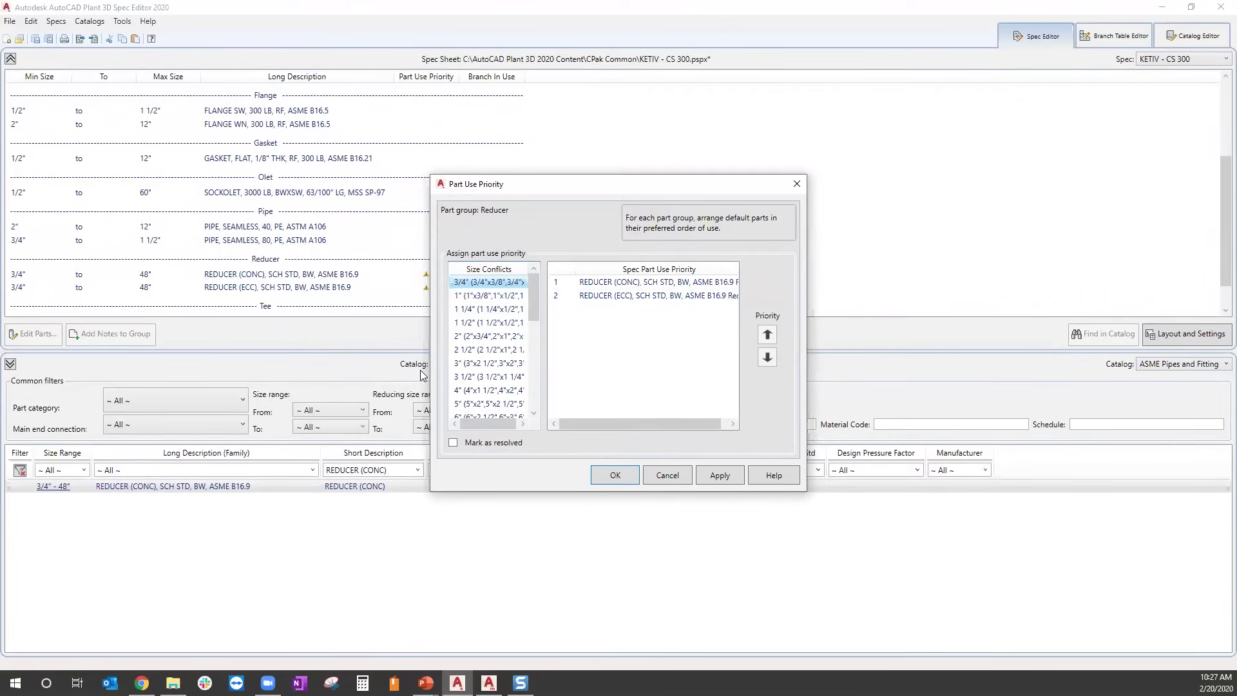
scroll(512, 354, "down", 5)
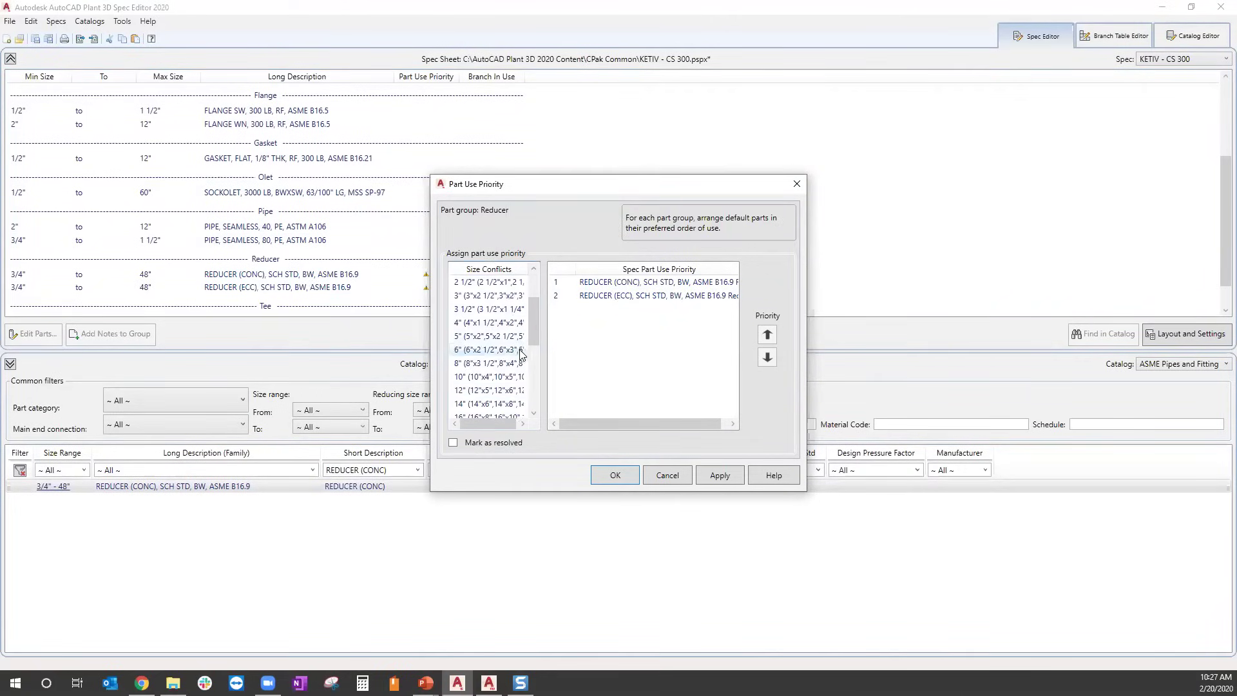
scroll(510, 335, "up", 5)
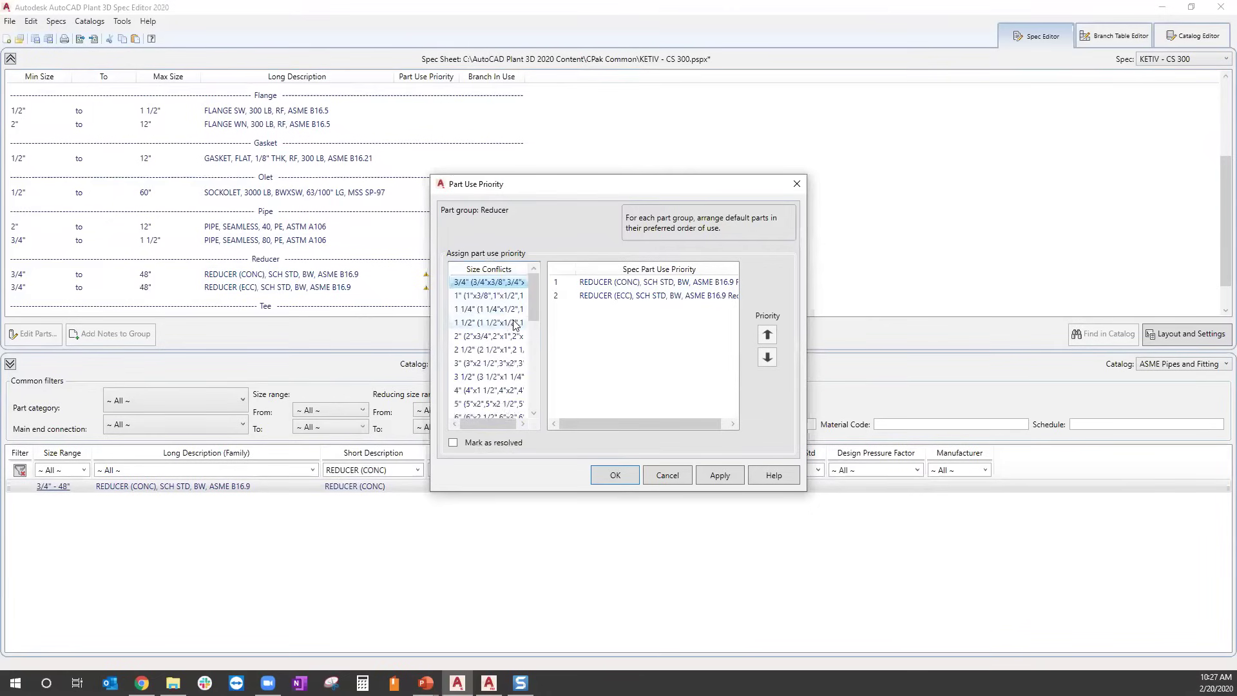
scroll(513, 323, "down", 6)
left_click(456, 404, "shift")
left_click(453, 443)
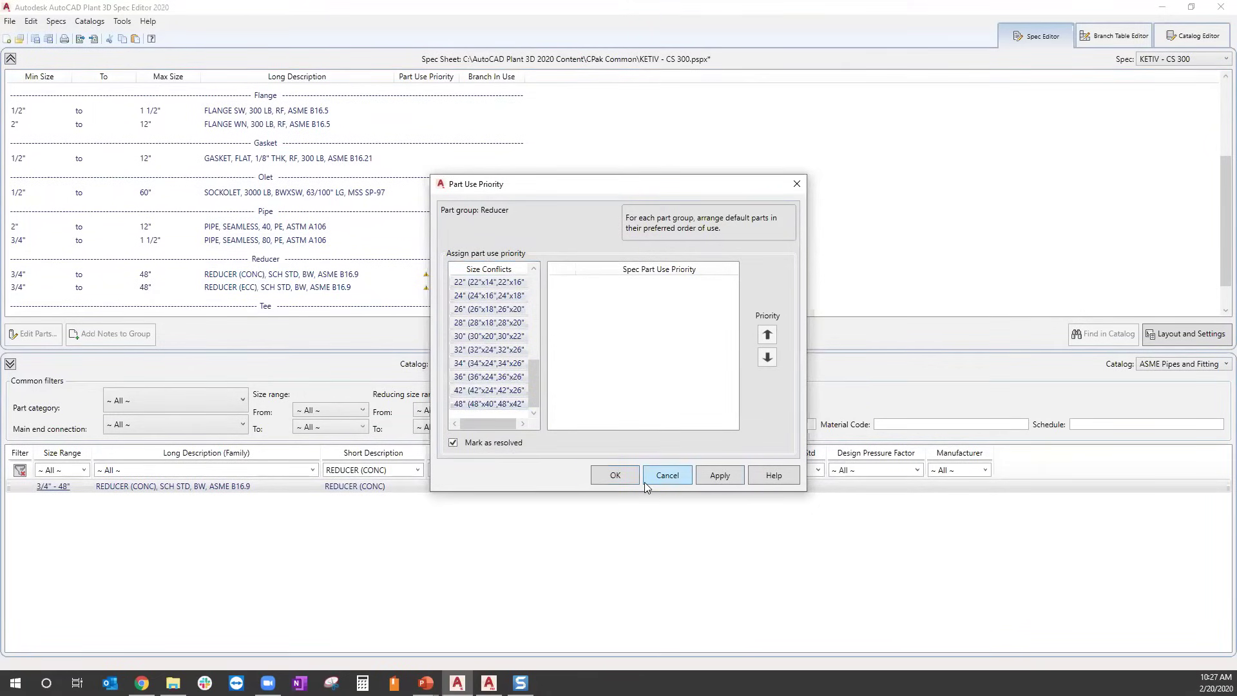
left_click(615, 475)
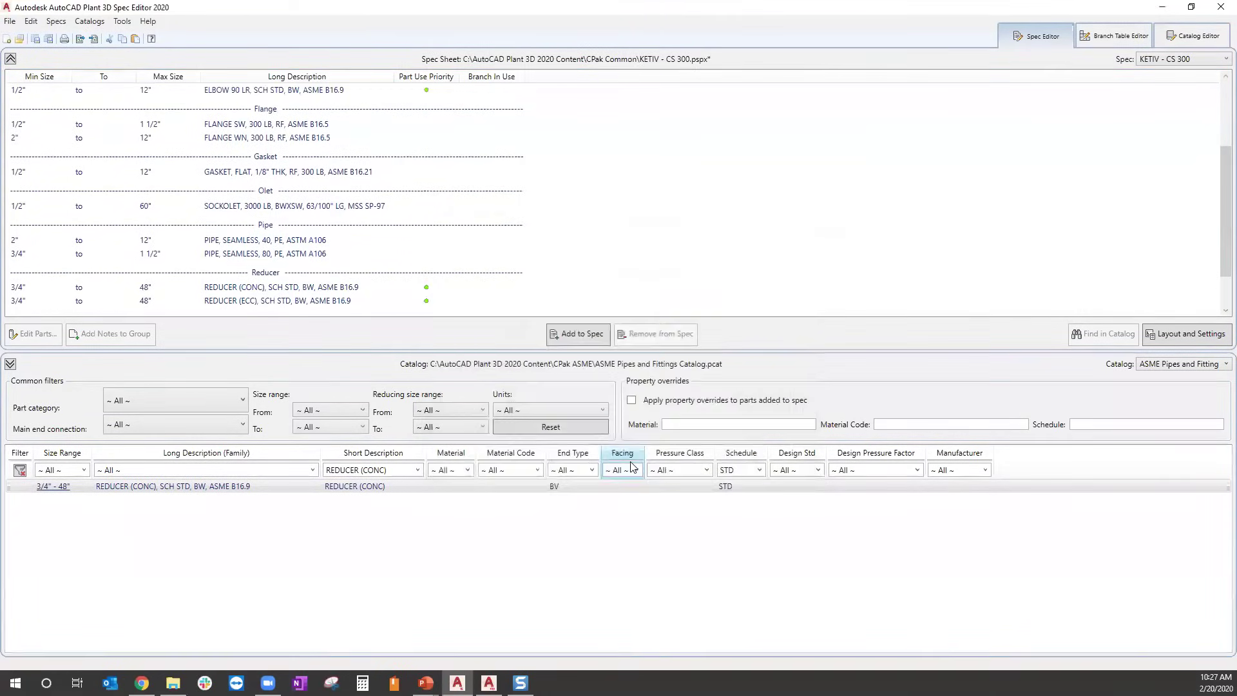
Open ASME Valves Catalog.pcat from the CPak ASME folder as the source catalog.
scroll(370, 266, "down", 2)
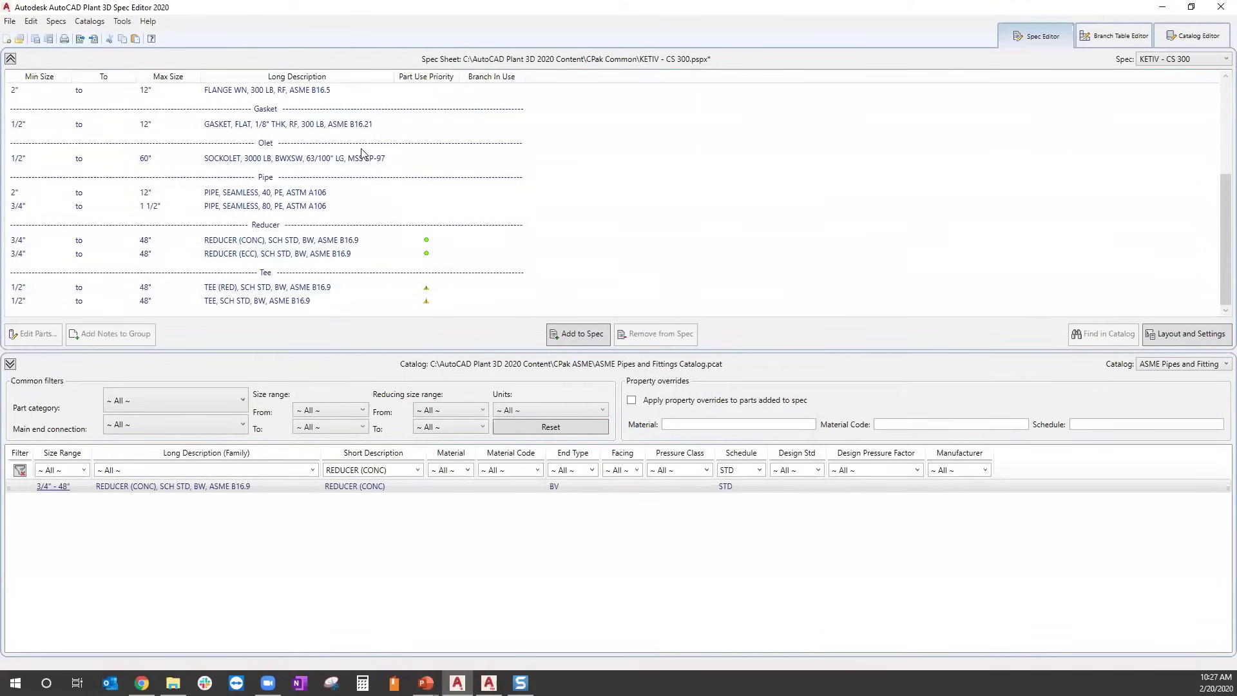
left_click(1179, 369)
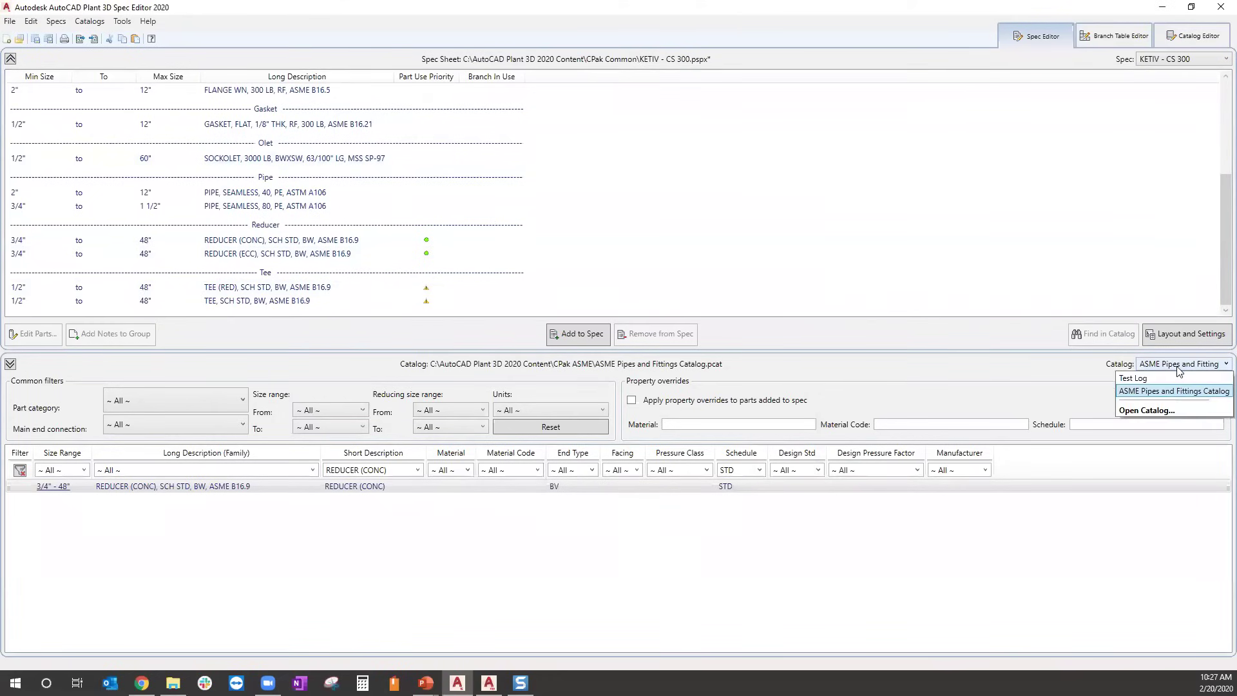
left_click(1159, 410)
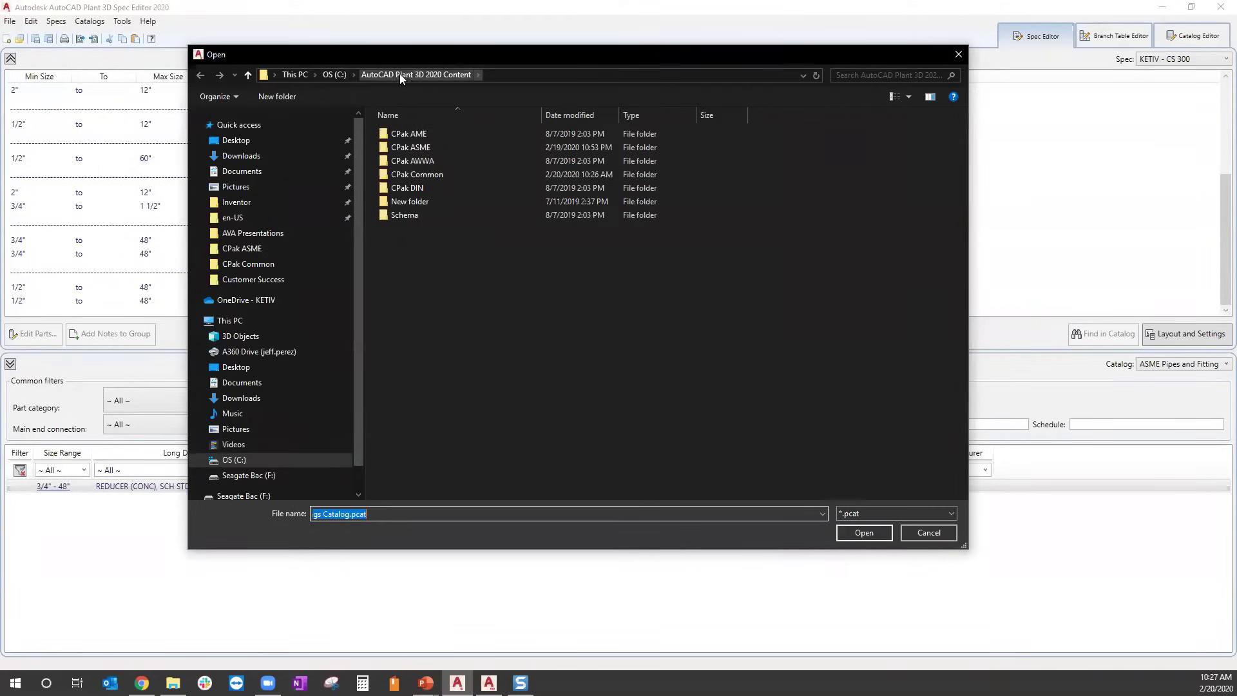
double_click(432, 147)
left_click(423, 201)
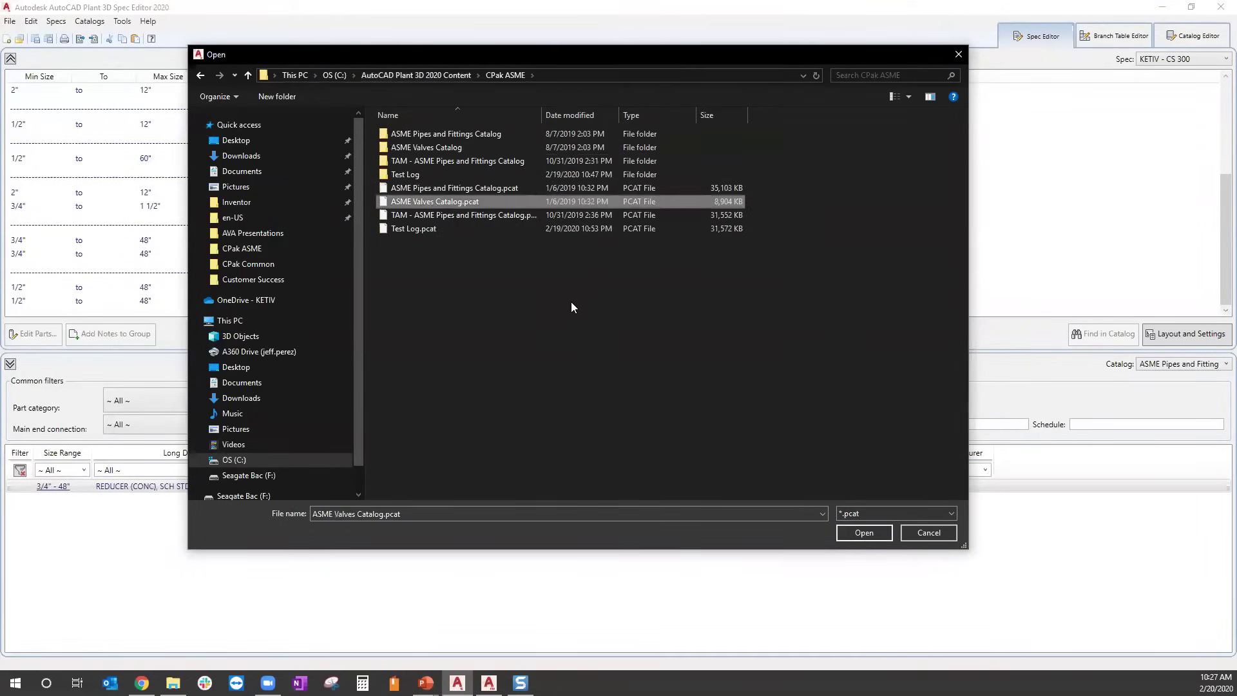
left_click(863, 532)
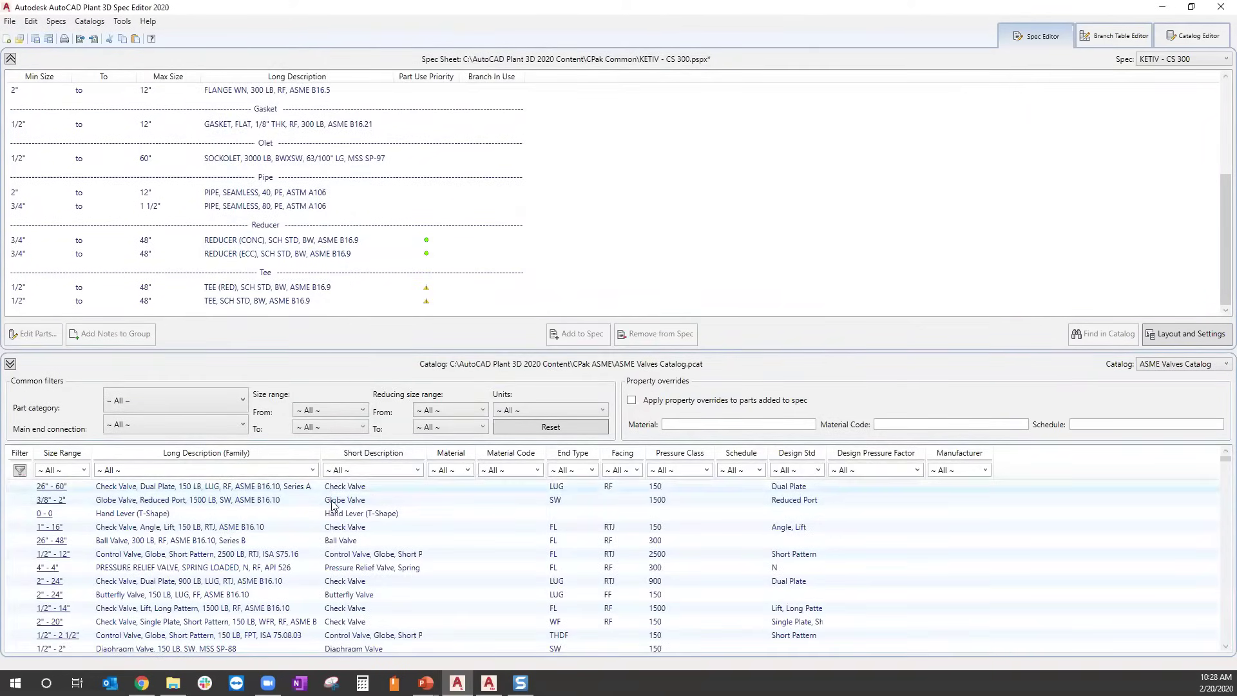
Filter the valve catalog to pressure class 300 and add the Series B RF ball valve to the spec.
left_click(706, 469)
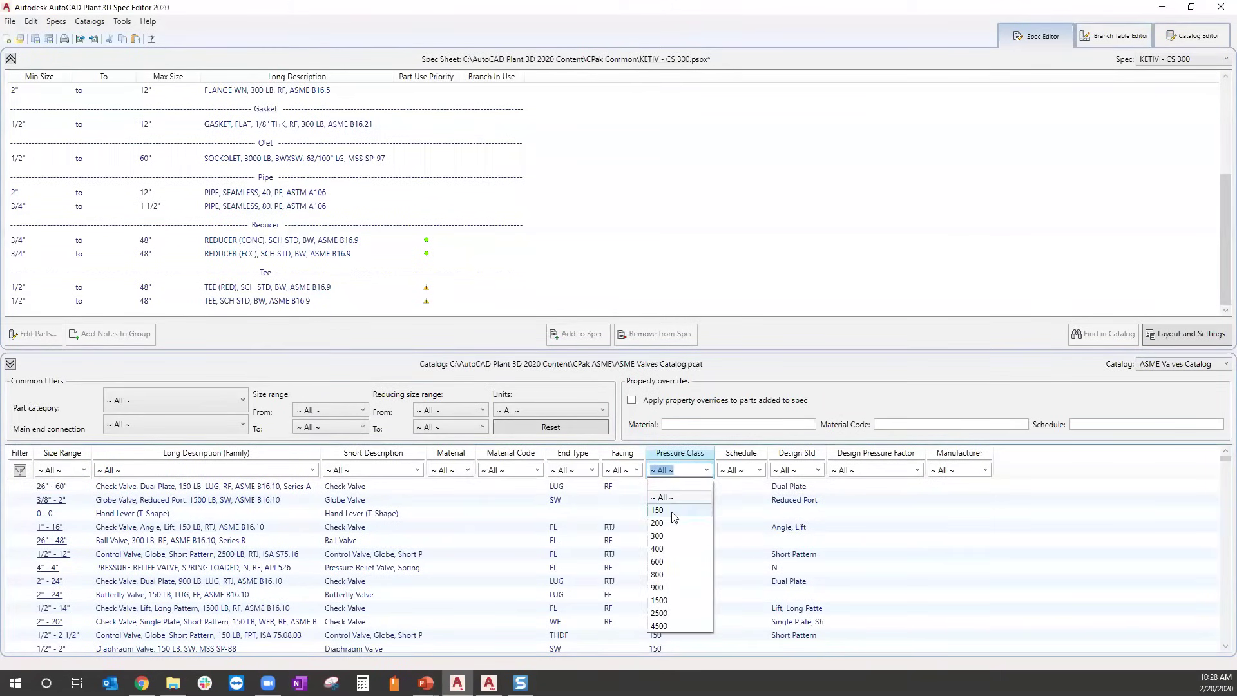
left_click(664, 536)
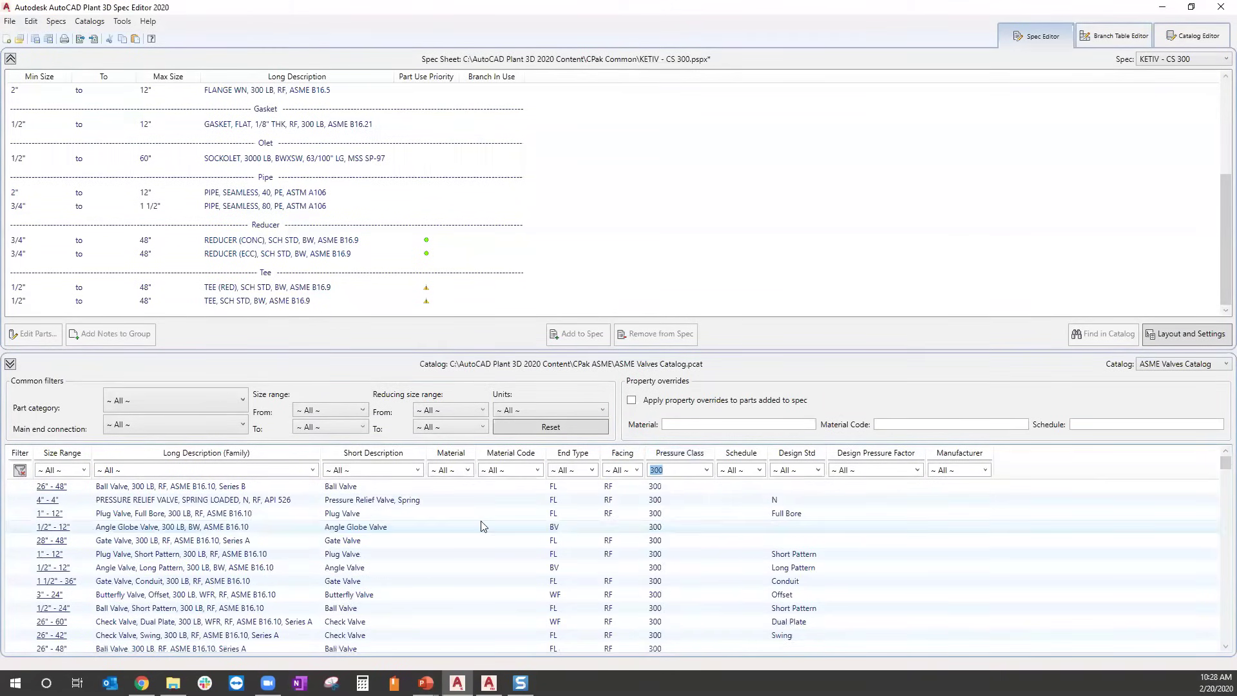
left_click(410, 485)
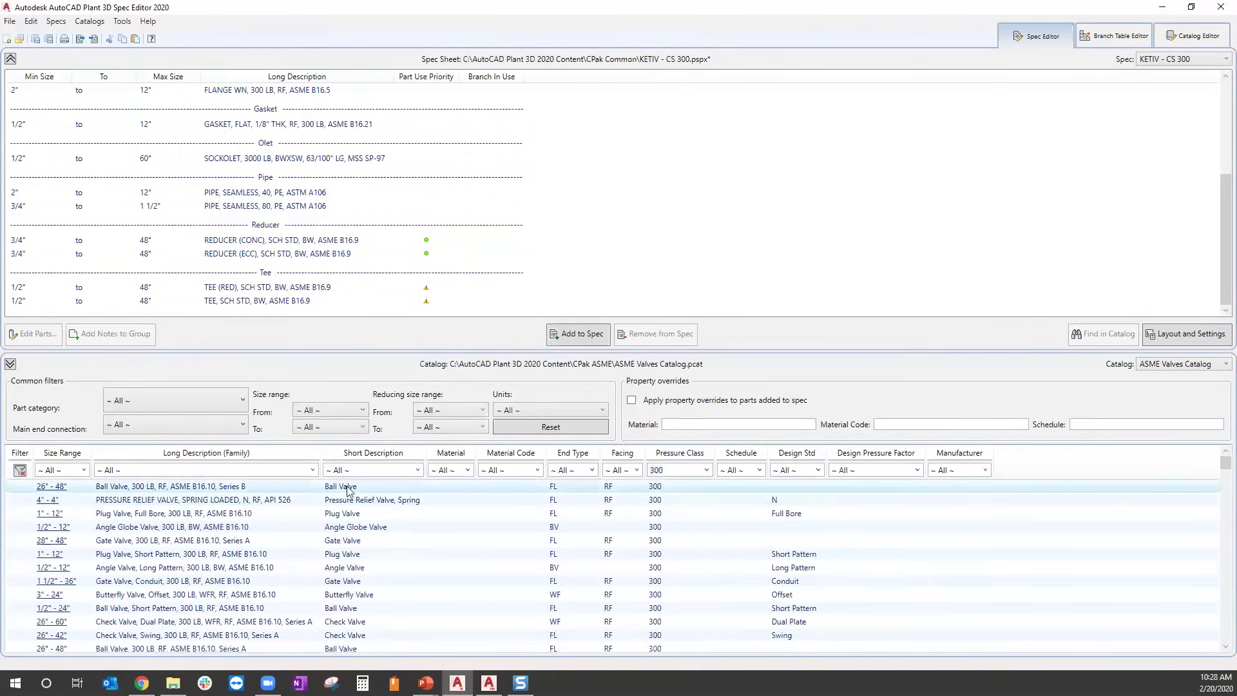
left_click(579, 335)
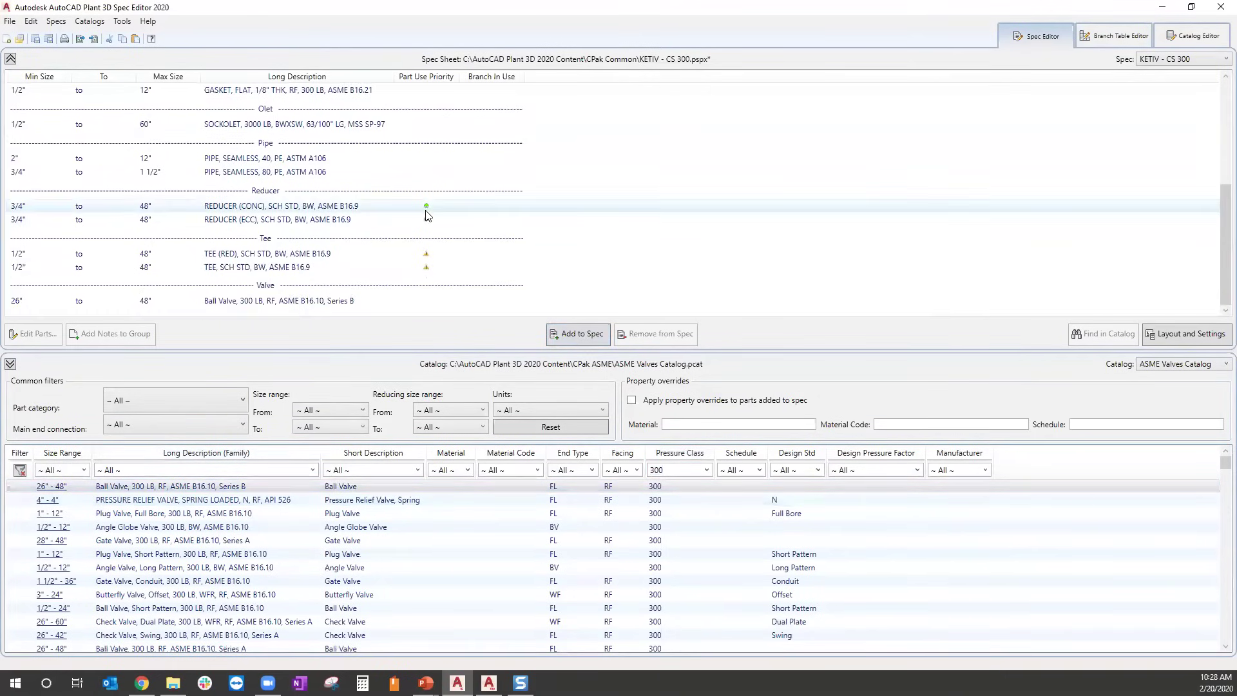
Add the full bore RF plug valve and the conduit RF gate valve, both 300 LB, to the spec.
scroll(194, 501, "down", 1)
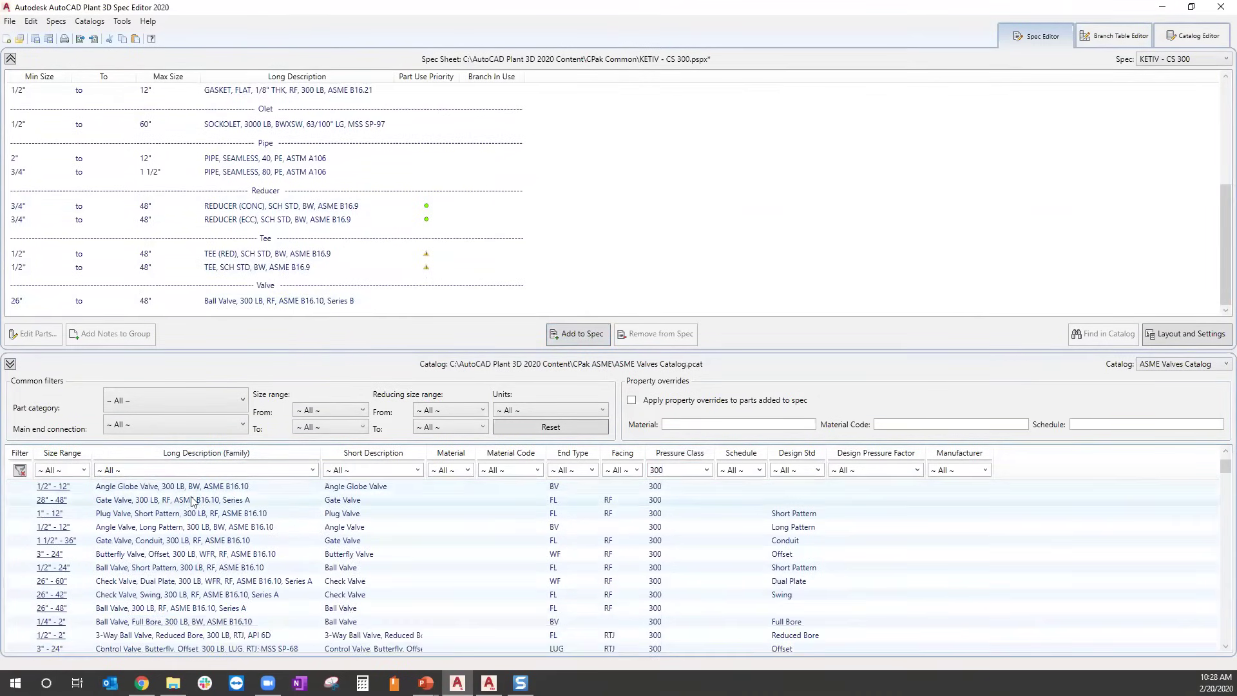
scroll(180, 492, "up", 1)
left_click(180, 490)
left_click(582, 334)
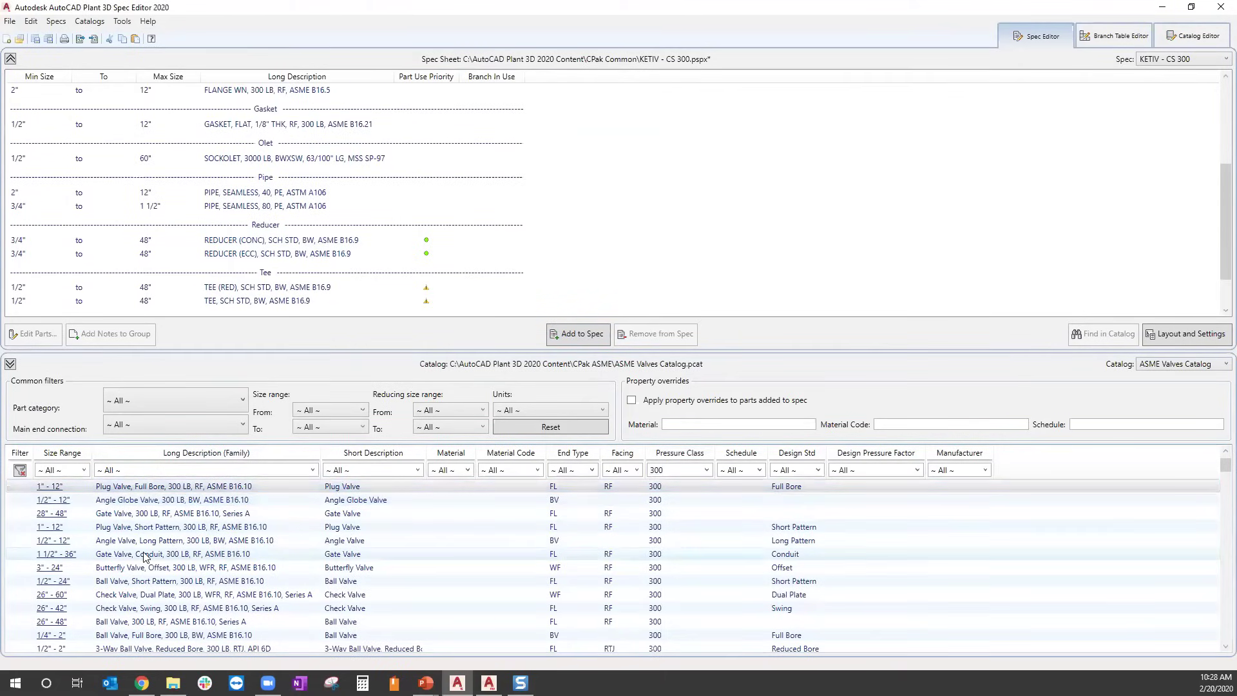
left_click(148, 554)
left_click(582, 333)
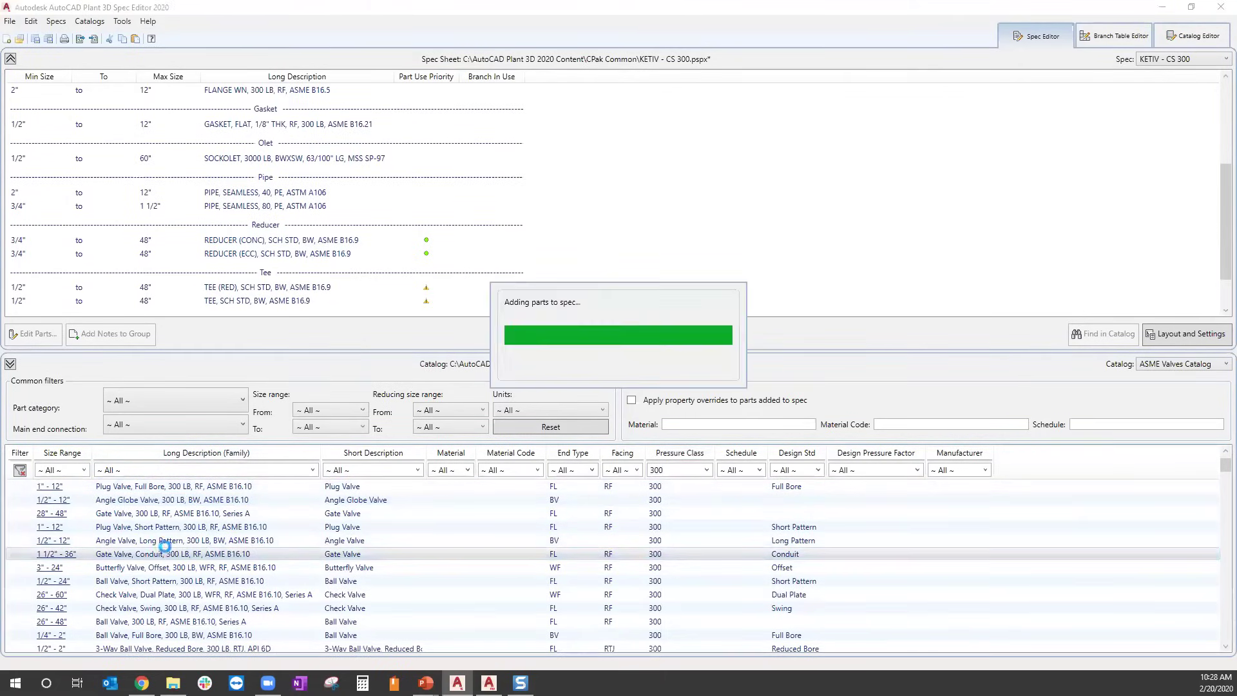
Add the offset WFR butterfly valve and the dual plate WFR Series A check valve, both 300 LB, to the spec.
scroll(129, 554, "down", 1)
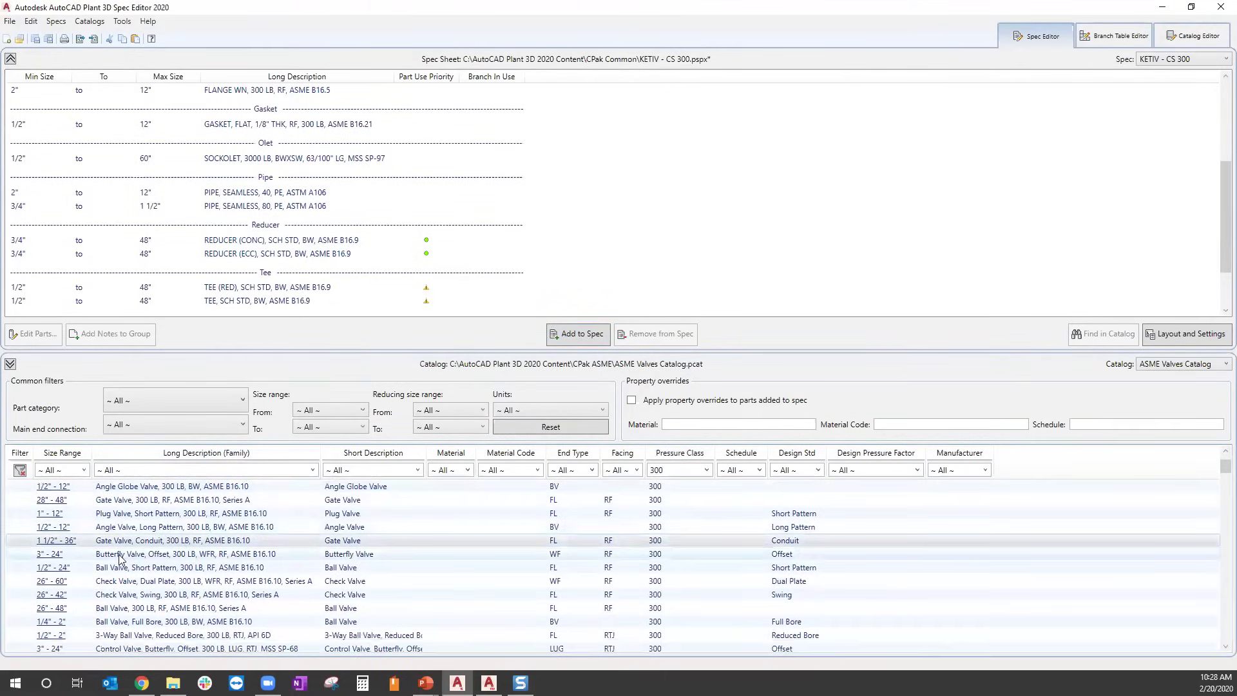
left_click(159, 557)
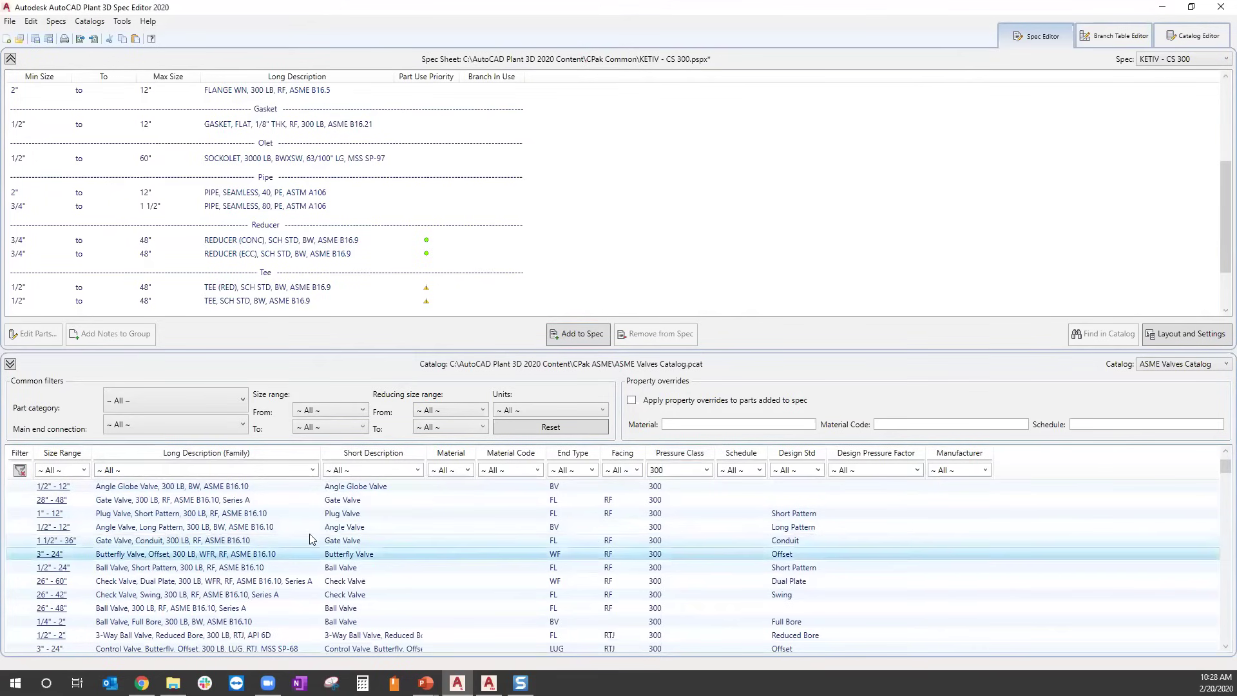
left_click(577, 333)
scroll(361, 243, "down", 3)
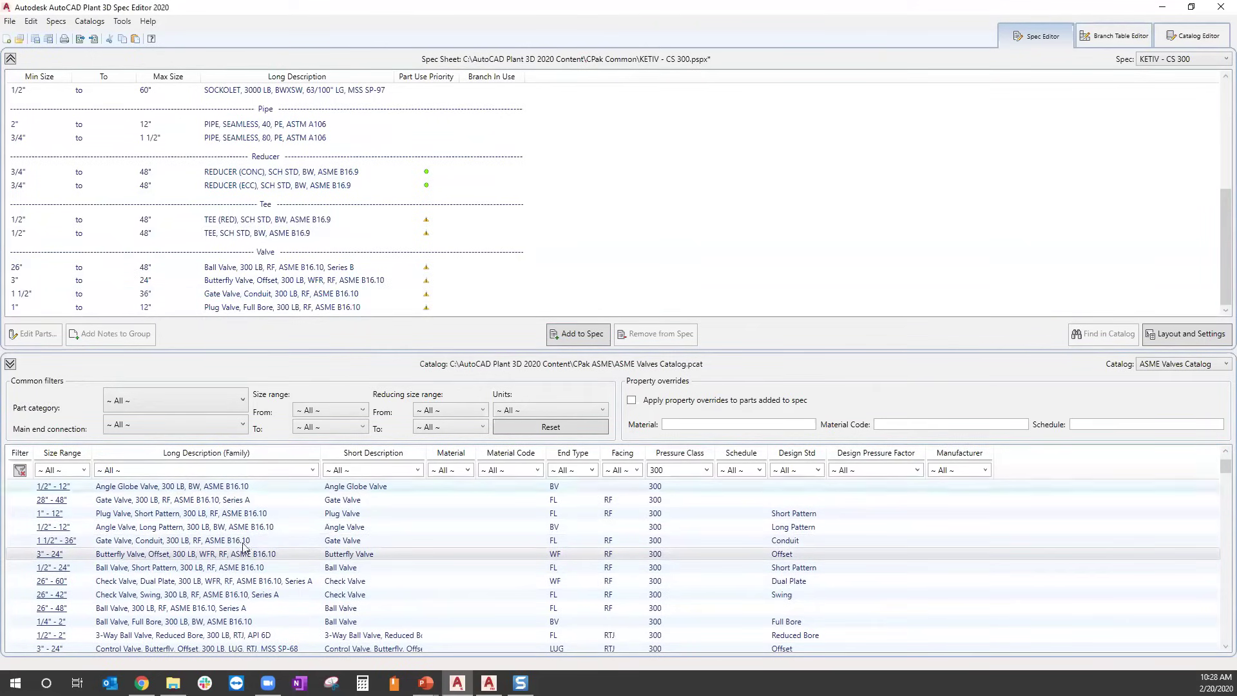
left_click(198, 584)
left_click(573, 334)
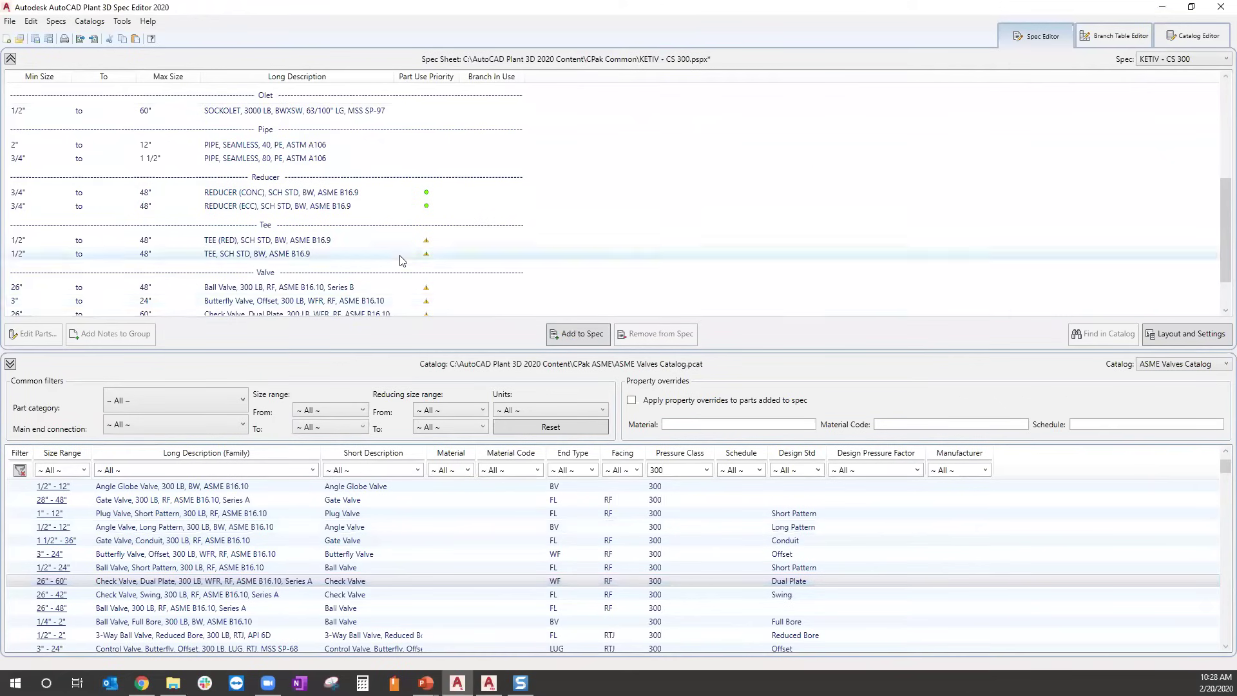
Review the part groups in the KETIV - CS 300 spec sheet and open the spec's branch table for editing.
scroll(400, 257, "up", 3)
scroll(396, 245, "up", 6)
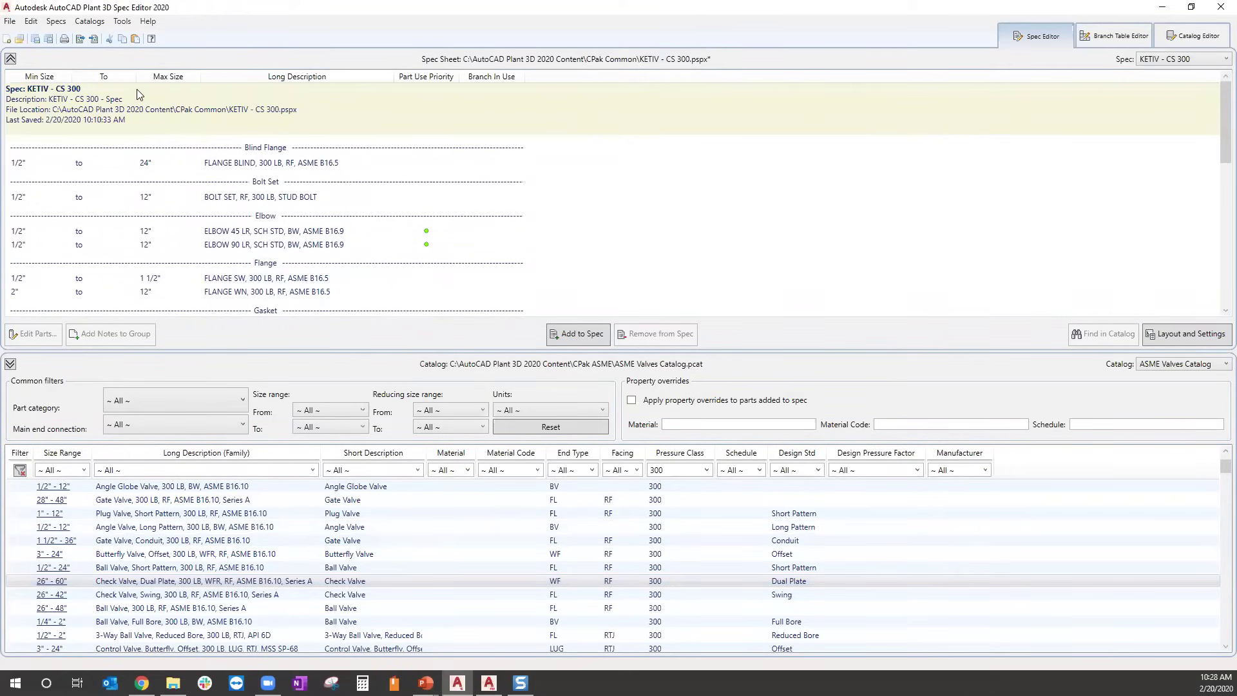
scroll(73, 169, "down", 1)
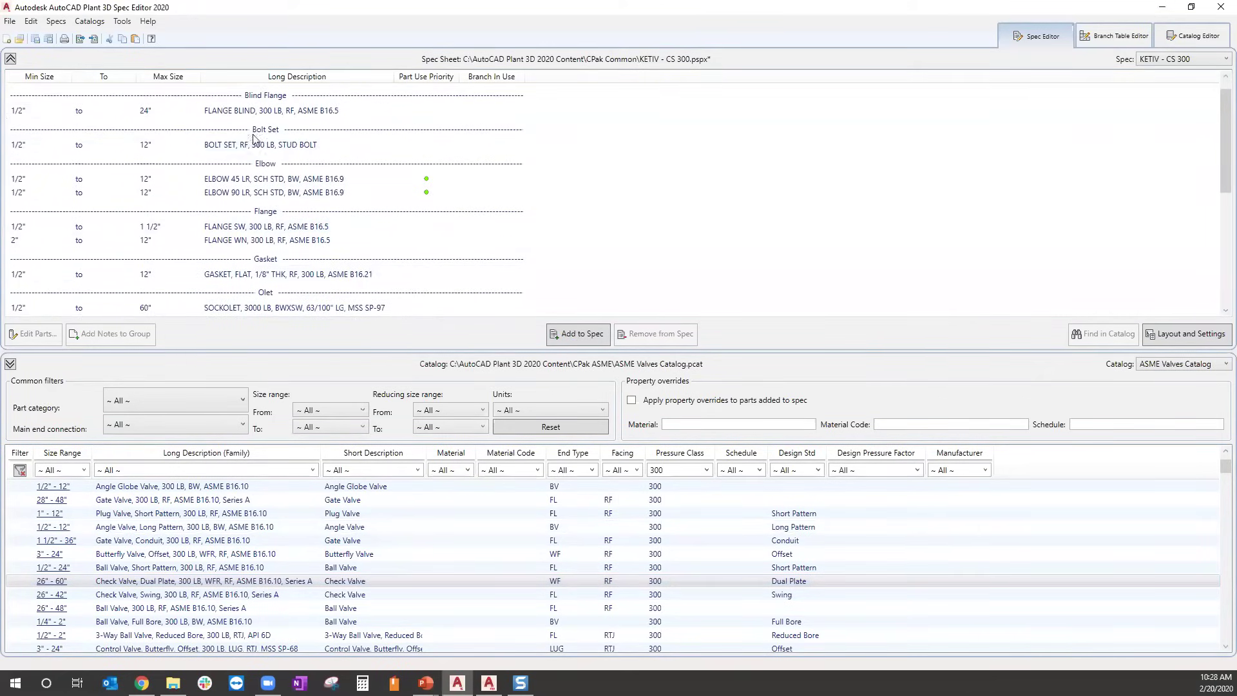
scroll(133, 230, "down", 2)
scroll(361, 137, "down", 1)
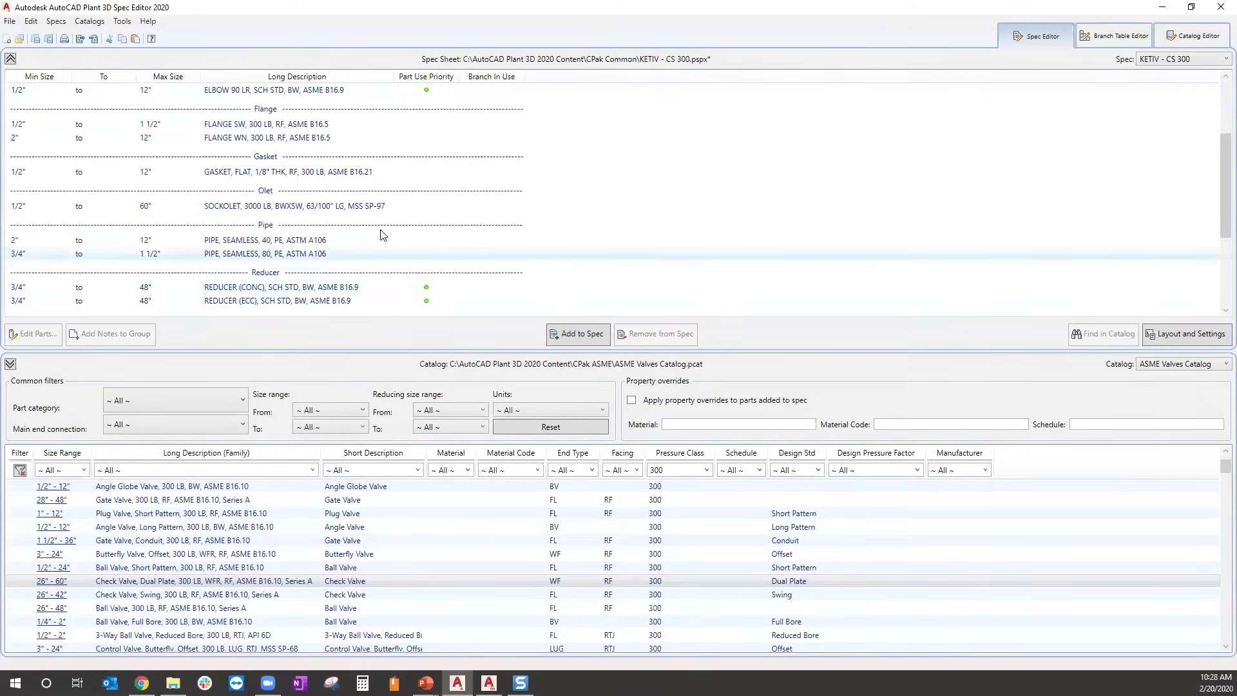
scroll(297, 262, "down", 1)
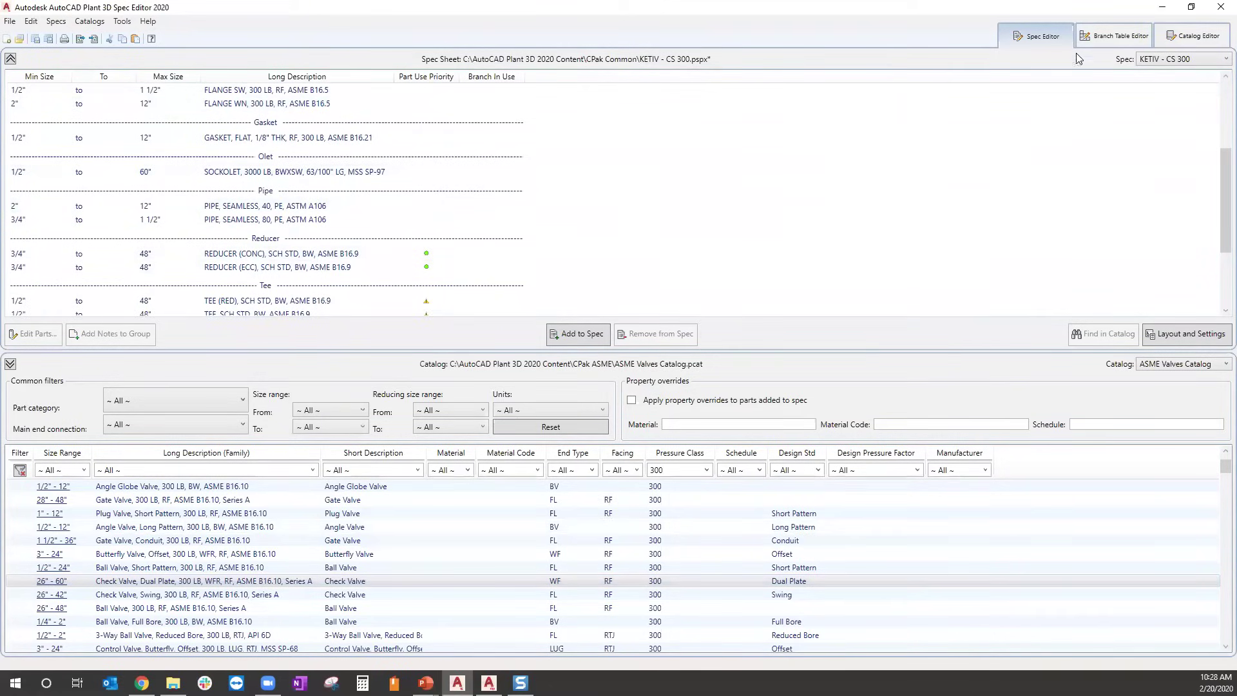
left_click(1100, 40)
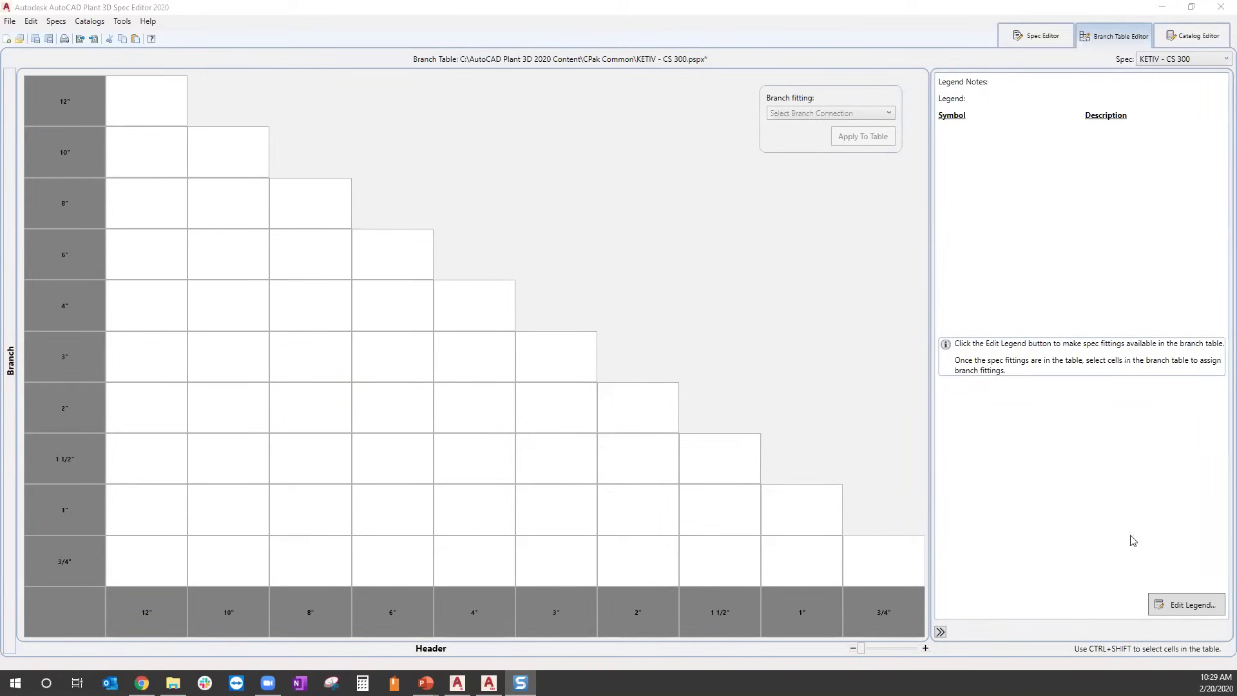
Open the branch table legend setup and add an Olet branch using the 1/2" to 60" SOCKOLET spec part.
left_click(1198, 605)
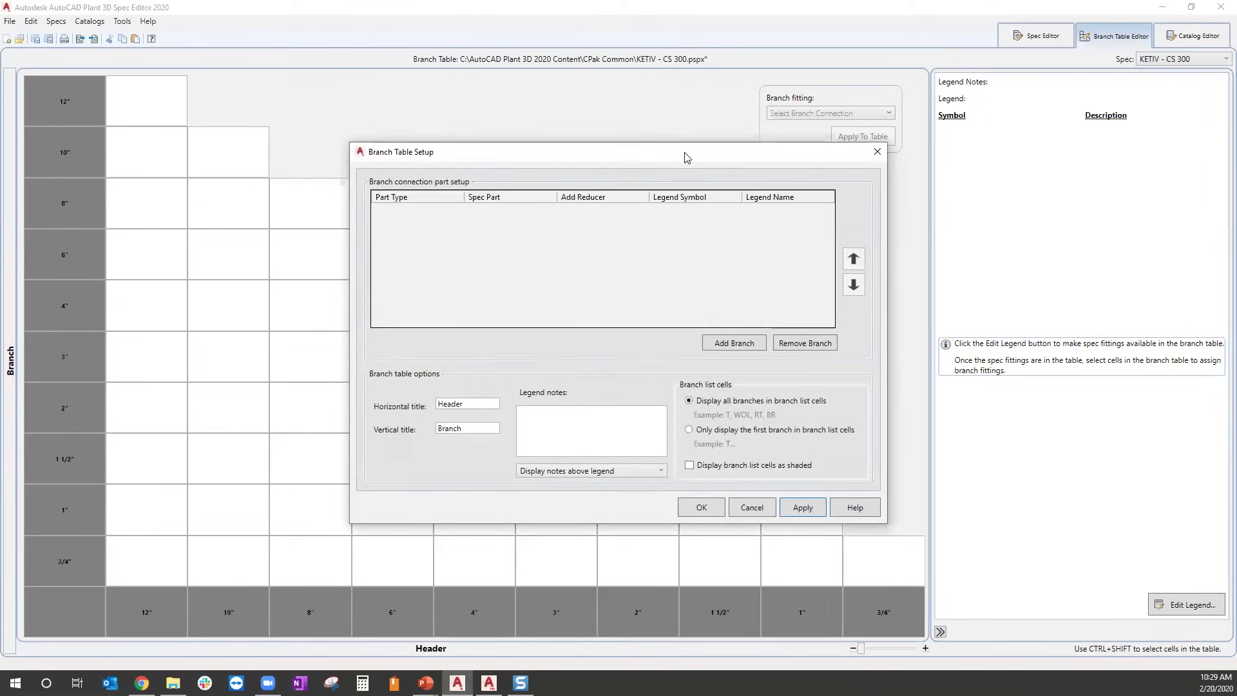
left_click_drag(677, 152, 659, 137)
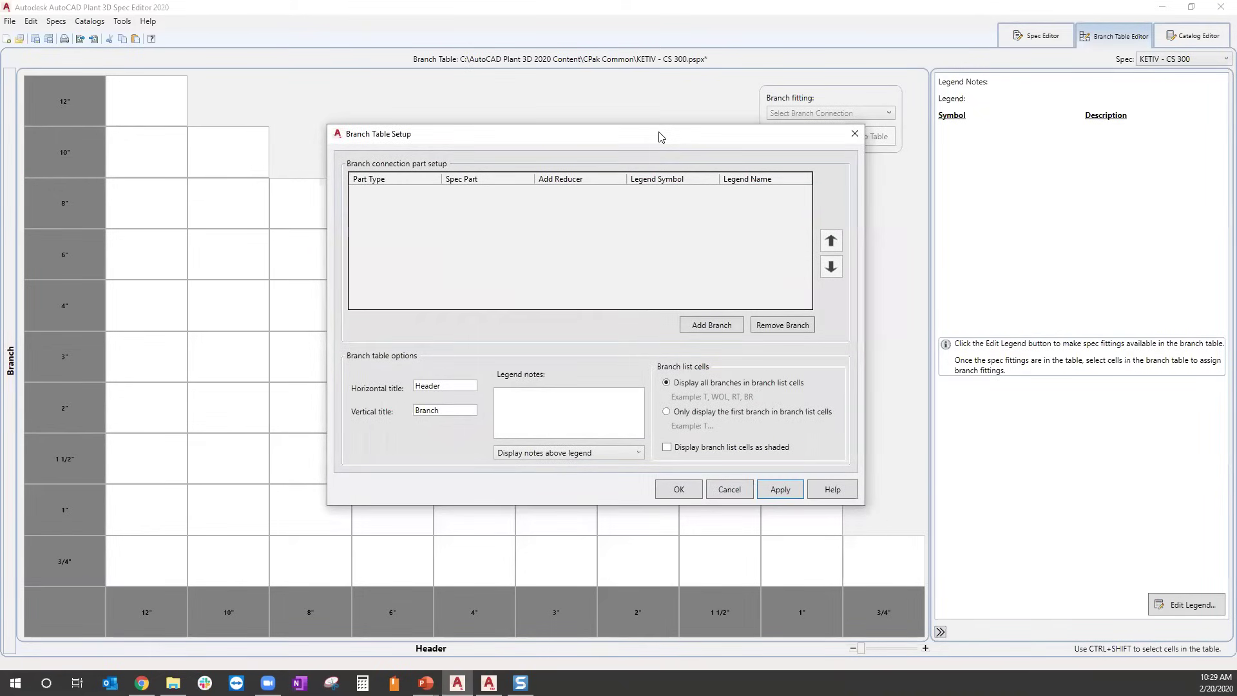
left_click(714, 326)
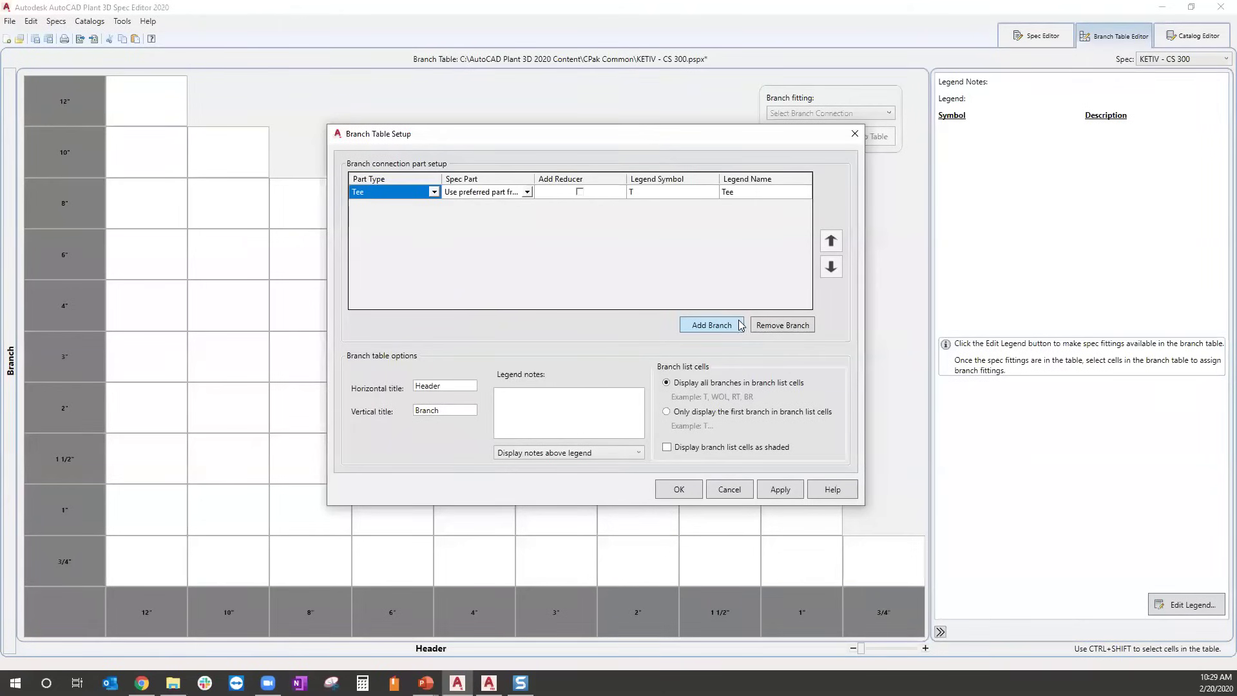
left_click(434, 192)
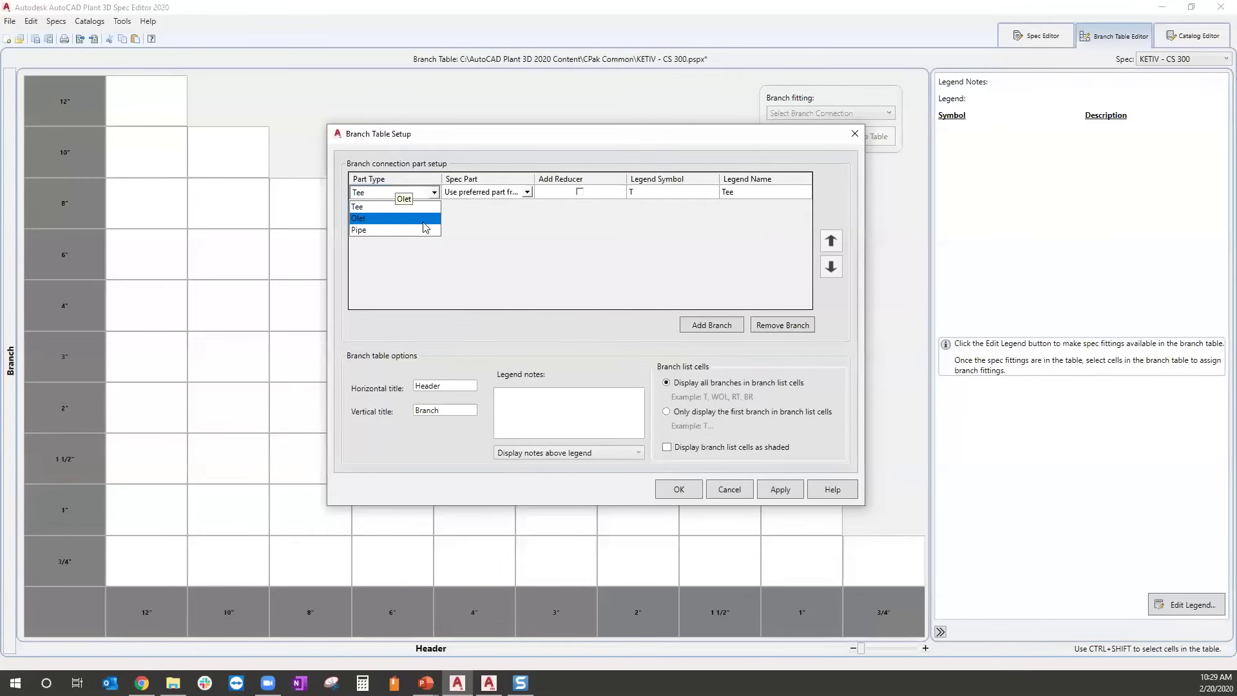
left_click(423, 218)
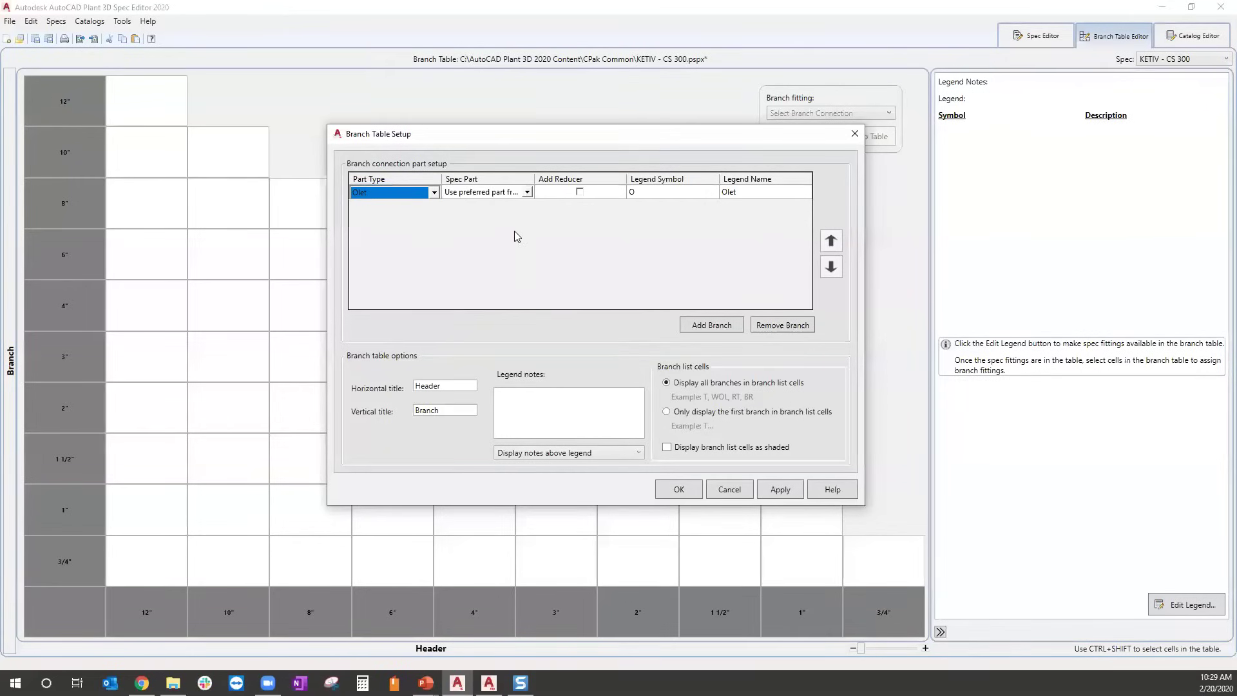
left_click(528, 194)
left_click(528, 194)
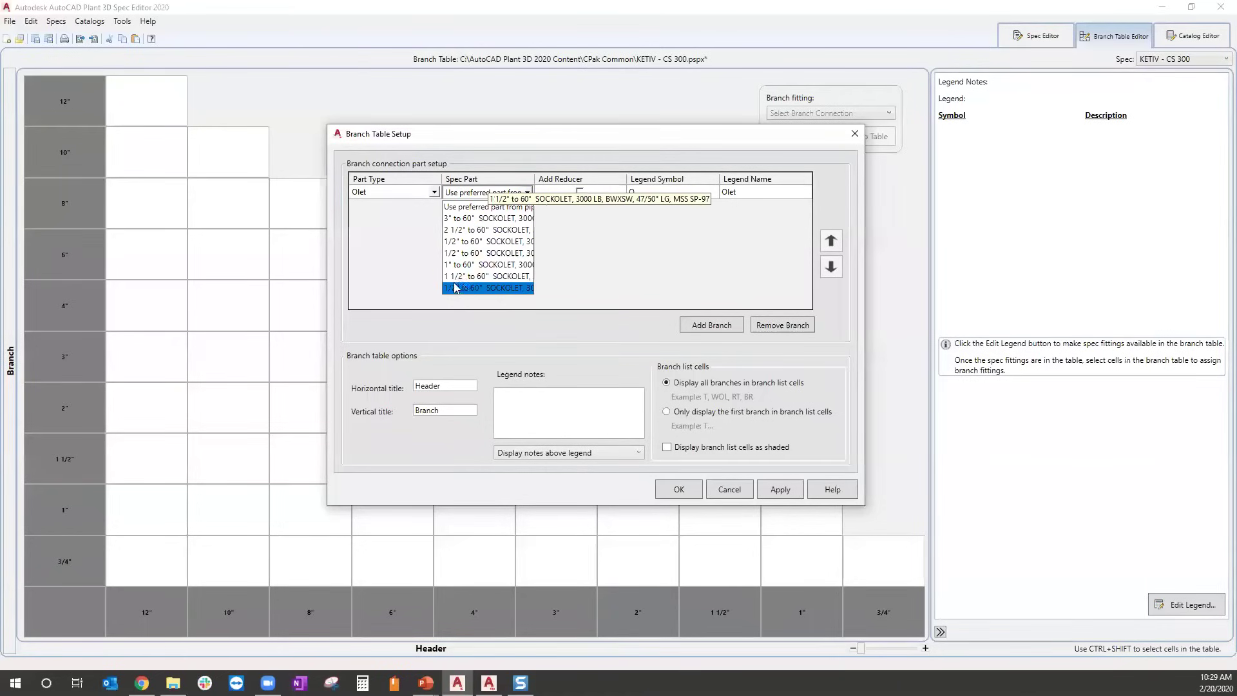
left_click(504, 288)
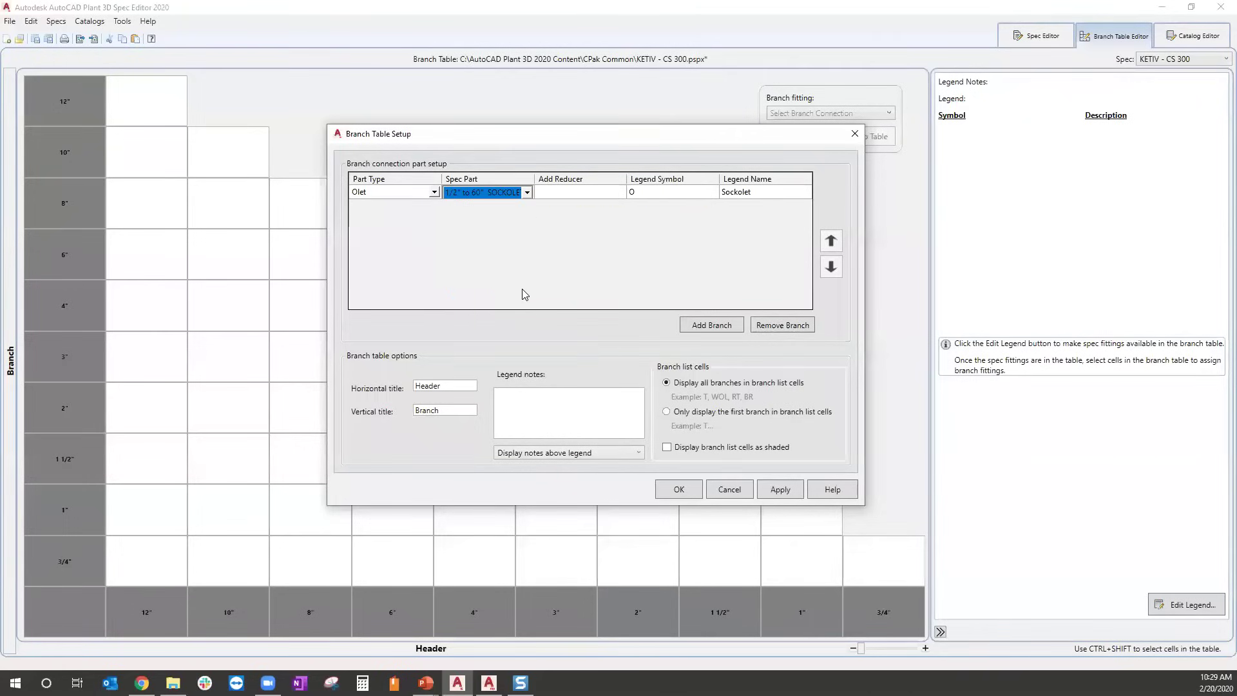
Set the sockolet branch's legend symbol to SO.
left_click(643, 198)
left_click(632, 194)
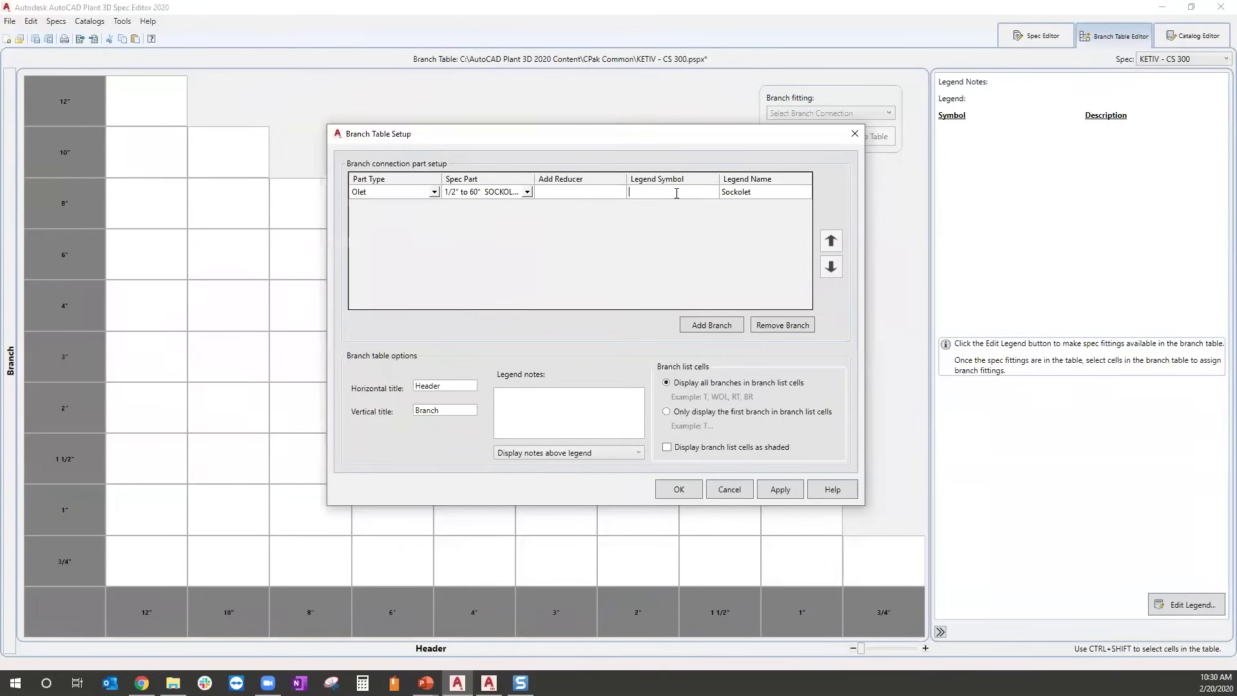
type("SO")
Add a Tee branch that uses the 1/2" to 48" TEE, SCH STD, BW spec part.
left_click(721, 325)
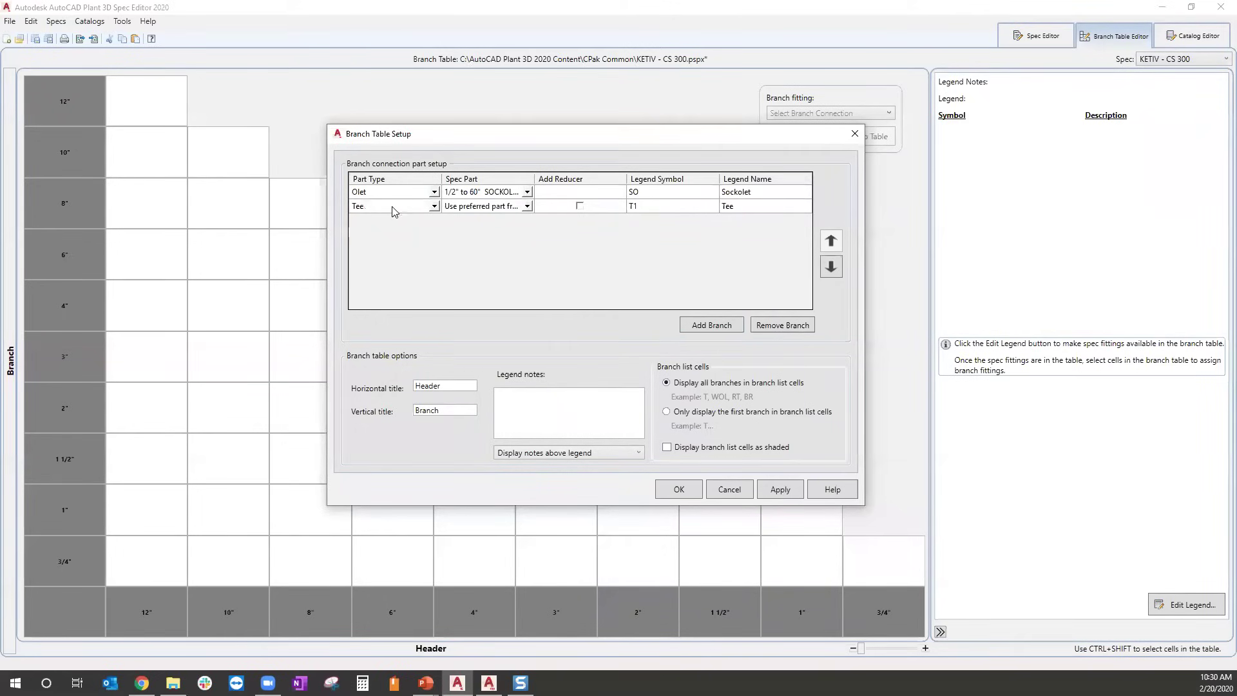
left_click(515, 207)
left_click(526, 206)
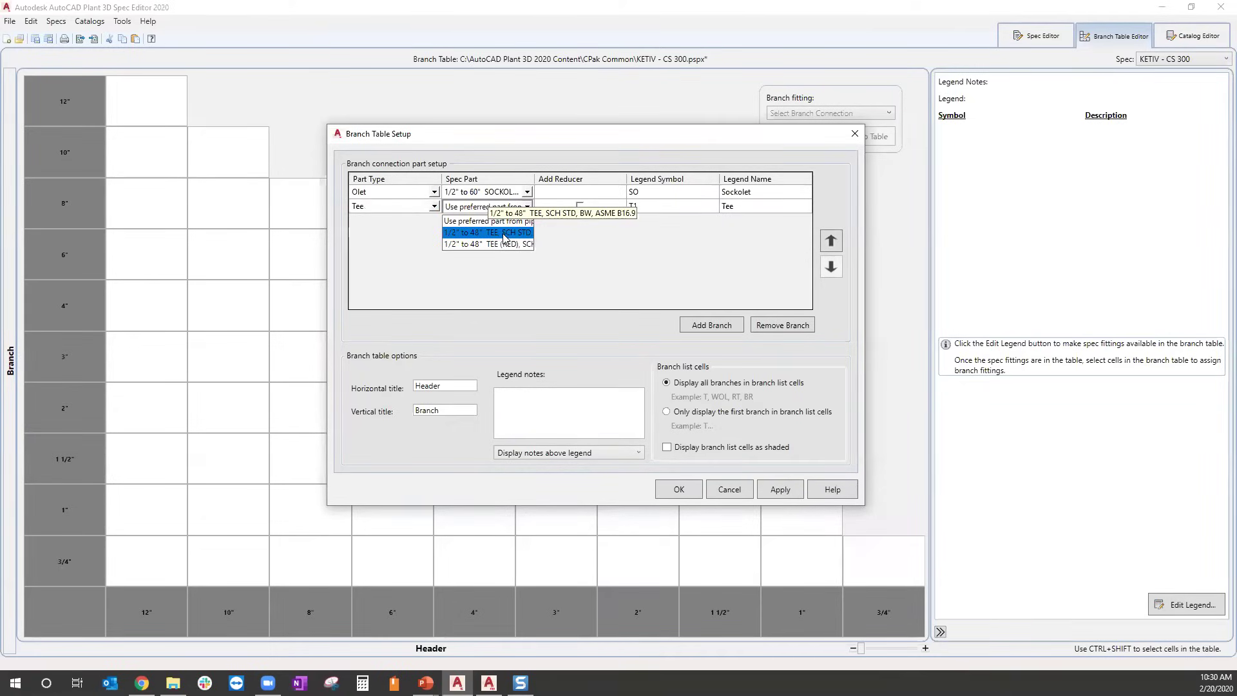
left_click(504, 236)
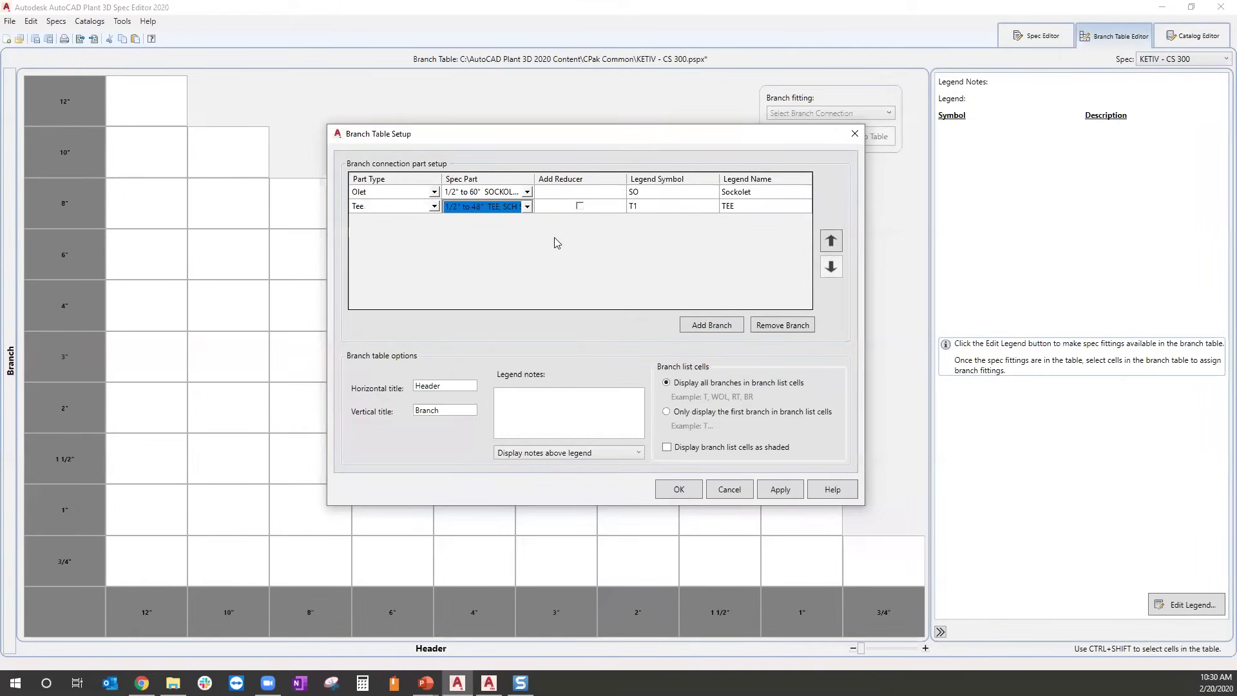
Add another Tee branch using the 1/2" to 48" TEE, SCH STD part, with the 3/4" to 48" REDUCER (CONC) as its added reducer.
left_click(715, 324)
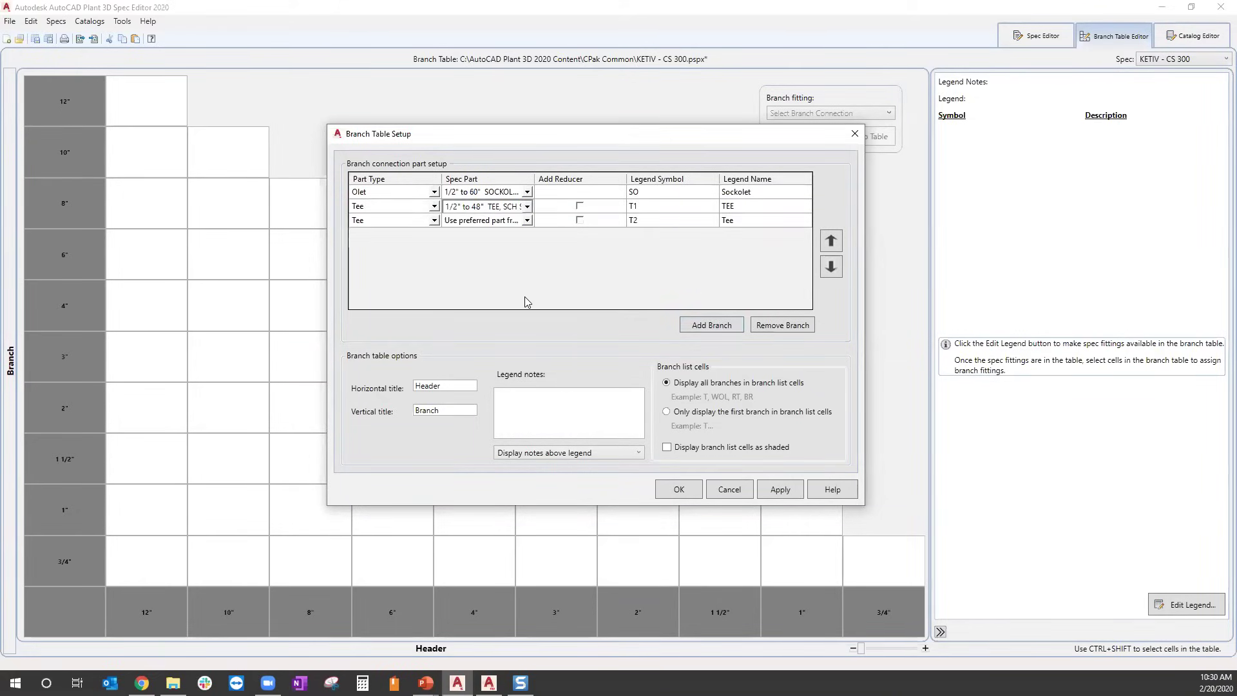
left_click(530, 220)
left_click(527, 220)
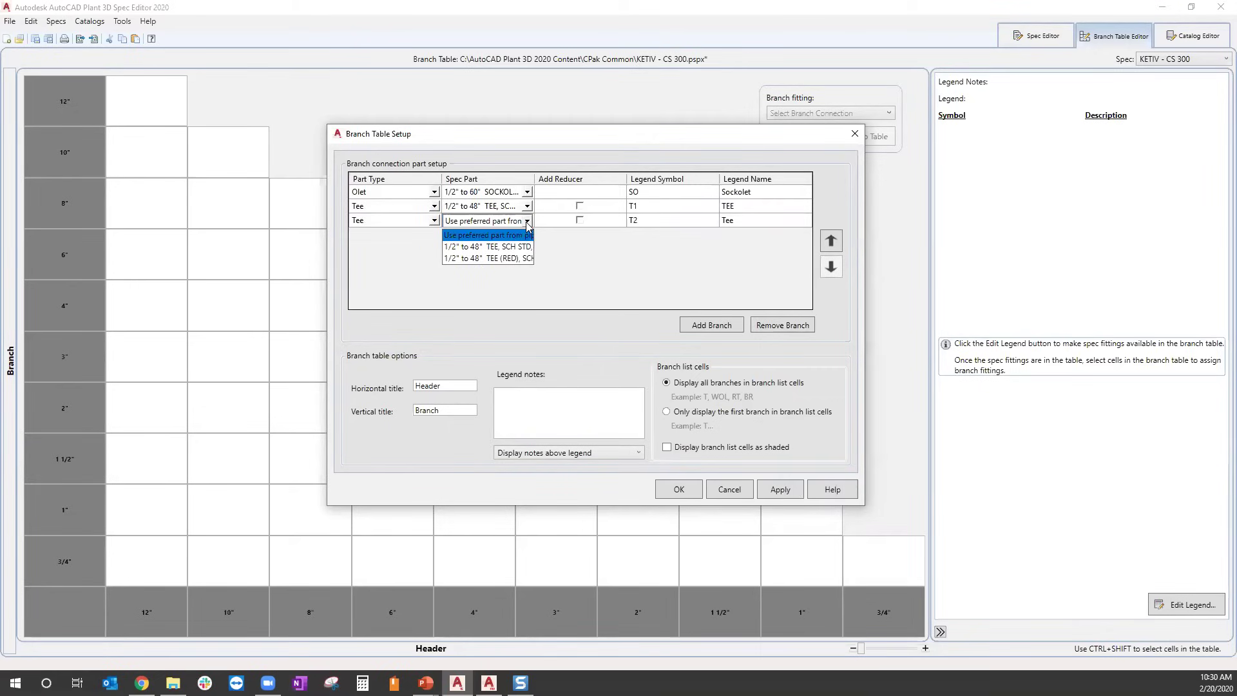
left_click(496, 246)
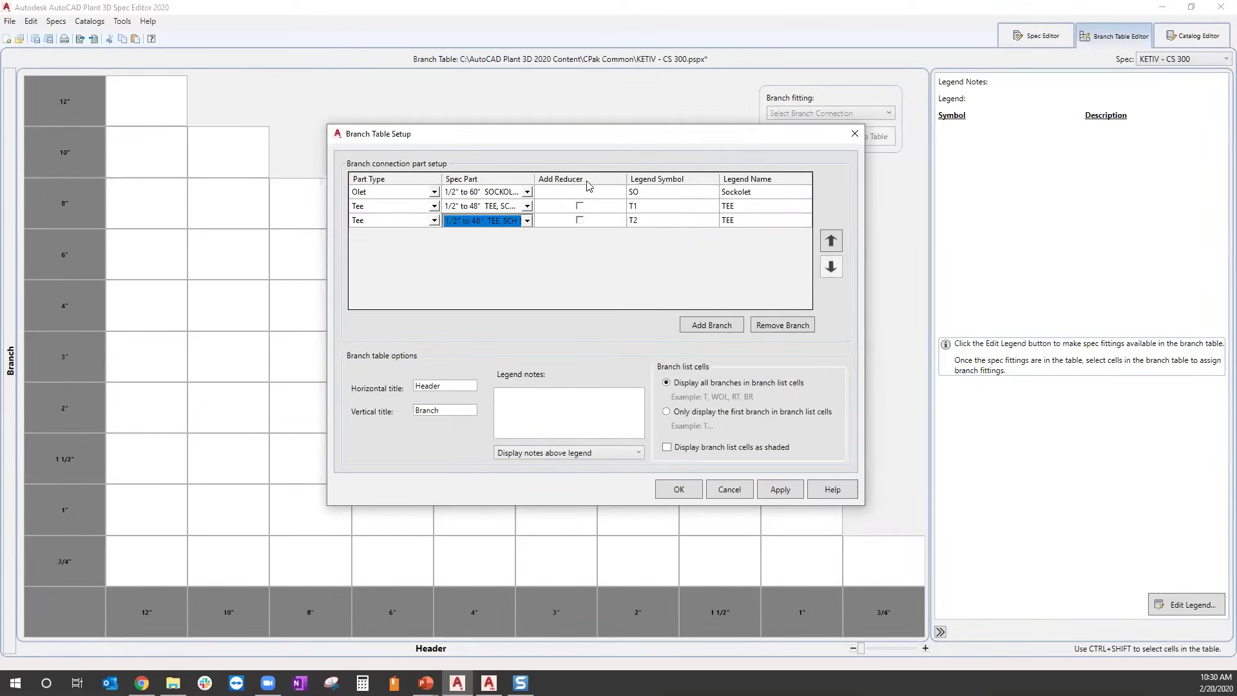
left_click(580, 220)
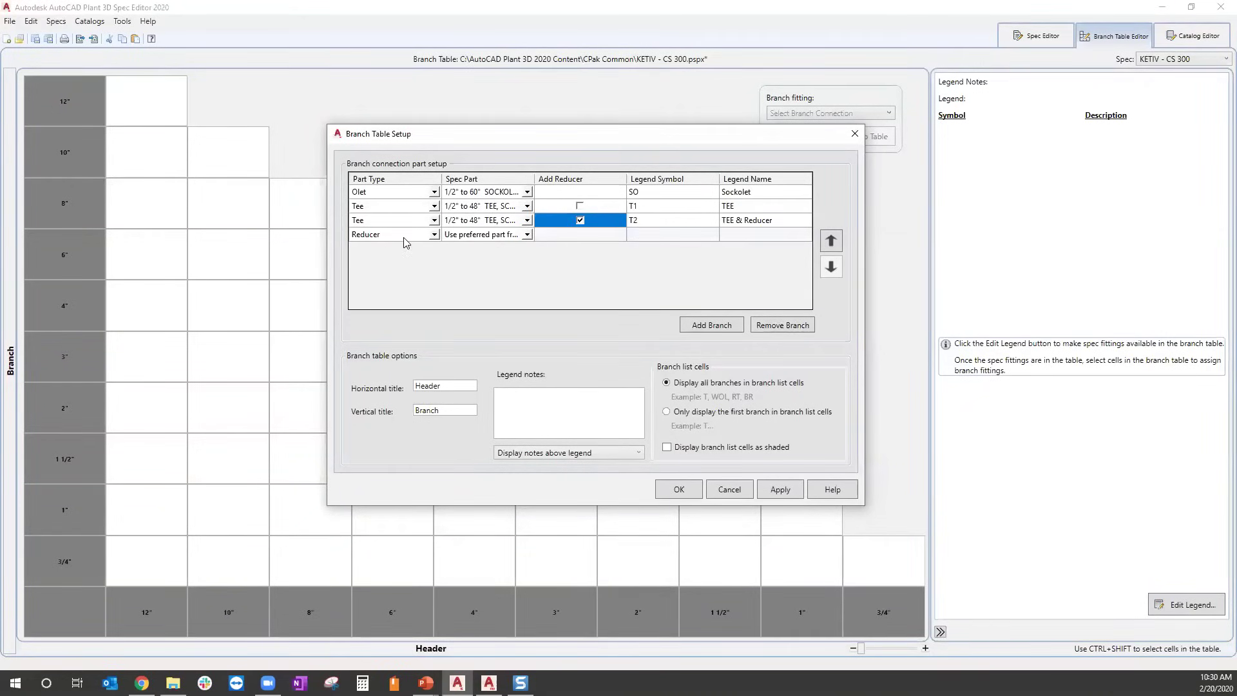
left_click(527, 235)
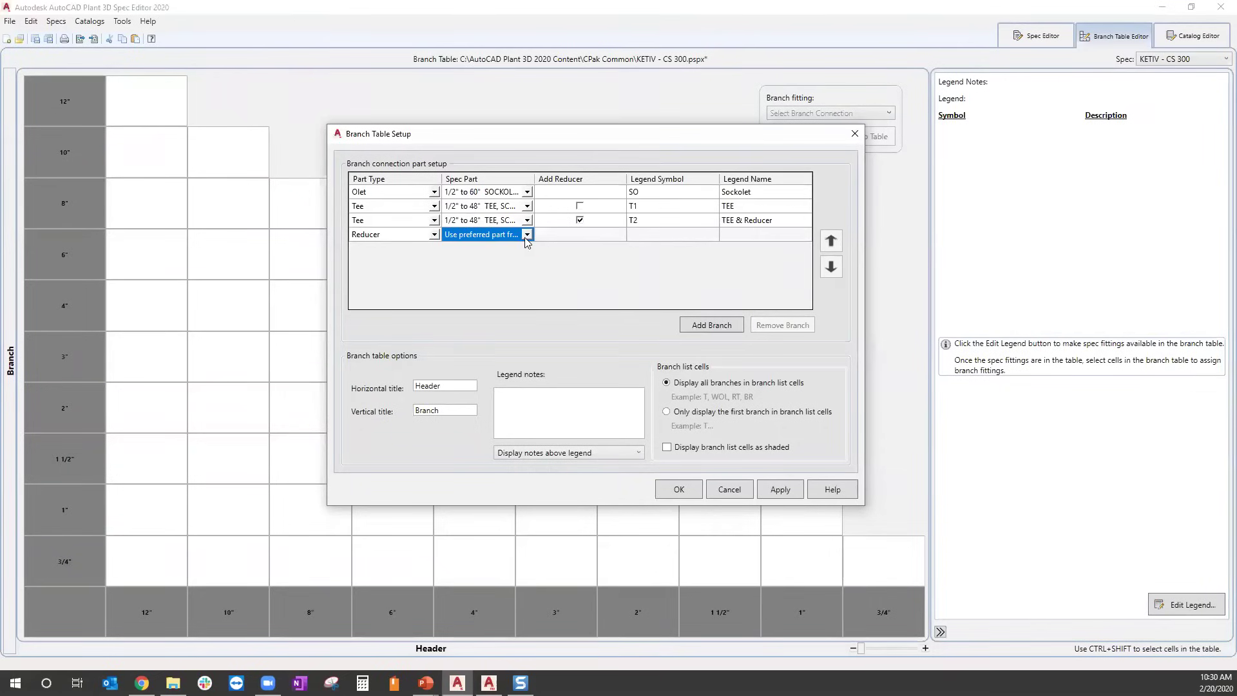
left_click(527, 235)
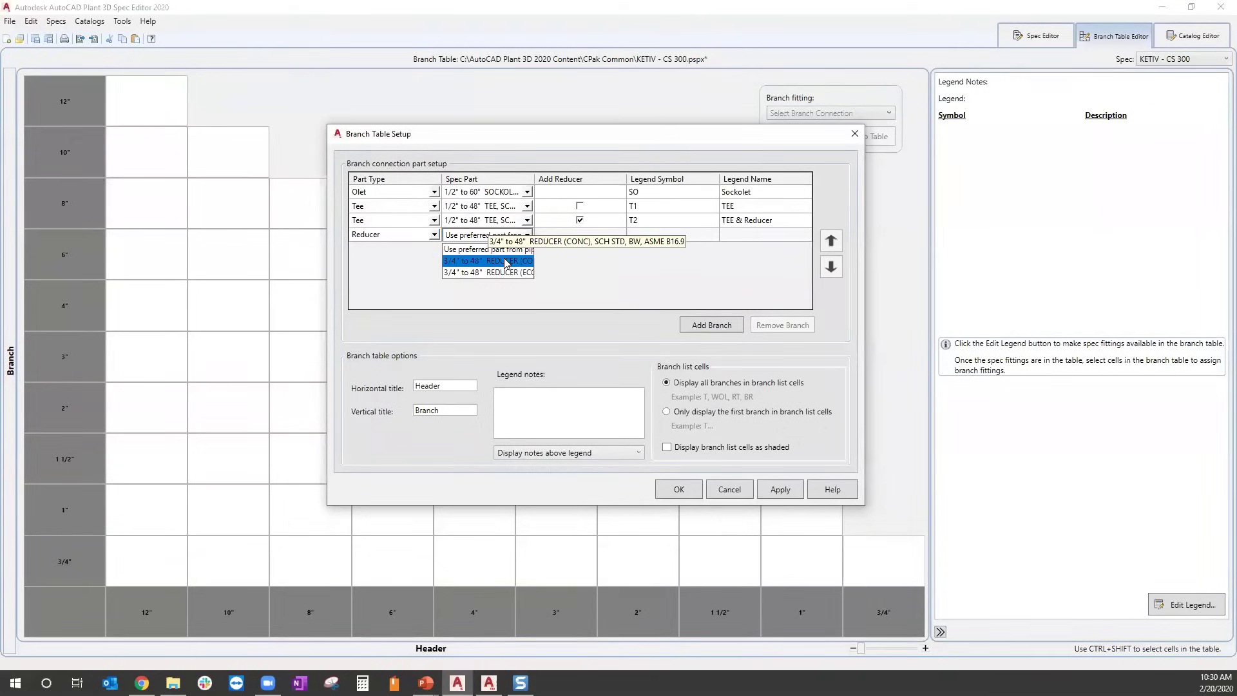
left_click(508, 261)
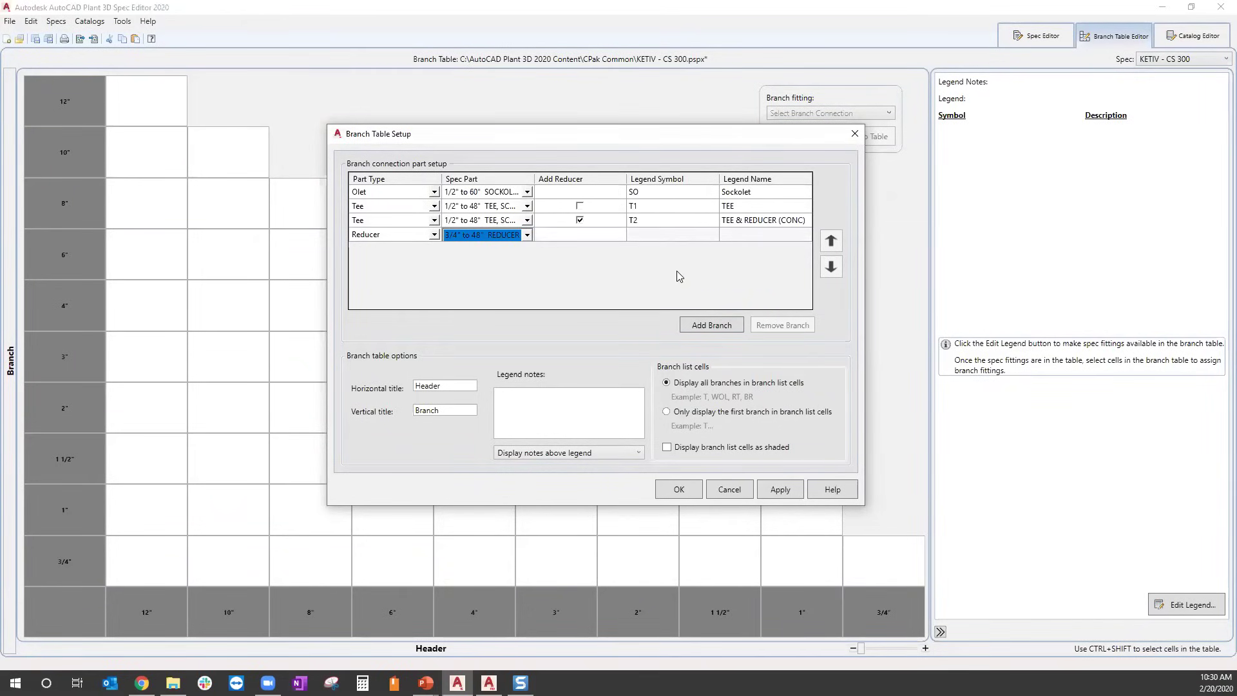
Add a third Tee branch that uses the 1/2" to 48" TEE (RED) spec part.
left_click(711, 325)
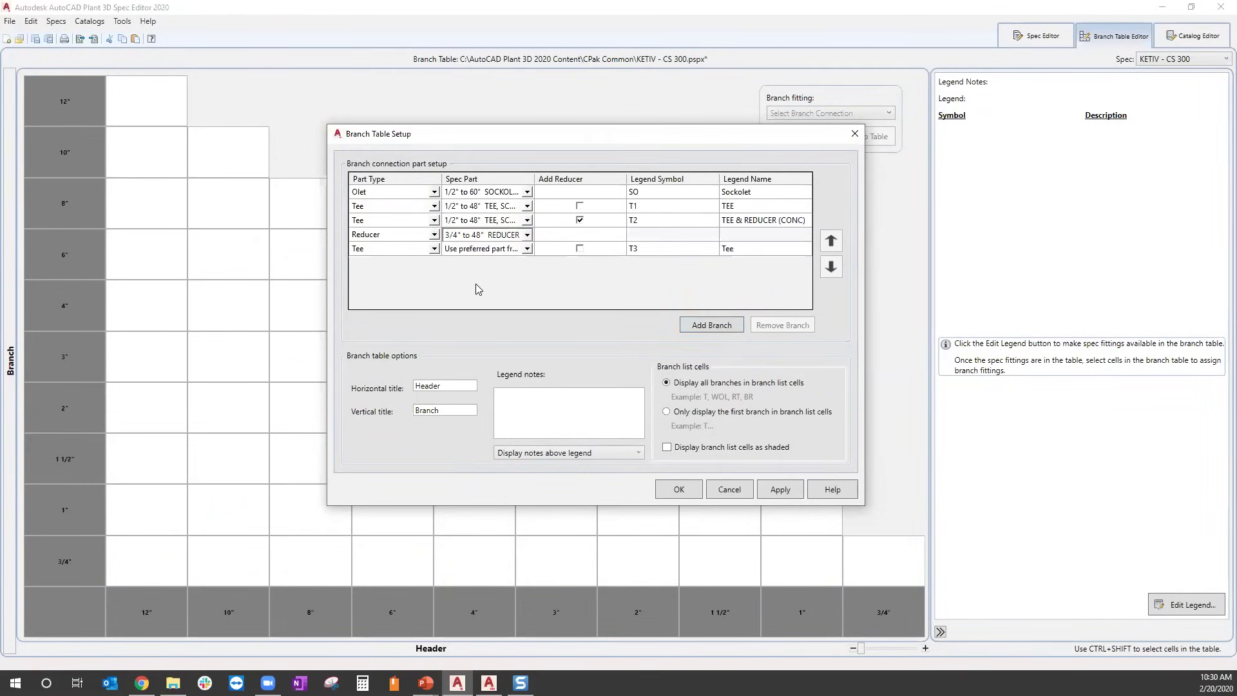
left_click(511, 251)
left_click(512, 250)
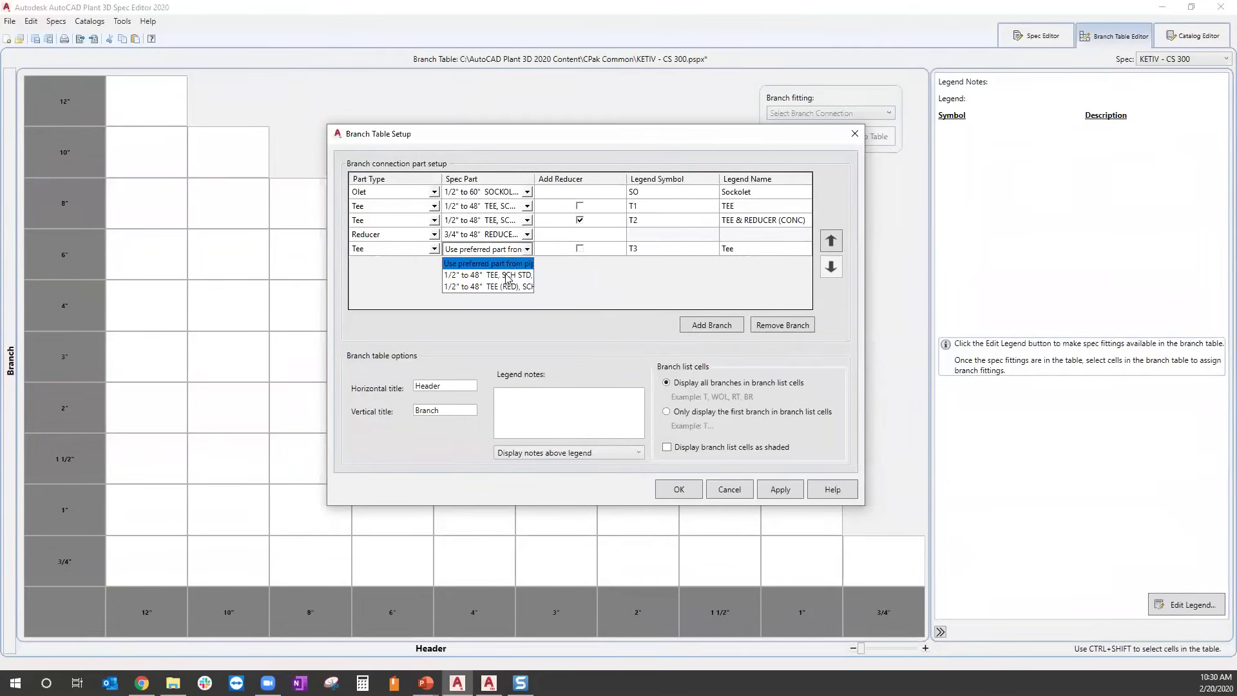
left_click(510, 286)
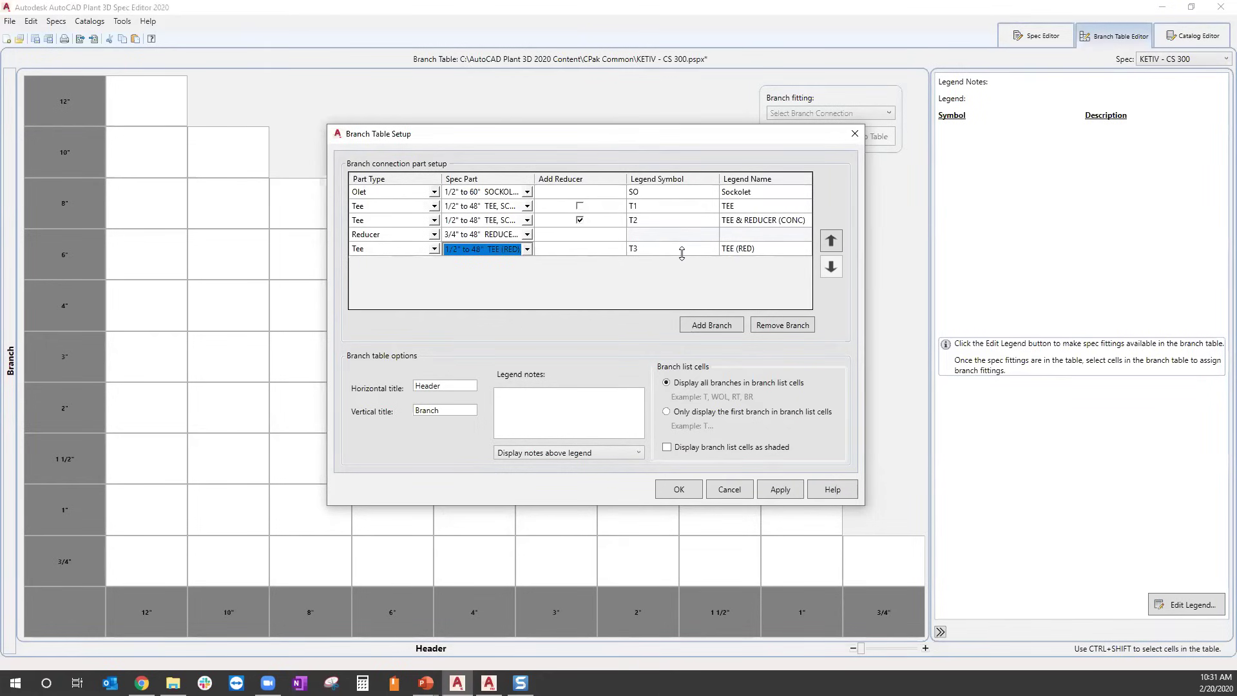
Add a Pipe branch that uses the 2" to 12" PIPE, SEAMLESS spec part.
left_click(701, 325)
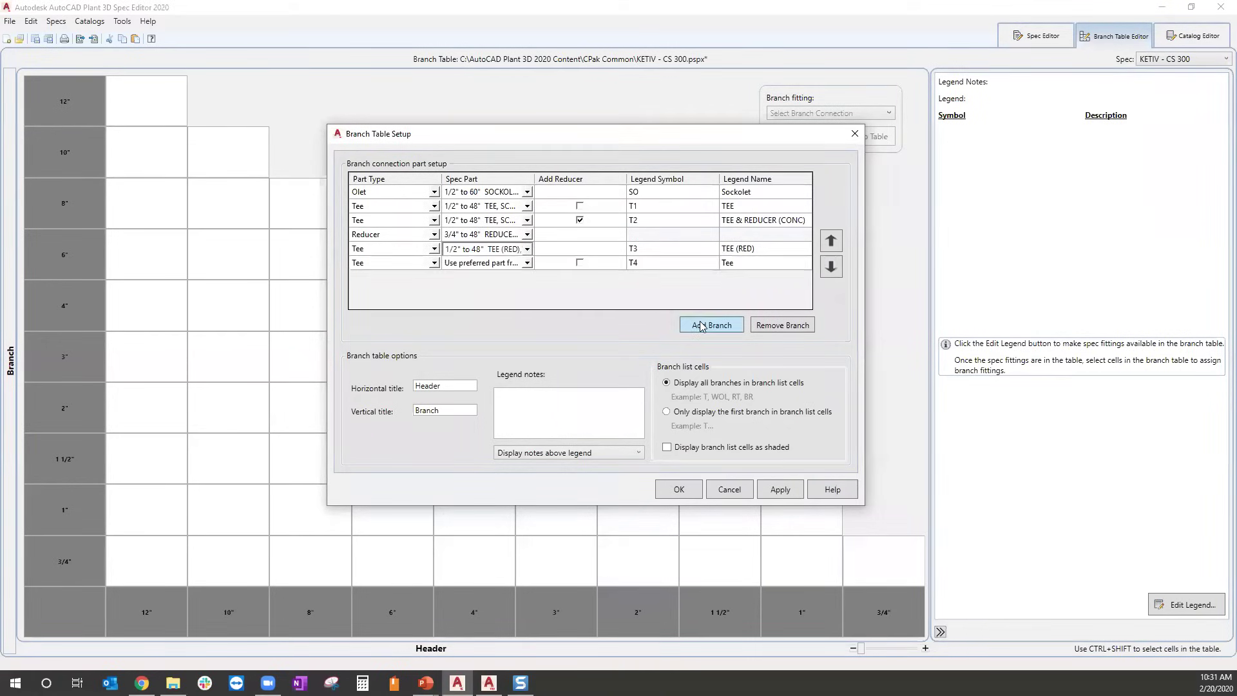
left_click(441, 266)
left_click(435, 263)
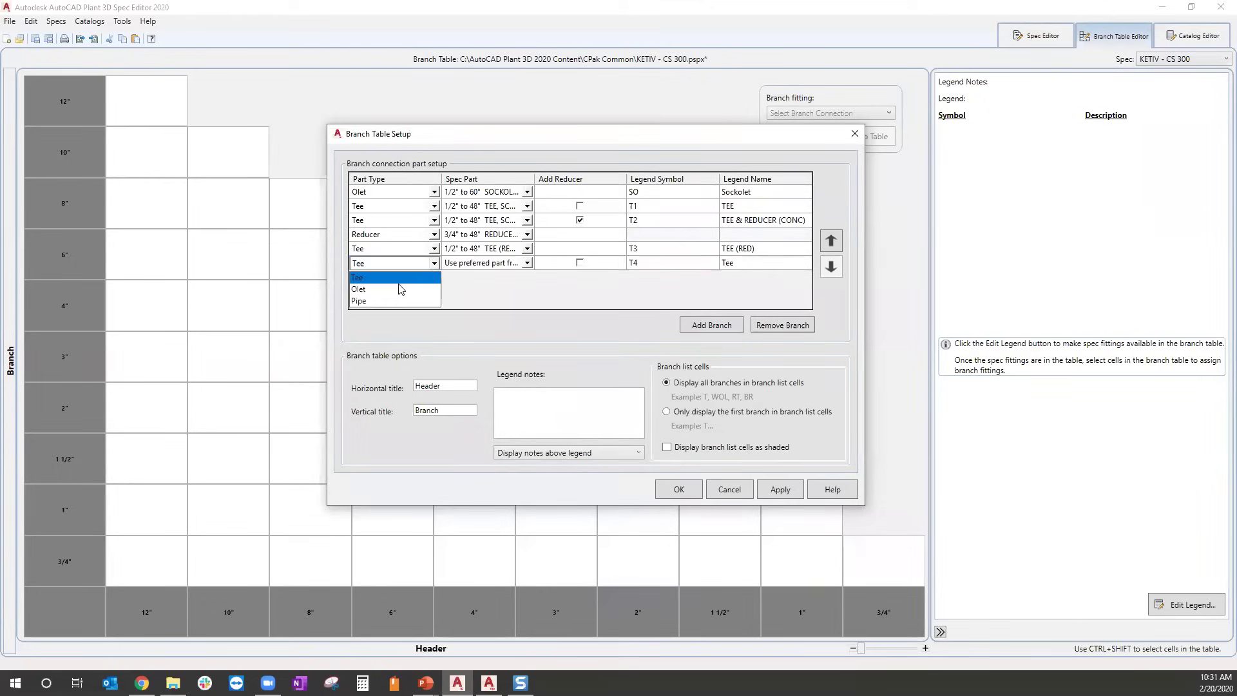
left_click(395, 302)
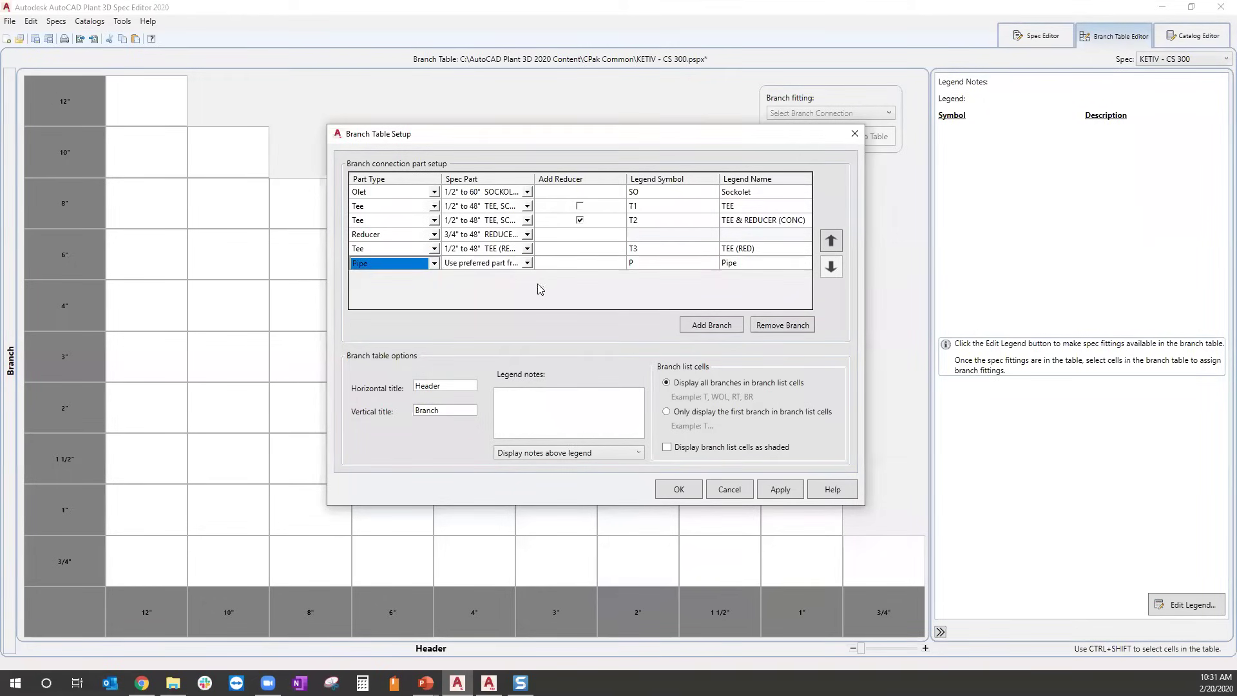
left_click(527, 265)
left_click(528, 265)
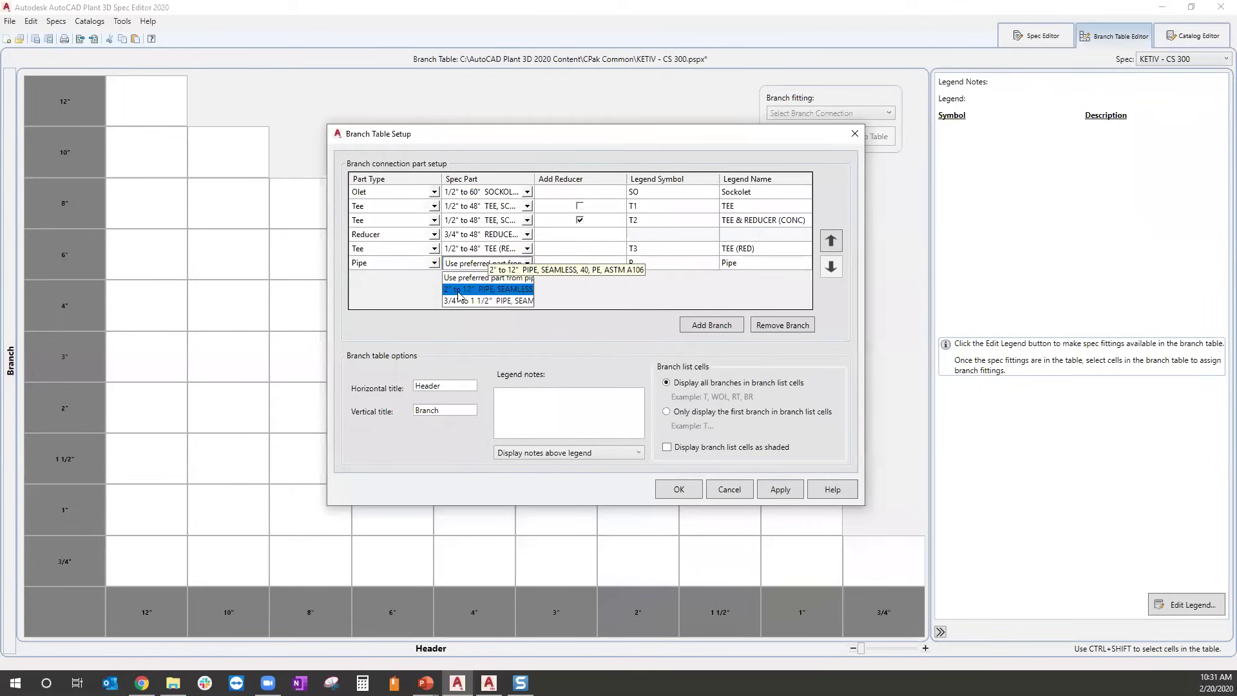
left_click(512, 295)
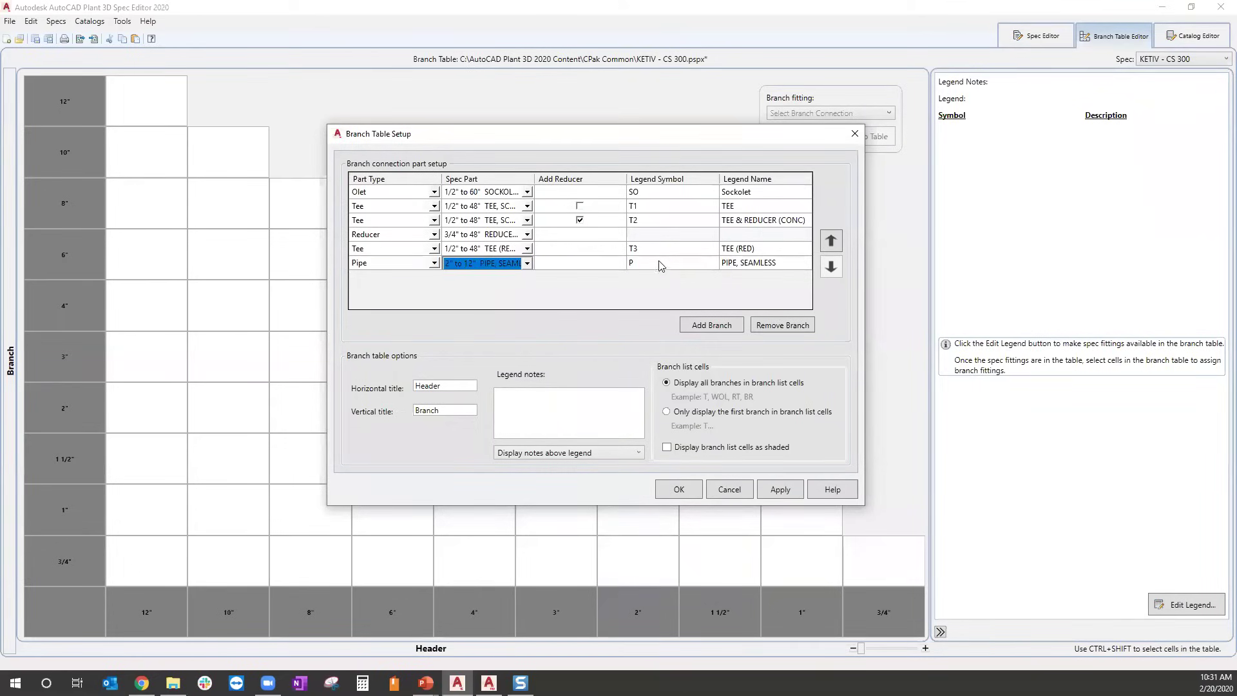
Set the seamless pipe branch's legend symbol to PE and accept the branch table setup.
left_click(650, 262)
left_click(656, 262)
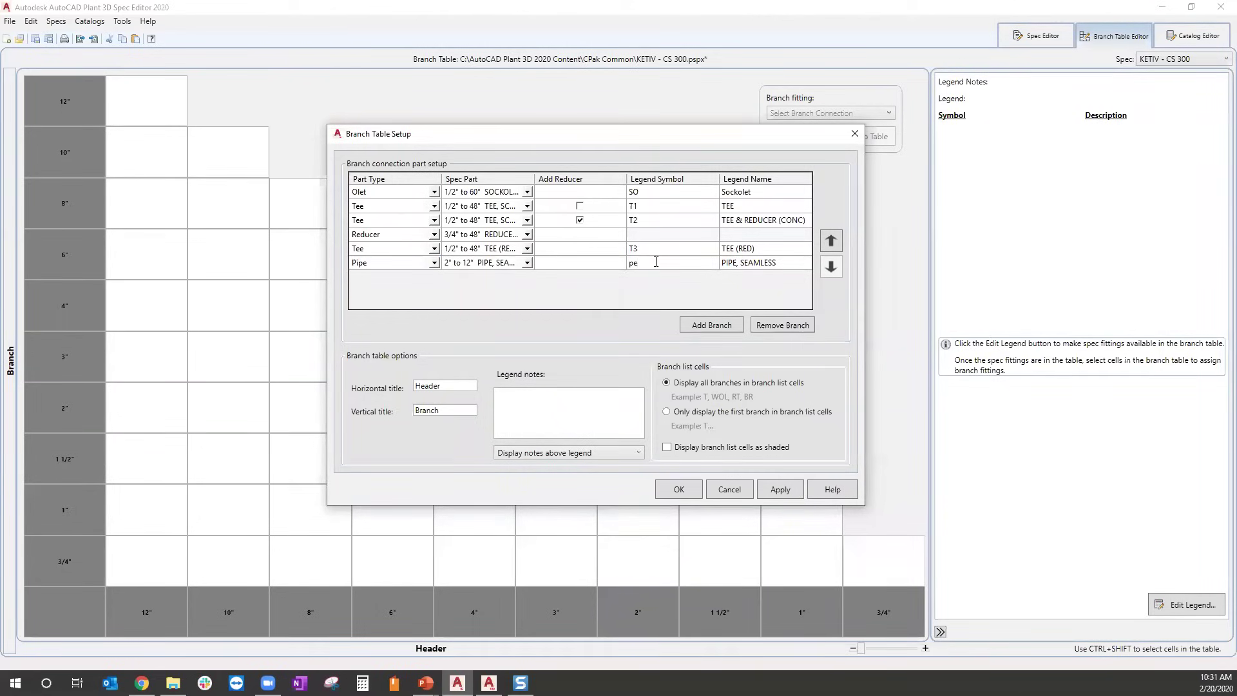
type("PE")
left_click(680, 489)
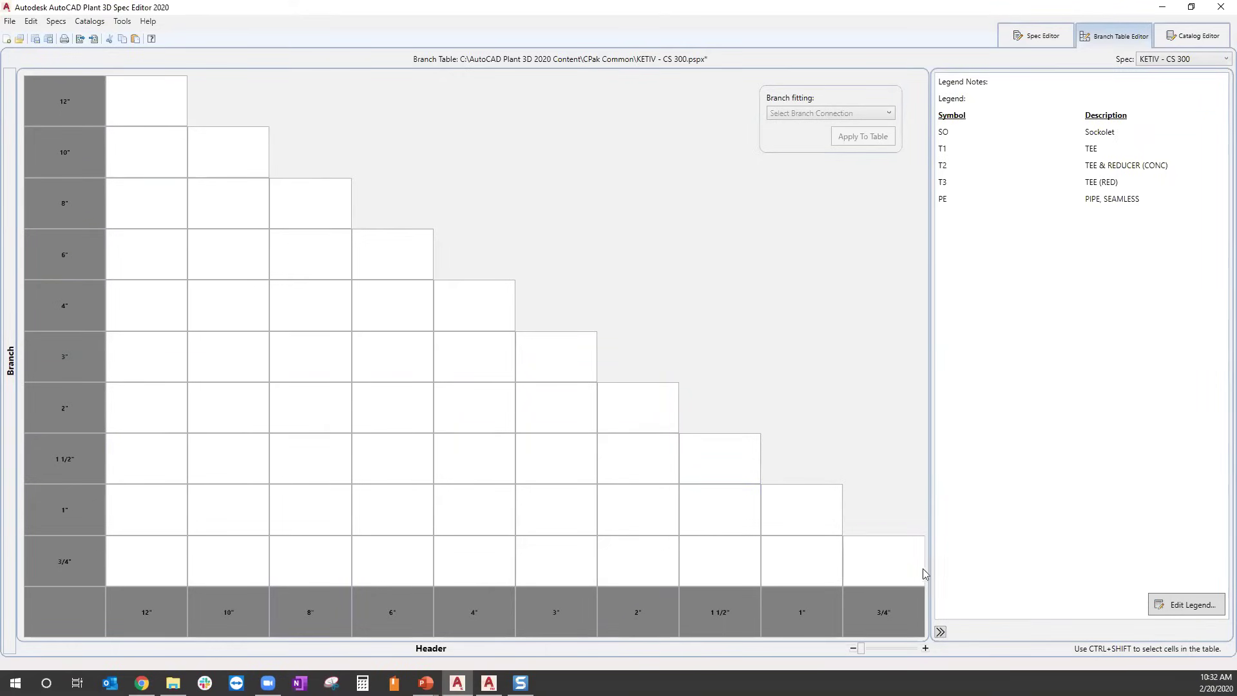
Try to assign the T3 reducing tee to the 3/4" branch on 3/4" header cell.
left_click(902, 565)
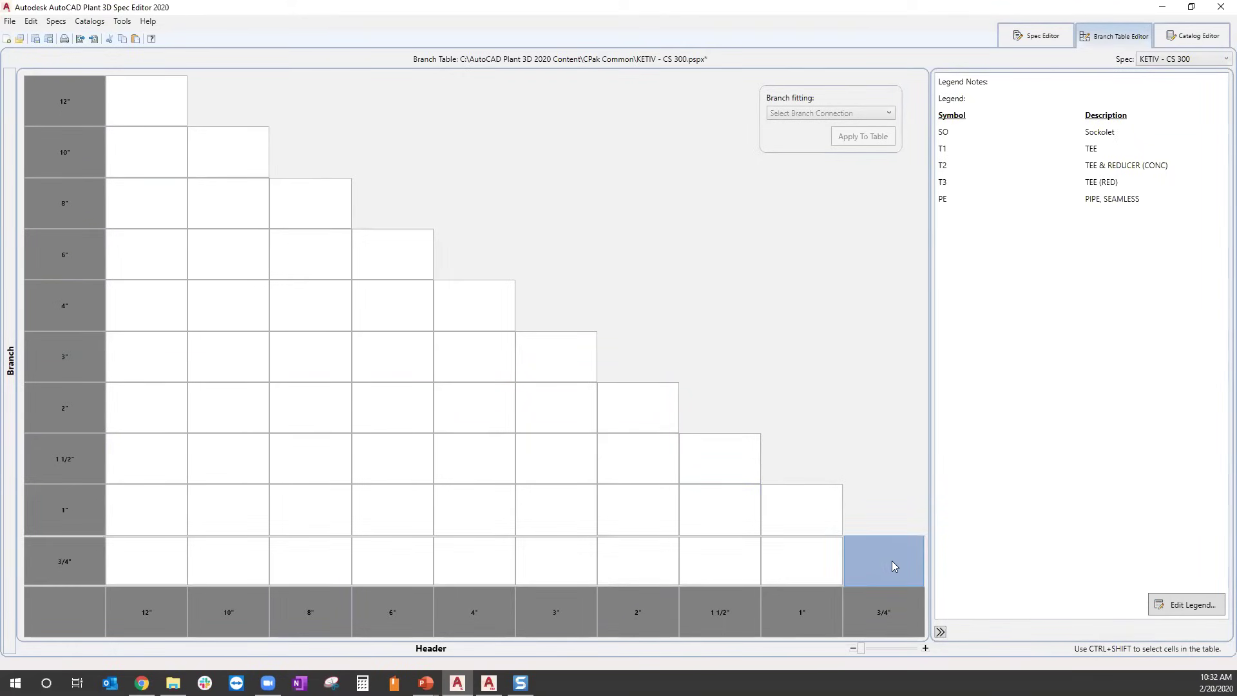
left_click(799, 546)
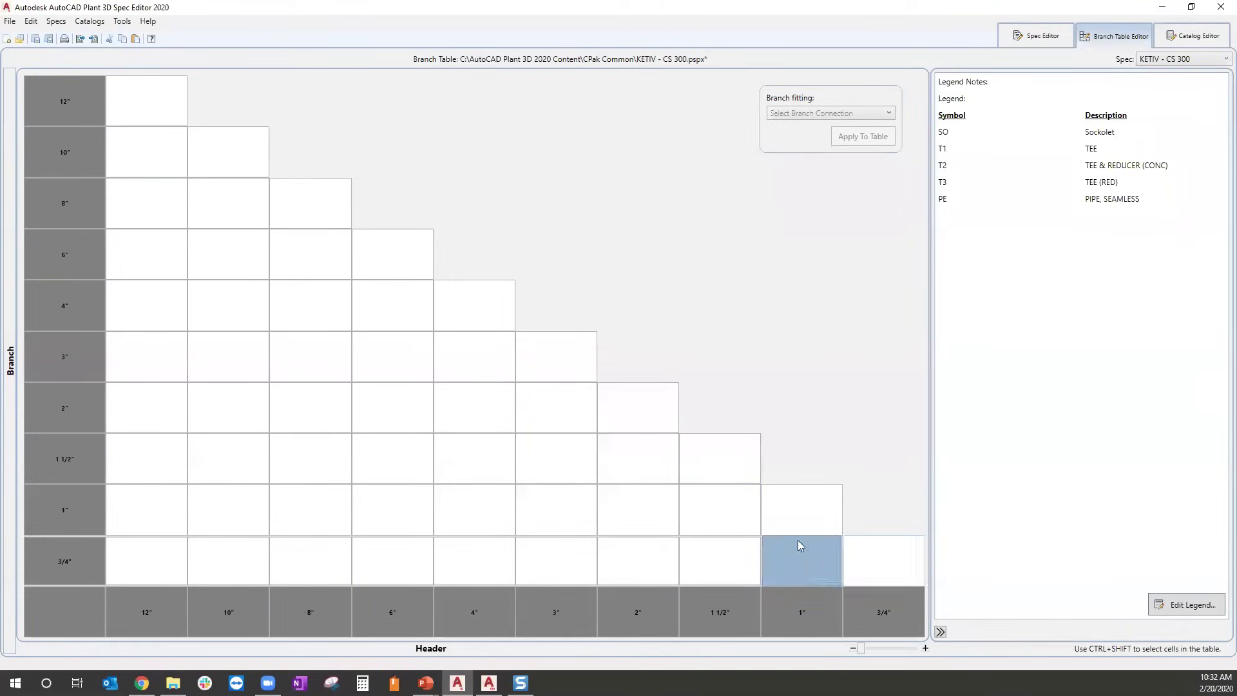
left_click(877, 571)
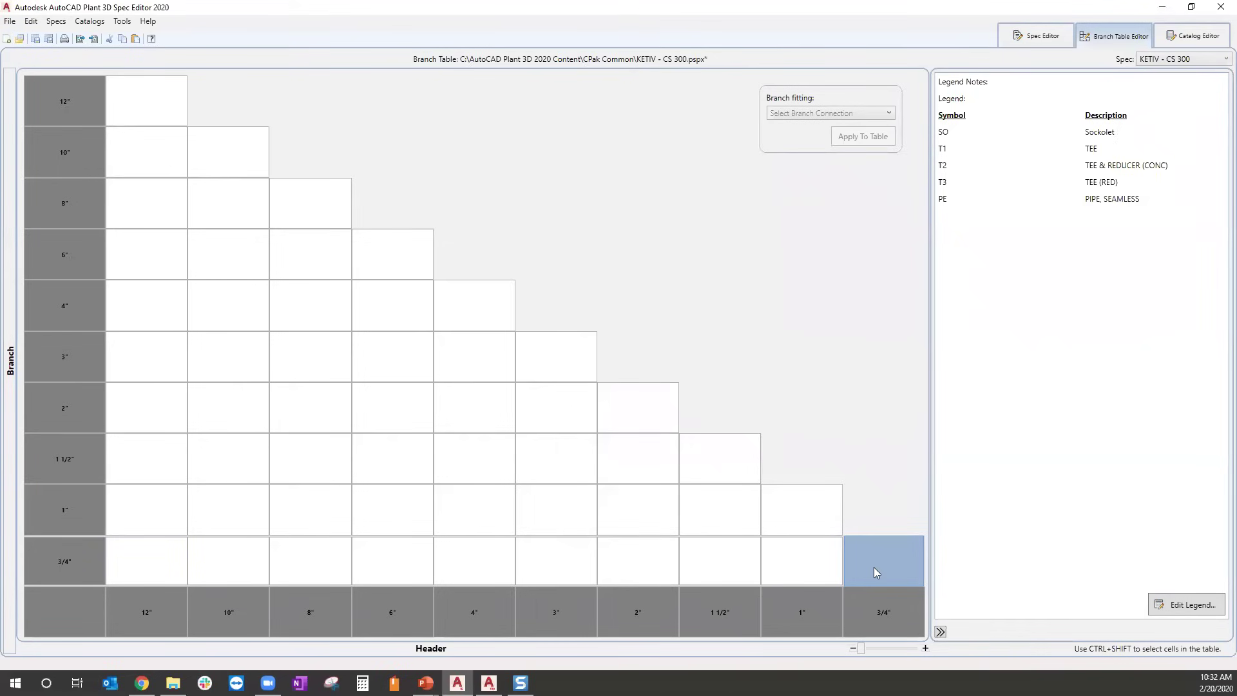
right_click(890, 564)
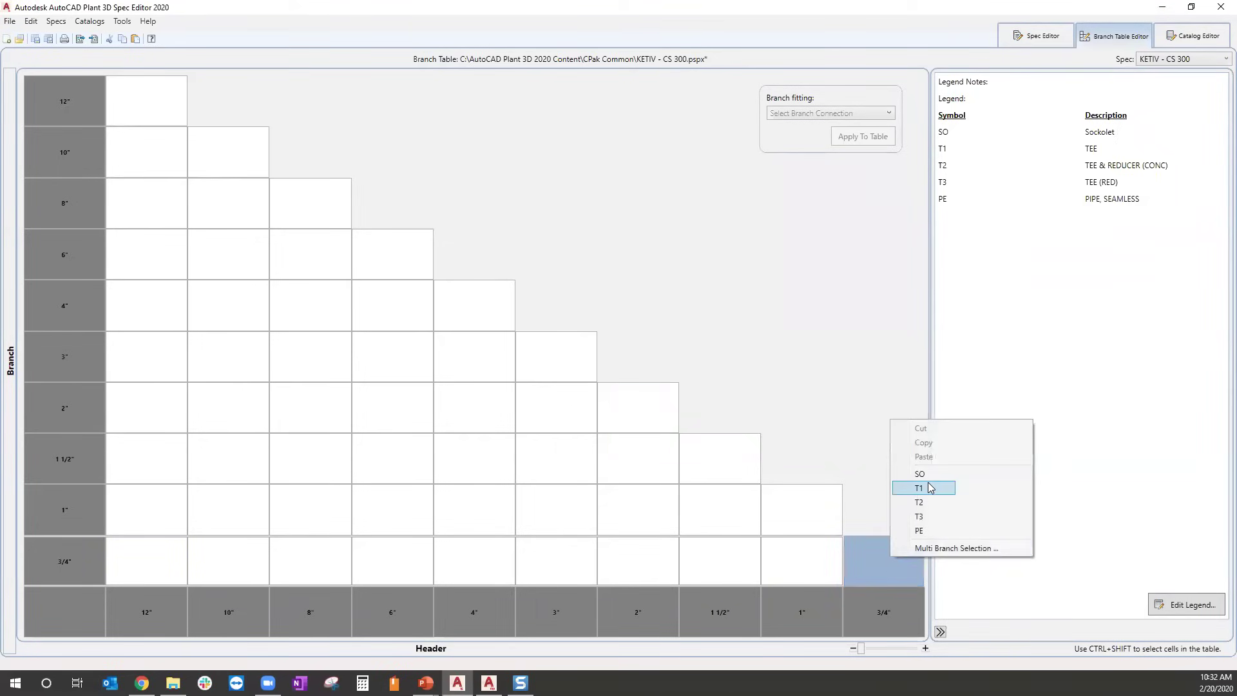
left_click(928, 521)
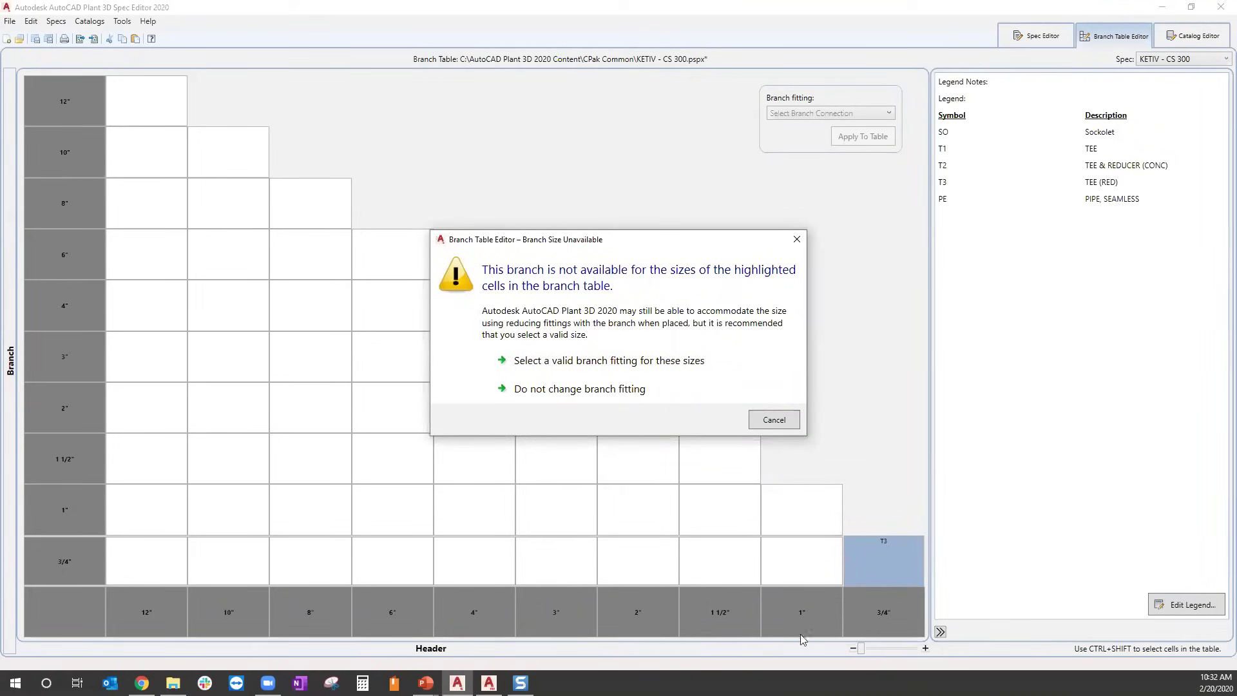
left_click(772, 416)
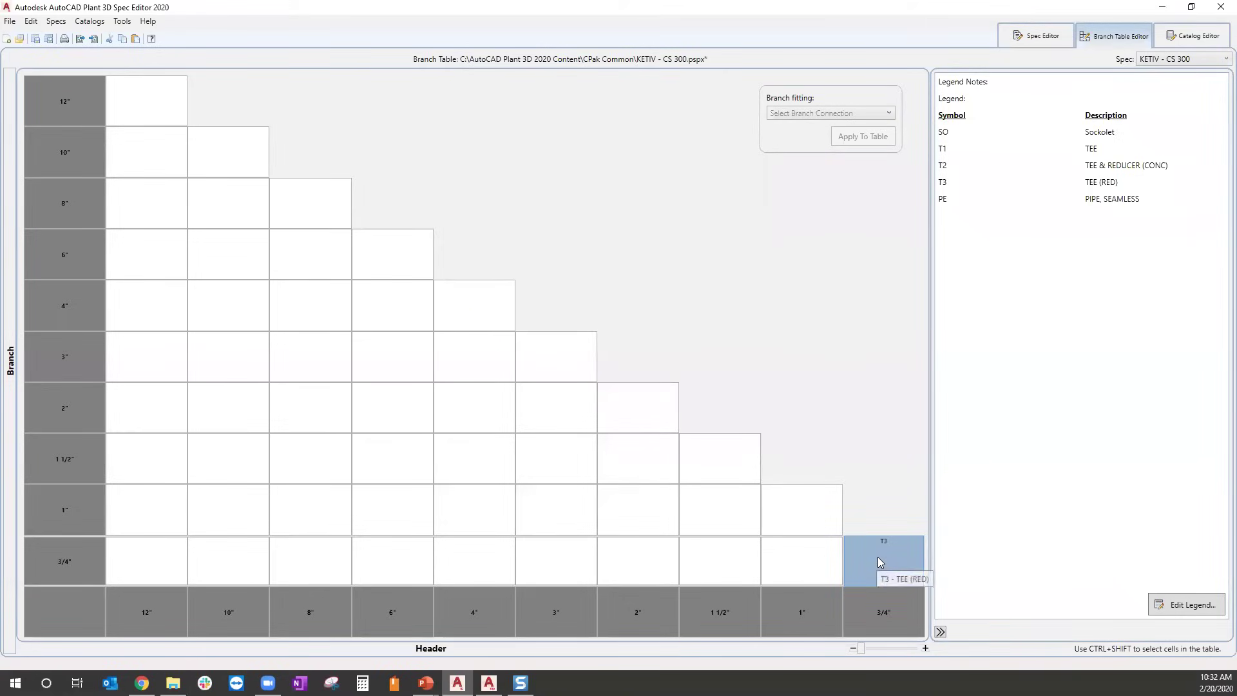
Assign the T1 tee to the 3/4" branch on 3/4" header cell.
right_click(877, 557)
left_click(921, 485)
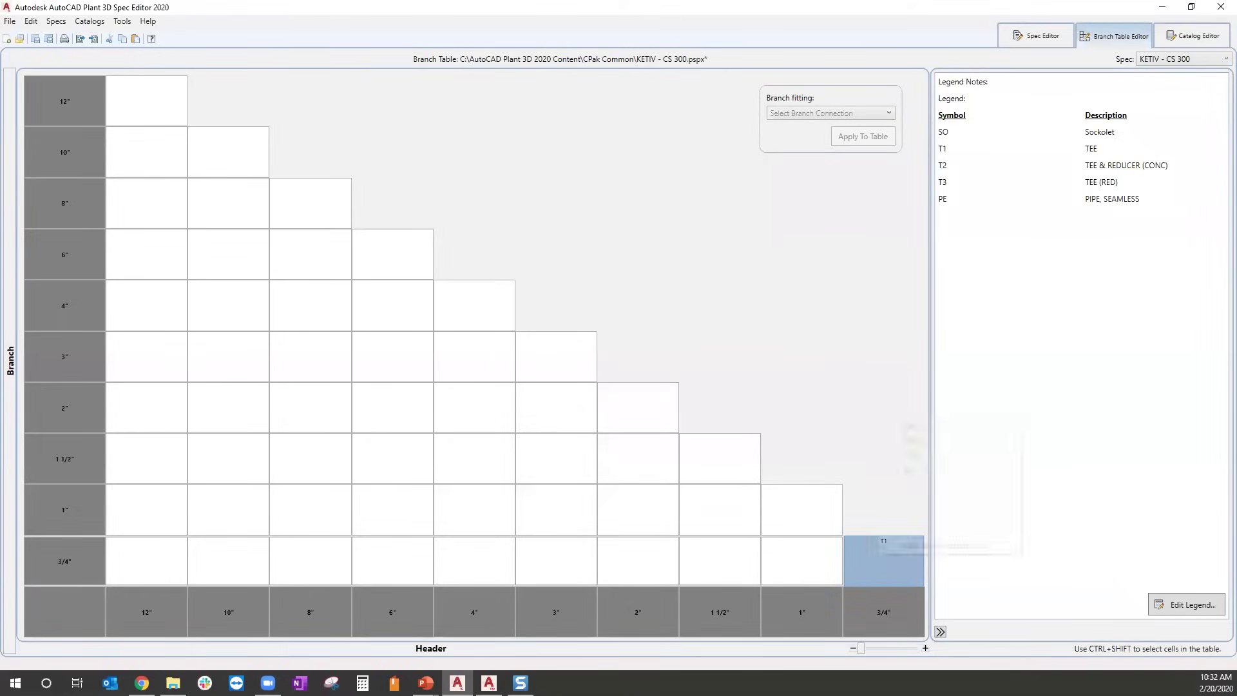
Try to assign the T3 reducing tee to the 3/4" branch on 1" header cell.
left_click(836, 564)
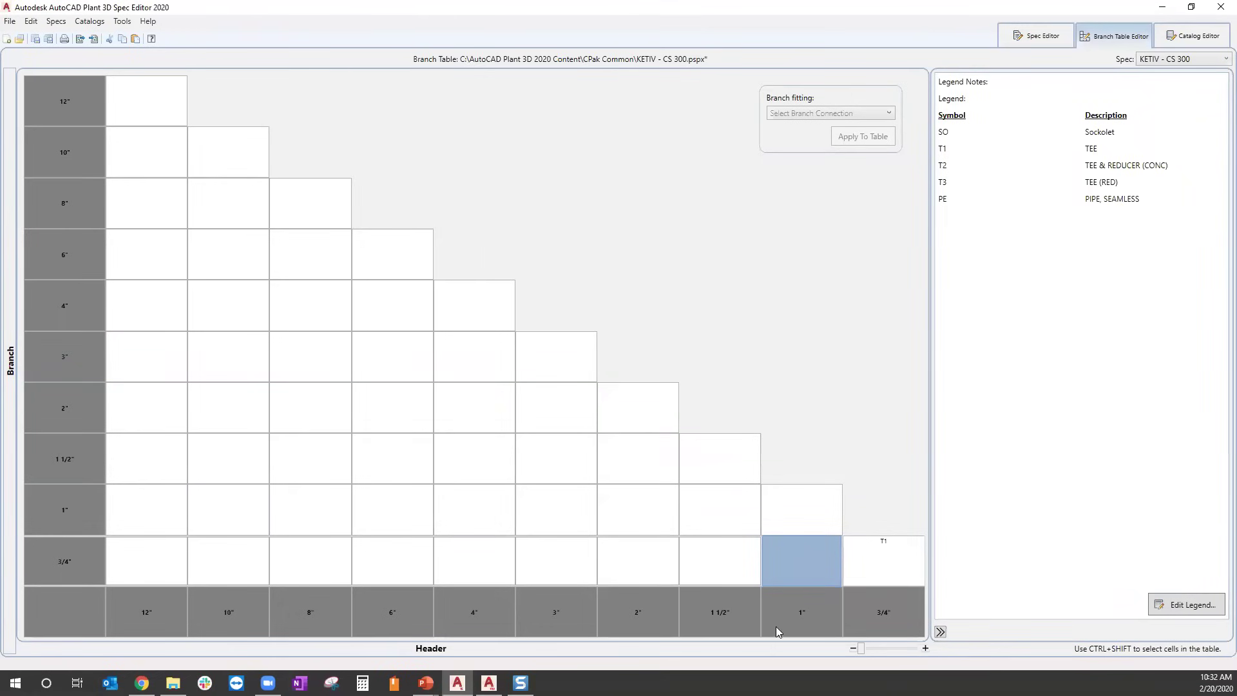
right_click(801, 572)
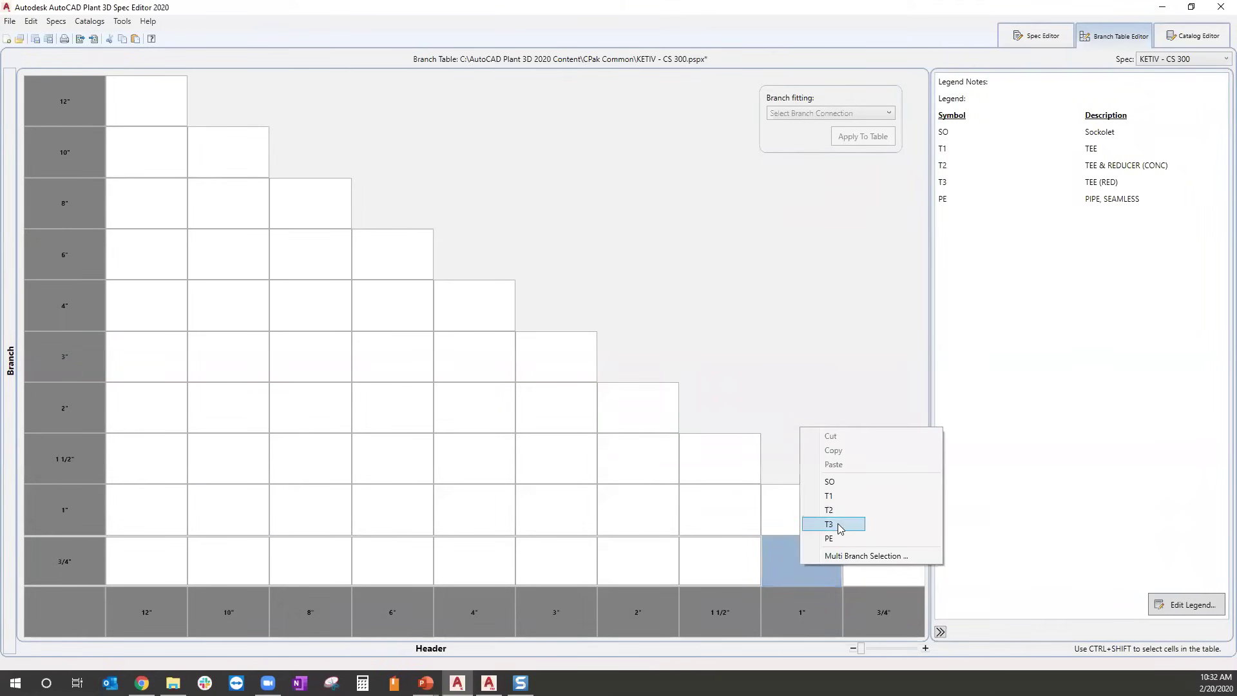
left_click(836, 522)
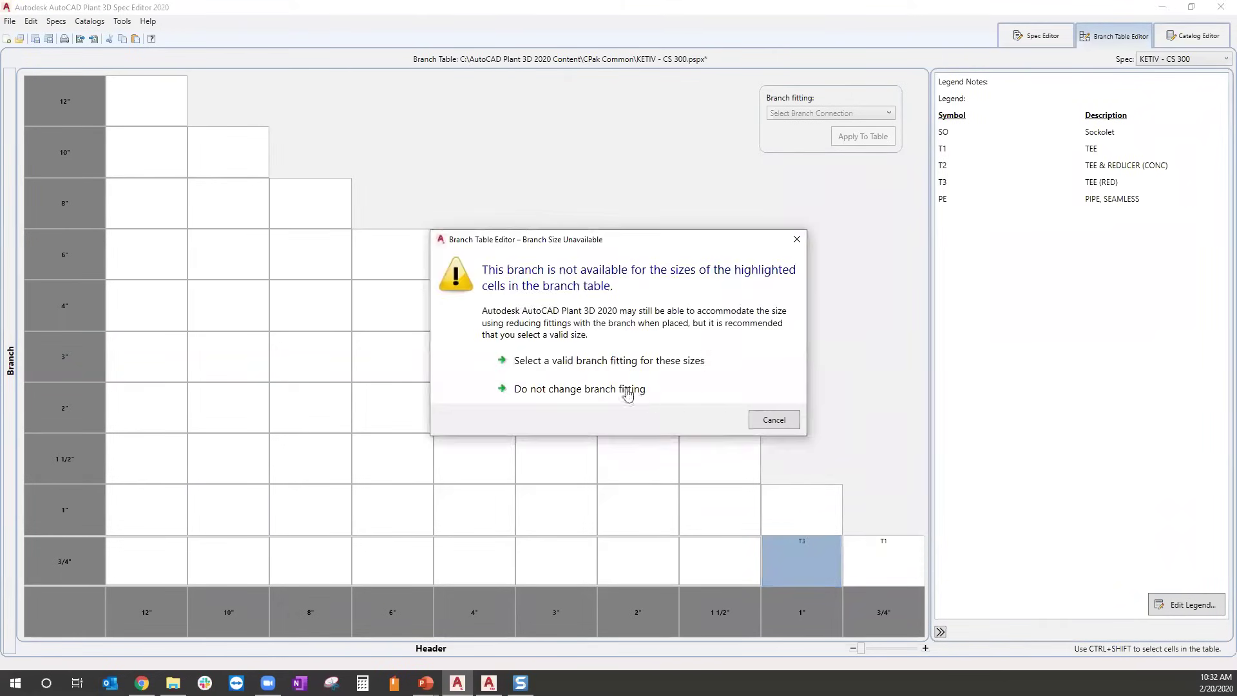
left_click(629, 389)
Assign SO and PE as a multi-branch selection, in that priority, to the 3/4" branch on 1" header cell.
right_click(801, 553)
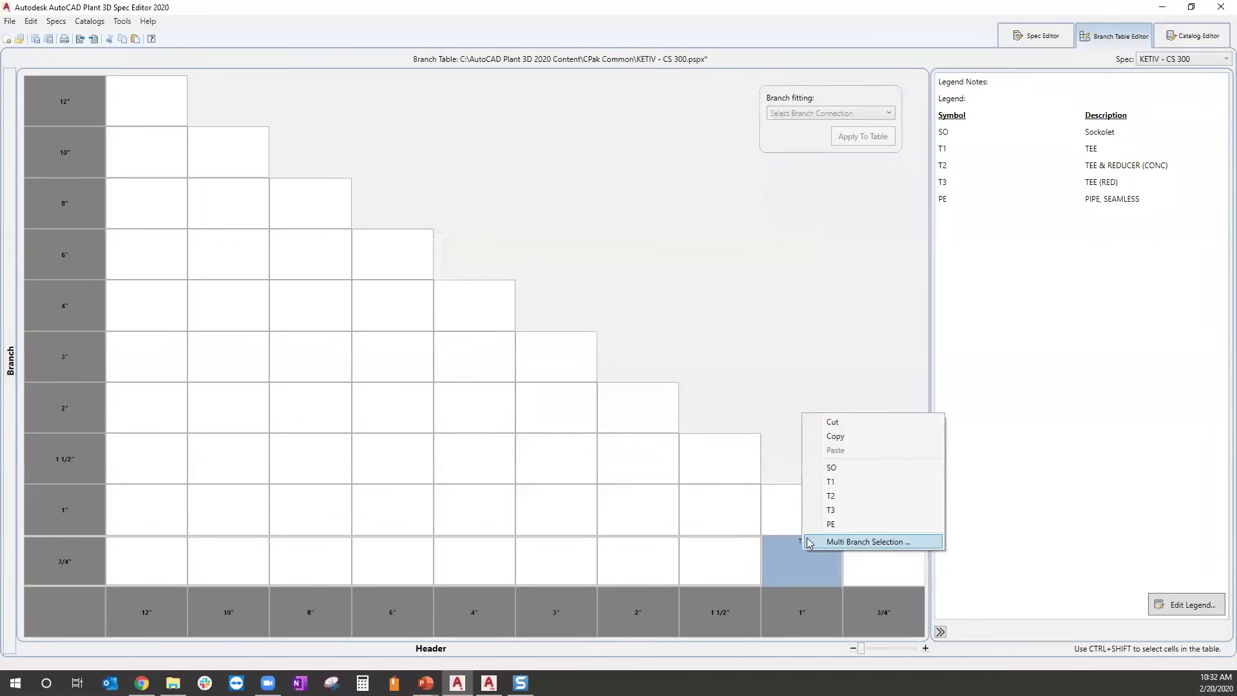
left_click(836, 468)
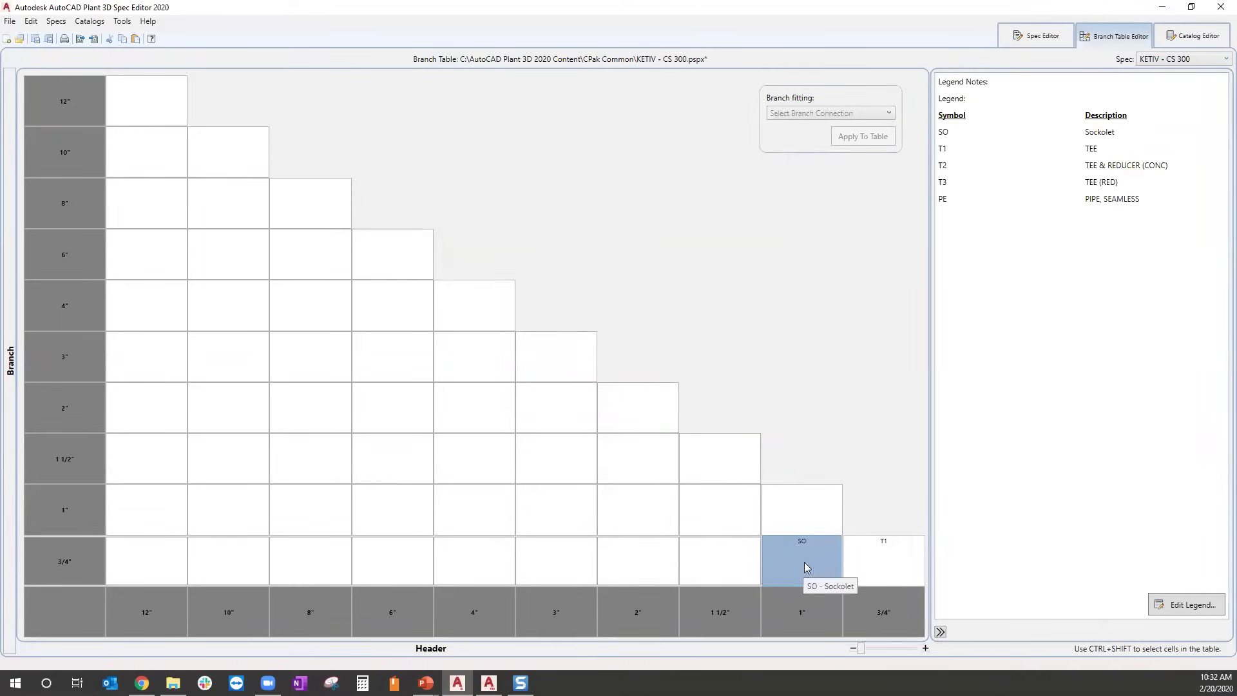
right_click(818, 552)
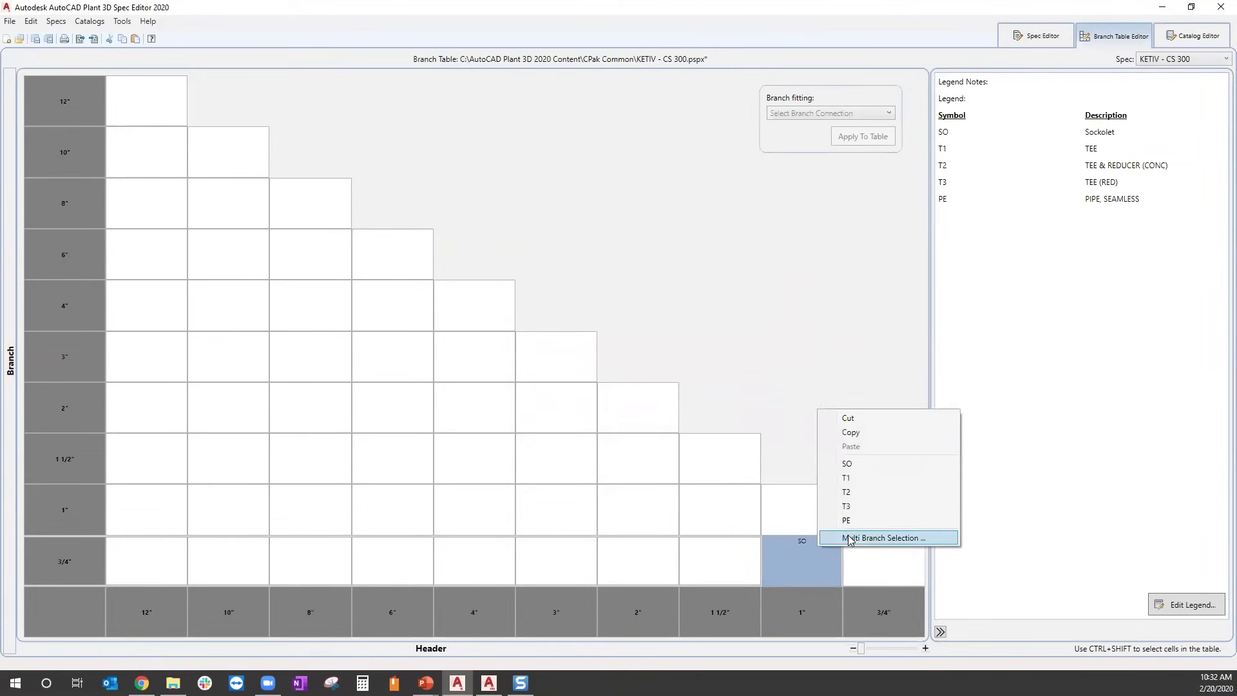
left_click(867, 538)
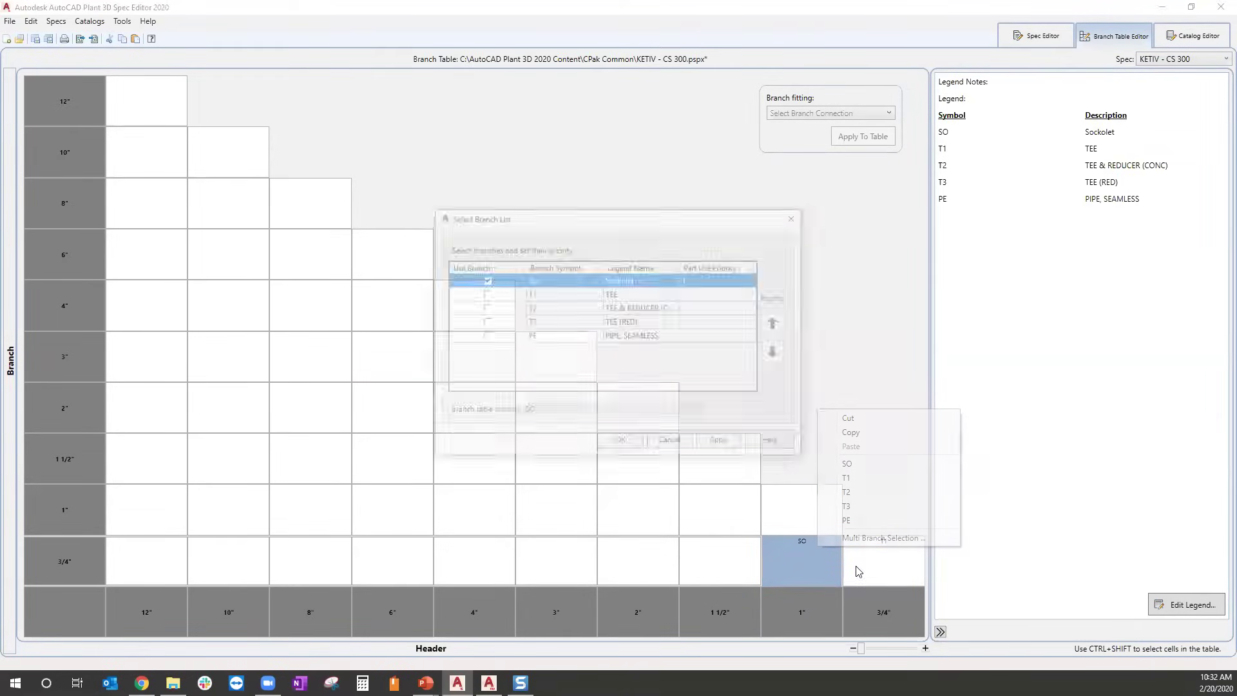
left_click(484, 335)
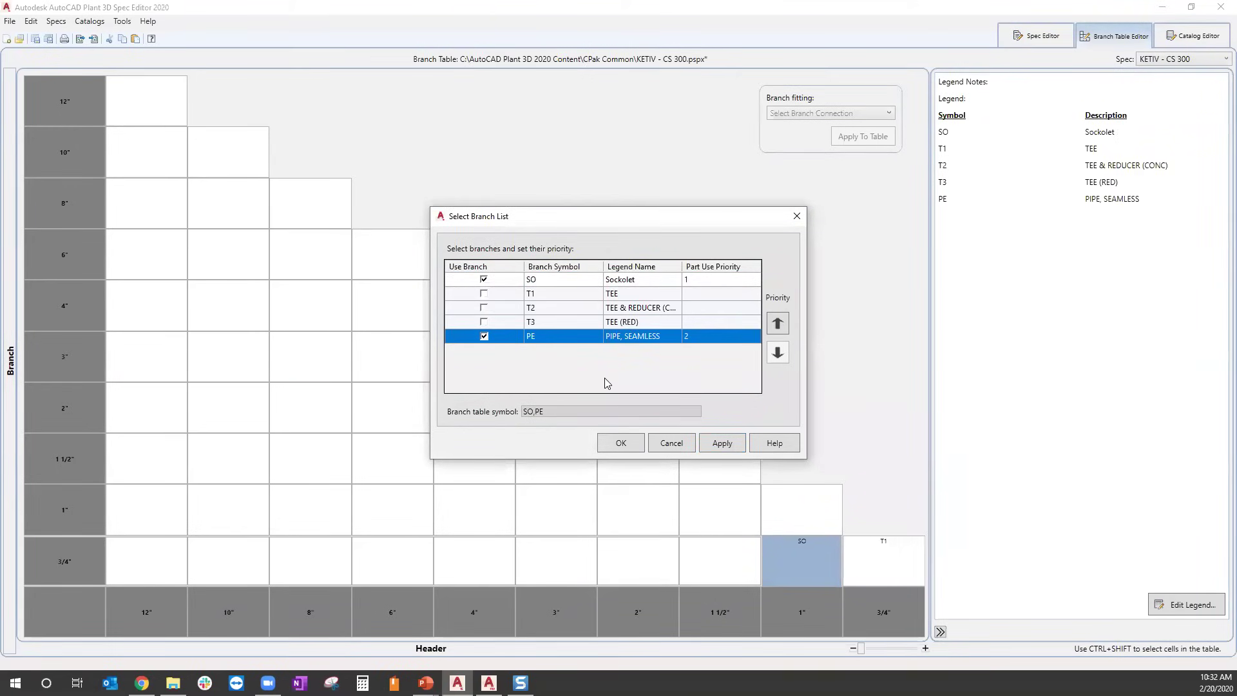
left_click(621, 443)
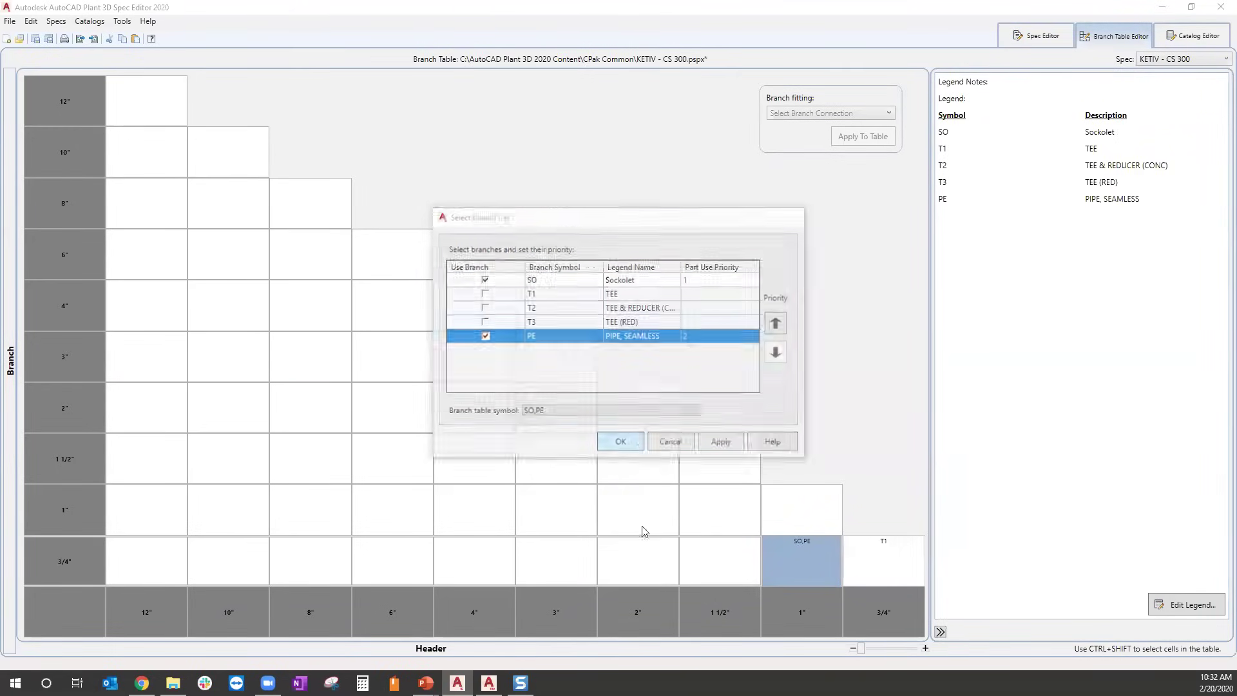
left_click(567, 389)
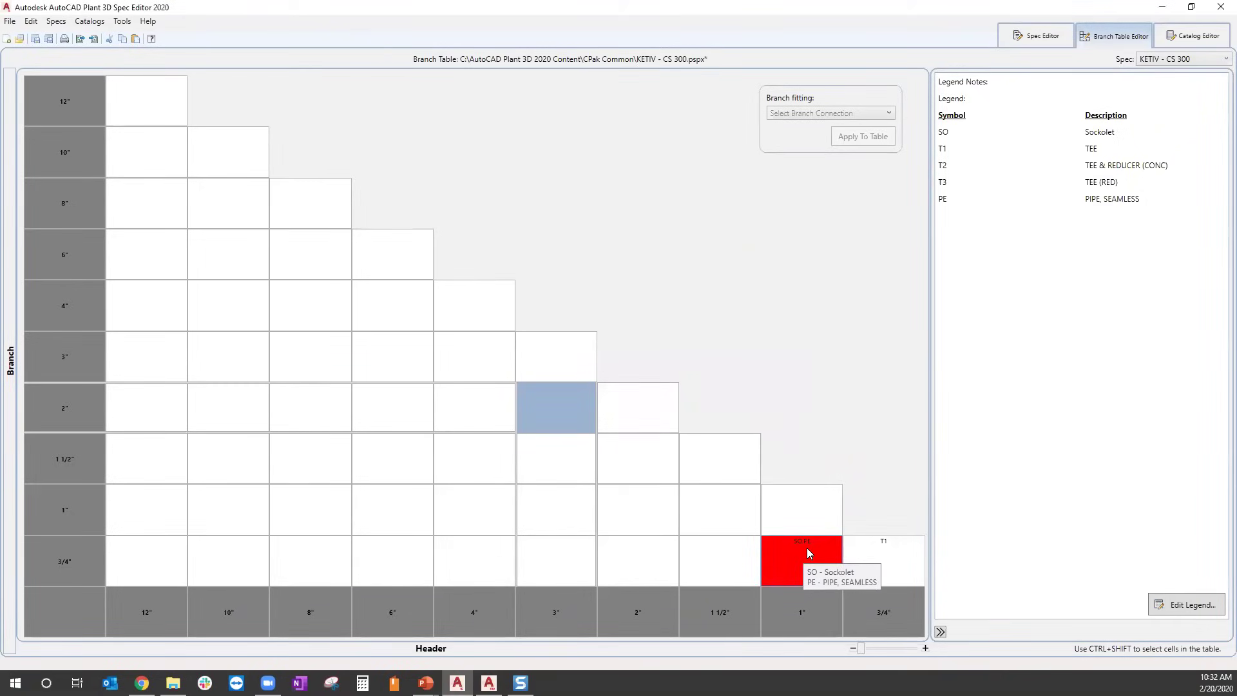
Replace PE with T2 as the second-priority branch in the 3/4" branch on 1" header cell, keeping SO first.
right_click(806, 547)
left_click(845, 537)
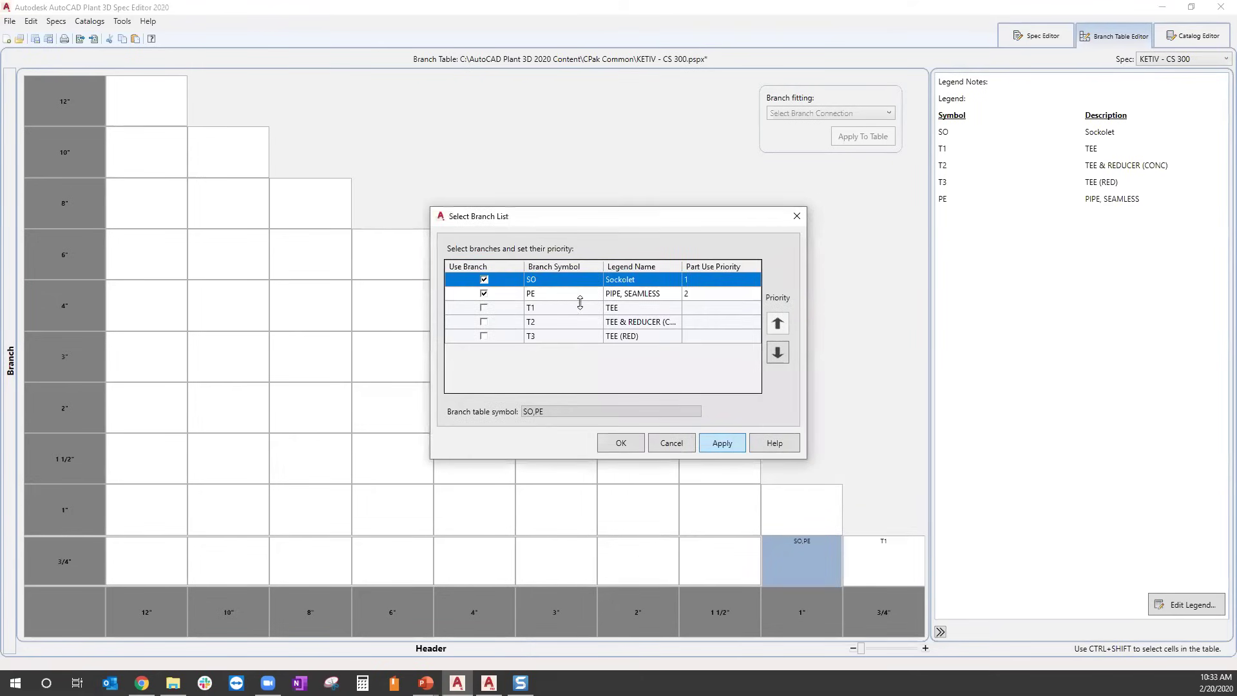
left_click(484, 294)
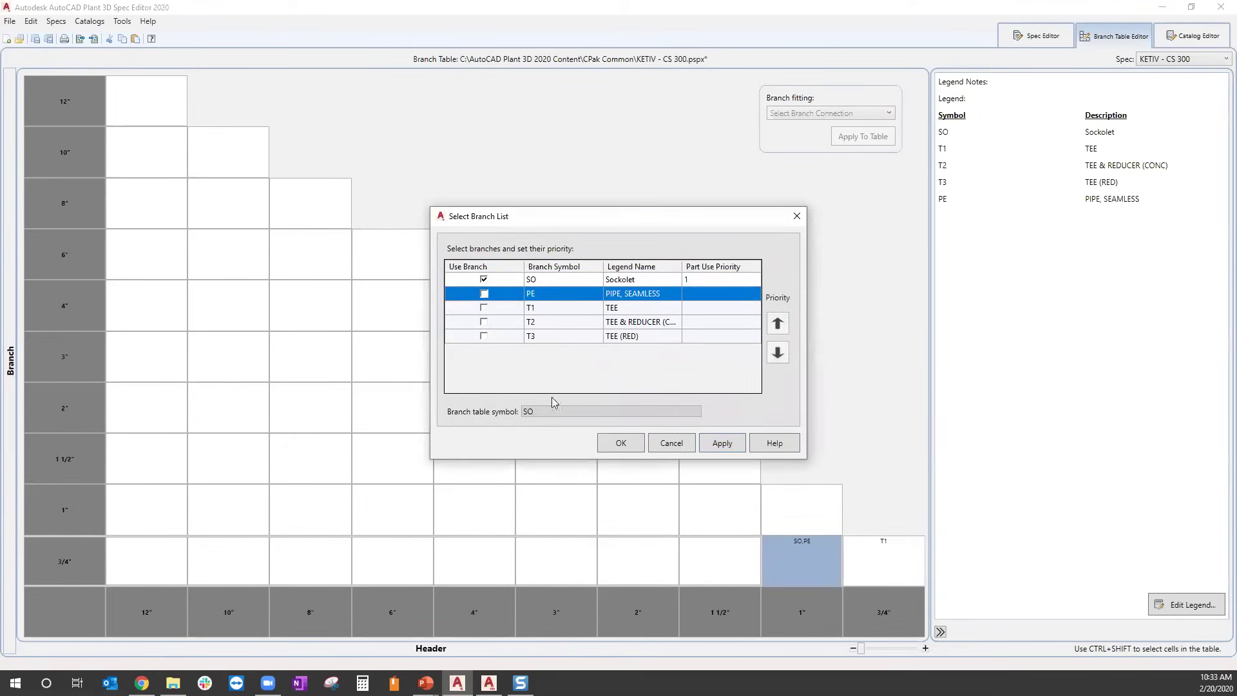
left_click(480, 322)
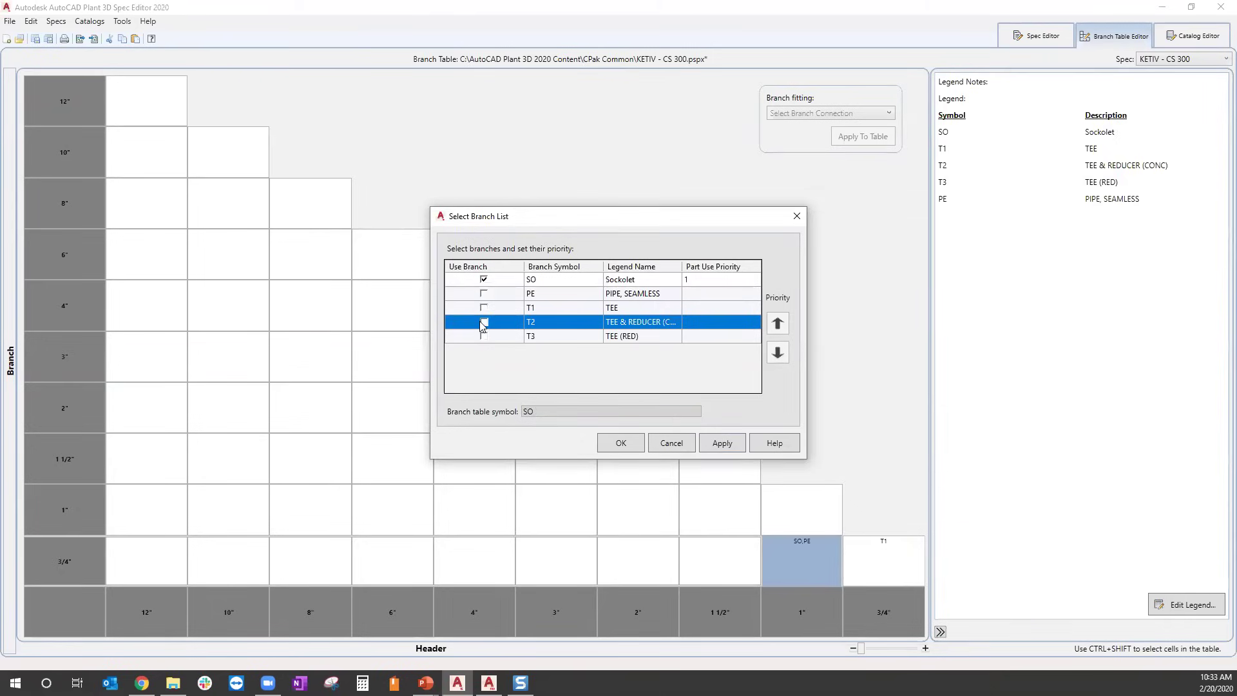
left_click(484, 322)
left_click(621, 443)
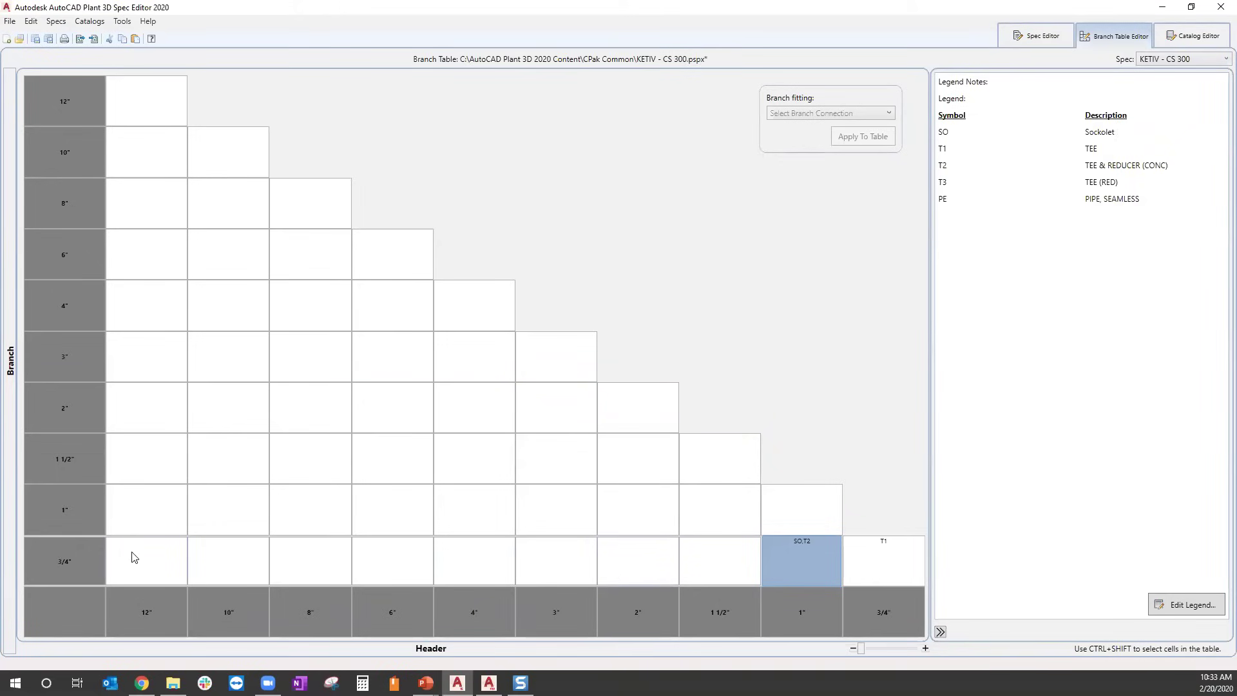
Assign the SO and PE multi-branch selection to the 3/4" branch cells for headers 12" through 2".
left_click(155, 545)
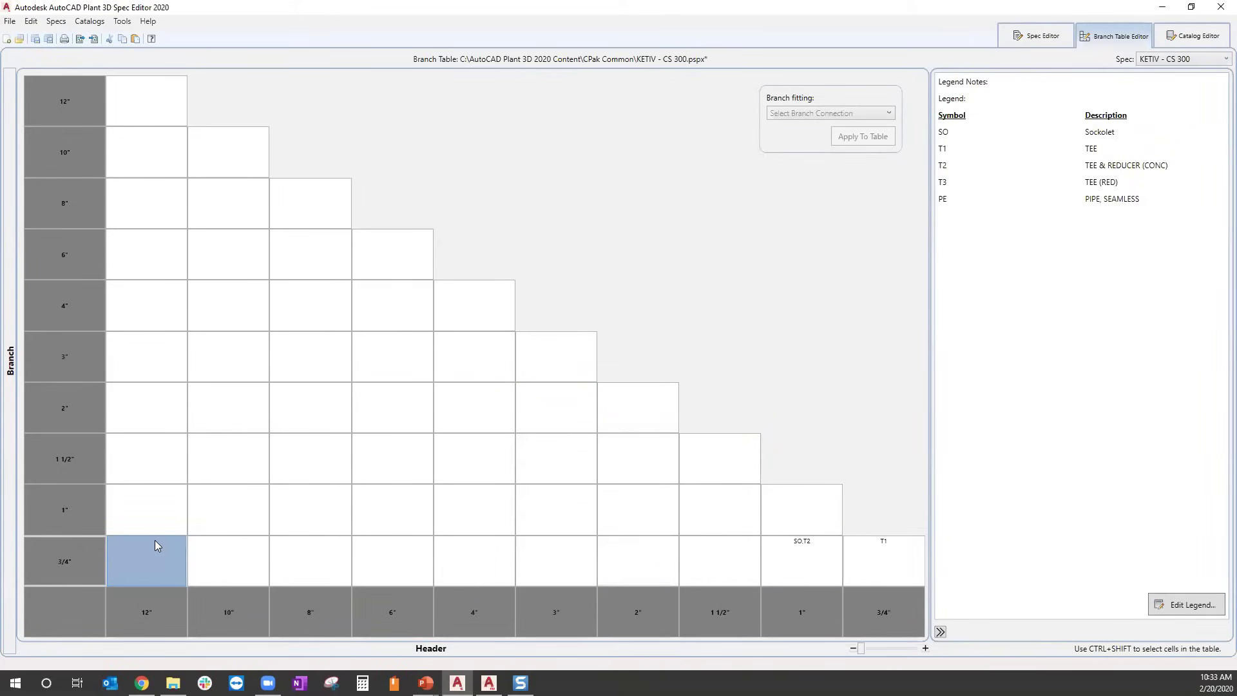
left_click(624, 563, "ctrl+shift")
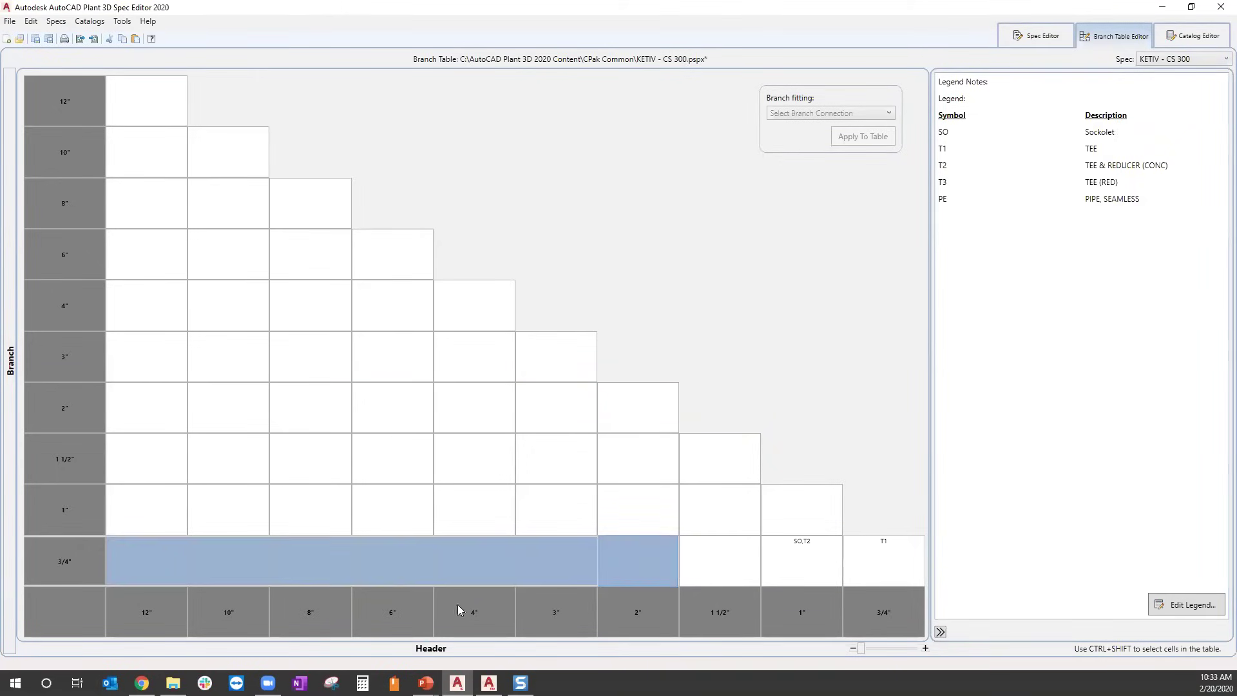
right_click(153, 557)
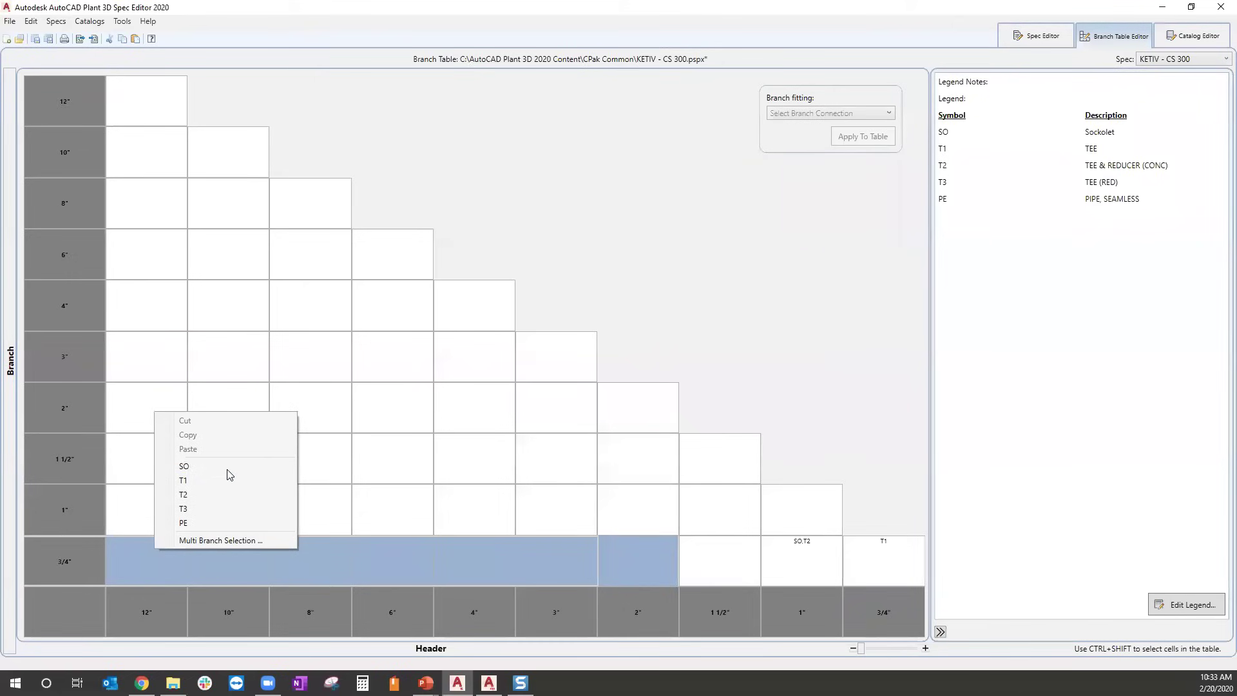
left_click(213, 543)
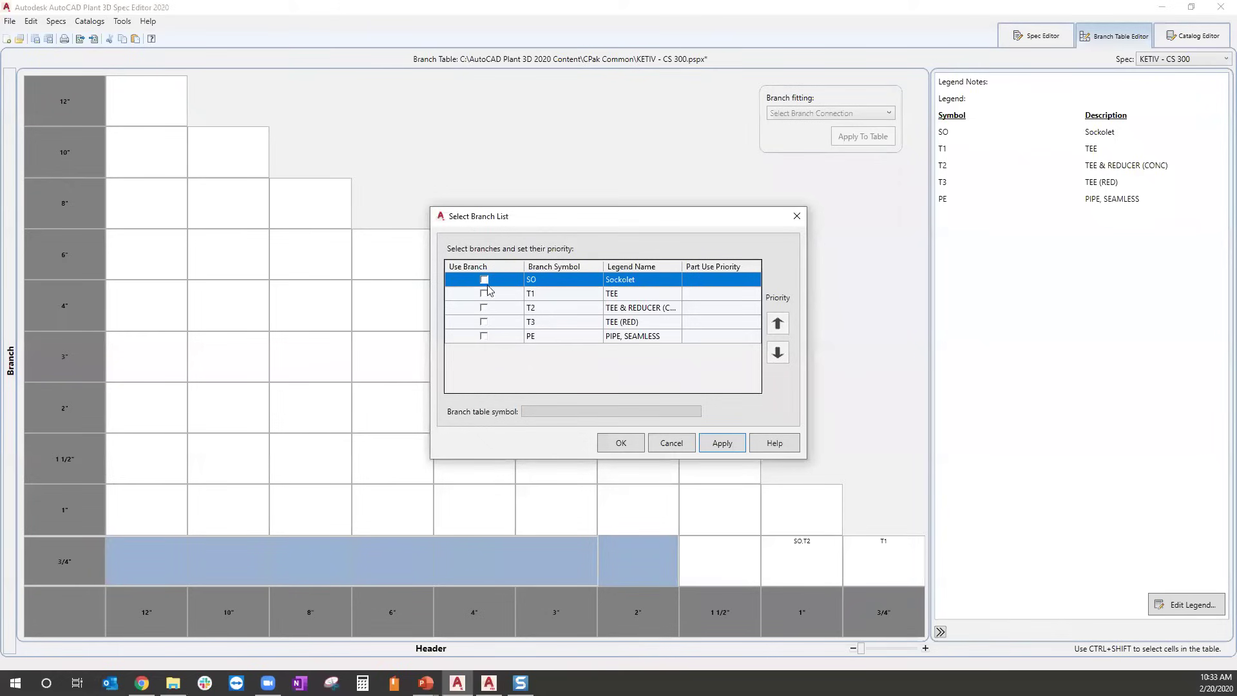
left_click(486, 336)
left_click(617, 443)
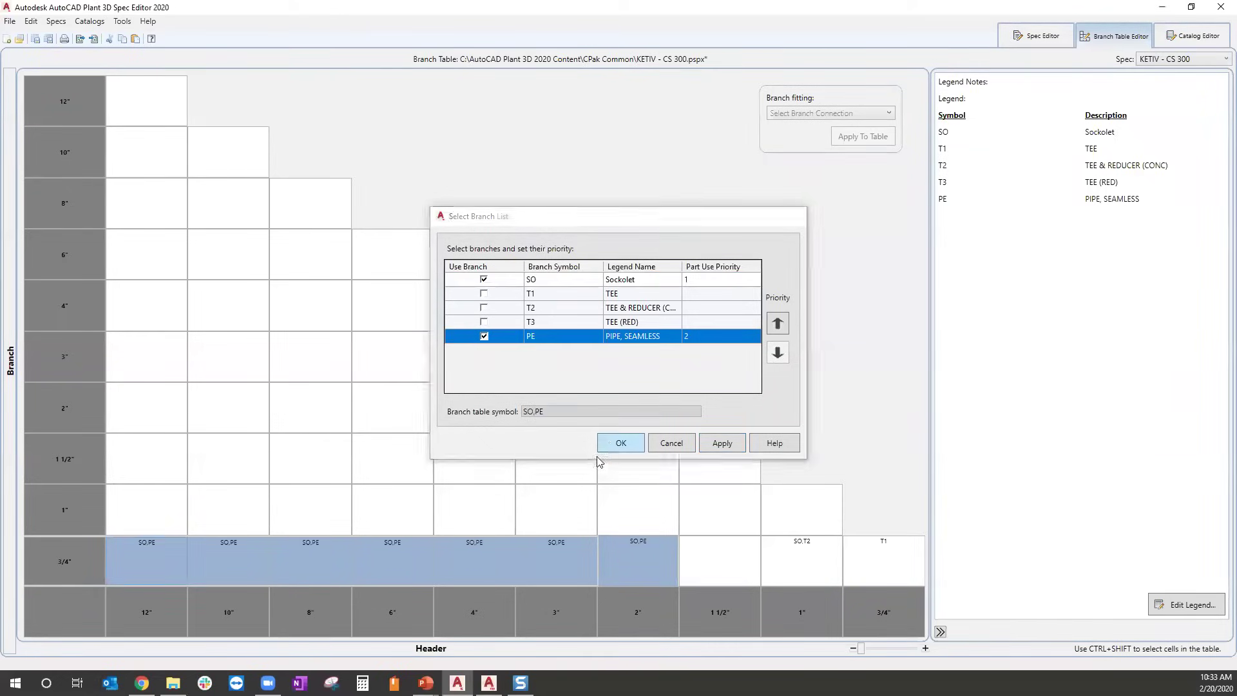
left_click(706, 546)
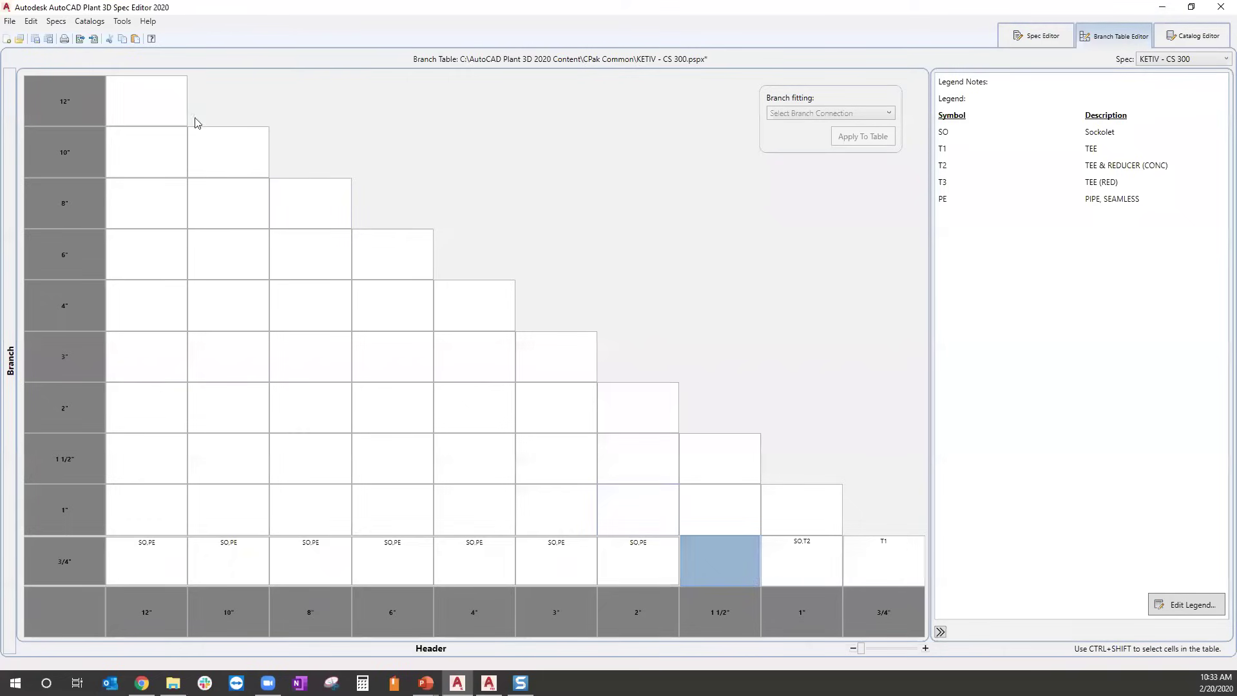
Assign the T1 tee to the equal-size diagonal cells from 12" down to 2".
left_click(168, 102)
left_click(235, 164)
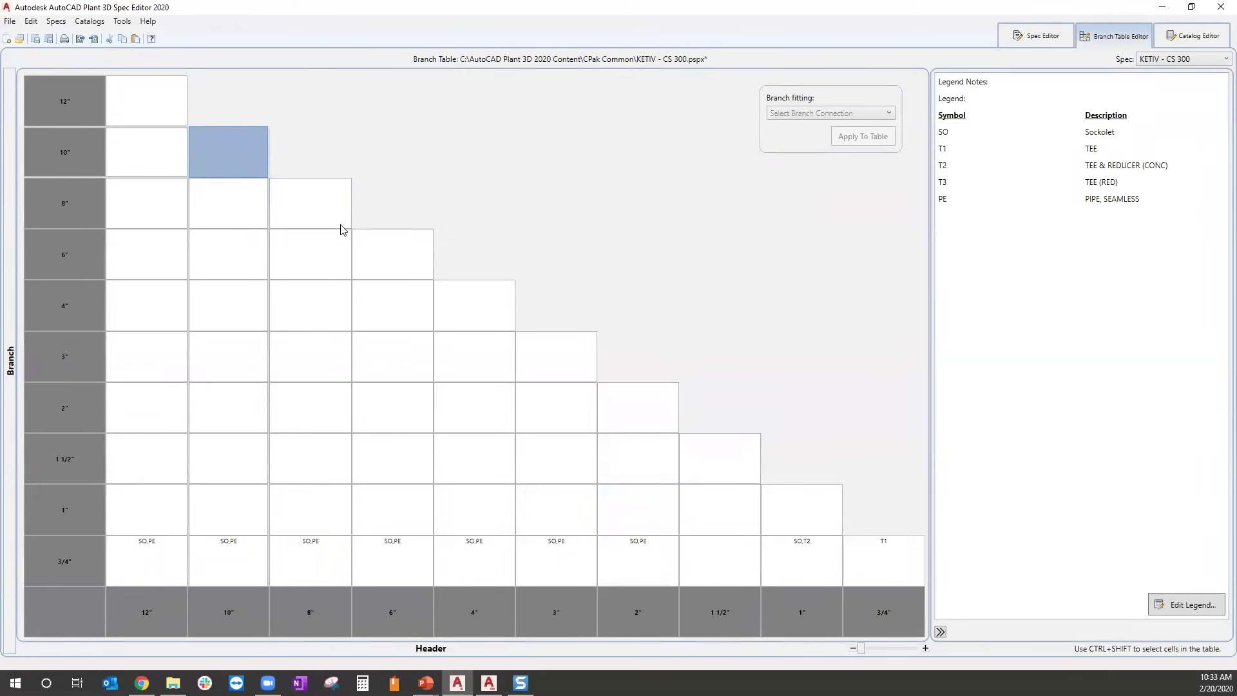
left_click(140, 109)
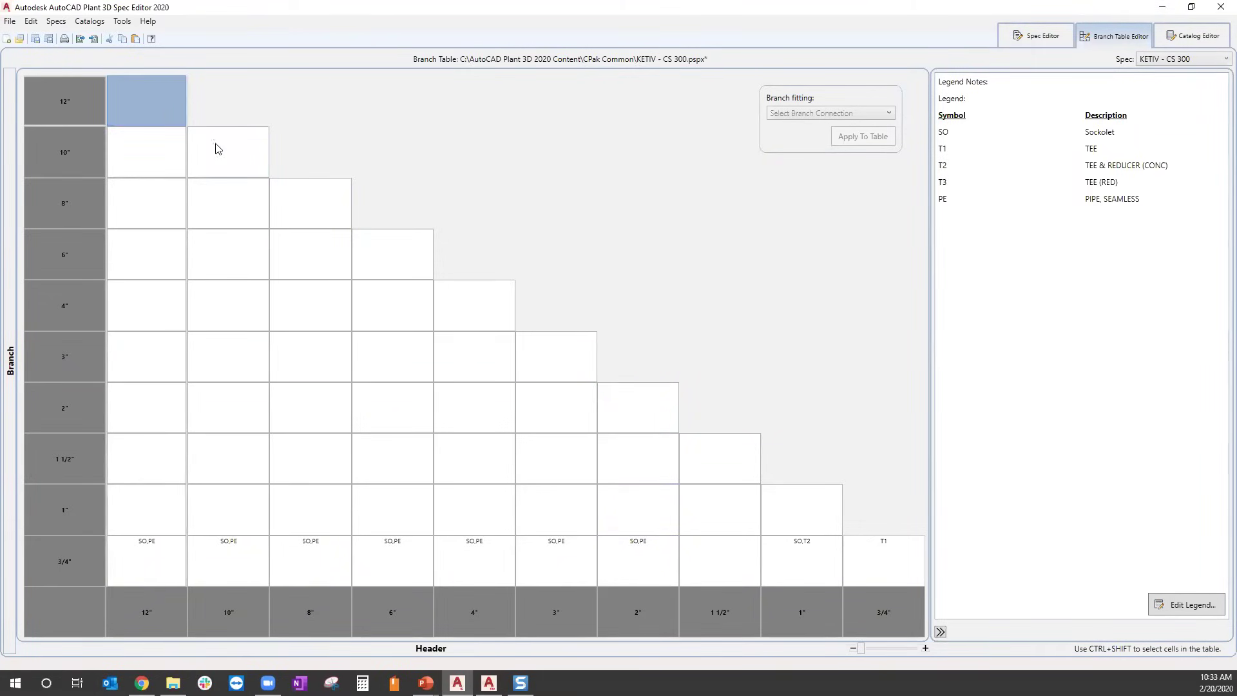
left_click(248, 159, "ctrl")
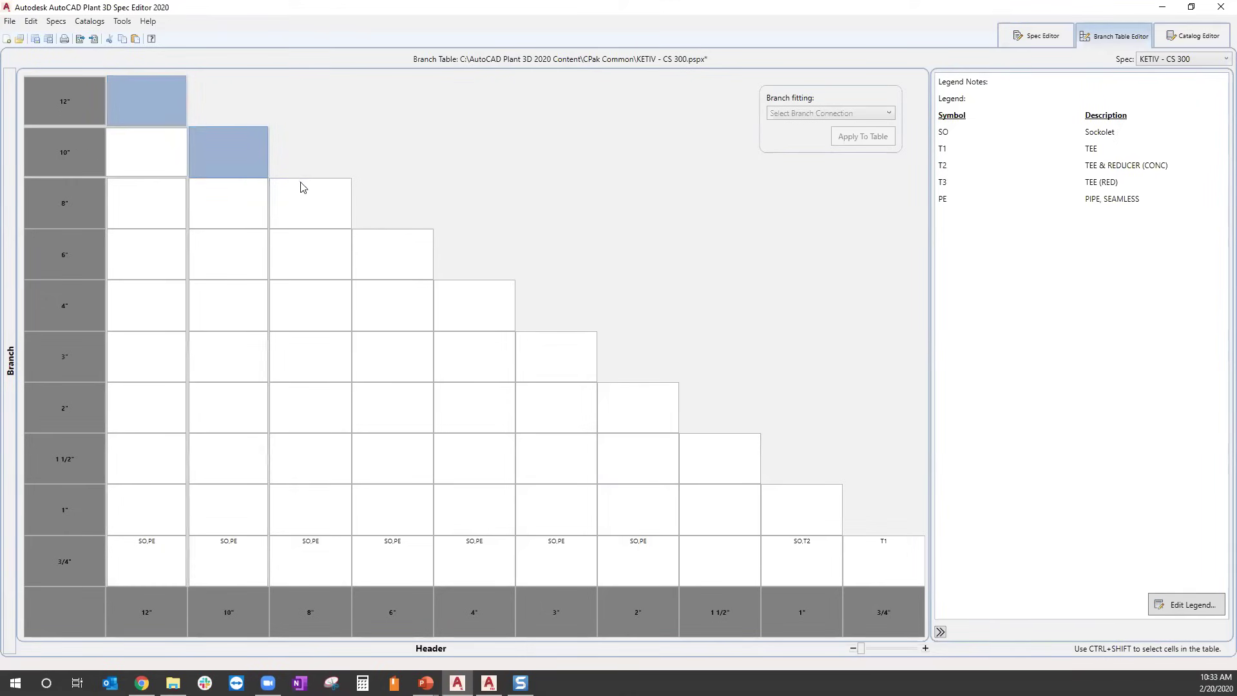
left_click(315, 207, "ctrl")
left_click(411, 260, "ctrl")
left_click(478, 303, "ctrl")
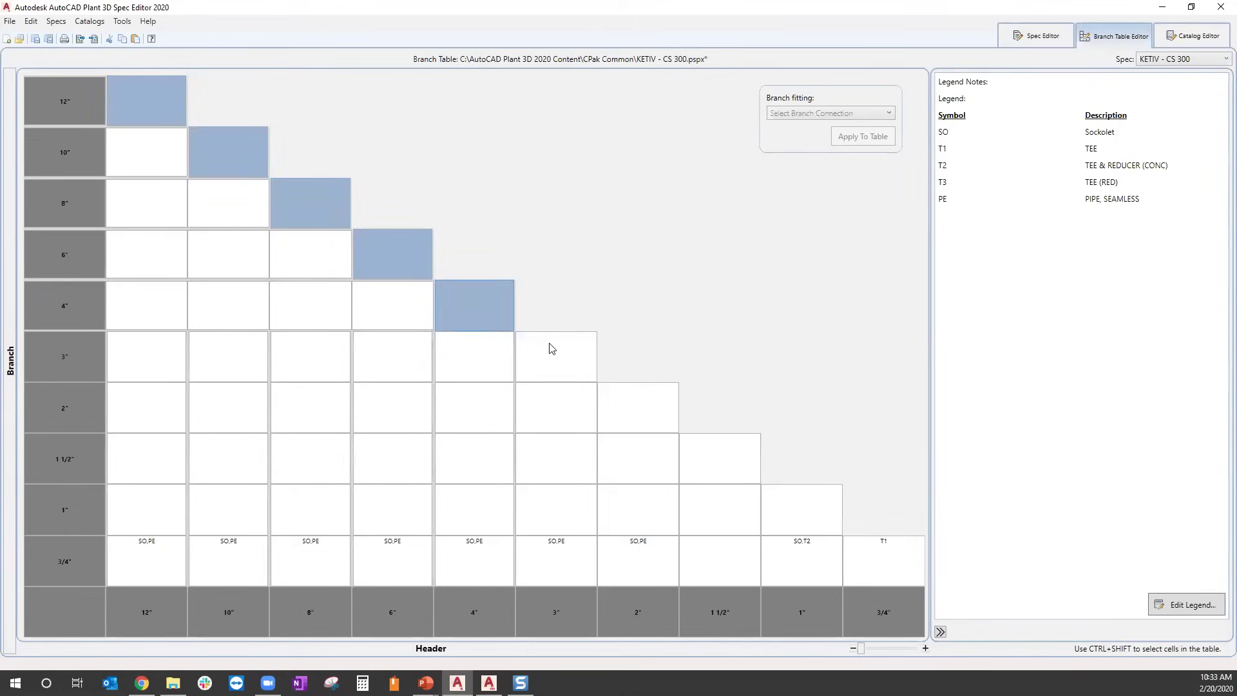
left_click(551, 348, "ctrl")
left_click(628, 407, "ctrl")
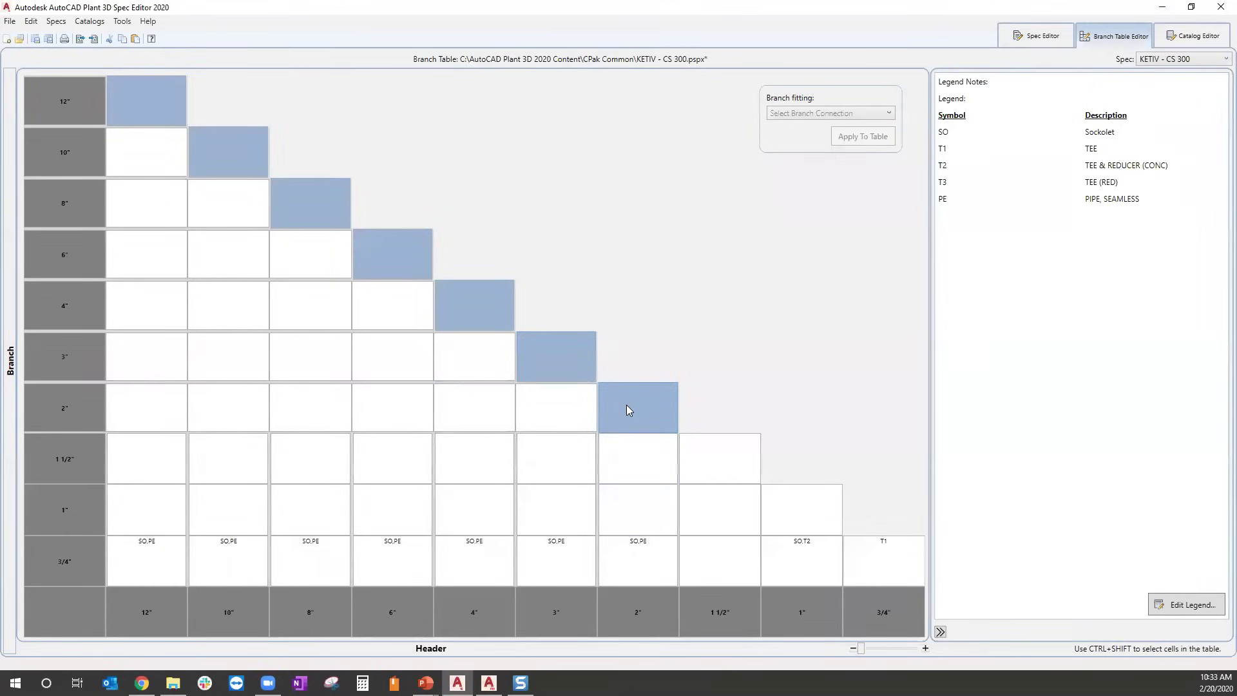
right_click(630, 401)
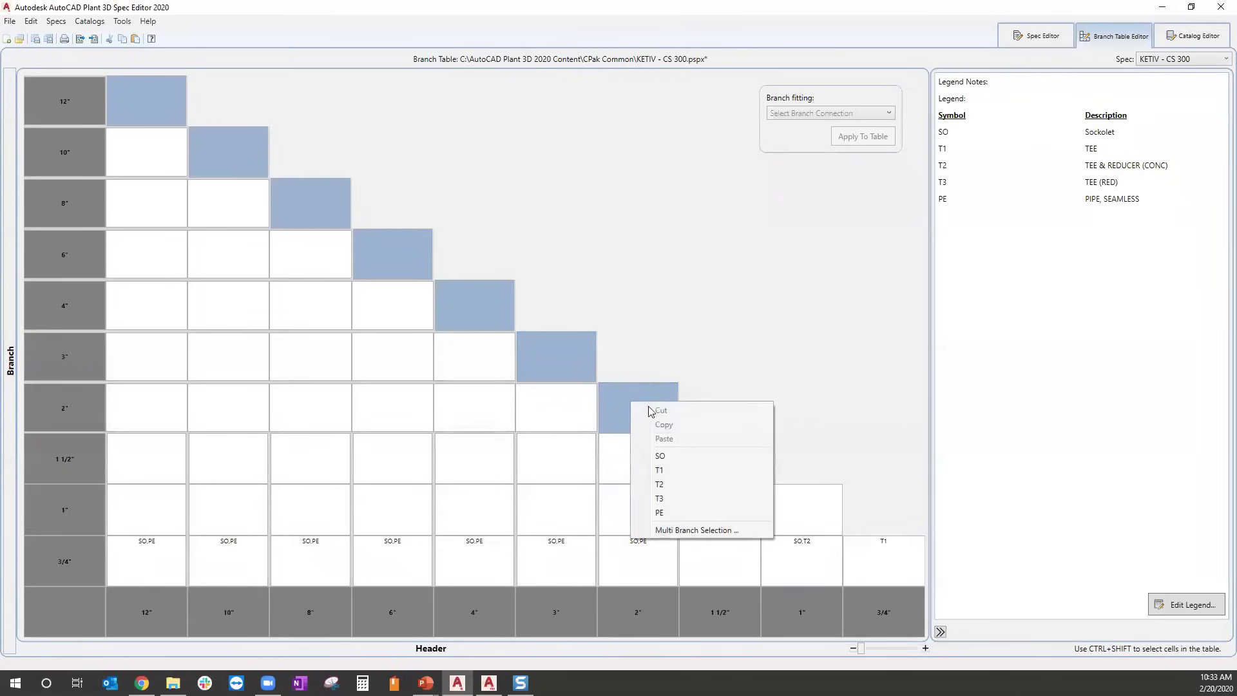
left_click(670, 470)
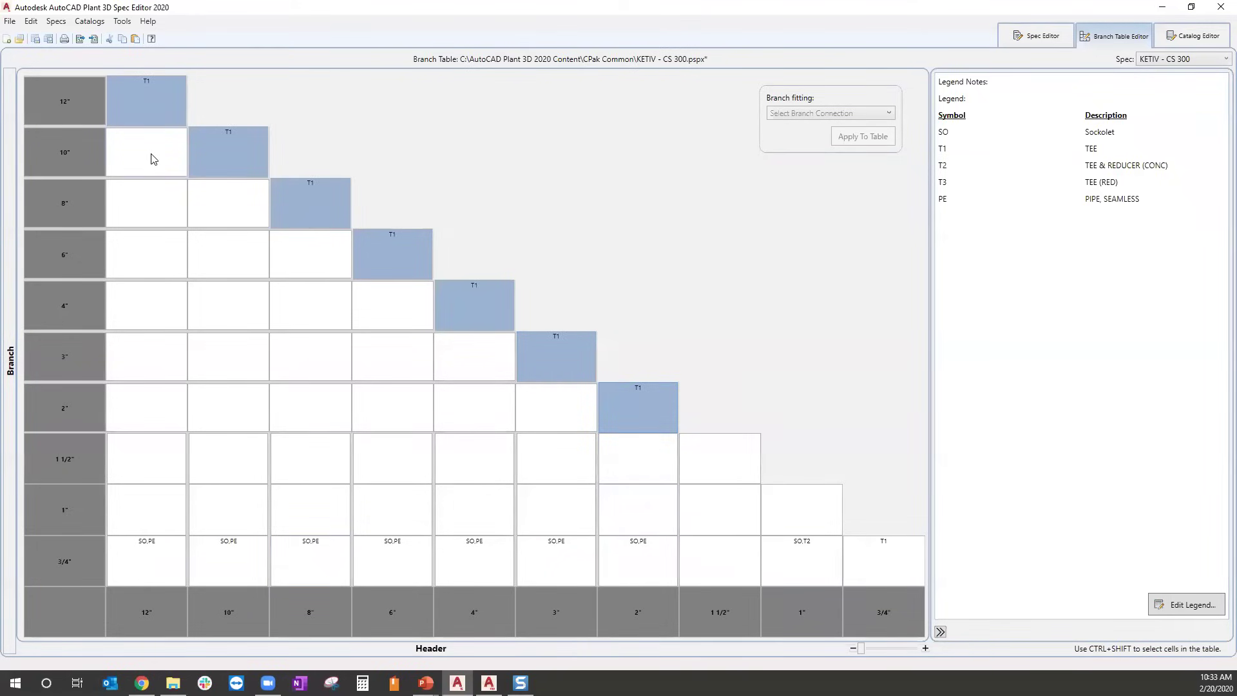
Assign the T1 tee to the equal-size 1 1/2" and 1" diagonal cells.
left_click(707, 478)
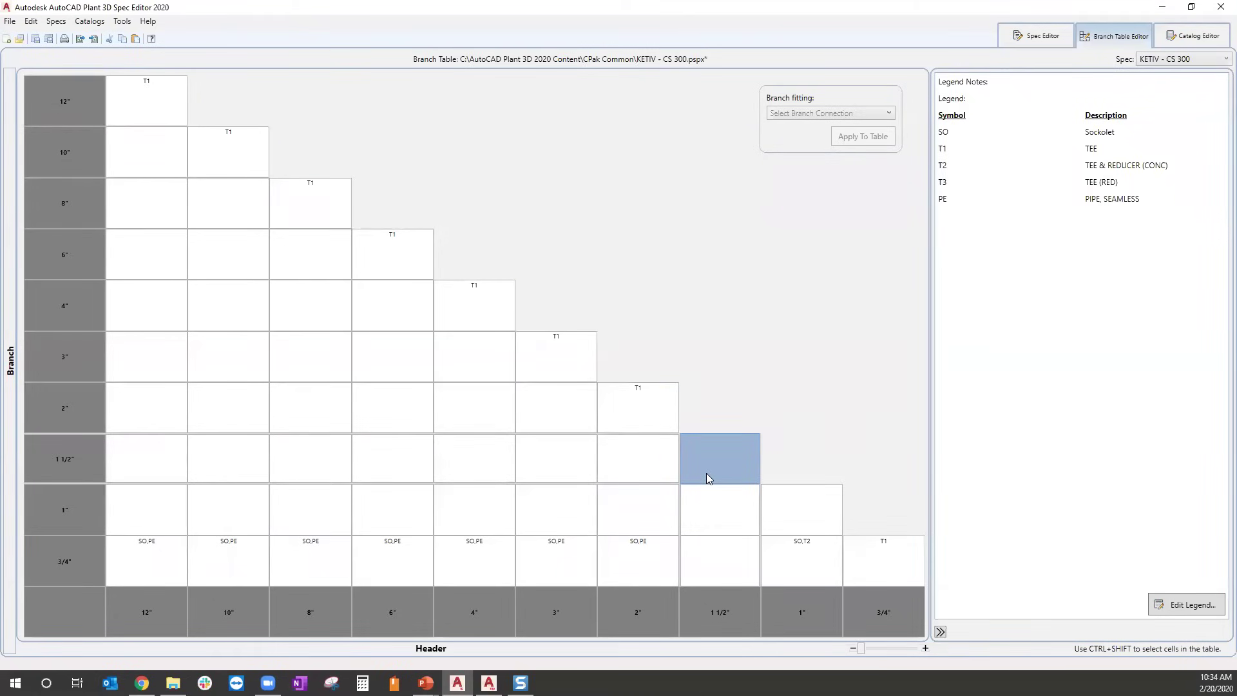
left_click(798, 514, "ctrl+shift")
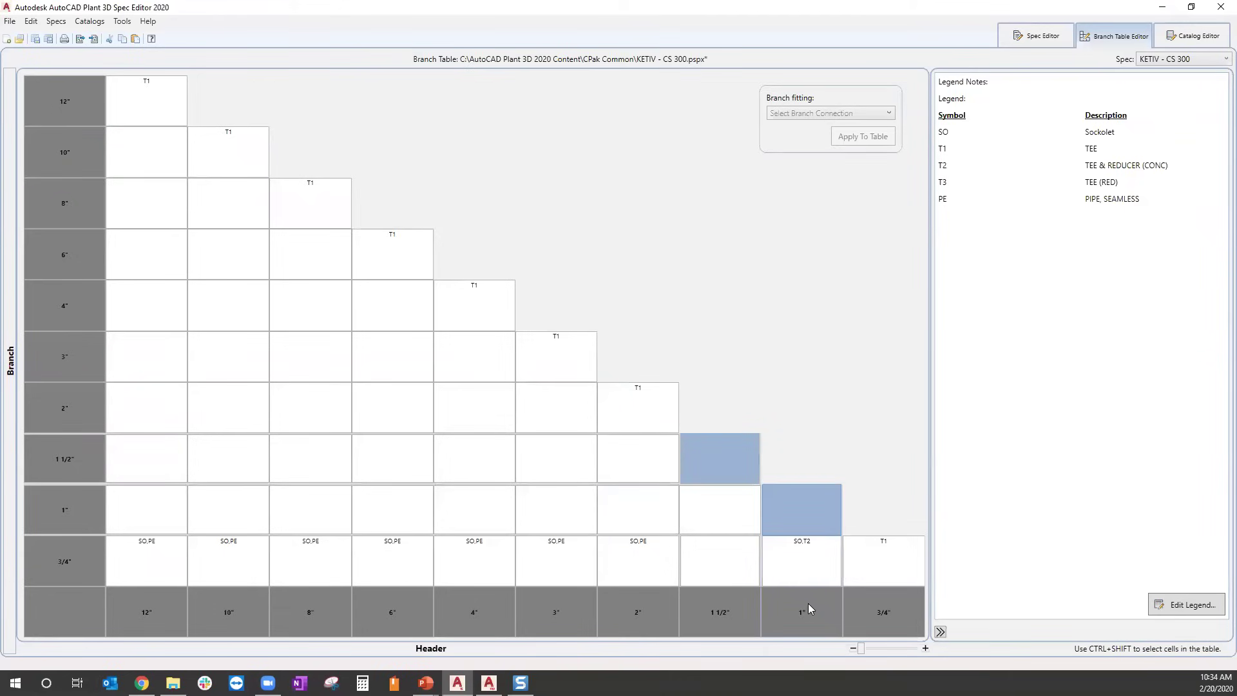
right_click(802, 507)
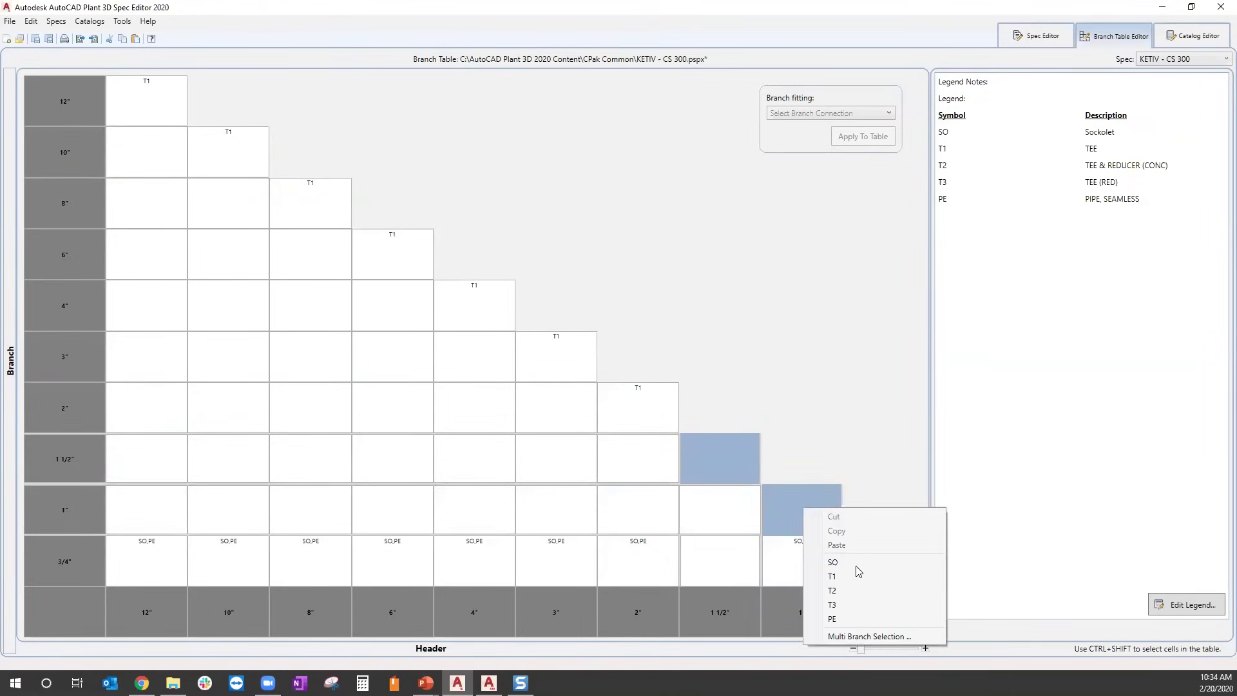
left_click(842, 577)
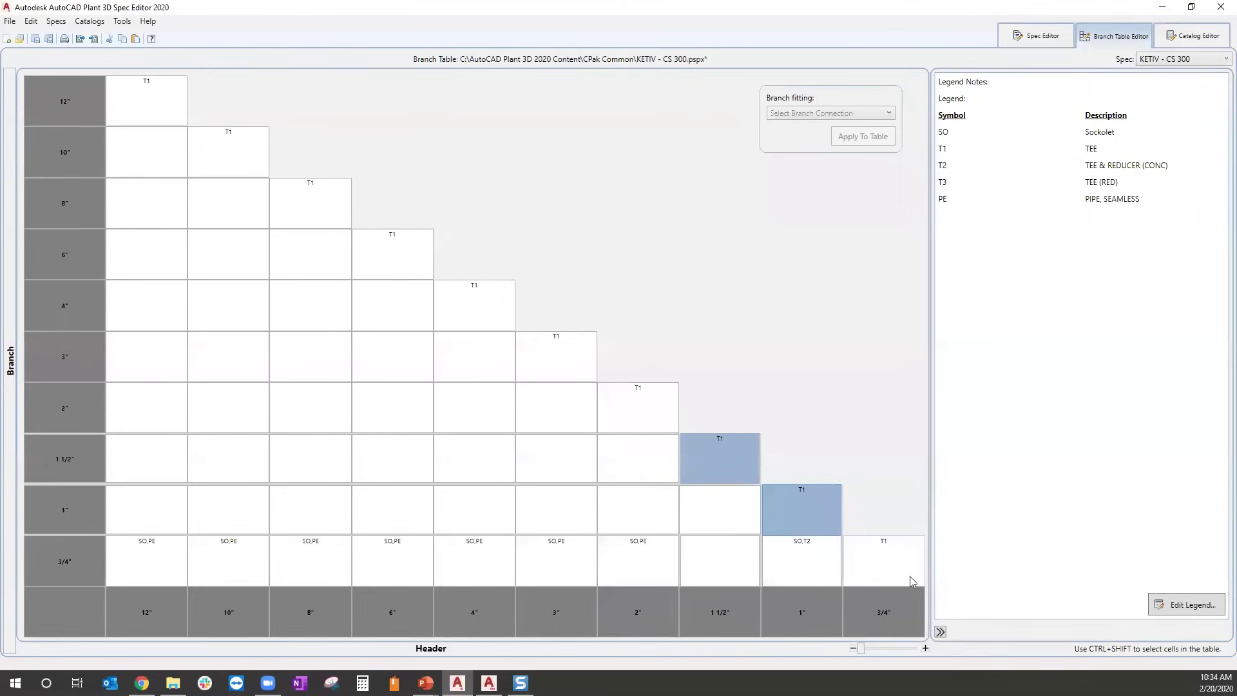
Assign the T3 reducing tee to the 10" branch on 12" header cell.
left_click(145, 153)
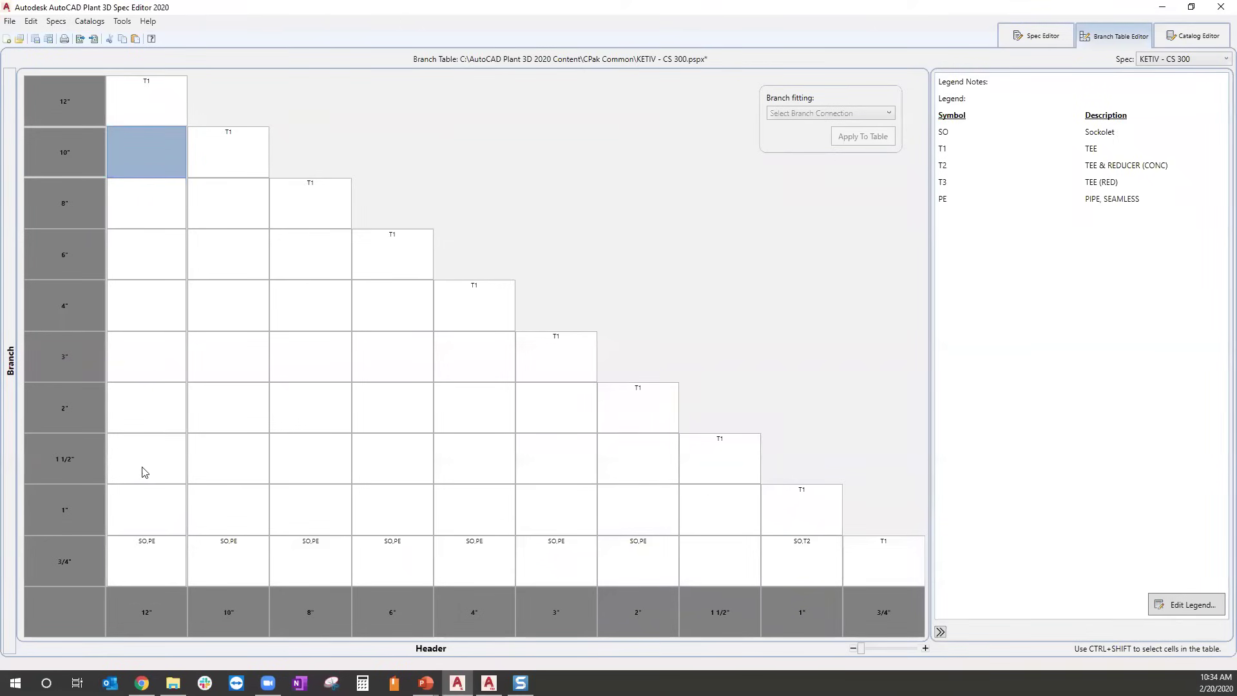
right_click(139, 143)
left_click(160, 222)
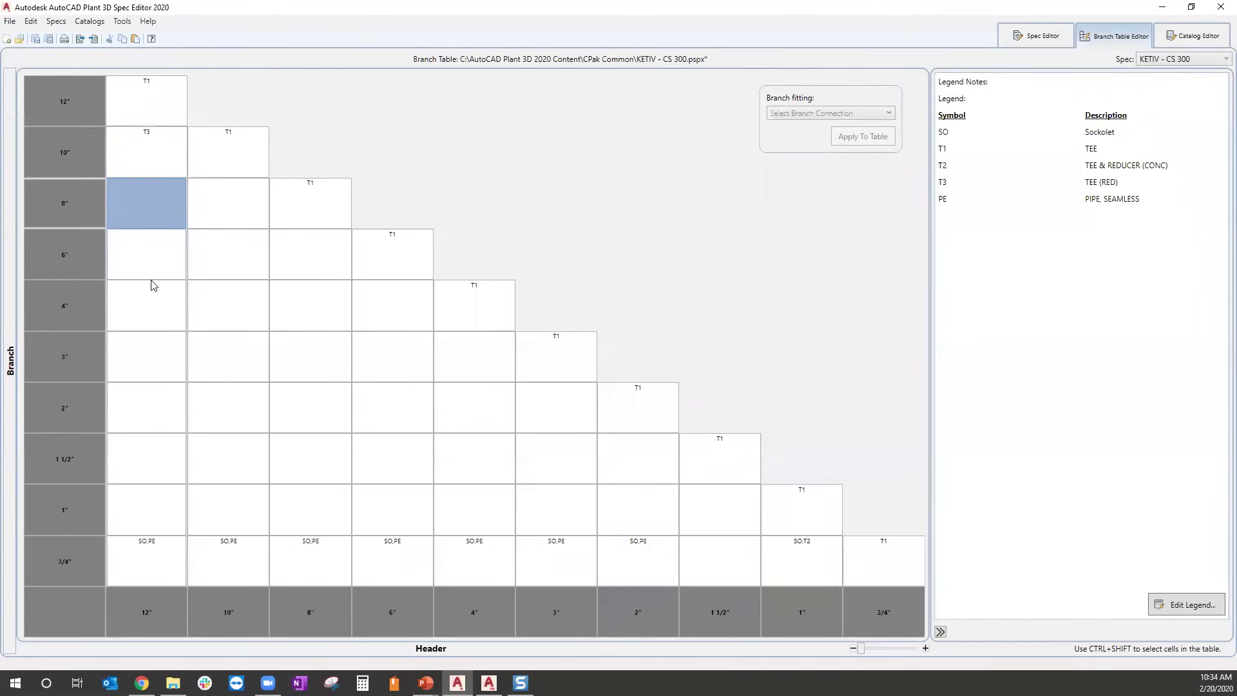
Assign the SO and PE multi-branch selection to the 8" through 1" branch cells on the 12" header.
left_click(131, 513, "shift")
left_click(149, 409)
left_click_drag(149, 514, 145, 200, "ctrl")
right_click(146, 200)
left_click(196, 329)
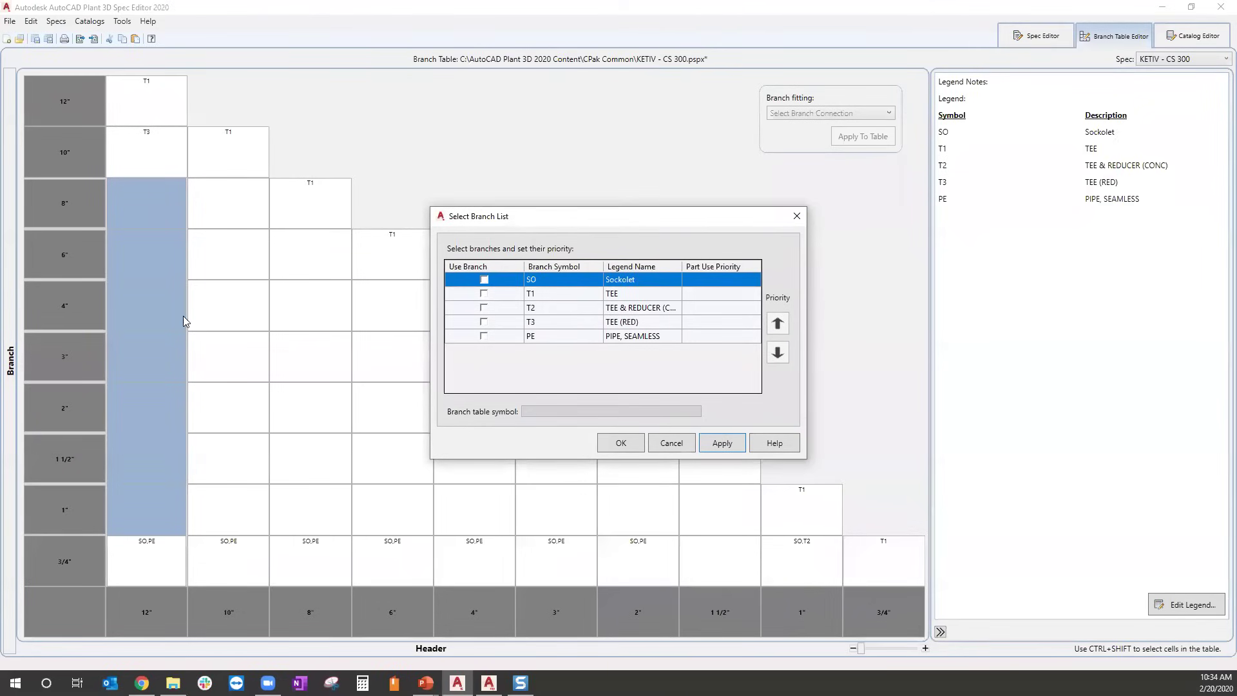
left_click(483, 280)
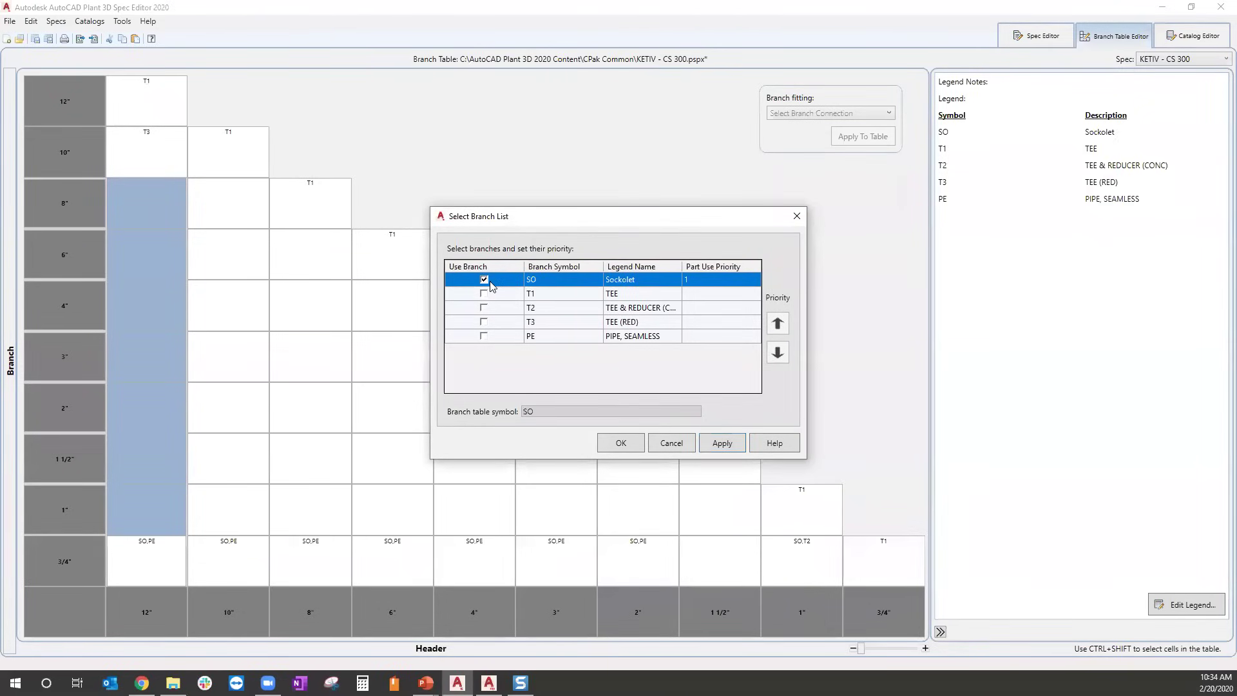
left_click(490, 337)
left_click(623, 448)
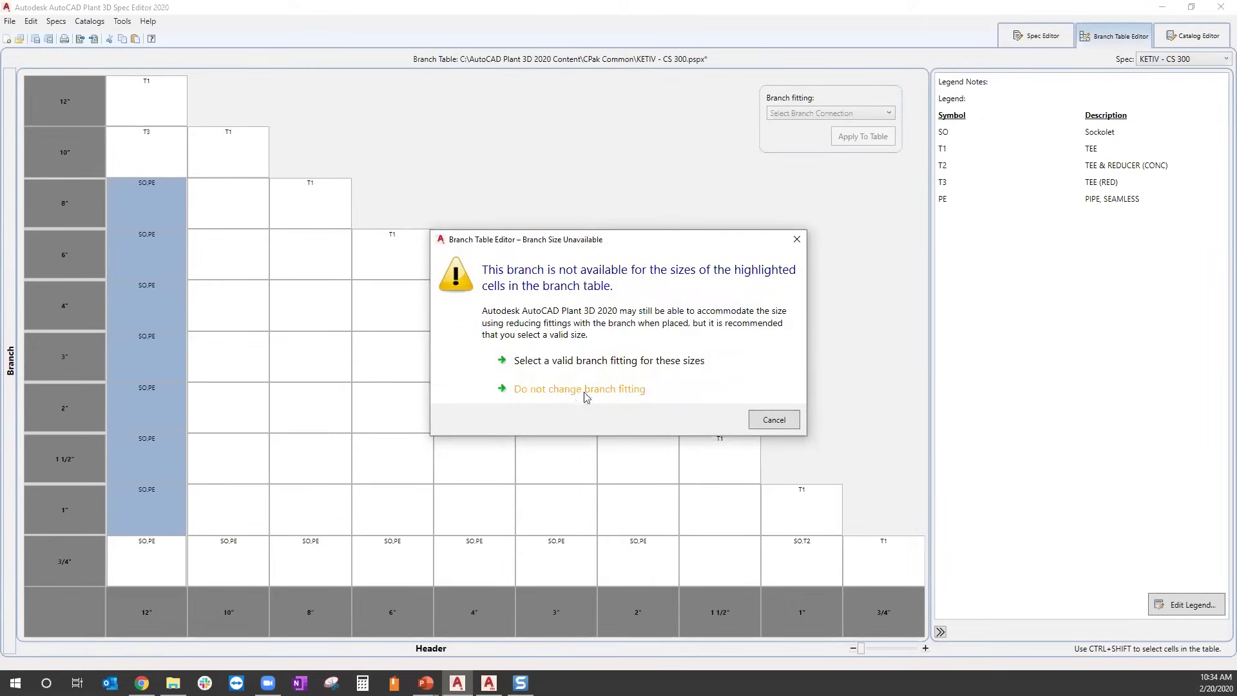
left_click(773, 419)
left_click(262, 313)
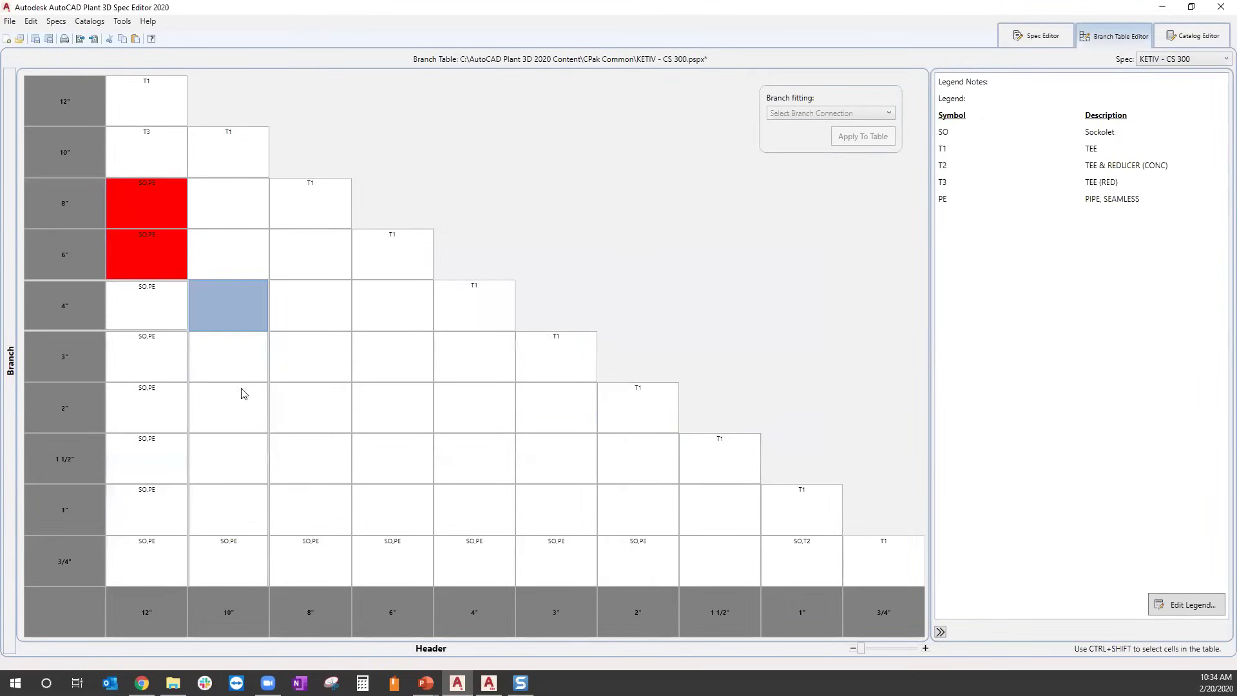
Replace the multi-branch selection of the 8" and 6" branch cells on the 12" header with T2 and T3.
left_click(156, 195)
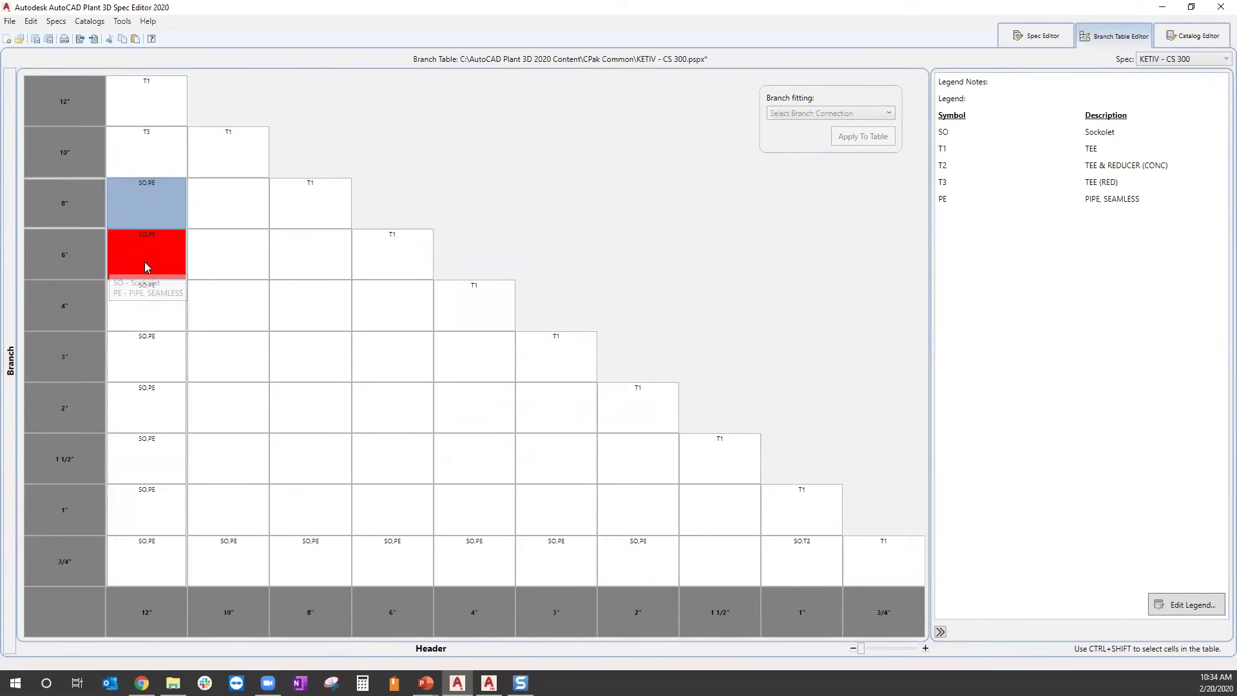
left_click(176, 252)
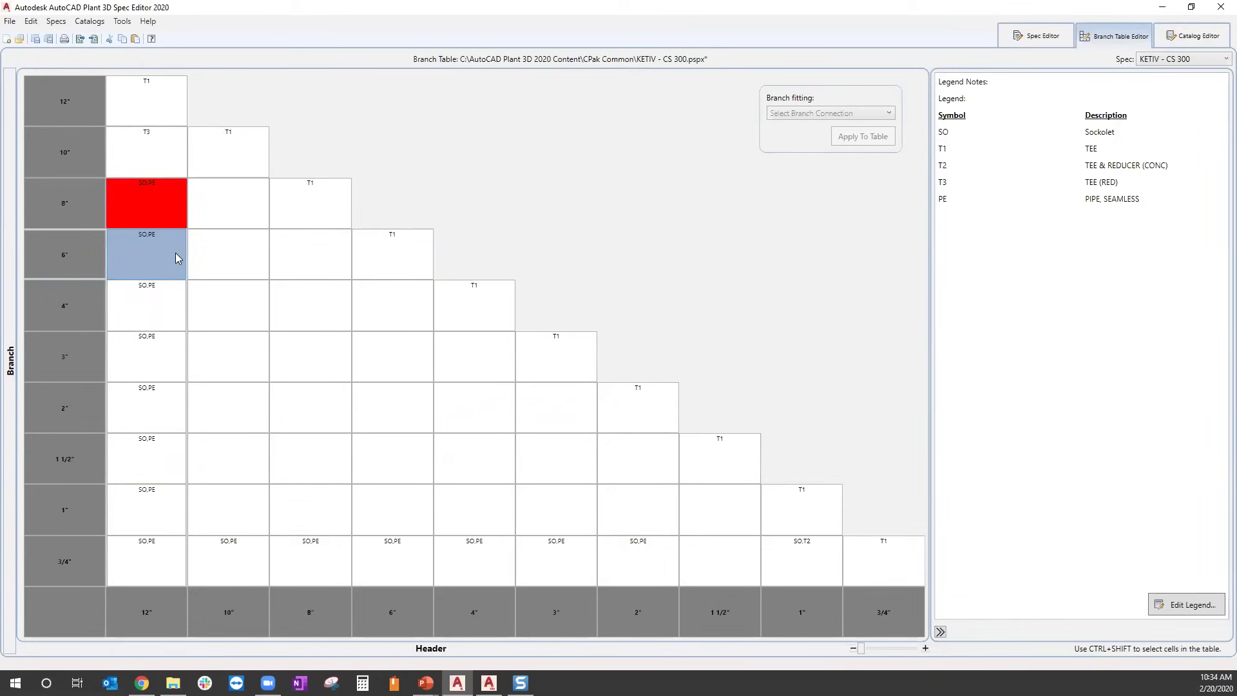
left_click(152, 203)
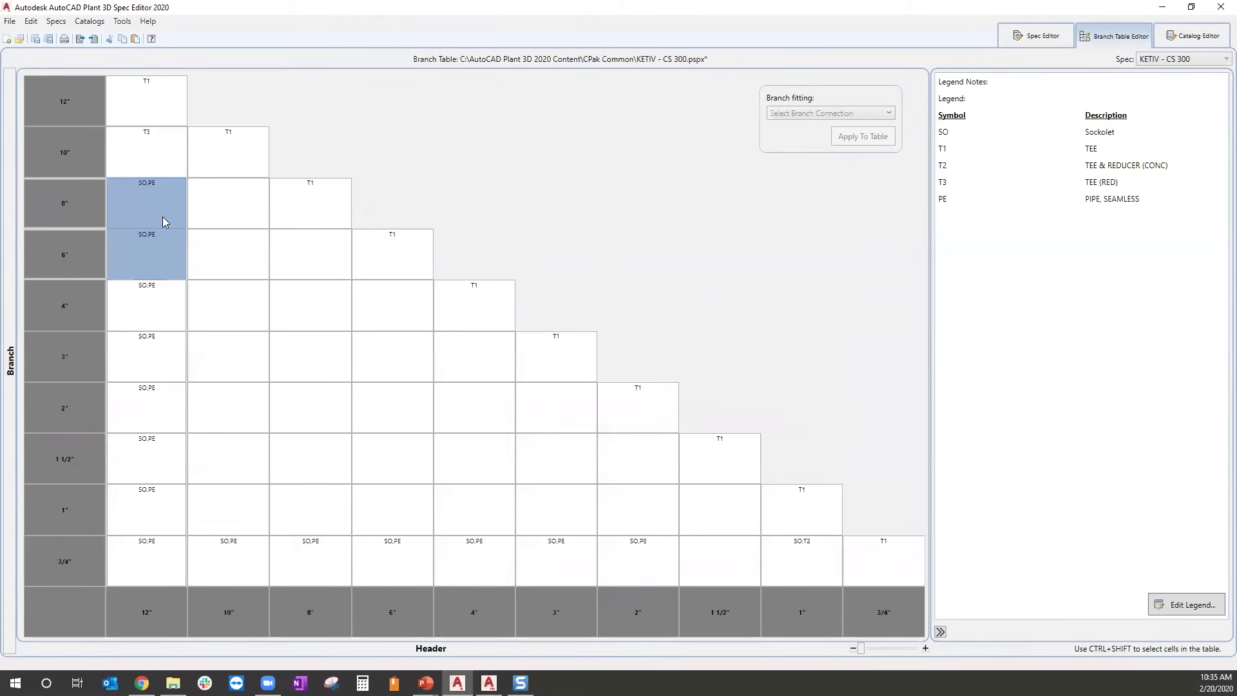
right_click(163, 209)
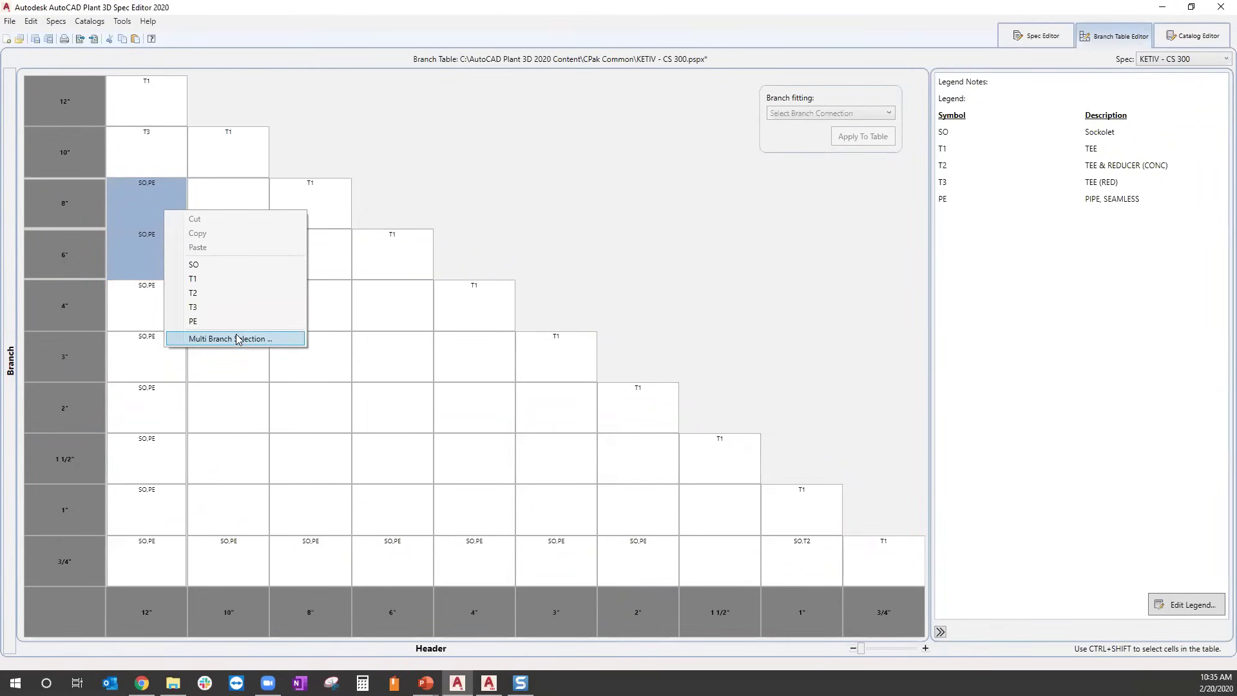
left_click(237, 340)
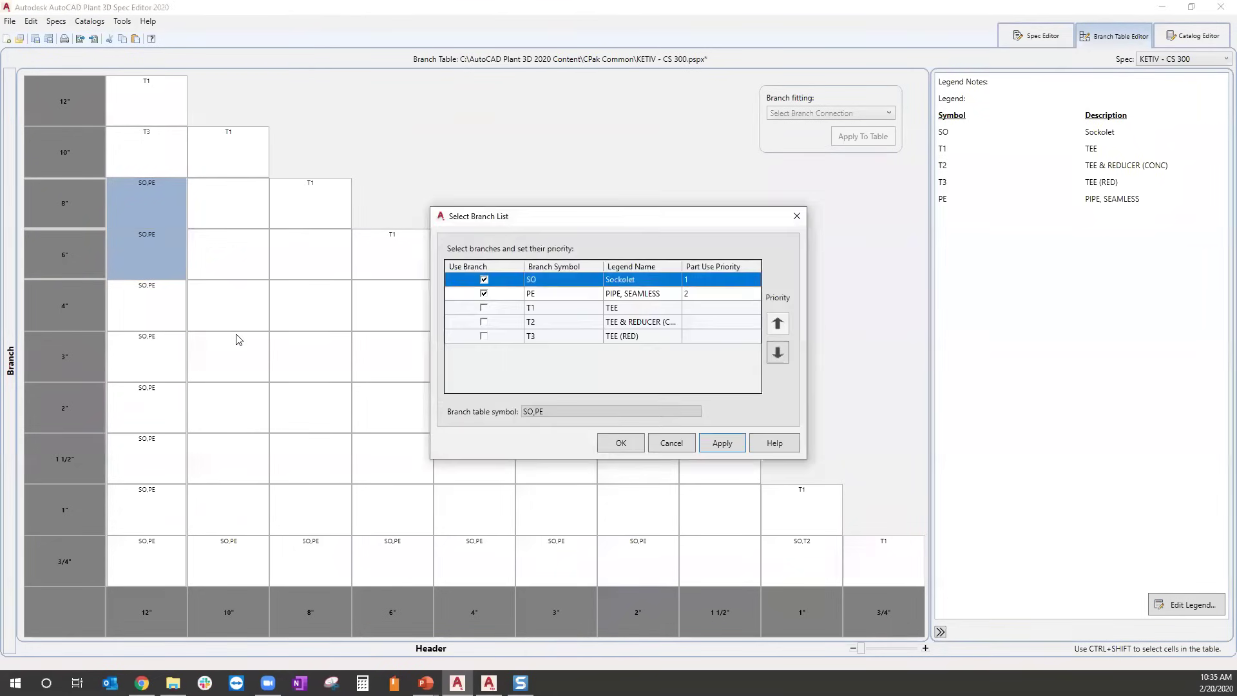
left_click(484, 280)
left_click(484, 294)
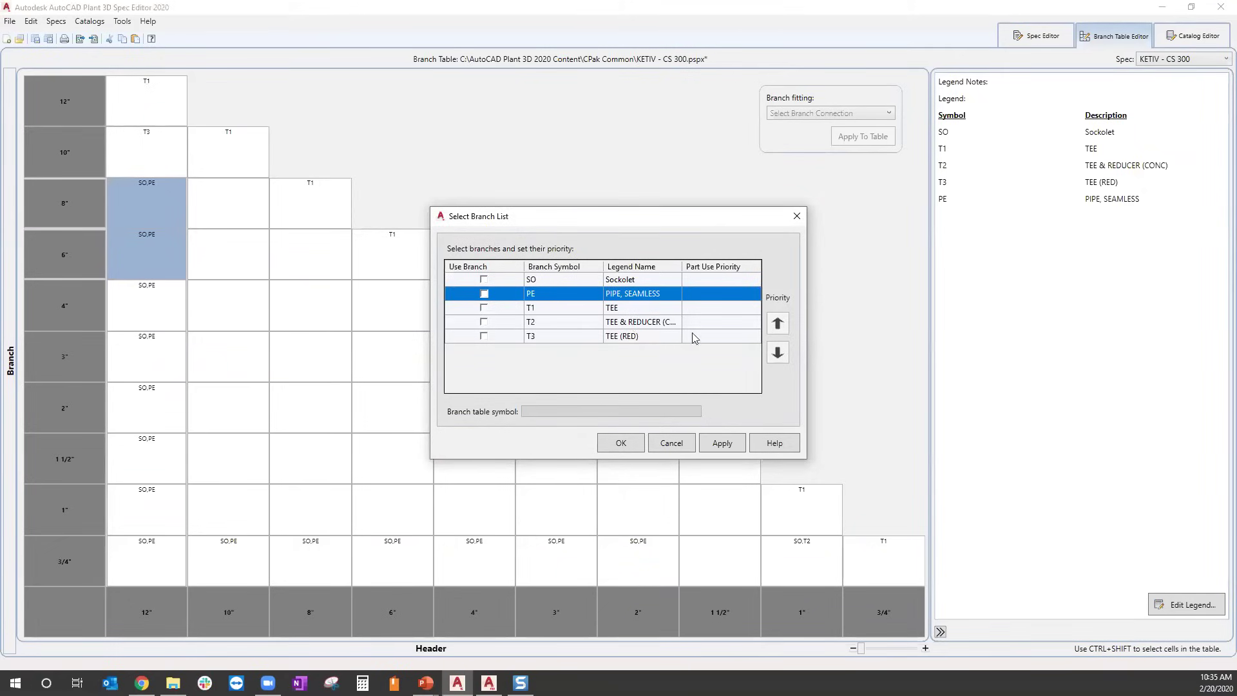
left_click(484, 321)
left_click(484, 336)
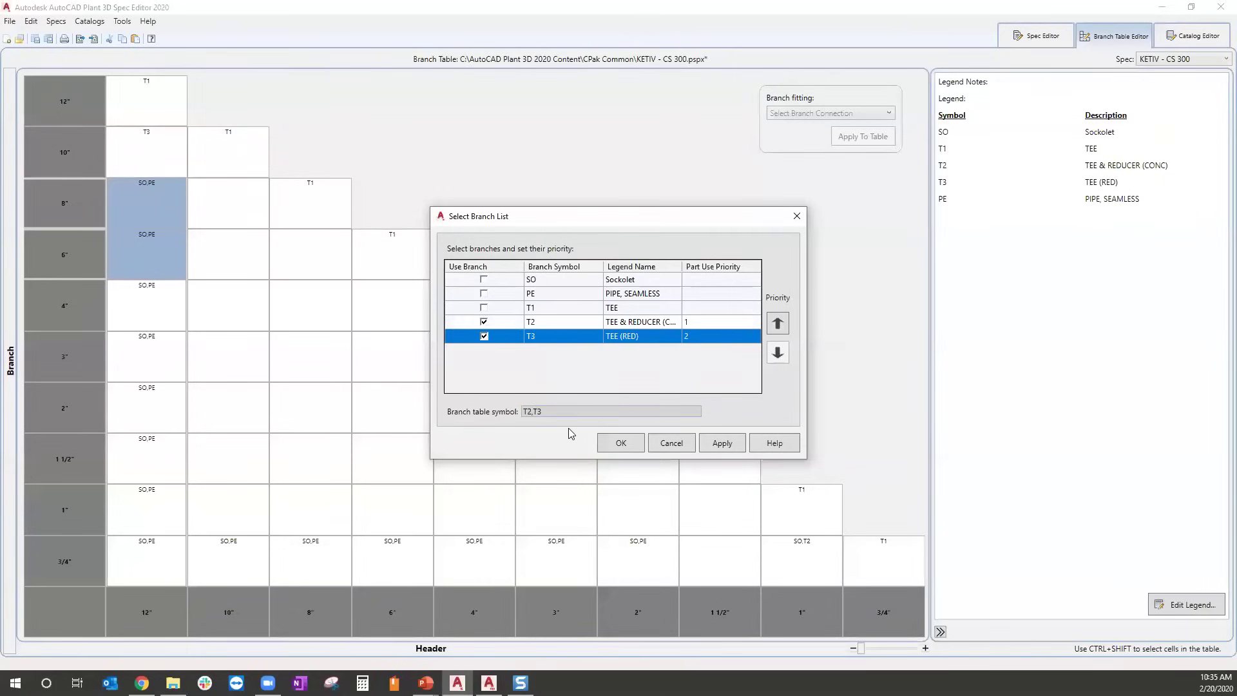
left_click(625, 440)
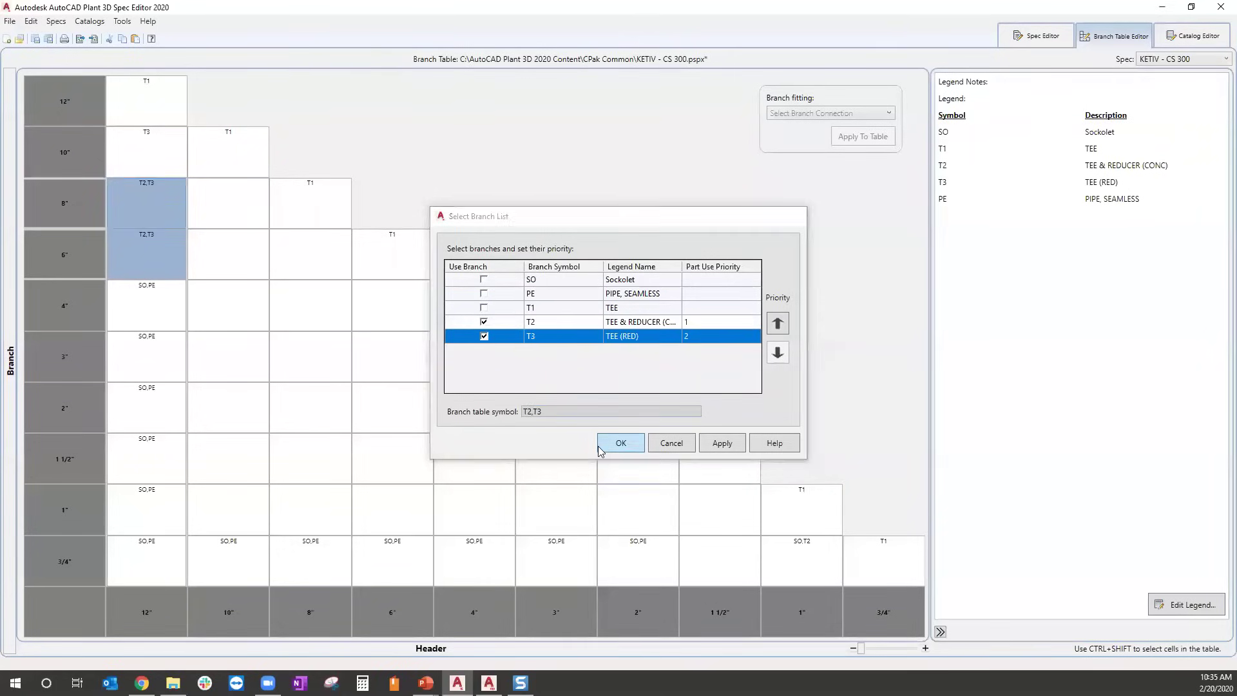
left_click(201, 403)
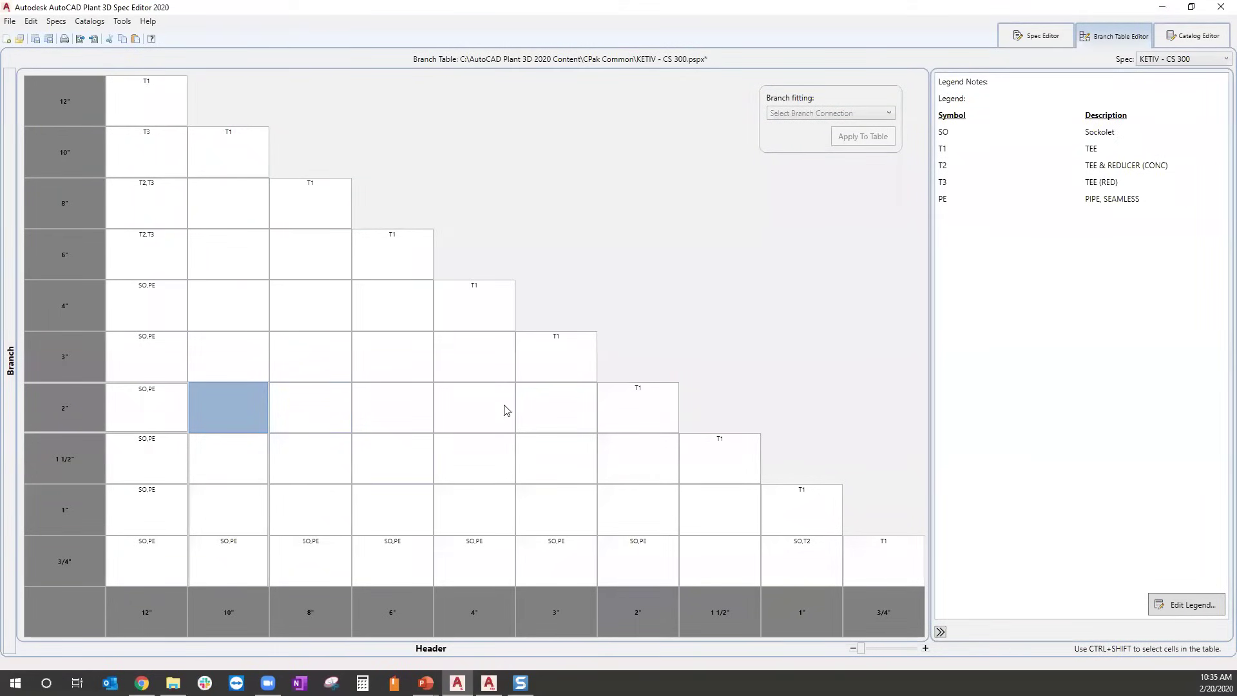
Assign the SO and PE multi-branch selection to the 1" branch cells for headers 10" through 2".
left_click(261, 502)
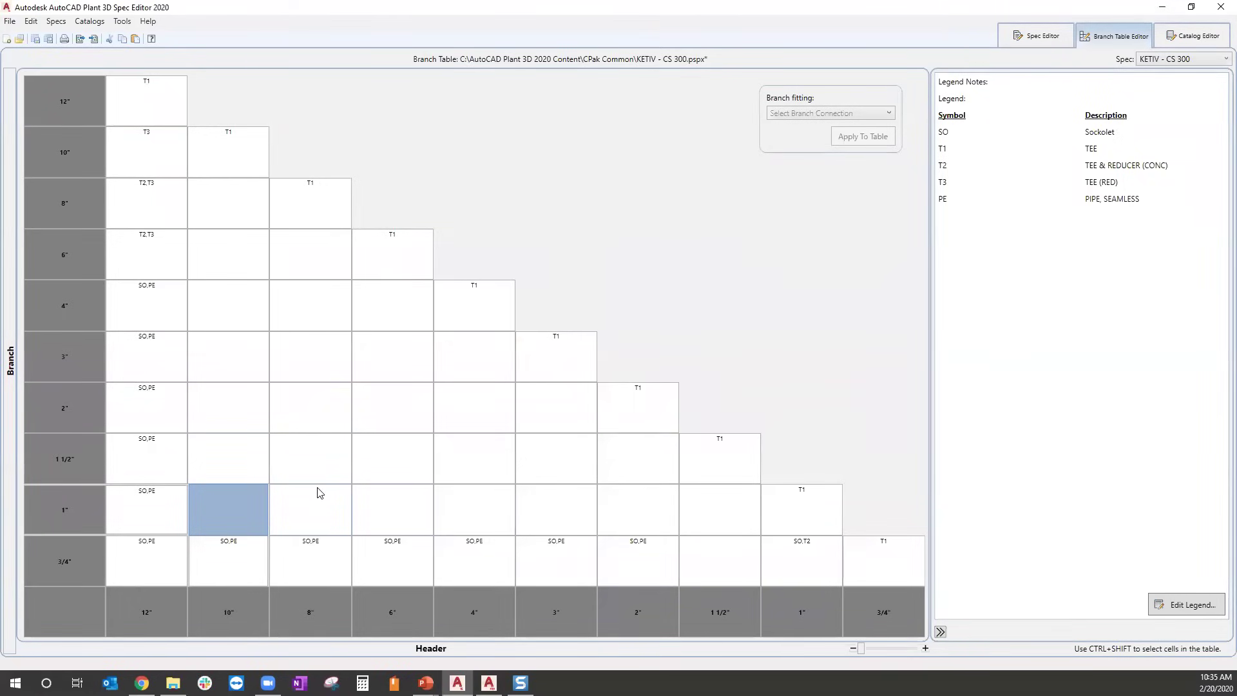
left_click(339, 512)
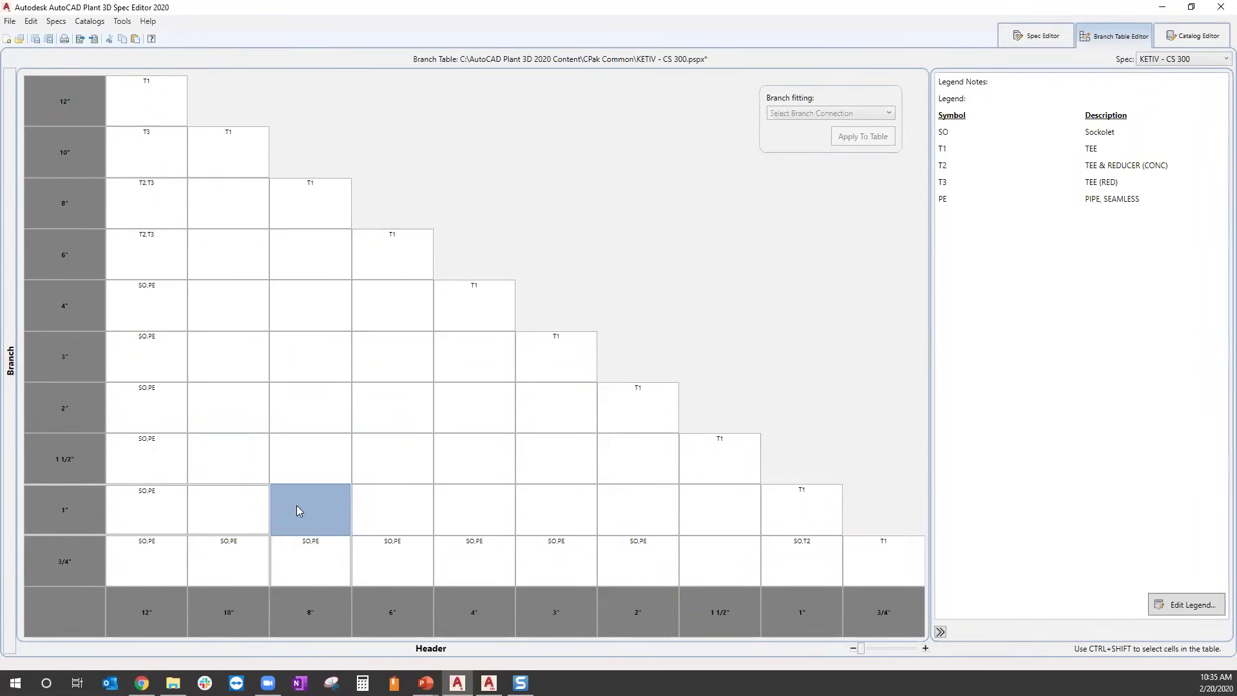
left_click(219, 507)
left_click_drag(314, 513, 664, 515)
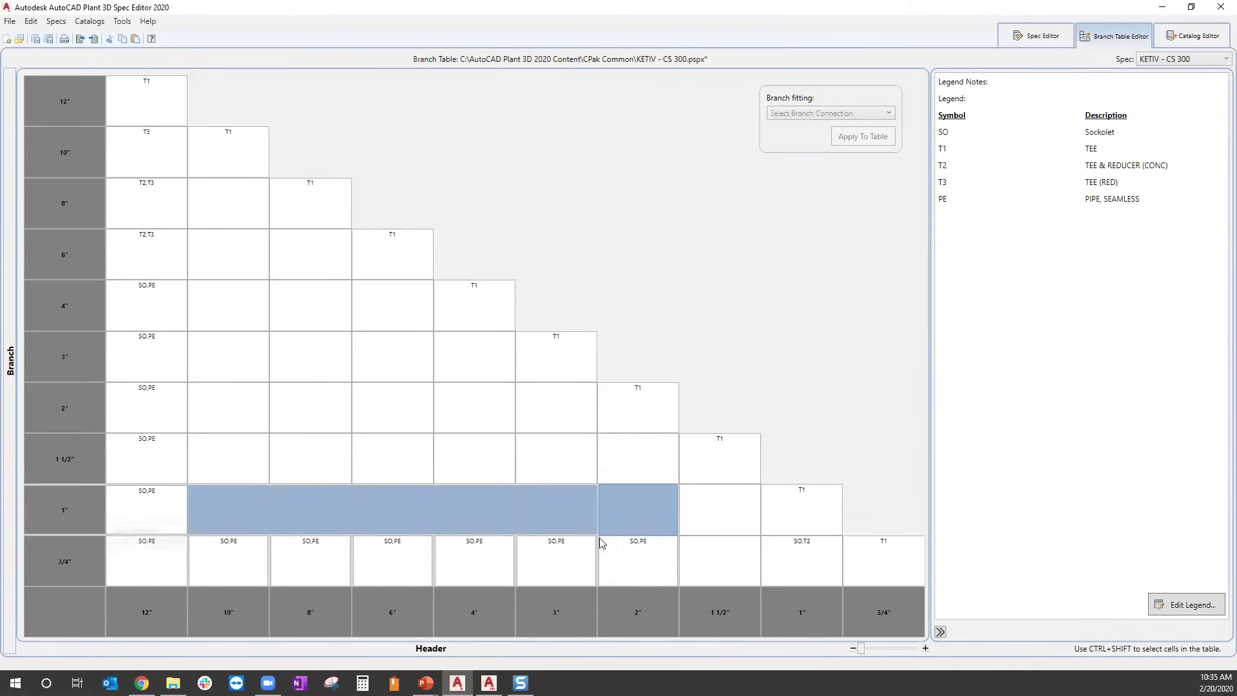
right_click(355, 513)
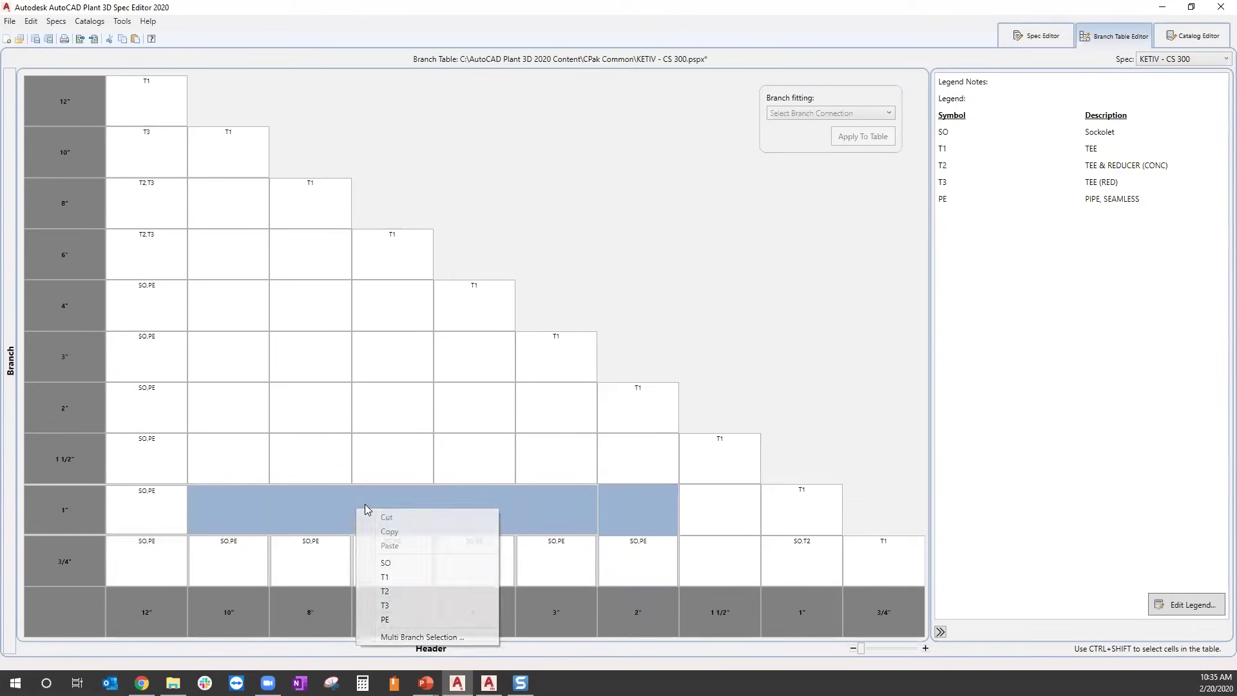
left_click(413, 635)
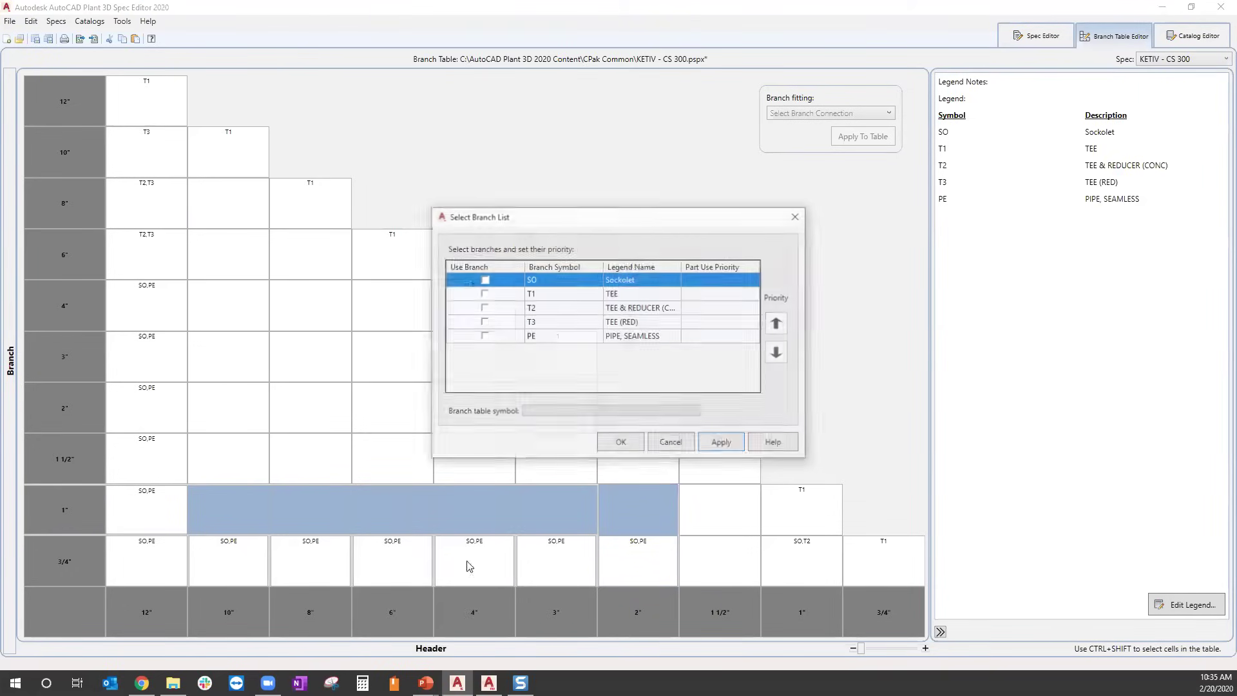
left_click(483, 336)
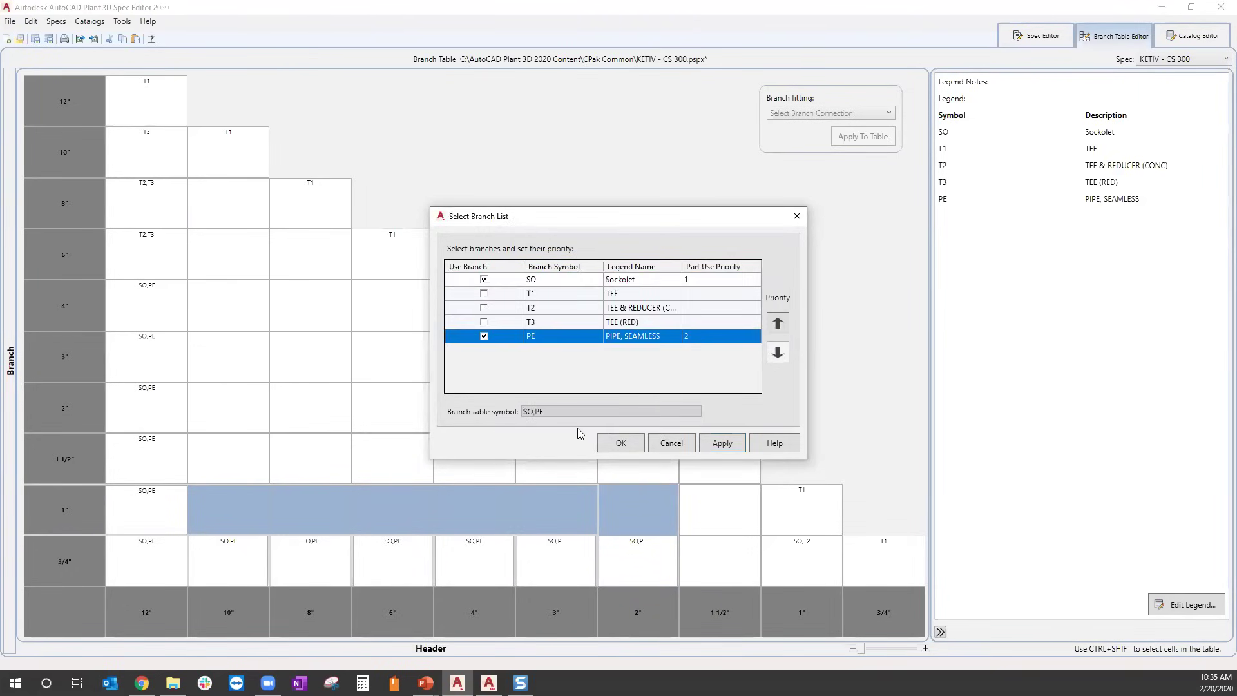
left_click(622, 442)
left_click(491, 566)
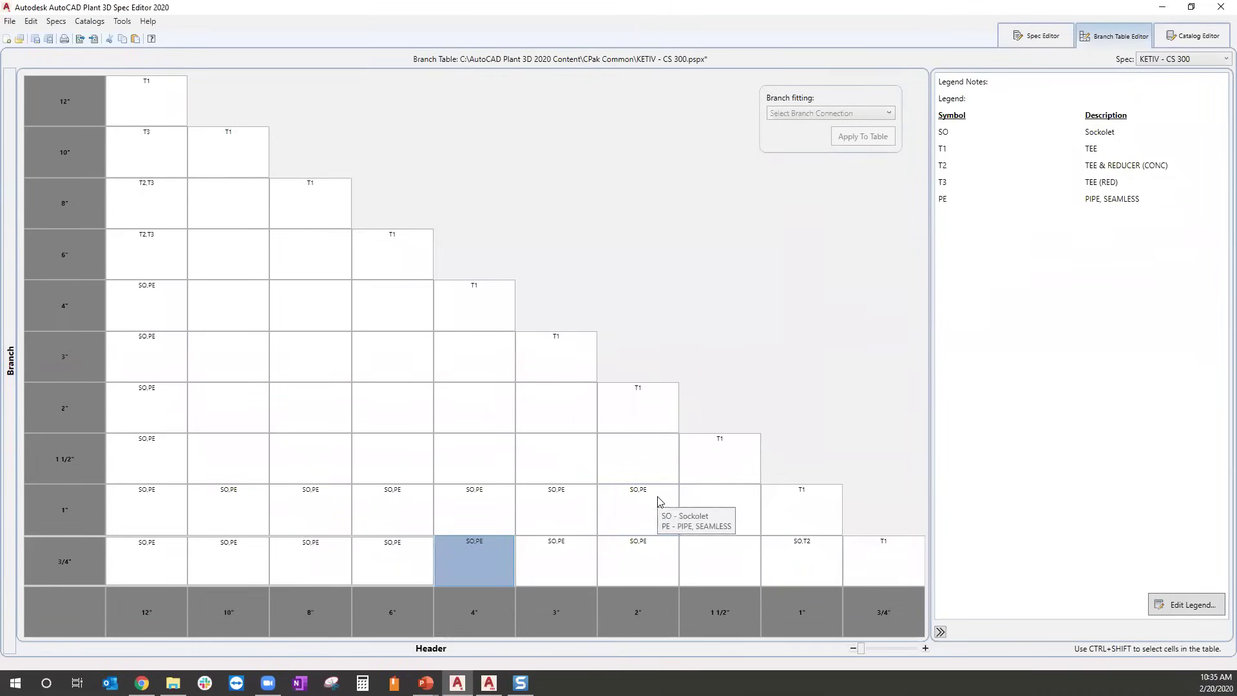
Assign the T3 reducing tee to the 1" branch on 1 1/2" header cell.
left_click(704, 507)
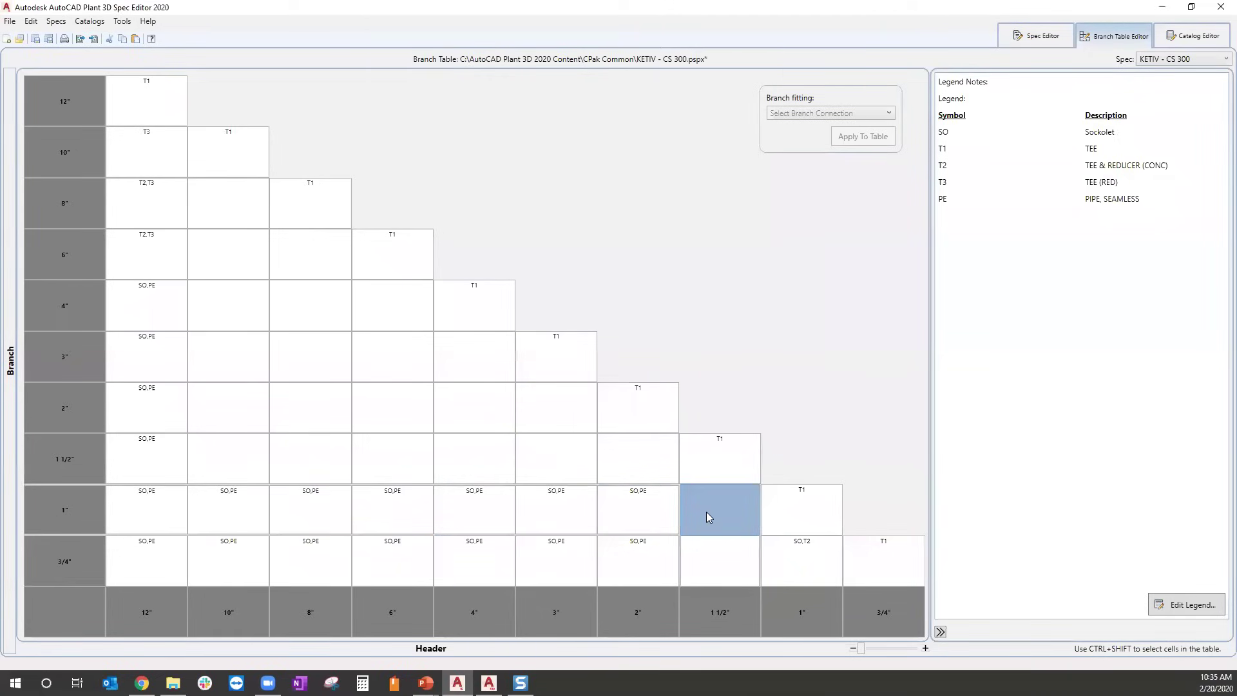
right_click(706, 512)
left_click(751, 623)
left_click(605, 474)
Assign the SO and PE multi-branch selection to the 1 1/2" branch cells for headers 10" through 3".
left_click(233, 456)
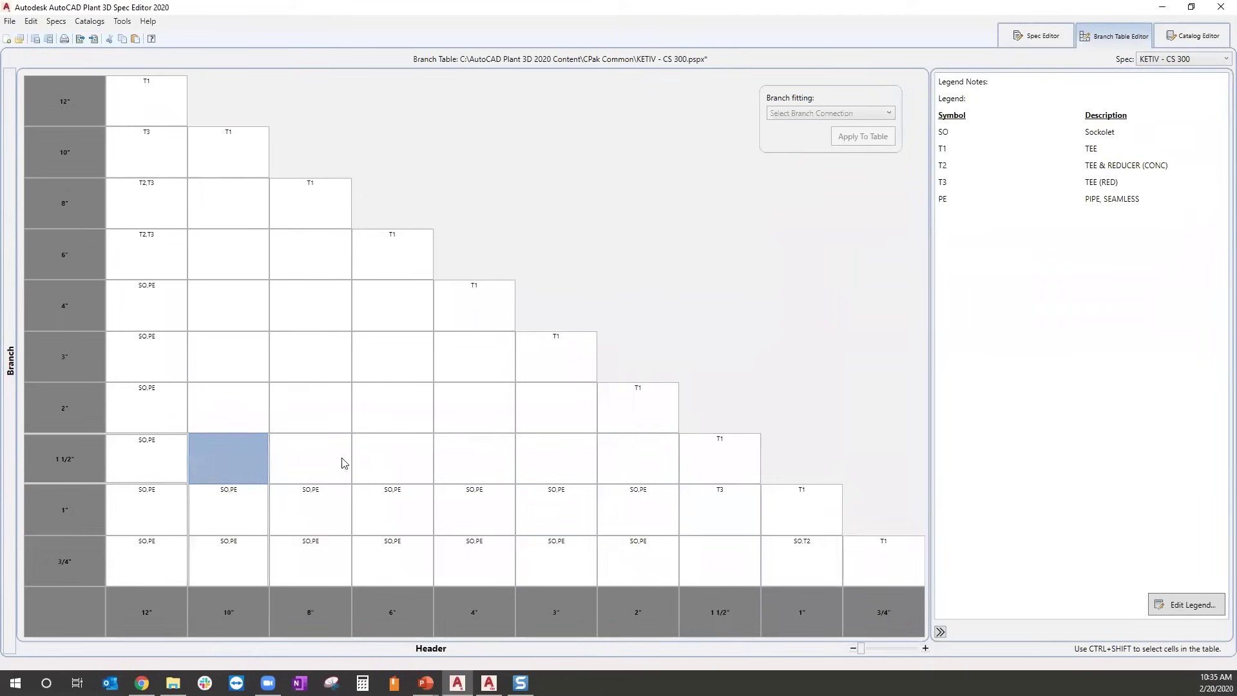
left_click(576, 461, "ctrl+shift")
right_click(576, 460)
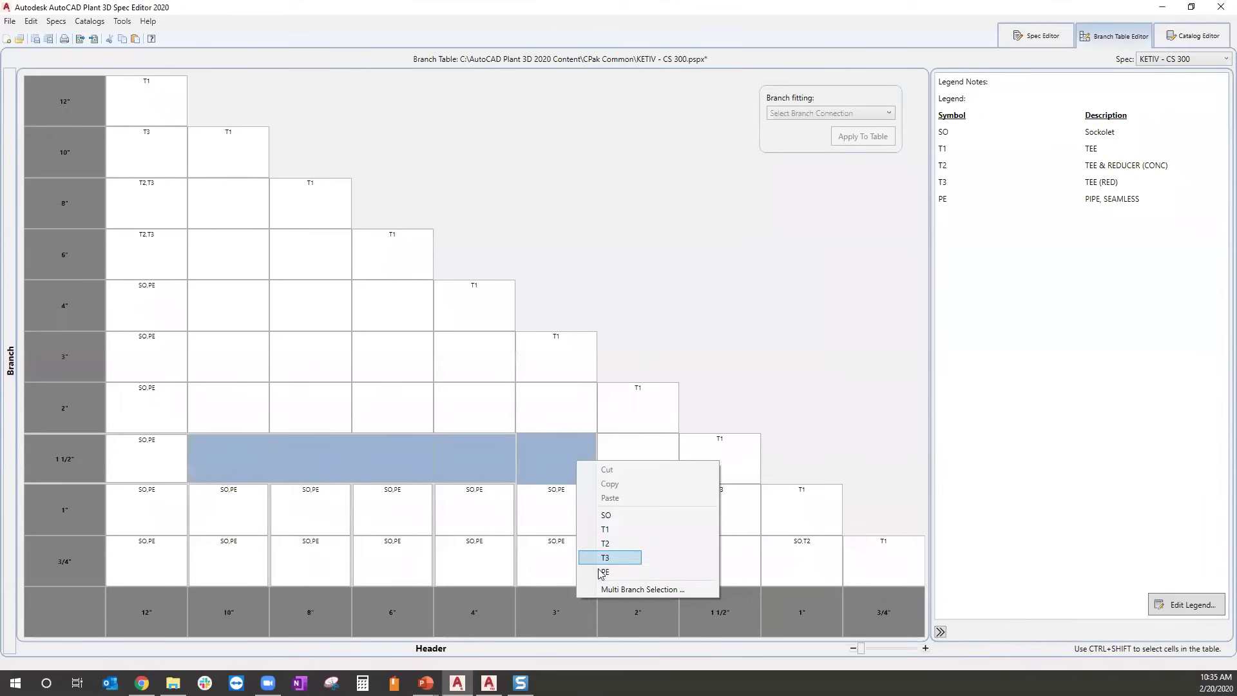
left_click(600, 590)
left_click(485, 279)
left_click(484, 336)
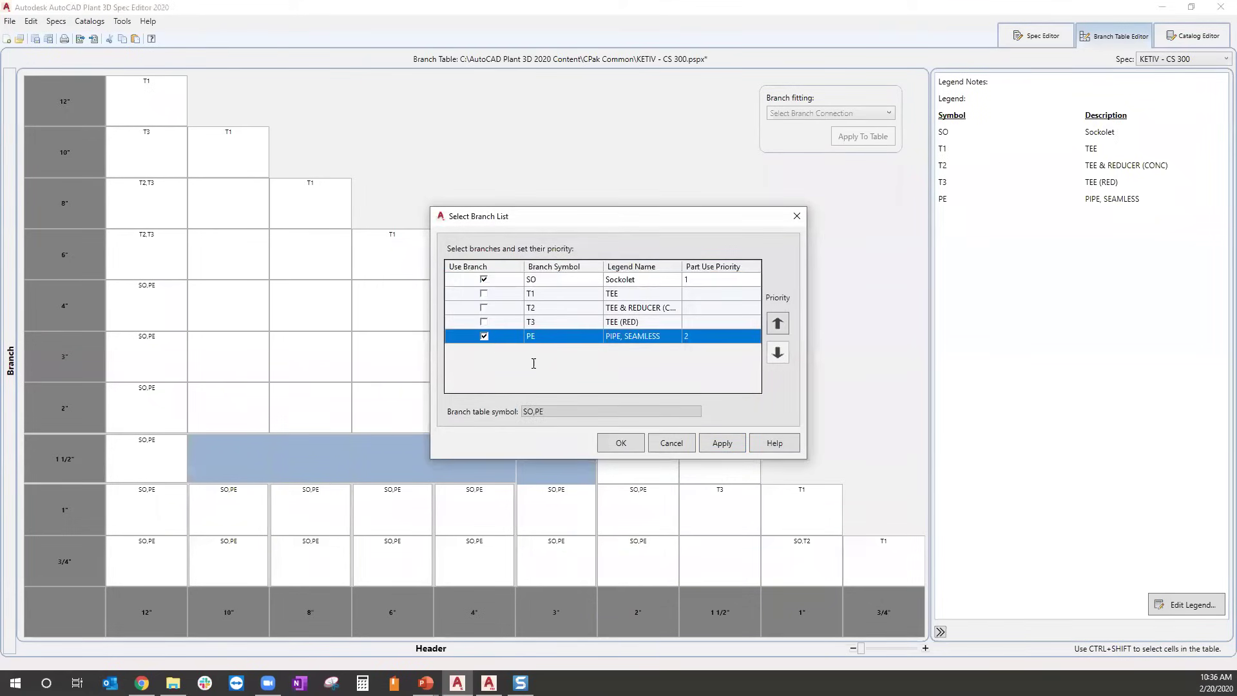
left_click(619, 443)
left_click(507, 490)
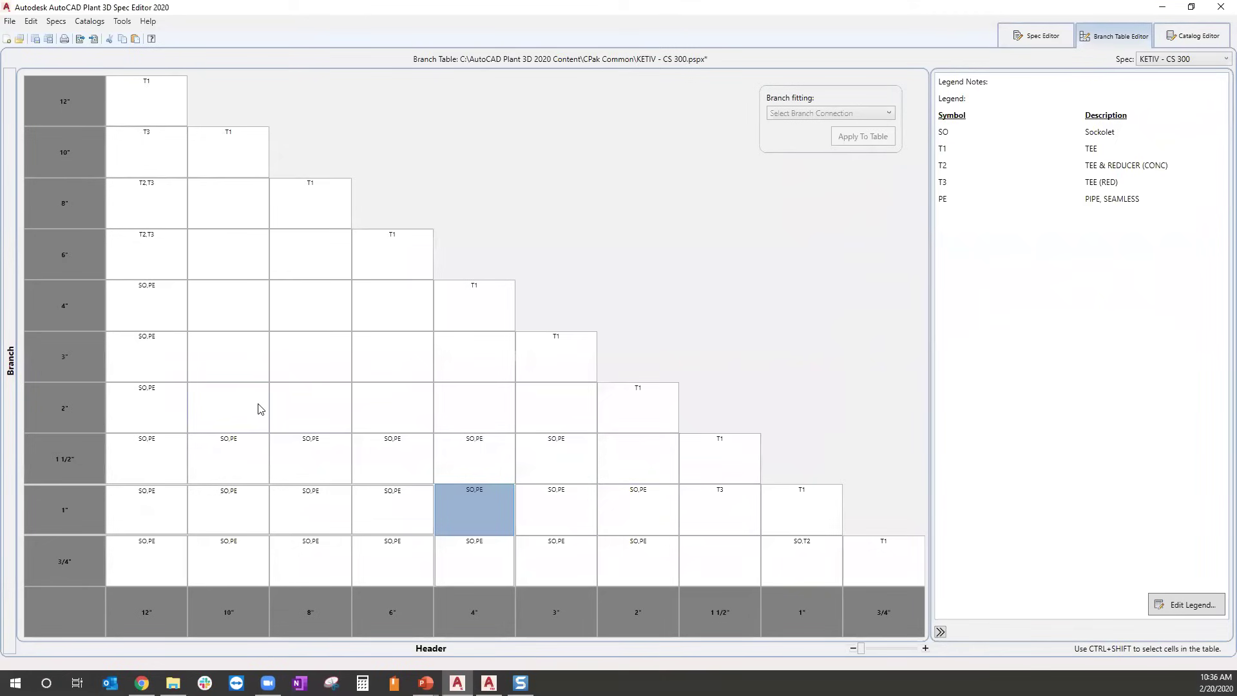
Assign the PE seamless pipe branch to the 2" branch cells for headers 10", 8" and 6".
left_click(261, 408)
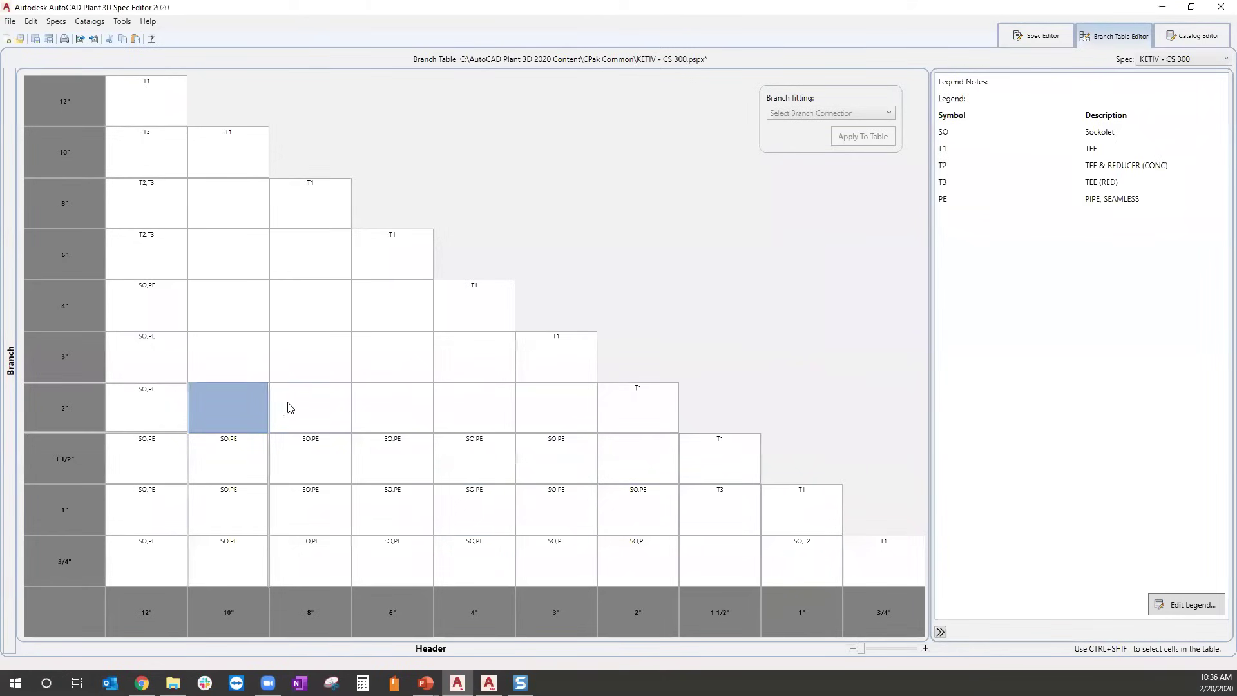
left_click(409, 404, "shift")
right_click(404, 399)
left_click(442, 510)
Assign the SO, T2 and T3 multi-branch selection to the 2" branch cells for headers 4" and 3".
left_click(499, 407)
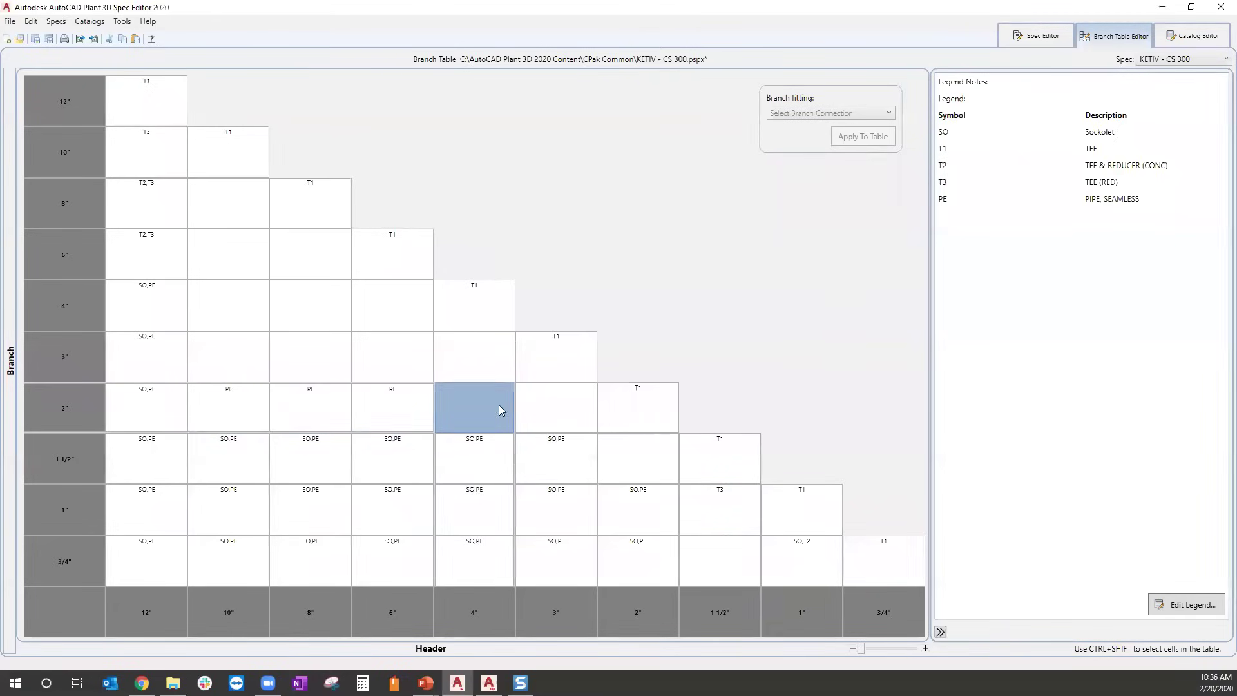
left_click(554, 413, "shift")
right_click(553, 410)
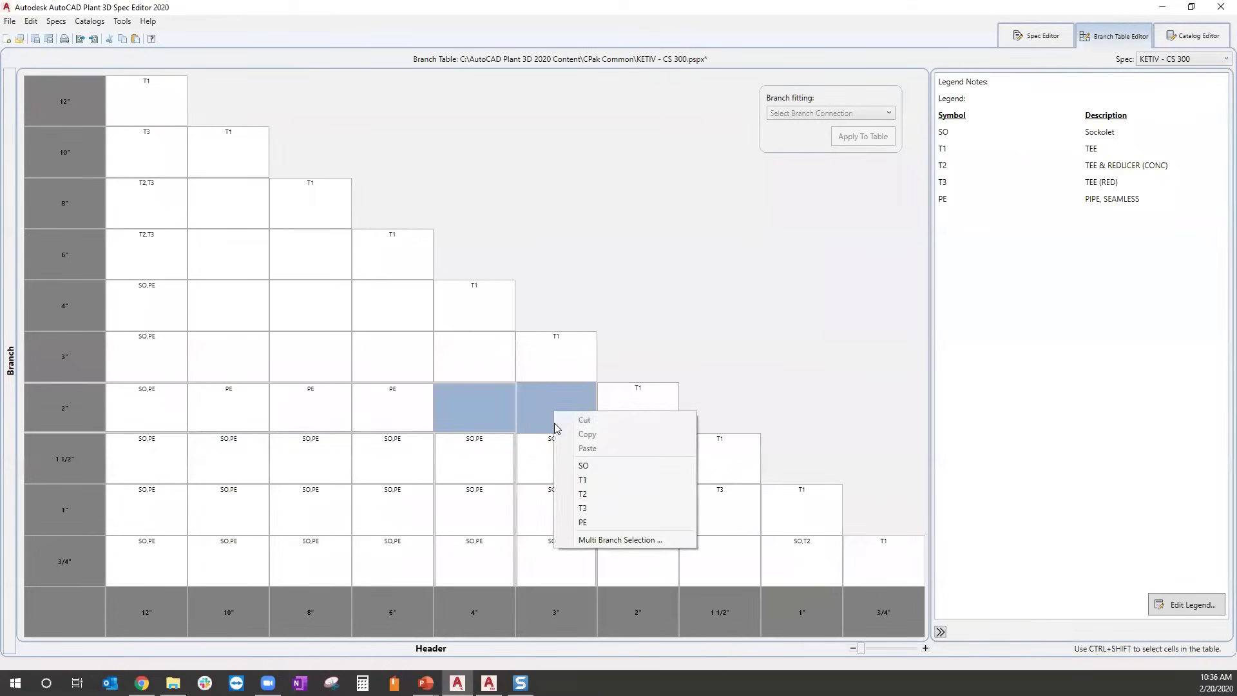
left_click(618, 540)
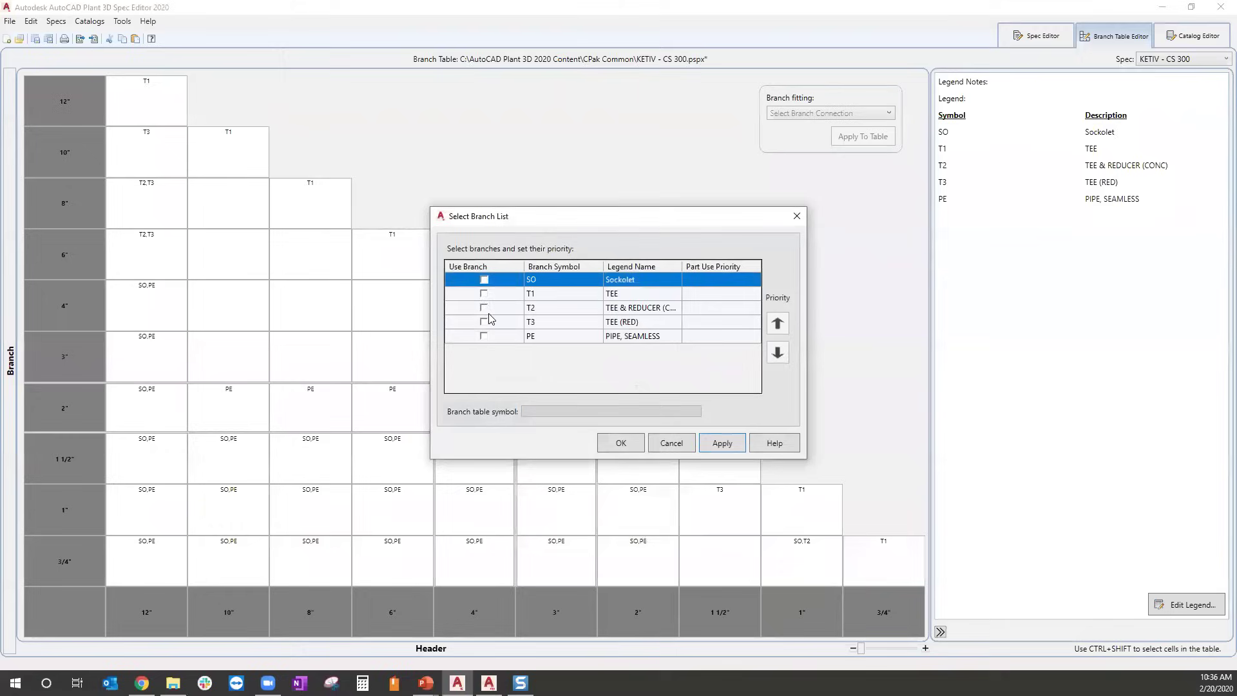
left_click(484, 280)
left_click(484, 307)
left_click(483, 322)
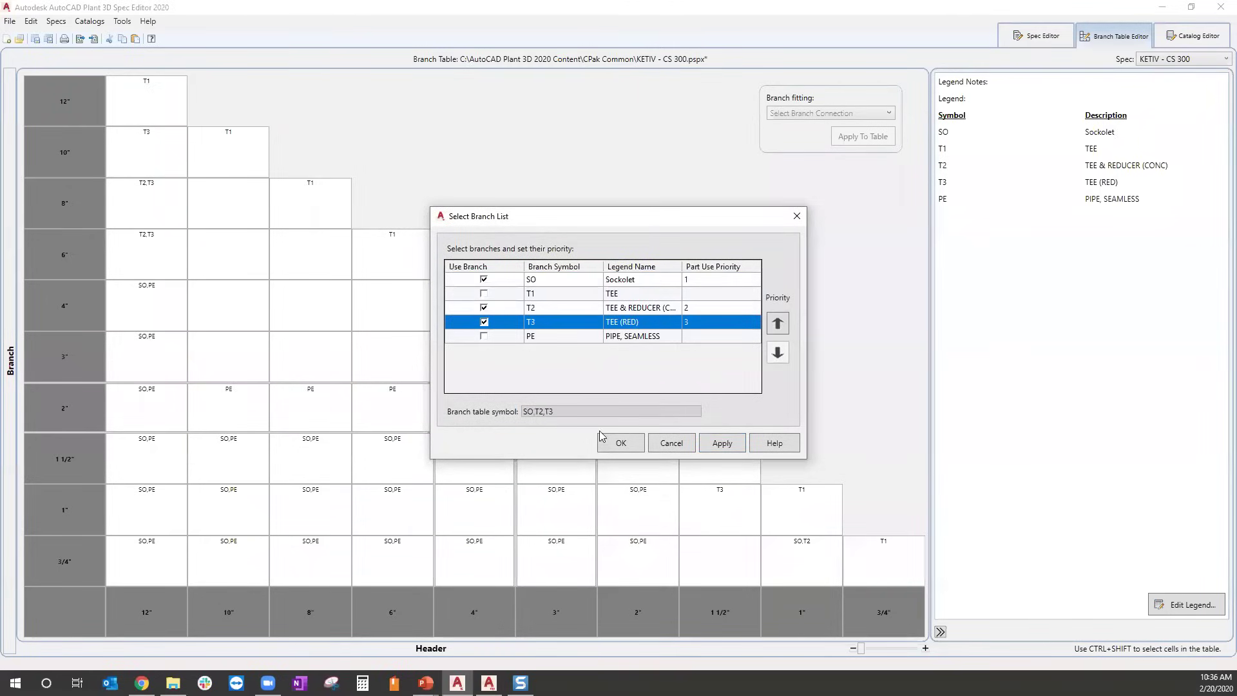
left_click(620, 443)
left_click(246, 348)
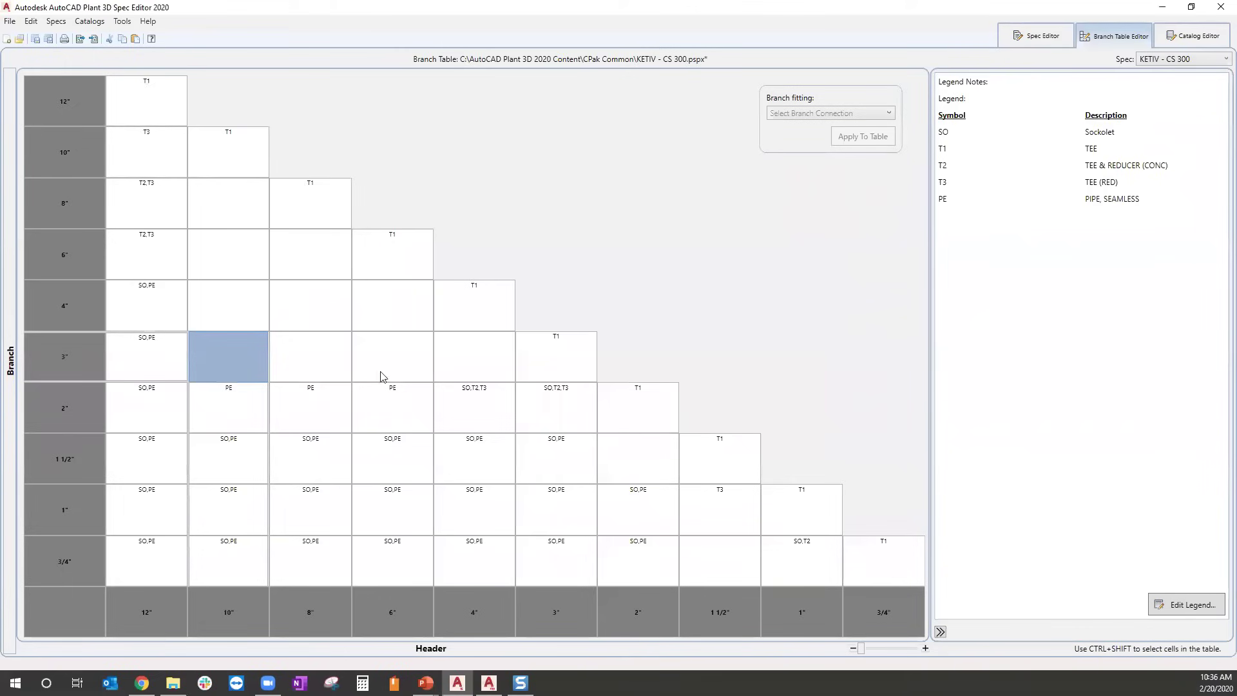
left_click(457, 358, "shift")
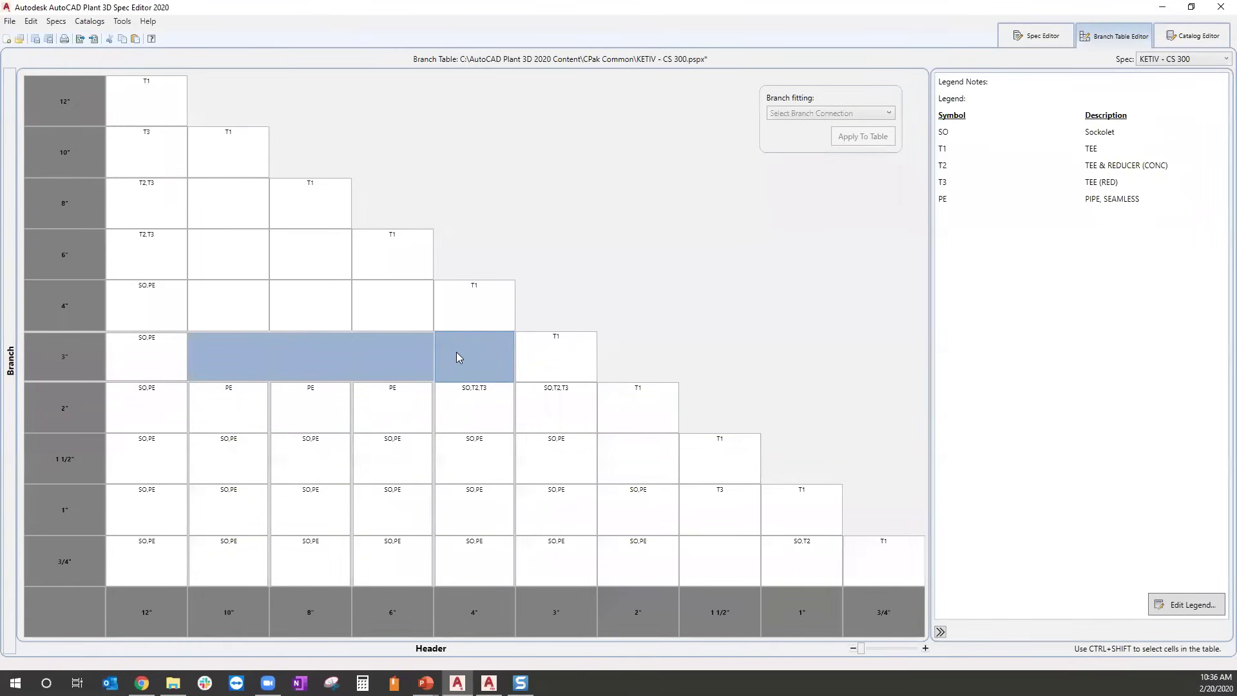
right_click(457, 357)
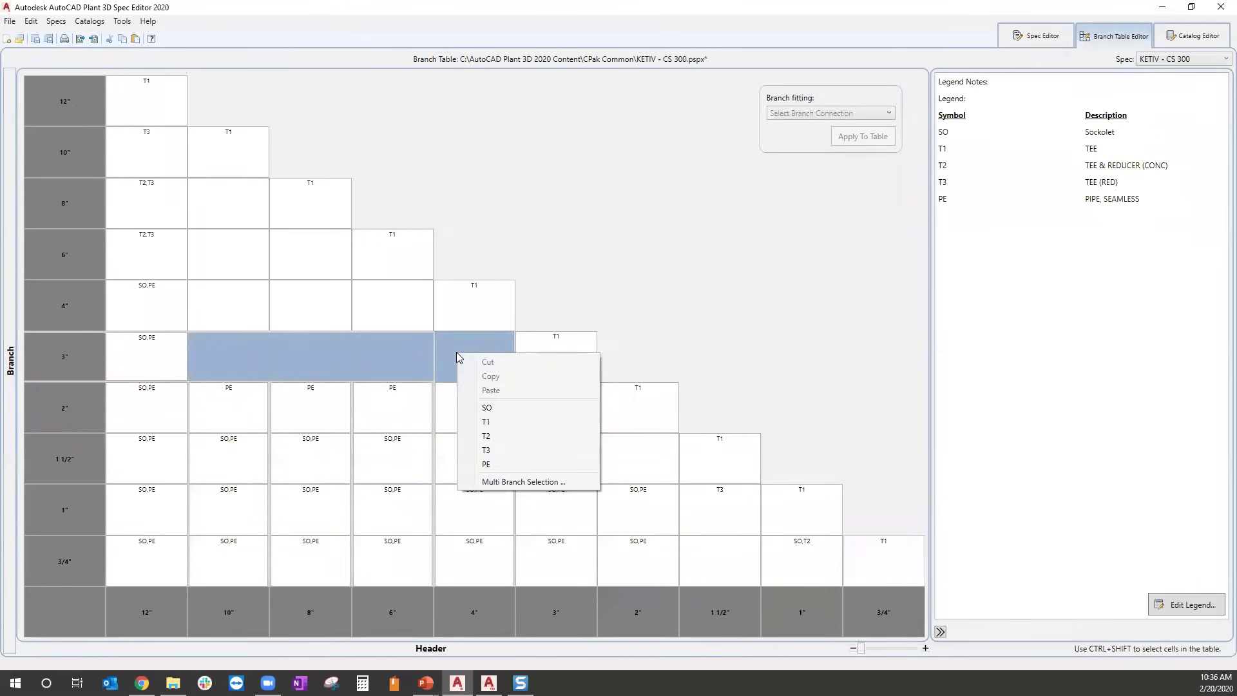
left_click(612, 221)
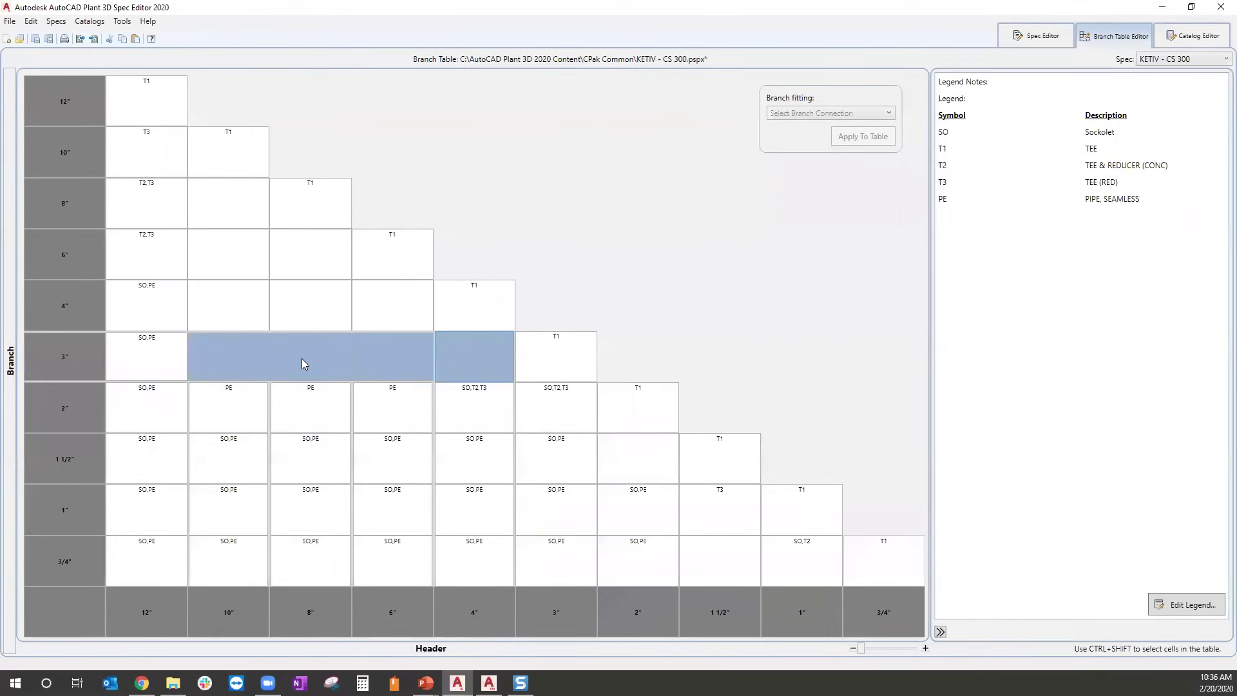
left_click(304, 322)
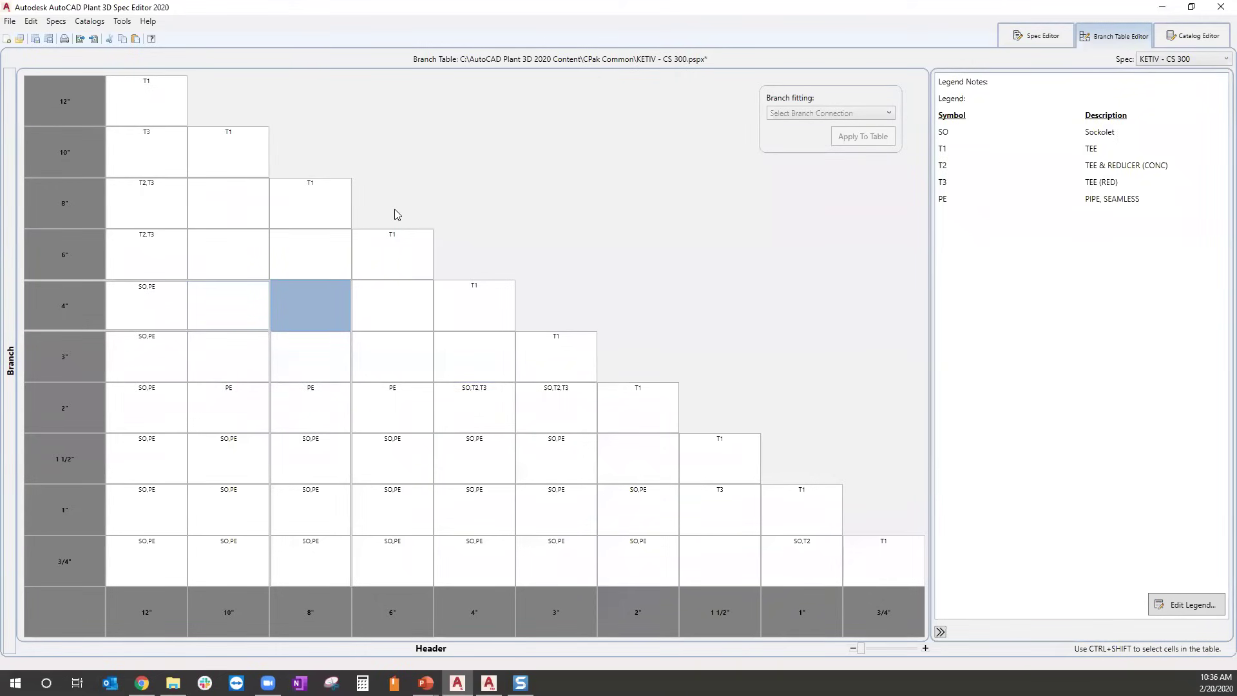
Review the spec sheet's part list in the Spec Editor and save the KETIV - CS 300 spec.
left_click(1034, 39)
scroll(343, 284, "up", 5)
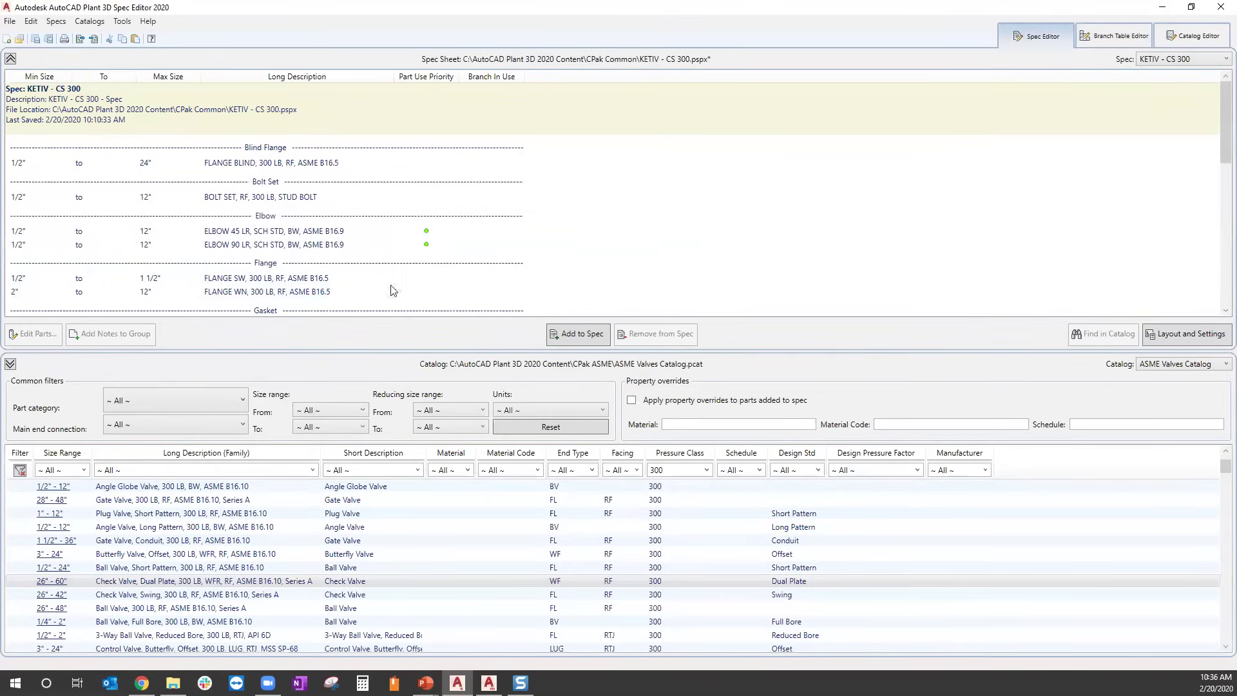
scroll(406, 253, "down", 4)
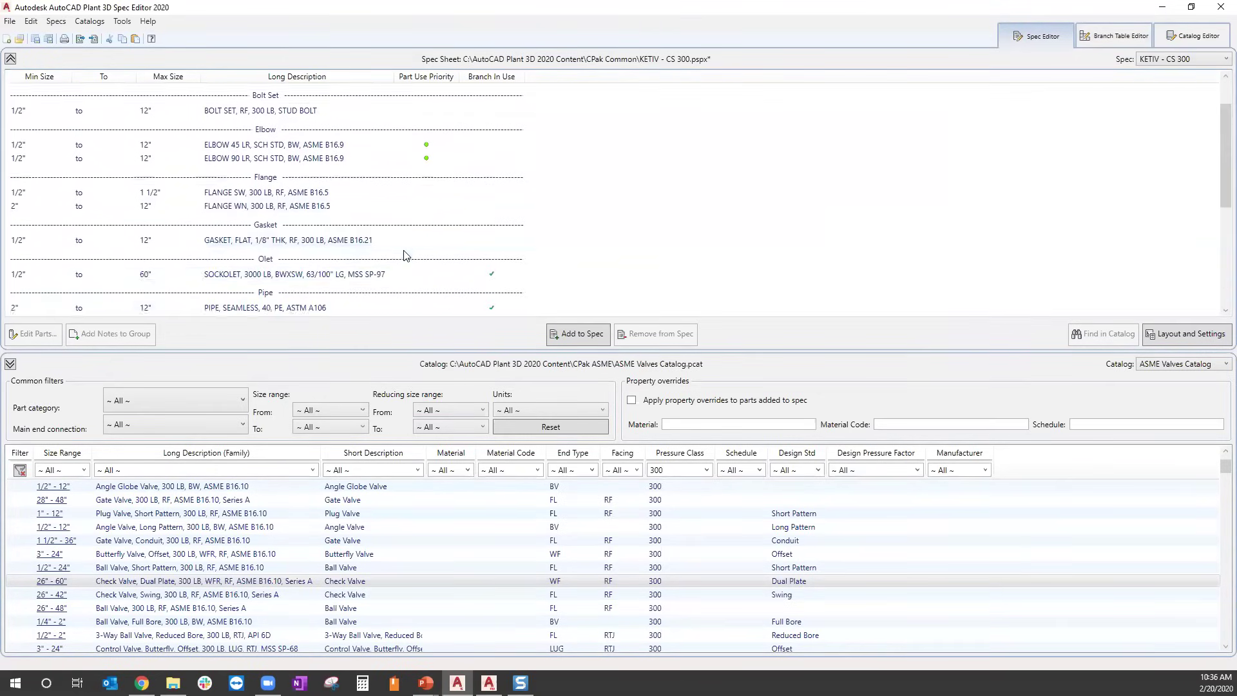
scroll(369, 226, "up", 5)
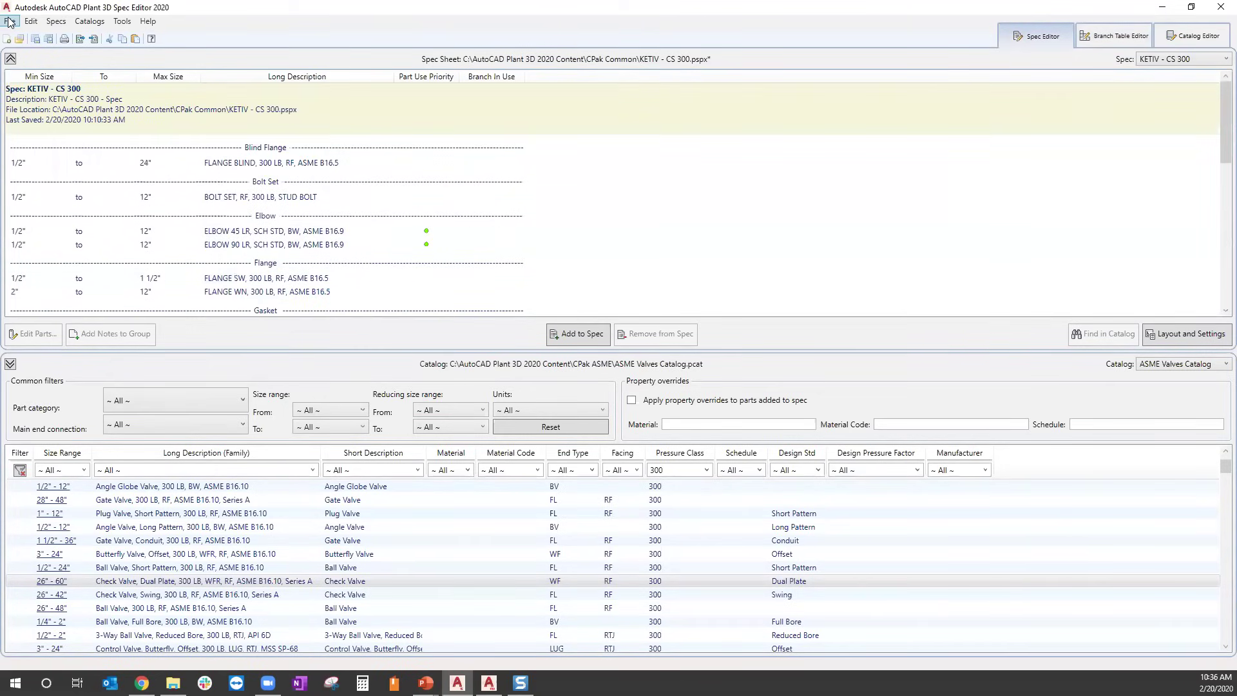
left_click(9, 21)
left_click(32, 116)
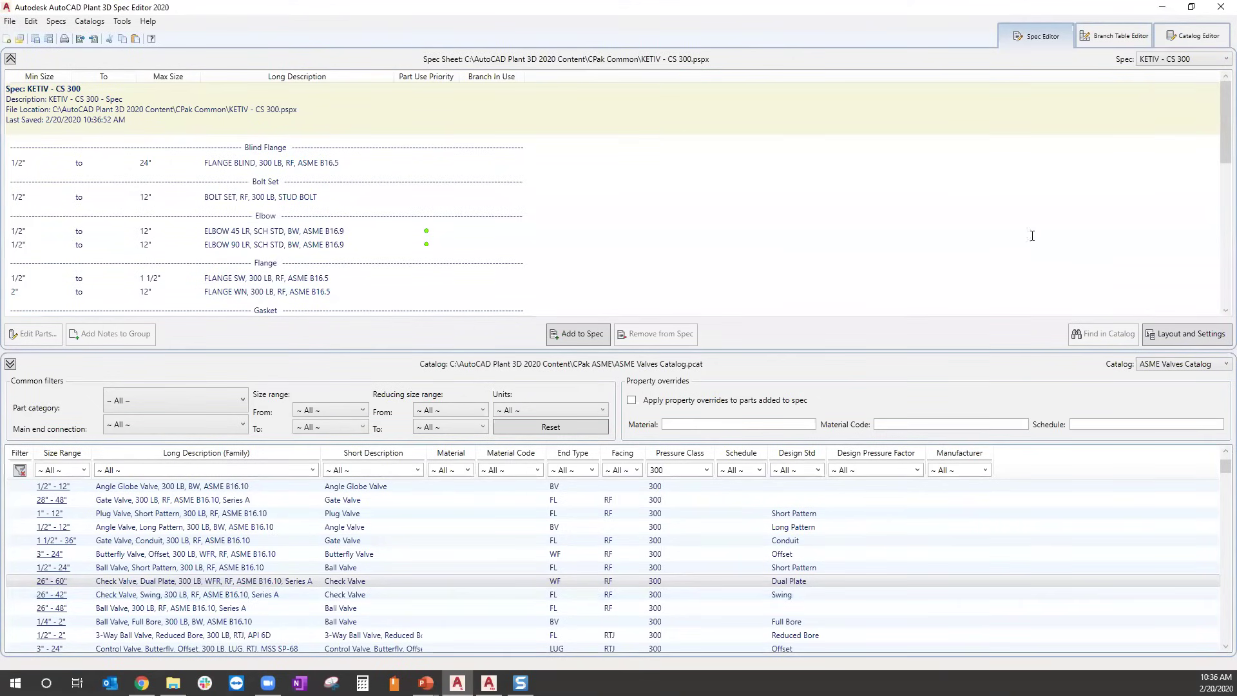
Switch to AutoCAD Plant 3D and copy KETIV - CS 600.pspx from the CPak Common folder into the project's pipe specs.
mouse_move(489, 682)
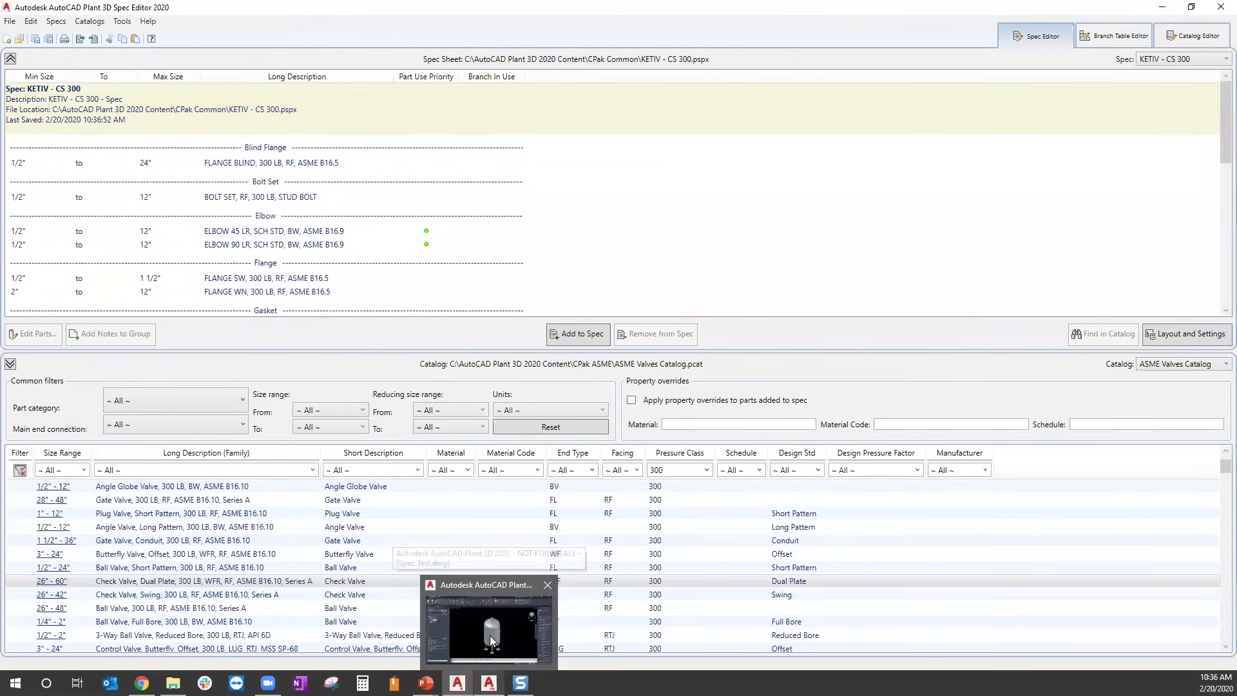
left_click(490, 635)
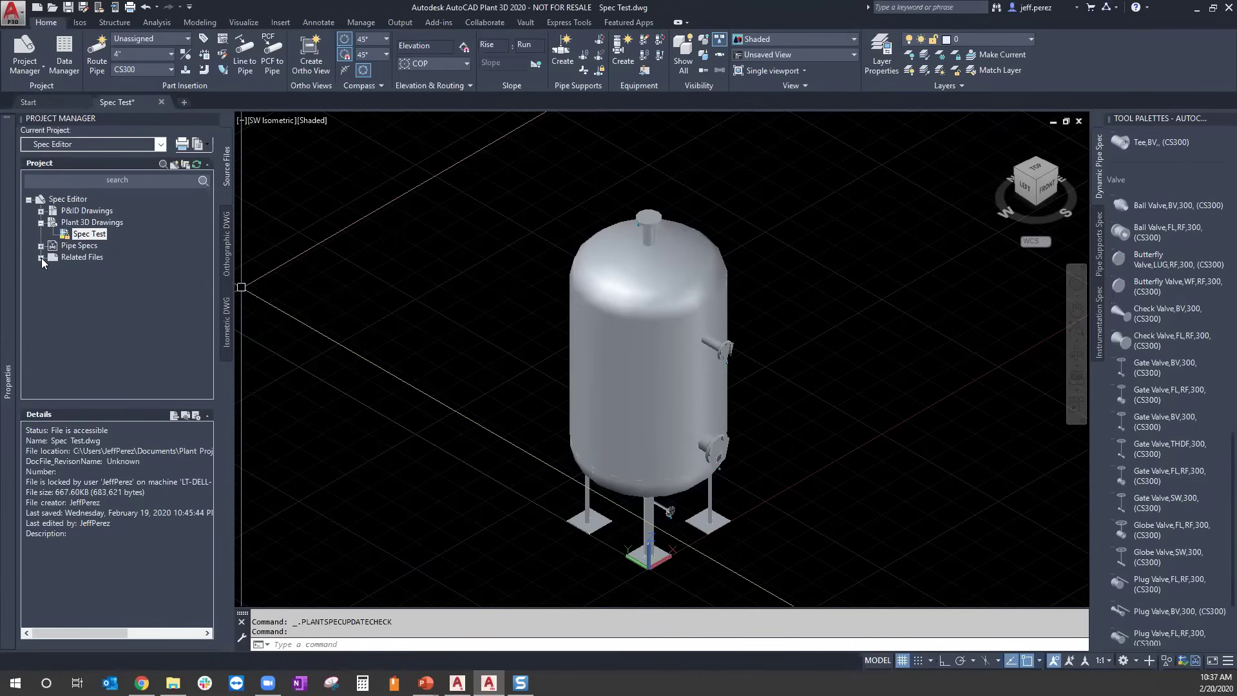
left_click(43, 259)
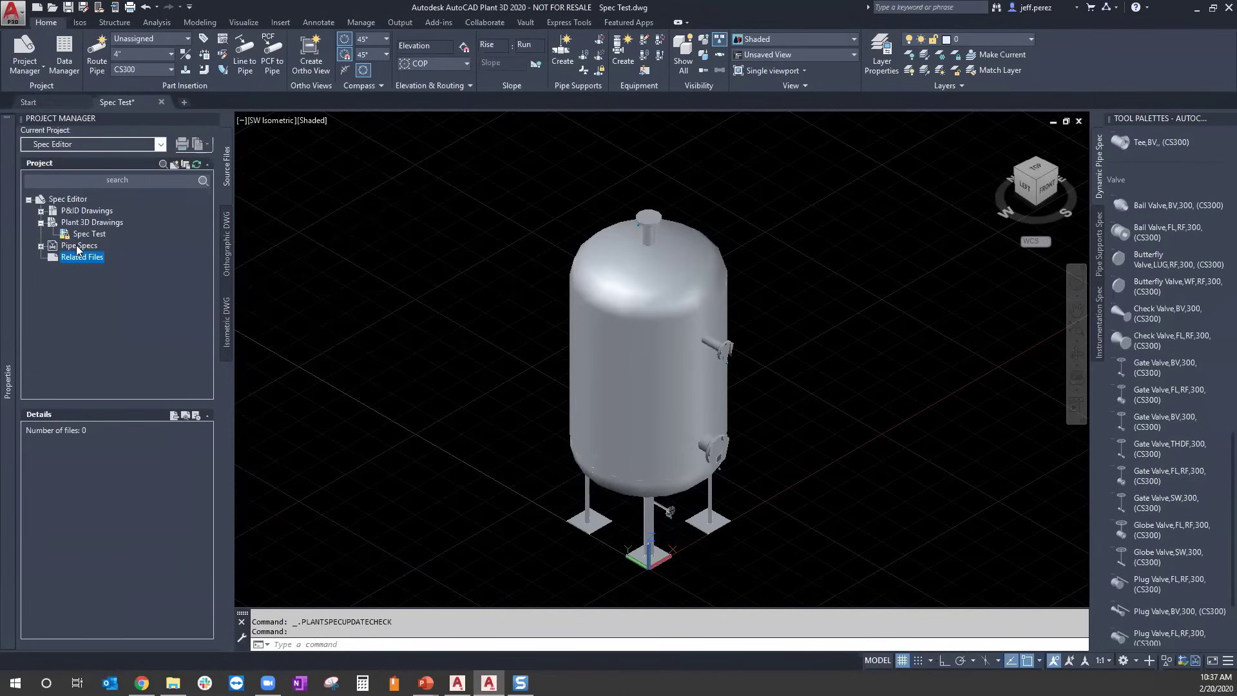
left_click(78, 249)
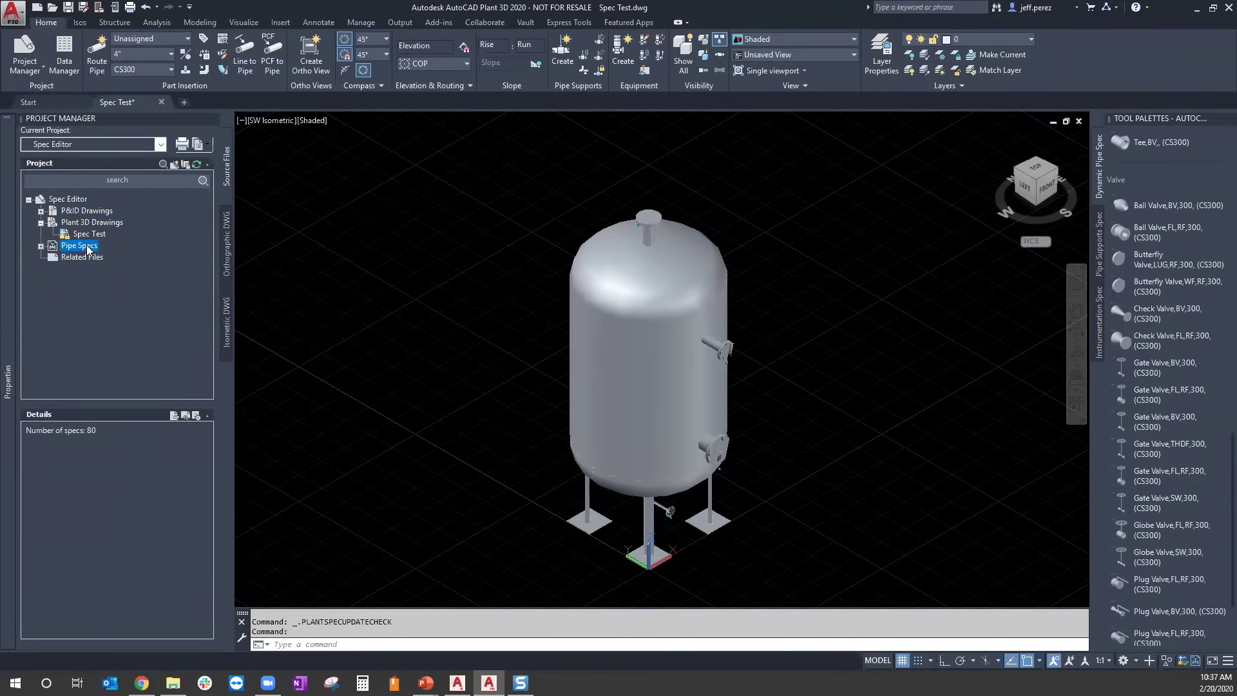
right_click(88, 249)
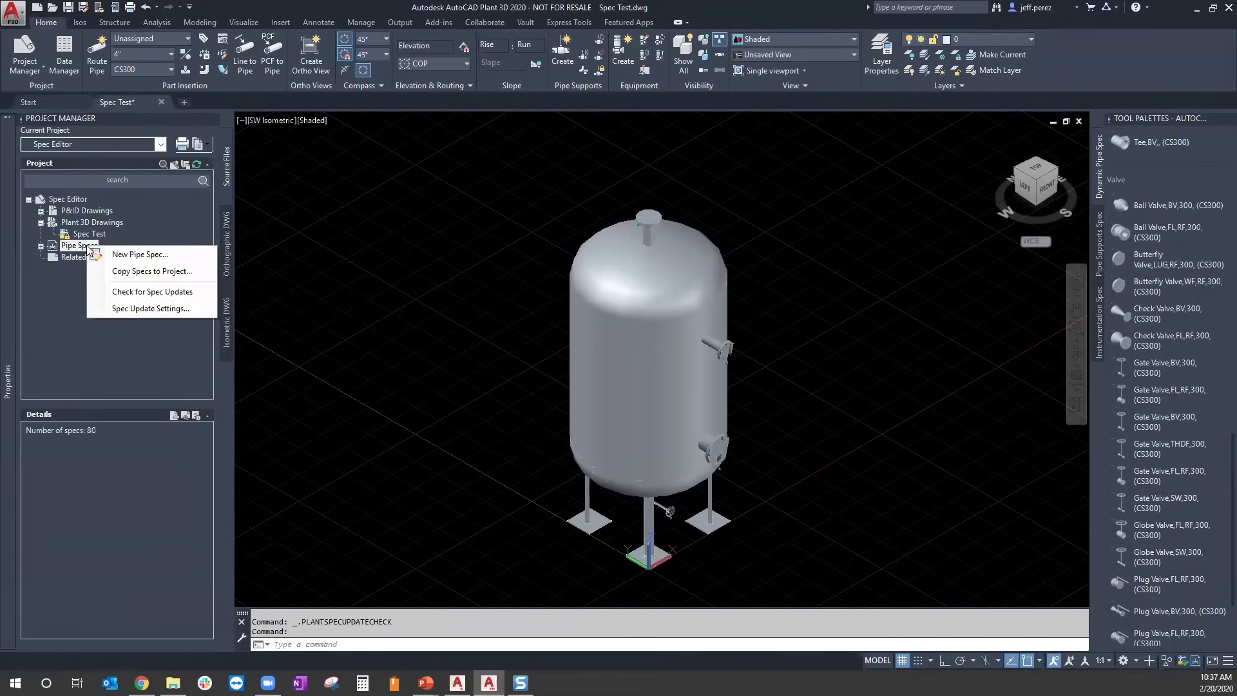
left_click(149, 273)
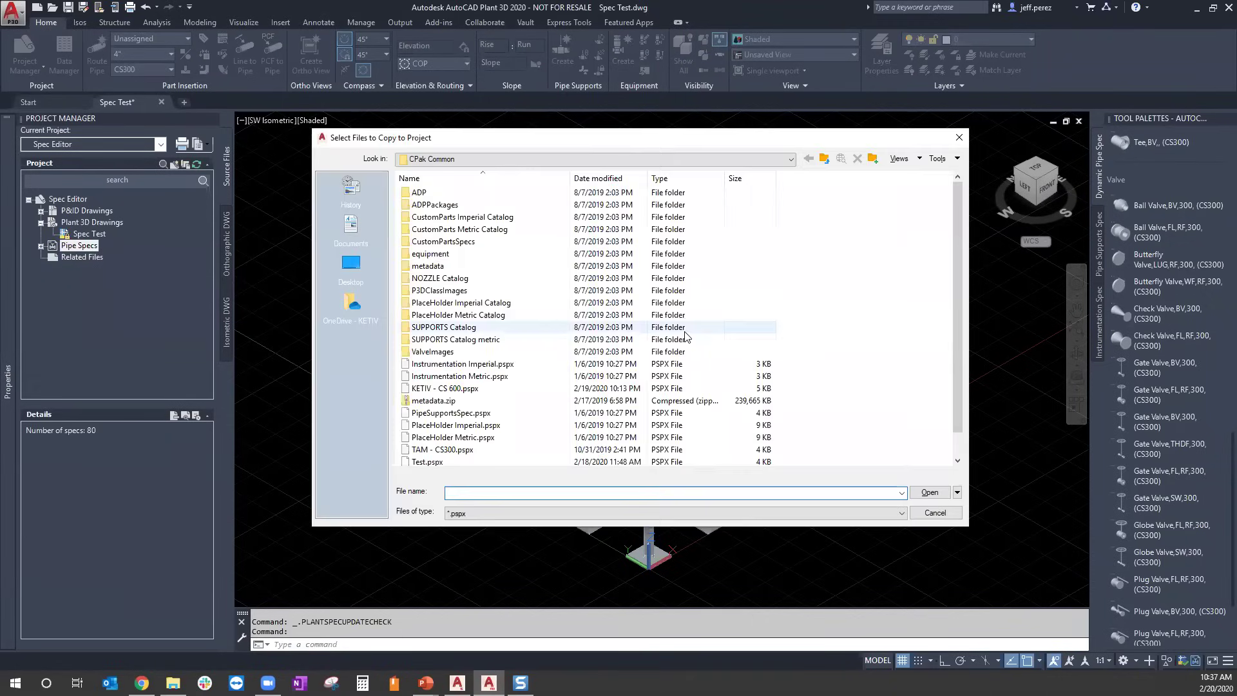
left_click(569, 161)
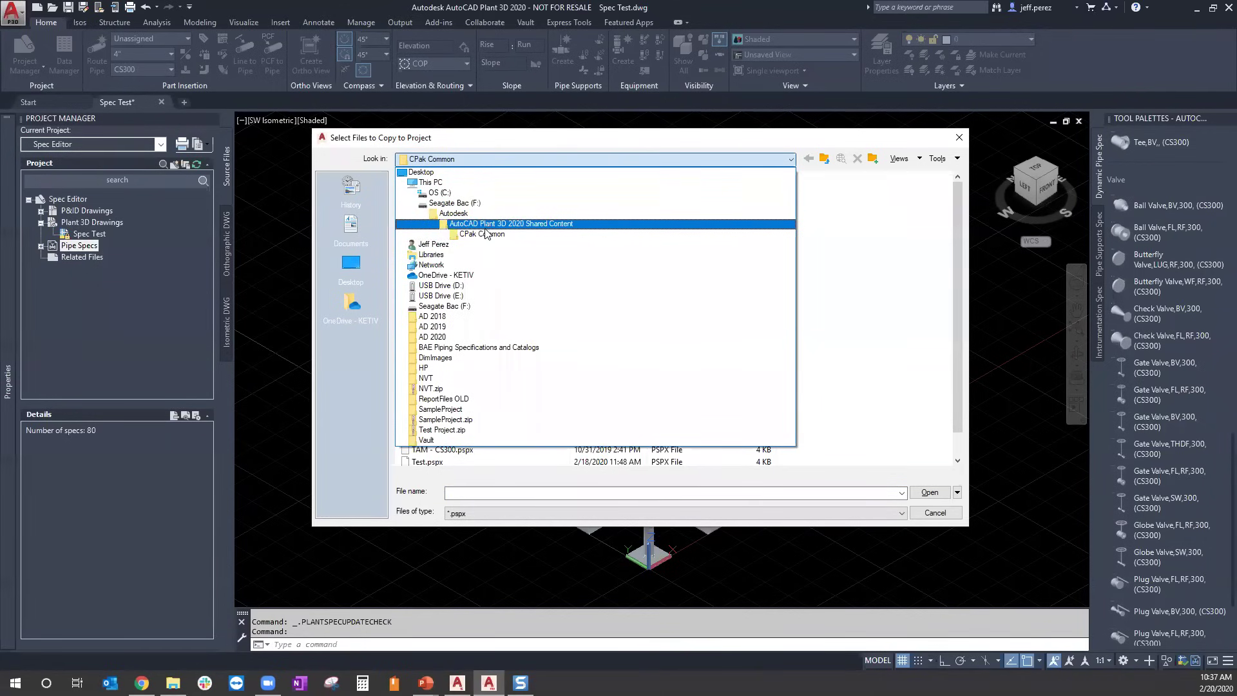
left_click(485, 234)
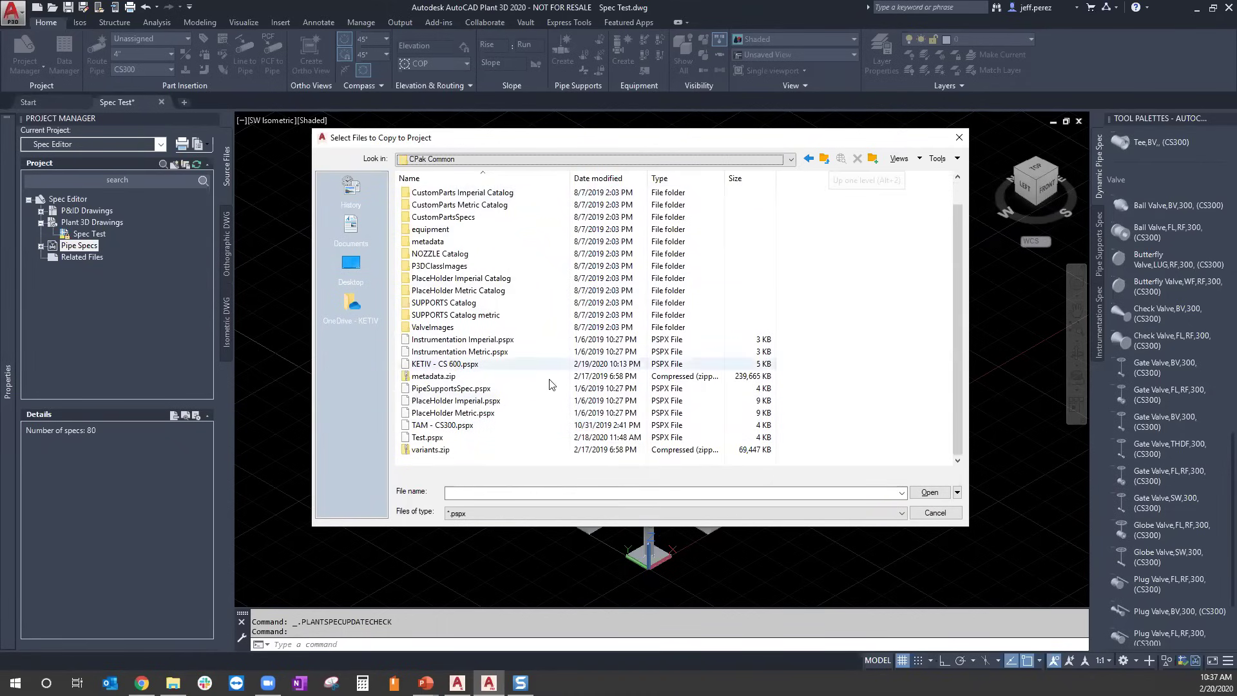
left_click(451, 365)
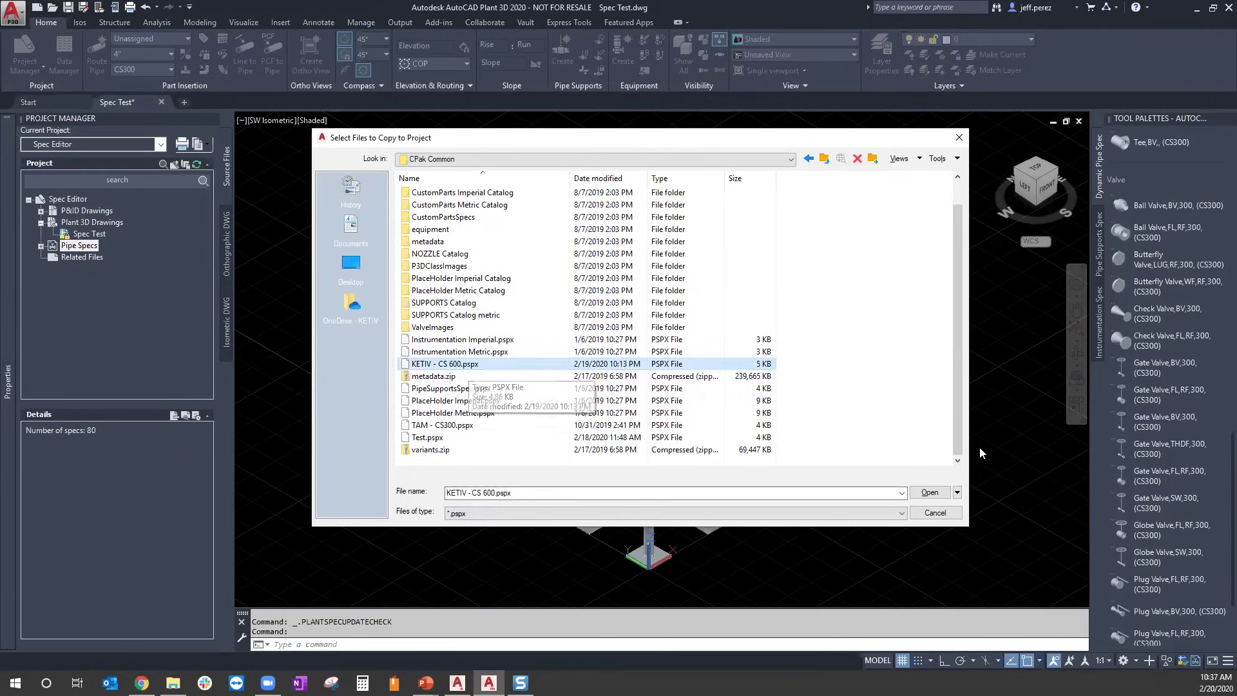
left_click(936, 493)
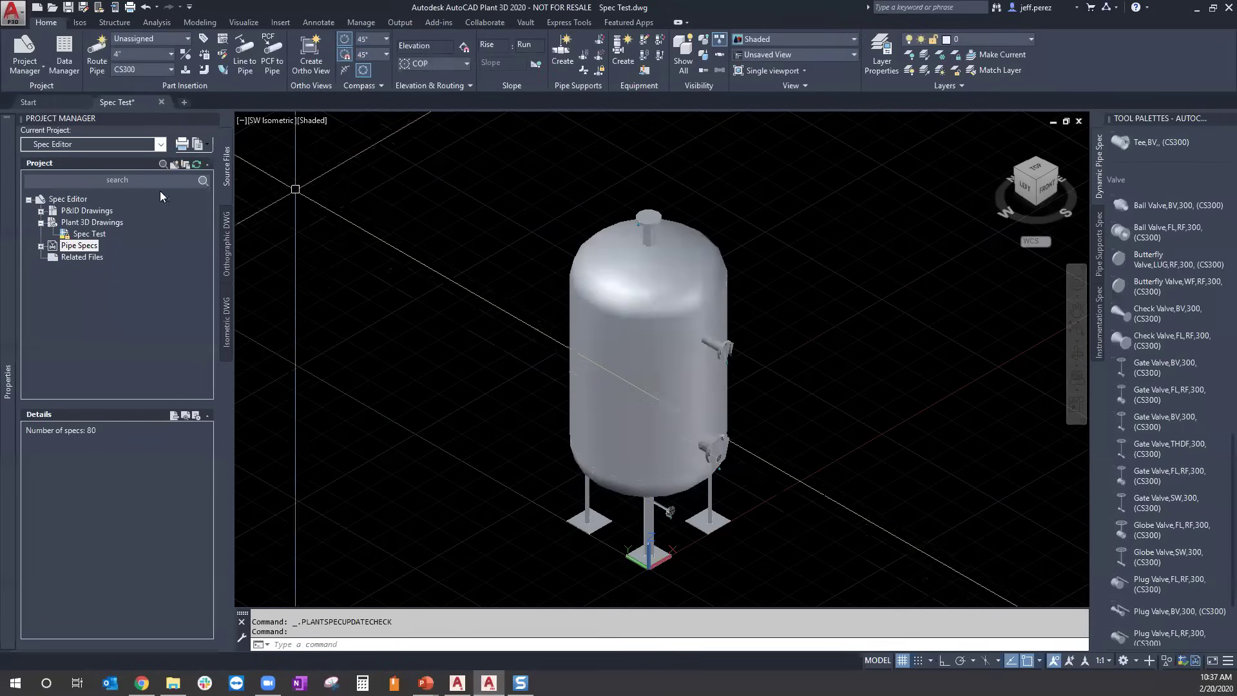
Remove the KETIV - CS 600 pipe spec from the project, sending its files to the project recycle bin.
left_click(41, 246)
scroll(100, 323, "down", 10)
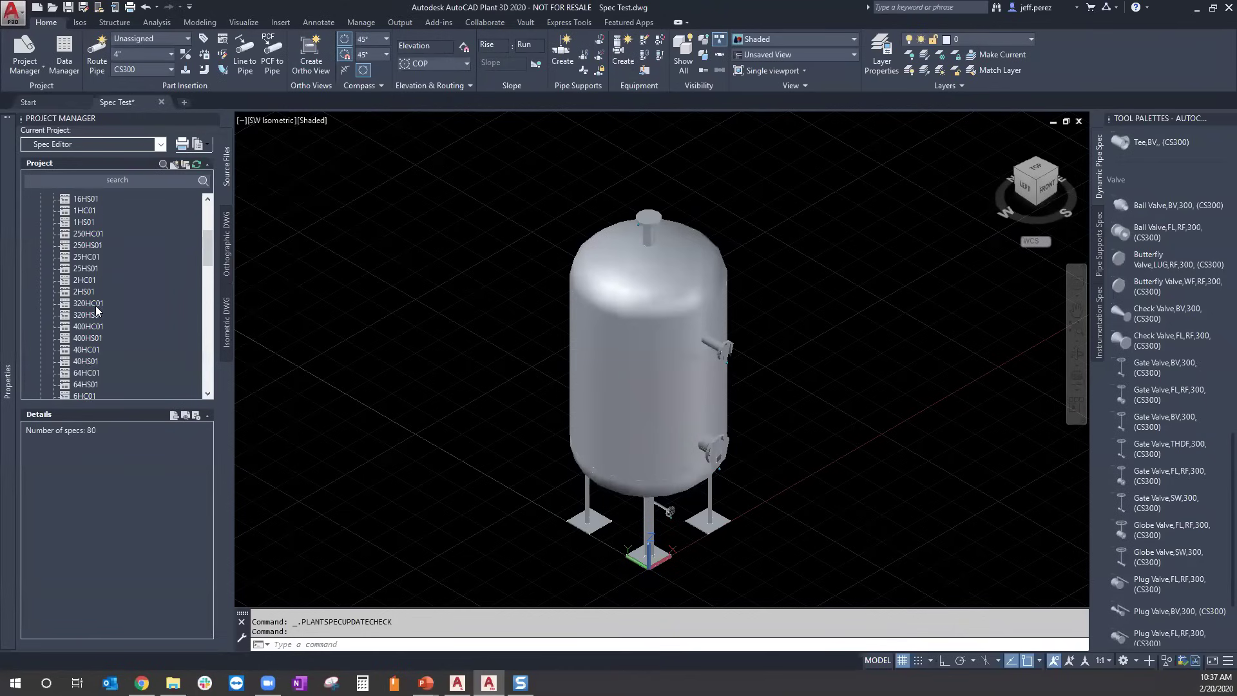
scroll(129, 332, "down", 1)
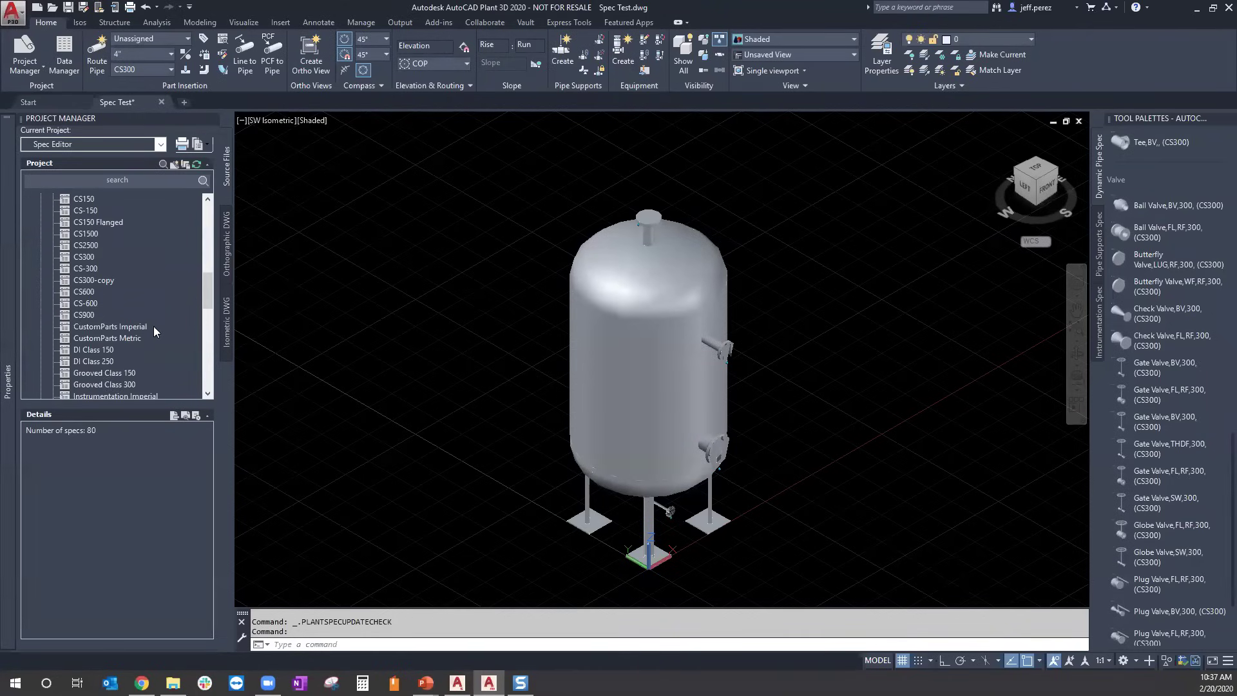
scroll(121, 335, "down", 2)
left_click(113, 327)
right_click(114, 330)
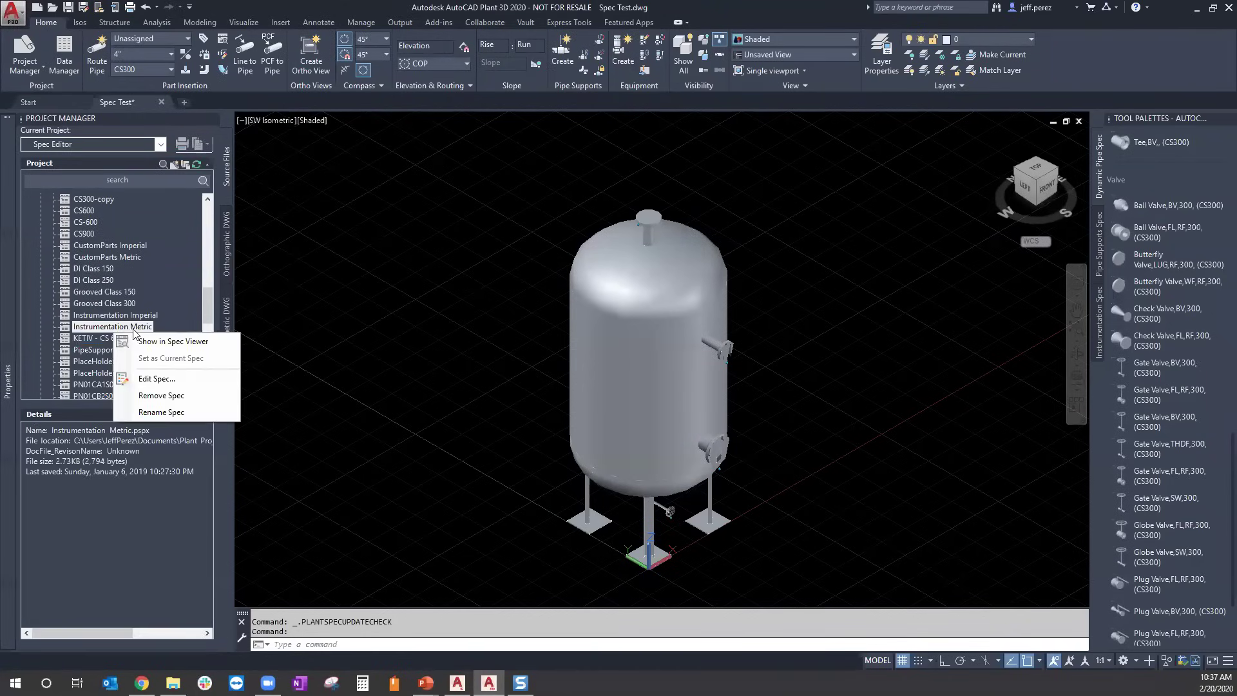
right_click(94, 334)
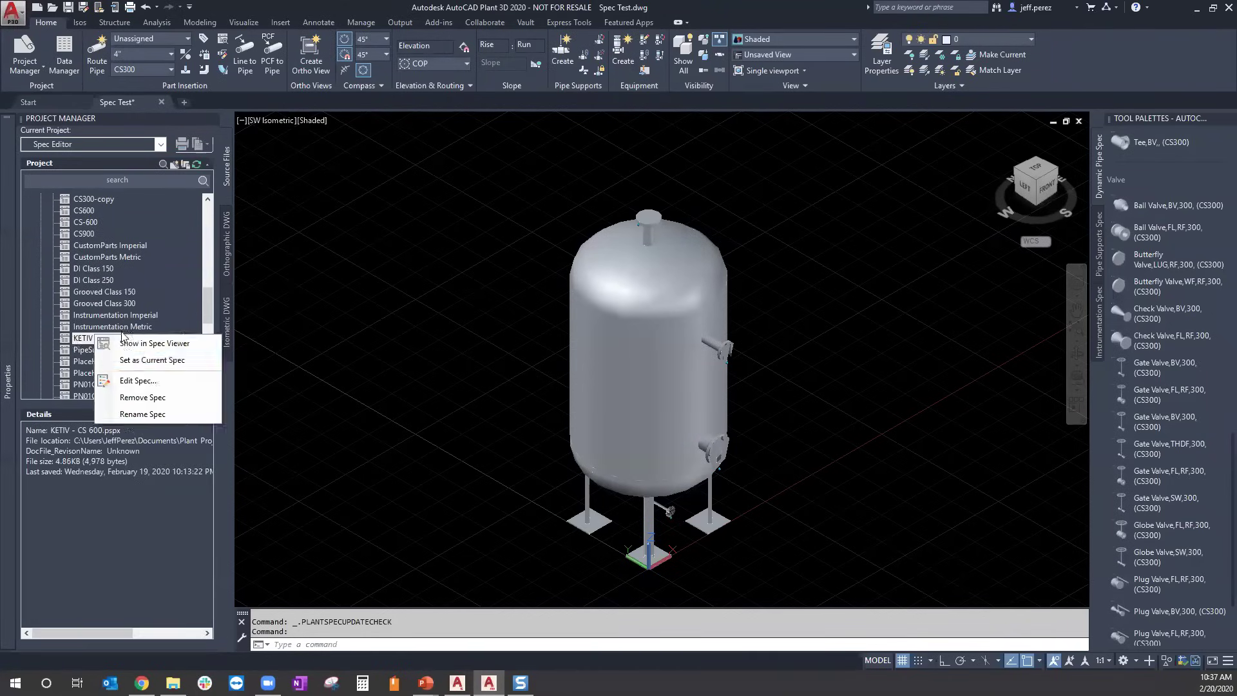
left_click(162, 398)
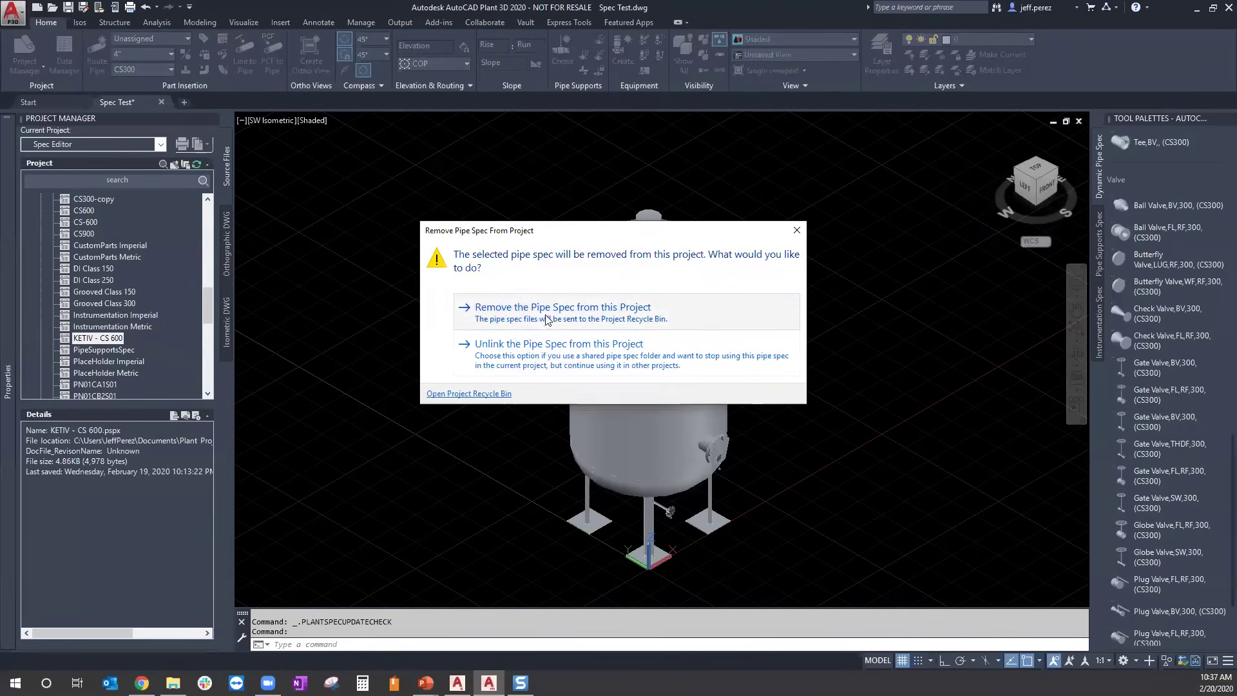
left_click(552, 315)
Copy KETIV - CS 600.pspx from CPak Common to the project again and locate it among the pipe specs.
scroll(117, 232, "up", 1)
right_click(108, 222)
left_click(171, 246)
left_click(485, 388)
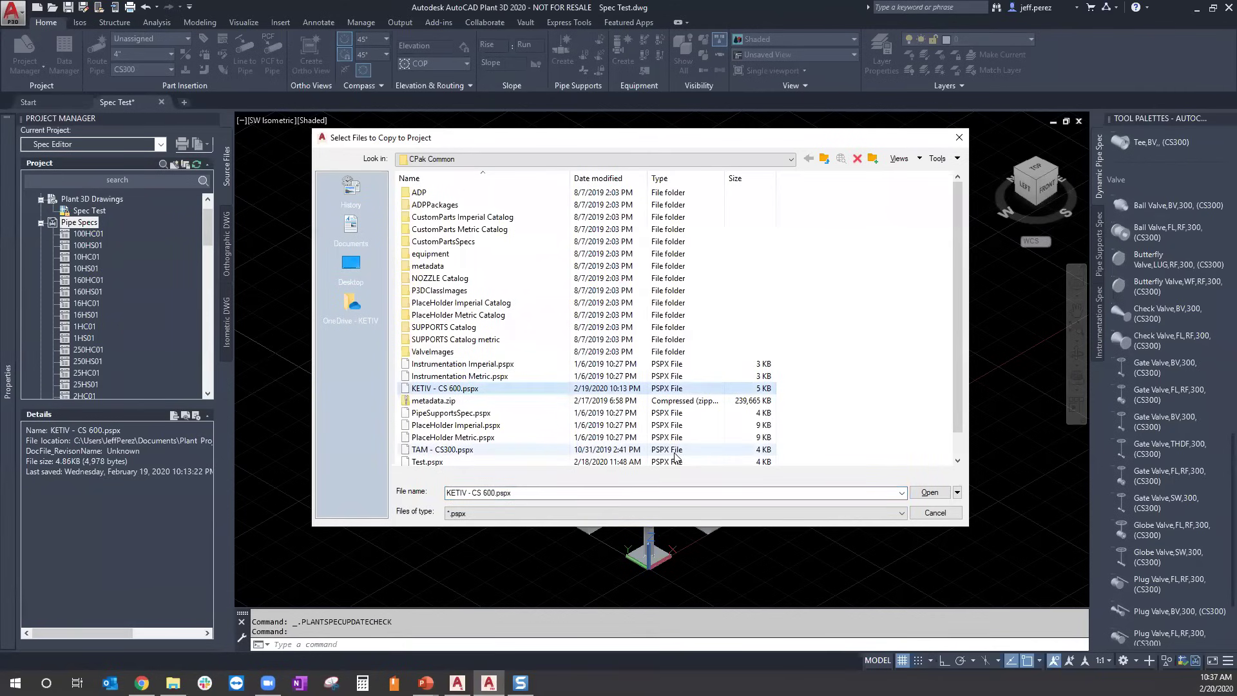
left_click(929, 492)
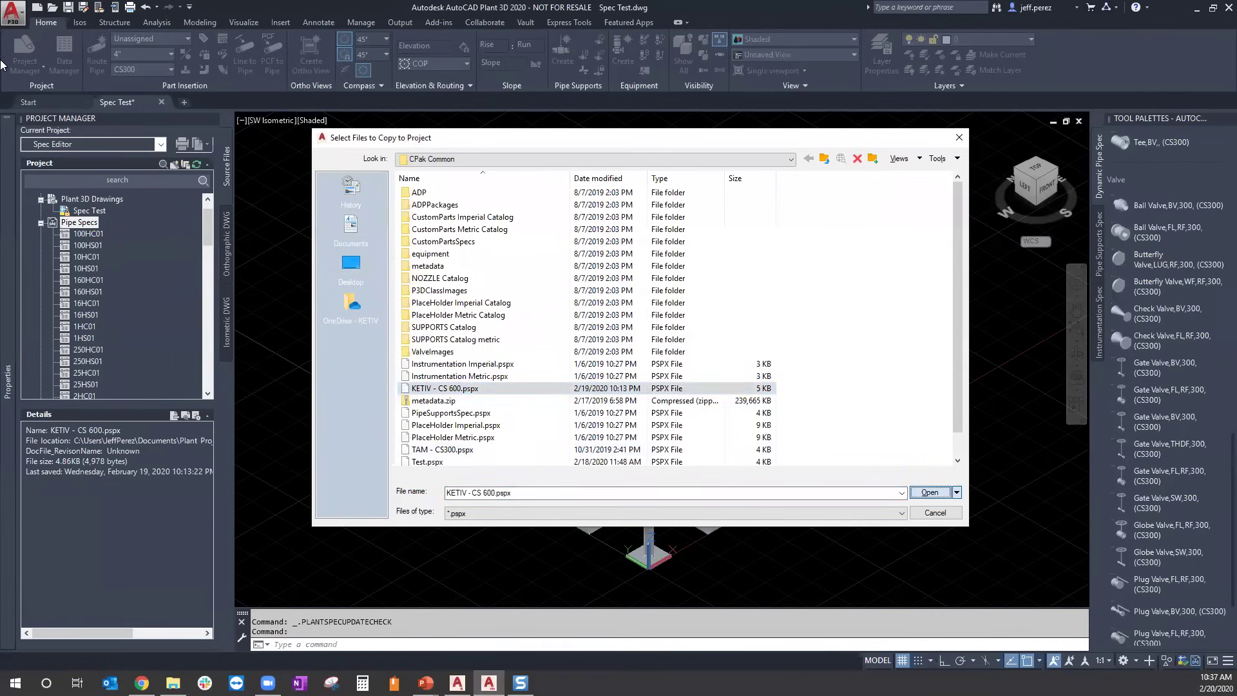
scroll(124, 253, "down", 4)
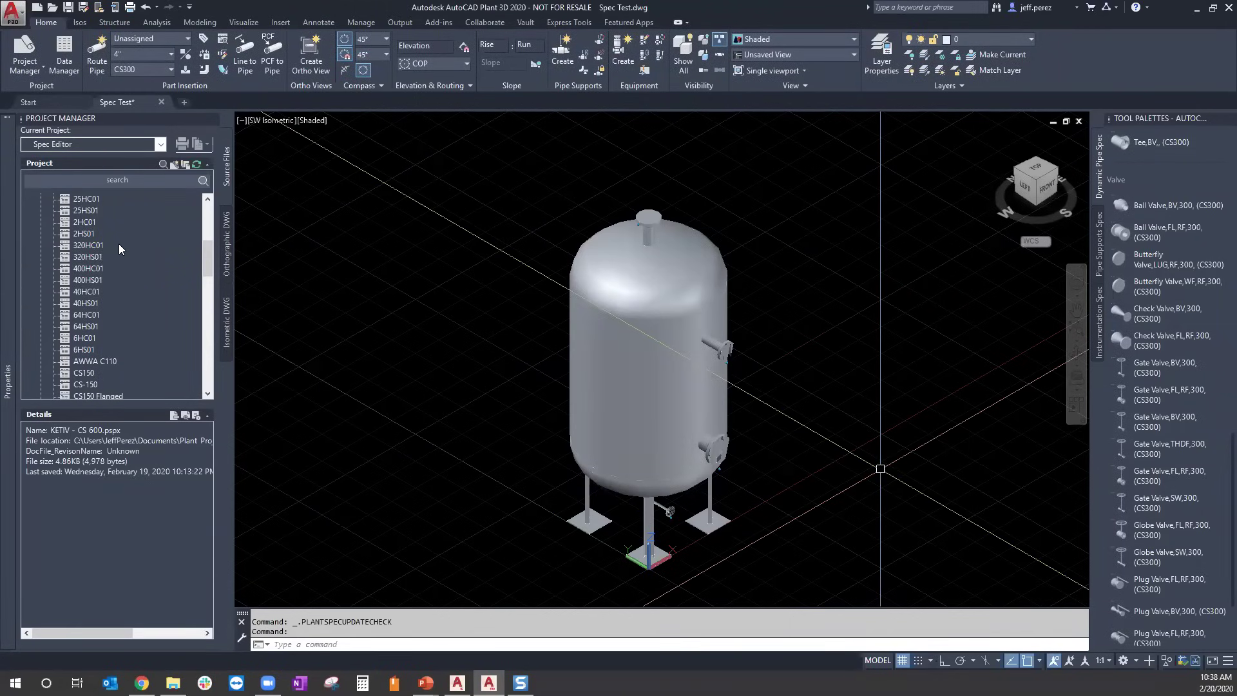
scroll(119, 244, "down", 6)
scroll(103, 314, "down", 1)
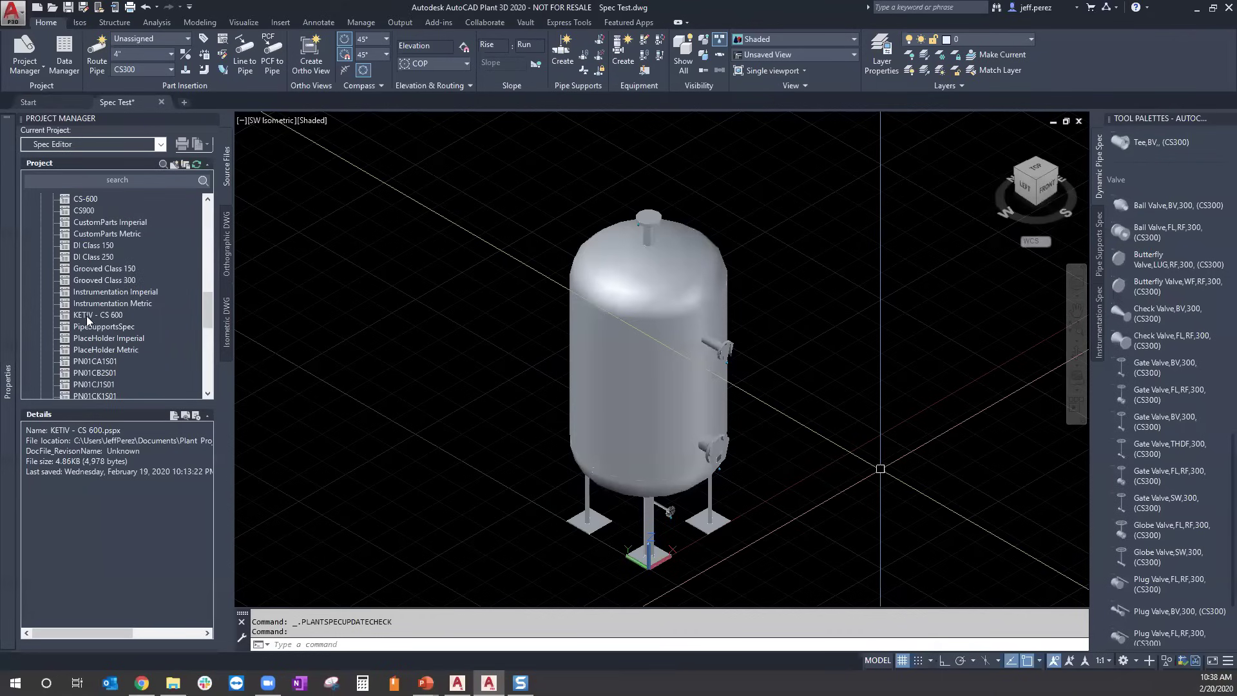
Route a 4" pipe run with one 90° turn beside the vessel using the KETIV - CS 600 spec.
left_click(90, 52)
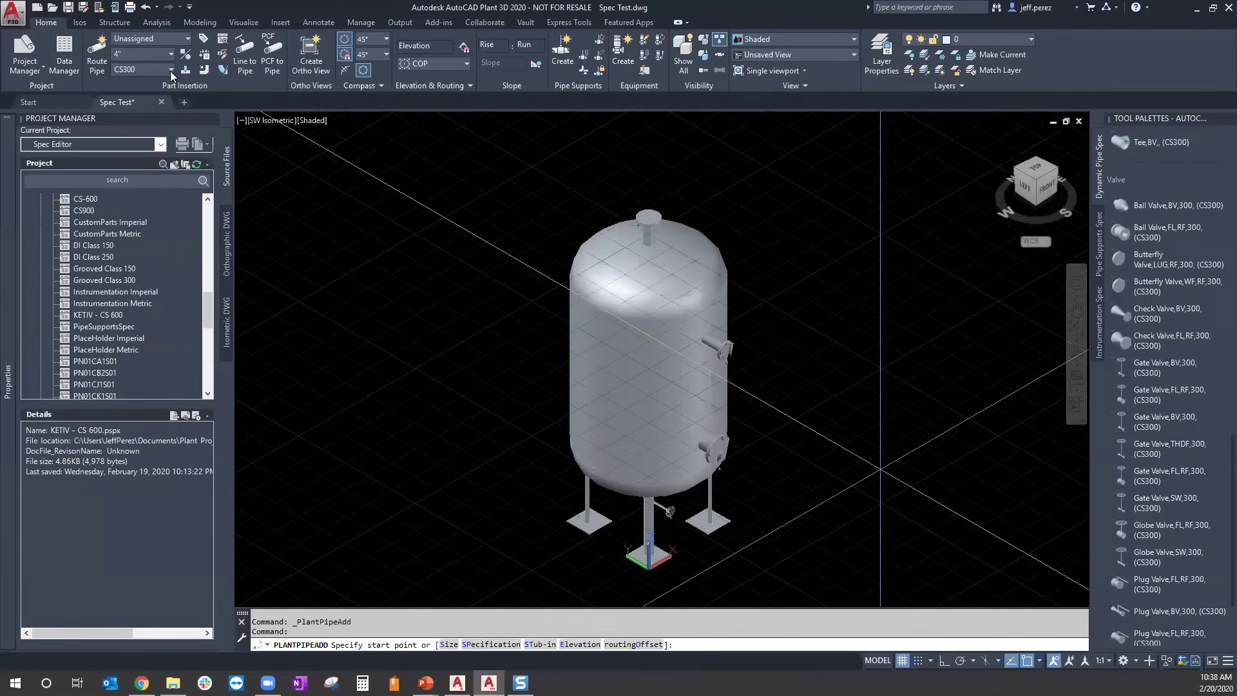
left_click(171, 70)
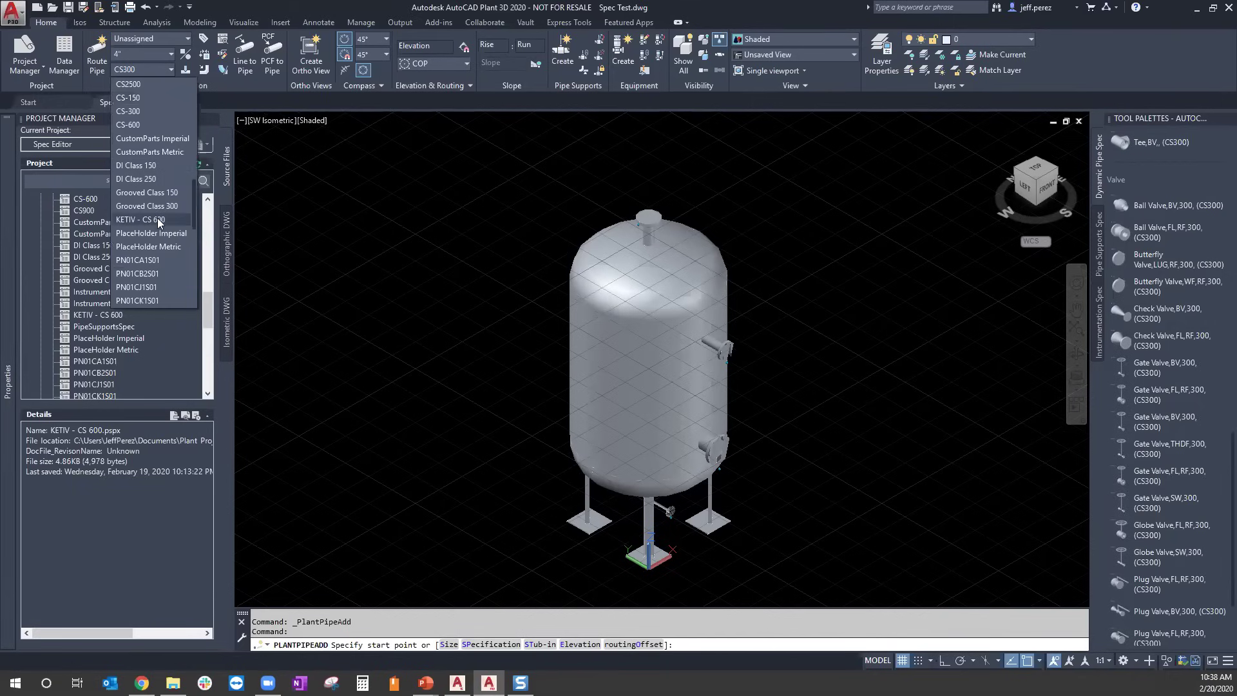
left_click(157, 221)
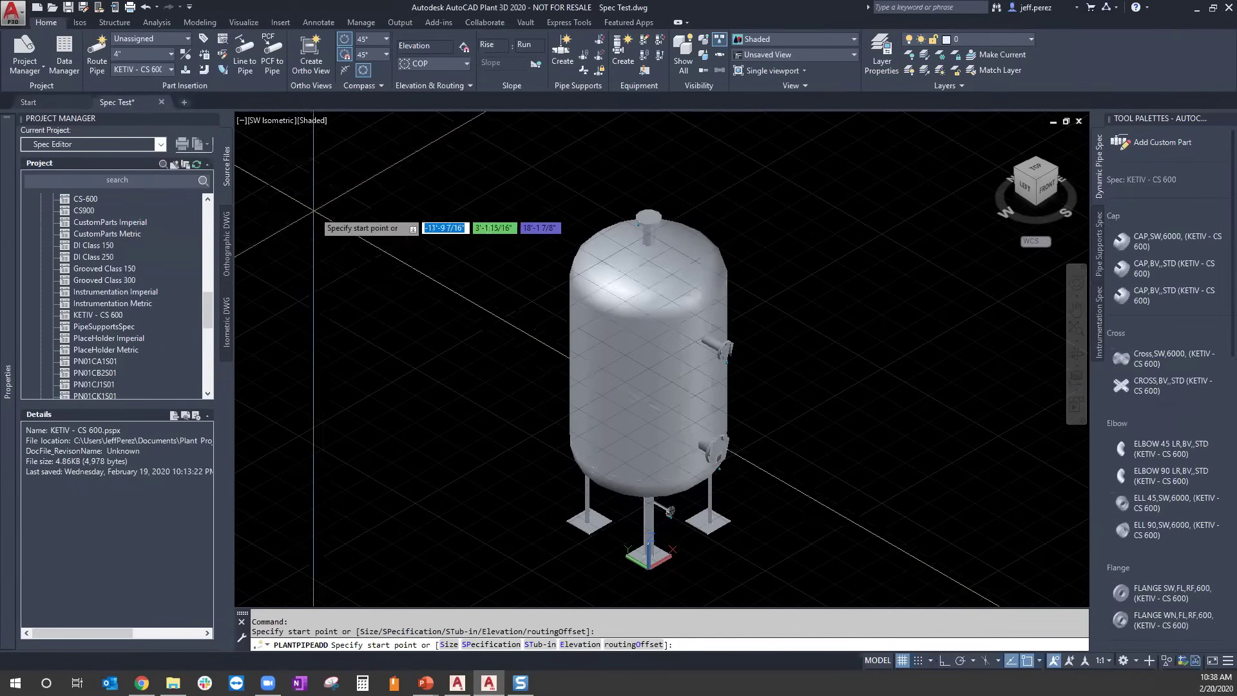
left_click(365, 241)
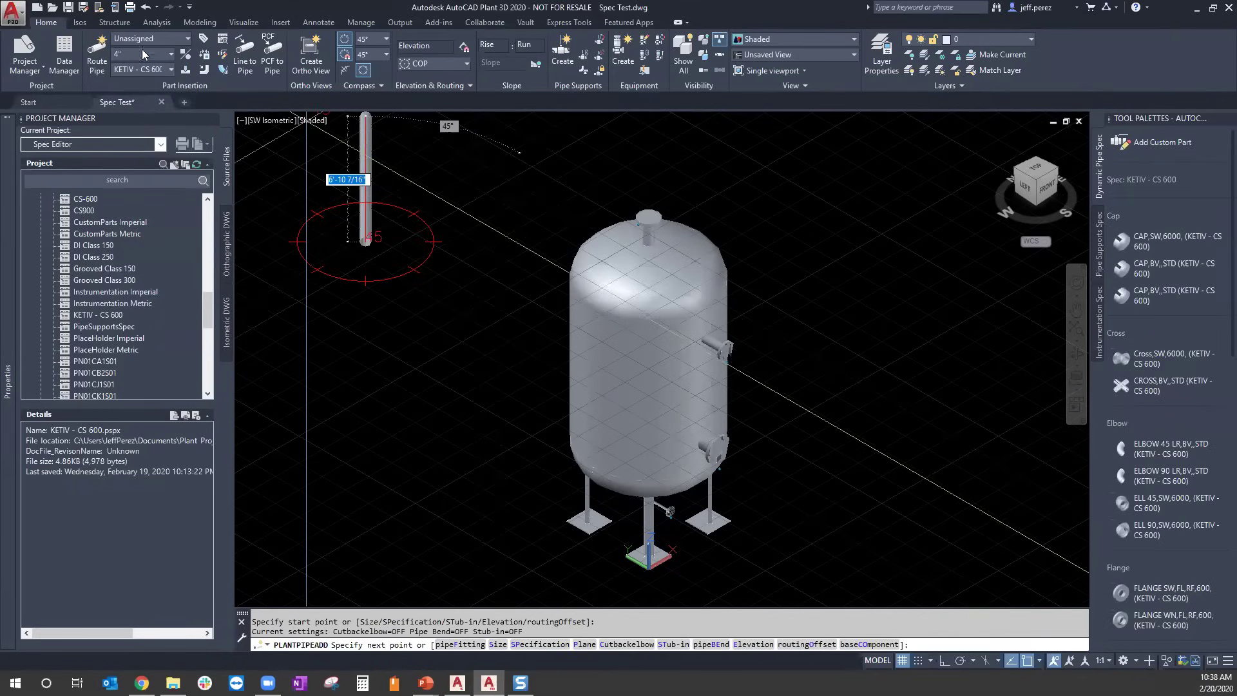
left_click(498, 169)
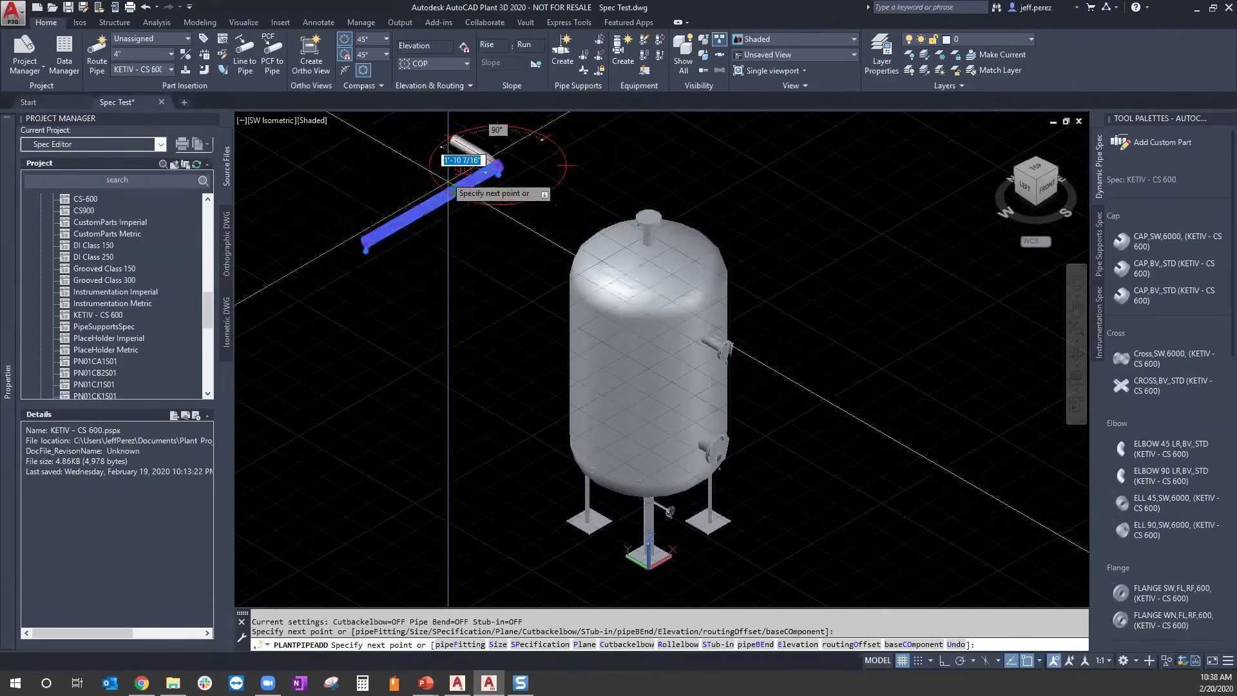
left_click(412, 119)
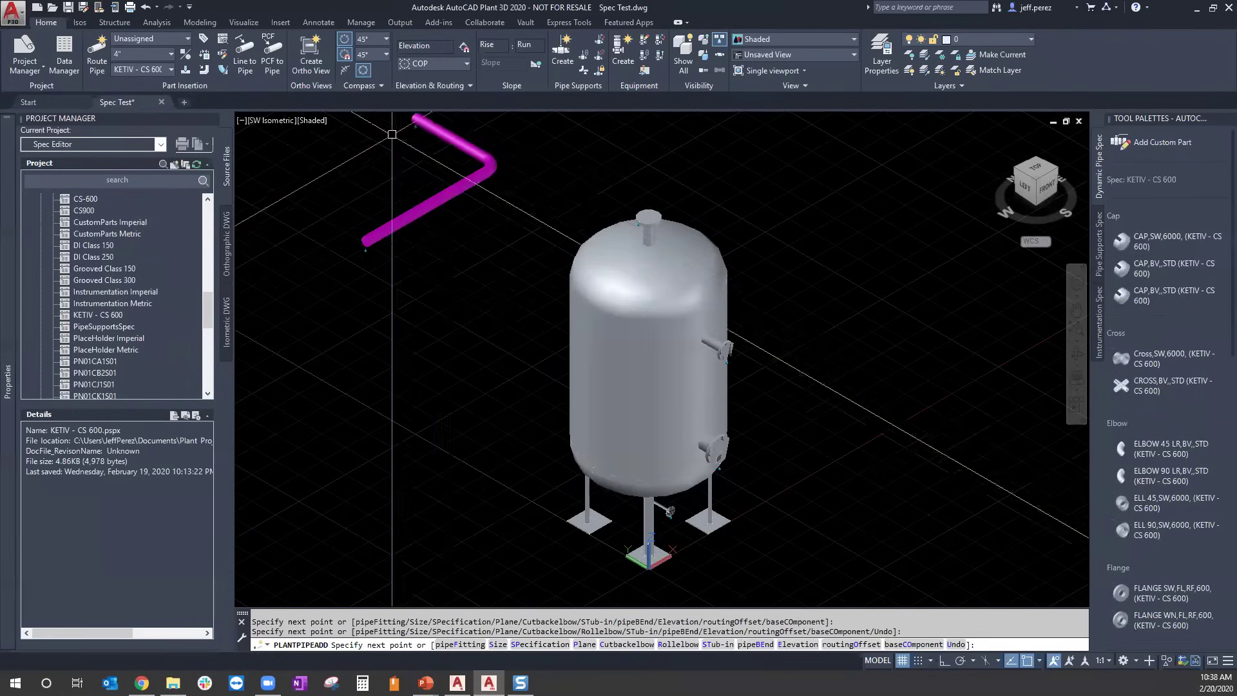
key("Escape")
Route a perpendicular 4" branch about 2'-7" long from near the middle of the run's first pipe segment.
left_click(415, 189)
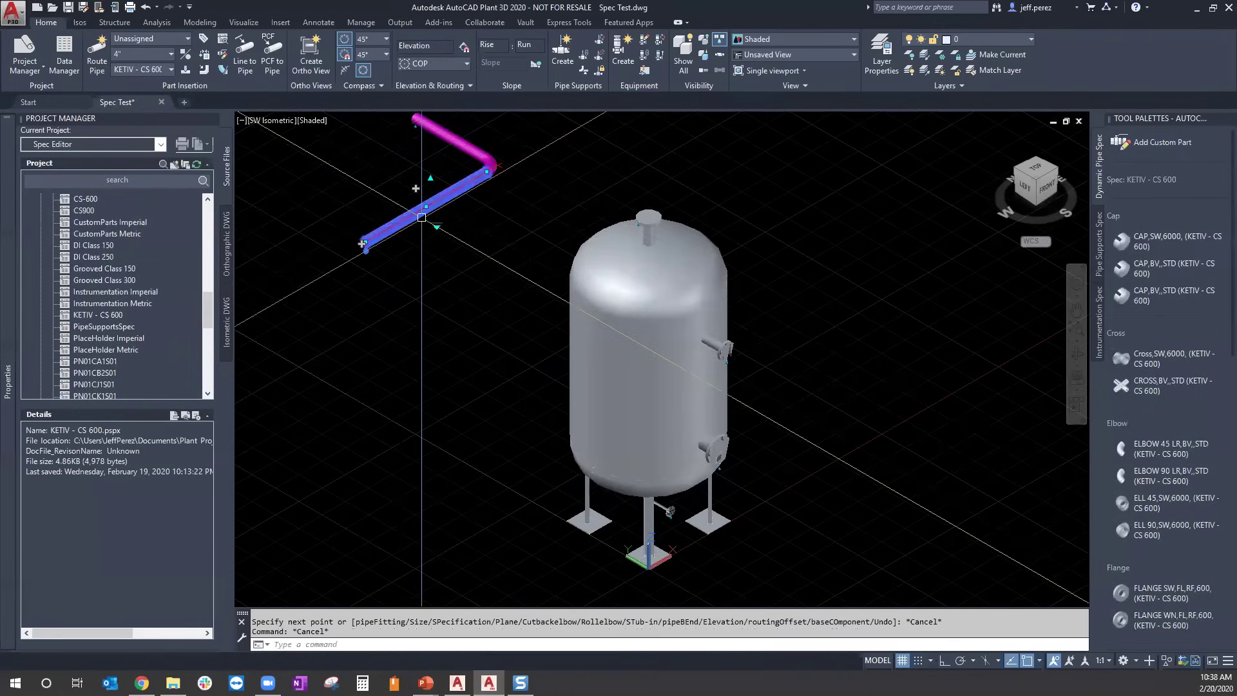
left_click(363, 243)
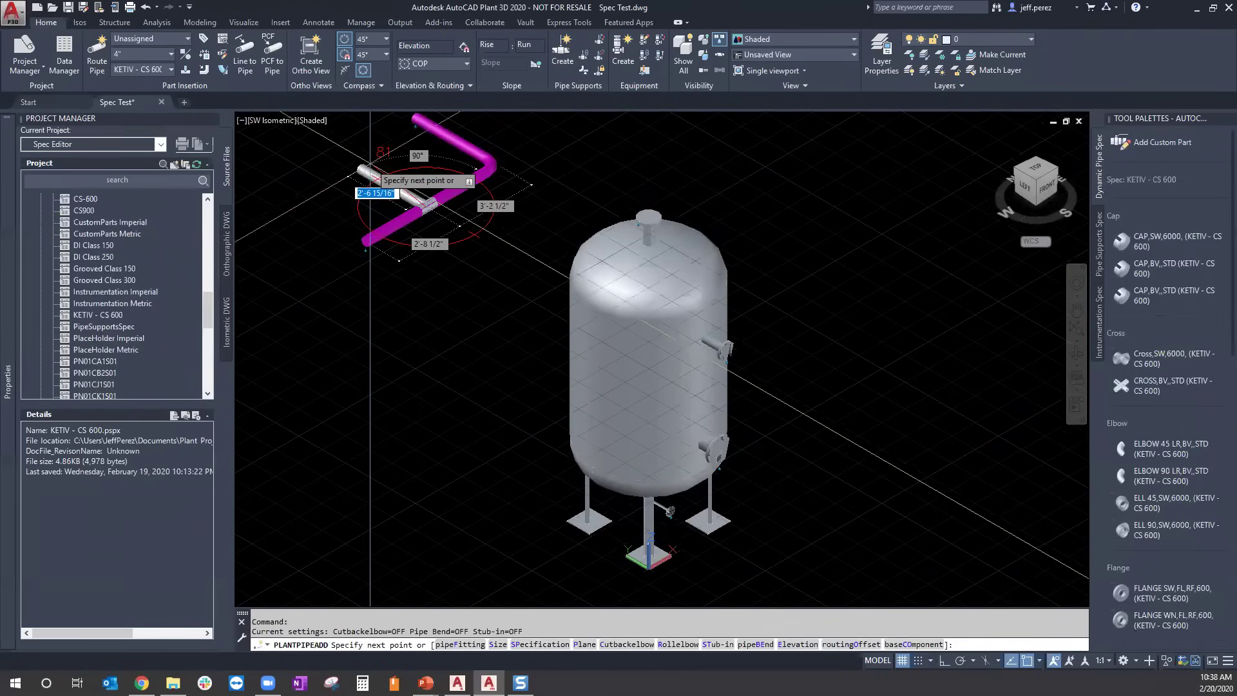
left_click(385, 154)
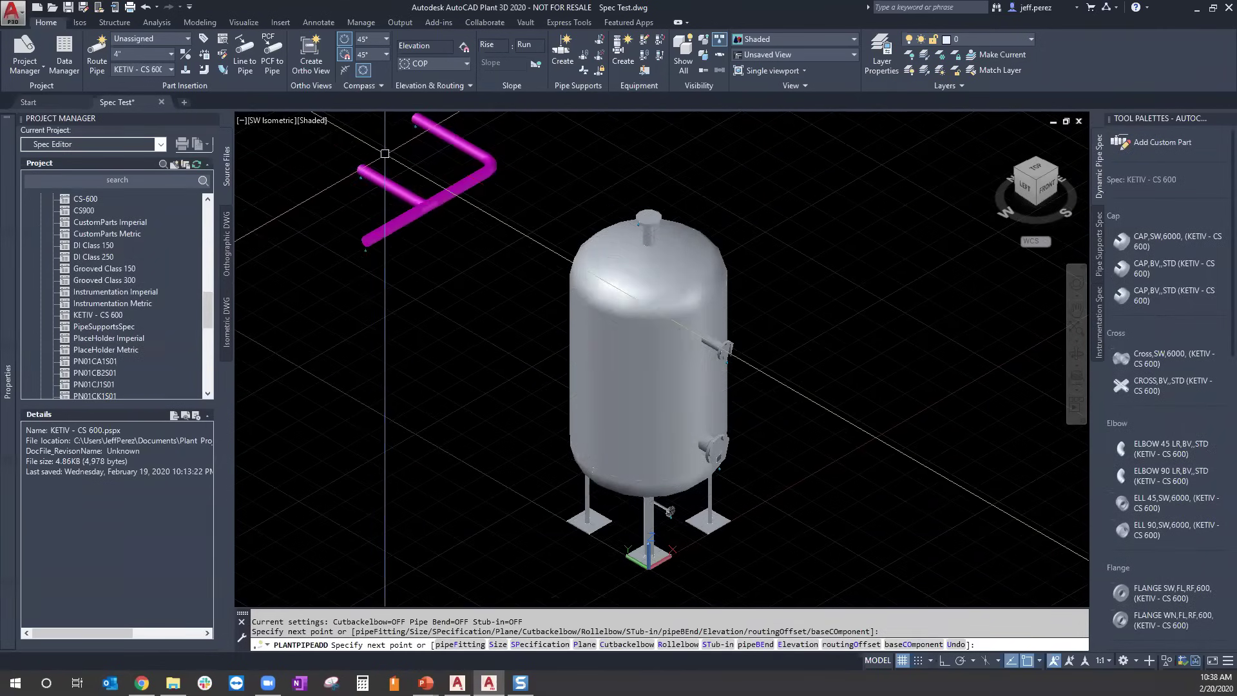
key("Escape")
Change the branch pipe to a smaller size in its properties and inspect the connection at the header.
left_click(370, 174)
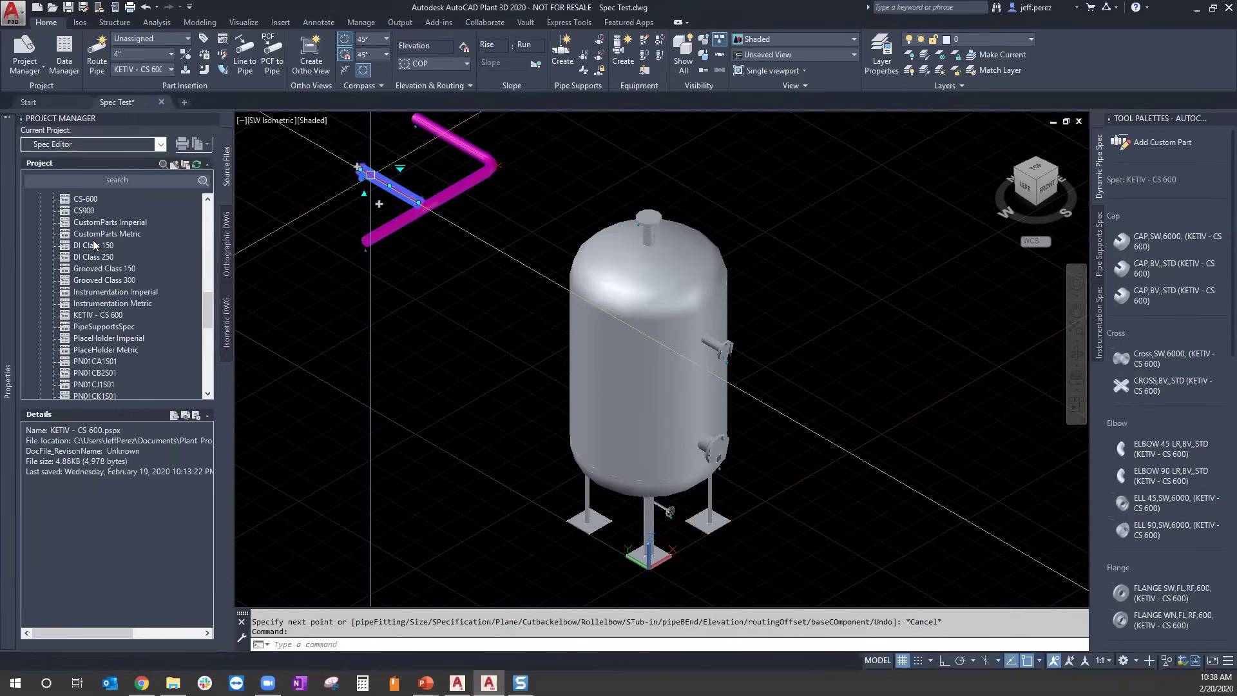
mouse_move(9, 227)
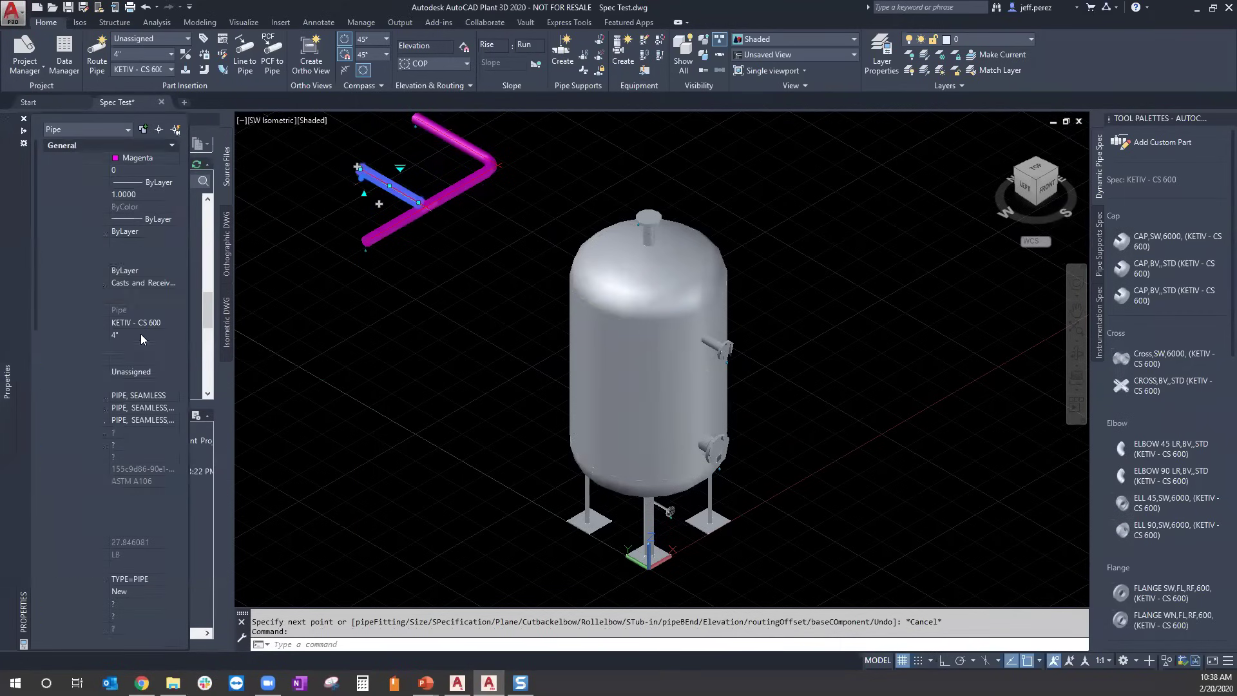
left_click(141, 334)
left_click(142, 348)
scroll(390, 209, "up", 8)
scroll(390, 209, "down", 5)
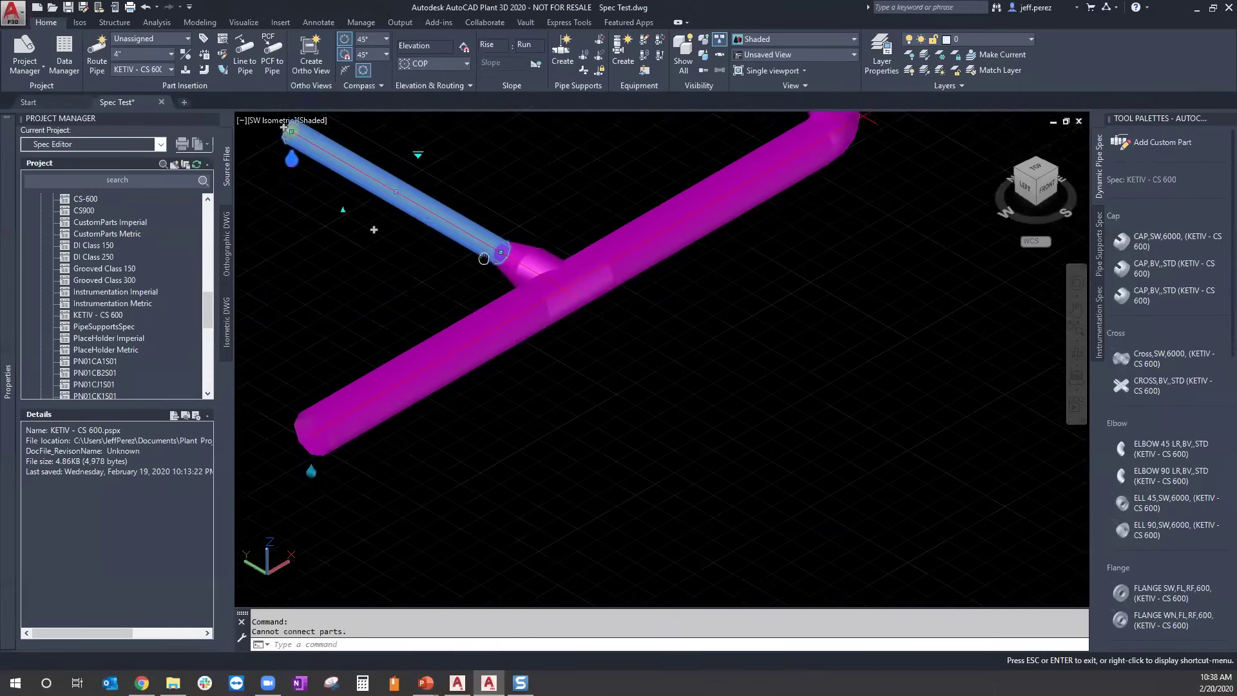
Deselect the branch pipe, switch to the Spec Editor and load the ASME Pipes and Fittings Catalog for catalog editing.
middle_click_drag(657, 278, 662, 339)
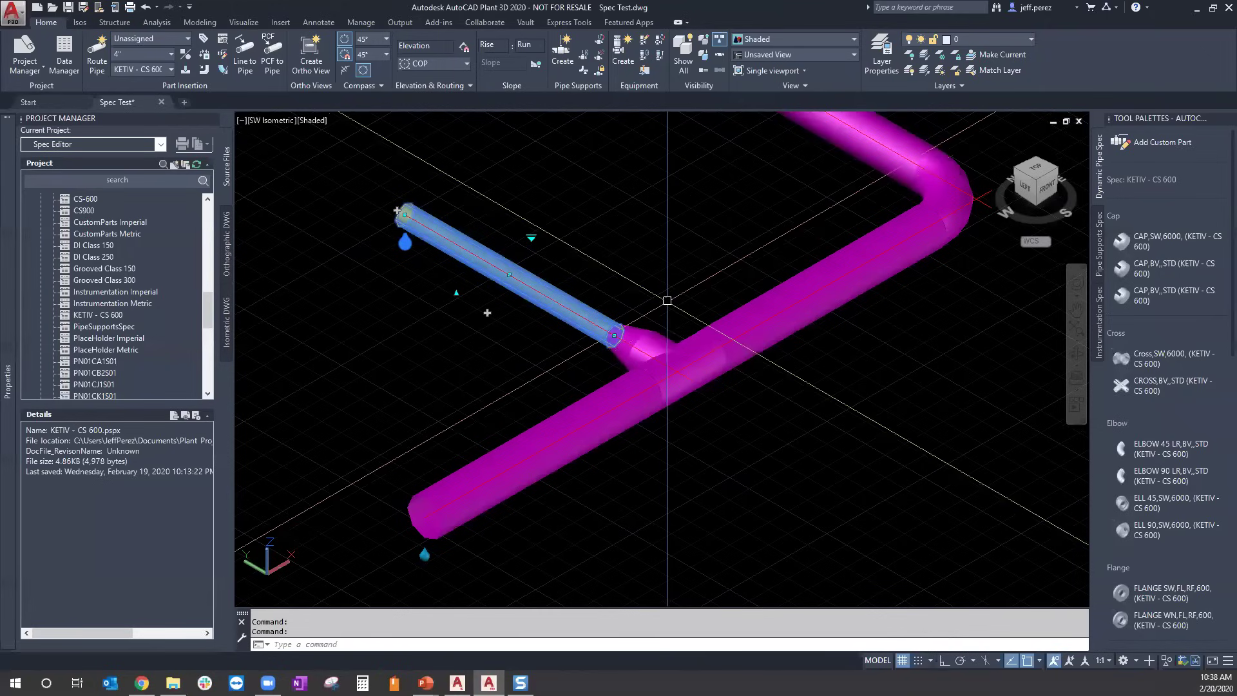
key("Escape")
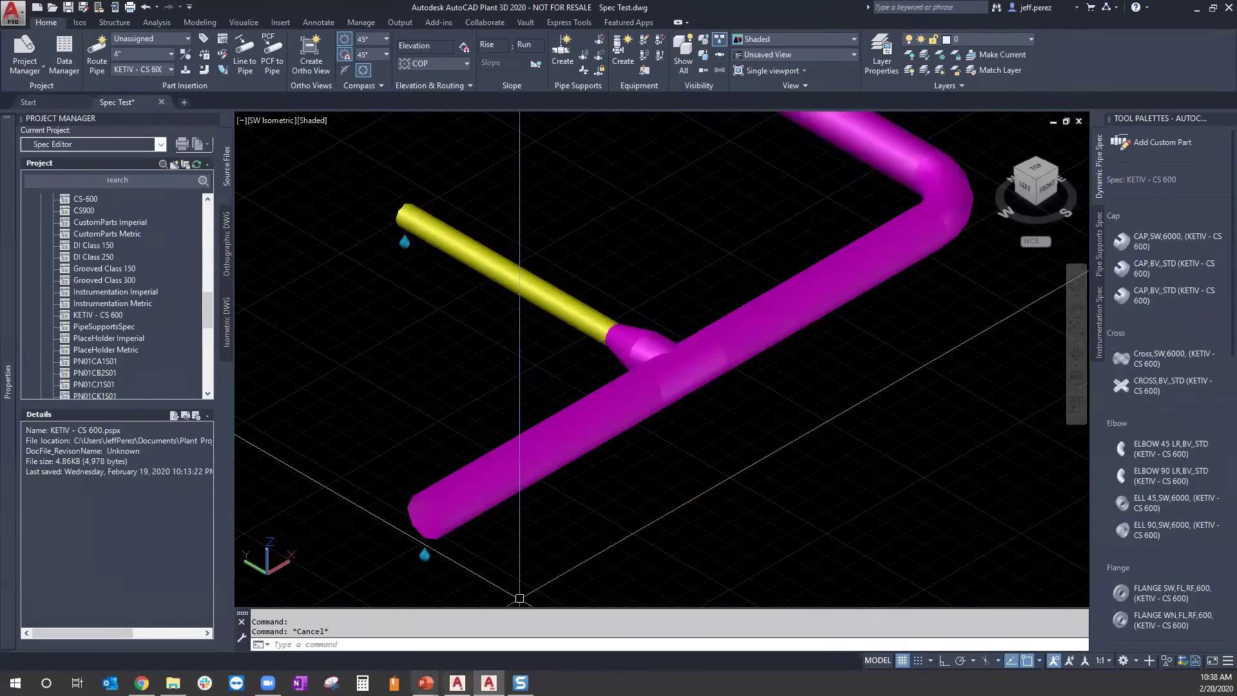
mouse_move(457, 683)
left_click(457, 628)
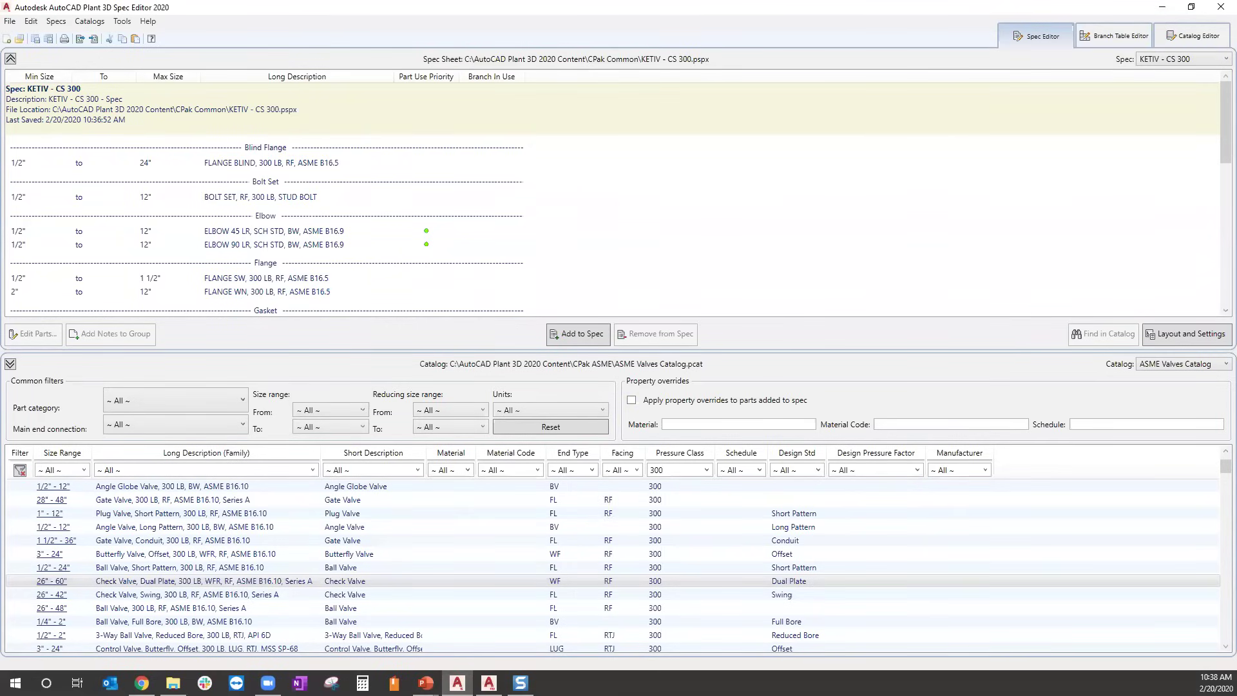
left_click(1192, 36)
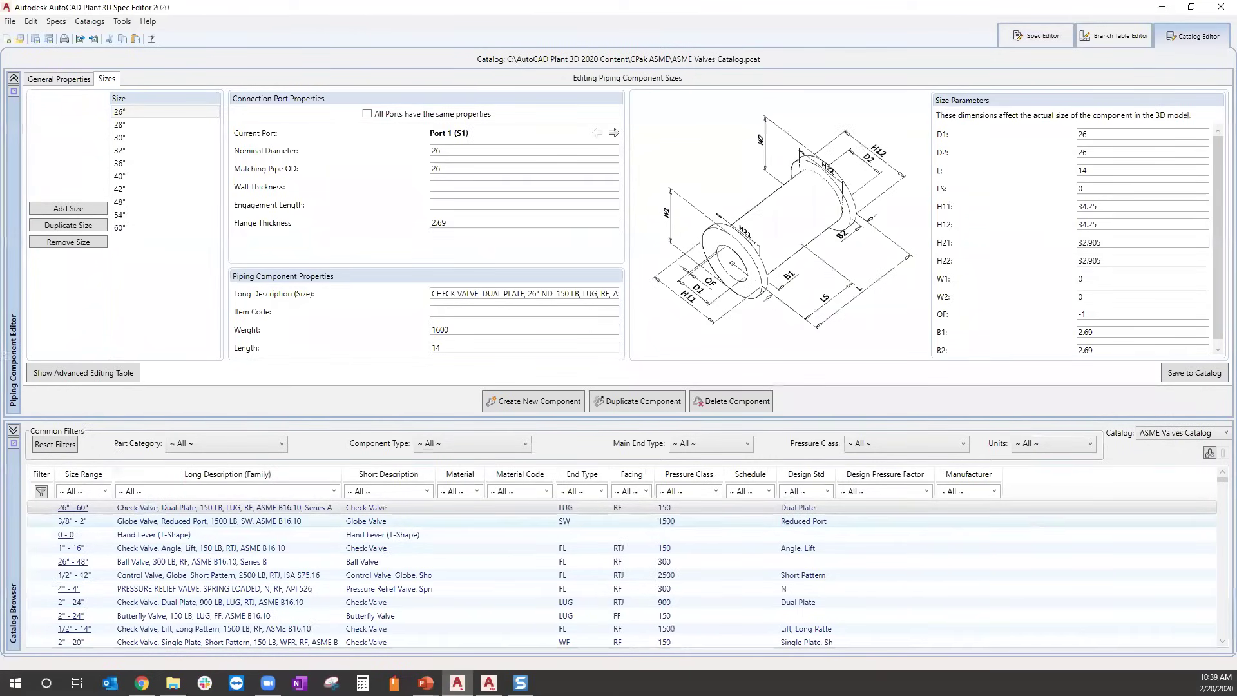
left_click(1185, 440)
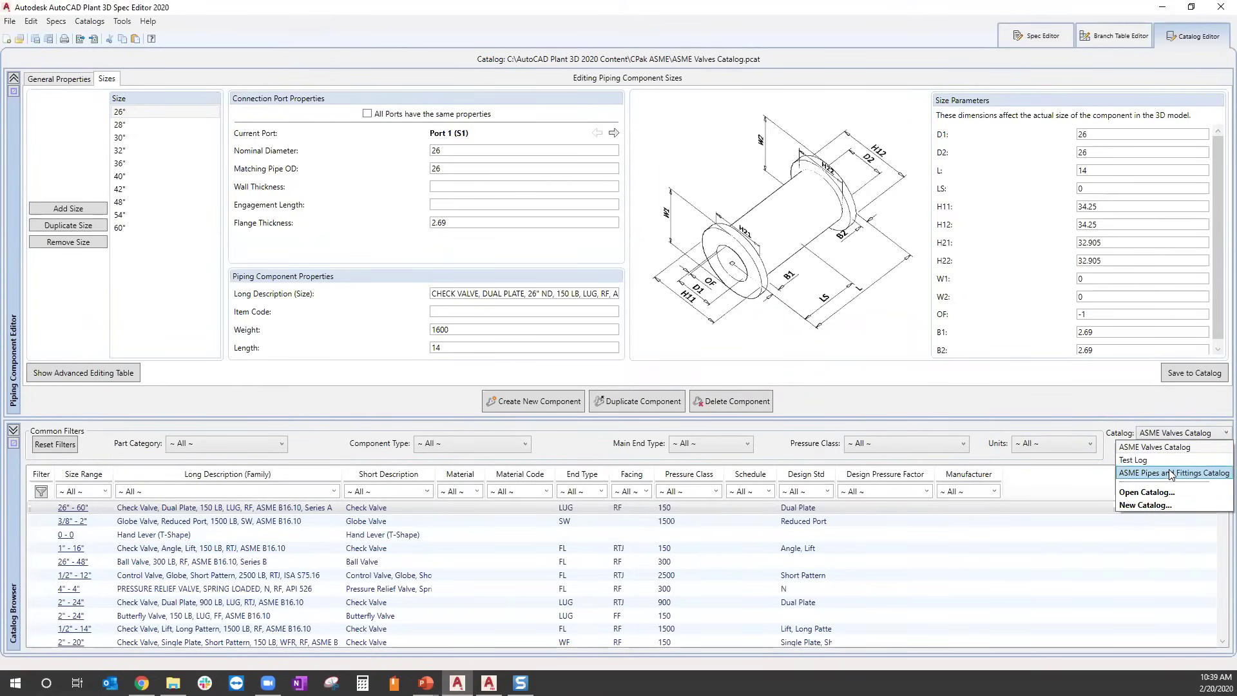
left_click(1170, 473)
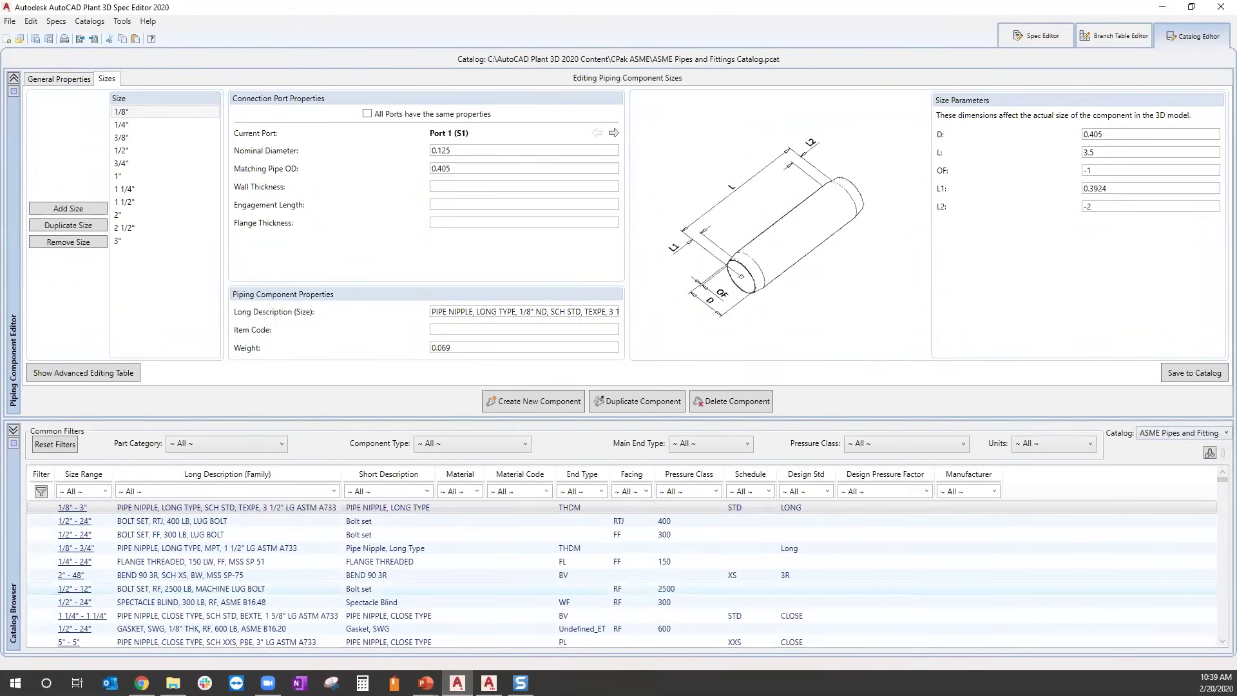
Check the AutoCAD Plant 3D 2020 Content folder in File Explorer, where the catalog folders are stored.
mouse_move(173, 683)
left_click(174, 628)
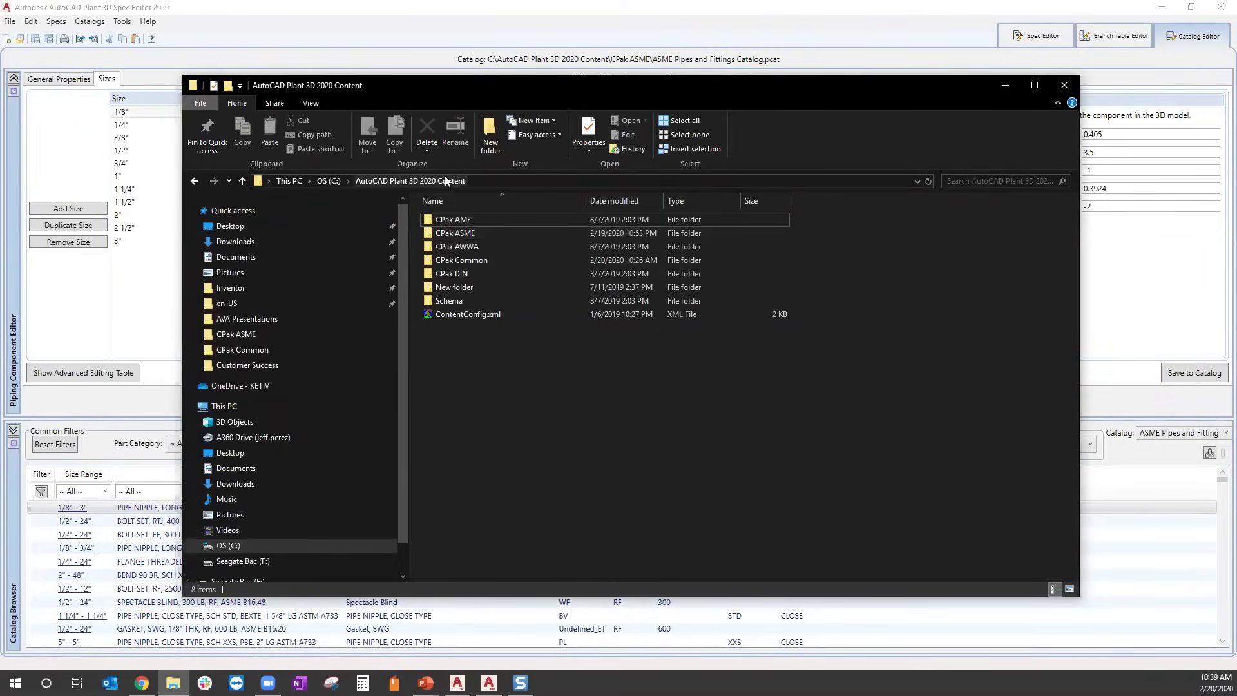
left_click(1006, 87)
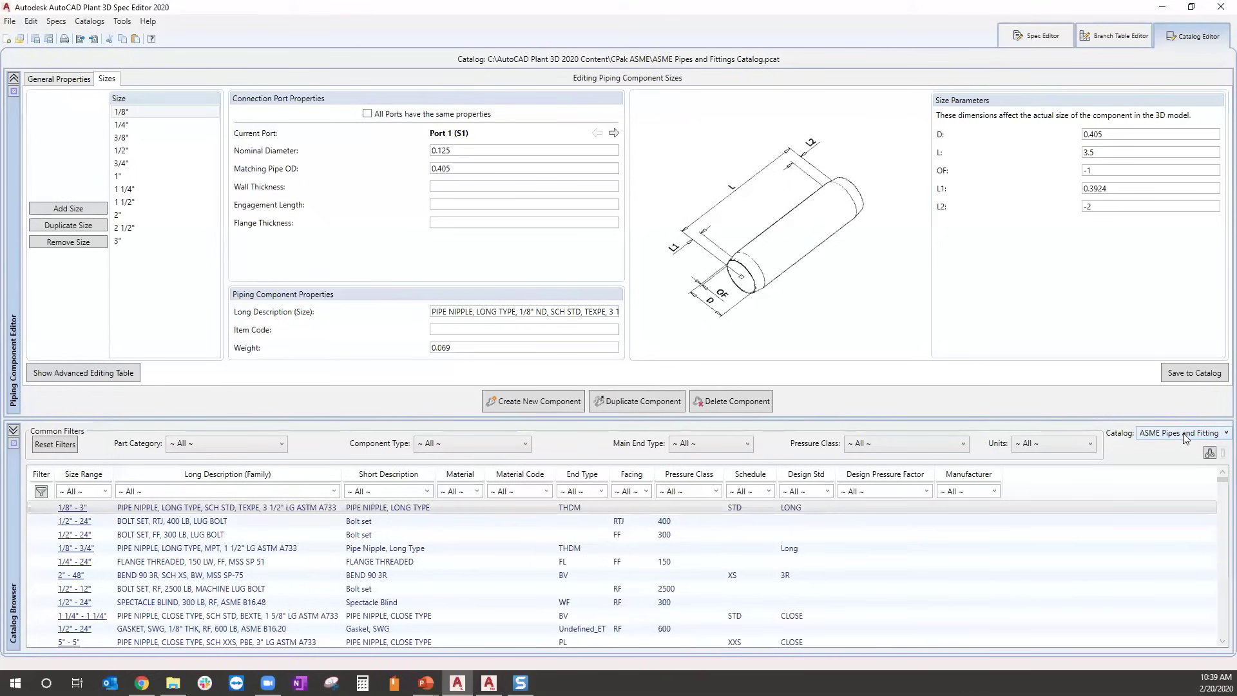
Start a new catalog using ASME Pipes and Fittings Catalog.pcat from the CPak ASME folder as its source.
left_click(1186, 436)
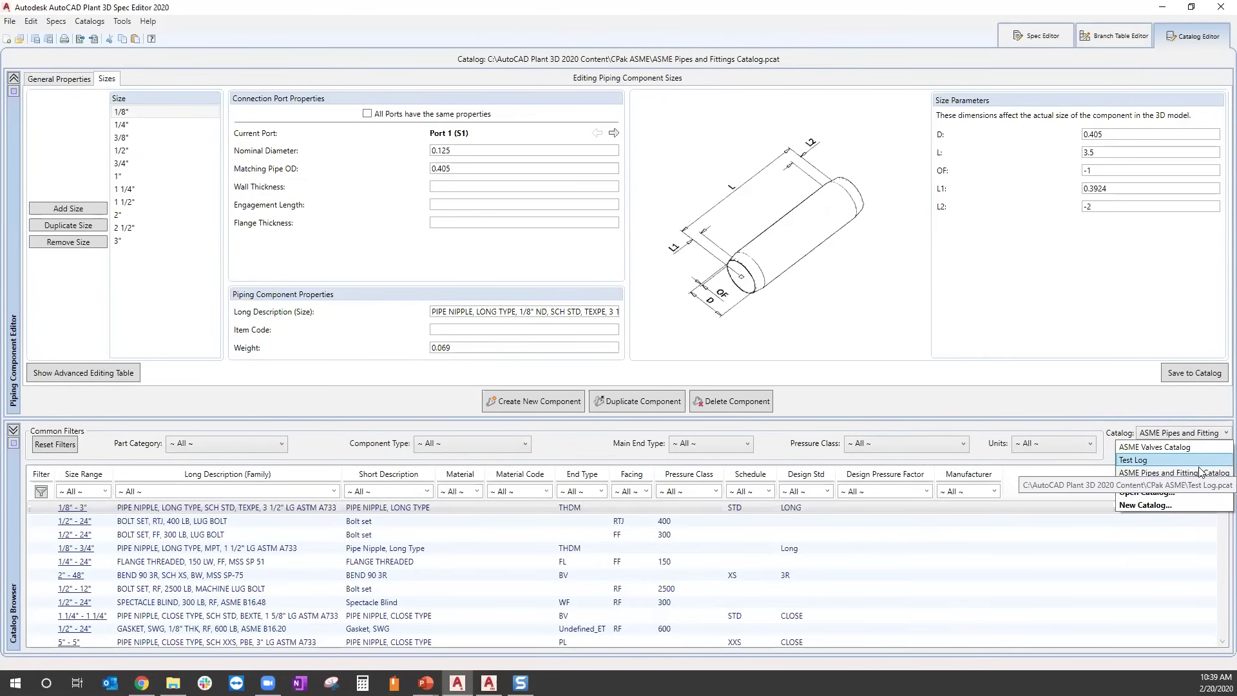
left_click(1150, 505)
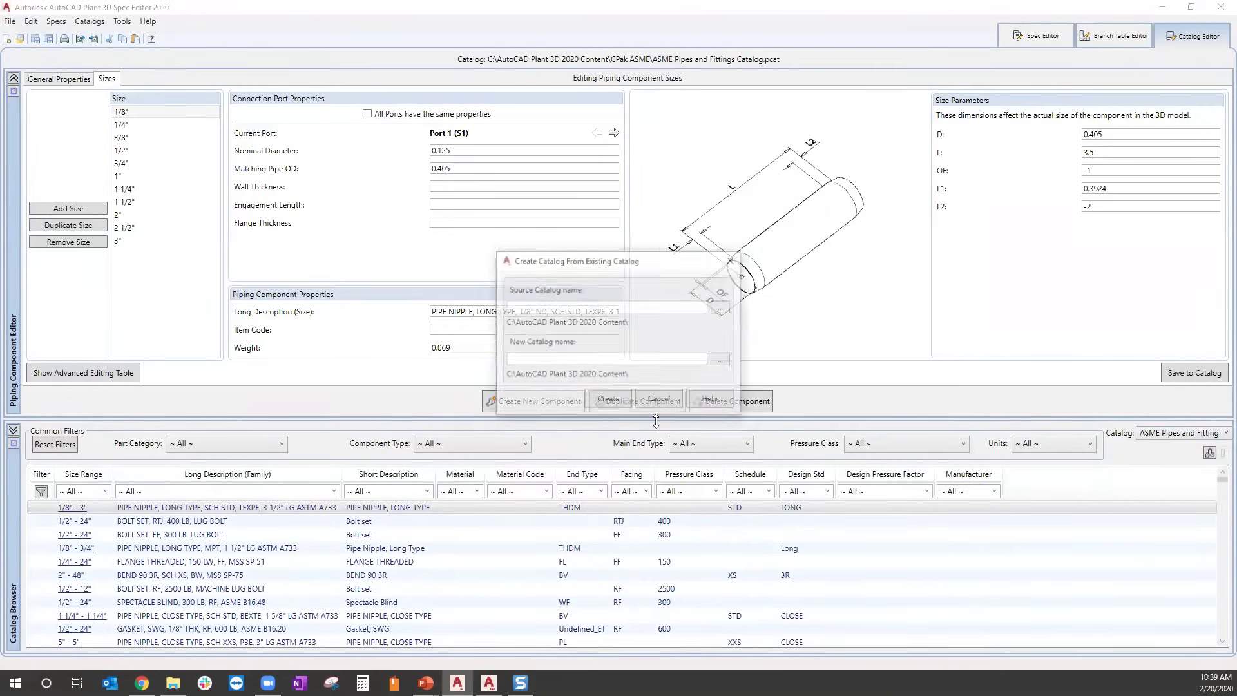
left_click(648, 307)
type("tes")
key("BackSpace")
key("BackSpace")
key("BackSpace")
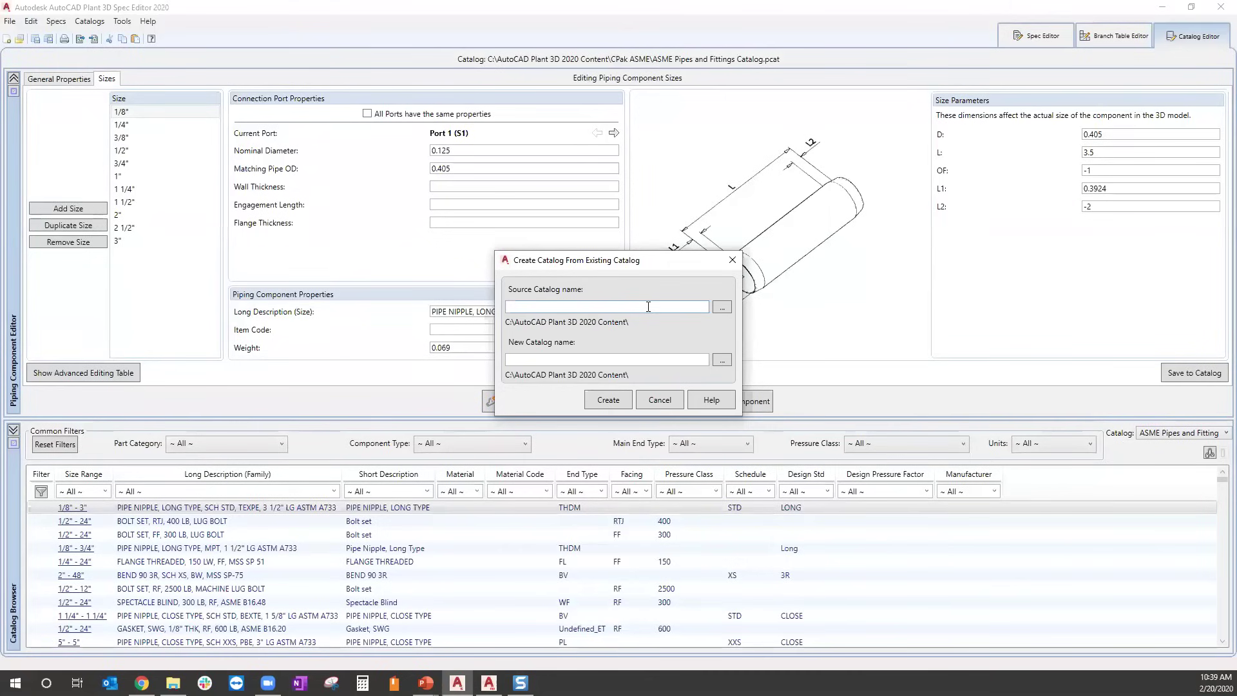
left_click(721, 307)
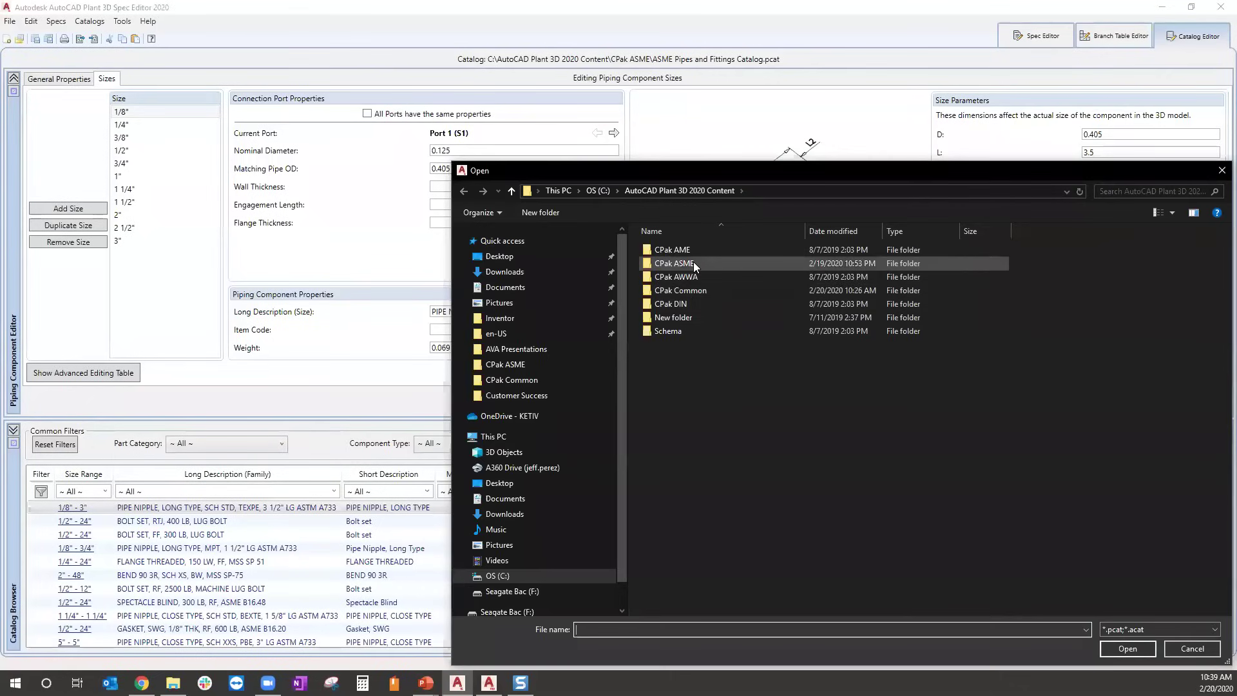
left_click(741, 307)
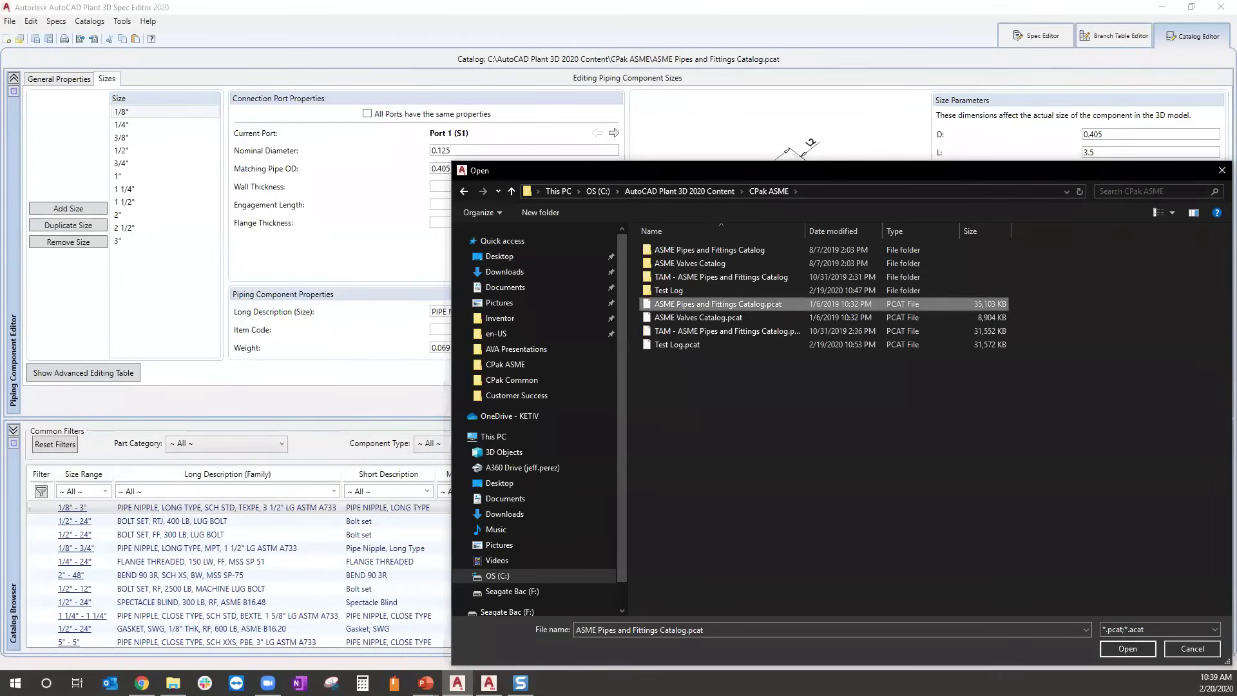
left_click(1128, 648)
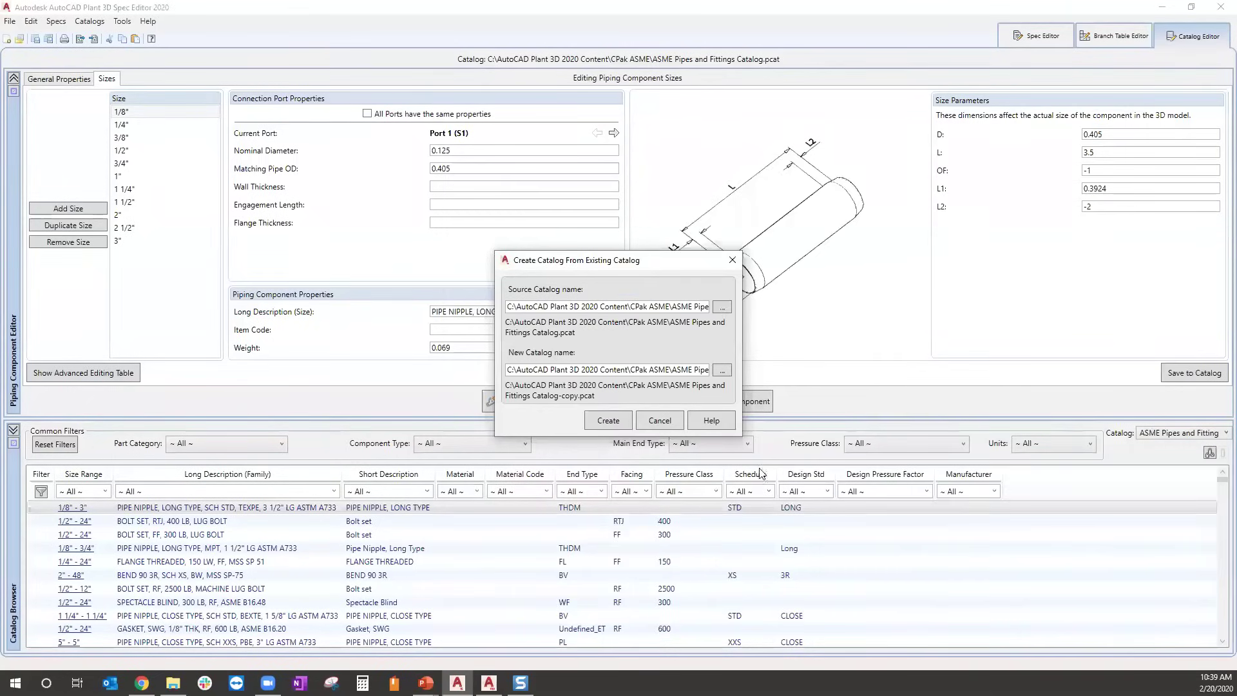
Name the new catalog KETIV Pipes and Fittings Catalog.pcat in the CPak ASME folder and create it.
left_click_drag(617, 366, 826, 380)
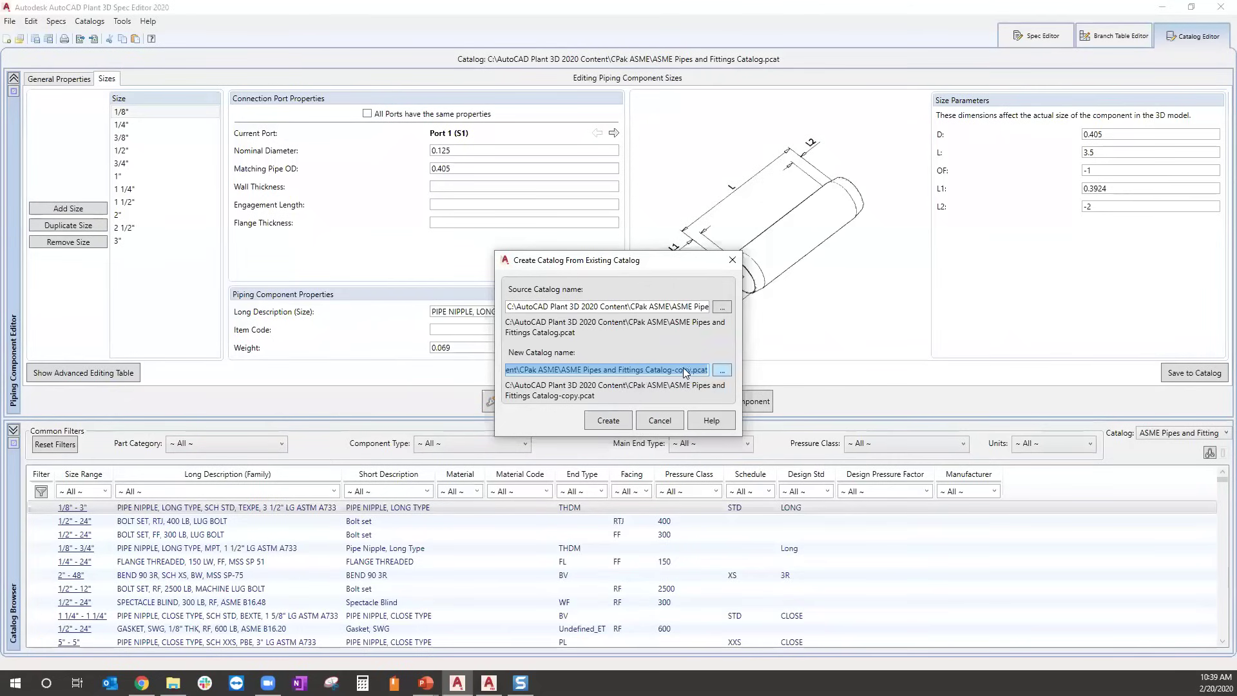
left_click(656, 369)
mouse_move(562, 369)
left_mouse_down()
mouse_move(603, 369)
mouse_move(585, 374)
left_mouse_up()
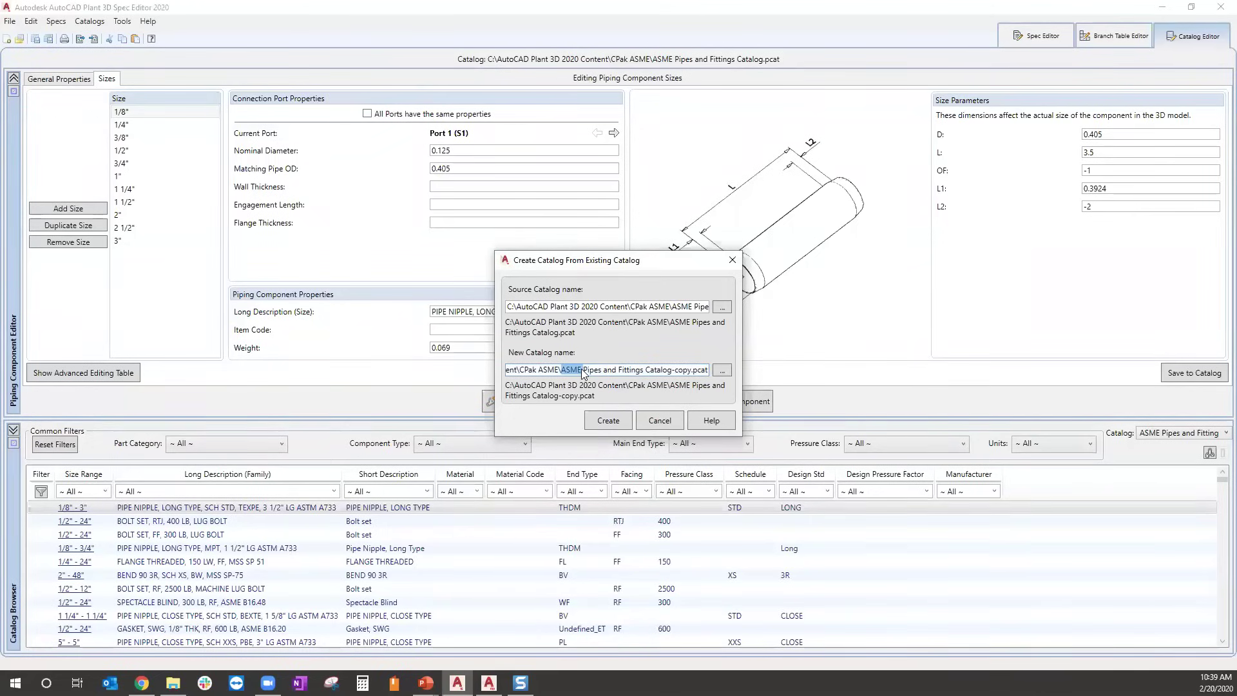
key("BackSpace")
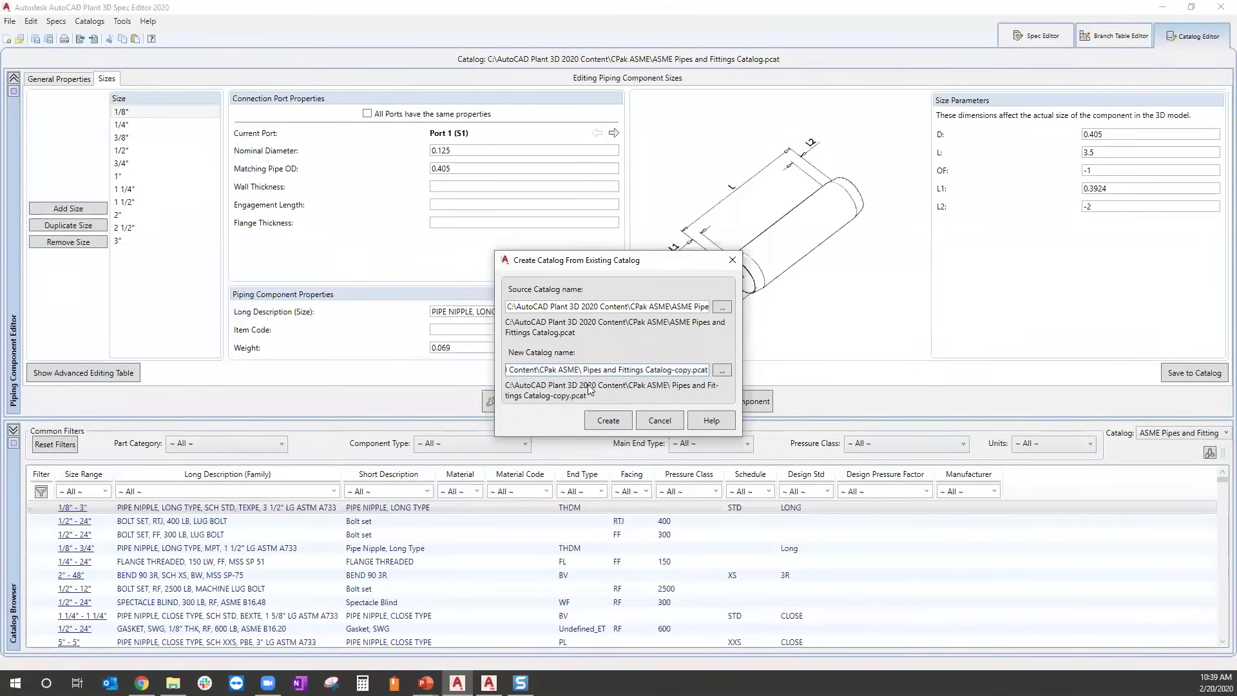
type("KETIV")
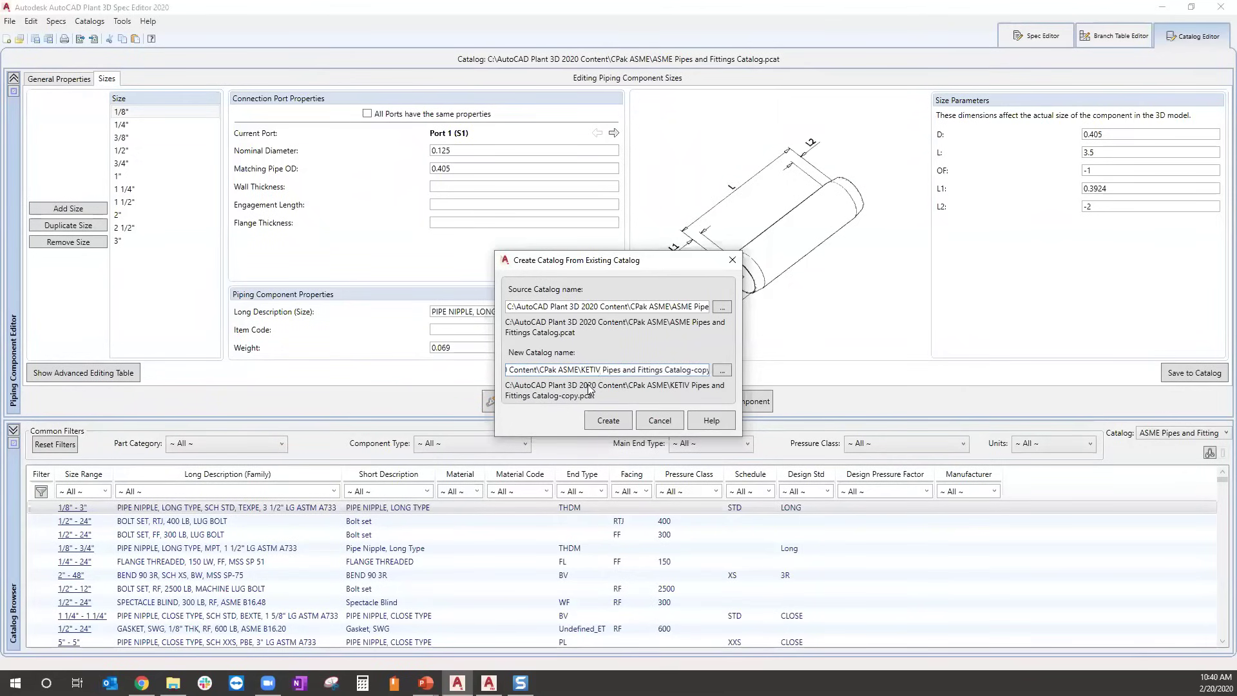
key("Delete")
key("Delete")
key("Delete")
key("Delete")
key("Delete")
left_click(621, 420)
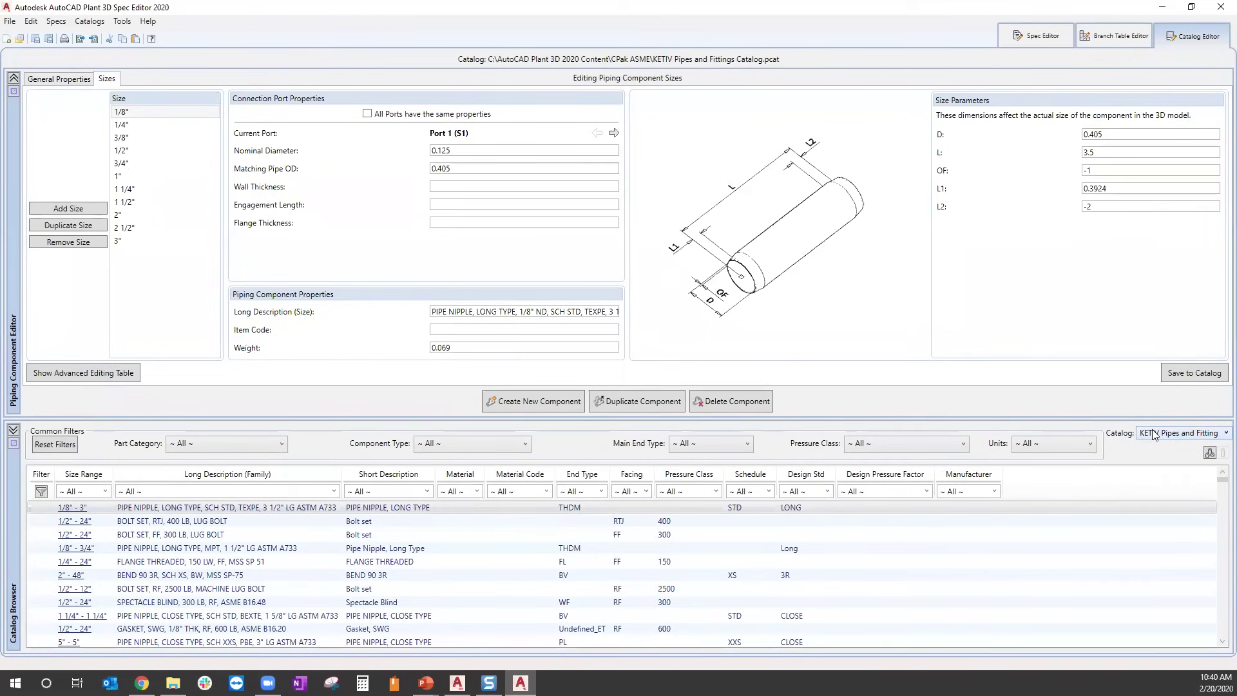
Filter the KETIV Pipes and Fittings Catalog to the short description FLANGE WN and pressure class 300.
left_click(1188, 434)
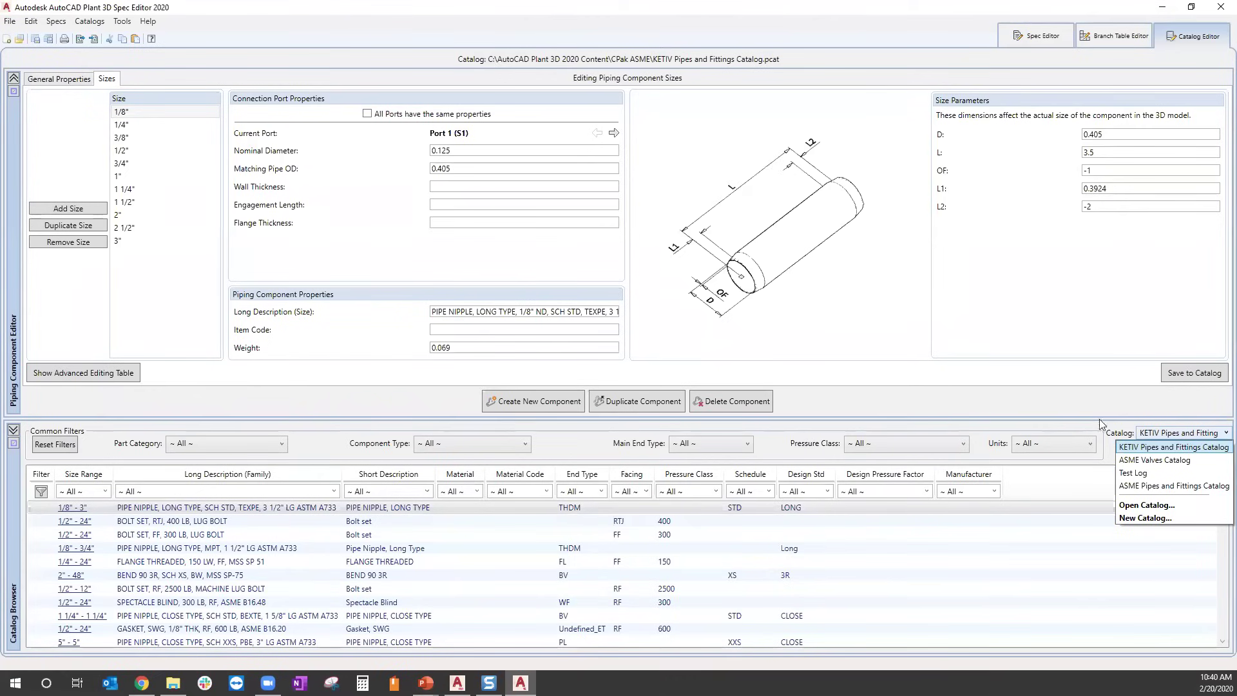
left_click(1199, 453)
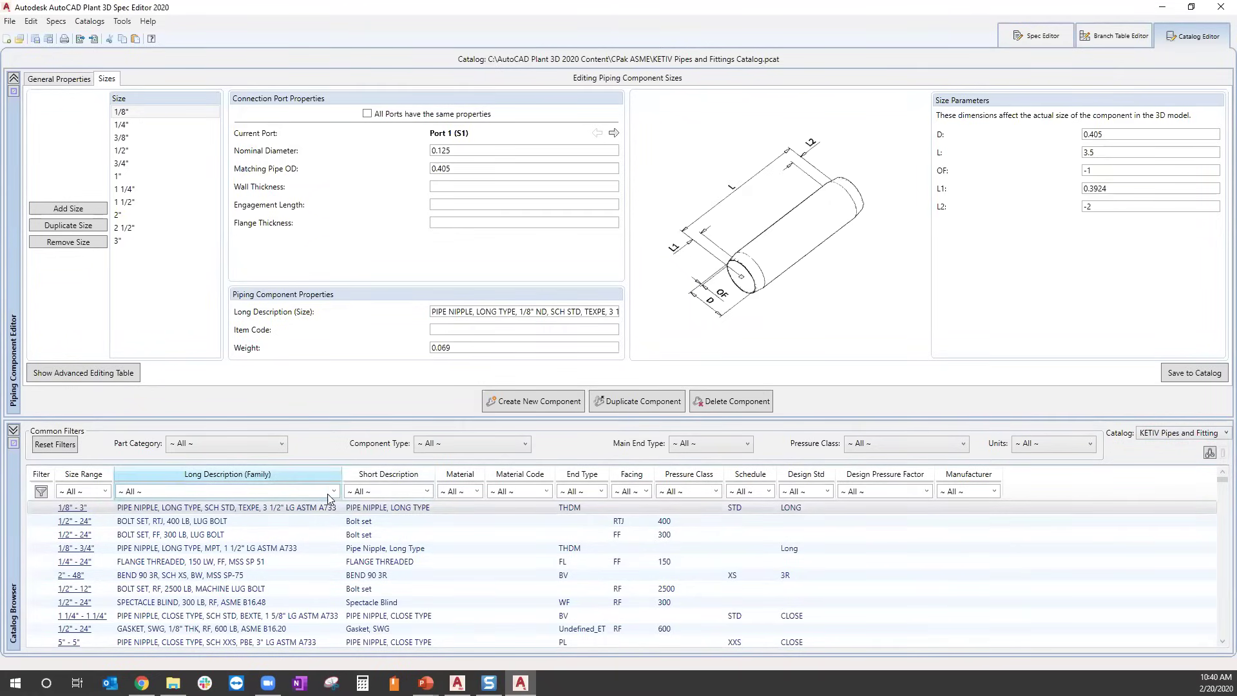
left_click(425, 493)
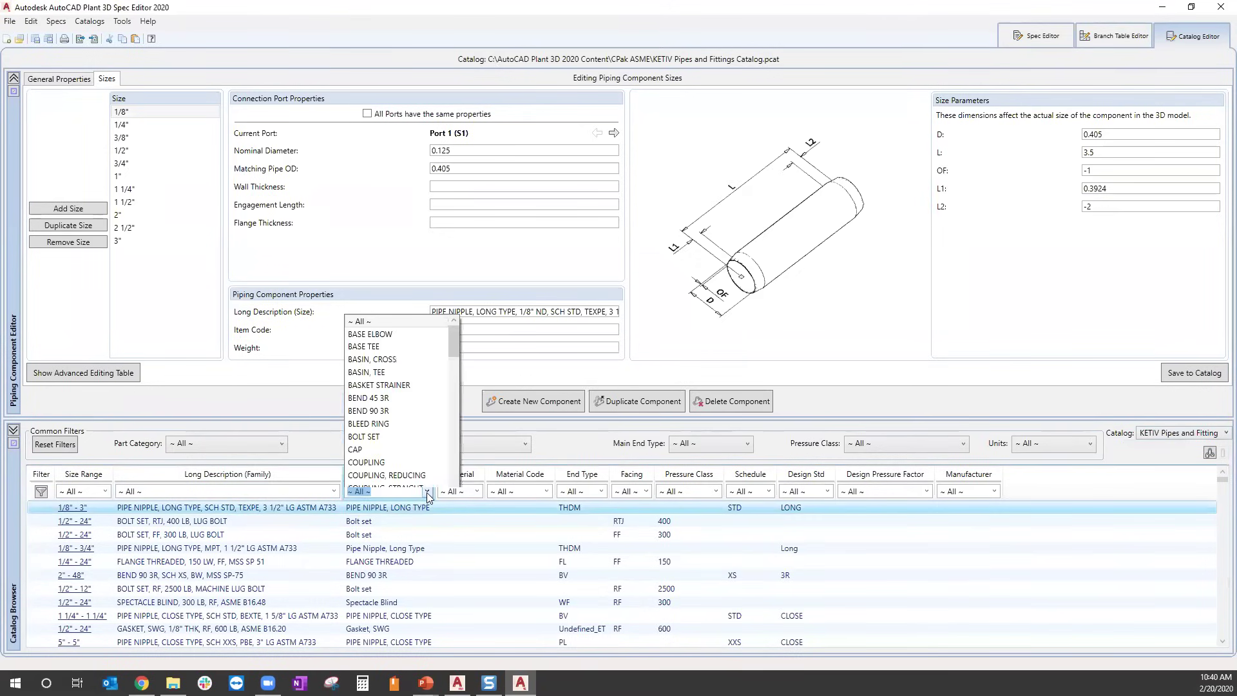
scroll(396, 386, "down", 3)
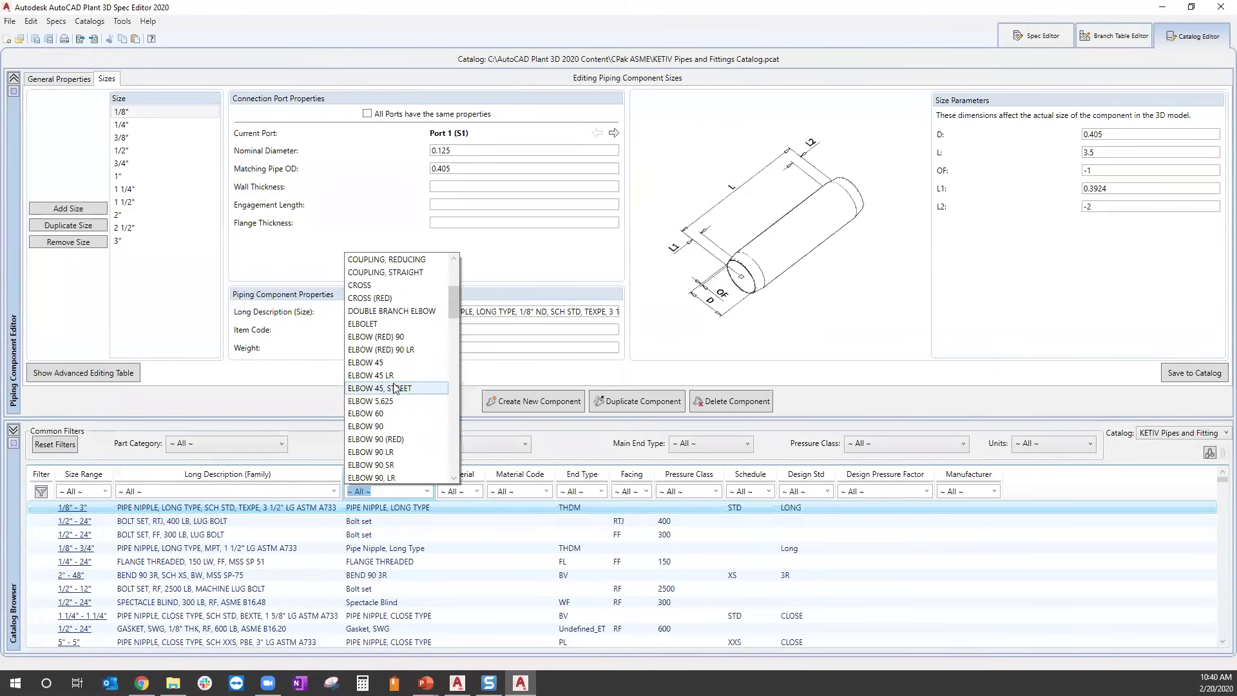
scroll(400, 315, "down", 1)
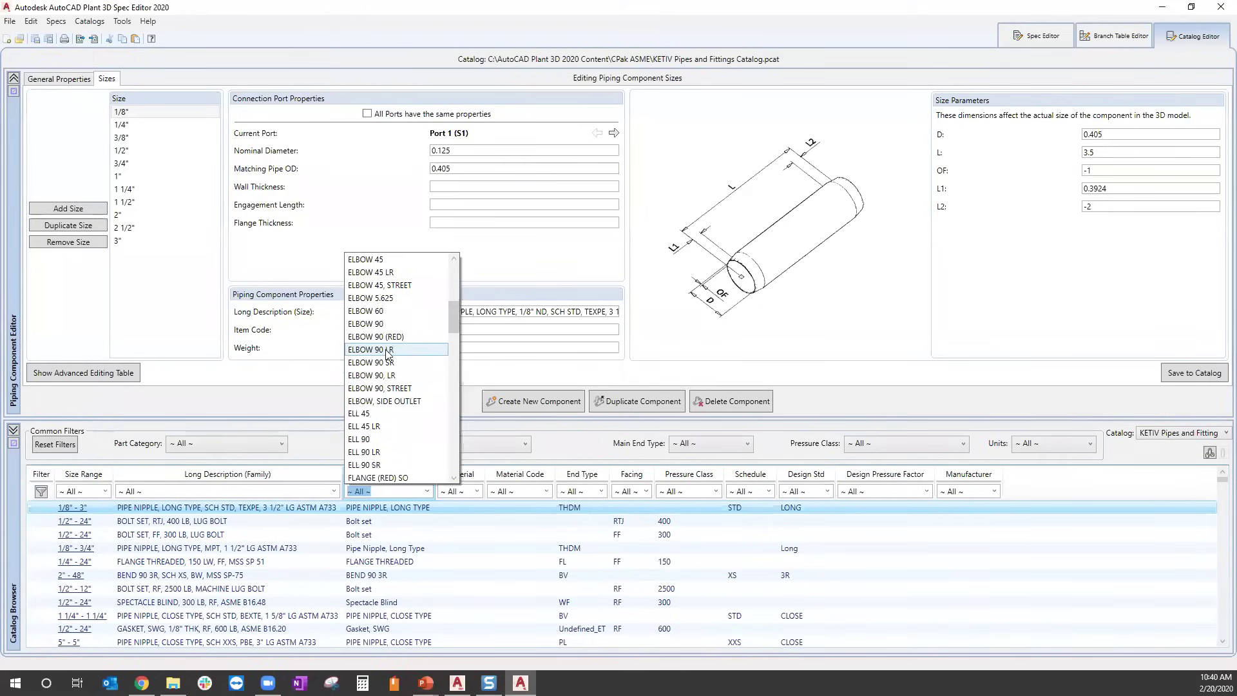
scroll(390, 406, "down", 2)
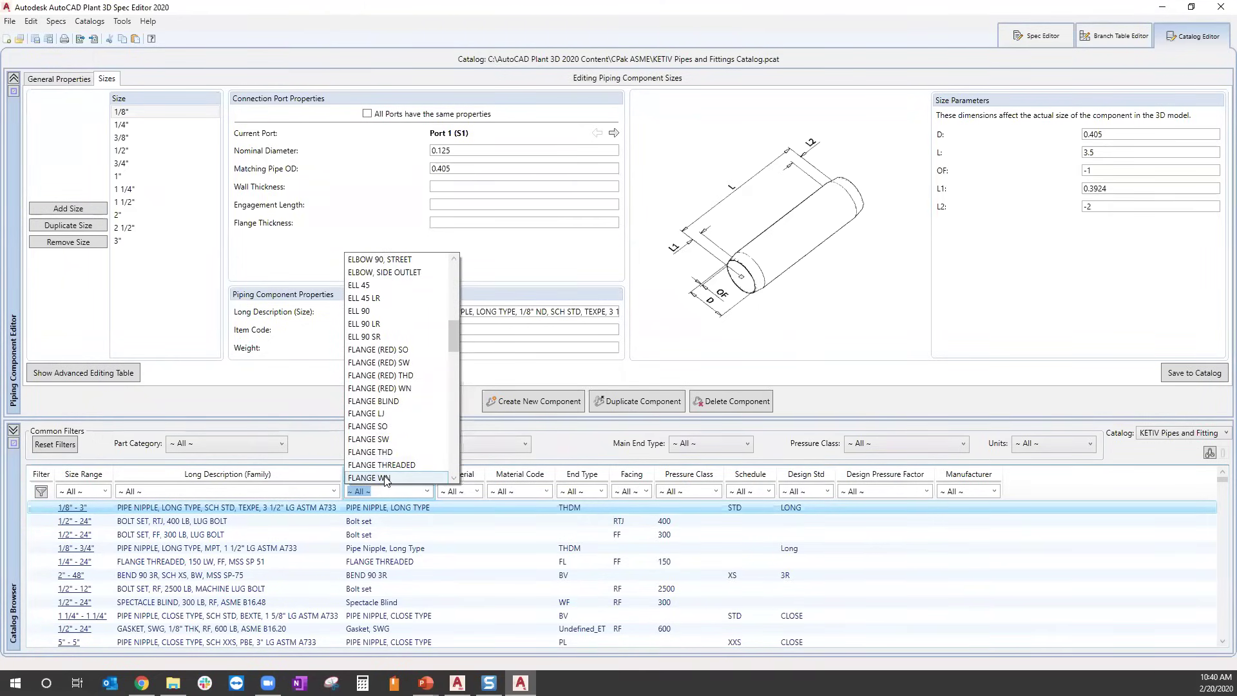
left_click(385, 478)
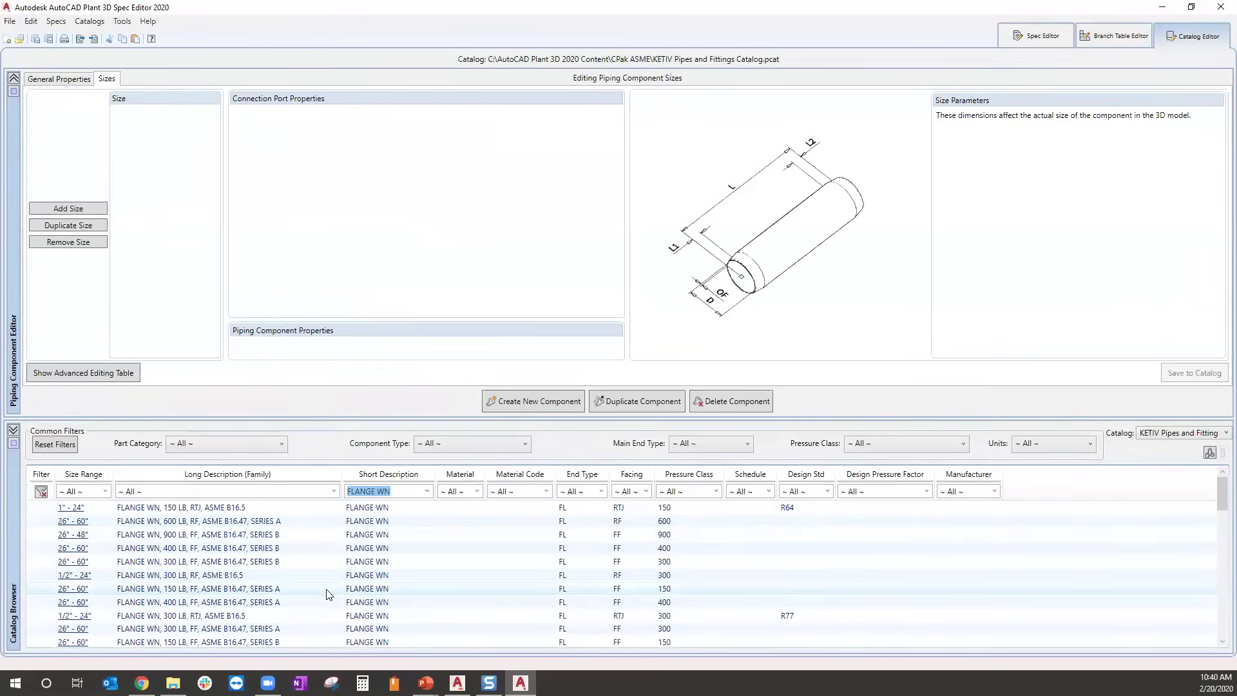
left_click(715, 492)
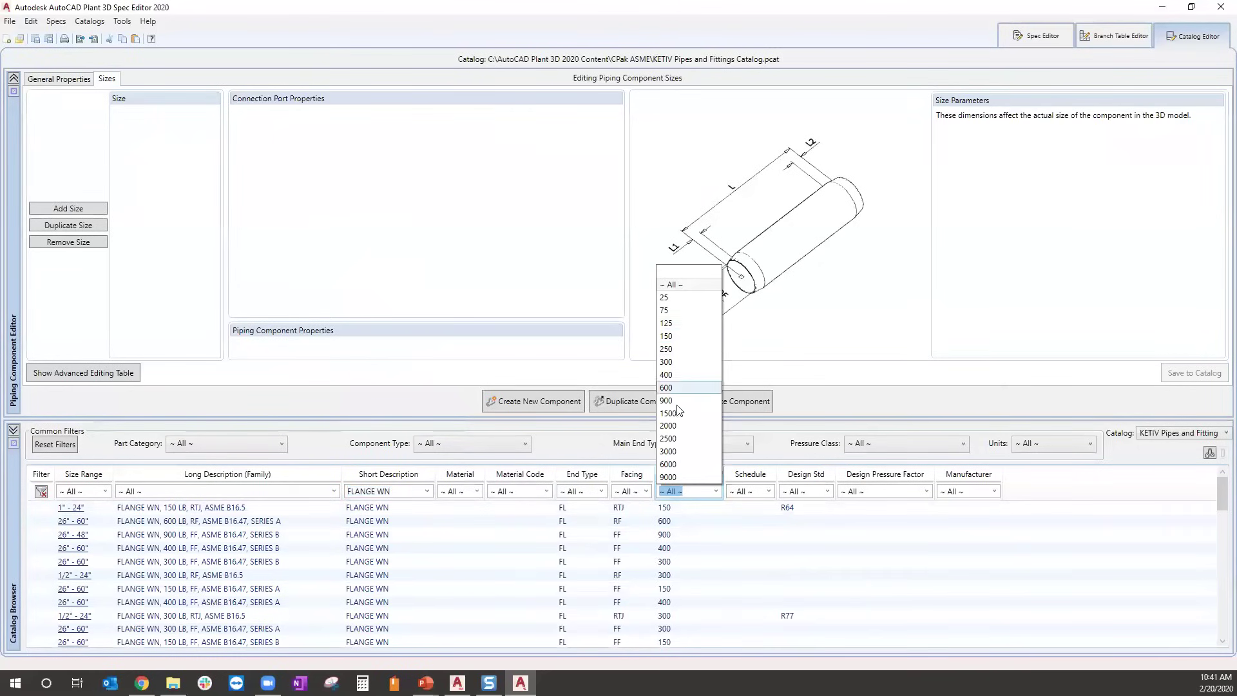
left_click(667, 362)
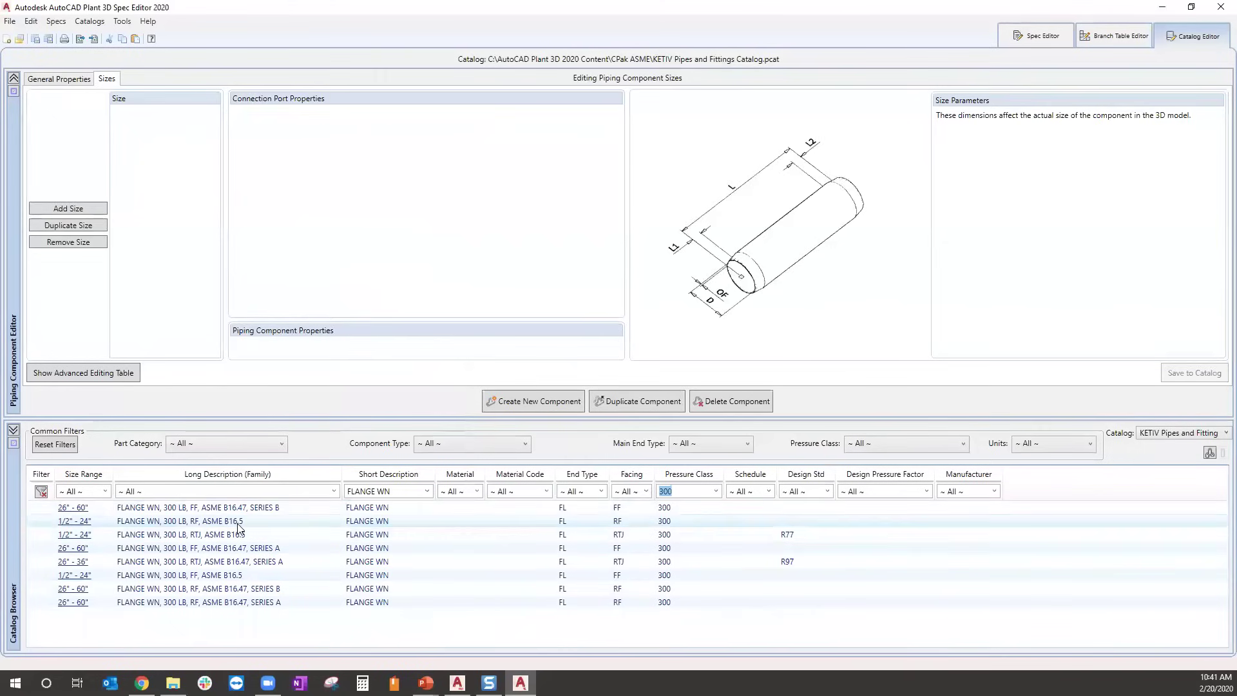
Duplicate the FLANGE WN, 300 LB, RF, ASME B16.5 family as FLANGE RFWN, 300 LB, ASME B16.5 and select the copy.
left_click(160, 521)
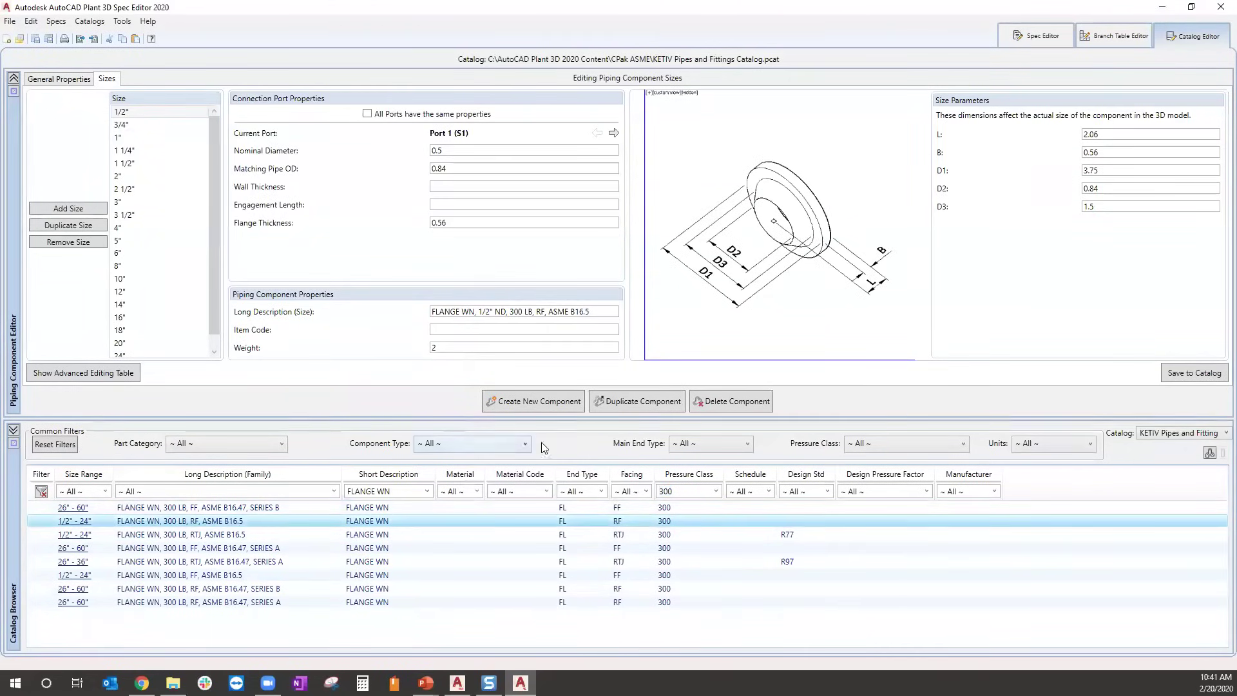
left_click(628, 413)
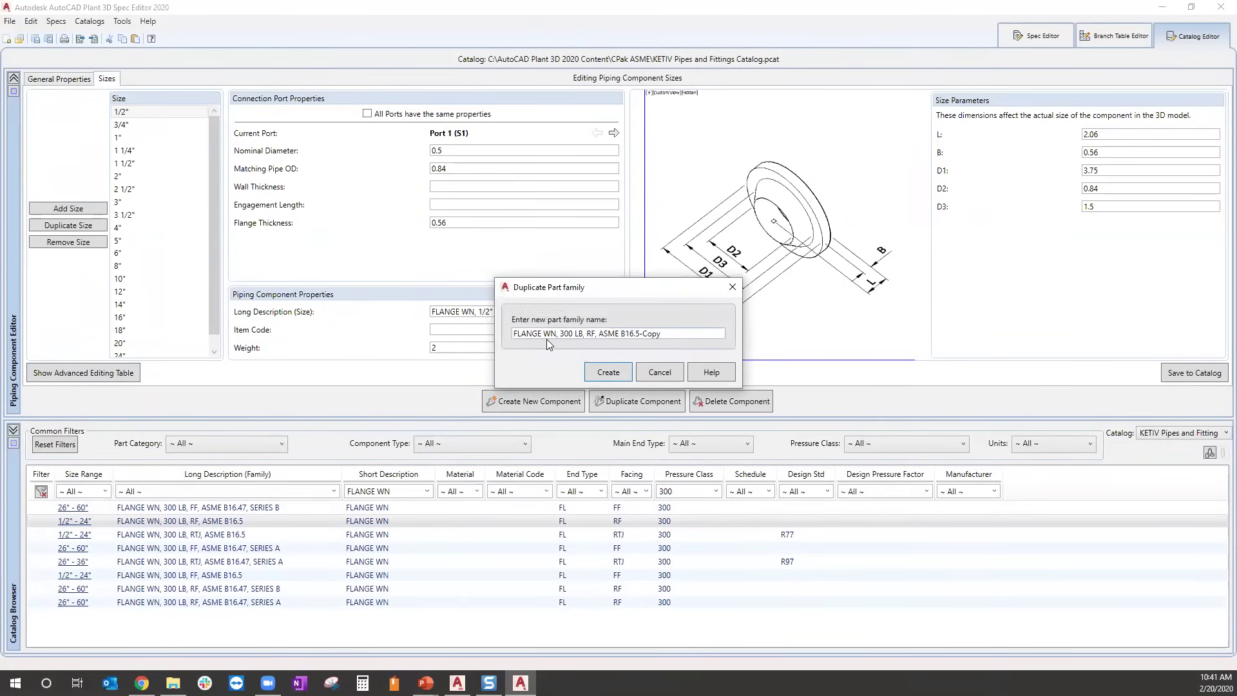
type("RF")
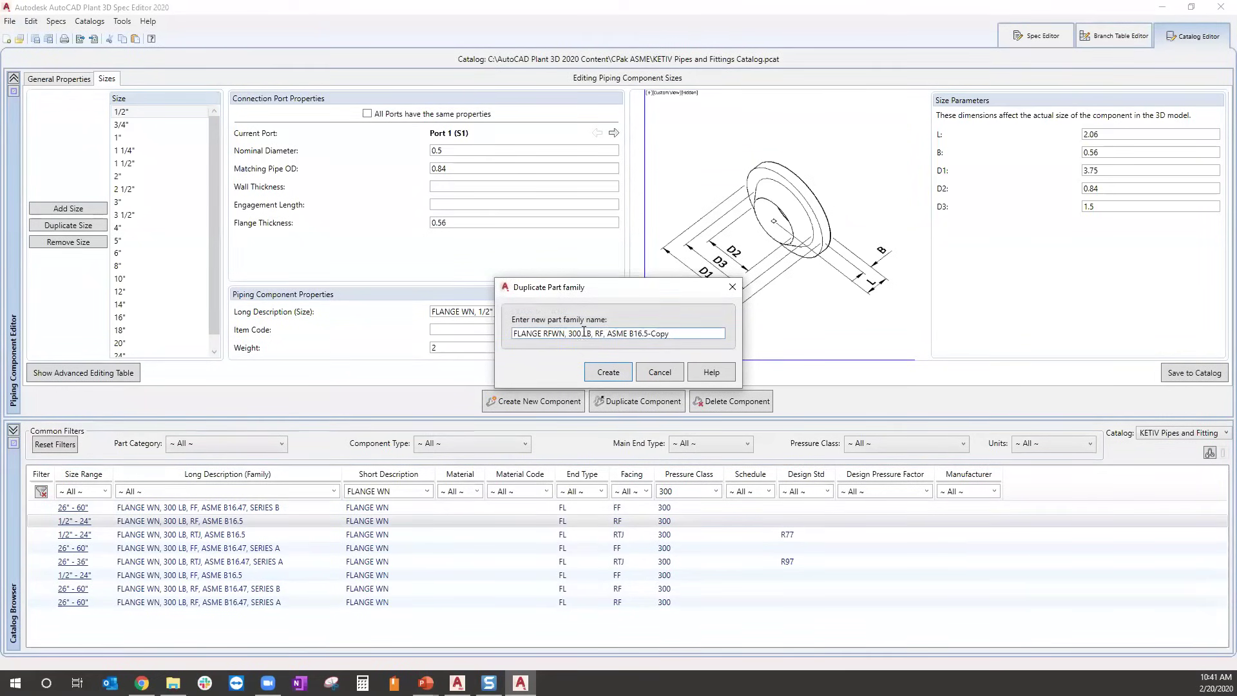
left_click_drag(648, 333, 742, 341)
key("BackSpace")
left_click(603, 333)
key("BackSpace")
key("BackSpace")
type(",")
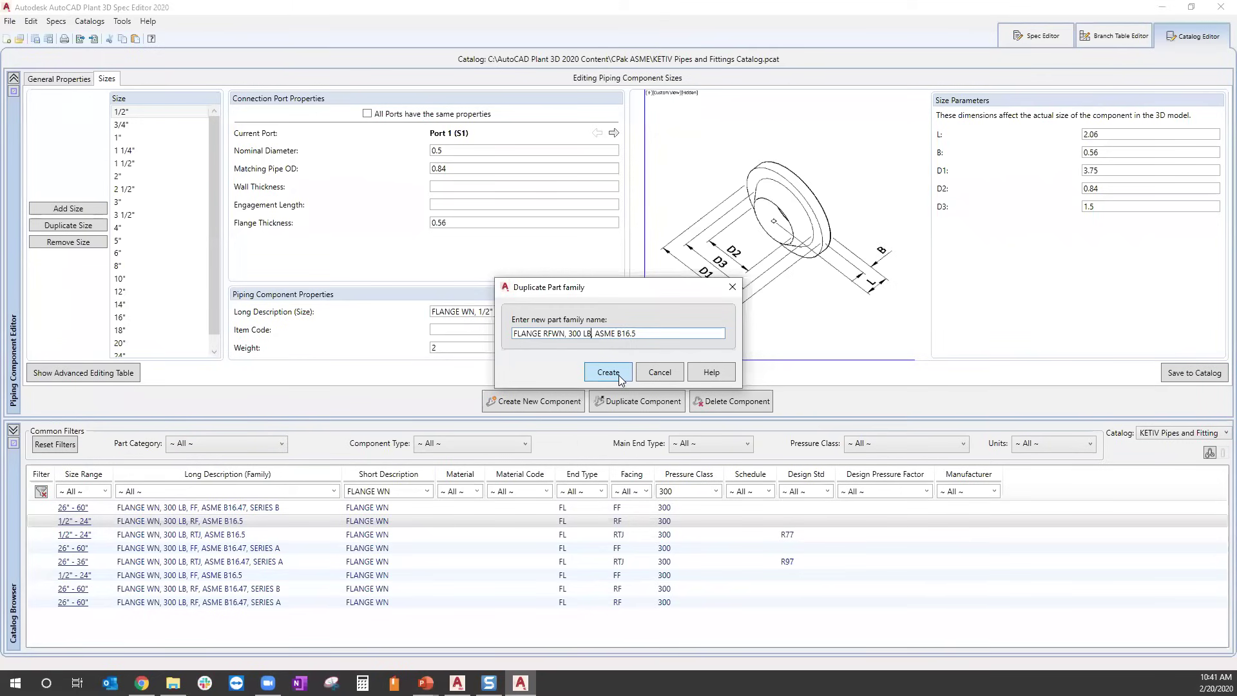
left_click(619, 374)
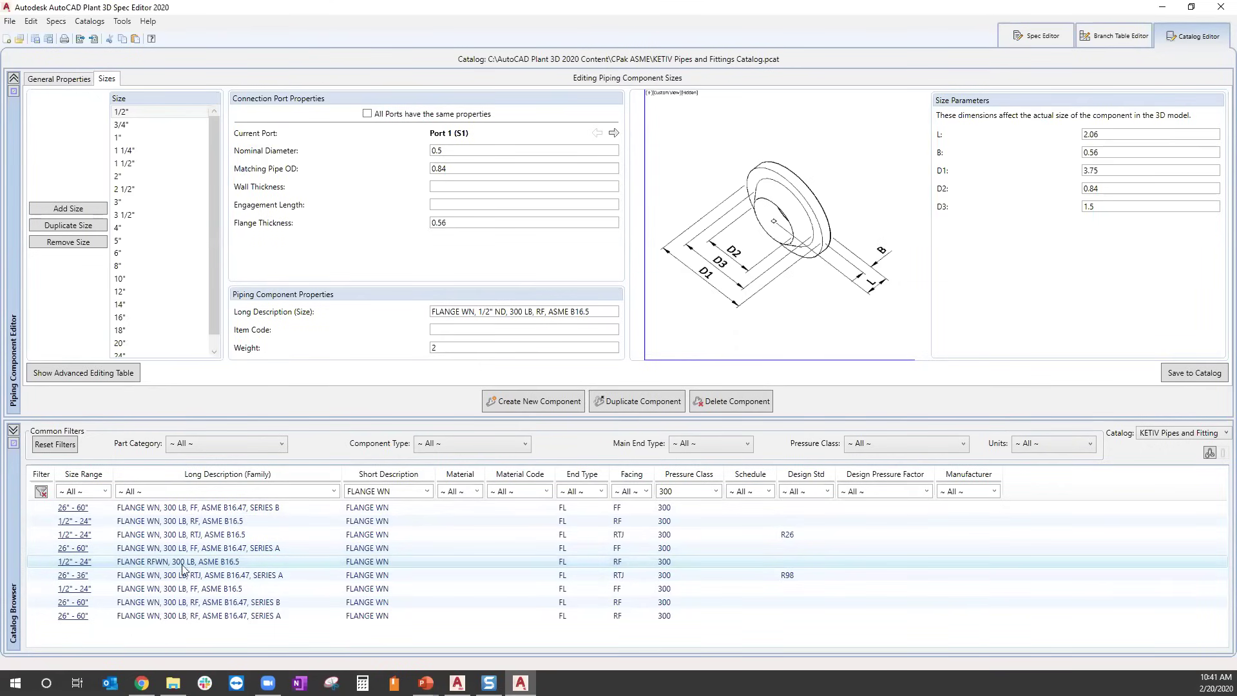
left_click(252, 602)
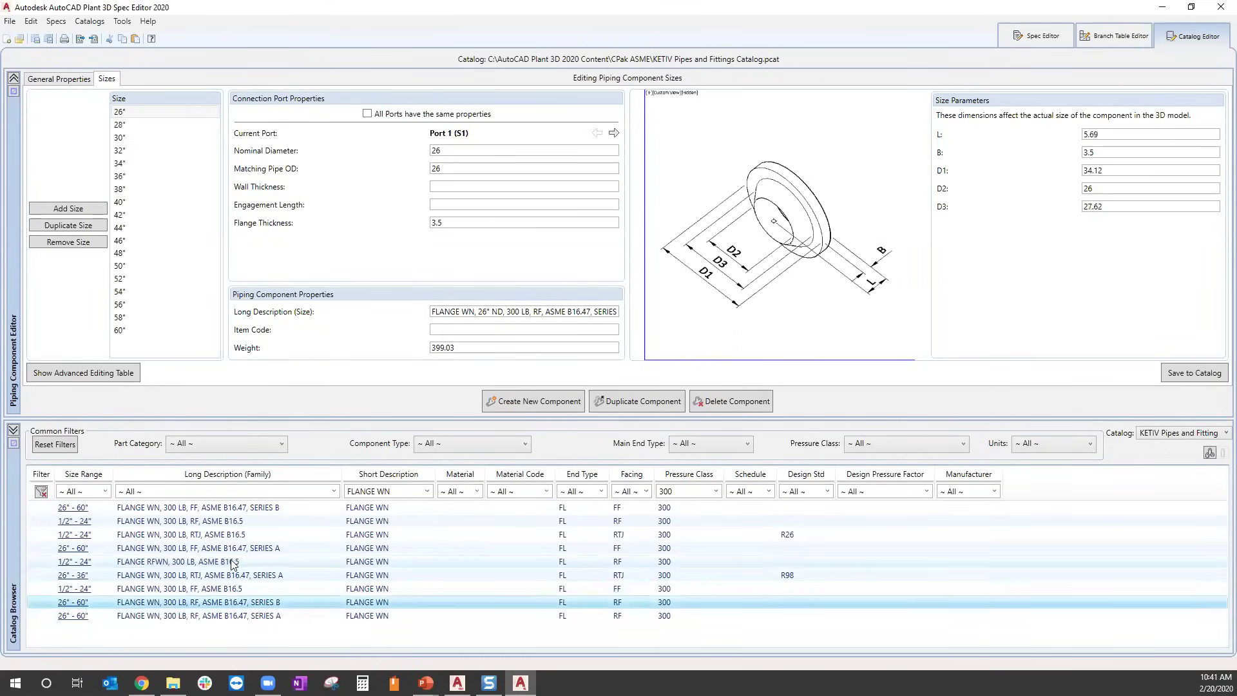
left_click(233, 562)
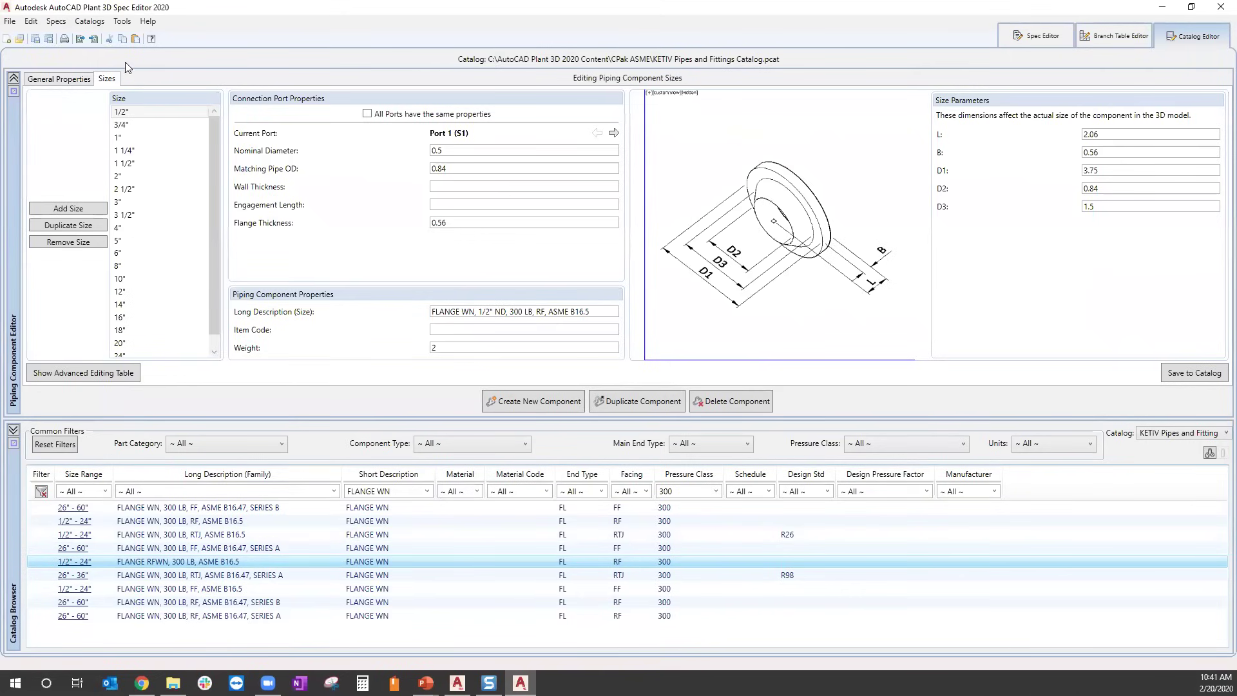
Set the manufacturer of the duplicated FLANGE RFWN family to KETIV in its general properties.
left_click(61, 79)
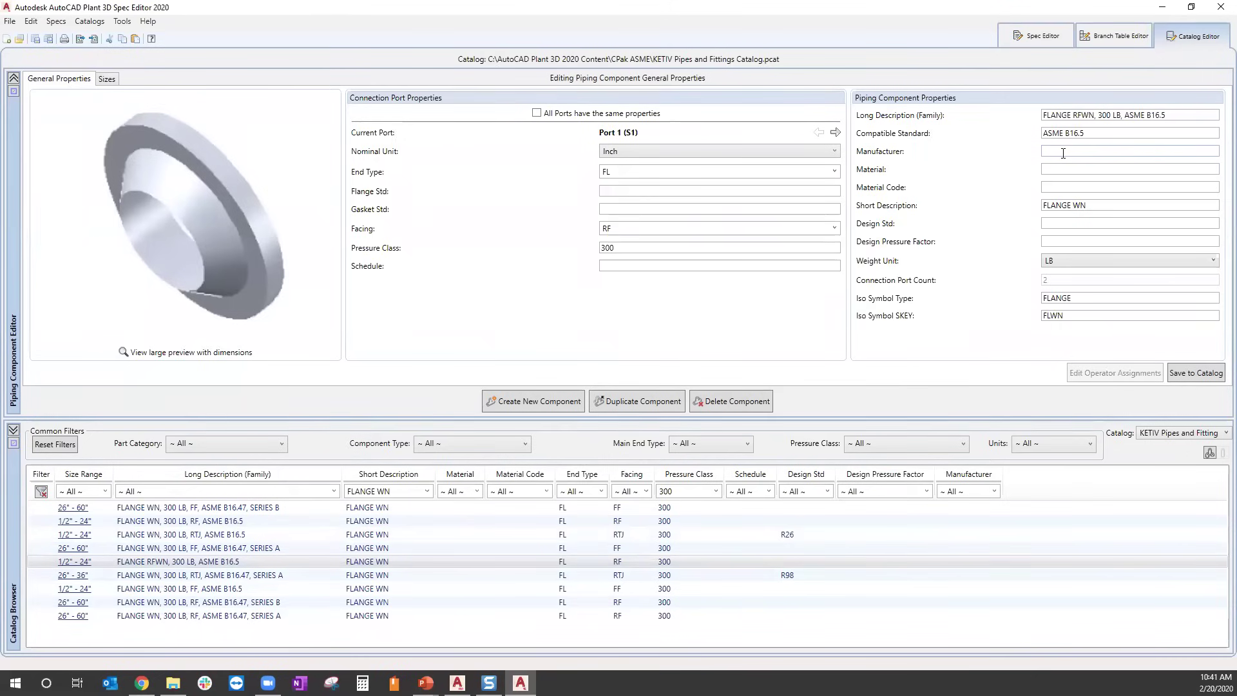
left_click(1062, 153)
type("KETIV")
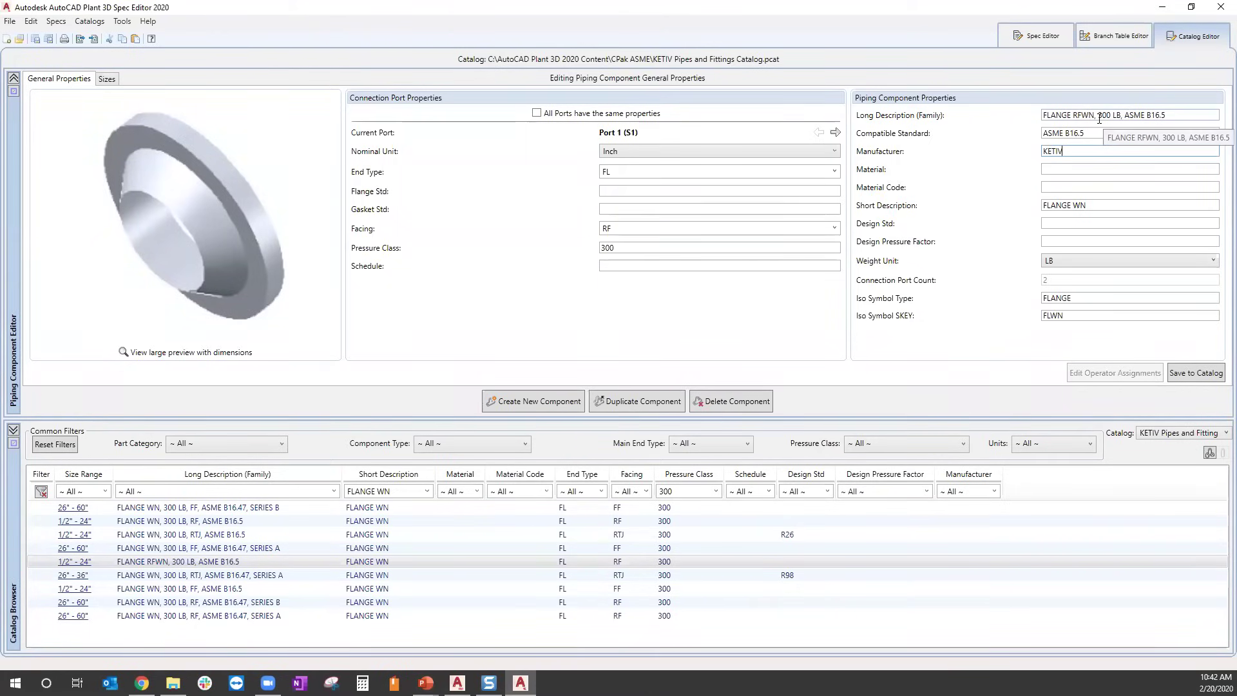
Change the family long description to FLANGE RFWN, 300 LB, SA-105, ASME B16.5 and set the material to SA-105.
left_click(1125, 117)
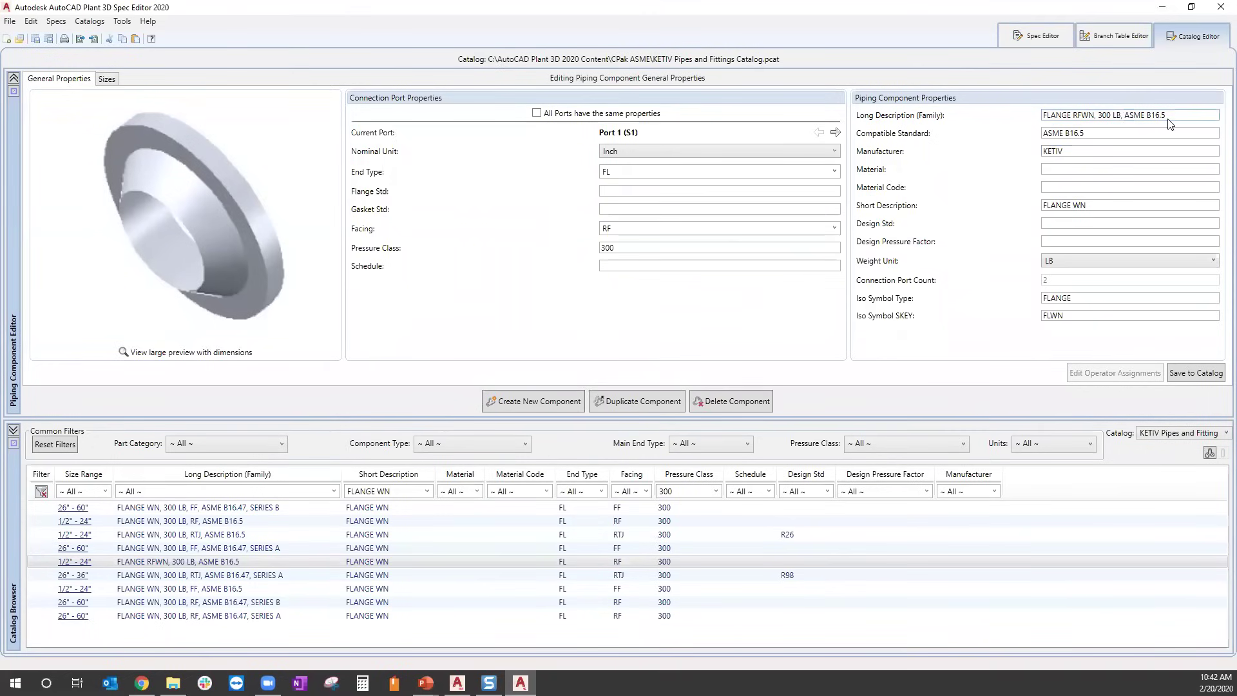
type("SA-105,")
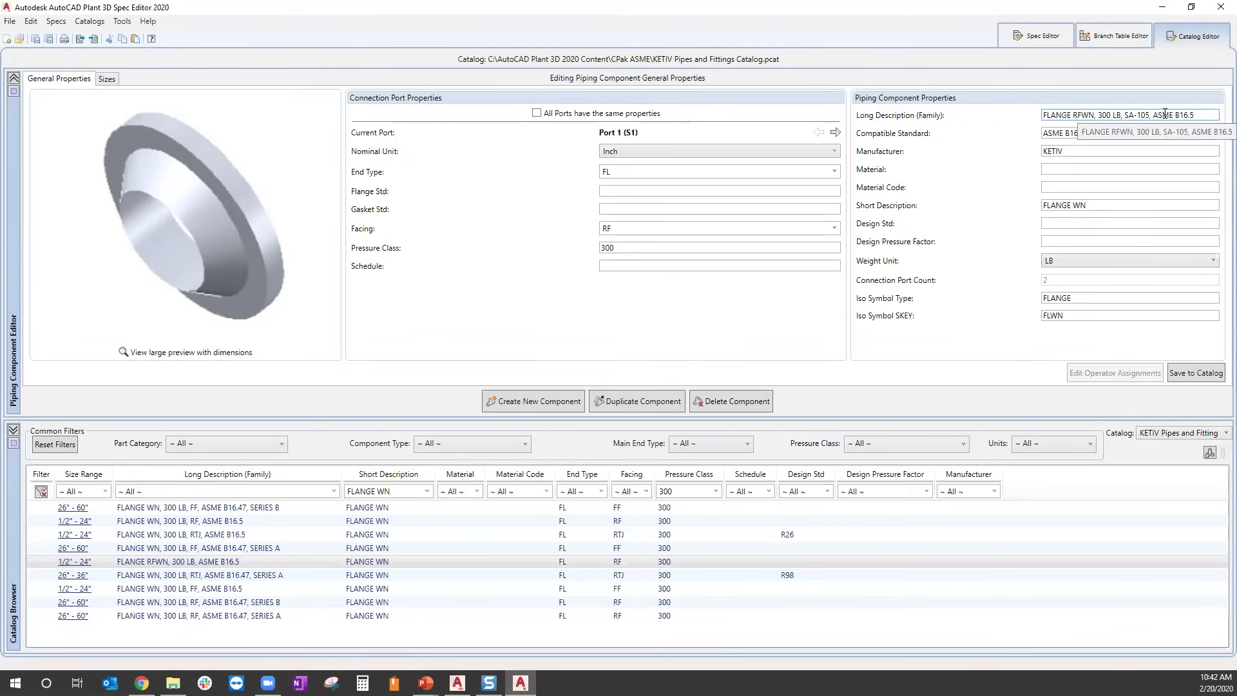
left_click(1051, 170)
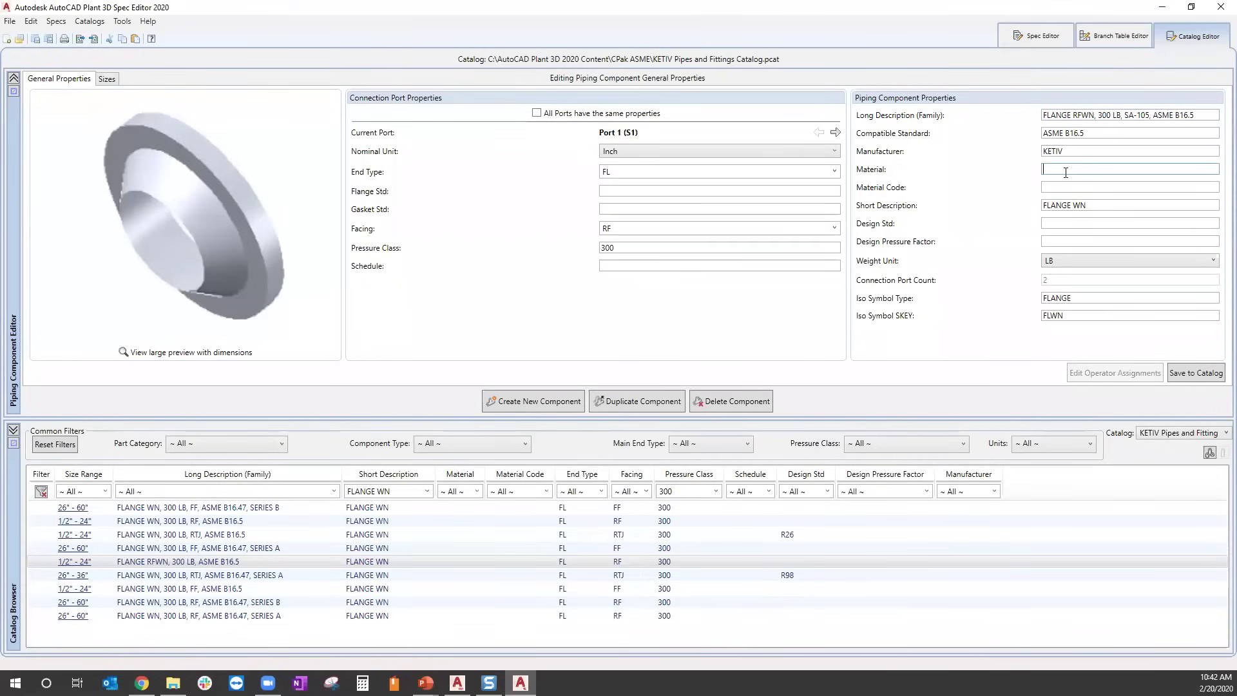
type("SA-")
Copy the full long description of the flange family for reuse in the size descriptions.
left_click_drag(1202, 118, 1024, 120)
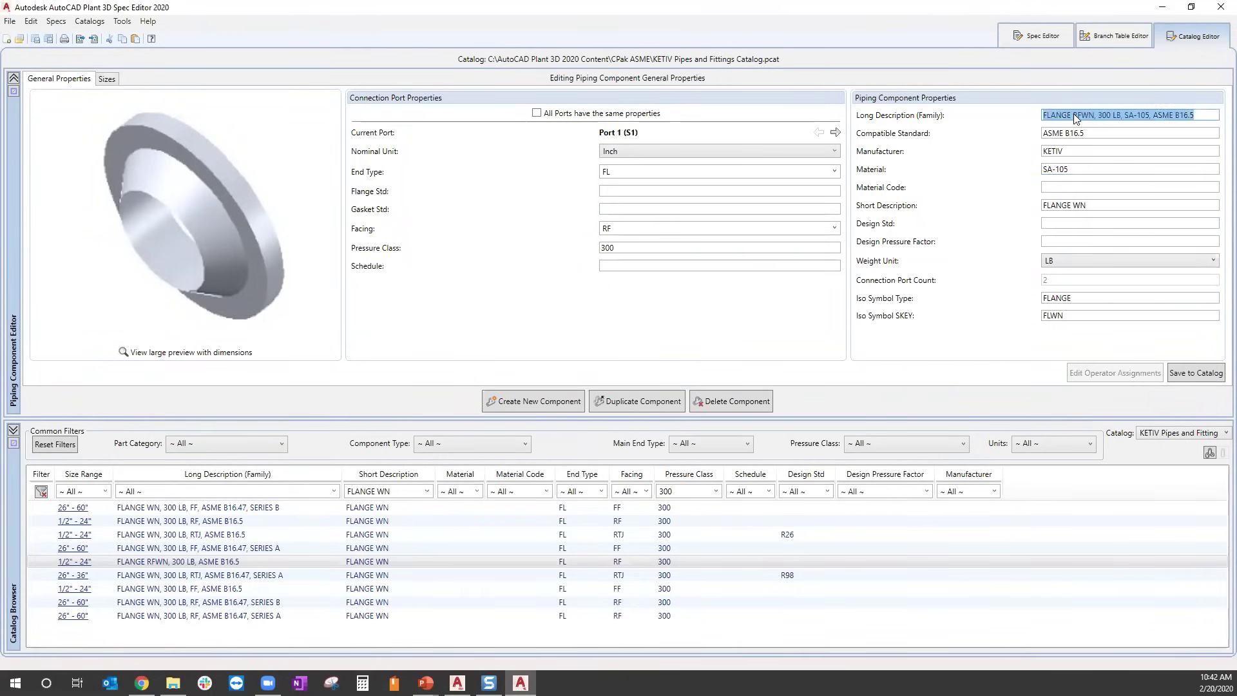
right_click(1074, 116)
left_click(1106, 137)
Remove the 14", 16", 18", 20" and 24" sizes from the flange family.
left_click(109, 80)
scroll(166, 298, "down", 1)
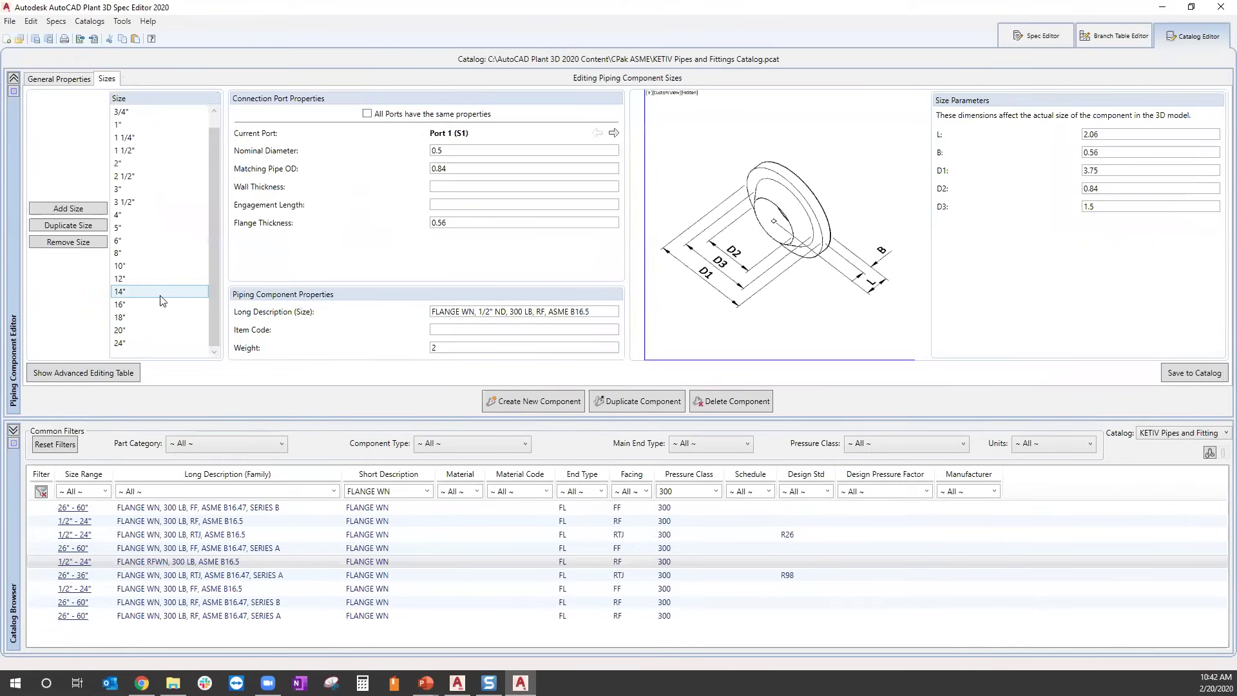
scroll(164, 285, "up", 1)
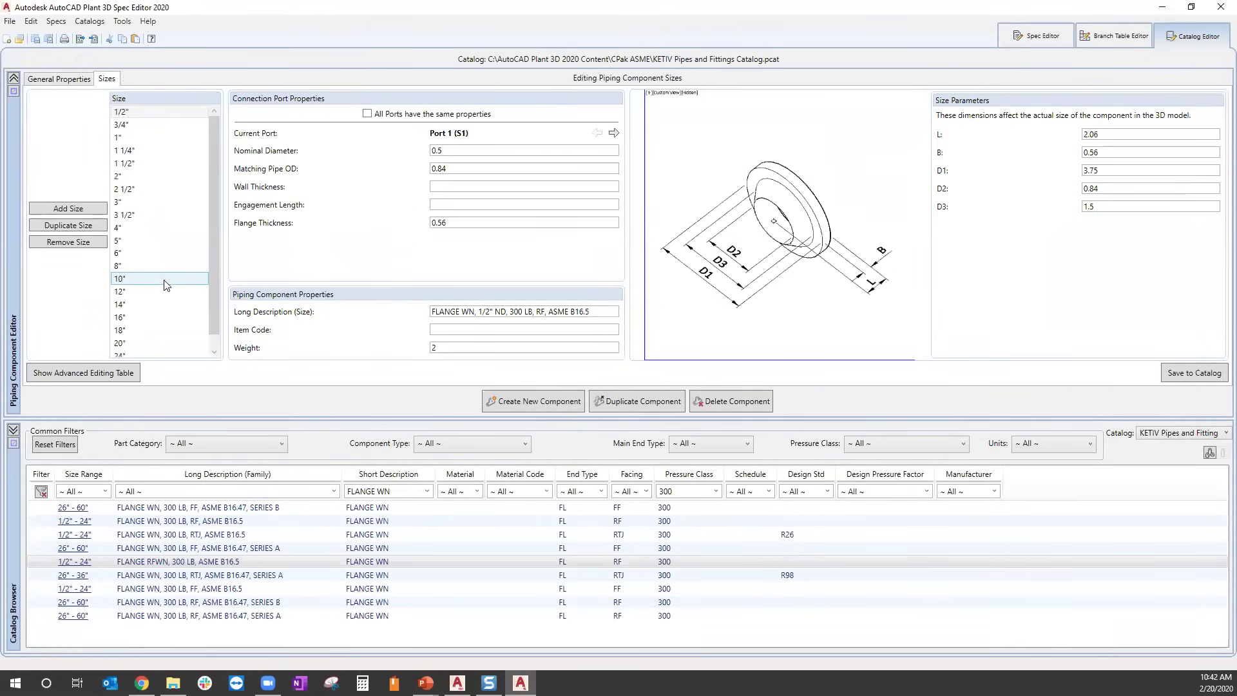
scroll(164, 286, "down", 1)
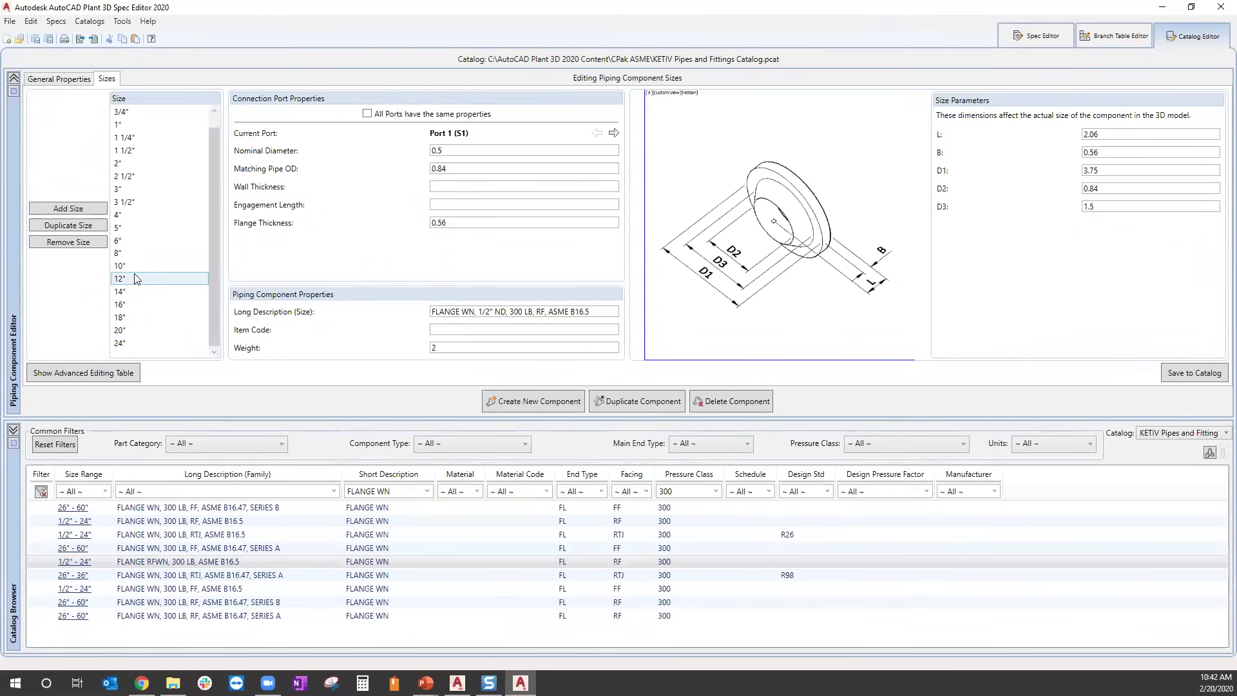
left_click(127, 293)
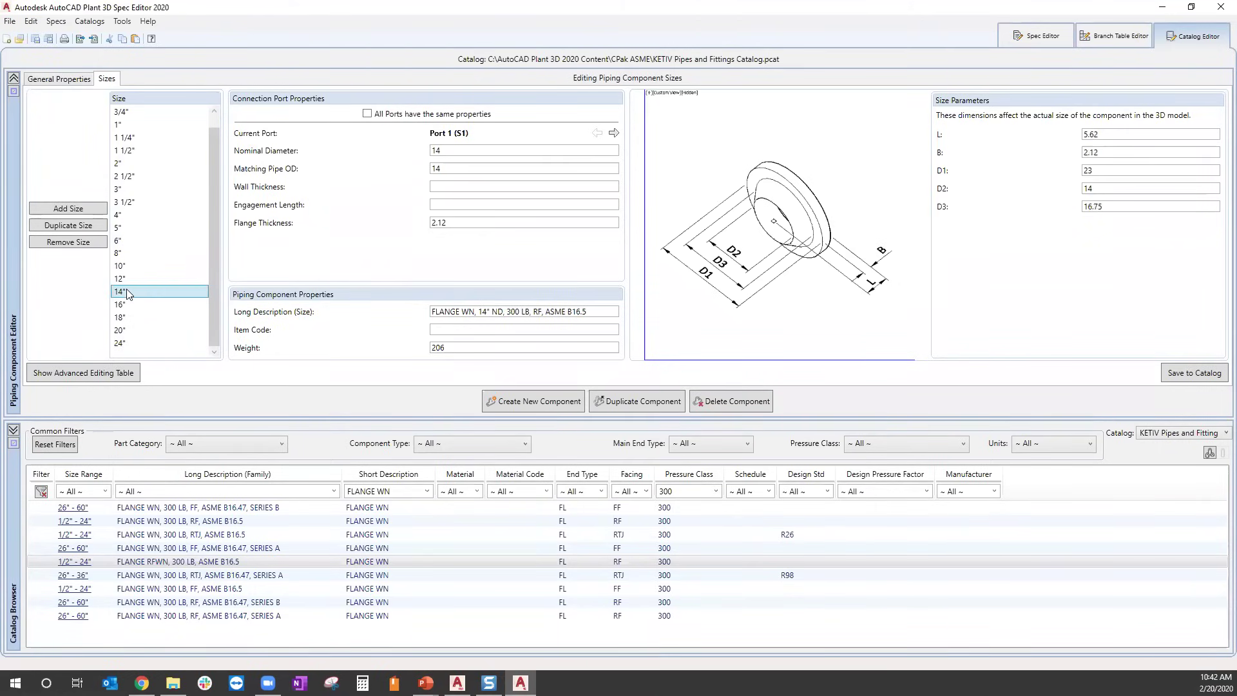
left_click(126, 344)
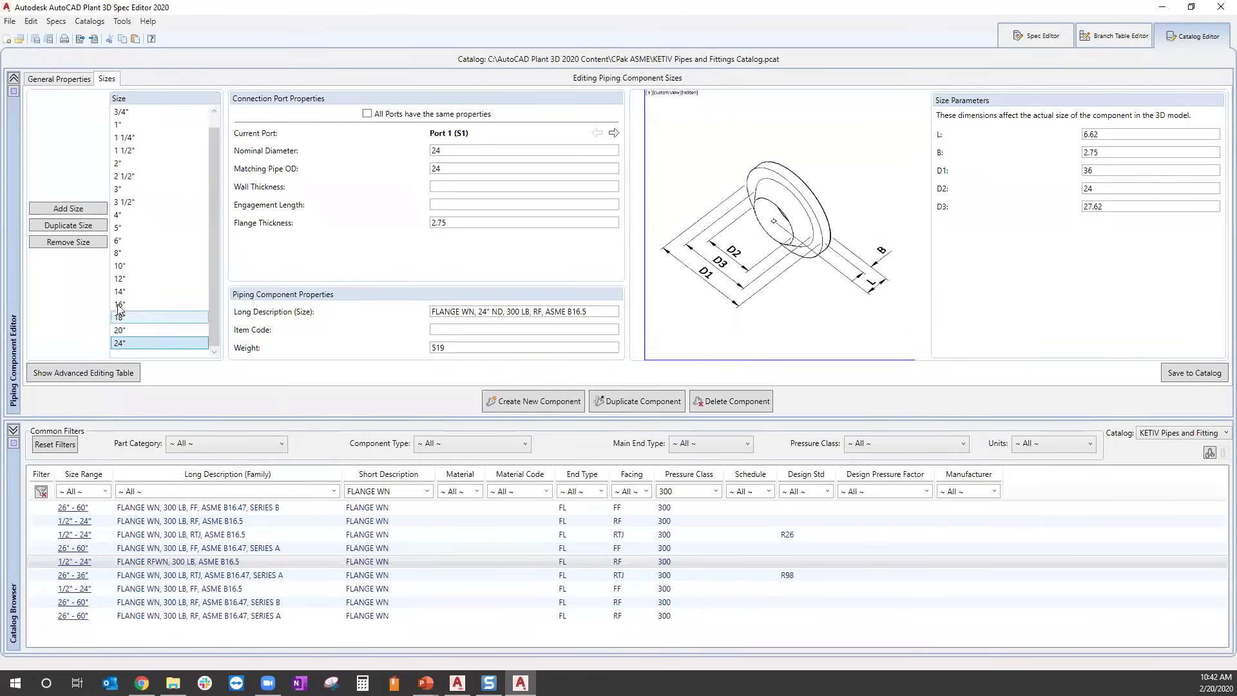
left_click(69, 243)
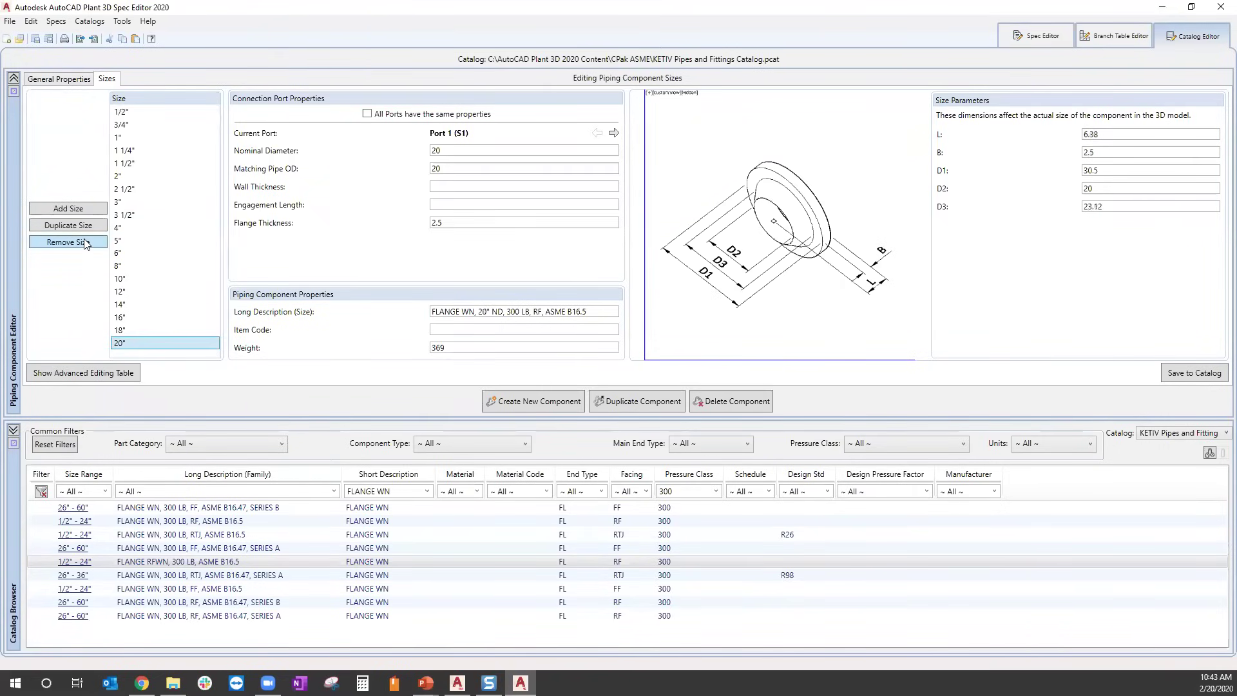
left_click(83, 243)
left_click(80, 243)
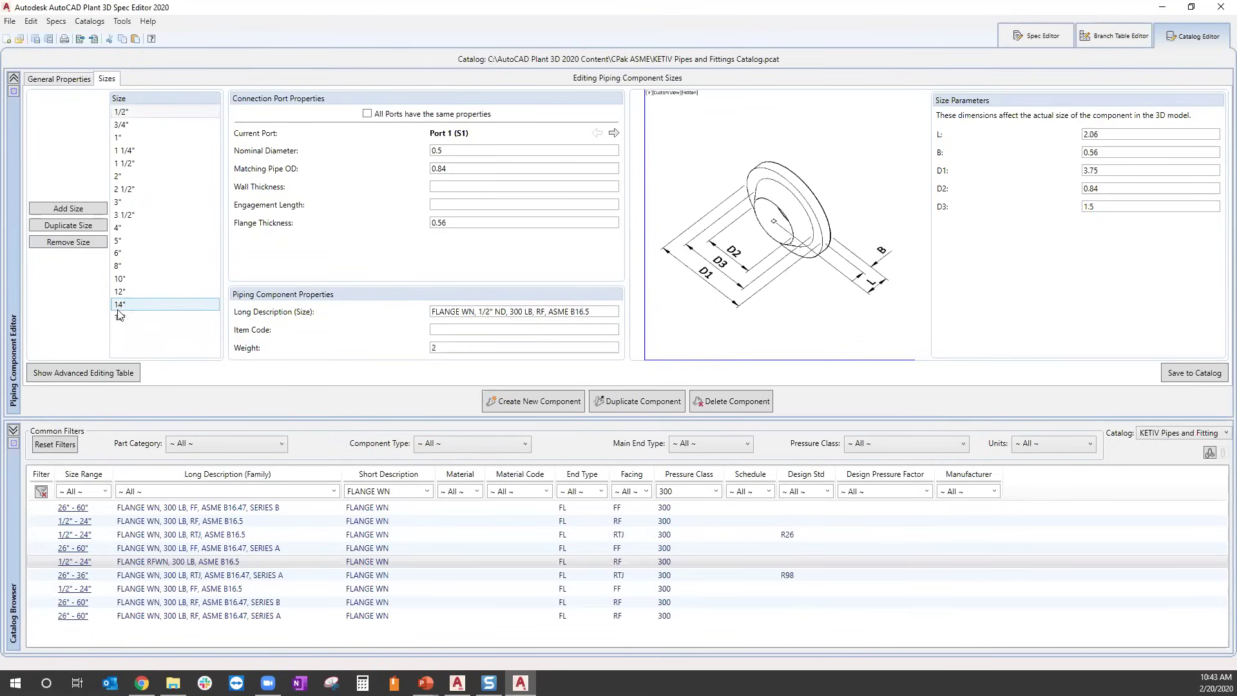
left_click(83, 249)
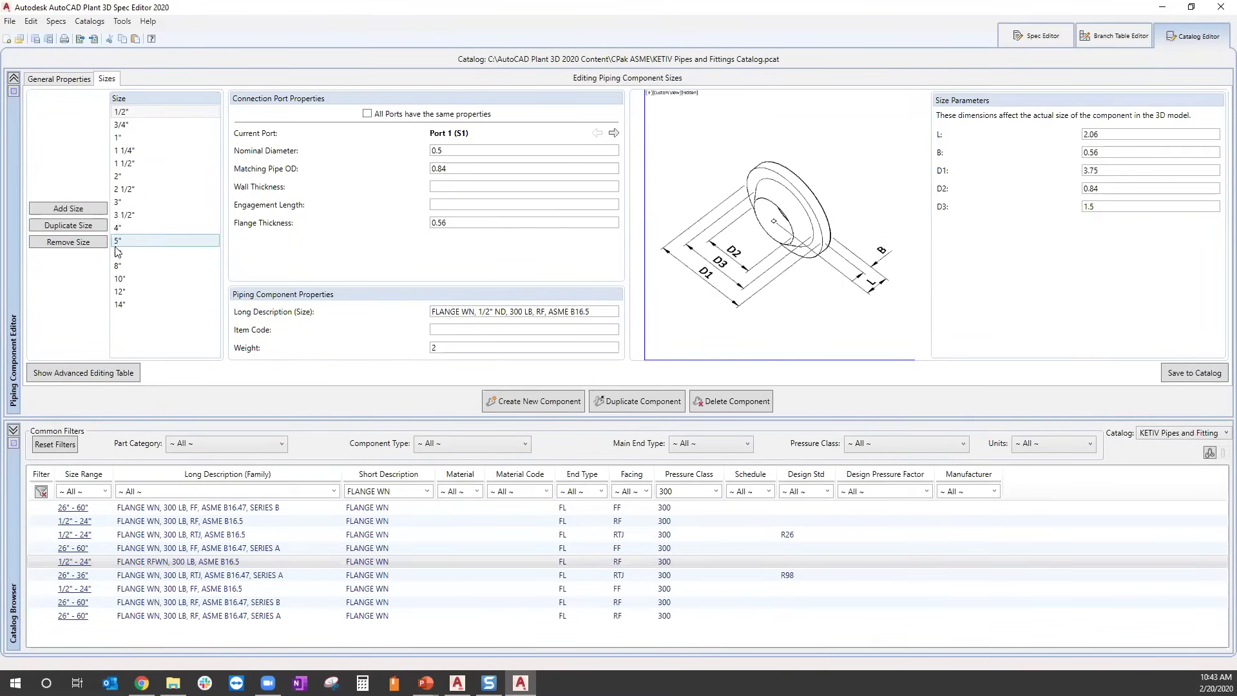
left_click(121, 304)
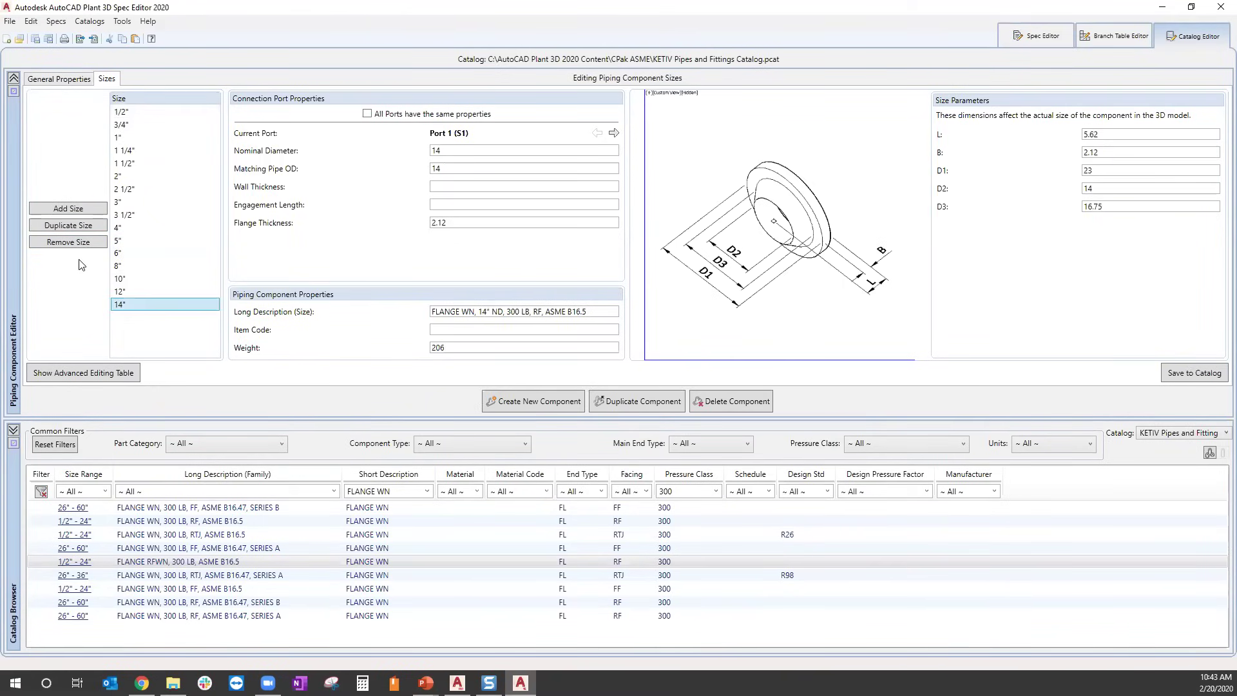
left_click(73, 243)
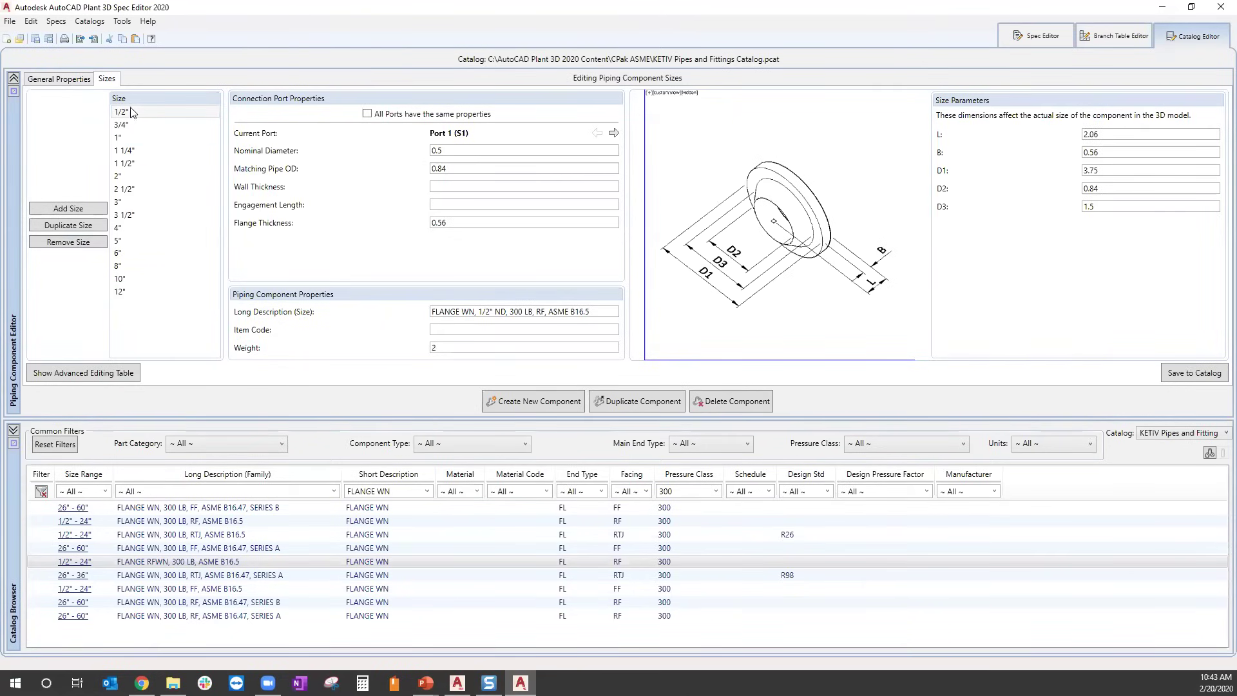
Remove the 3 1/2", 2 1/2" and 1 1/4" sizes from the flange family.
left_click(123, 214)
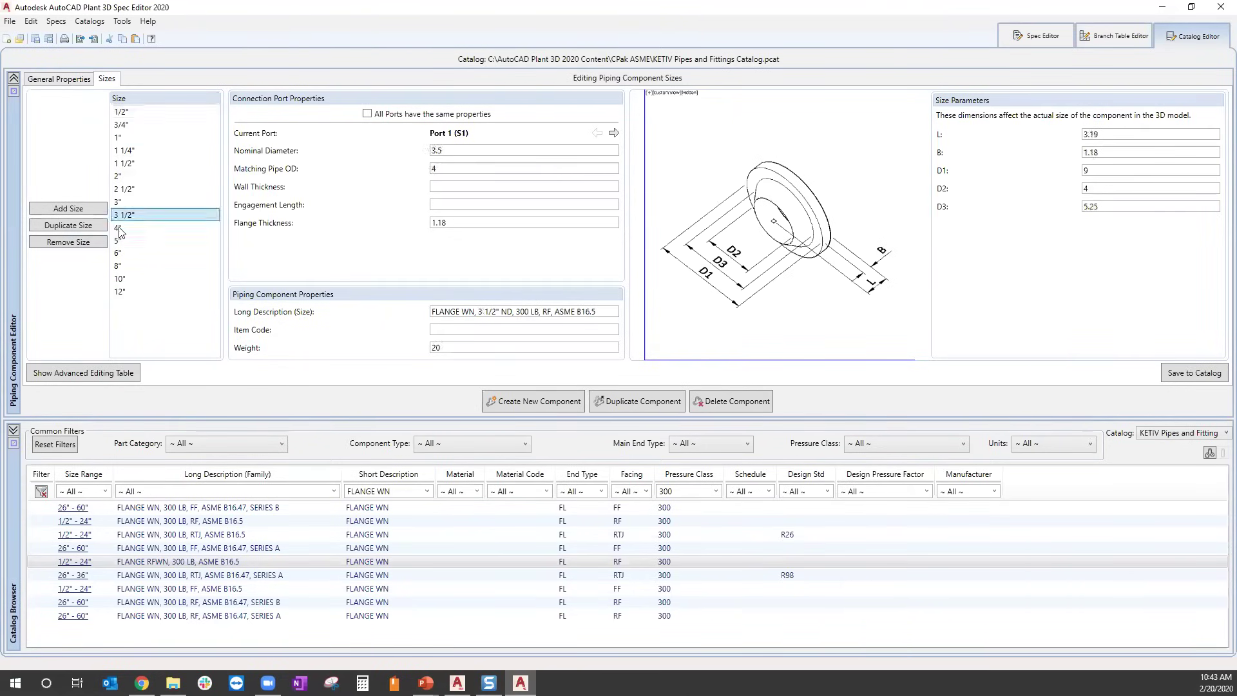
left_click(91, 243)
left_click(124, 188)
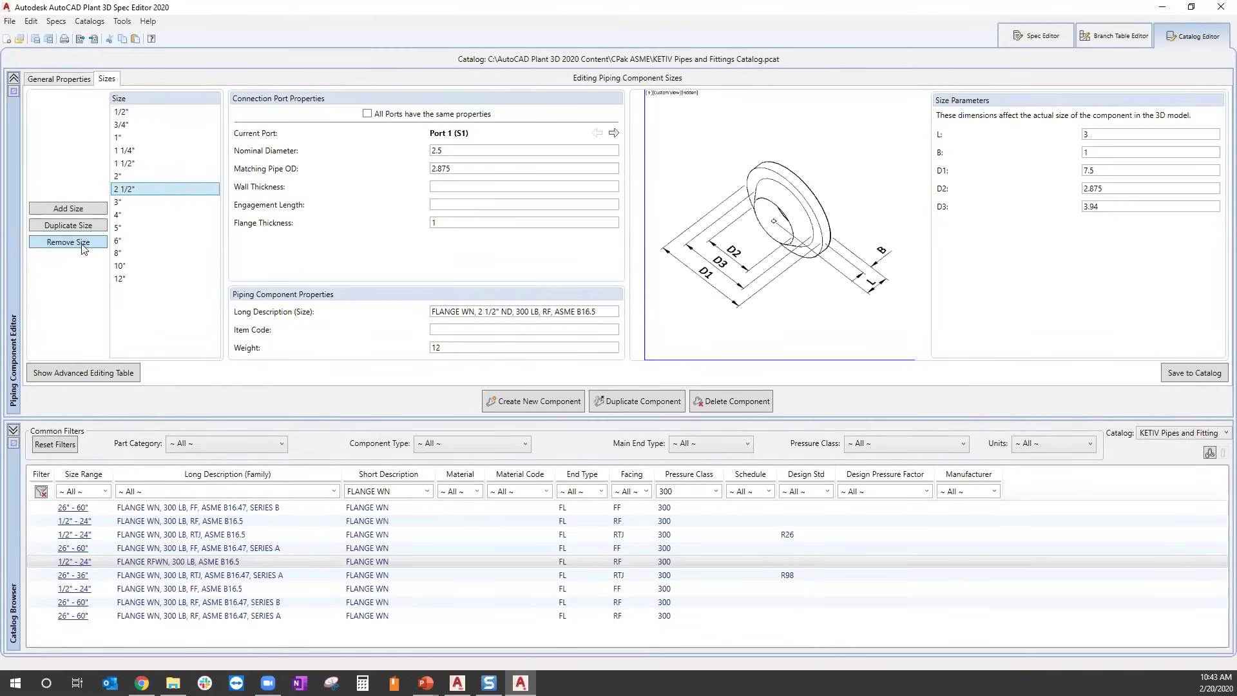
left_click(86, 244)
left_click(130, 154)
left_click(90, 243)
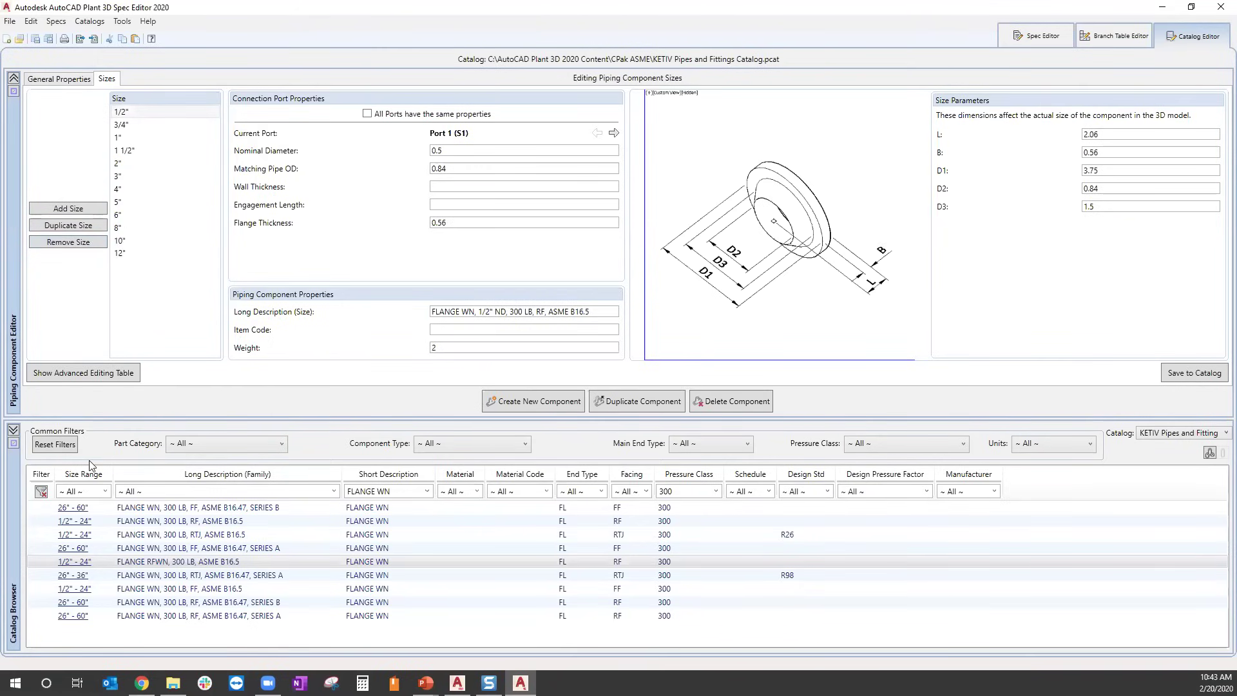
Show the advanced editing table for the flange sizes and widen its long description column to read the full text.
left_click(126, 113)
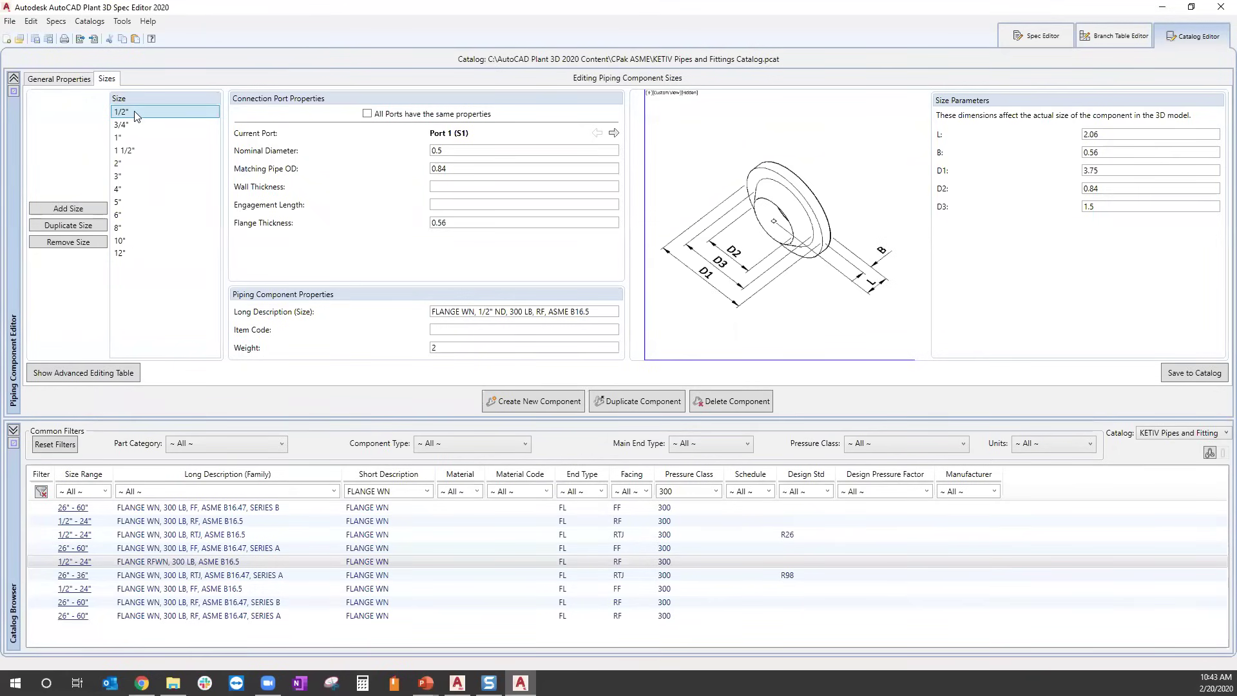
left_click(96, 378)
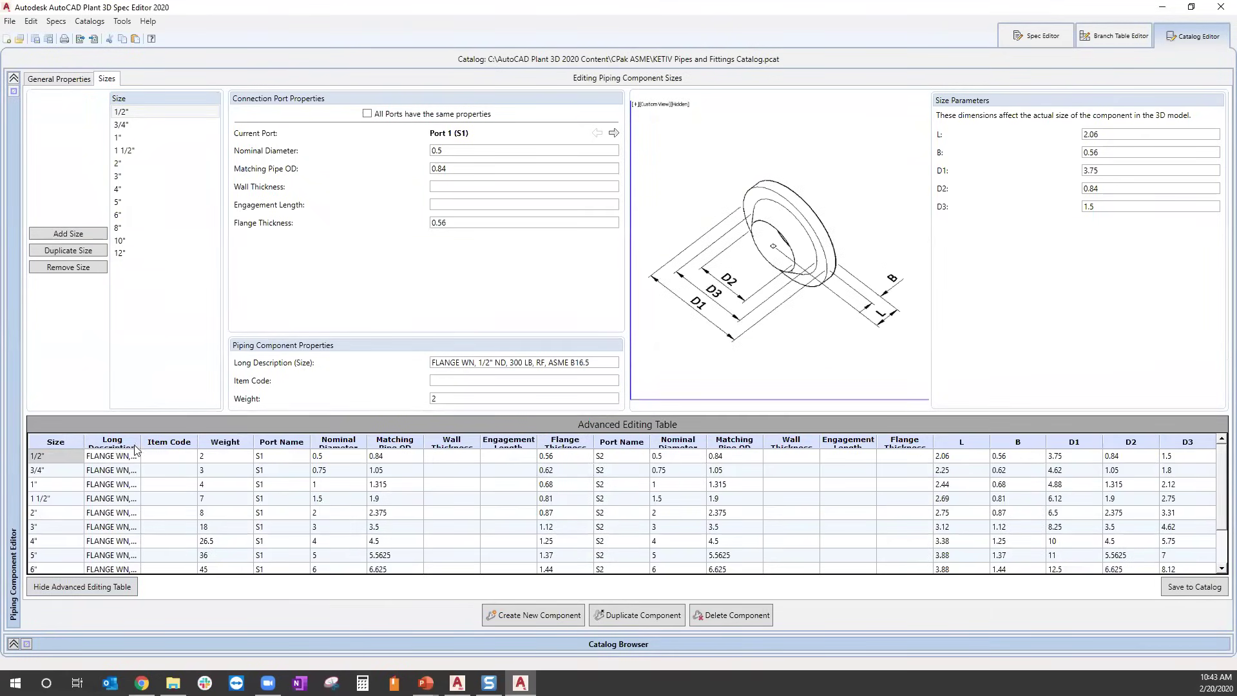
left_click_drag(141, 440, 377, 446)
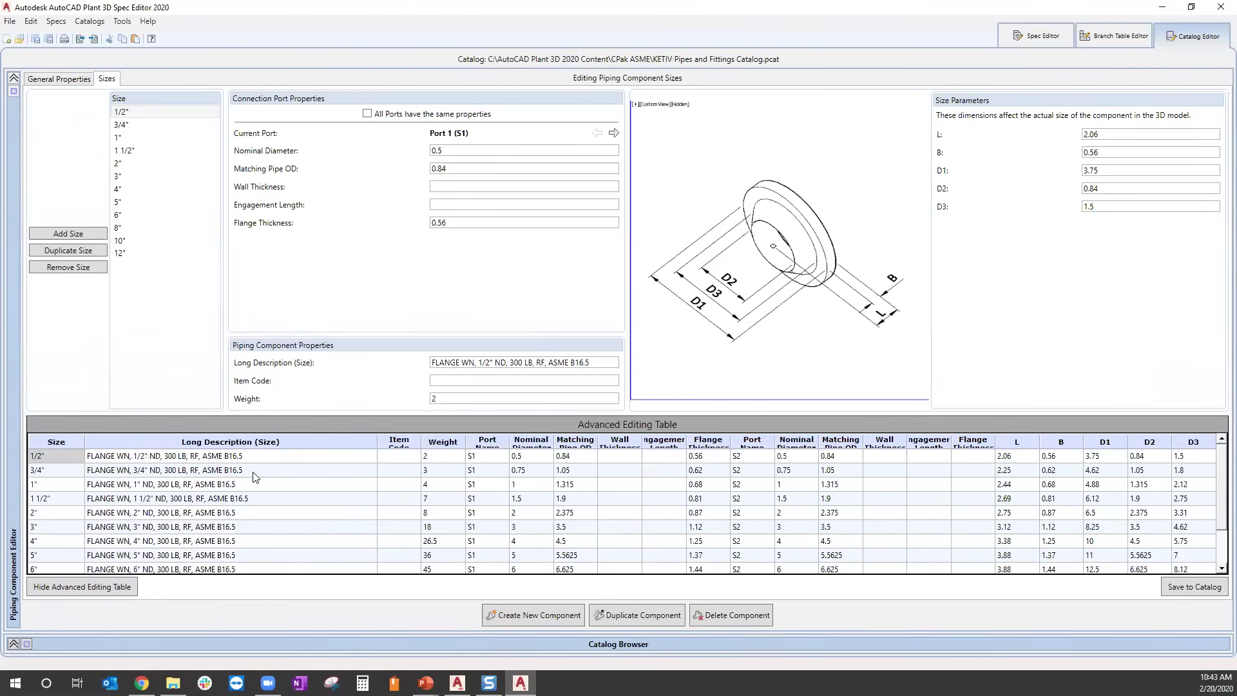
left_click(259, 456)
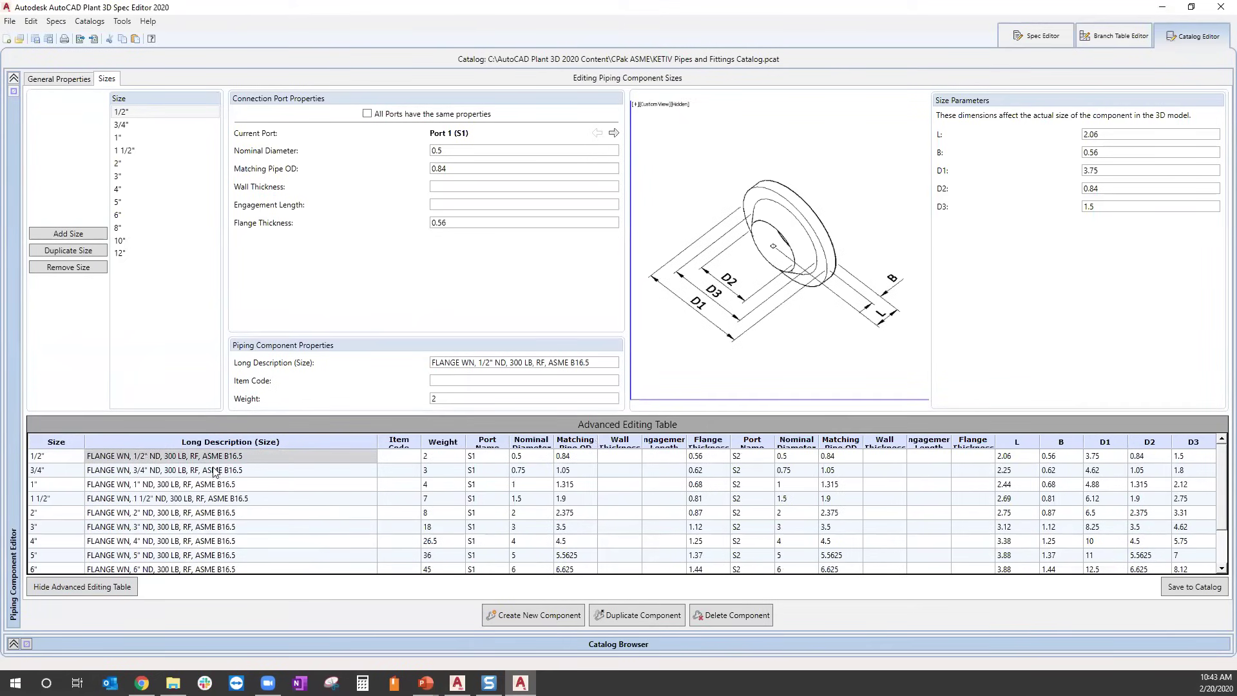
Paste the copied description into the 1/2" size's item code and edit it to FLANGE RFWN, 1/2" ND, 300 LB, SA-105, ASME B16.5.
left_click(454, 381)
key("ctrl+v")
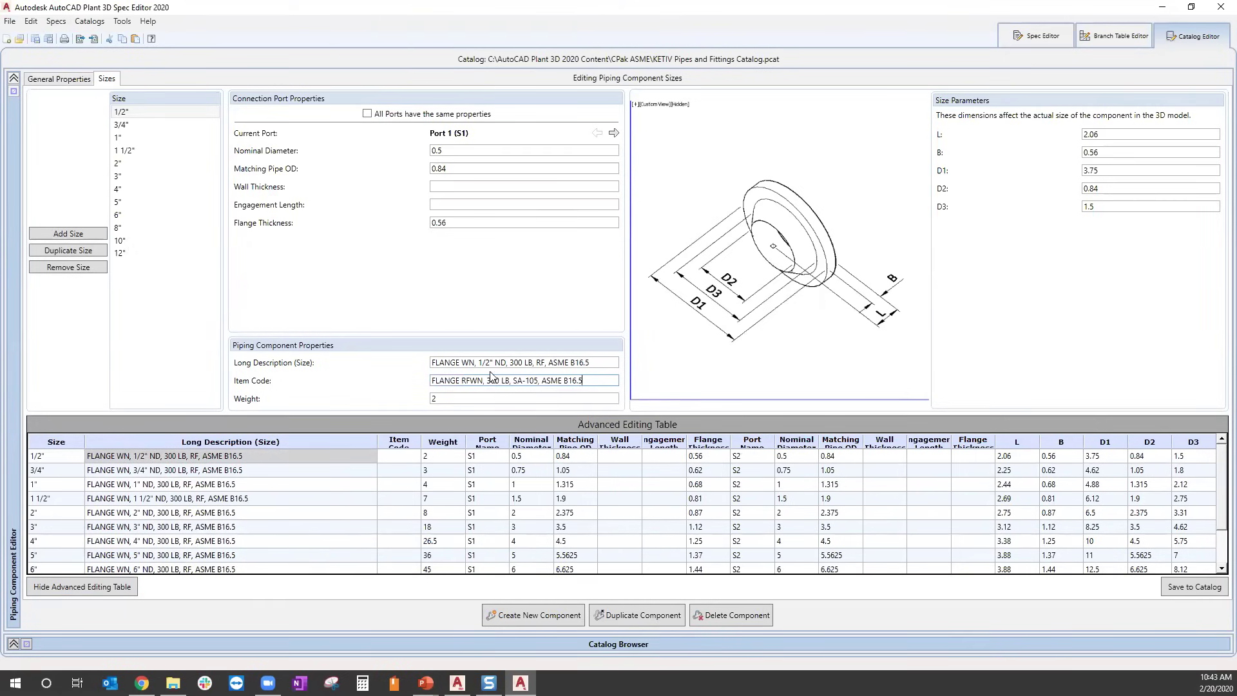
left_click(490, 380)
type("1/2\" ND,")
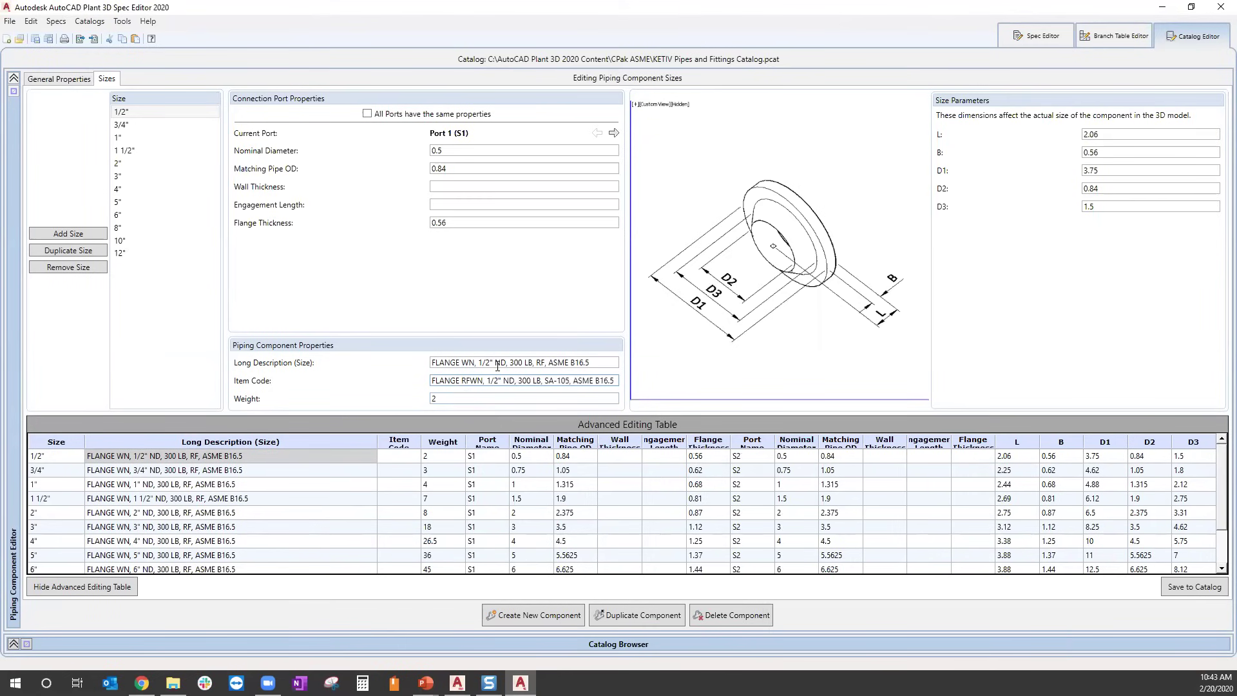
Move the edited description out of the item code to replace the 1/2" size's long description.
left_click(433, 377)
left_click_drag(433, 377, 776, 386)
right_click(572, 382)
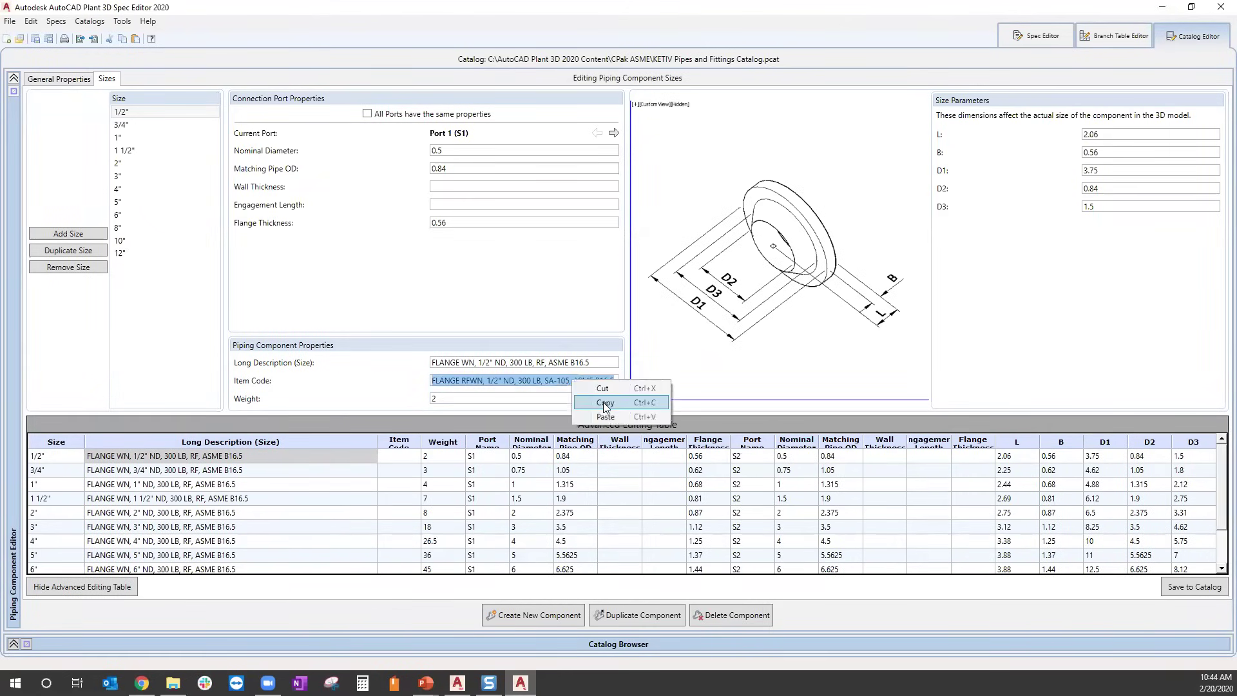
left_click(602, 387)
left_click_drag(599, 364, 329, 373)
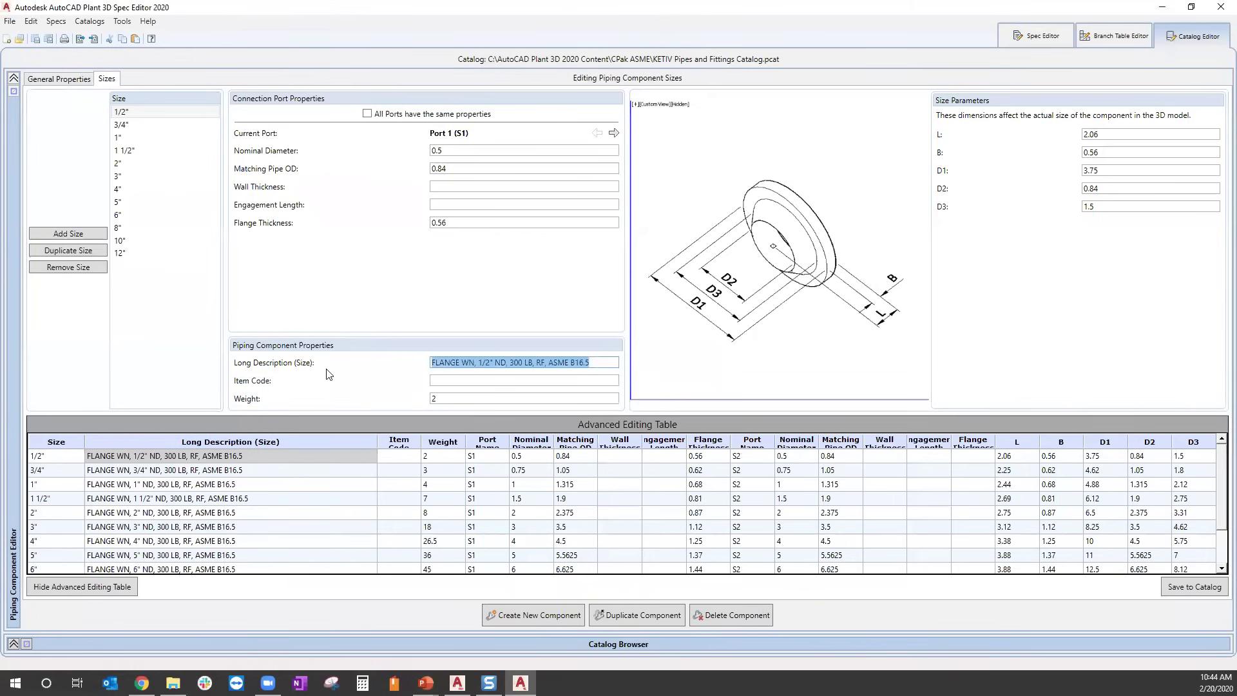
key("ctrl+v")
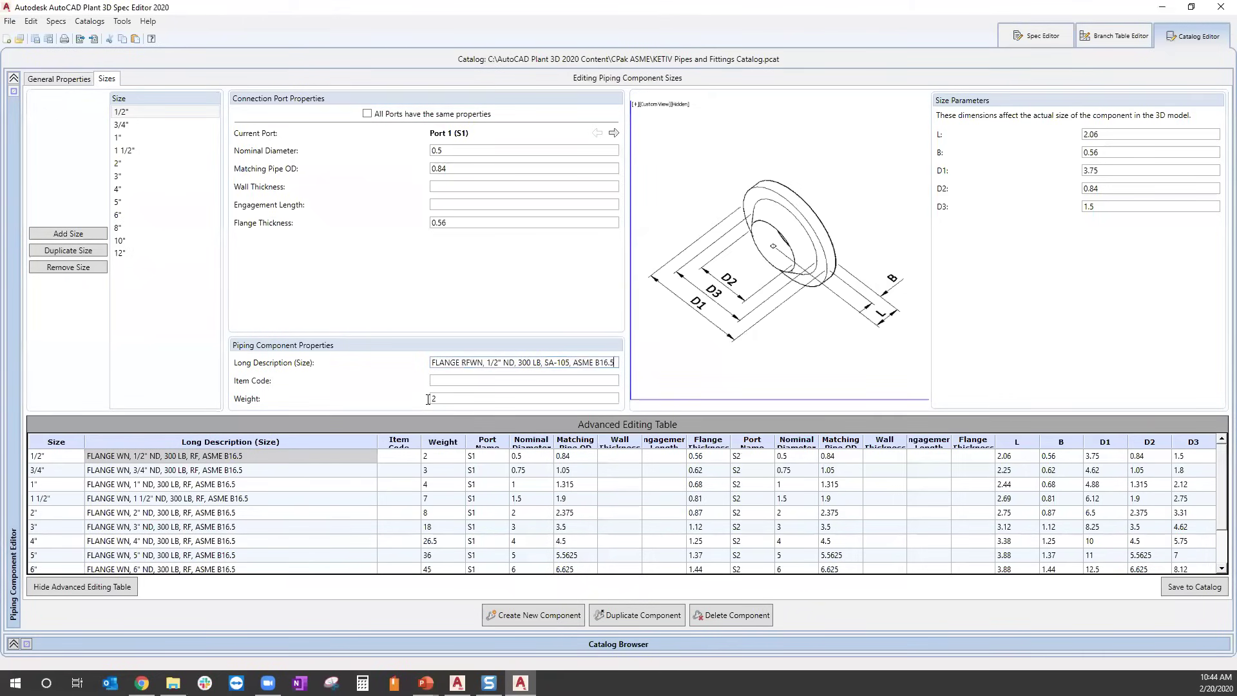
left_click(523, 380)
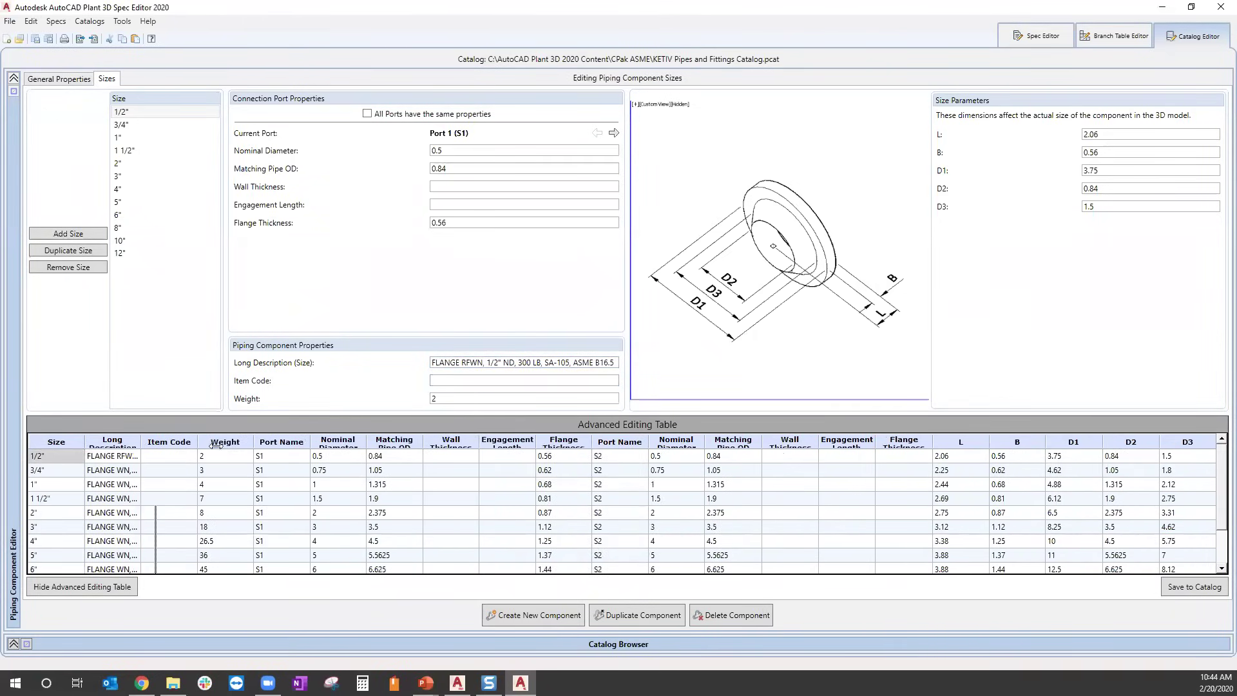
Set the 3/4" size's long description to FLANGE RFWN, 3/4" ND, 300 LB, SA-105, ASME B16.5 in the advanced editing table.
double_click(140, 442)
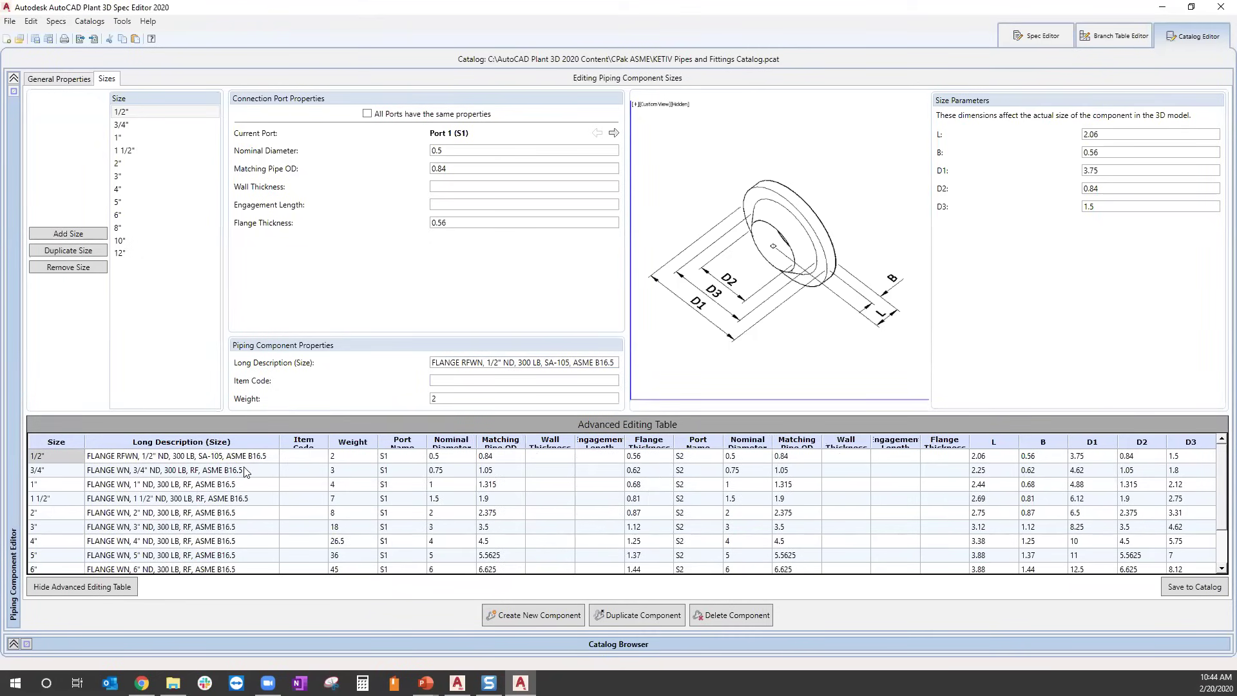
scroll(245, 472, "down", 3)
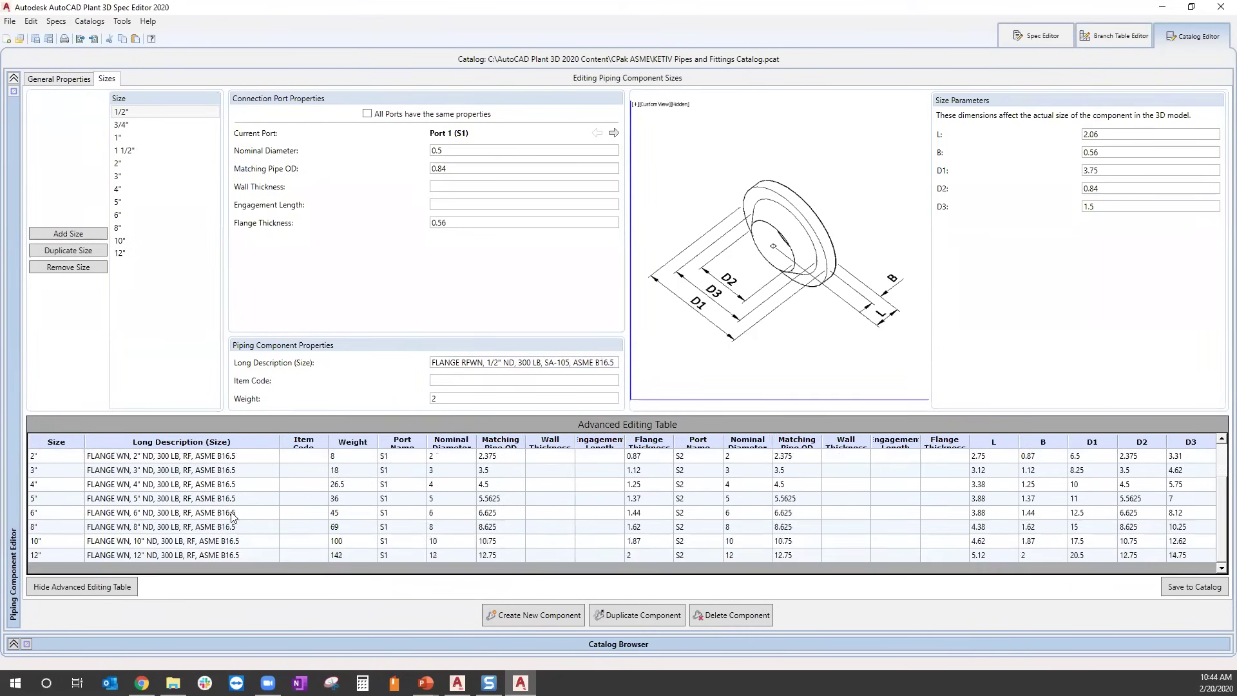
scroll(209, 484, "up", 3)
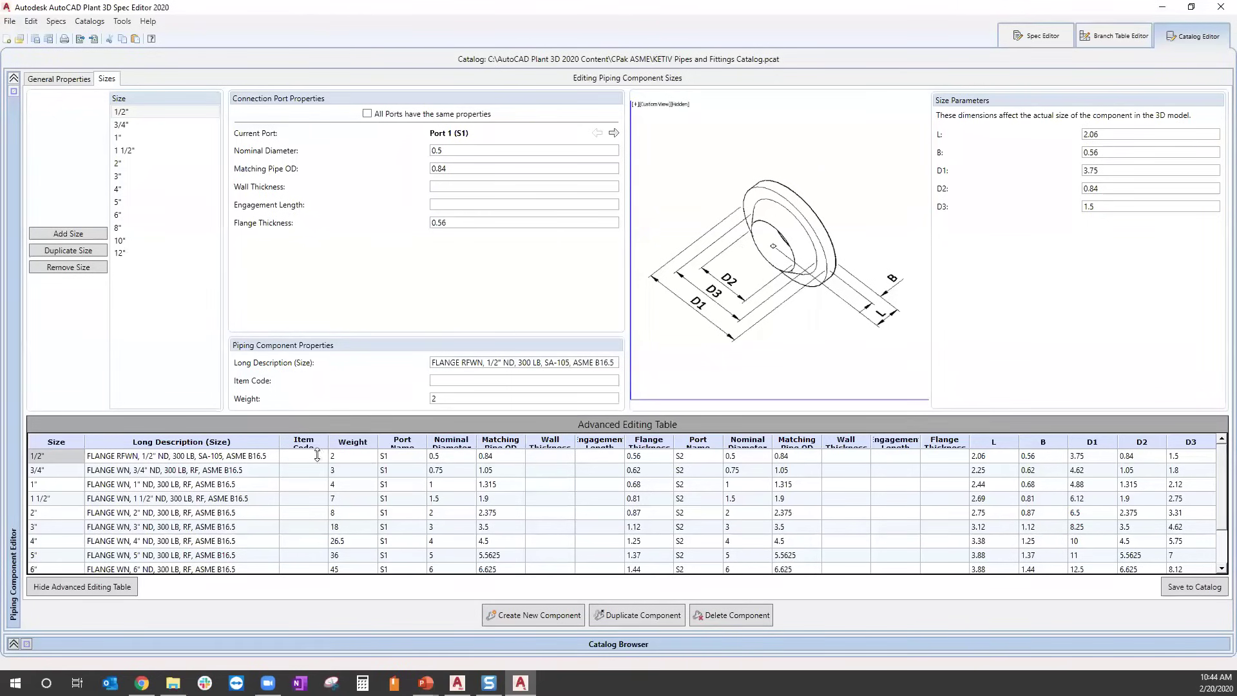
left_click(250, 470)
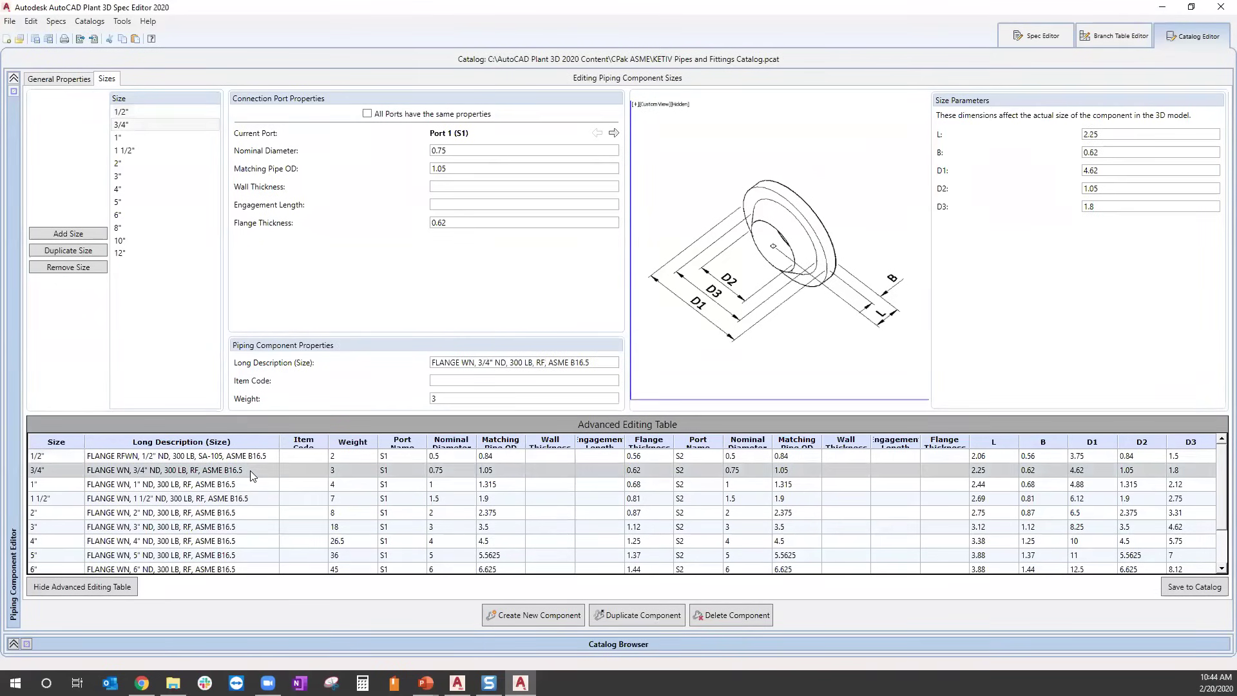
left_click(250, 470)
key("ctrl+v")
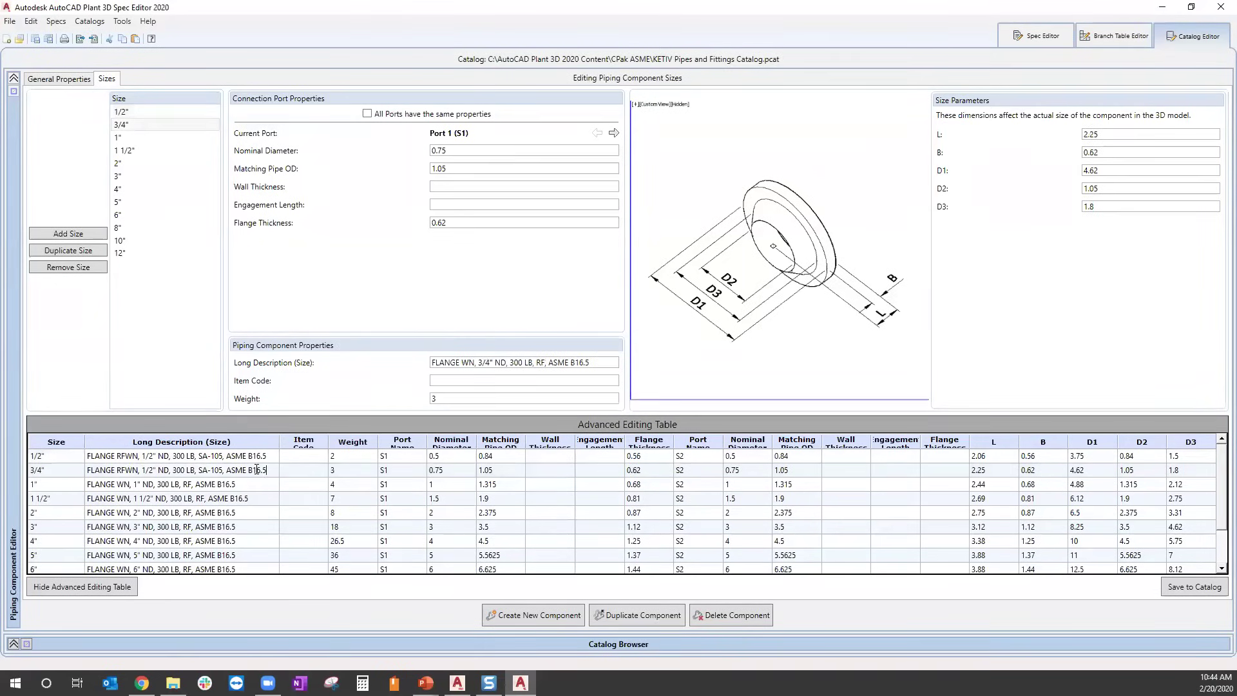
left_click(152, 470)
key("BackSpace")
key("BackSpace")
key("BackSpace")
type("3/4")
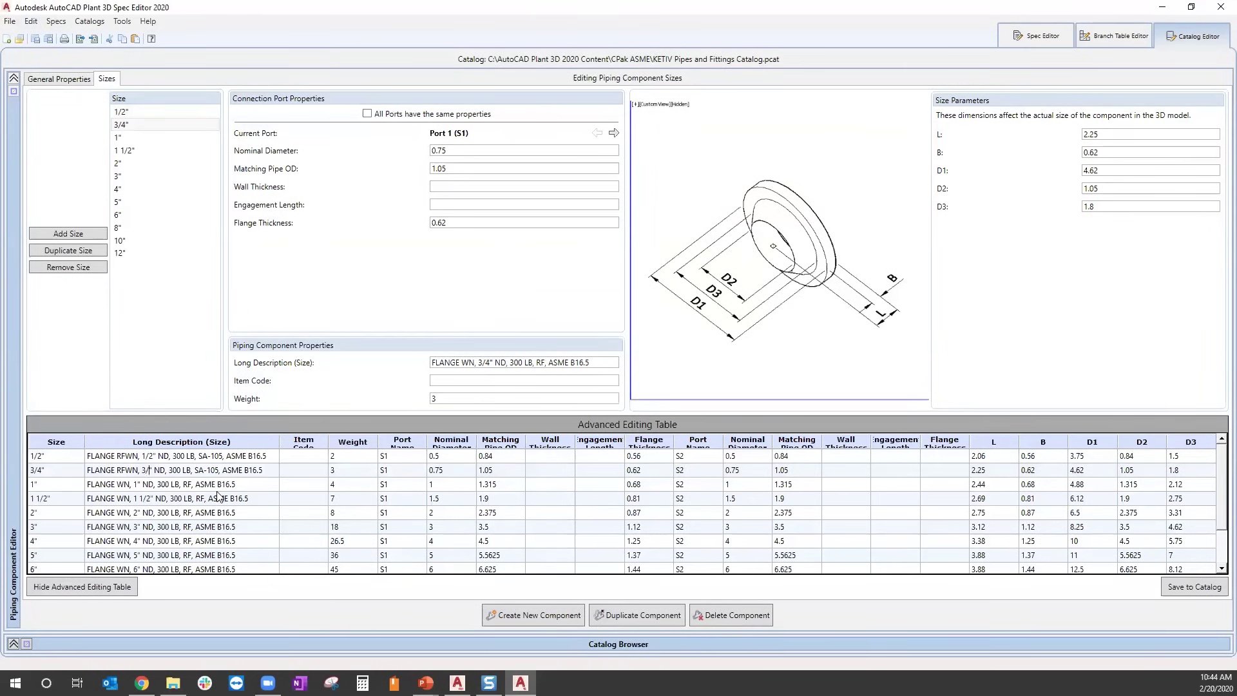
Save the edited flange size descriptions to the catalog and show the family's general properties together with the catalog browser.
left_click(250, 483)
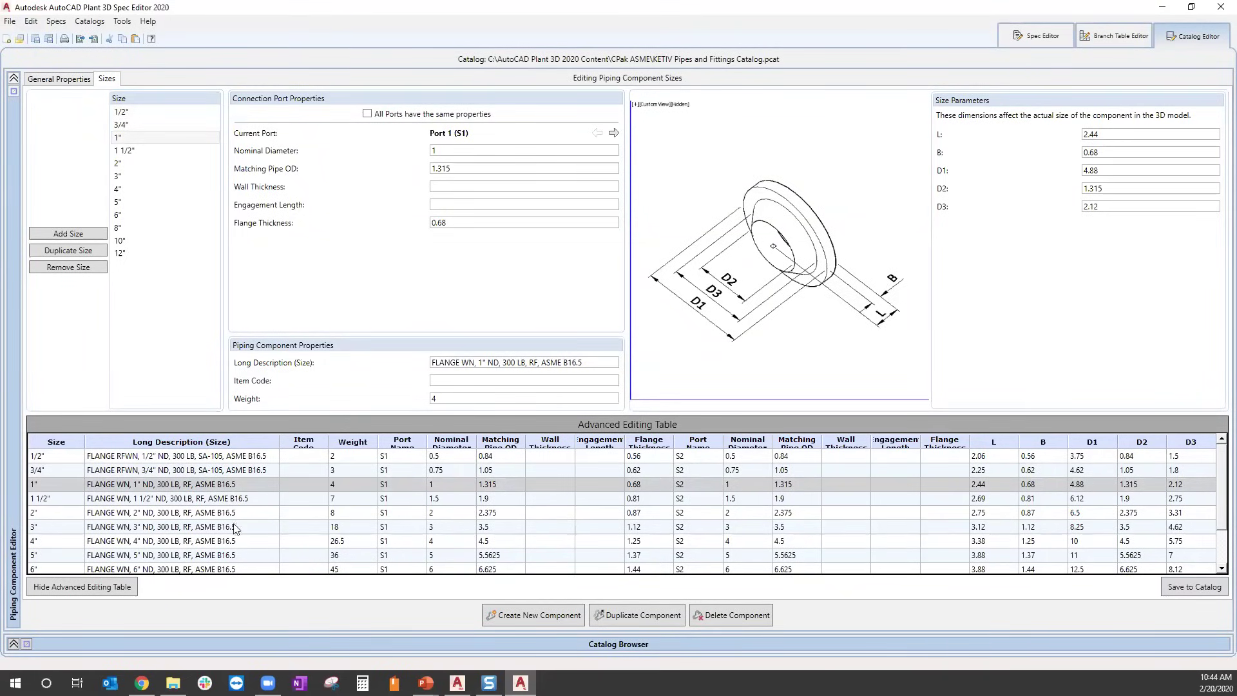
scroll(239, 490, "down", 2)
scroll(252, 487, "up", 2)
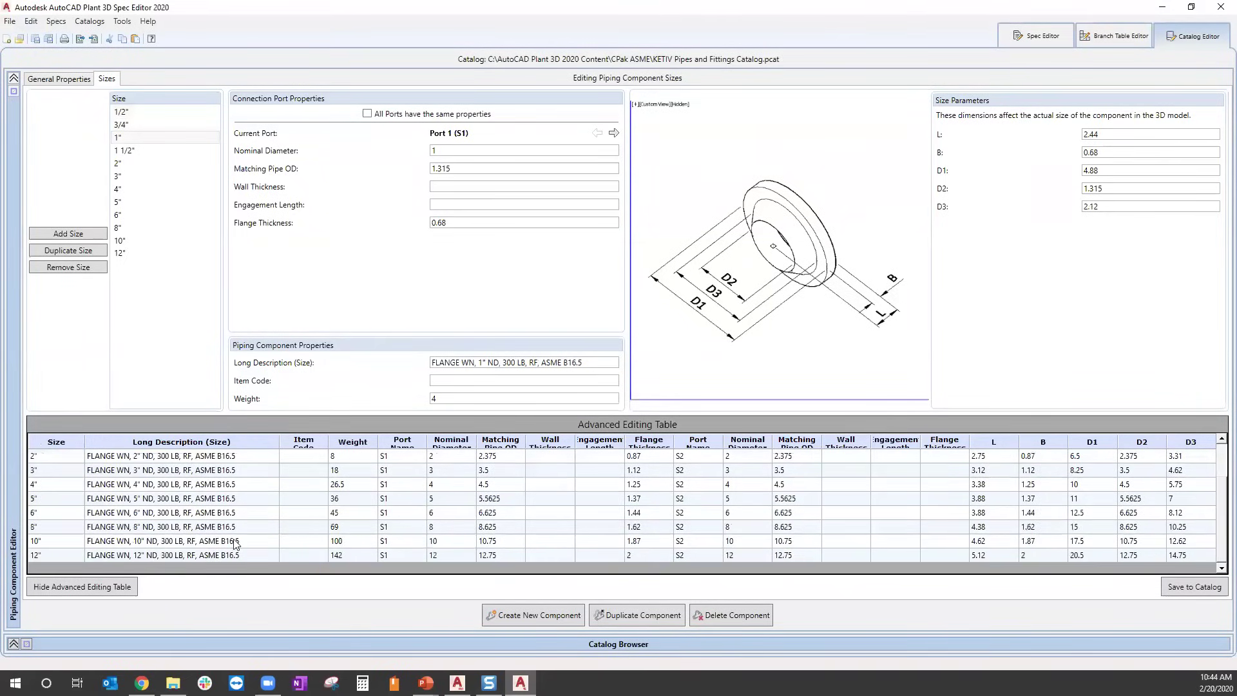
left_click(1195, 586)
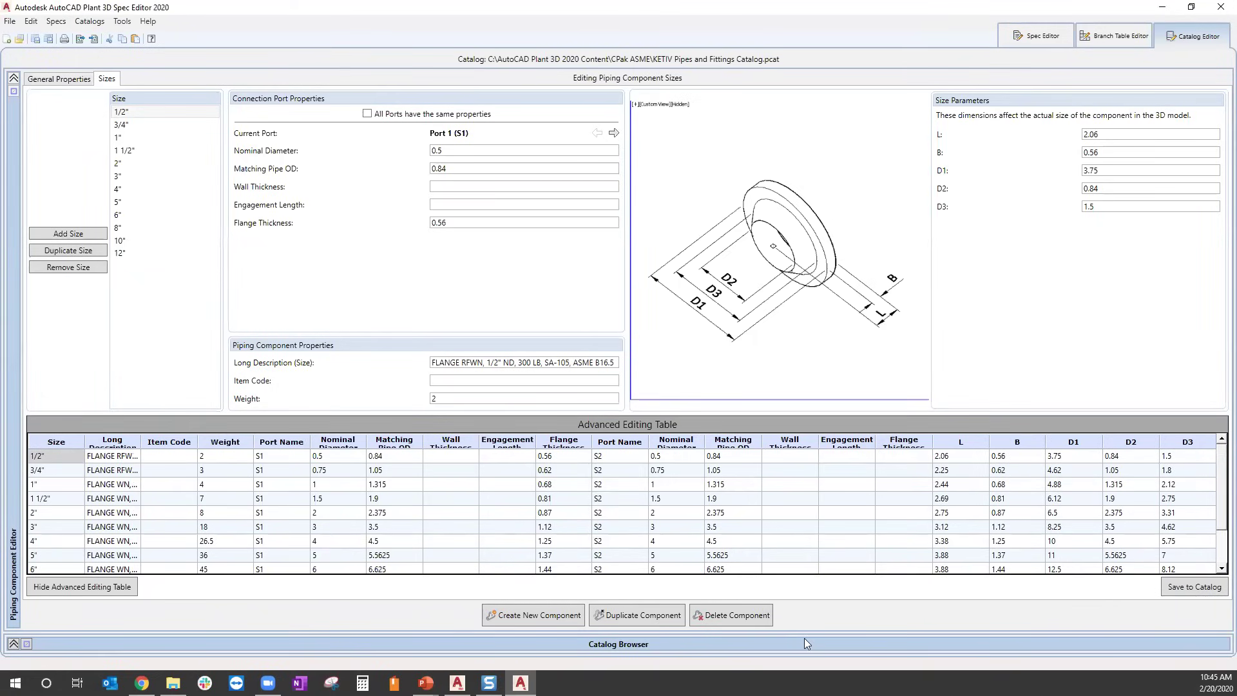
left_click(64, 78)
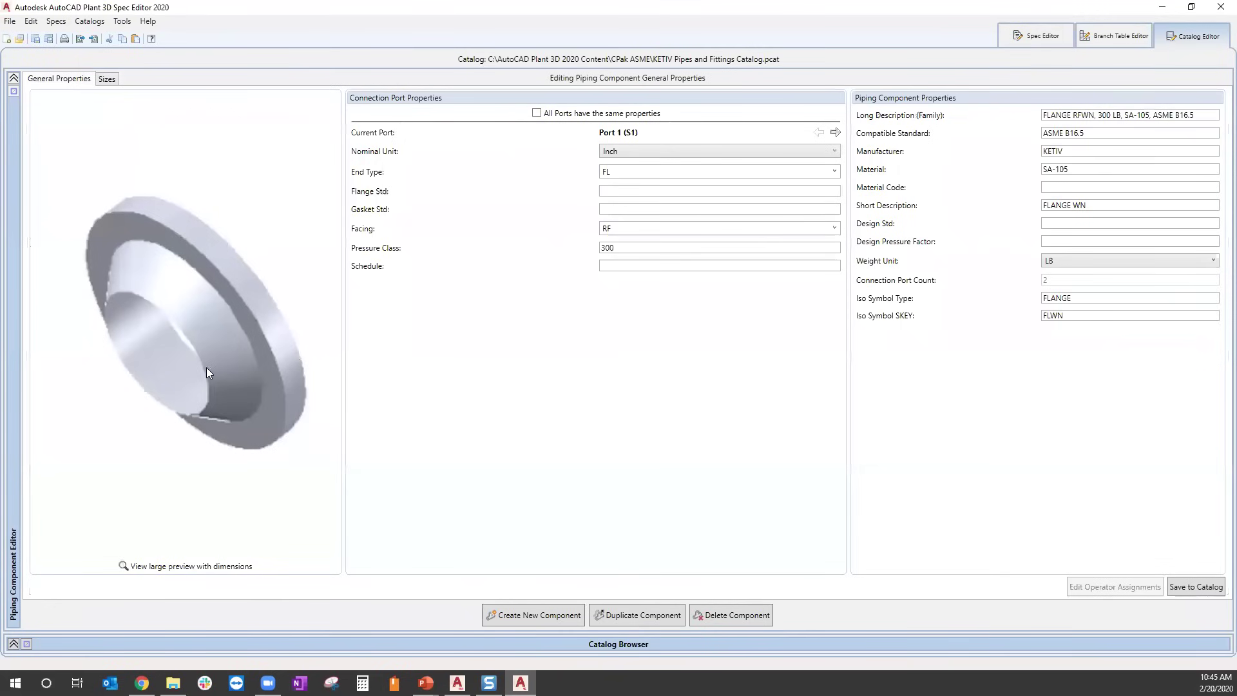
left_click(13, 643)
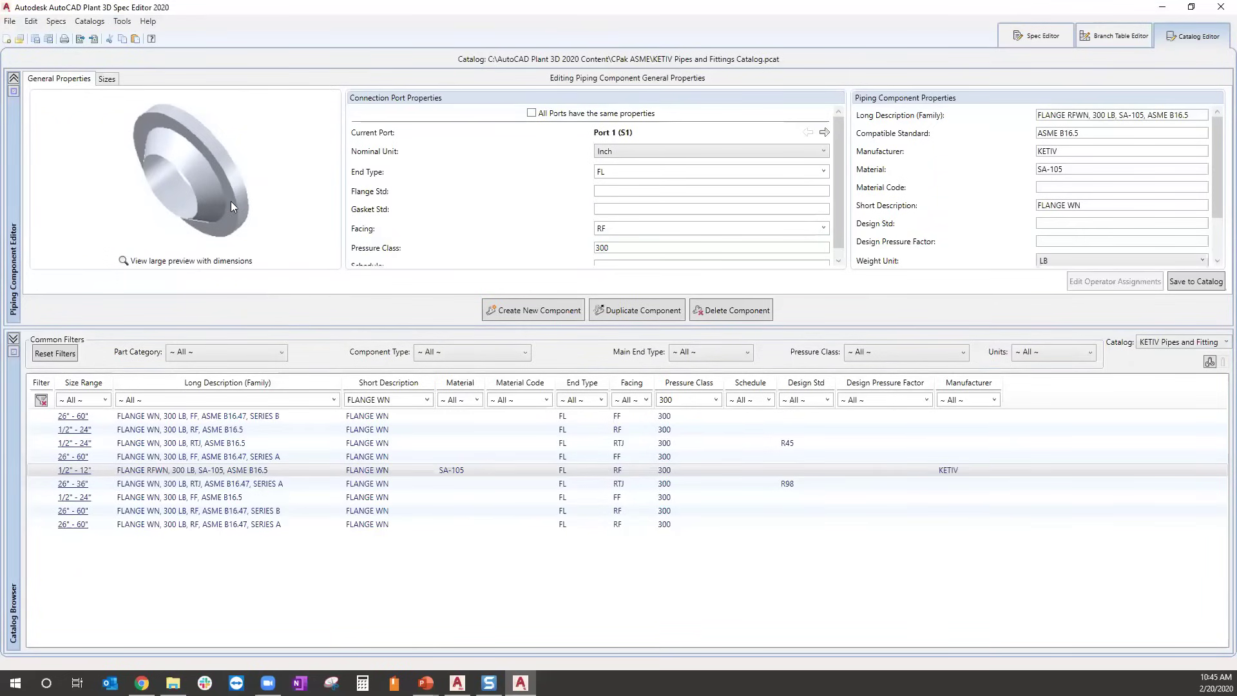
Save the KETIV Pipes and Fittings catalog file and close the Spec Editor.
left_click(123, 21)
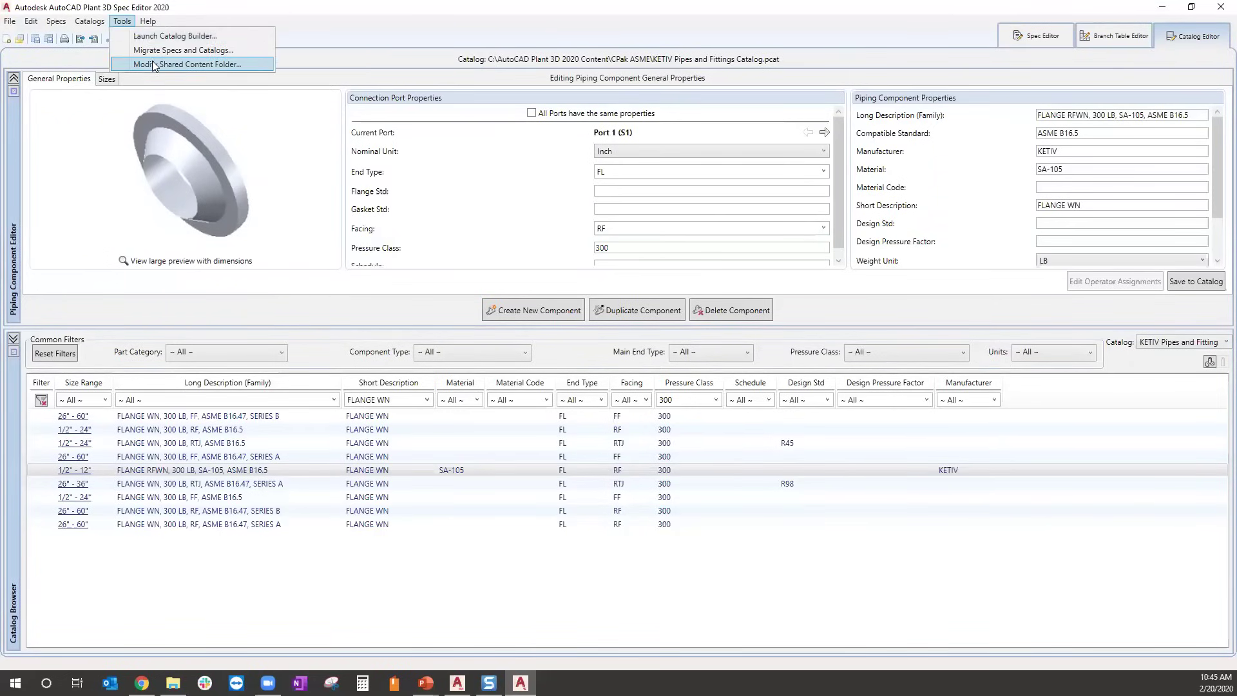
left_click(193, 64)
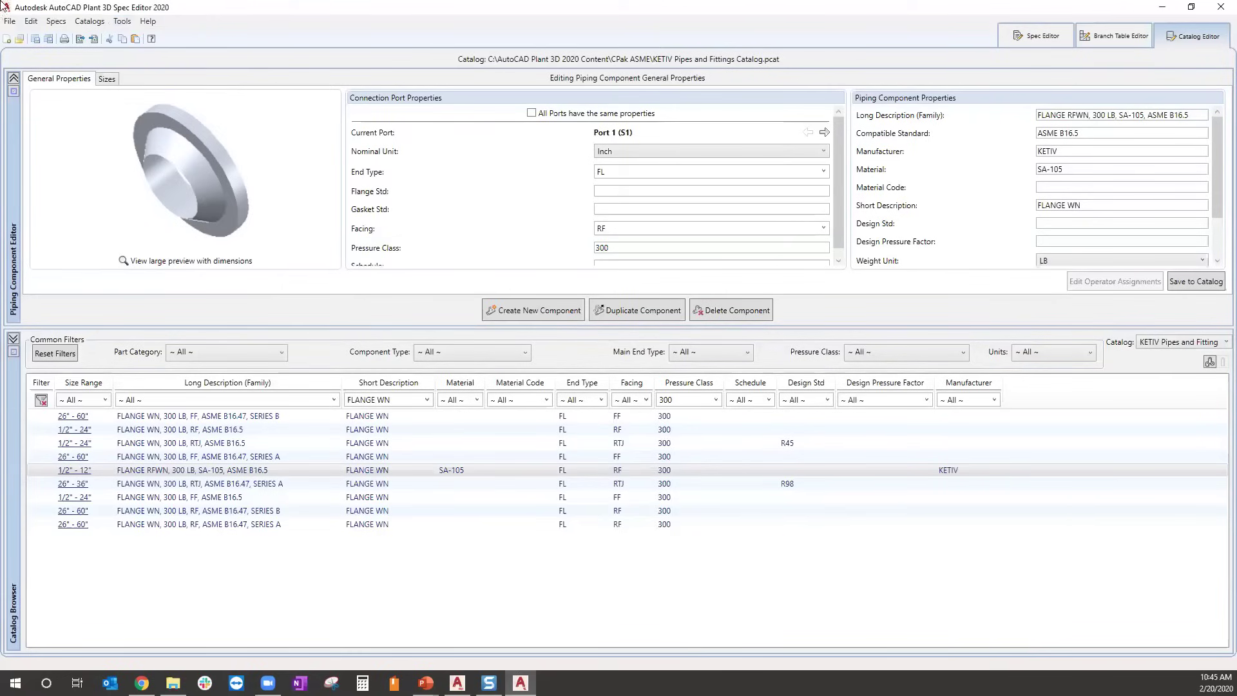
left_click(9, 21)
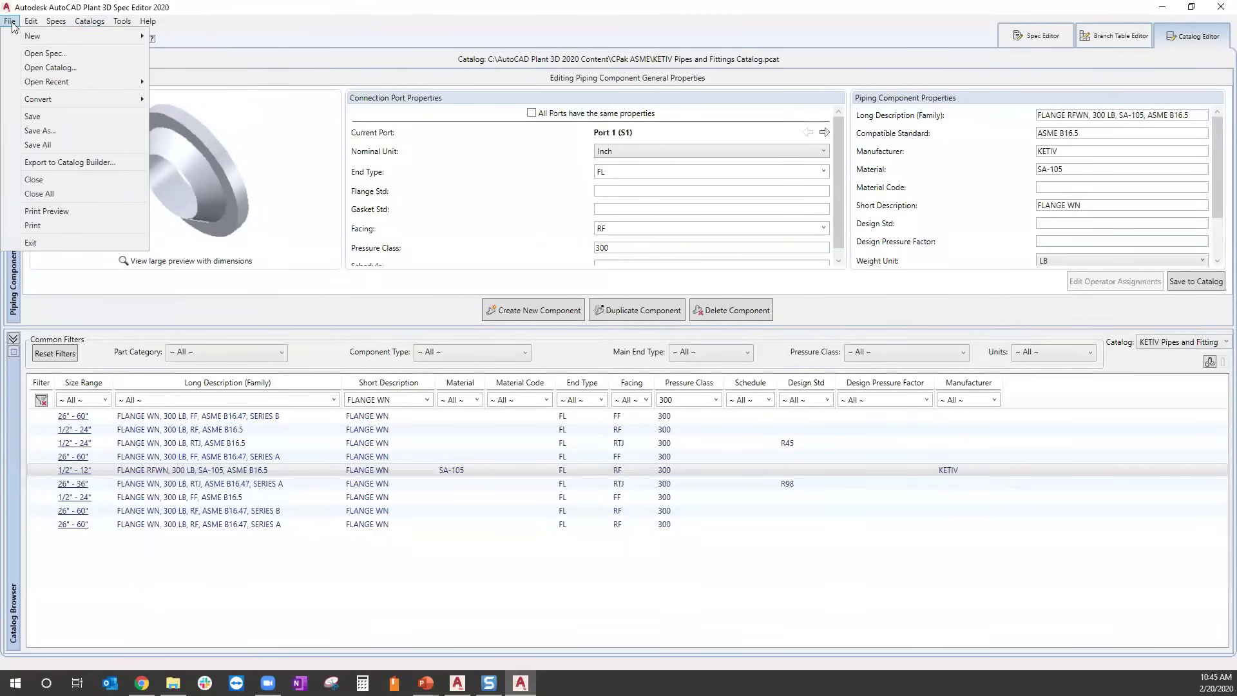
left_click(39, 116)
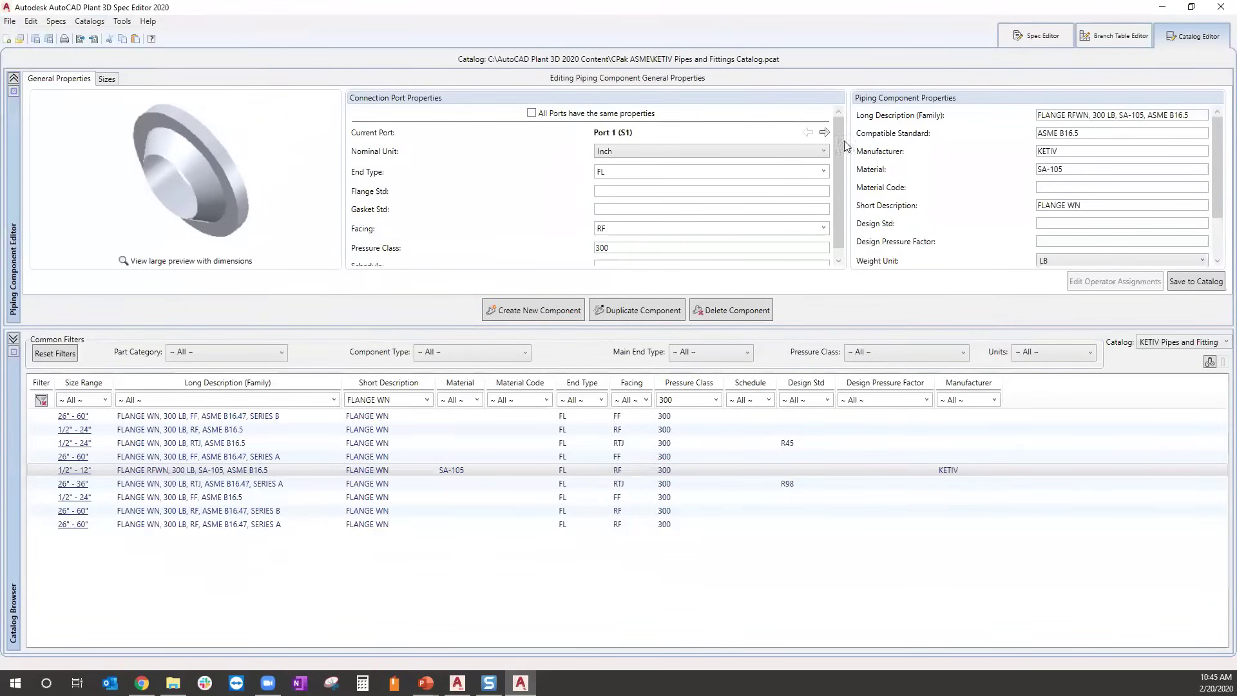
left_click(1219, 6)
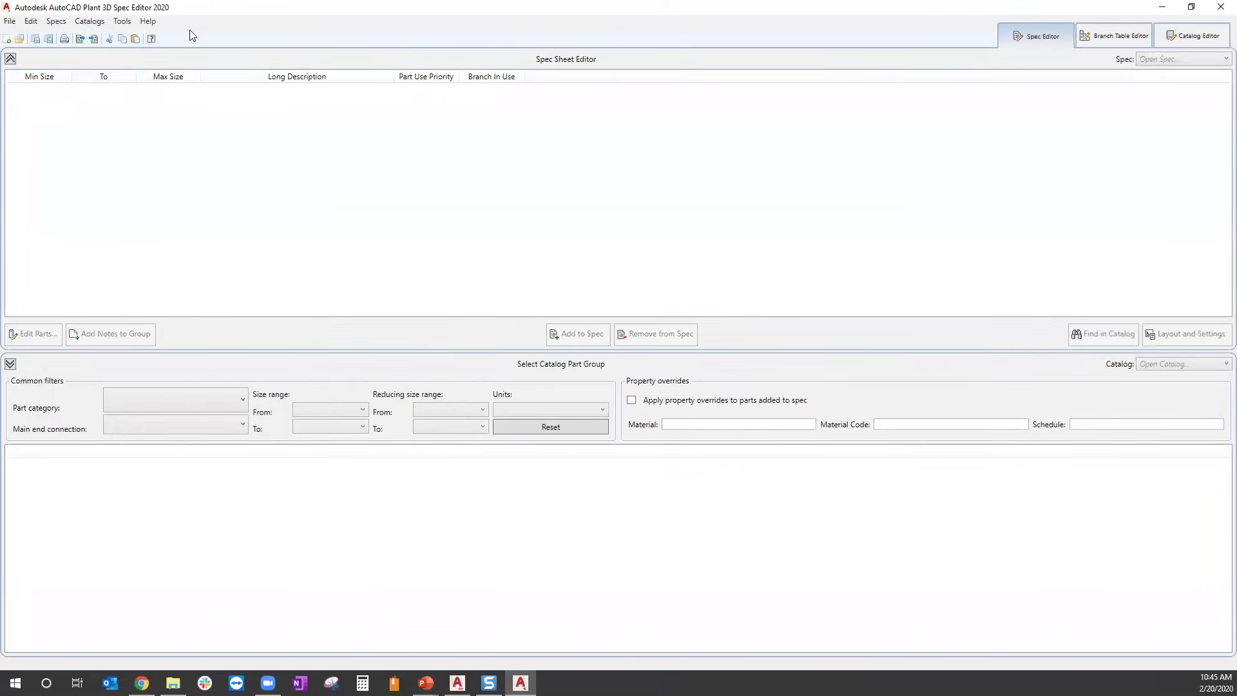
Set the shared content folder to F:\Autodesk\AutoCAD Plant 3D 2020 Shared Content.
left_click(127, 22)
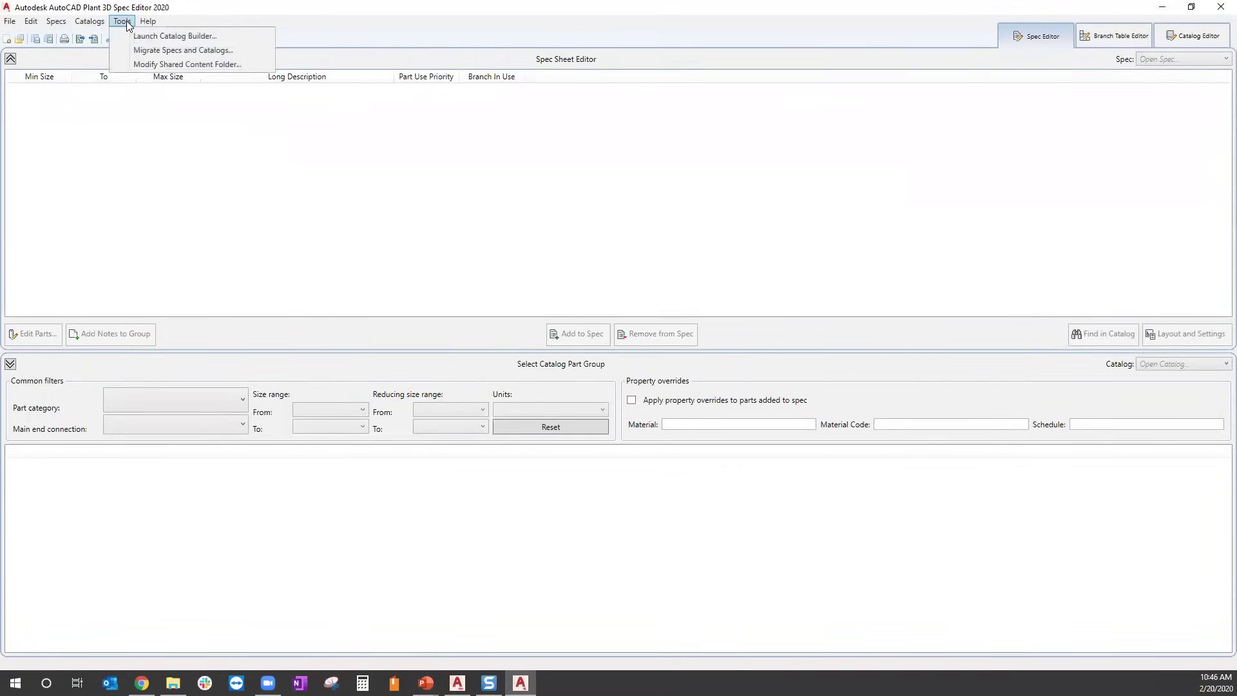
left_click(175, 64)
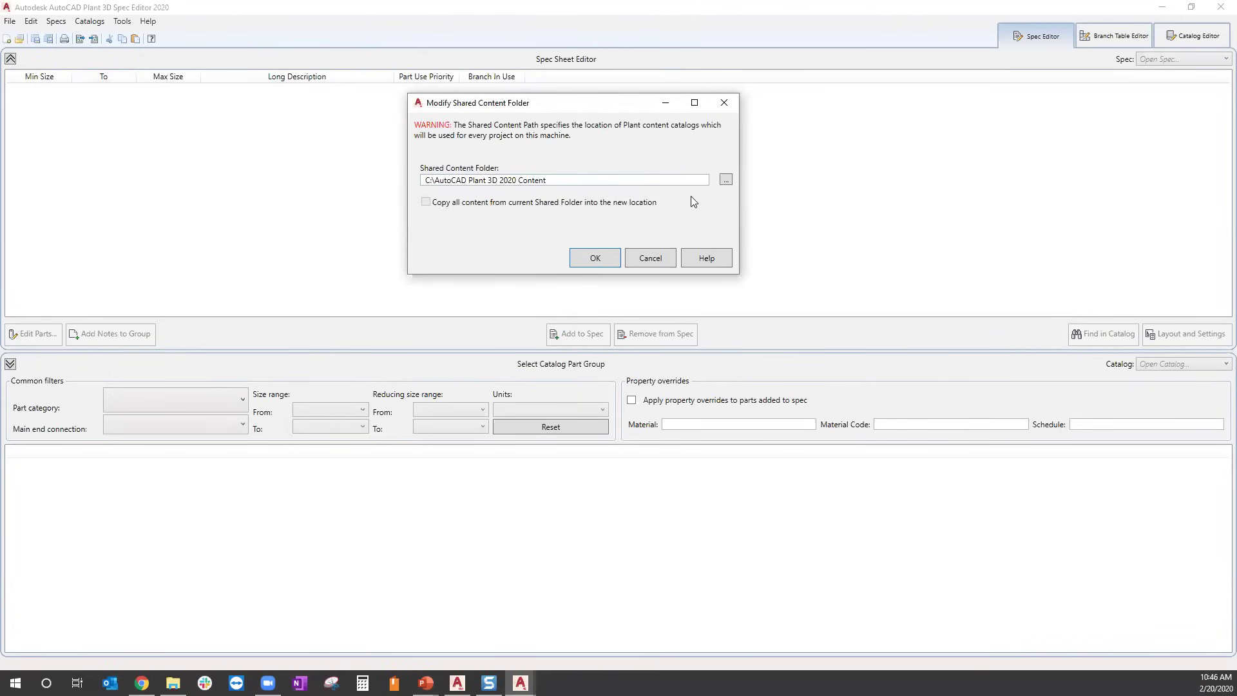
left_click(724, 180)
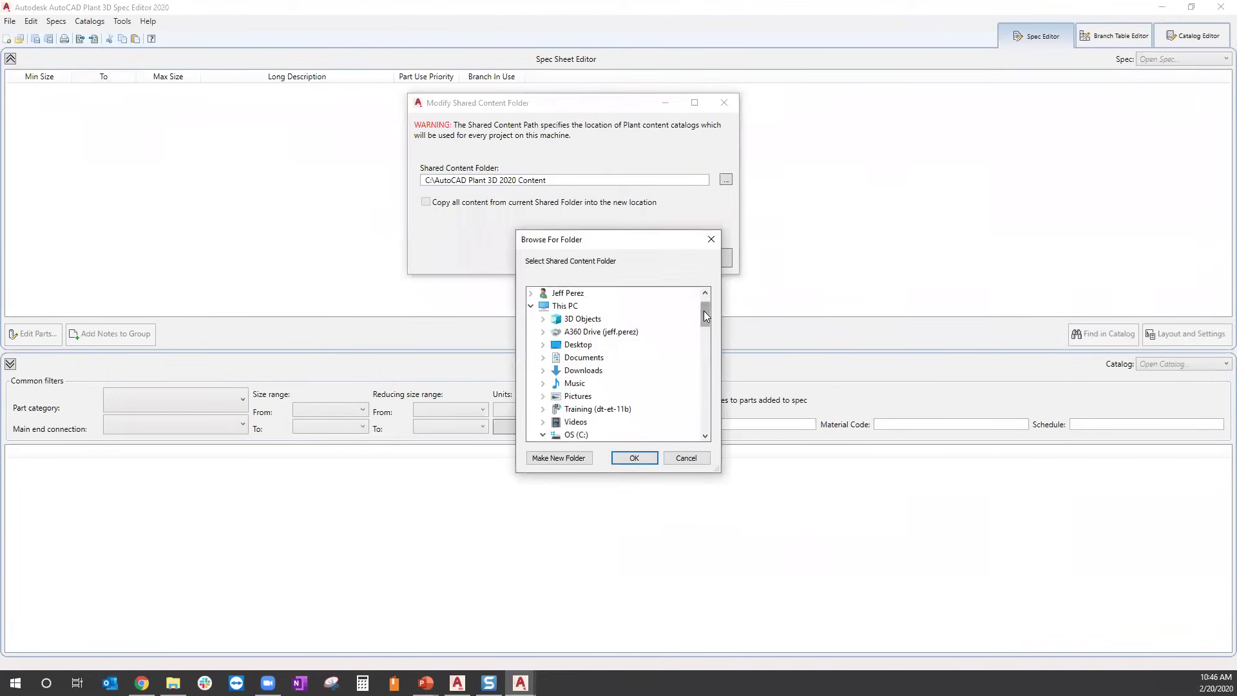
left_click_drag(702, 352, 702, 400)
left_click(597, 396)
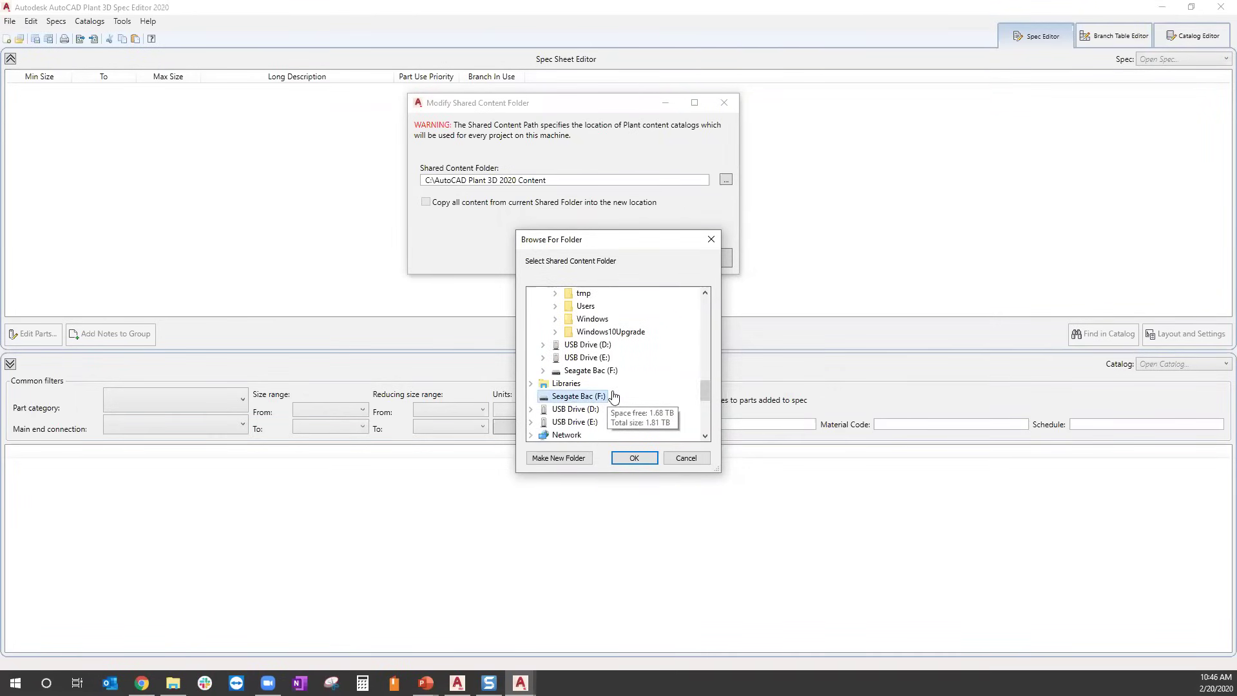
double_click(578, 396)
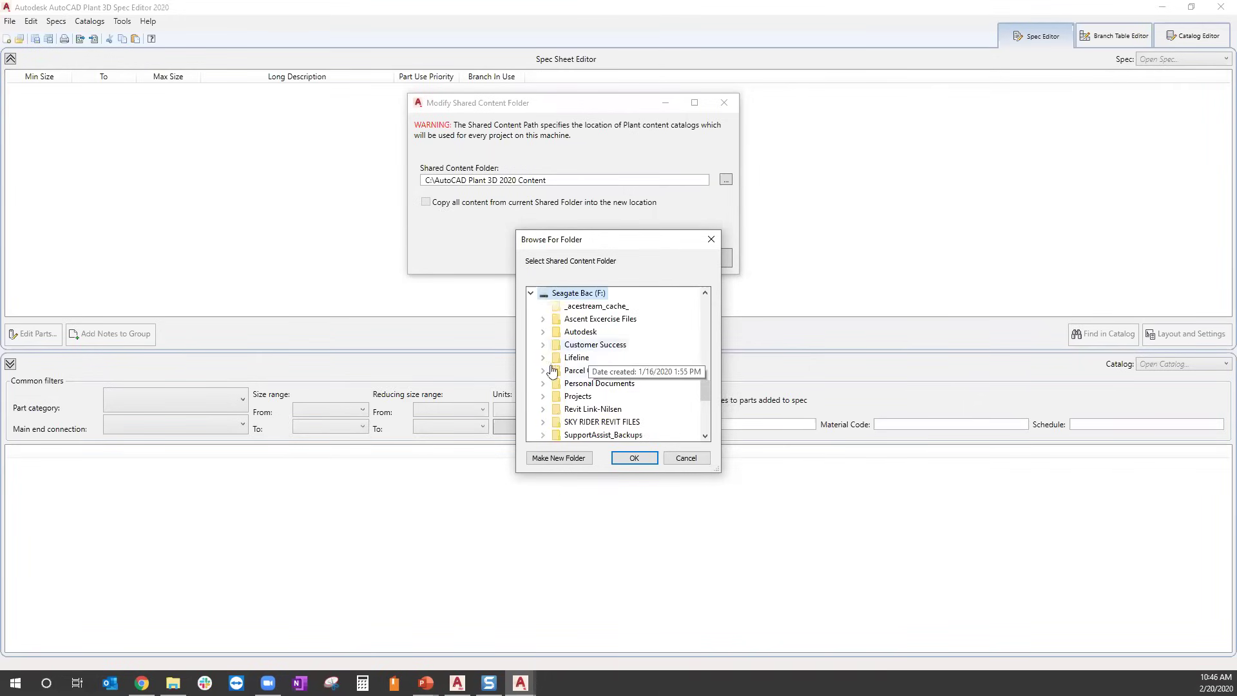
left_click(543, 344)
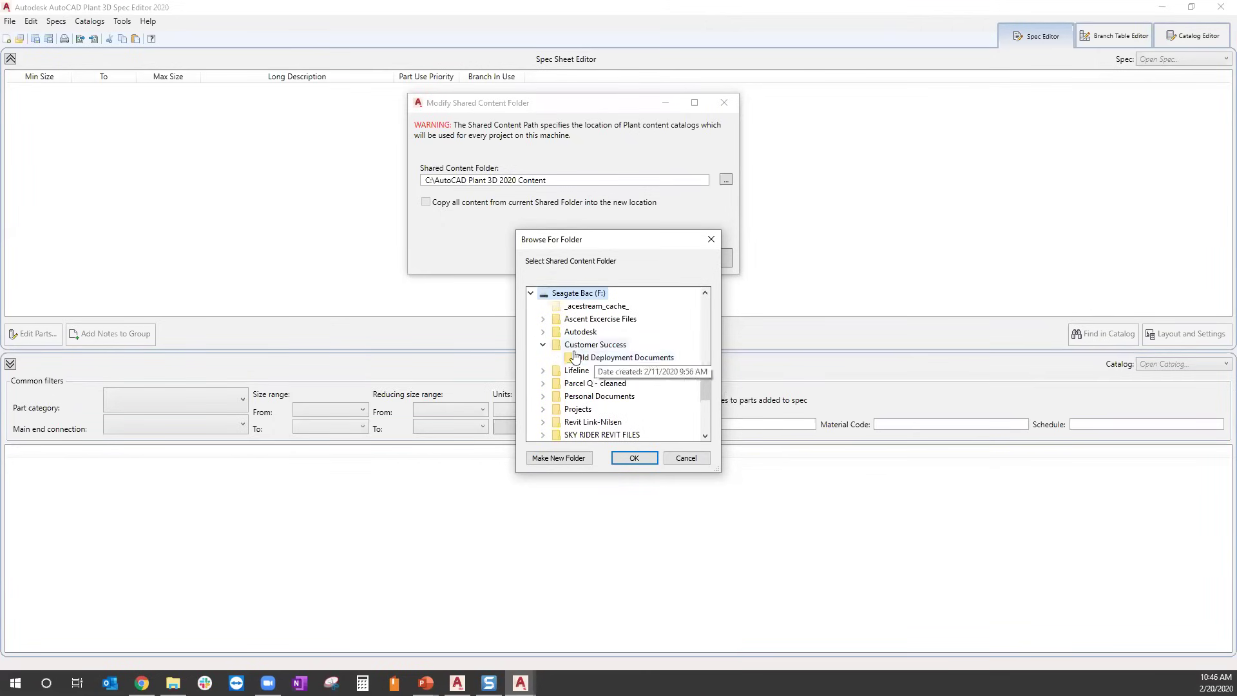
left_click(544, 344)
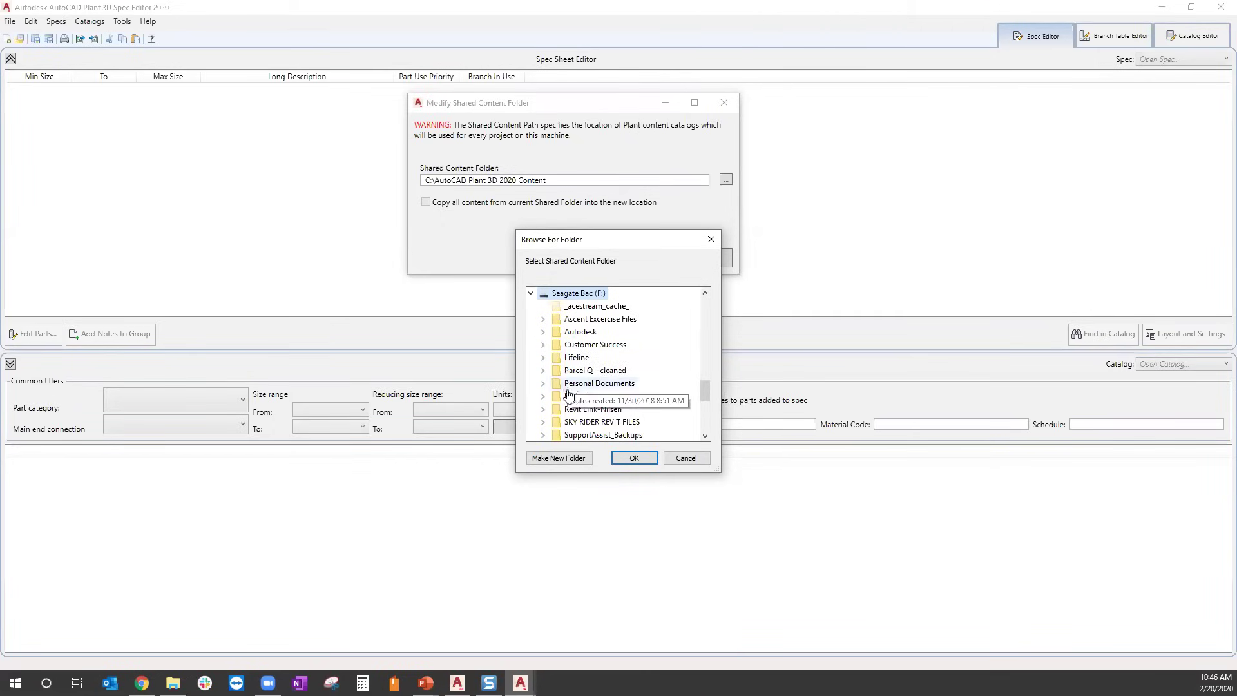
left_click(543, 332)
double_click(595, 359)
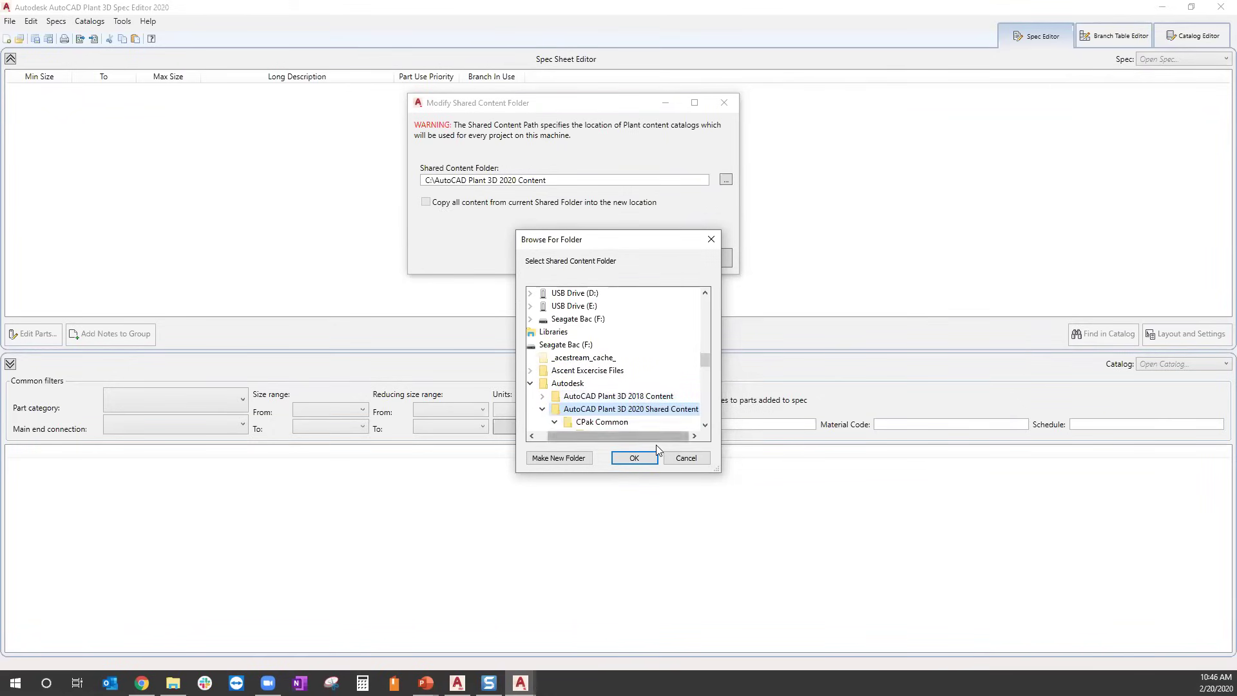
left_click(644, 460)
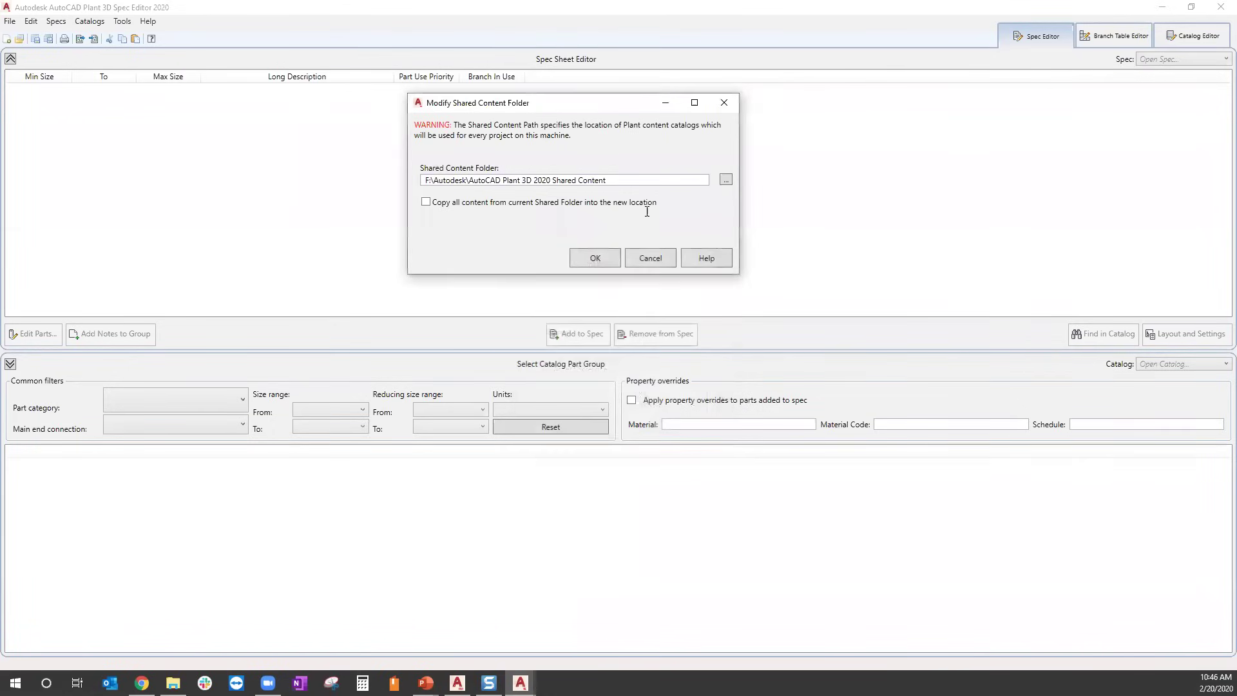
Apply the new shared folder with all current content copied into it, skipping every item that is in use.
left_click(426, 202)
left_click(595, 258)
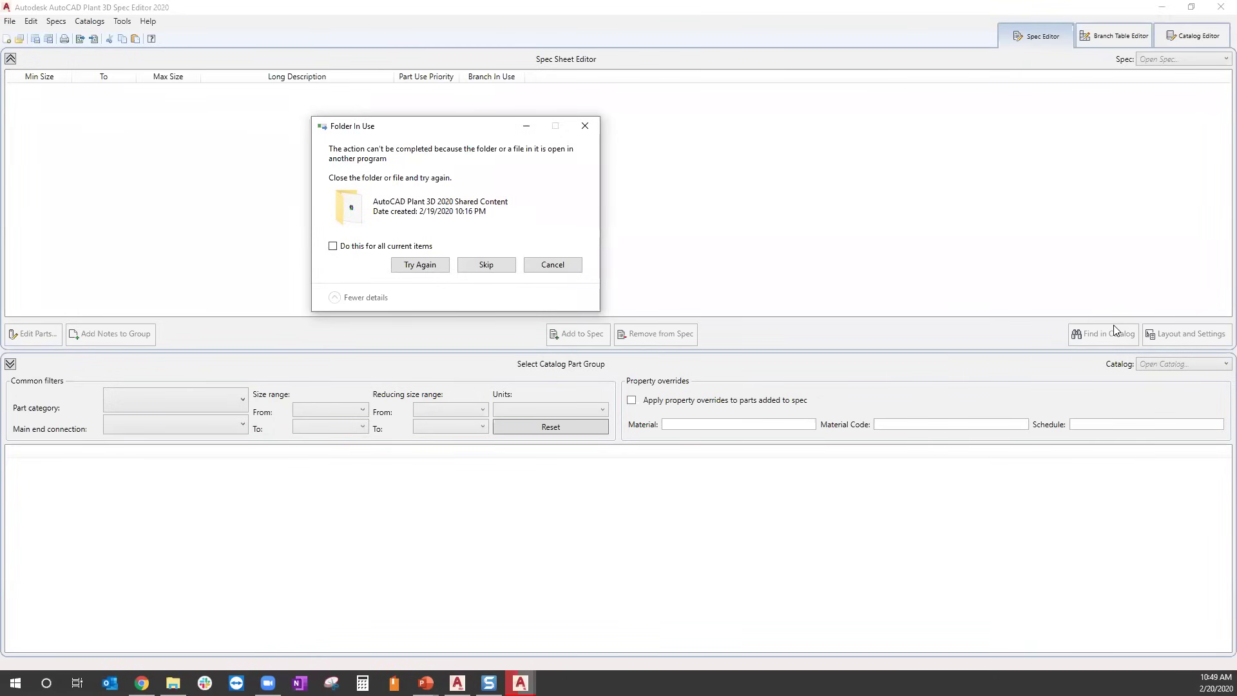
left_click(365, 245)
left_click(477, 263)
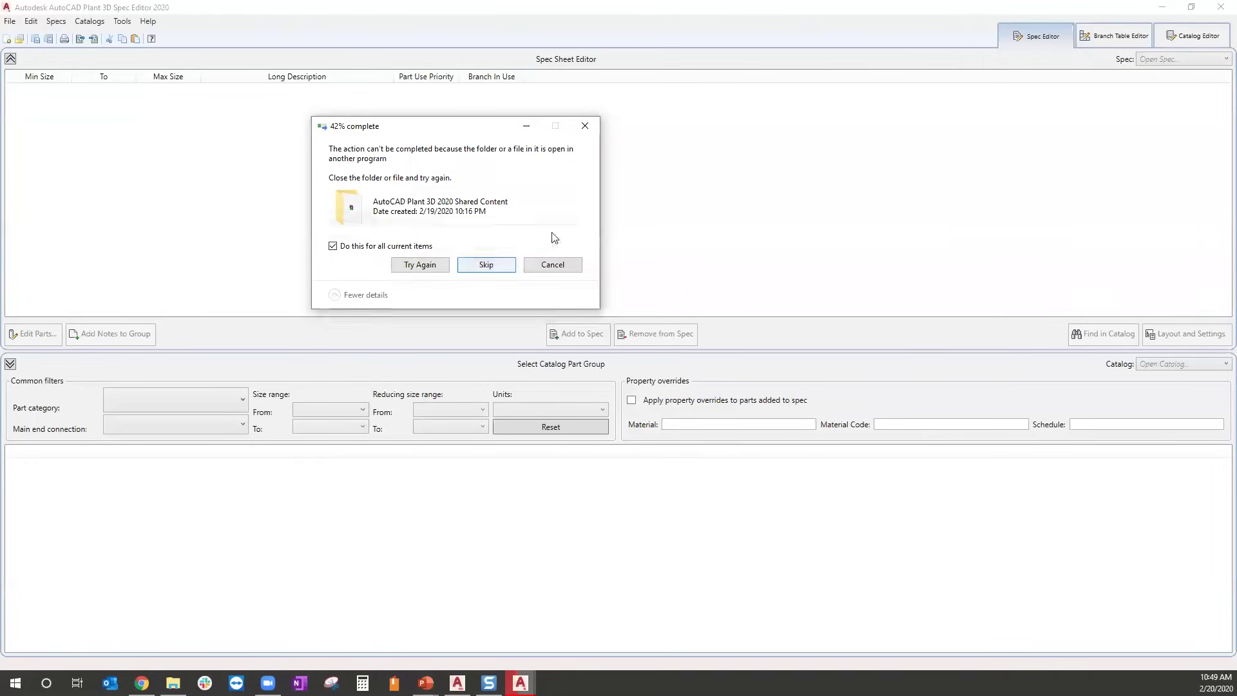